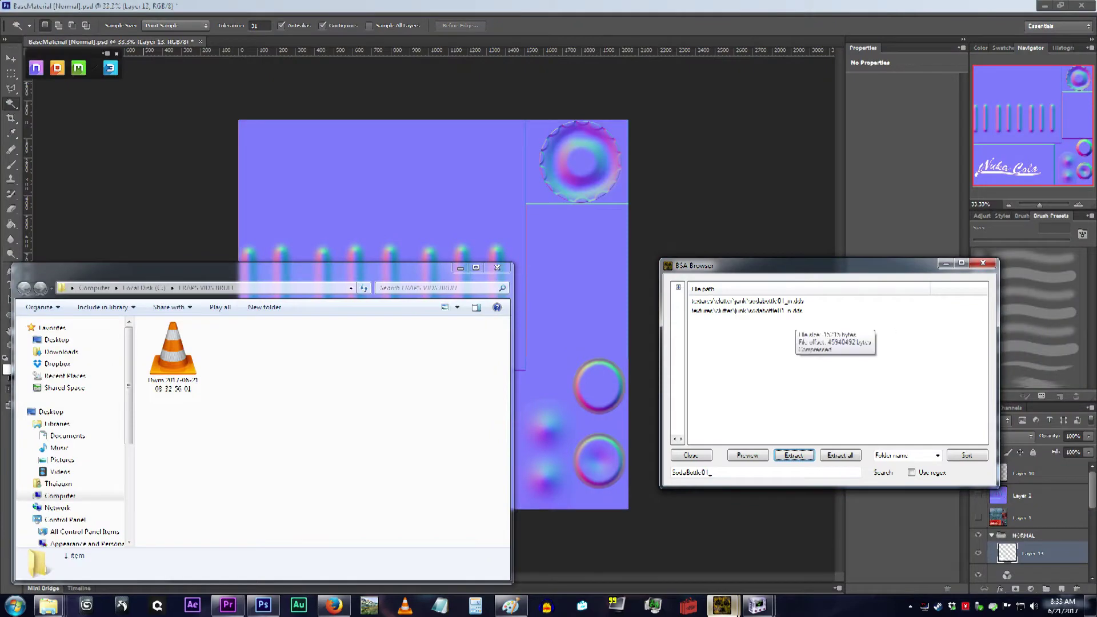
Extract the sodabottle01_m.dds and sodabottle01_n.dds textures from the archive to the Desktop
{"action": "left_click", "coordinate": [792, 301], "text": "shift"}
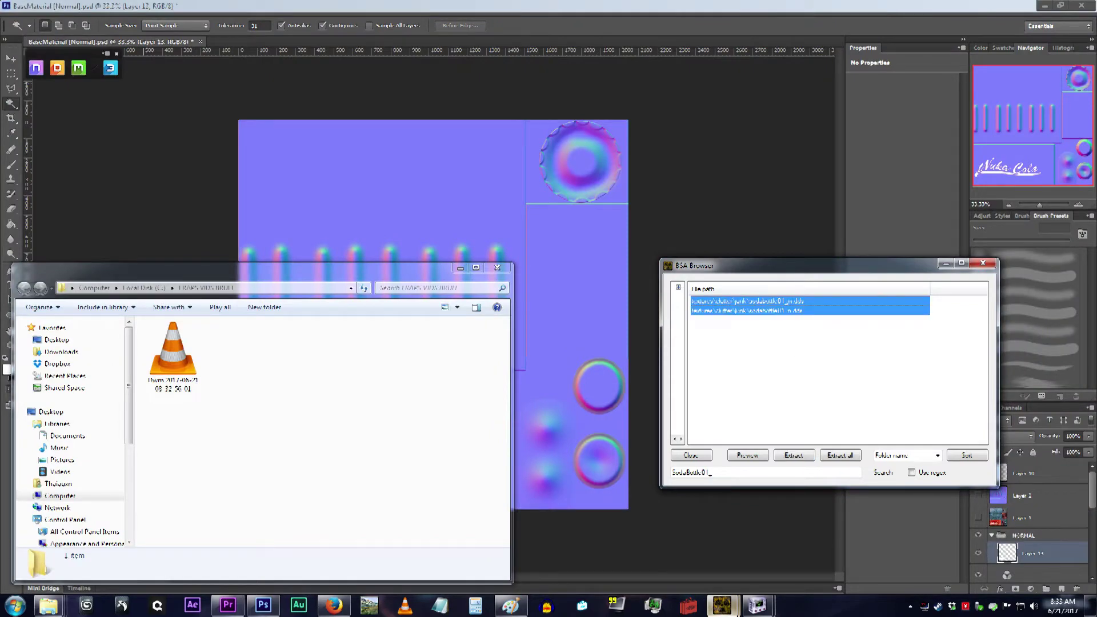
{"action": "left_click", "coordinate": [794, 455]}
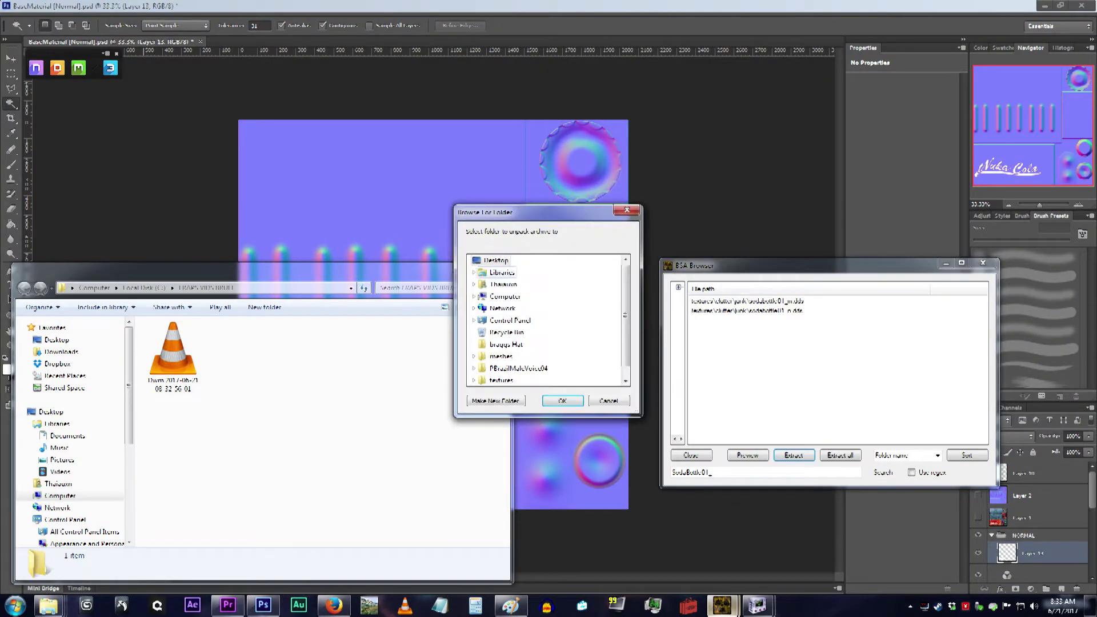
{"action": "left_click", "coordinate": [563, 401]}
Search the archive for "Nukacola", extract nukacolacap_n.dds and nukacolacap.dds, and close the archive browser
{"action": "double_click", "coordinate": [691, 473]}
{"action": "key", "text": "BackSpace"}
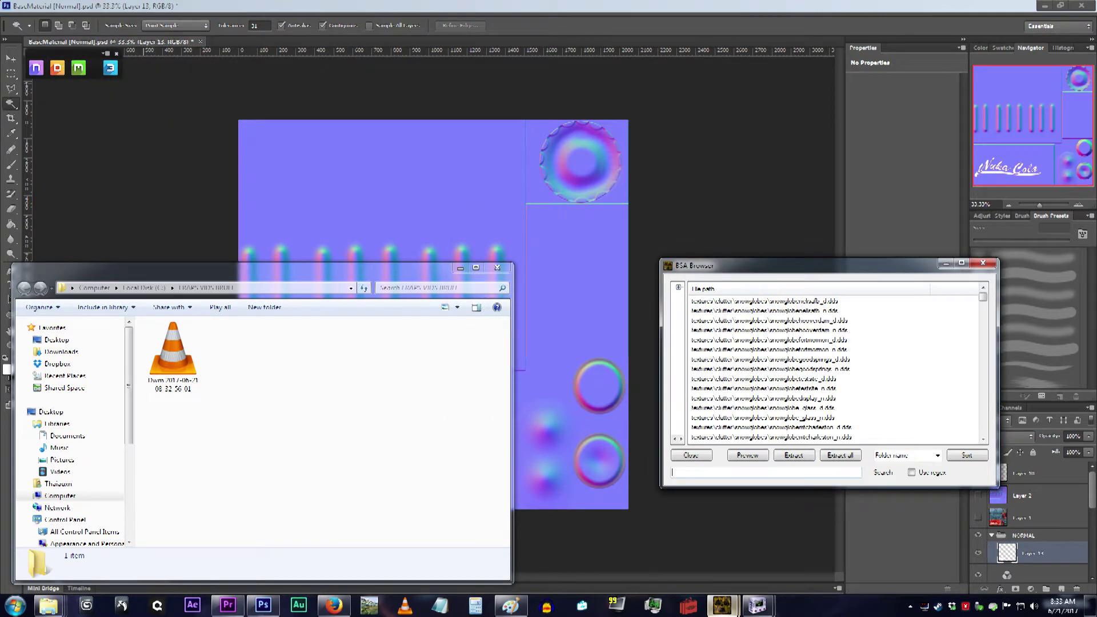
{"action": "type", "text": "Nukacola"}
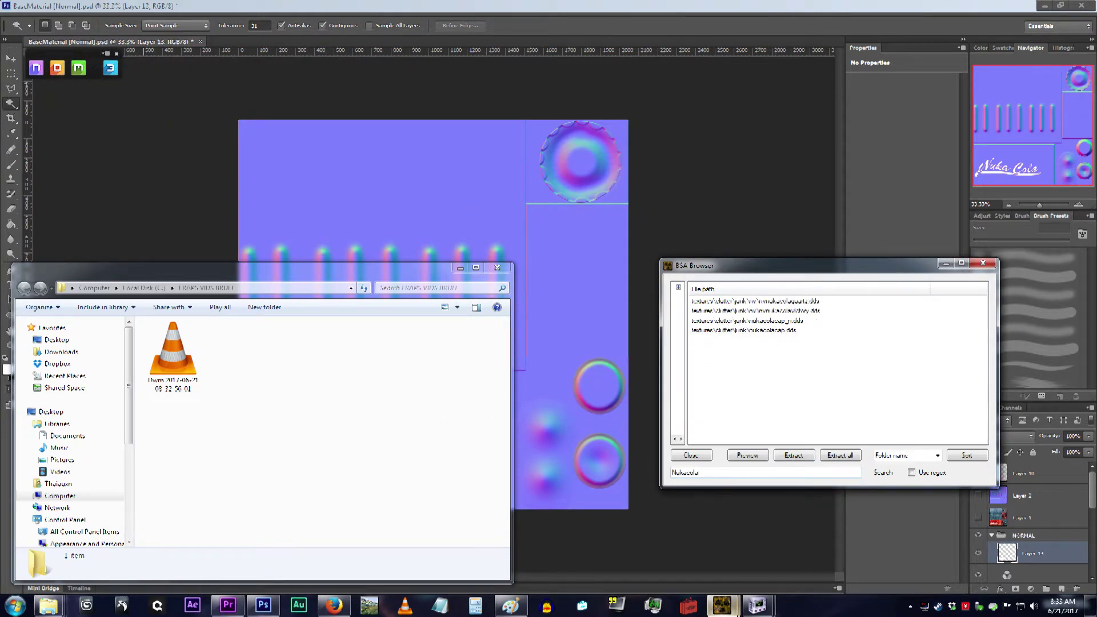
{"action": "left_click", "coordinate": [791, 321]}
{"action": "left_click", "coordinate": [789, 330], "text": "shift"}
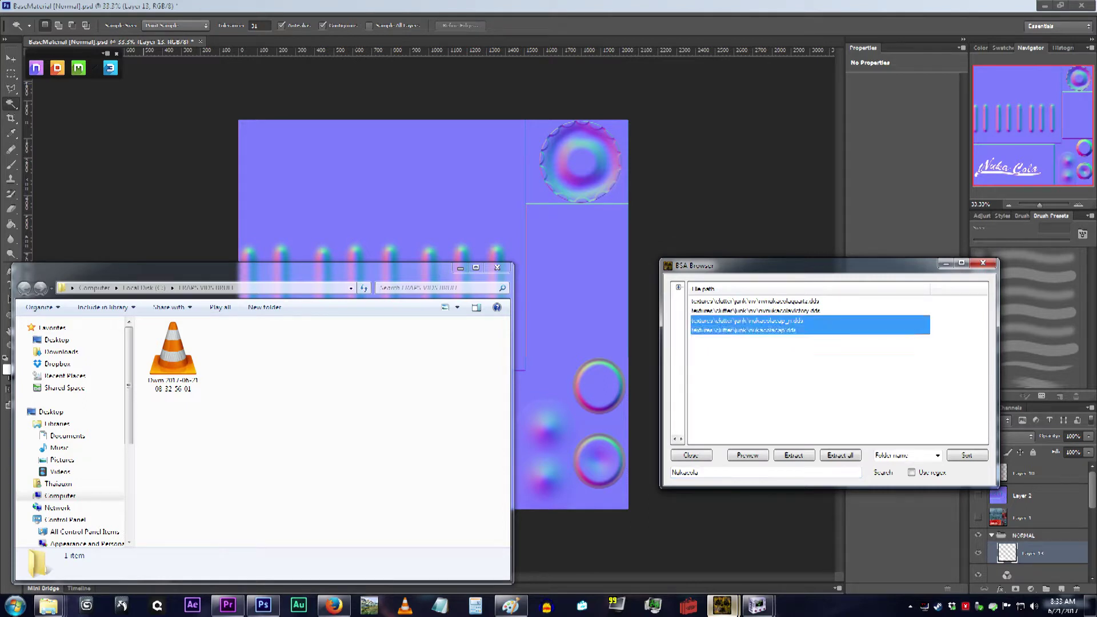
{"action": "left_click", "coordinate": [794, 456]}
{"action": "key", "text": "Return"}
{"action": "left_click", "coordinate": [829, 383]}
{"action": "left_click", "coordinate": [984, 263]}
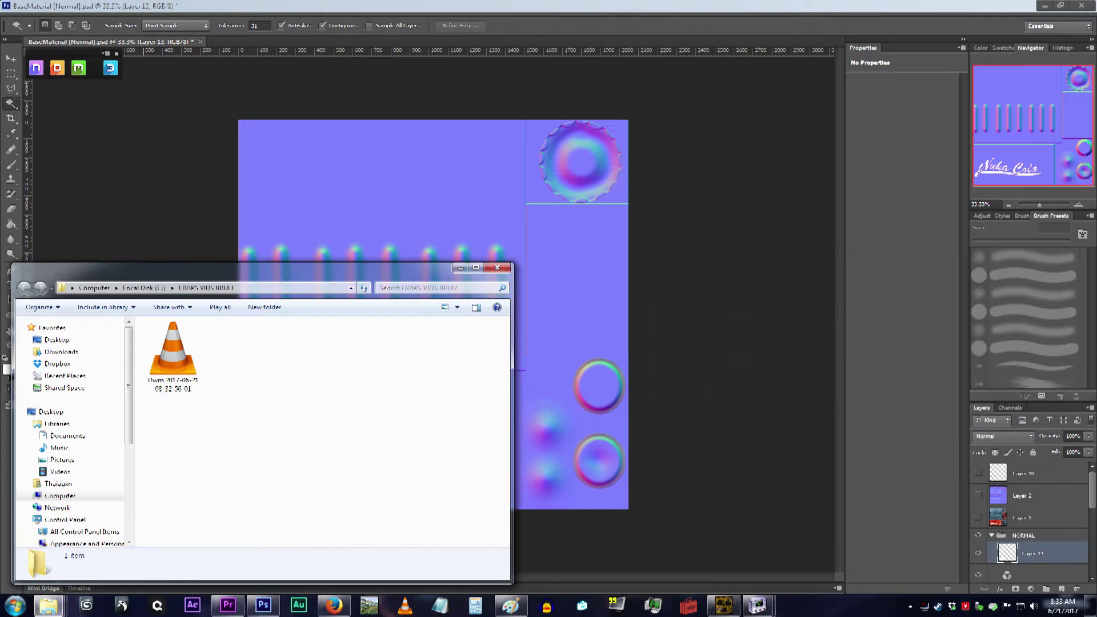
Switch to NifSkope and rotate the soda bottle model to examine how the textures wrap around it
{"action": "mouse_move", "coordinate": [759, 606]}
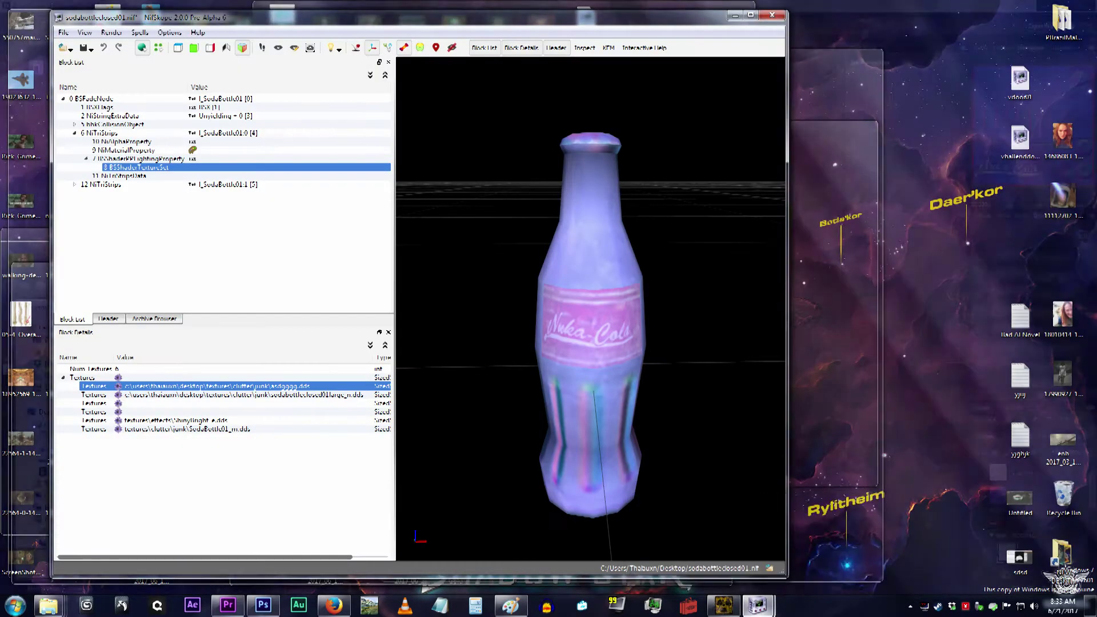
{"action": "left_click", "coordinate": [822, 547]}
{"action": "left_click_drag", "start_coordinate": [675, 309], "coordinate": [590, 320]}
{"action": "key", "text": "Left"}
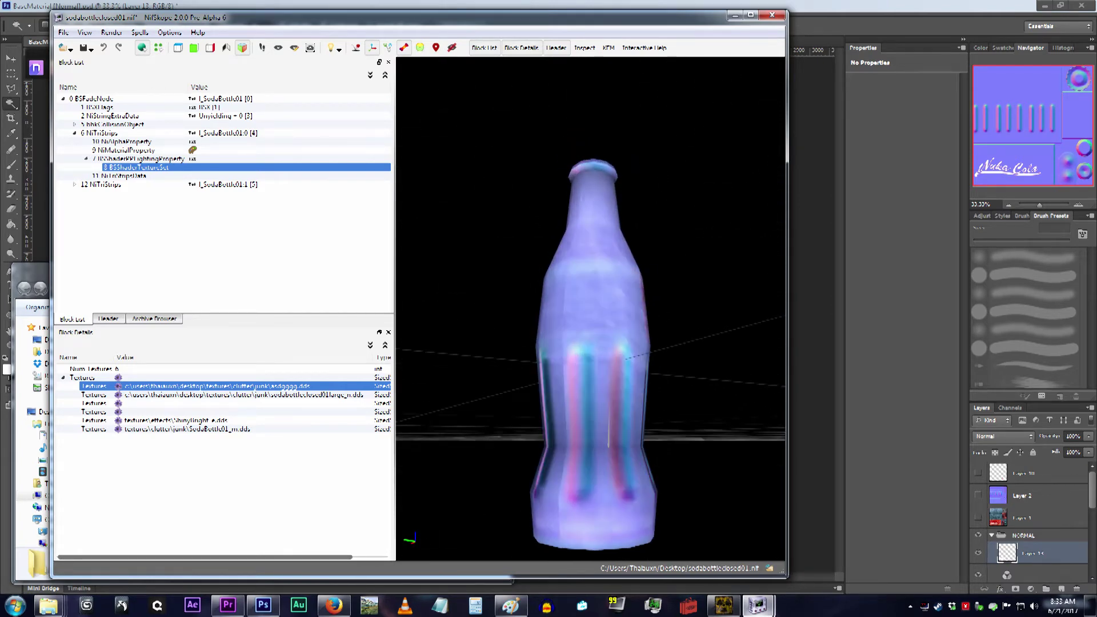
Open sodabottleclosed01large, sodabottleclosed01large_n, sodabottle01_m and sodabottle01_n from the junk textures folder in Photoshop and compare them
{"action": "left_click", "coordinate": [49, 606]}
{"action": "left_click", "coordinate": [323, 543]}
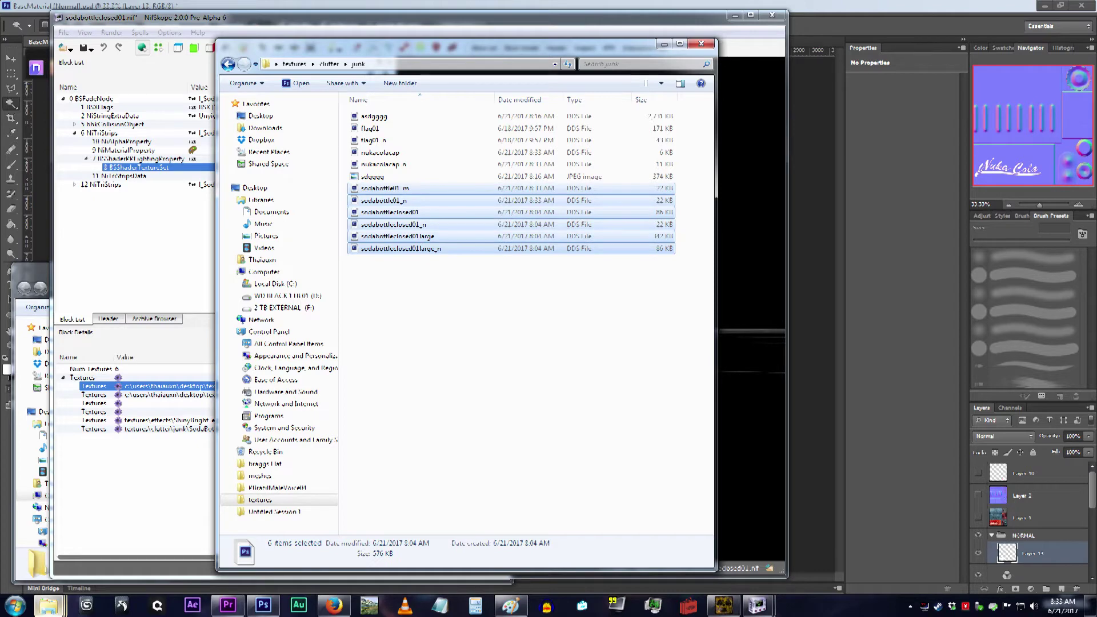
{"action": "double_click", "coordinate": [479, 199]}
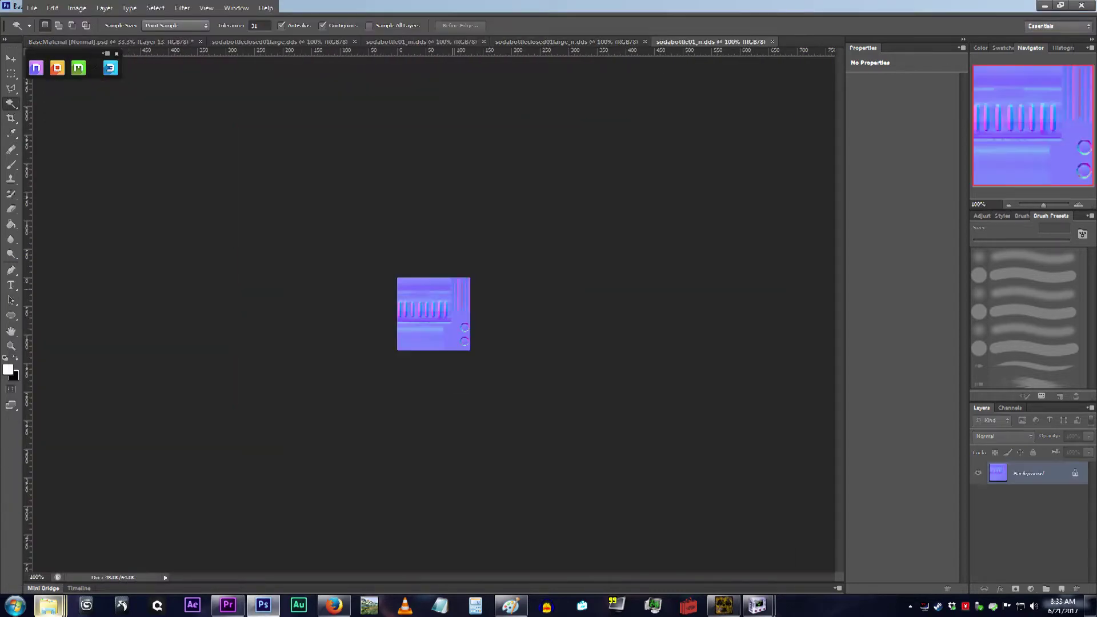
{"action": "left_click", "coordinate": [567, 42]}
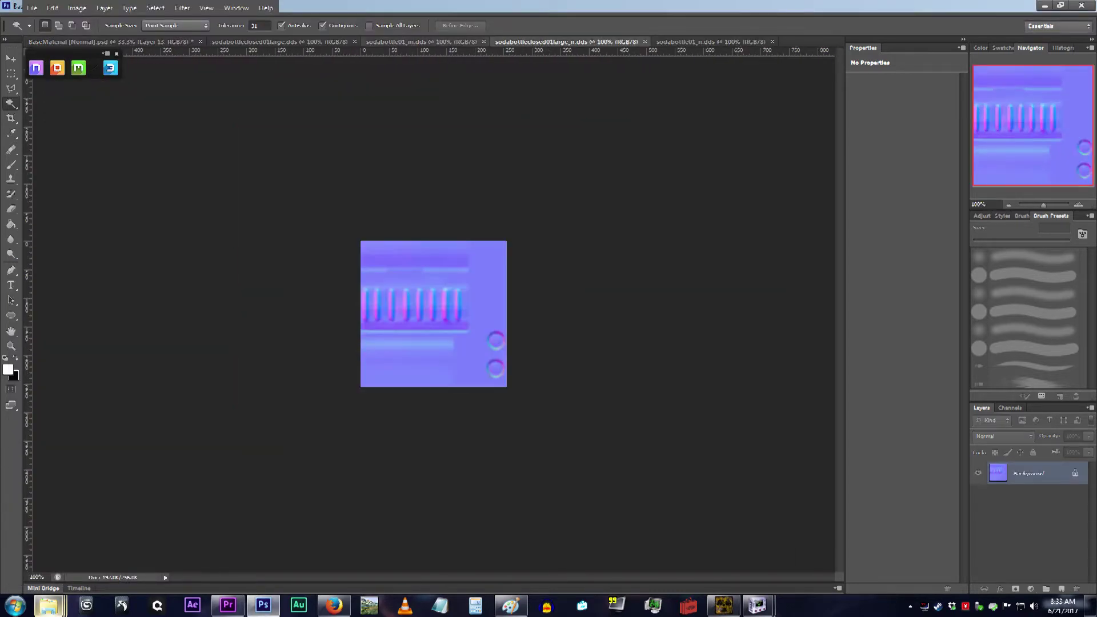
{"action": "key", "text": "ctrl+shift+Tab"}
{"action": "key", "text": "ctrl+shift+Tab"}
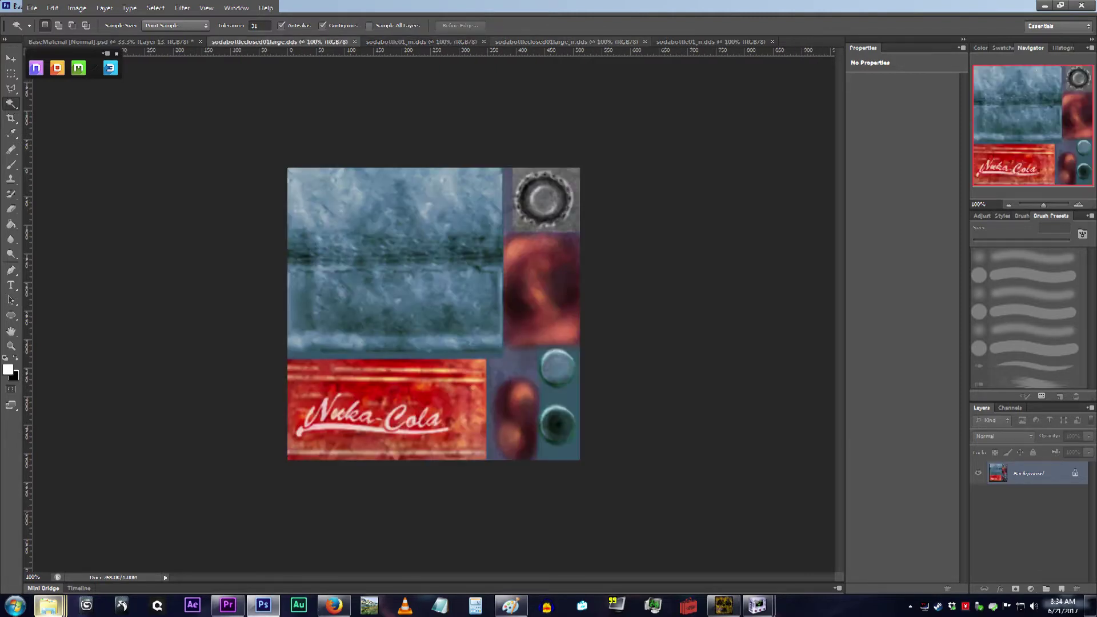
Resize the sodabottleclosed01large_n.dds normal map to 2048 × 2048 pixels
{"action": "left_click", "coordinate": [567, 41]}
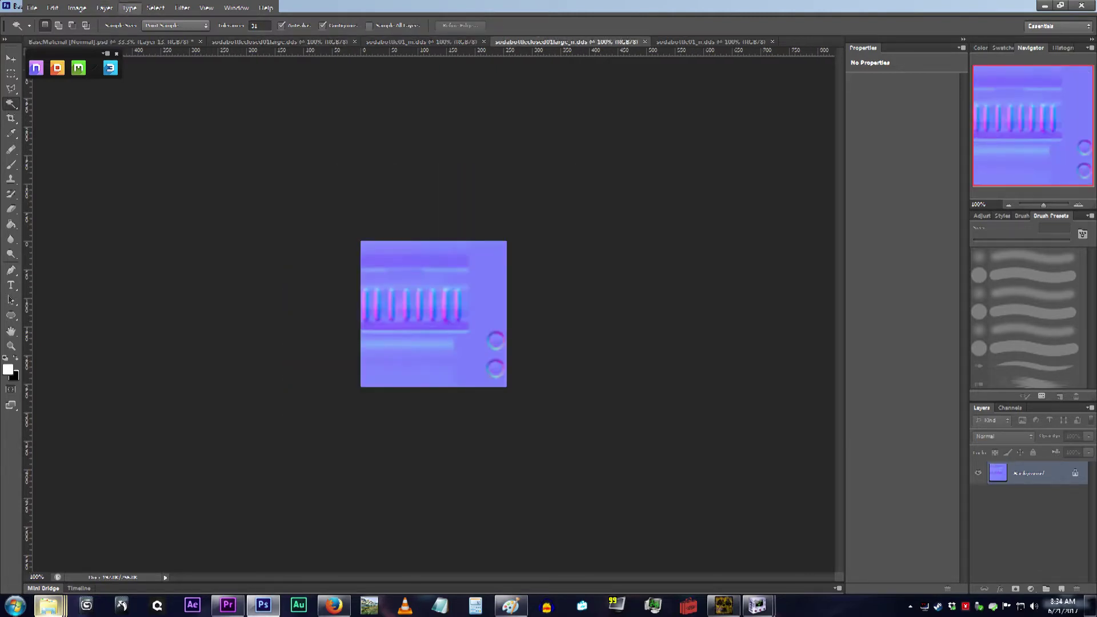
{"action": "left_click", "coordinate": [76, 7]}
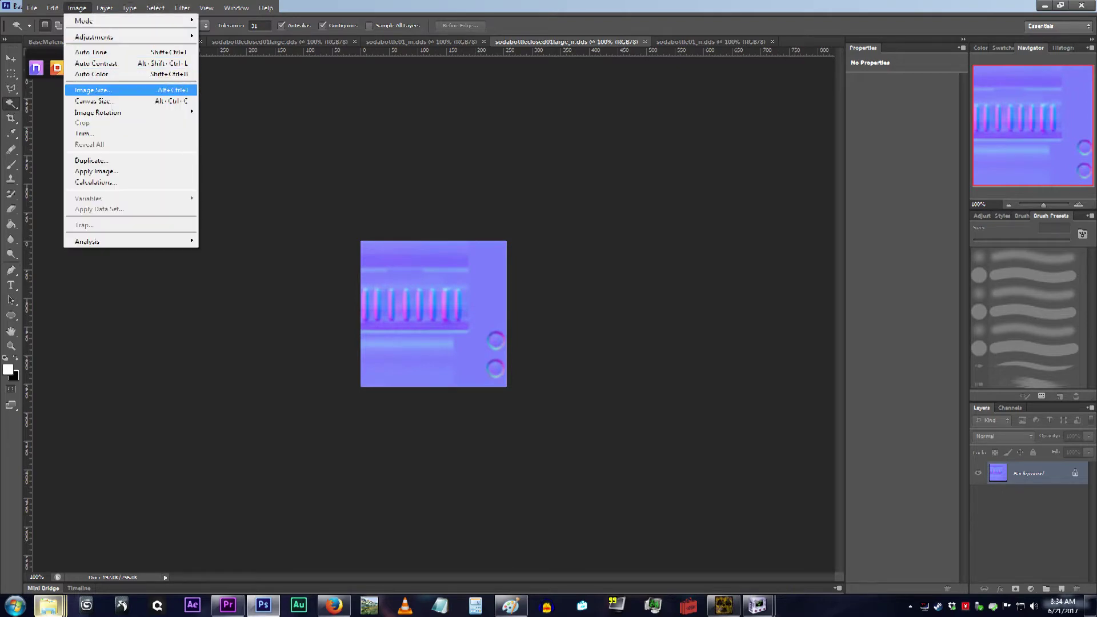
{"action": "left_click", "coordinate": [86, 90]}
{"action": "type", "text": "2048"}
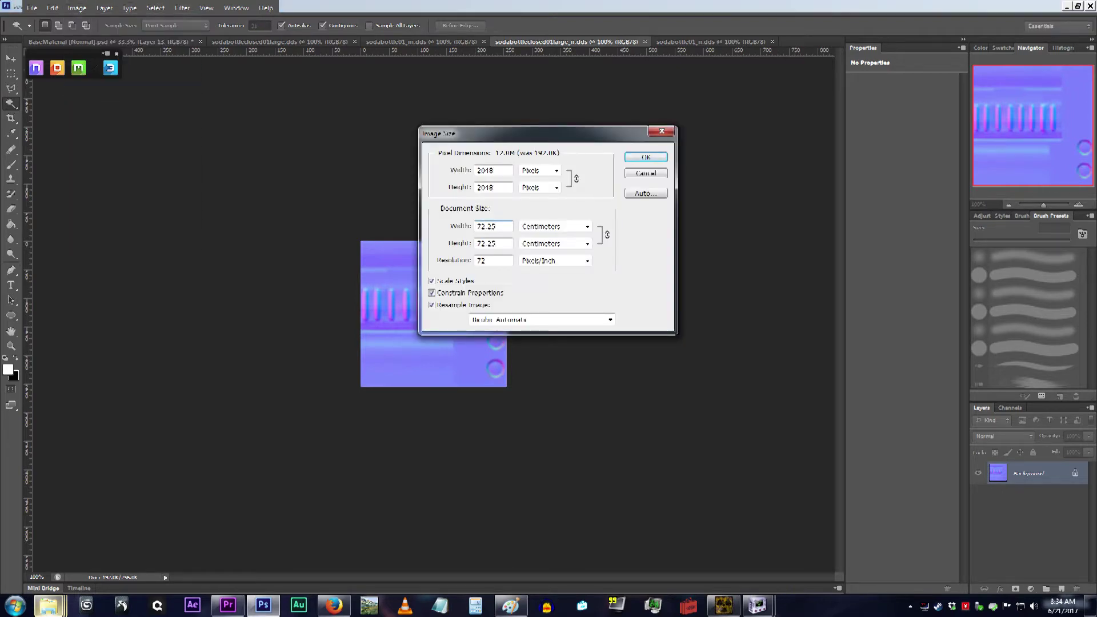
{"action": "key", "text": "Return"}
{"action": "scroll", "coordinate": [433, 314], "scroll_direction": "down", "scroll_amount": 4}
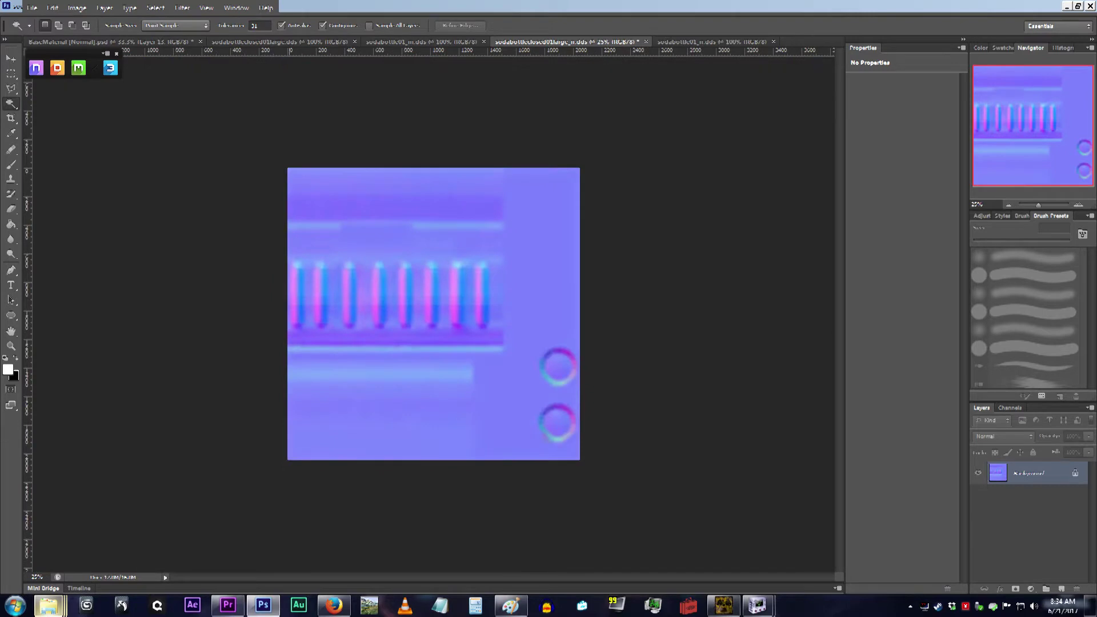
Resize the sodabottleclosed01large.dds colour texture to 2048 × 2048 pixels
{"action": "left_click", "coordinate": [280, 42]}
{"action": "left_click", "coordinate": [76, 7]}
{"action": "left_click", "coordinate": [86, 90]}
{"action": "type", "text": "2048"}
{"action": "key", "text": "Return"}
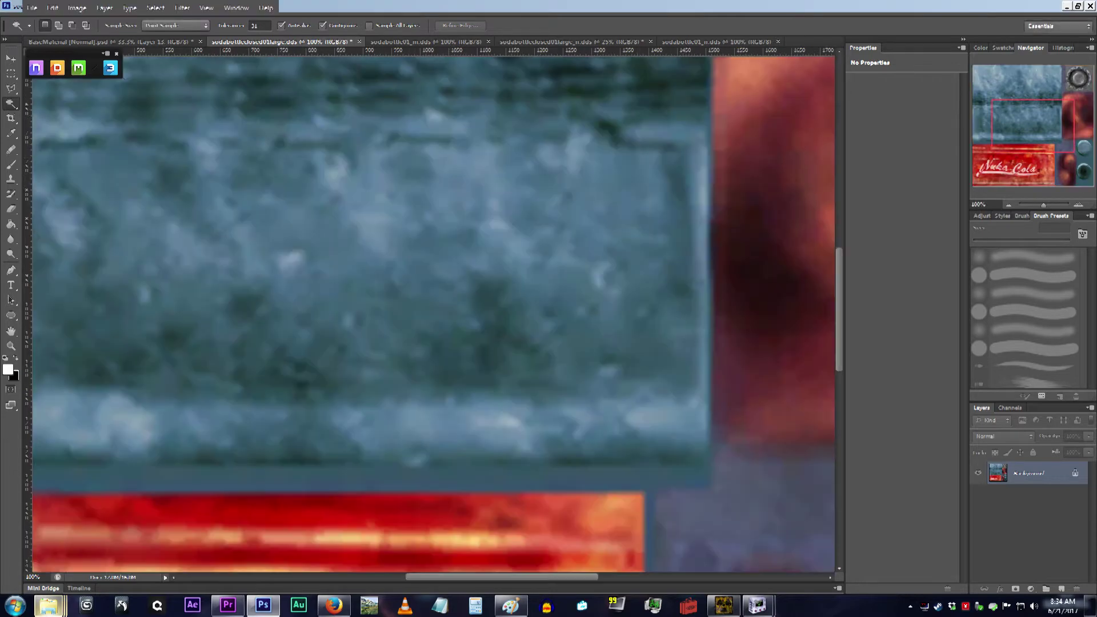
{"action": "key", "text": "ctrl+minus"}
{"action": "key", "text": "ctrl+minus"}
{"action": "key", "text": "ctrl+minus"}
Copy the entire colour texture into the sodabottleclosed01large_n.dds document as a new layer
{"action": "key", "text": "ctrl+a"}
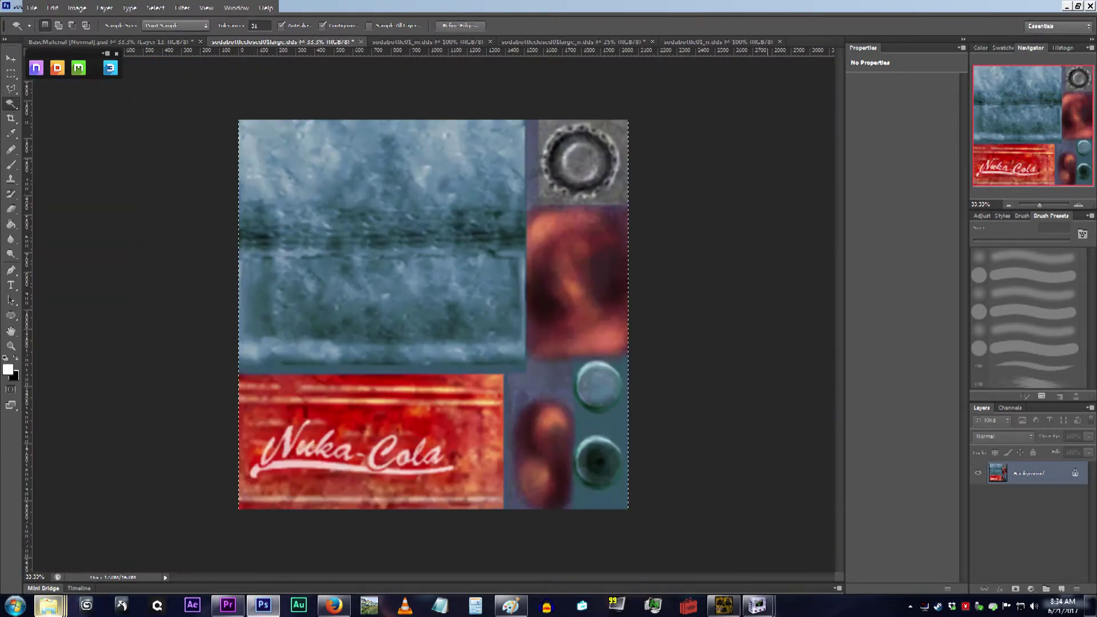
{"action": "left_click", "coordinate": [574, 42]}
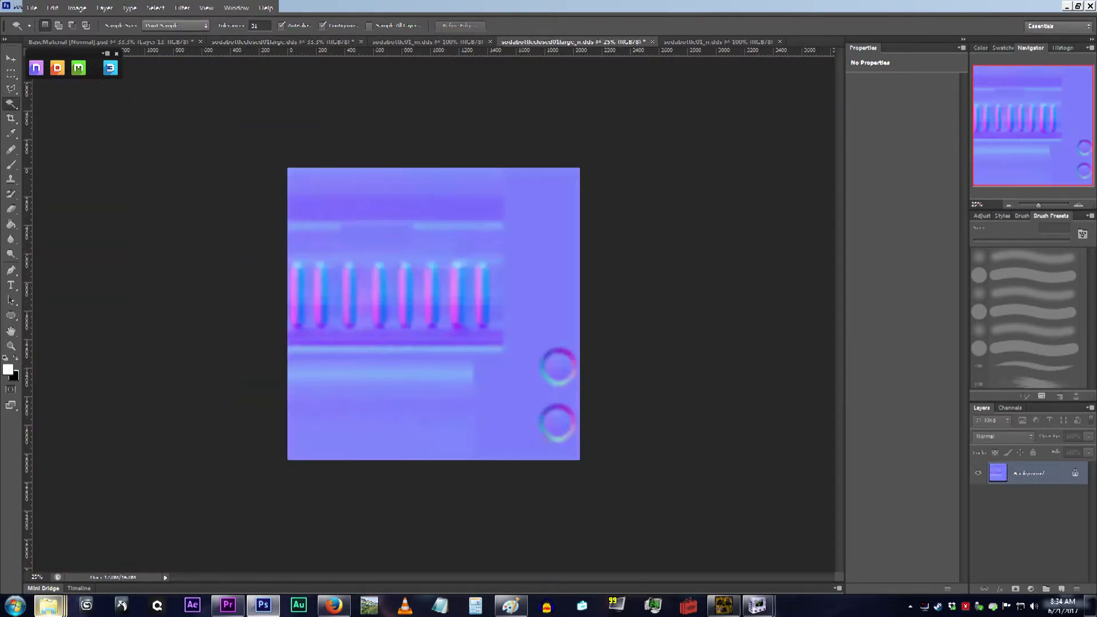
{"action": "key", "text": "ctrl+v"}
Convert the normal map's background into a regular layer and place a new empty layer beneath it
{"action": "double_click", "coordinate": [1029, 496]}
{"action": "key", "text": "Return"}
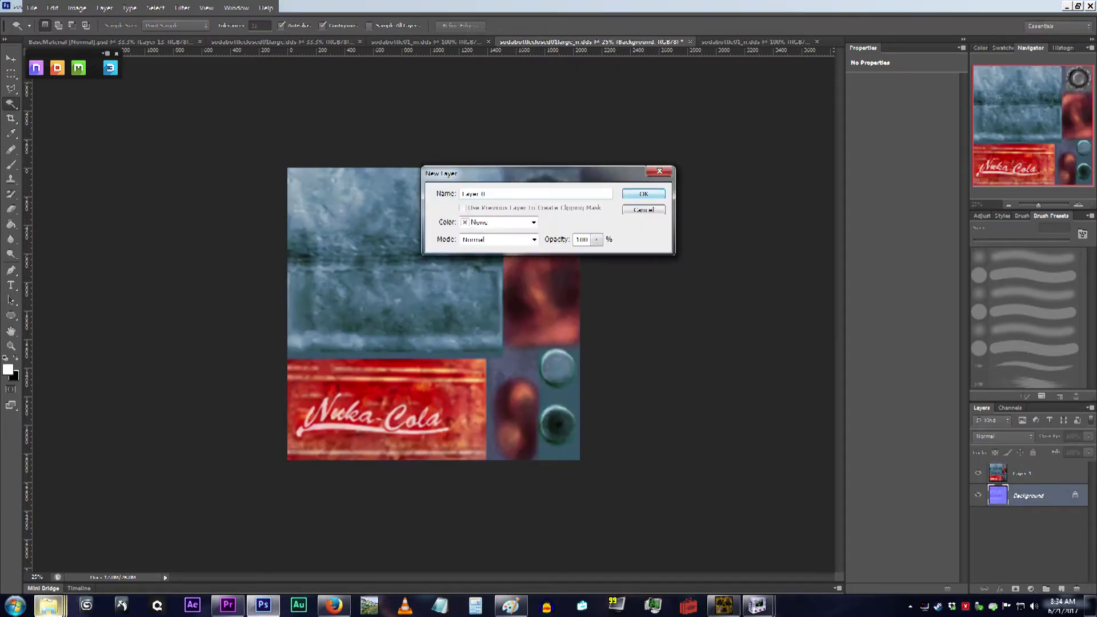
{"action": "key", "text": "Return"}
{"action": "left_click", "coordinate": [1062, 588]}
{"action": "left_click_drag", "start_coordinate": [1023, 496], "coordinate": [1023, 533]}
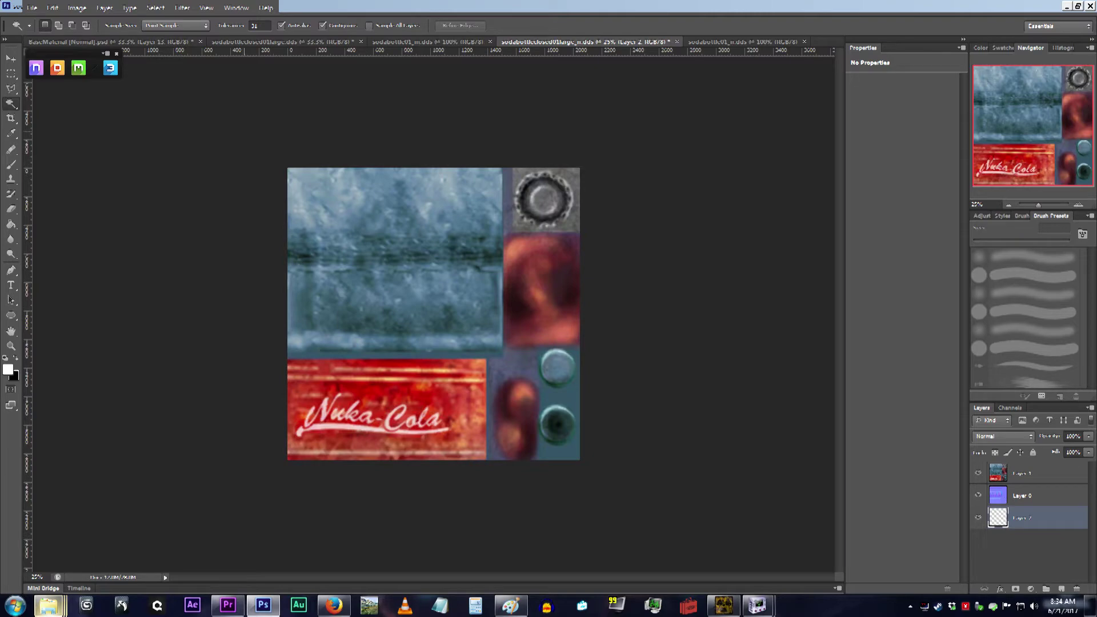
Generate an nDo normal map project from the empty bottom layer and lower the colour texture layer's opacity to about 29%
{"action": "left_click", "coordinate": [36, 68]}
{"action": "left_click_drag", "start_coordinate": [352, 298], "coordinate": [86, 86]}
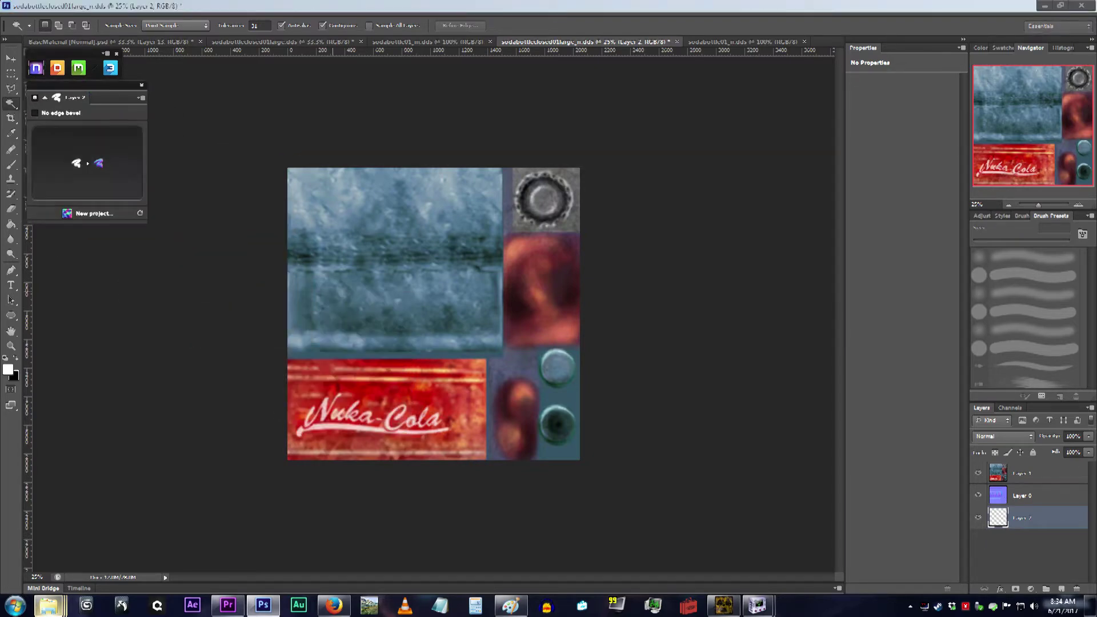
{"action": "left_click", "coordinate": [87, 164]}
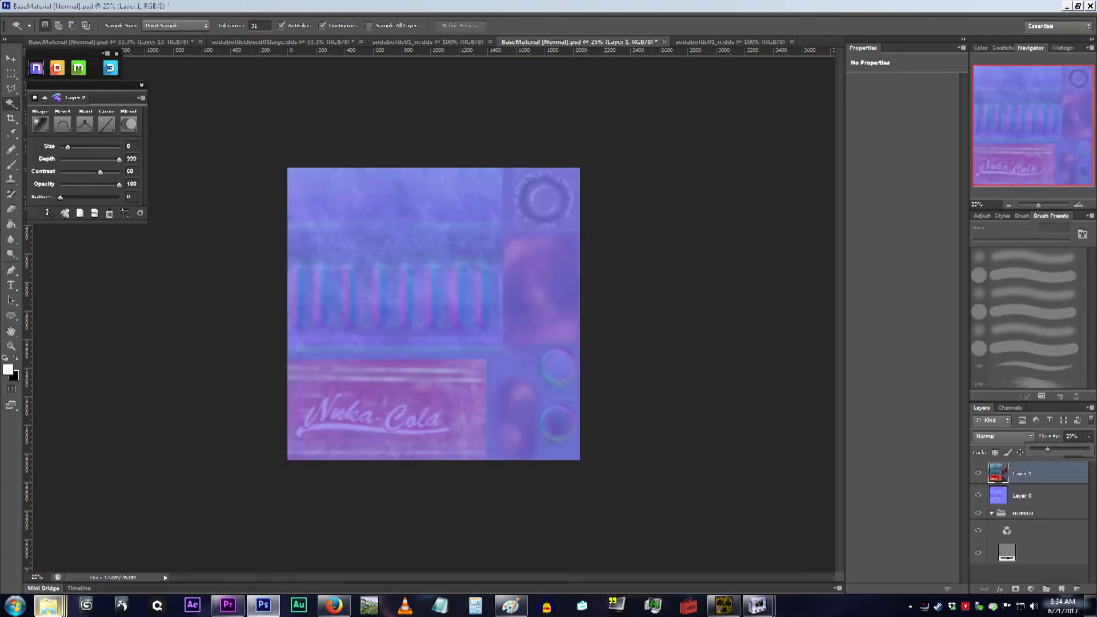
Add a new empty layer above the base layer inside the normal map group
{"action": "key", "text": "ctrl+plus"}
{"action": "key", "text": "ctrl+plus"}
{"action": "key", "text": "ctrl+plus"}
{"action": "left_click_drag", "start_coordinate": [434, 314], "coordinate": [277, 118]}
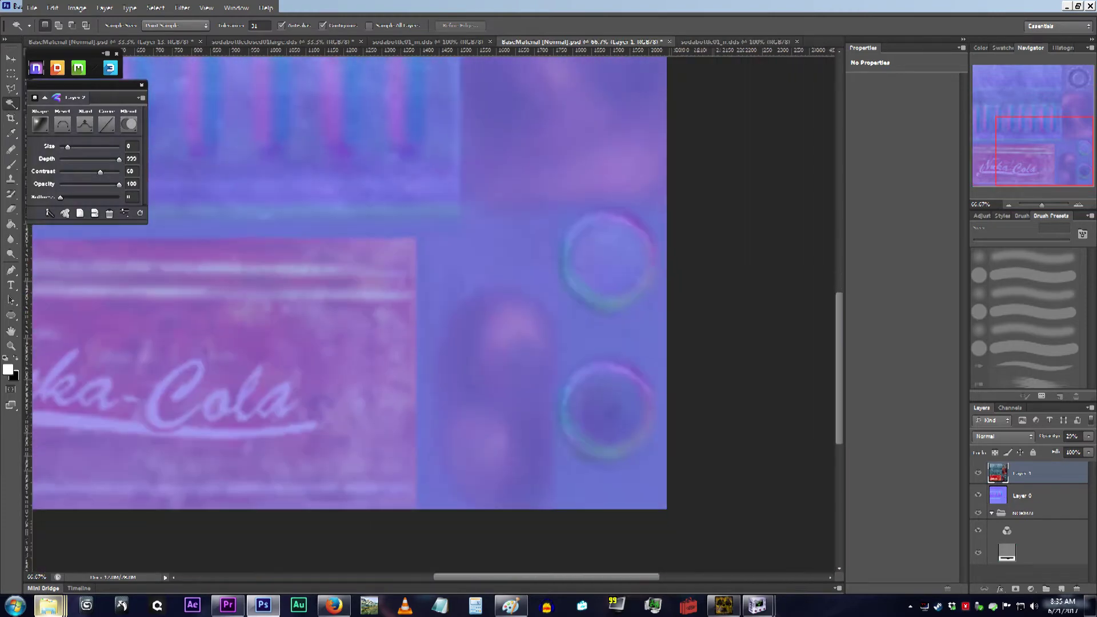
{"action": "key", "text": "ctrl+plus"}
{"action": "left_click", "coordinate": [1041, 552]}
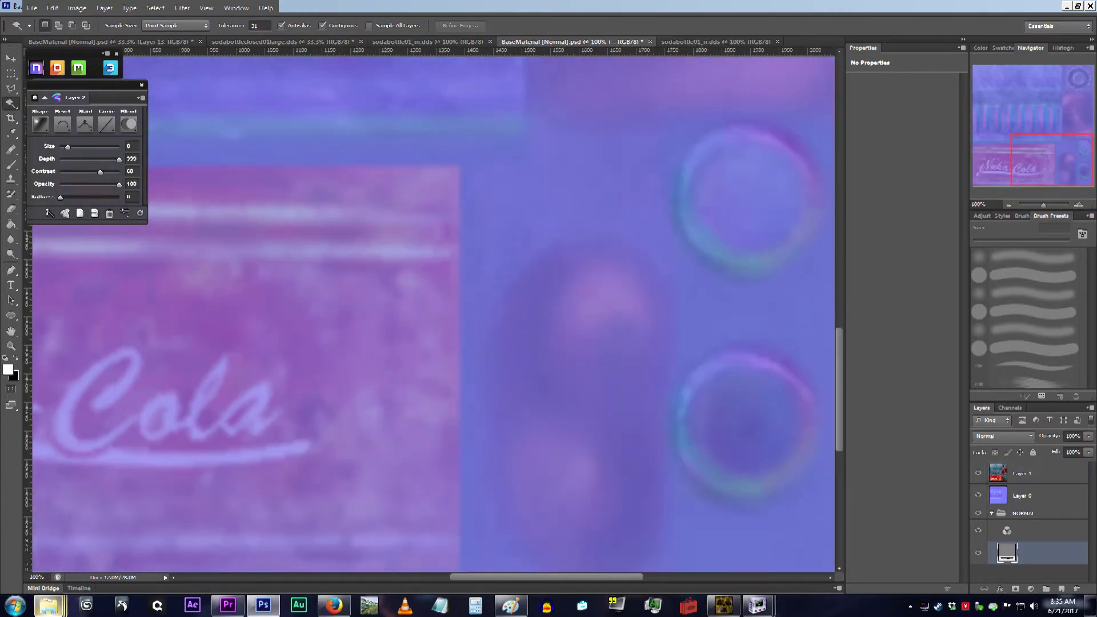
{"action": "left_click", "coordinate": [1062, 589]}
Select a circle around the lower ring with the Elliptical Marquee and fill it with colour
{"action": "left_click", "coordinate": [11, 74]}
{"action": "left_click", "coordinate": [74, 82]}
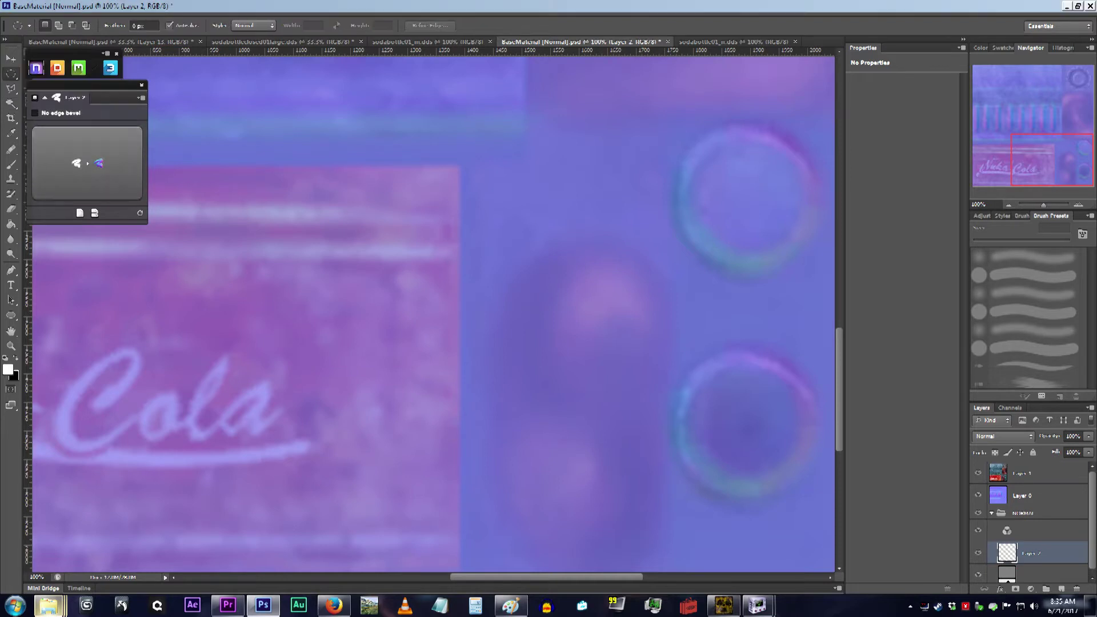
{"action": "left_click_drag", "start_coordinate": [745, 425], "coordinate": [712, 343]}
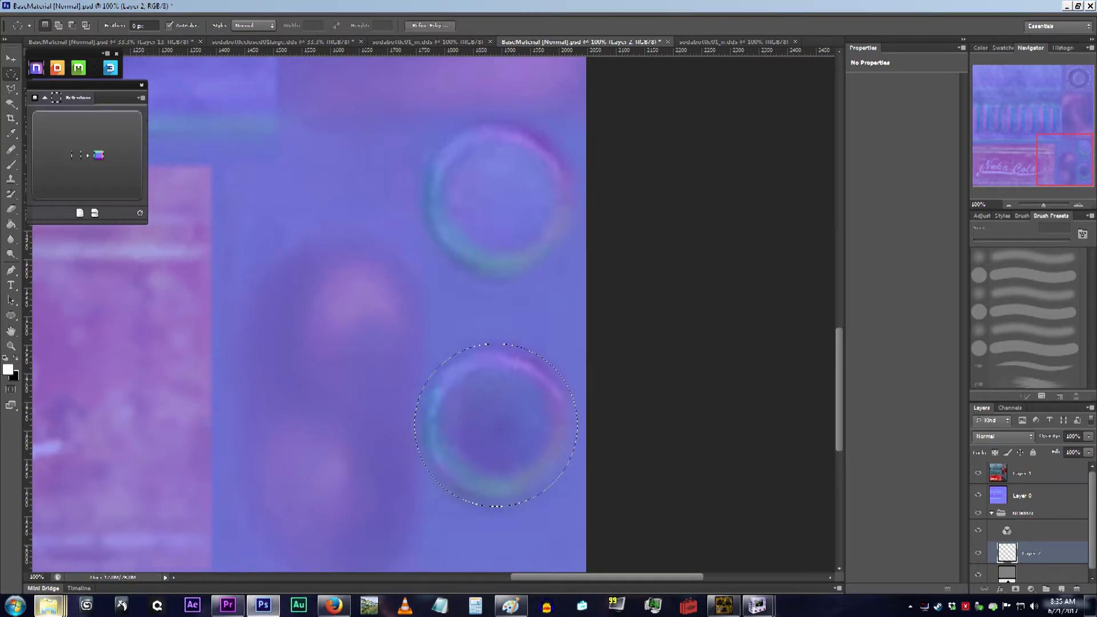
{"action": "key", "text": "shift+F5"}
{"action": "key", "text": "Return"}
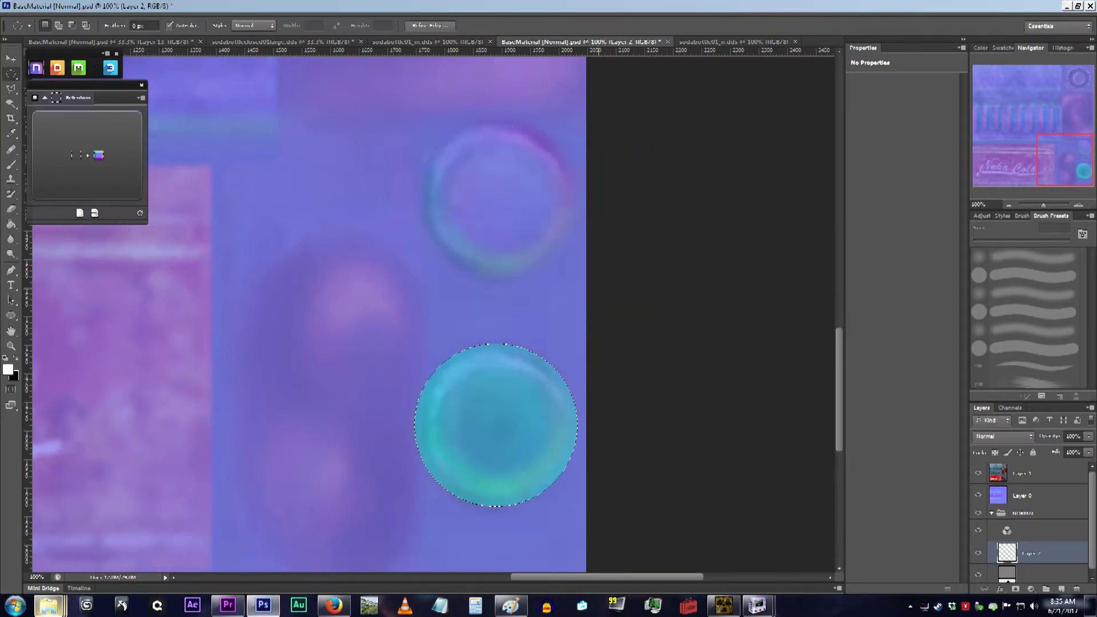
Free-transform the filled circle so that its edges fit the outline of the lower ring
{"action": "key", "text": "ctrl+t"}
{"action": "left_click_drag", "start_coordinate": [577, 426], "coordinate": [576, 425]}
{"action": "mouse_move", "coordinate": [414, 425]}
{"action": "left_mouse_down"}
{"action": "mouse_move", "coordinate": [455, 425]}
{"action": "mouse_move", "coordinate": [419, 426]}
{"action": "left_mouse_up"}
{"action": "mouse_move", "coordinate": [495, 344]}
{"action": "left_mouse_down"}
{"action": "mouse_move", "coordinate": [497, 372]}
{"action": "mouse_move", "coordinate": [498, 341]}
{"action": "left_mouse_up"}
{"action": "key", "text": "Return"}
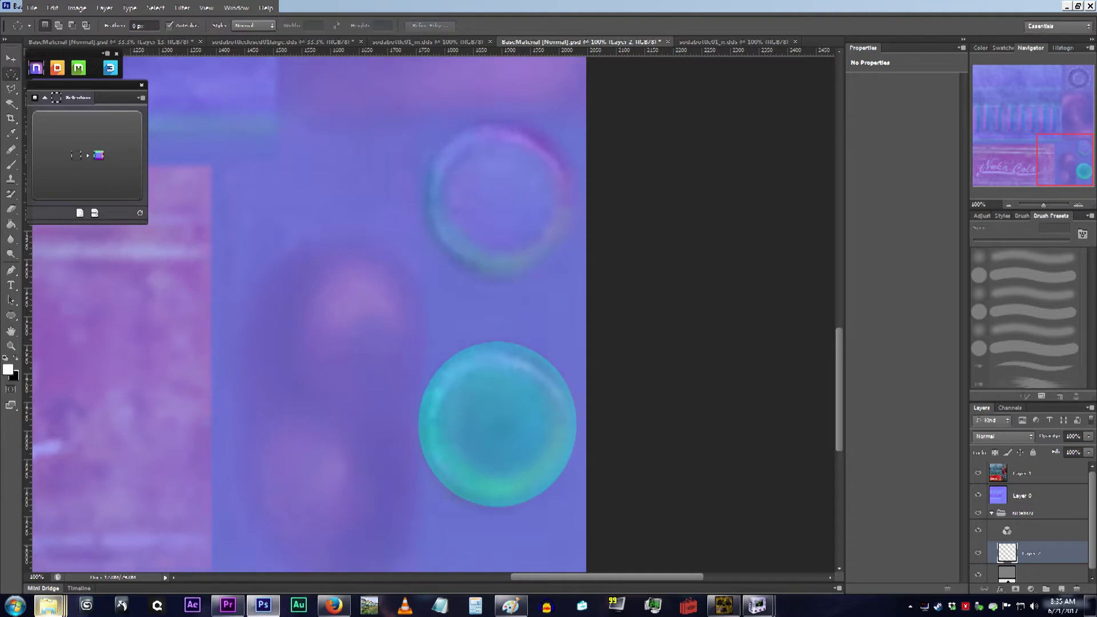
Duplicate the filled circle and move the copy straight up onto the upper ring
{"action": "key", "text": "ctrl+j"}
{"action": "key", "text": "v"}
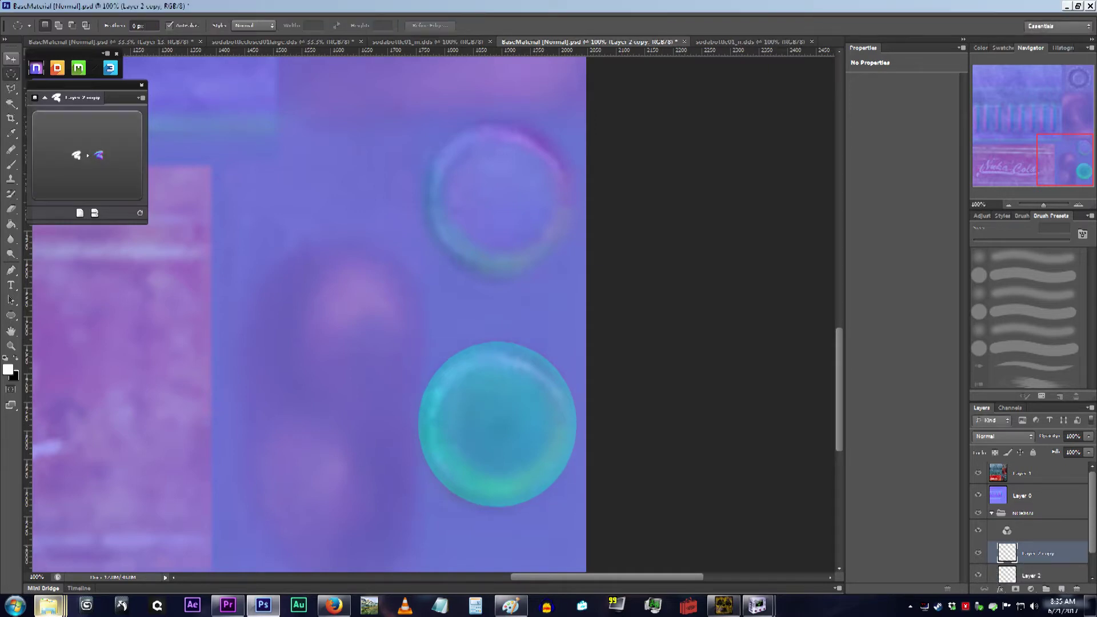
{"action": "left_click_drag", "start_coordinate": [496, 369], "coordinate": [496, 147]}
Merge the two circle layers and convert the result into an nDo normal layer
{"action": "scroll", "coordinate": [1041, 550], "scroll_direction": "down", "scroll_amount": 2}
{"action": "left_click", "coordinate": [1041, 549], "text": "shift"}
{"action": "key", "text": "ctrl+e"}
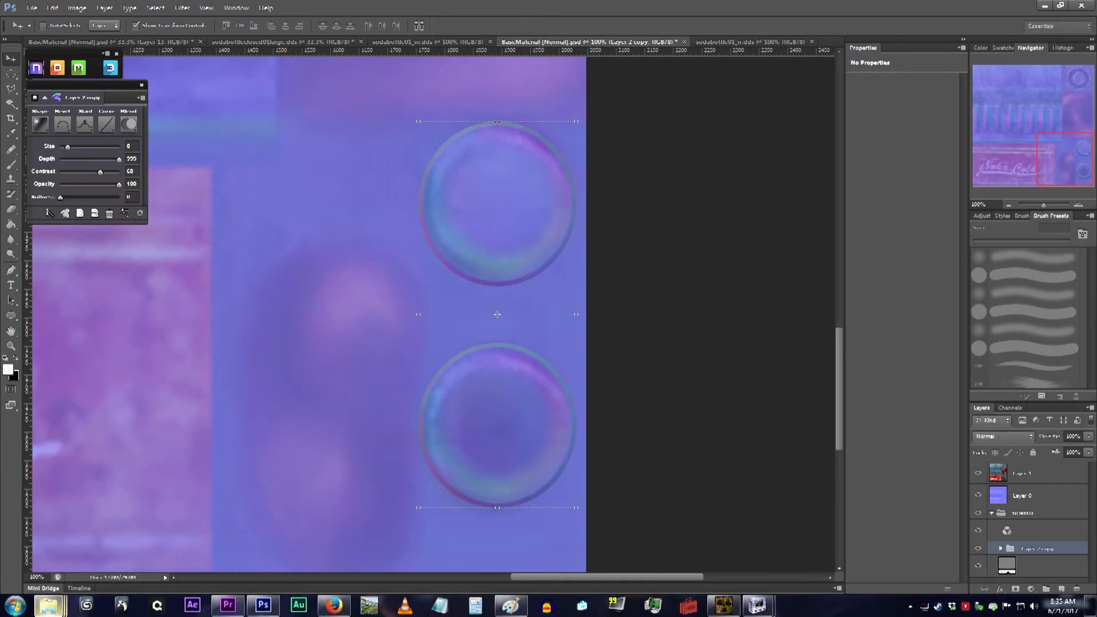
Give the circles' bevel a size of 30, a rounded curve, a contrast of 90 and maximum softness
{"action": "left_click_drag", "start_coordinate": [68, 147], "coordinate": [84, 147]}
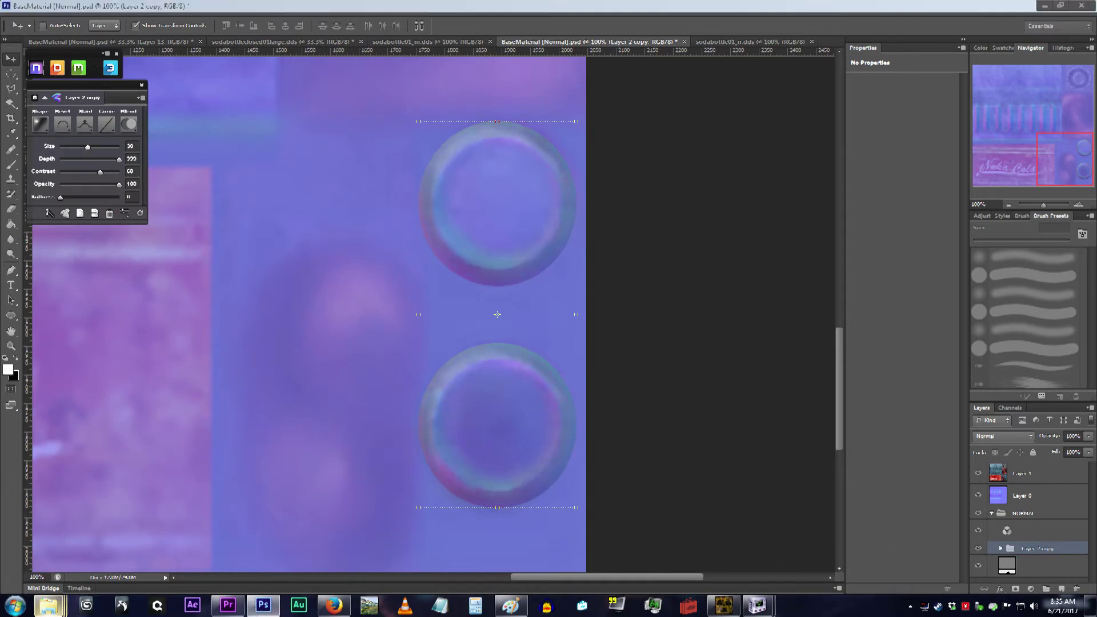
{"action": "left_click_drag", "start_coordinate": [85, 148], "coordinate": [88, 147]}
{"action": "left_click", "coordinate": [106, 124]}
{"action": "left_click", "coordinate": [136, 161]}
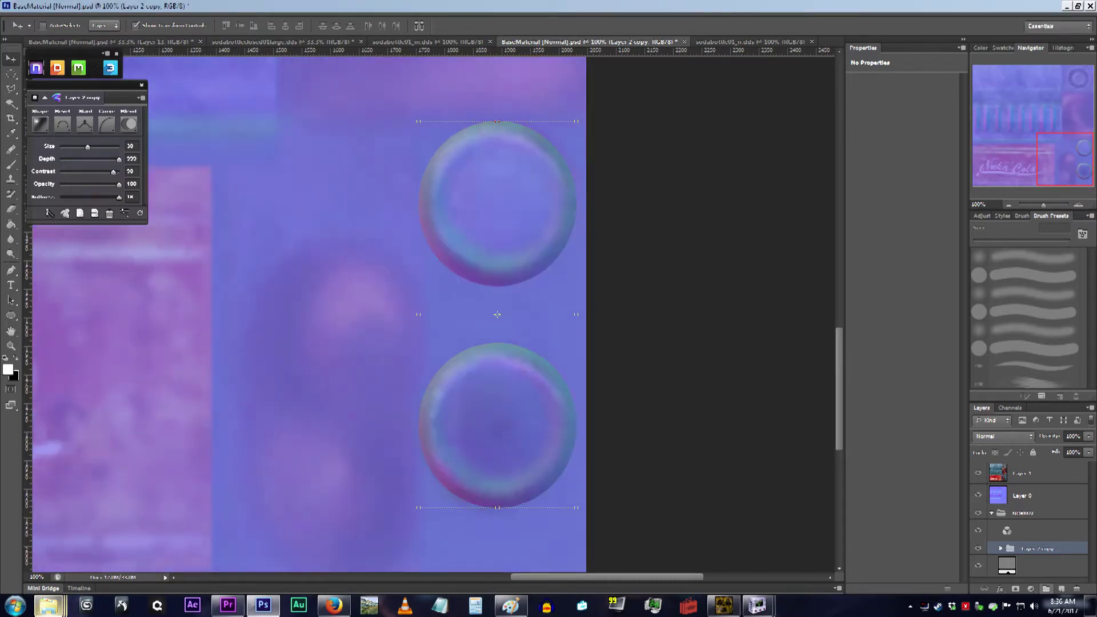
On a new layer, dab the centre of both the lower and upper rings with a soft 250 px brush
{"action": "key", "text": "ctrl+shift+alt+n"}
{"action": "key", "text": "b"}
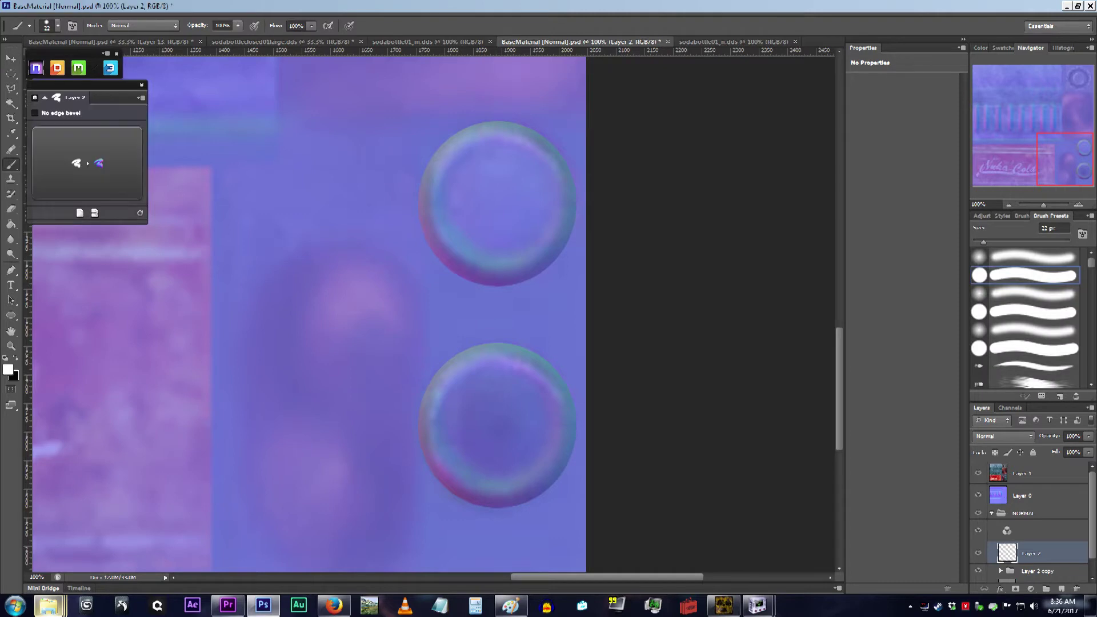
{"action": "key", "text": "bracketright"}
{"action": "key", "text": "bracketright"}
{"action": "key", "text": "bracketright"}
{"action": "key", "text": "bracketright"}
{"action": "key", "text": "bracketright"}
{"action": "key", "text": "bracketright"}
{"action": "key", "text": "bracketright"}
{"action": "key", "text": "bracketright"}
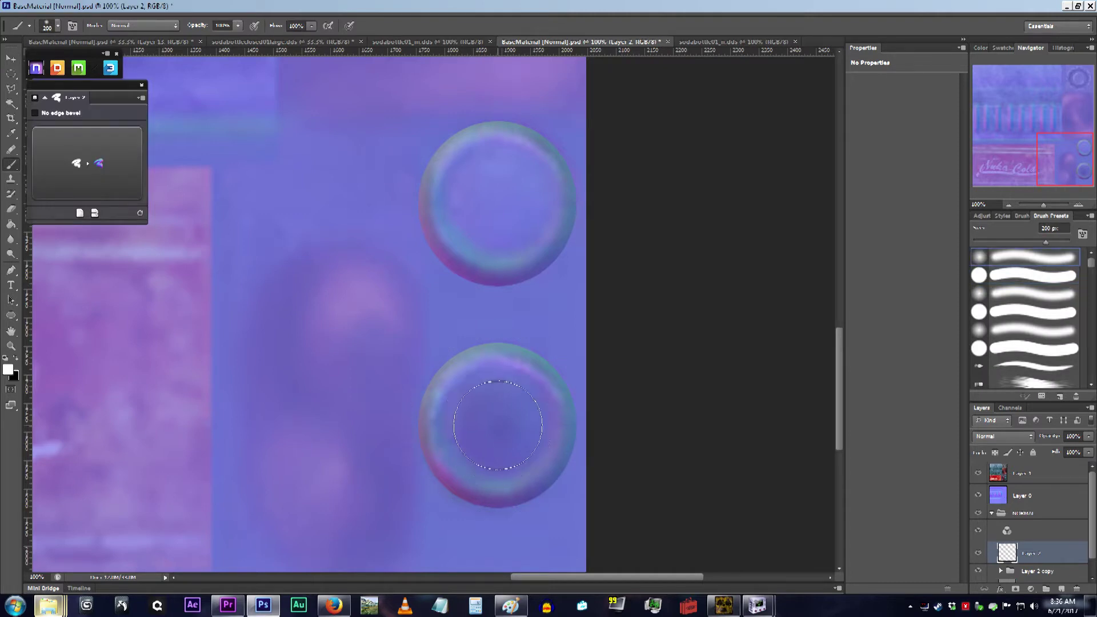
{"action": "key", "text": "bracketright"}
{"action": "left_click", "coordinate": [498, 425]}
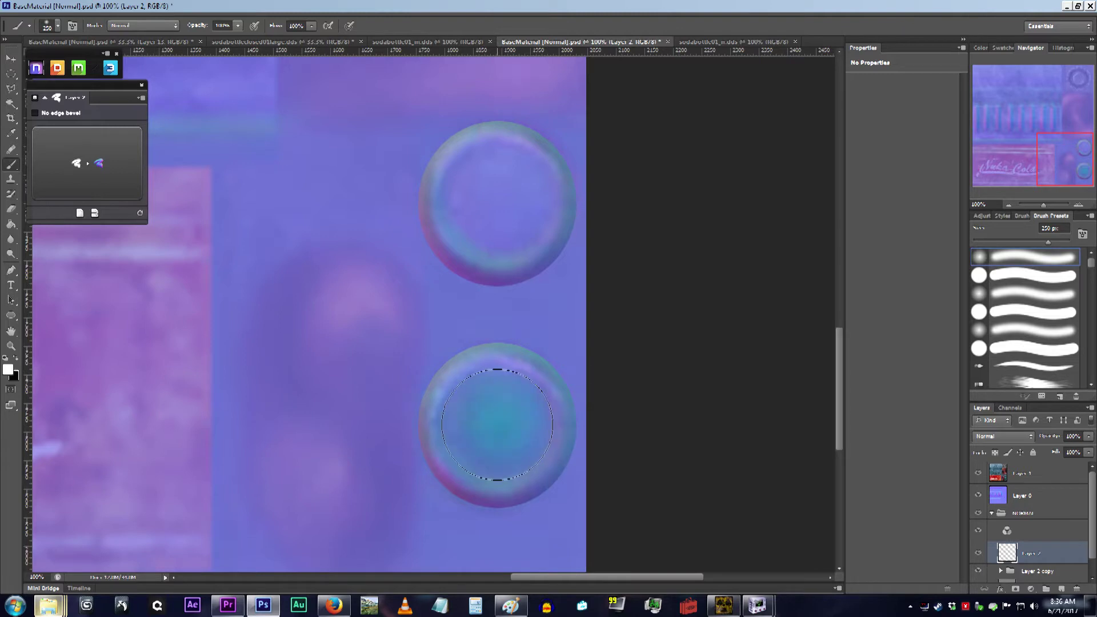
{"action": "left_click", "coordinate": [495, 200]}
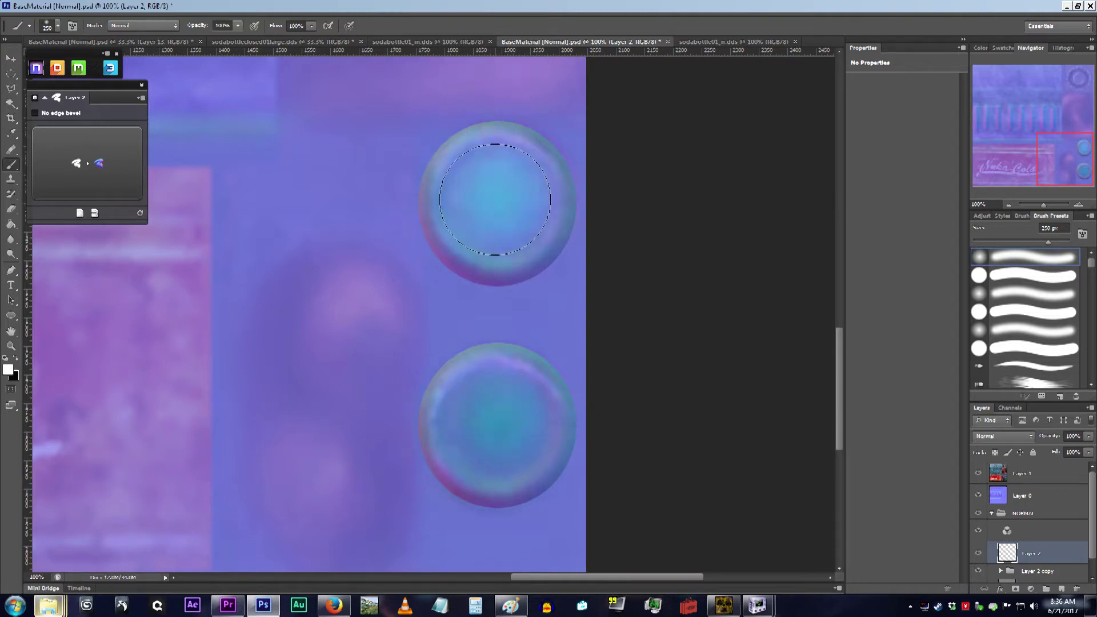
Fade the dab inside the upper ring with a soft 300 px eraser at 62% opacity
{"action": "key", "text": "e"}
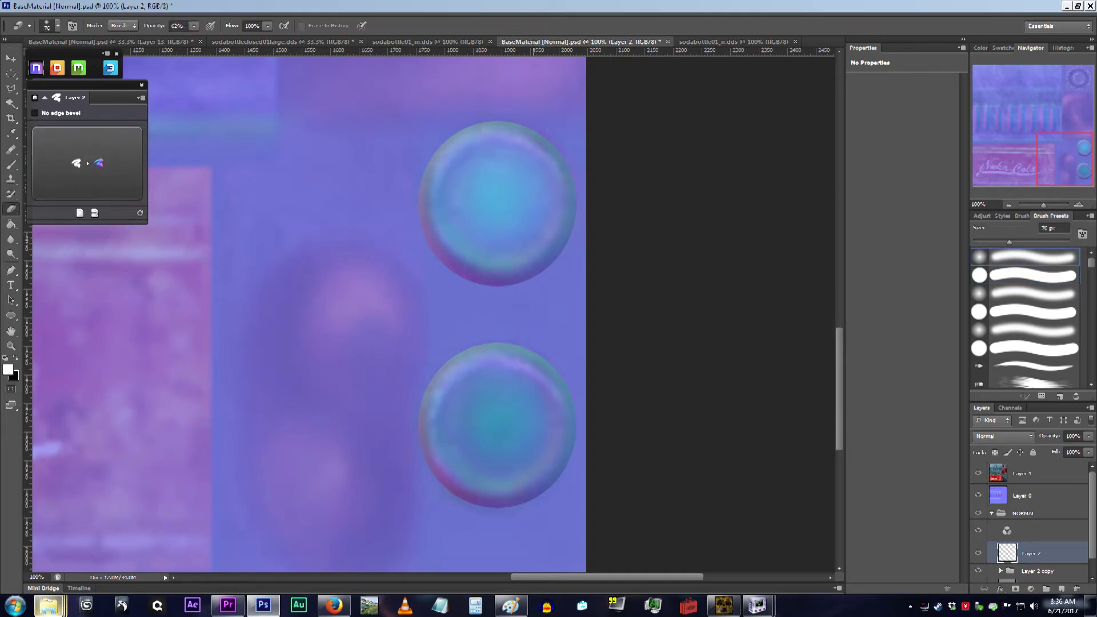
{"action": "key", "text": "bracketright"}
{"action": "key", "text": "bracketright"}
{"action": "key", "text": "bracketright"}
{"action": "key", "text": "bracketright"}
{"action": "key", "text": "bracketright"}
{"action": "key", "text": "bracketright"}
{"action": "left_click", "coordinate": [500, 199]}
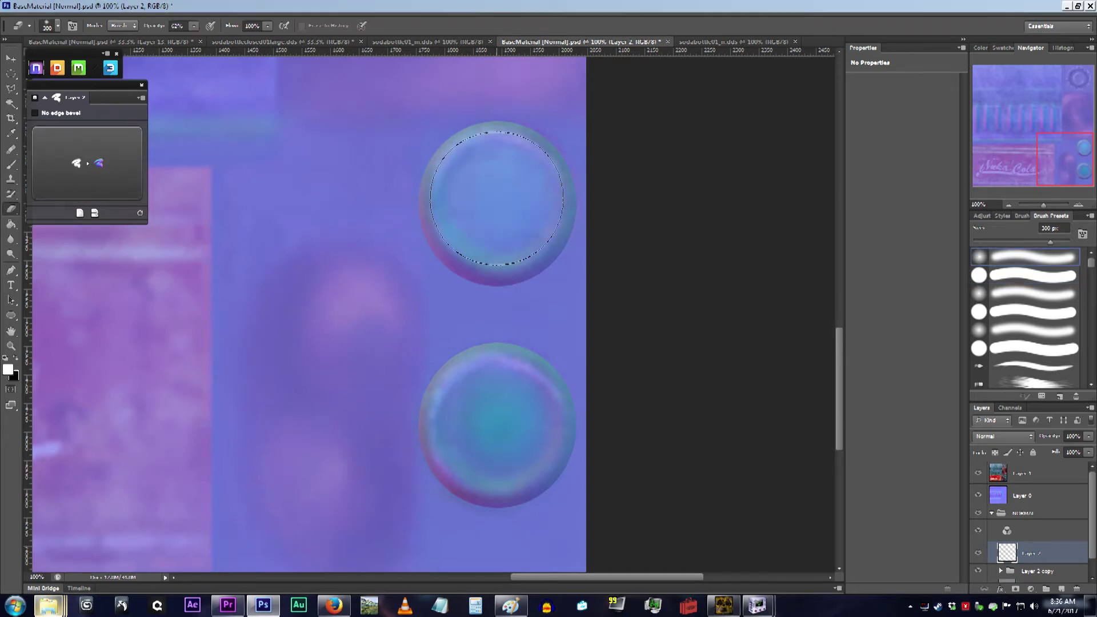
Convert the dabs into an nDo normal layer with its bevel direction set to Down and softness at maximum
{"action": "left_click", "coordinate": [91, 165]}
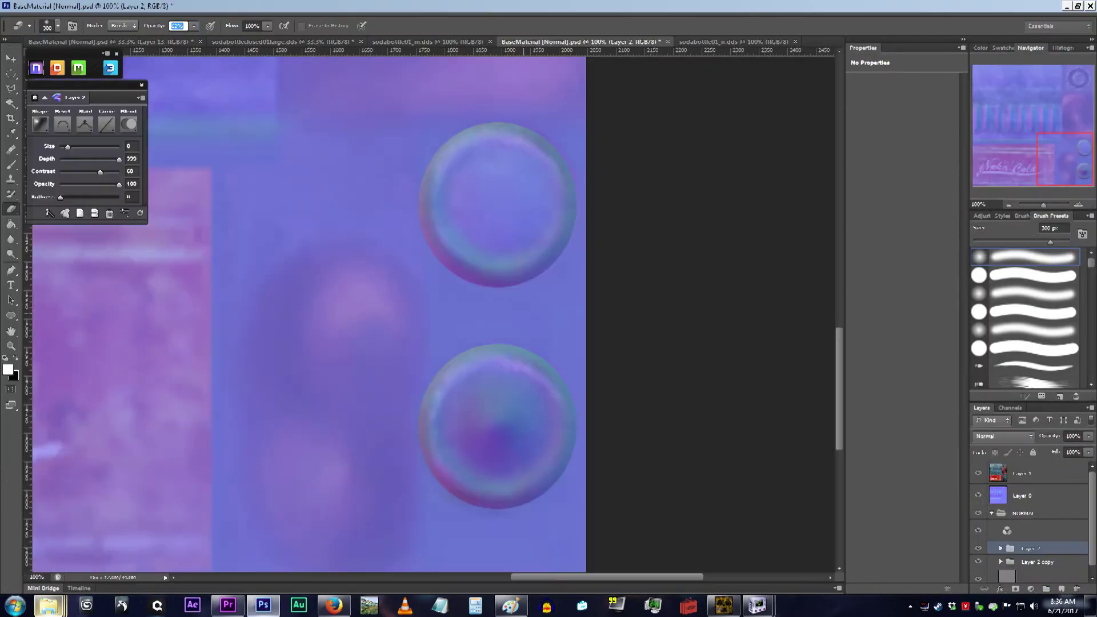
{"action": "left_click", "coordinate": [85, 124]}
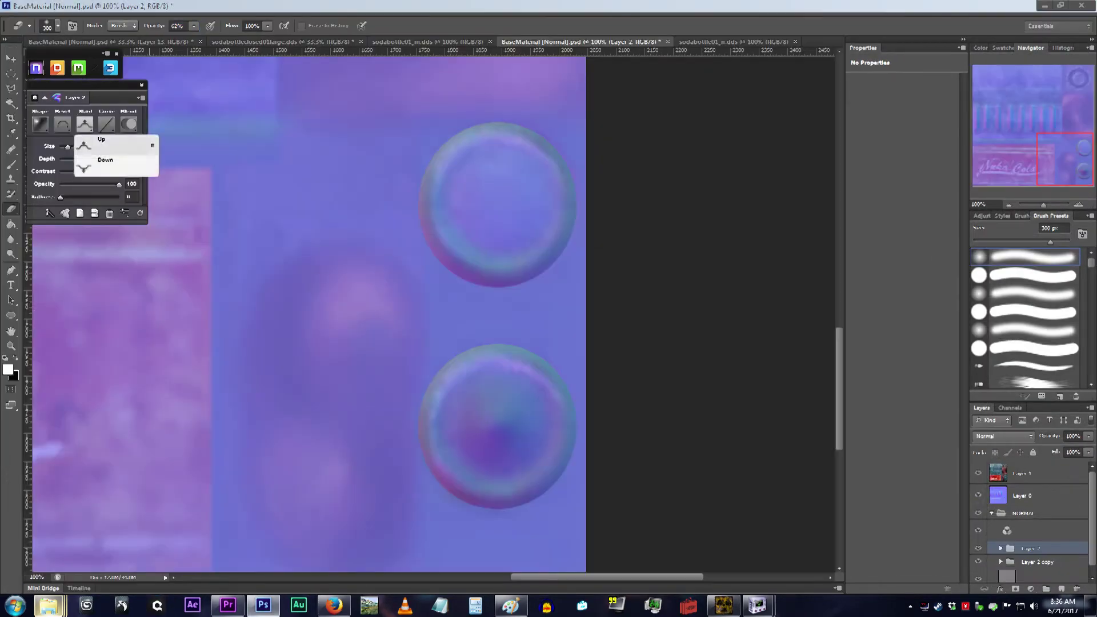
{"action": "left_click", "coordinate": [105, 163]}
{"action": "left_click", "coordinate": [978, 495]}
{"action": "left_click", "coordinate": [978, 473]}
{"action": "left_click", "coordinate": [979, 495]}
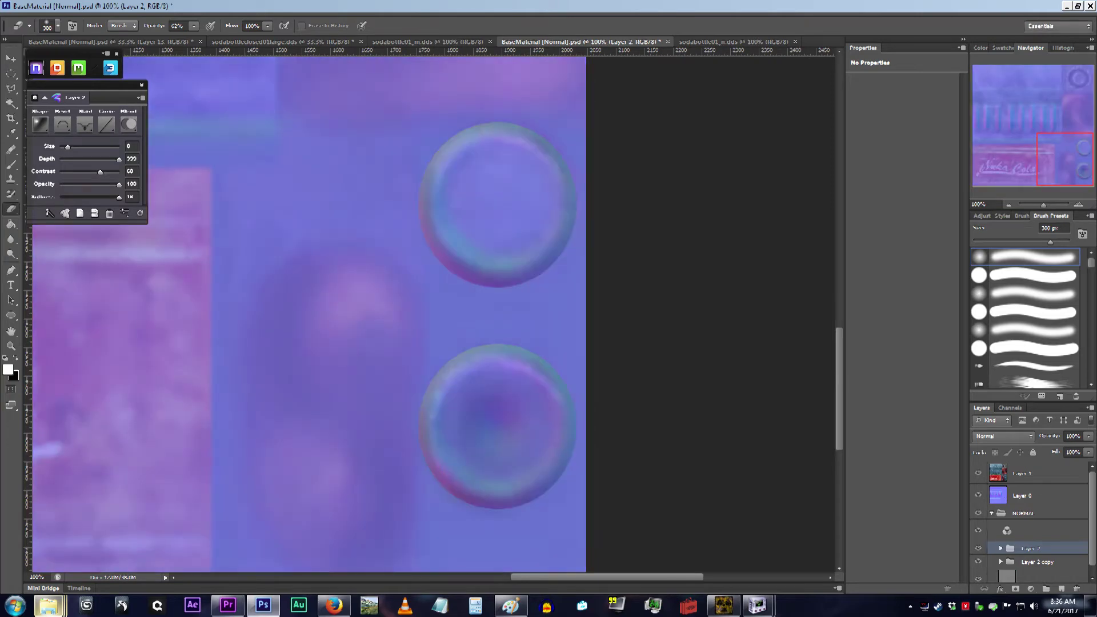
On a new layer, draw a circular selection around the bottle cap's outer edge and convert it into an nDo normal layer
{"action": "scroll", "coordinate": [309, 314], "scroll_direction": "up", "scroll_amount": 7}
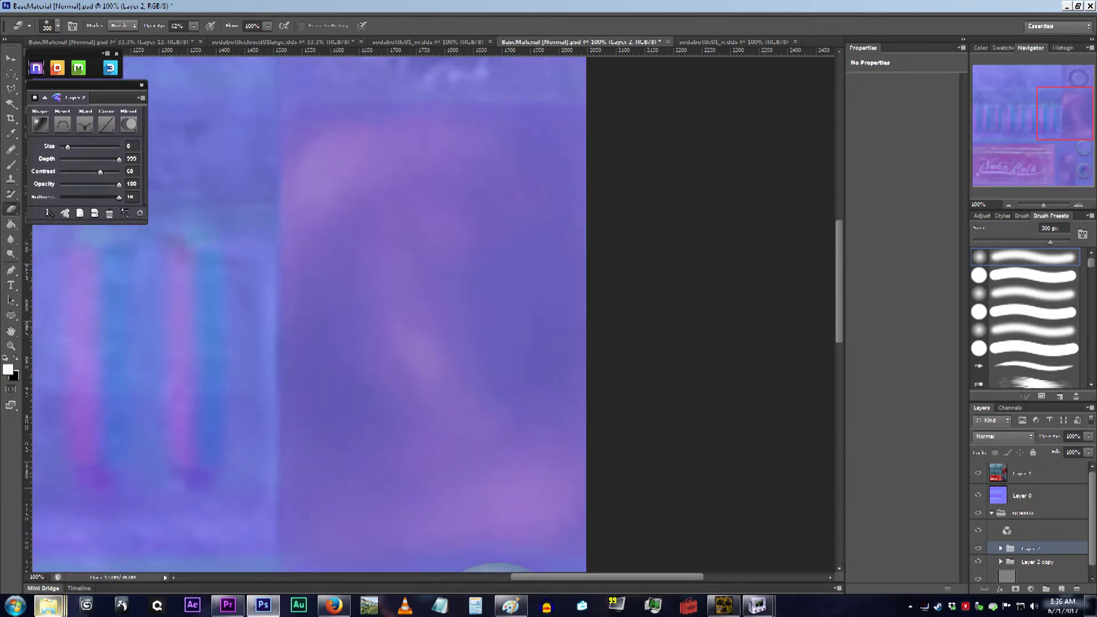
{"action": "key", "text": "ctrl+minus"}
{"action": "scroll", "coordinate": [286, 315], "scroll_direction": "up", "scroll_amount": 3}
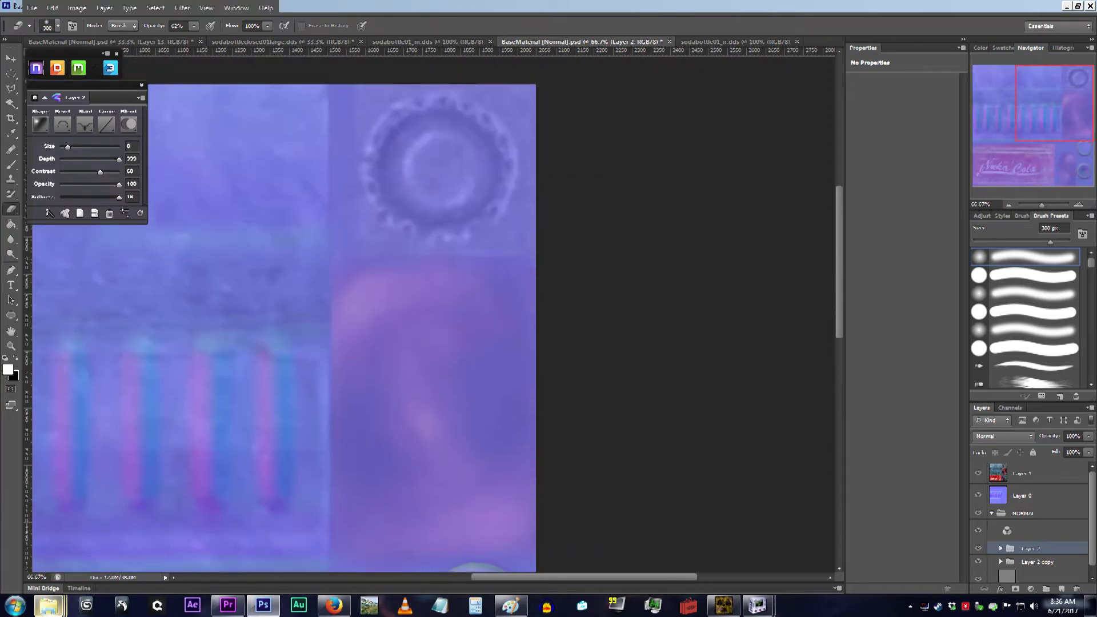
{"action": "left_click", "coordinate": [1062, 589]}
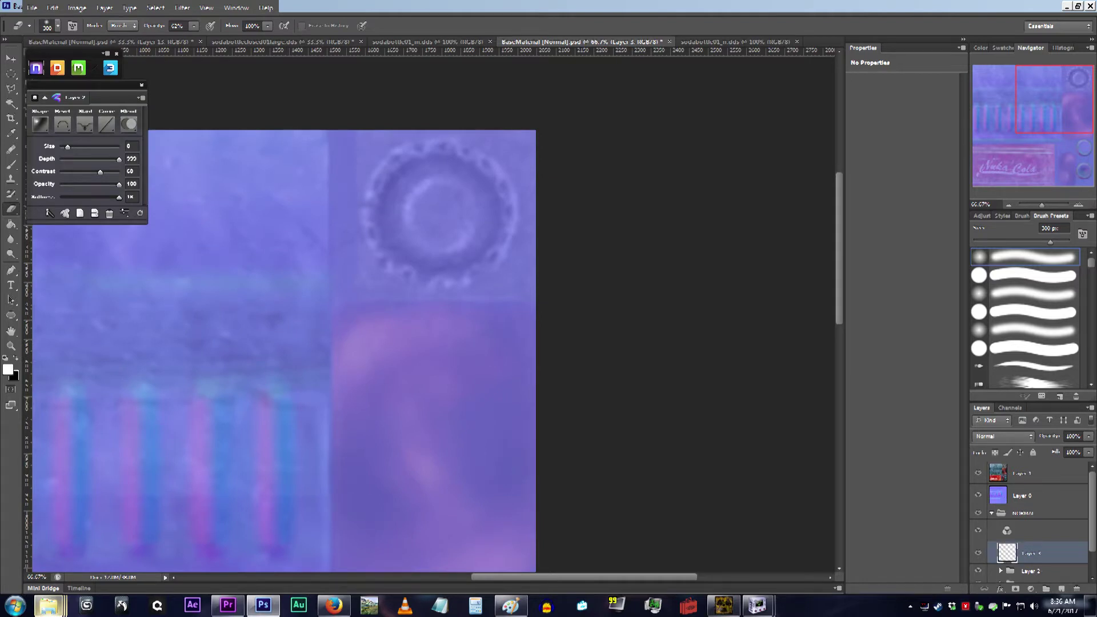
{"action": "key", "text": "ctrl+plus"}
{"action": "key", "text": "ctrl+plus"}
{"action": "left_click_drag", "start_coordinate": [446, 137], "coordinate": [548, 432]}
{"action": "key", "text": "m"}
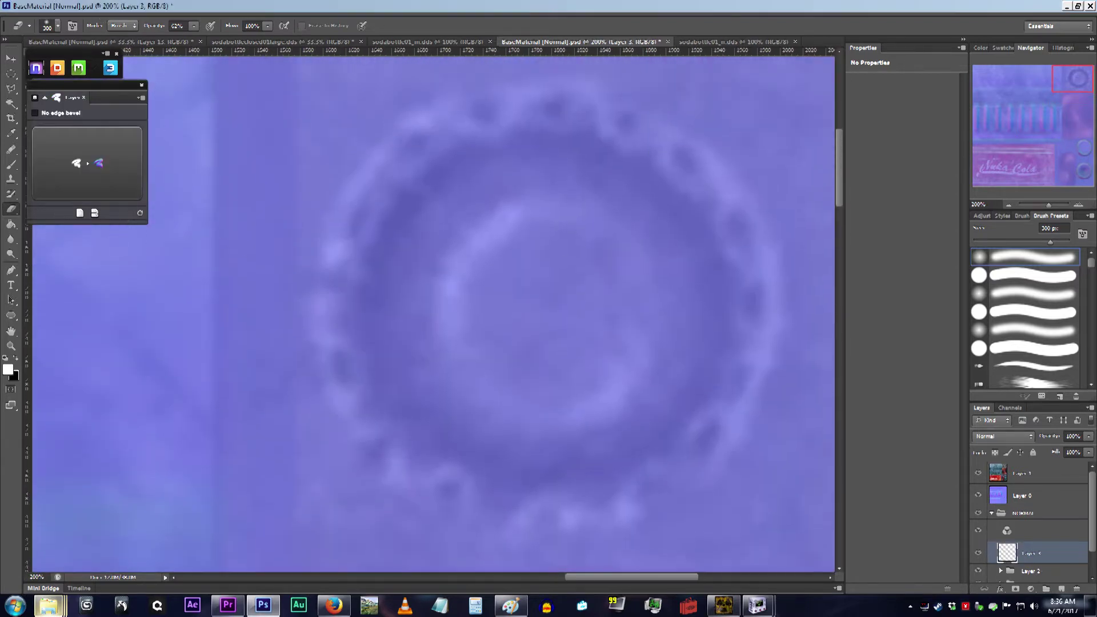
{"action": "mouse_move", "coordinate": [544, 311]}
{"action": "left_mouse_down"}
{"action": "mouse_move", "coordinate": [825, 99]}
{"action": "mouse_move", "coordinate": [838, 56]}
{"action": "mouse_move", "coordinate": [830, 73]}
{"action": "left_mouse_up"}
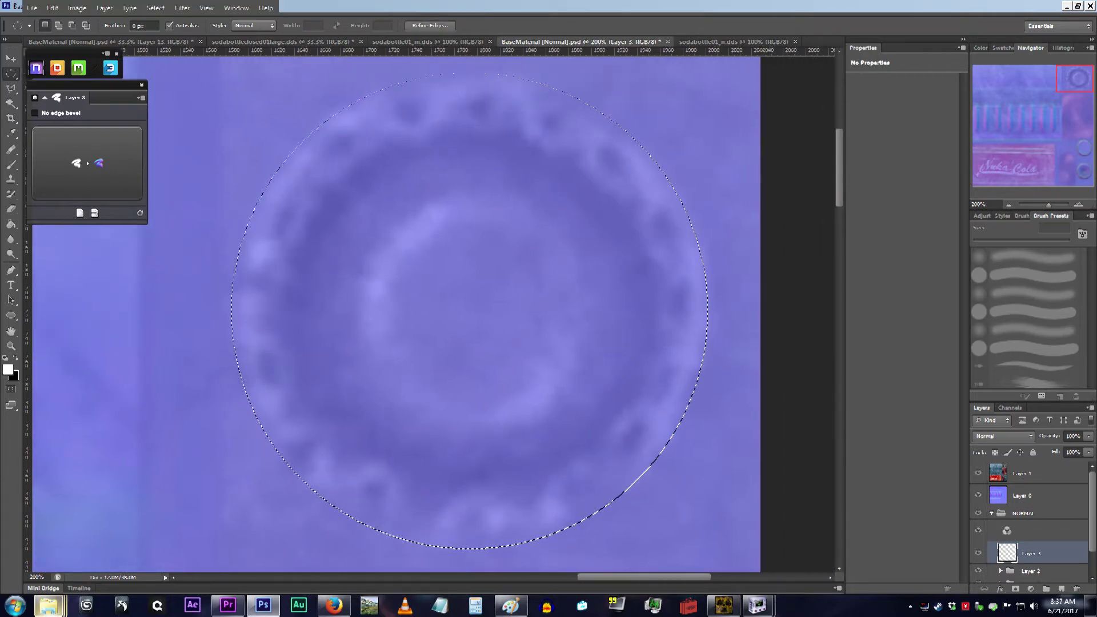
{"action": "left_click", "coordinate": [87, 154]}
{"action": "left_click", "coordinate": [87, 156]}
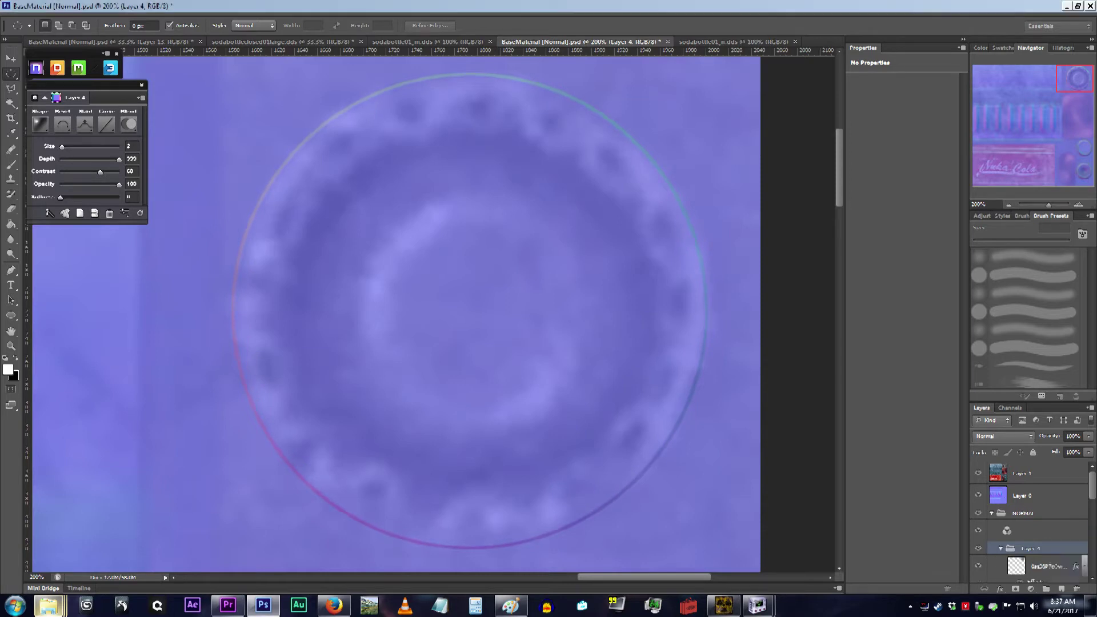
Select the inside of the bottle cap circle with the Magic Wand and fill it on a new layer
{"action": "key", "text": "w"}
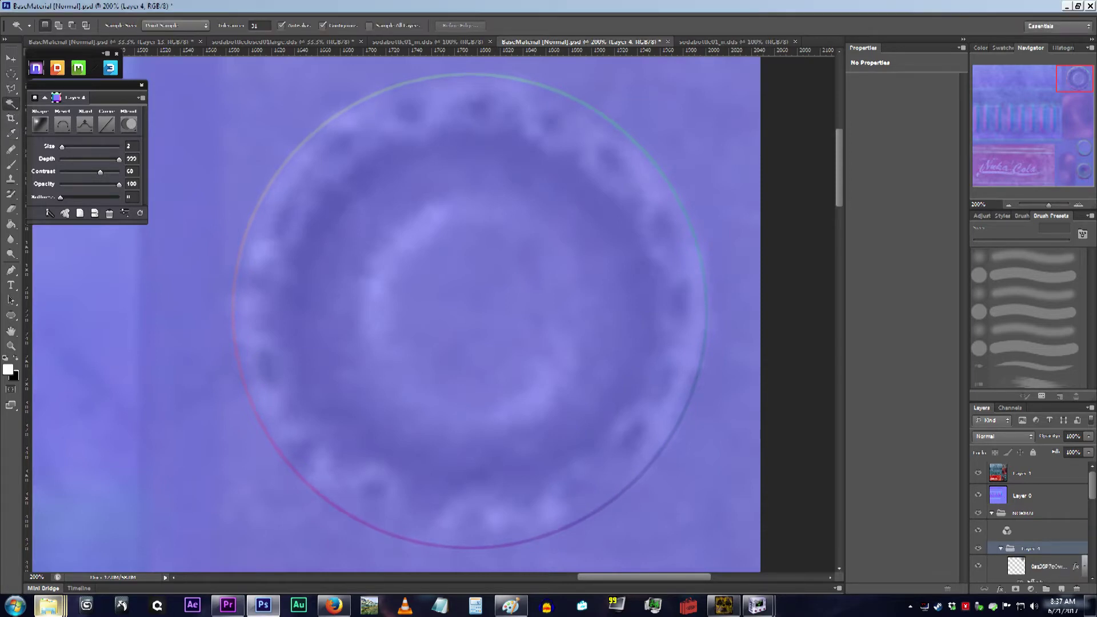
{"action": "left_click", "coordinate": [1048, 567]}
{"action": "left_click", "coordinate": [606, 366]}
{"action": "left_click", "coordinate": [1001, 532]}
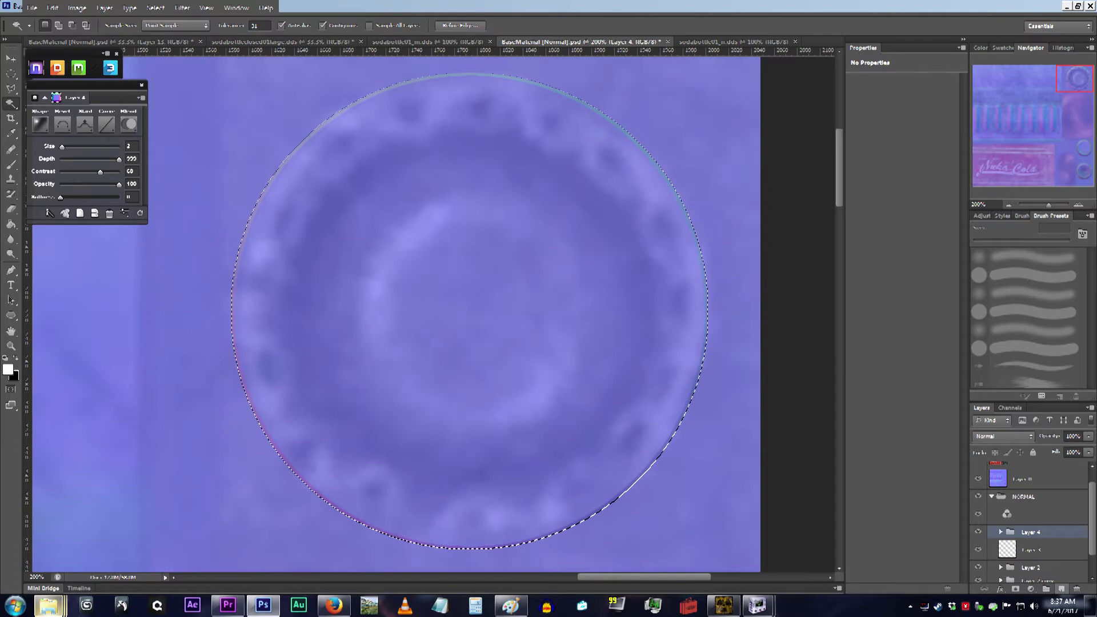
{"action": "key", "text": "ctrl+shift+alt+n"}
{"action": "key", "text": "shift+F5"}
{"action": "key", "text": "Return"}
{"action": "key", "text": "ctrl+d"}
Erase evenly spaced notches around the filled circle's rim with a soft 70 px eraser, following the bottle cap's crimps
{"action": "key", "text": "x"}
{"action": "key", "text": "e"}
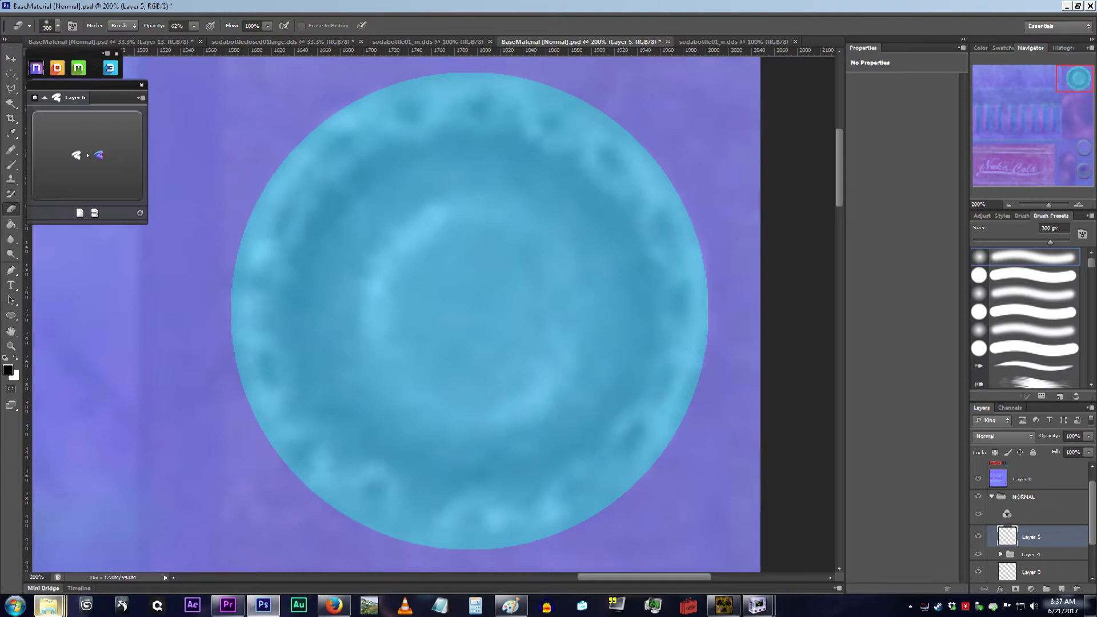
{"action": "key", "text": "bracketleft"}
{"action": "key", "text": "bracketleft"}
{"action": "key", "text": "bracketleft"}
{"action": "key", "text": "bracketleft"}
{"action": "key", "text": "bracketleft"}
{"action": "key", "text": "bracketleft"}
{"action": "key", "text": "bracketleft"}
{"action": "key", "text": "bracketleft"}
{"action": "key", "text": "bracketleft"}
{"action": "left_click", "coordinate": [477, 90]}
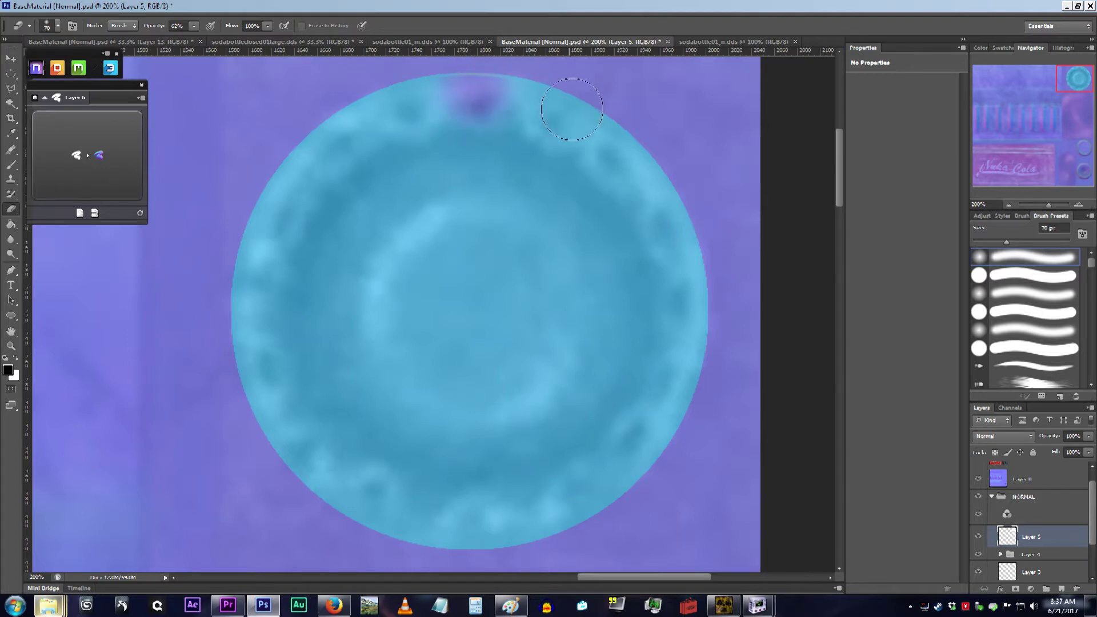
{"action": "left_click", "coordinate": [556, 114]}
{"action": "left_click", "coordinate": [619, 154]}
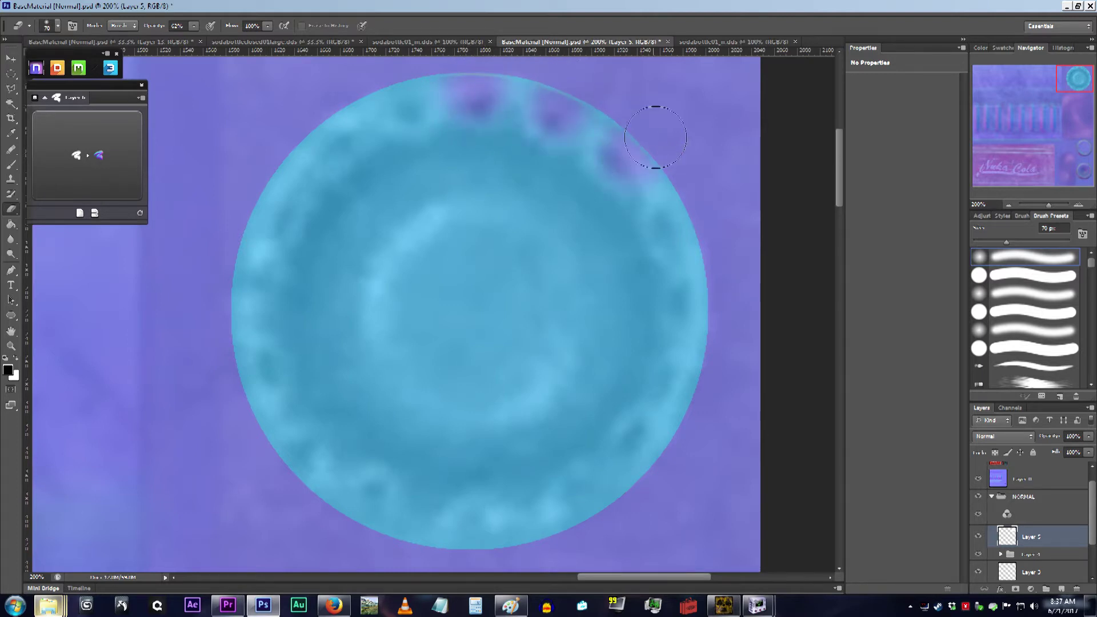
{"action": "left_click", "coordinate": [665, 230]}
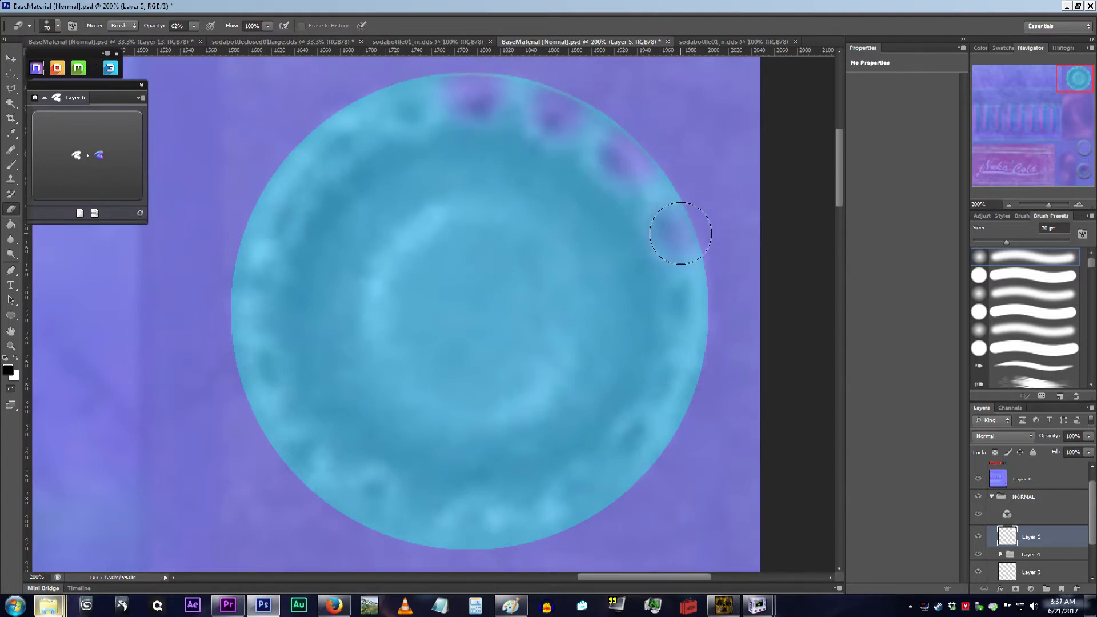
{"action": "left_click", "coordinate": [697, 312]}
{"action": "left_click", "coordinate": [678, 394]}
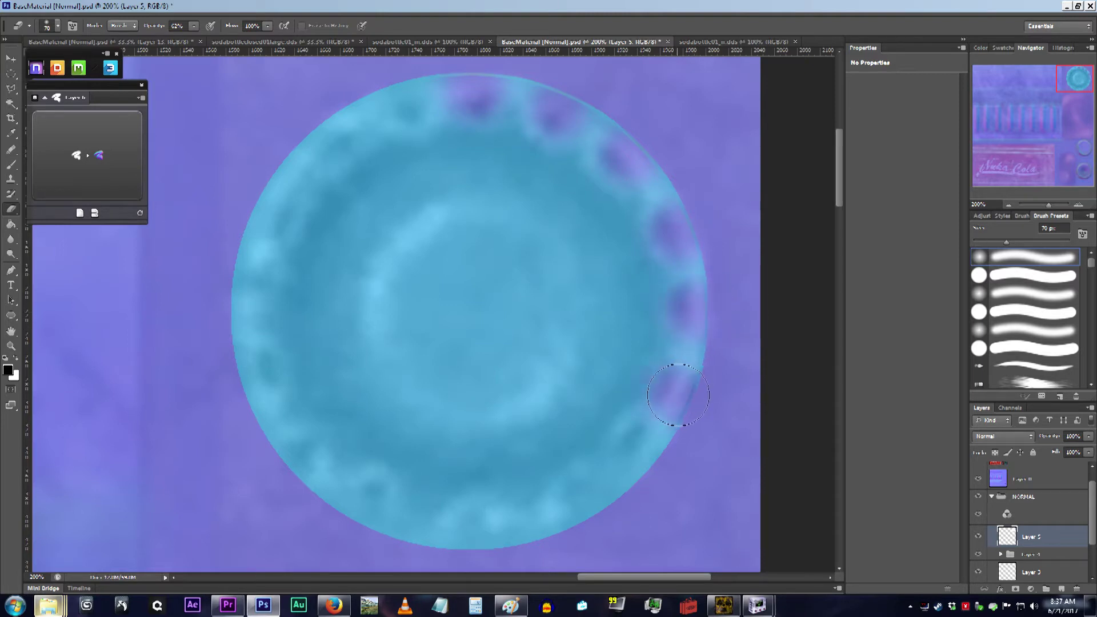
{"action": "left_click", "coordinate": [629, 440]}
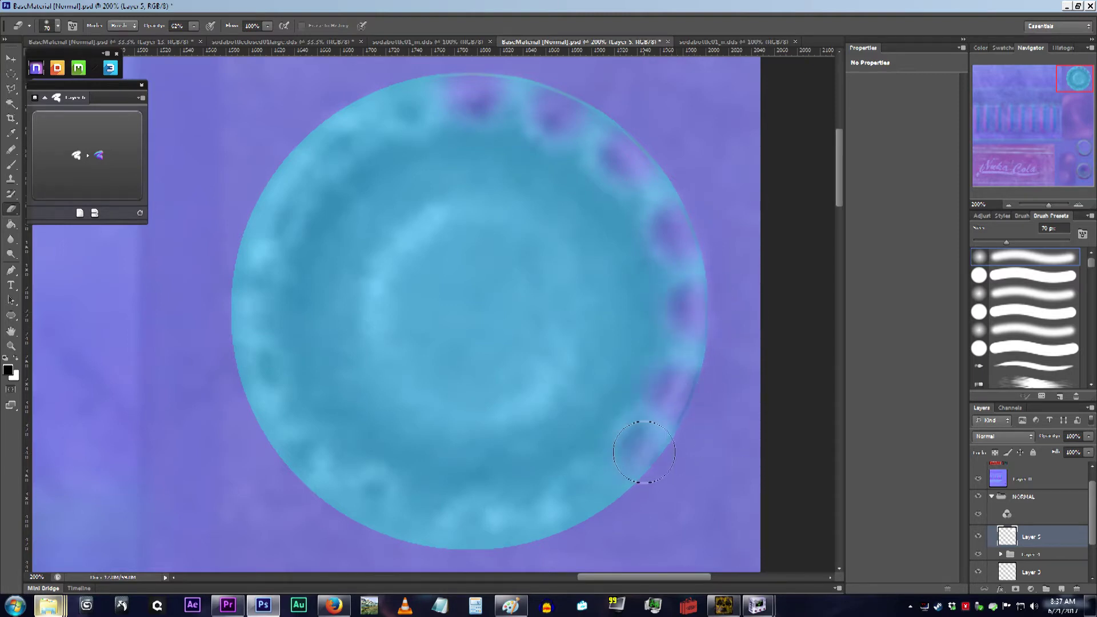
{"action": "left_click", "coordinate": [580, 508]}
{"action": "left_click", "coordinate": [471, 538]}
{"action": "mouse_move", "coordinate": [292, 460]}
{"action": "left_mouse_down"}
{"action": "mouse_move", "coordinate": [272, 476]}
{"action": "mouse_move", "coordinate": [233, 401]}
{"action": "mouse_move", "coordinate": [232, 352]}
{"action": "left_mouse_up"}
{"action": "mouse_move", "coordinate": [244, 269]}
{"action": "left_mouse_down"}
{"action": "mouse_move", "coordinate": [245, 299]}
{"action": "mouse_move", "coordinate": [250, 222]}
{"action": "mouse_move", "coordinate": [271, 195]}
{"action": "left_mouse_up"}
{"action": "left_click_drag", "start_coordinate": [313, 134], "coordinate": [336, 132]}
{"action": "left_click_drag", "start_coordinate": [409, 92], "coordinate": [403, 108]}
Convert the notched circle into an nDo normal layer with size 5, contrast 100 and softness 2
{"action": "left_click", "coordinate": [979, 479]}
{"action": "left_click", "coordinate": [978, 479]}
{"action": "left_click", "coordinate": [87, 155]}
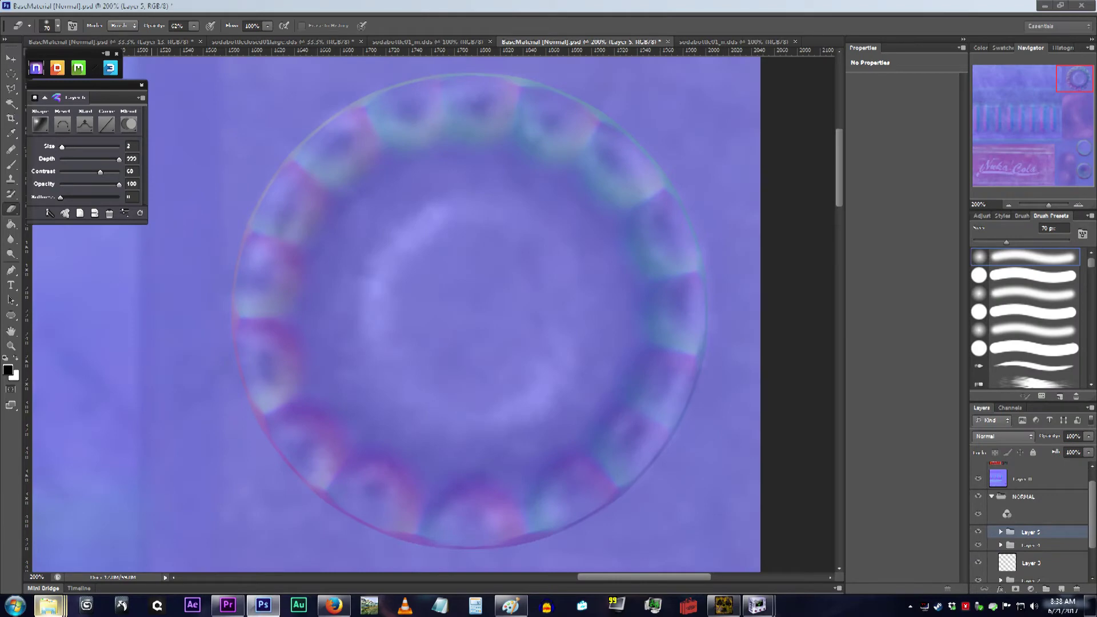
{"action": "left_click_drag", "start_coordinate": [61, 147], "coordinate": [64, 148]}
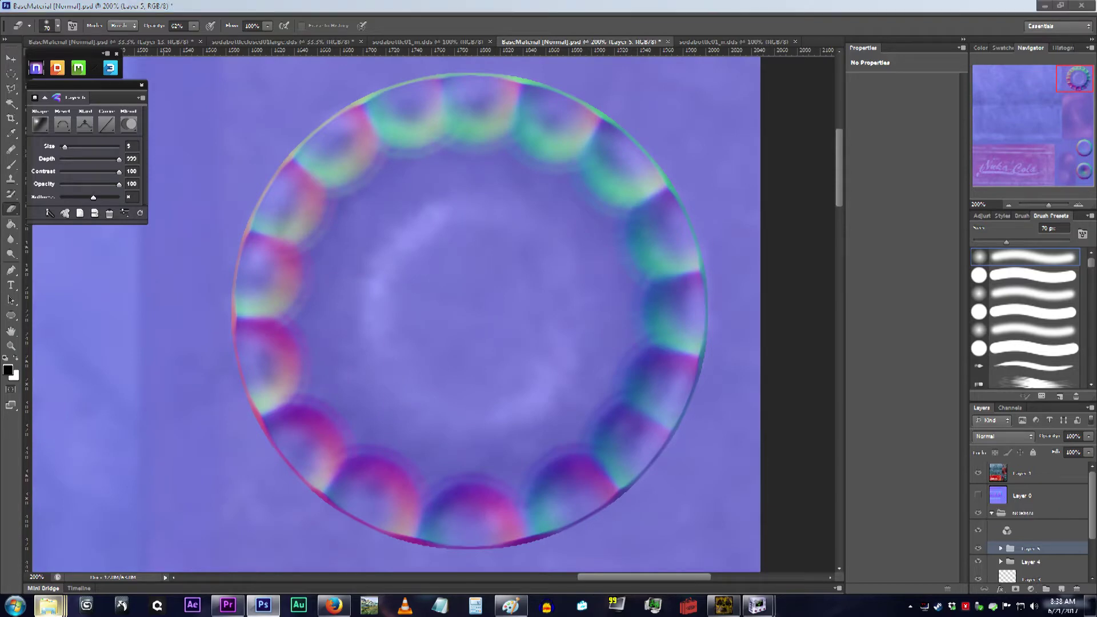
{"action": "left_click_drag", "start_coordinate": [78, 198], "coordinate": [75, 197]}
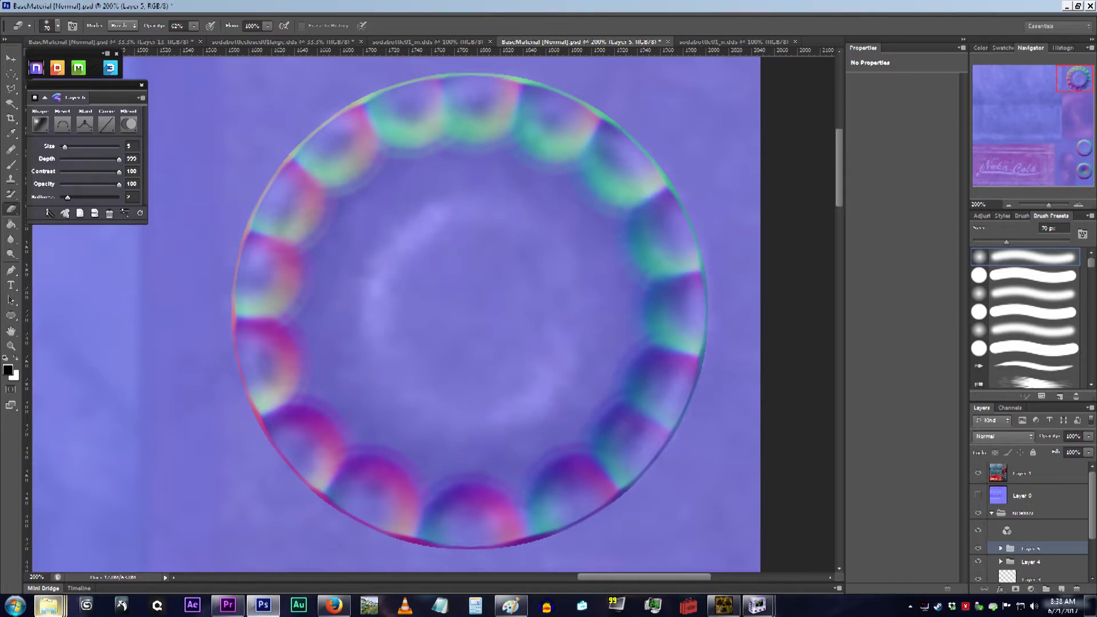
{"action": "left_click", "coordinate": [978, 496]}
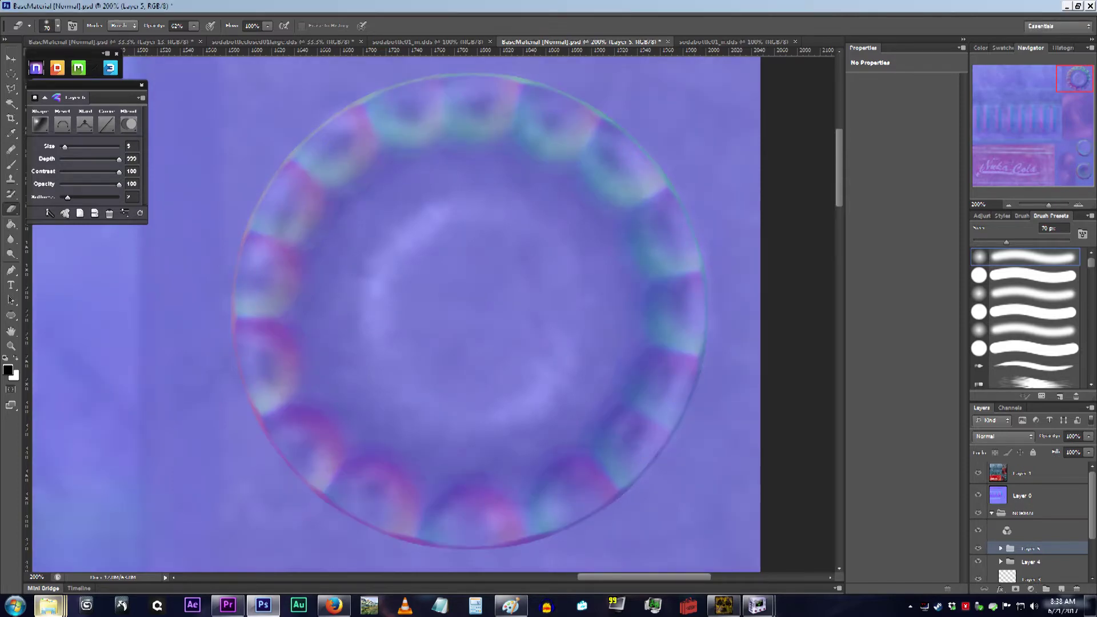
On a new layer, select the bottle cap's inner circle and convert it into an nDo normal layer with size 27 and maximum softness
{"action": "left_click", "coordinate": [1062, 589]}
{"action": "left_click", "coordinate": [10, 74]}
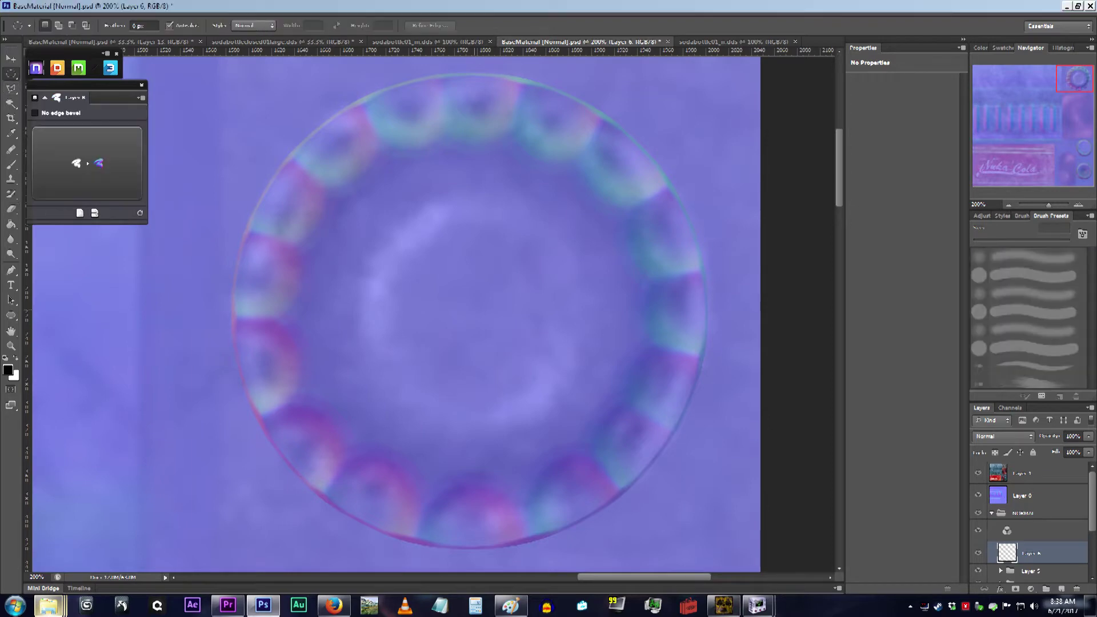
{"action": "left_click_drag", "start_coordinate": [474, 314], "coordinate": [600, 182]}
{"action": "left_click", "coordinate": [86, 159]}
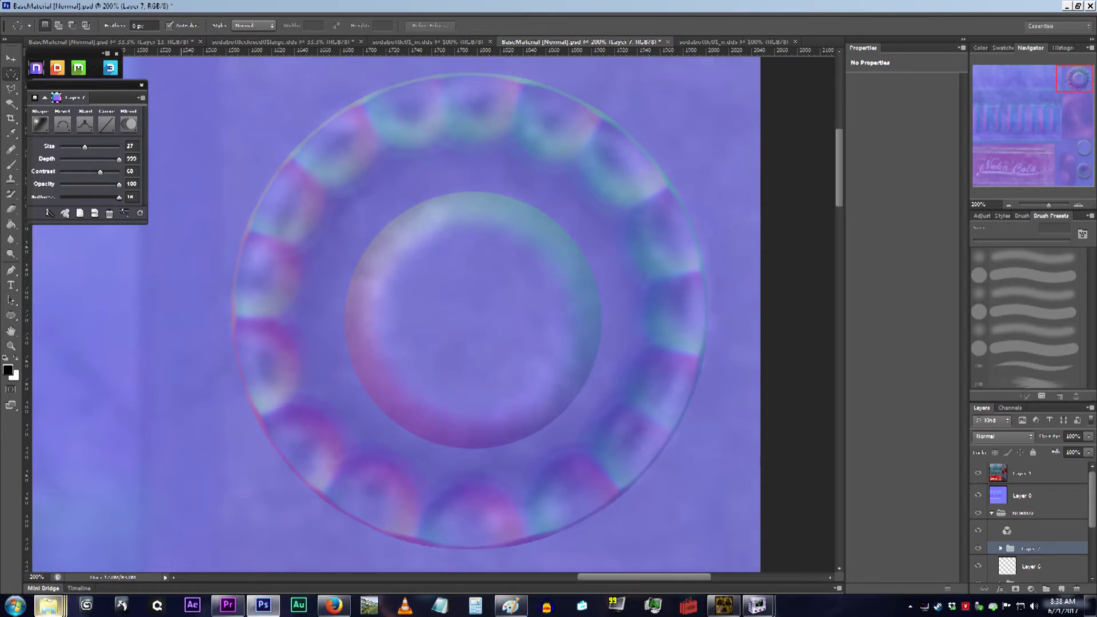
On a new layer, paint a soft ring between the inner circle and the crimped rim, and convert it into an nDo normal layer
{"action": "key", "text": "ctrl+shift+alt+n"}
{"action": "key", "text": "b"}
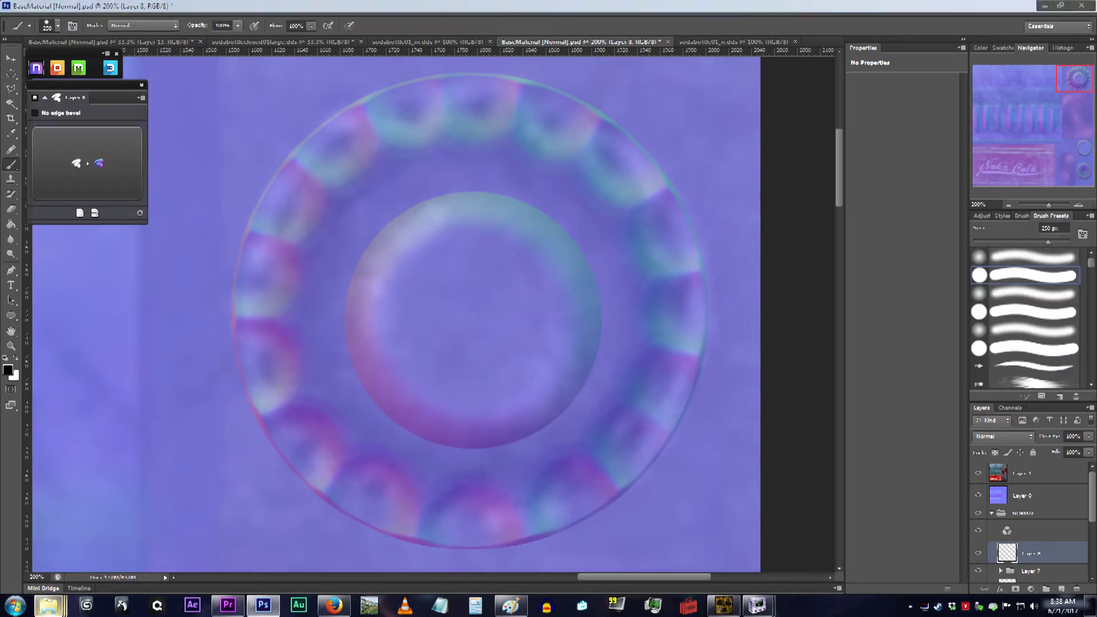
{"action": "key", "text": "bracketleft"}
{"action": "key", "text": "bracketleft"}
{"action": "key", "text": "bracketleft"}
{"action": "key", "text": "bracketleft"}
{"action": "key", "text": "bracketleft"}
{"action": "key", "text": "bracketleft"}
{"action": "key", "text": "bracketleft"}
{"action": "key", "text": "bracketleft"}
{"action": "key", "text": "bracketleft"}
{"action": "key", "text": "bracketleft"}
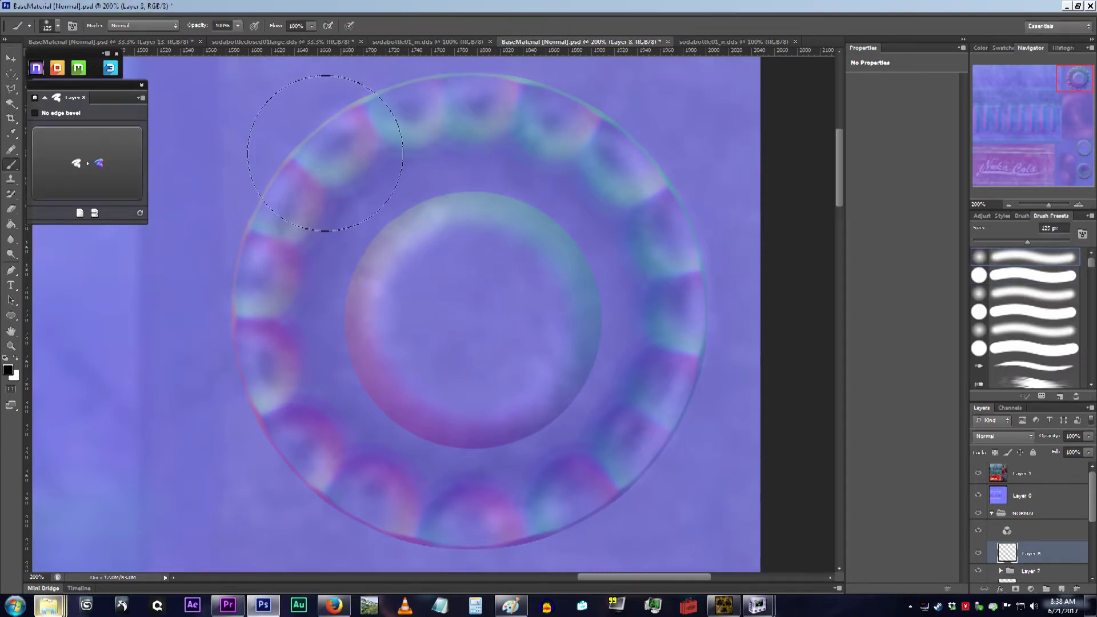
{"action": "key", "text": "z"}
{"action": "mouse_move", "coordinate": [461, 167]}
{"action": "left_mouse_down"}
{"action": "mouse_move", "coordinate": [354, 213]}
{"action": "mouse_move", "coordinate": [325, 271]}
{"action": "mouse_move", "coordinate": [322, 327]}
{"action": "mouse_move", "coordinate": [335, 390]}
{"action": "mouse_move", "coordinate": [356, 413]}
{"action": "mouse_move", "coordinate": [453, 464]}
{"action": "mouse_move", "coordinate": [554, 449]}
{"action": "mouse_move", "coordinate": [617, 371]}
{"action": "mouse_move", "coordinate": [627, 296]}
{"action": "mouse_move", "coordinate": [611, 249]}
{"action": "mouse_move", "coordinate": [557, 200]}
{"action": "mouse_move", "coordinate": [503, 183]}
{"action": "left_mouse_up"}
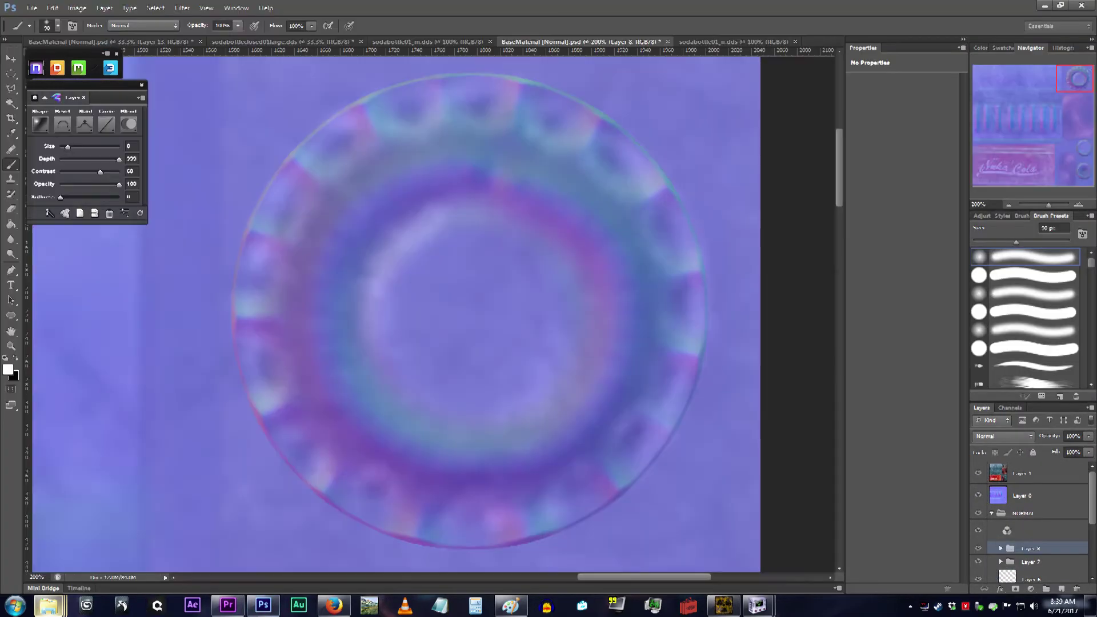
Set the painted ring's bevel direction to Down, its curve to Half Round and its softness to maximum
{"action": "left_click", "coordinate": [85, 125]}
{"action": "left_click", "coordinate": [105, 166]}
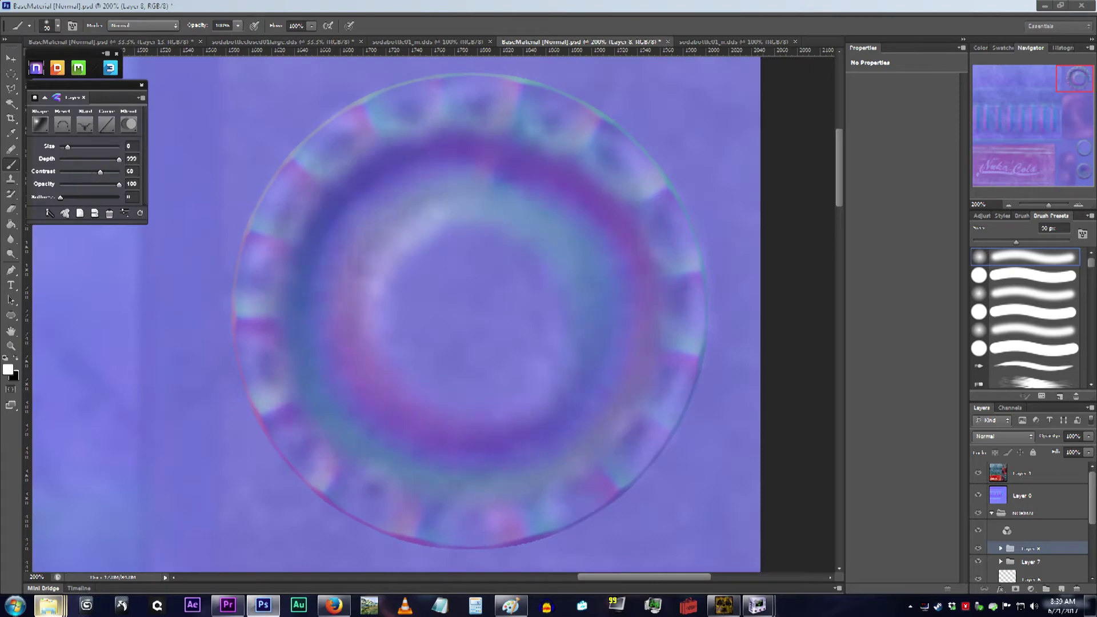
{"action": "left_click", "coordinate": [107, 124]}
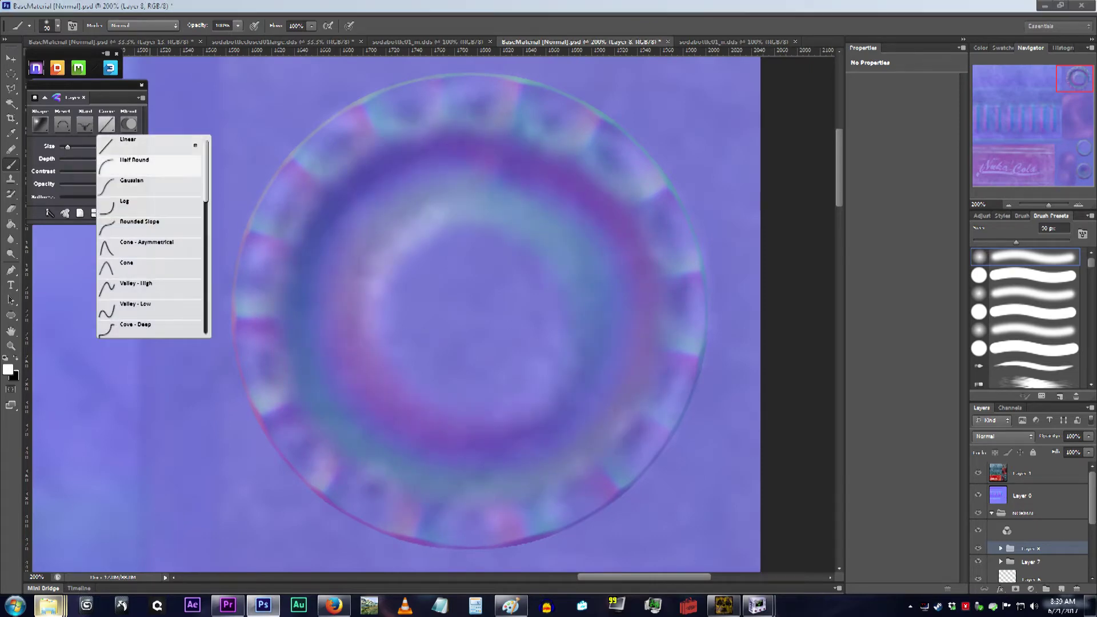
{"action": "key", "text": "Escape"}
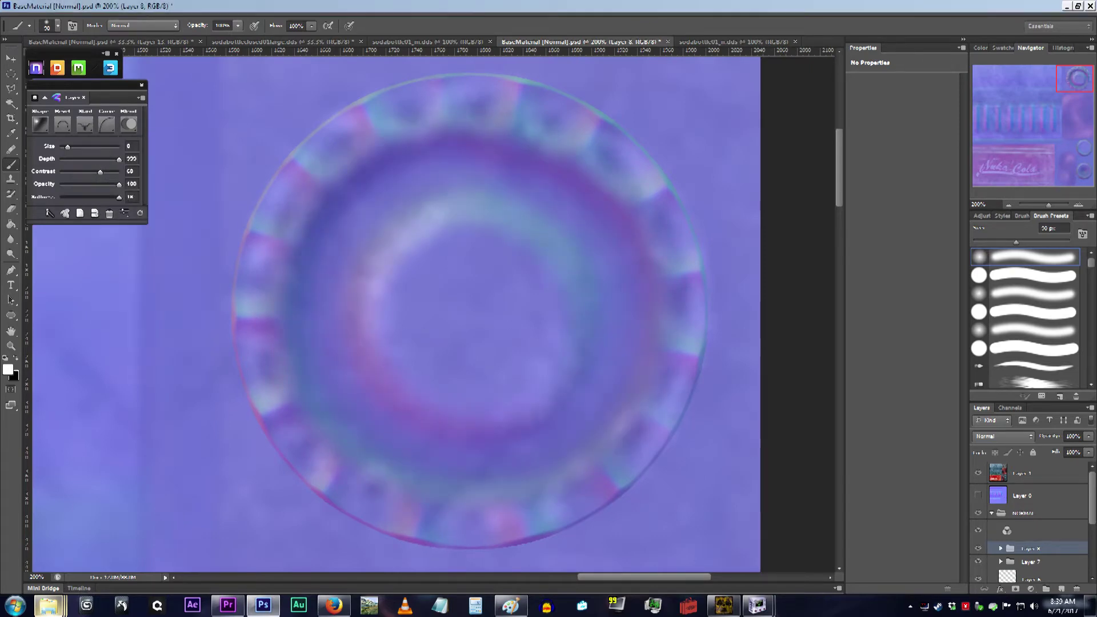
Turn the original normal map's reference layer, Layer 0, back on over the recreated bottle cap
{"action": "left_click", "coordinate": [979, 495]}
{"action": "key", "text": "ctrl+minus"}
{"action": "key", "text": "ctrl+minus"}
{"action": "key", "text": "ctrl+minus"}
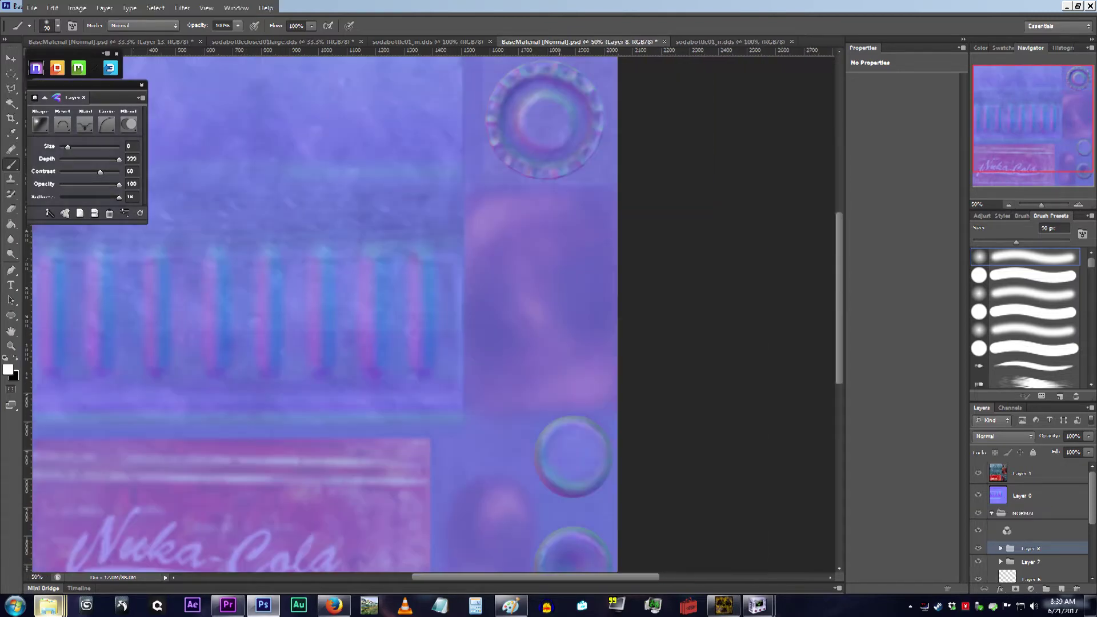
{"action": "scroll", "coordinate": [434, 315], "scroll_direction": "left", "scroll_amount": 8}
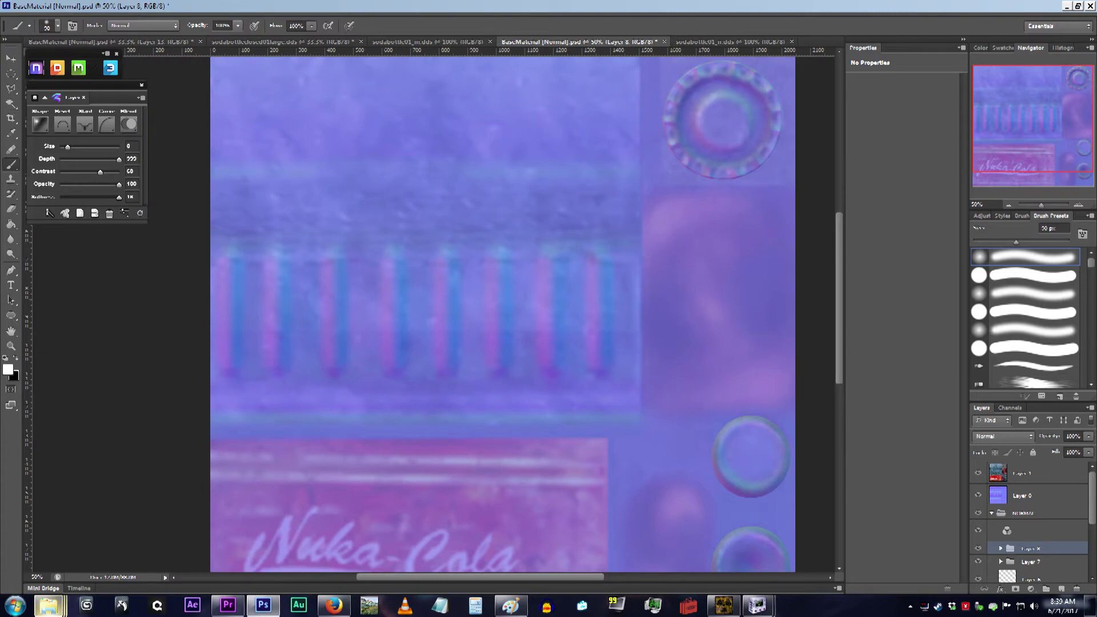
On a new layer, paint vertical strokes over the three rightmost ridges of the bottle body with a 125 px soft brush
{"action": "left_click", "coordinate": [1062, 589]}
{"action": "left_click", "coordinate": [1078, 205]}
{"action": "left_click", "coordinate": [1079, 205]}
{"action": "left_click_drag", "start_coordinate": [1019, 118], "coordinate": [1037, 119]}
{"action": "key", "text": "bracketright"}
{"action": "key", "text": "bracketright"}
{"action": "key", "text": "bracketright"}
{"action": "key", "text": "bracketright"}
{"action": "key", "text": "bracketright"}
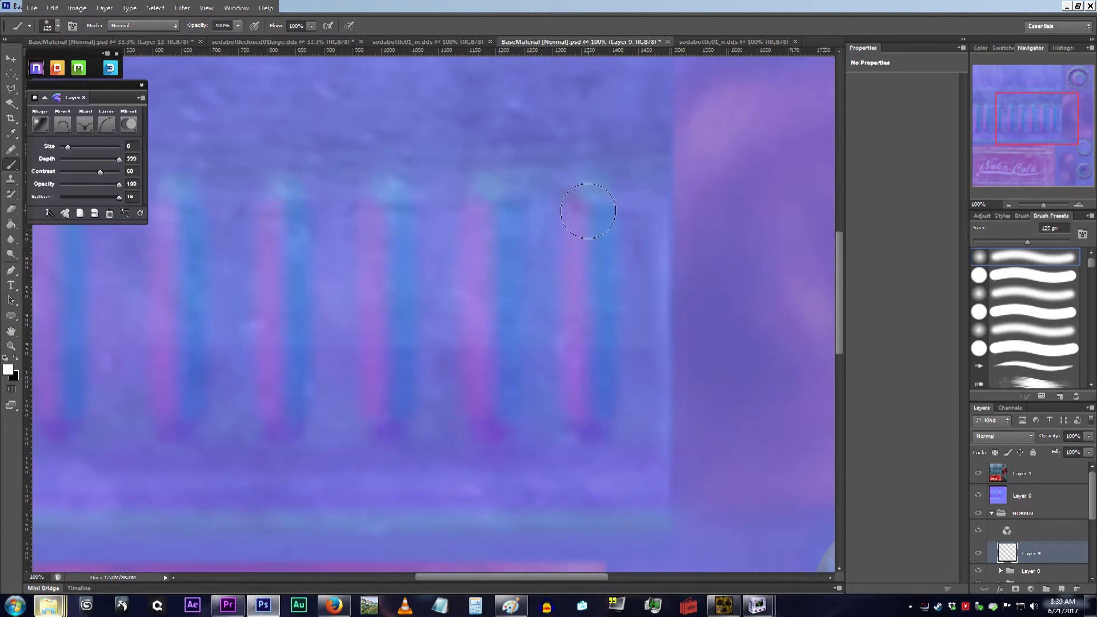
{"action": "left_click_drag", "start_coordinate": [590, 210], "coordinate": [588, 452]}
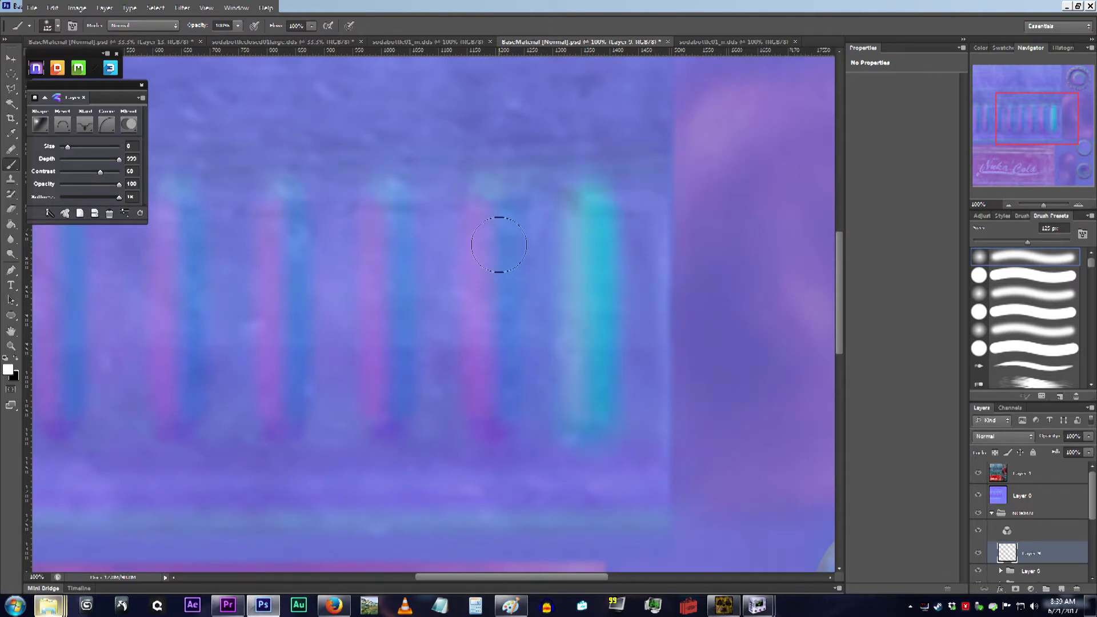
{"action": "left_click_drag", "start_coordinate": [491, 199], "coordinate": [489, 418]}
{"action": "left_click_drag", "start_coordinate": [382, 195], "coordinate": [393, 406]}
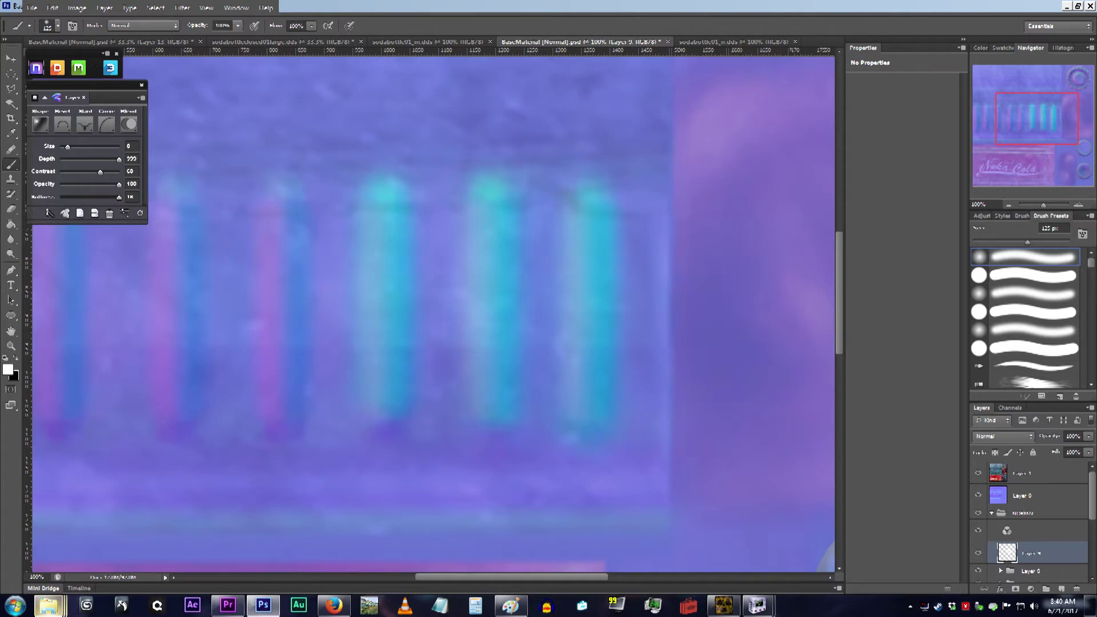
Delete the rightmost of the three painted strokes using a rectangular selection
{"action": "key", "text": "ctrl+minus"}
{"action": "key", "text": "ctrl+minus"}
{"action": "left_click", "coordinate": [11, 73]}
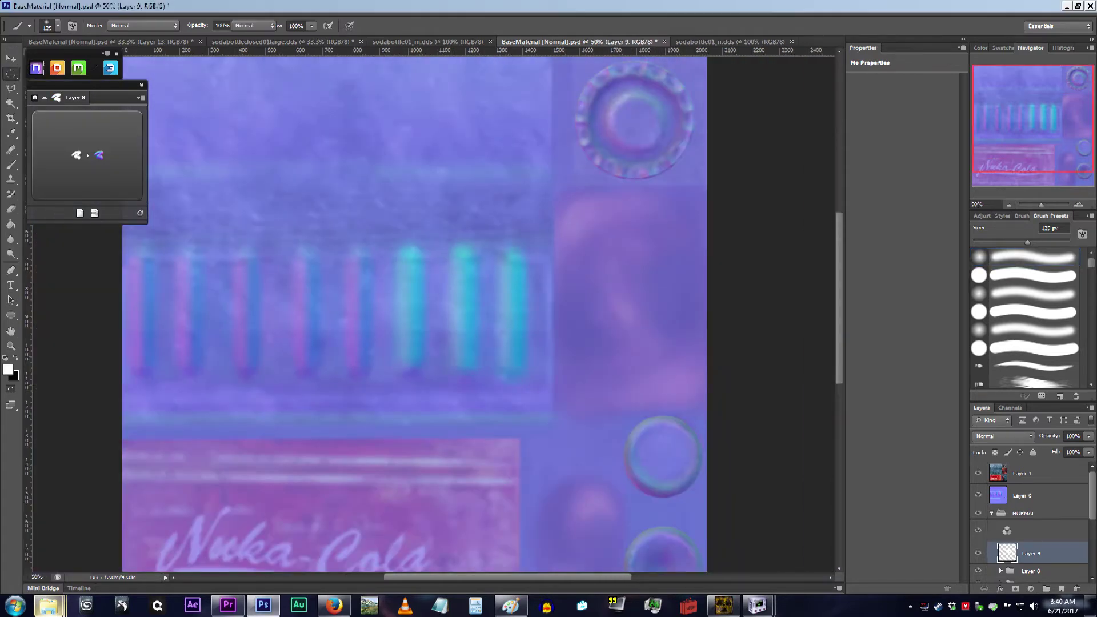
{"action": "right_click", "coordinate": [11, 73]}
{"action": "left_click", "coordinate": [79, 71]}
{"action": "key", "text": "Delete"}
{"action": "key", "text": "ctrl+d"}
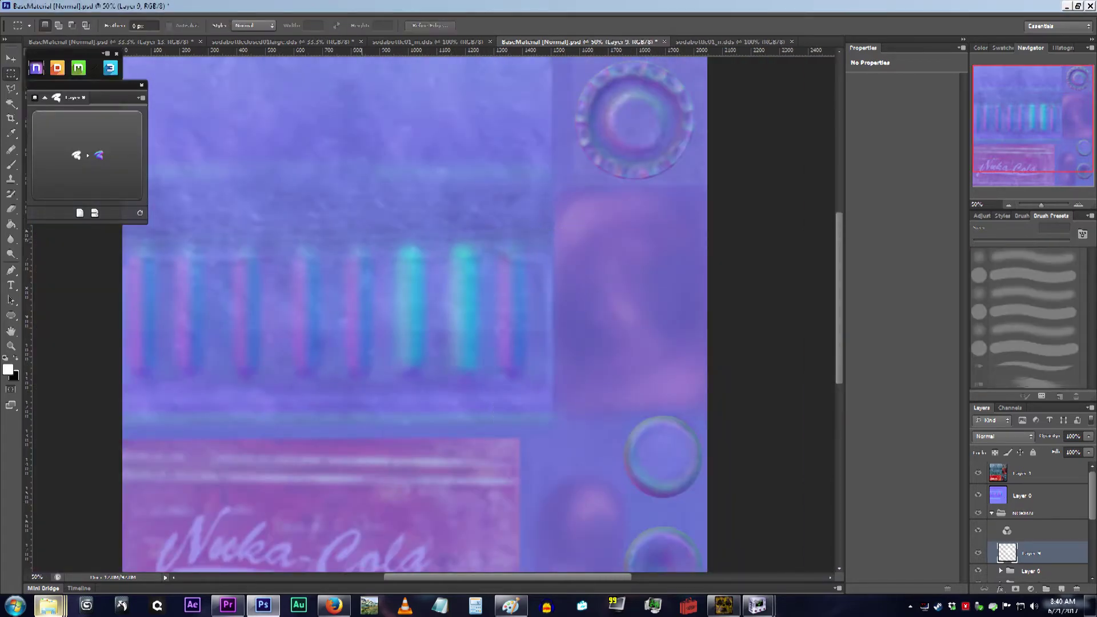
Move the two remaining strokes over the two rightmost ridges and delete the left one of the pair
{"action": "left_click", "coordinate": [10, 59]}
{"action": "mouse_move", "coordinate": [465, 339]}
{"action": "left_mouse_down"}
{"action": "mouse_move", "coordinate": [509, 338]}
{"action": "mouse_move", "coordinate": [509, 313]}
{"action": "left_mouse_up"}
{"action": "left_click_drag", "start_coordinate": [482, 238], "coordinate": [482, 234]}
{"action": "key", "text": "Return"}
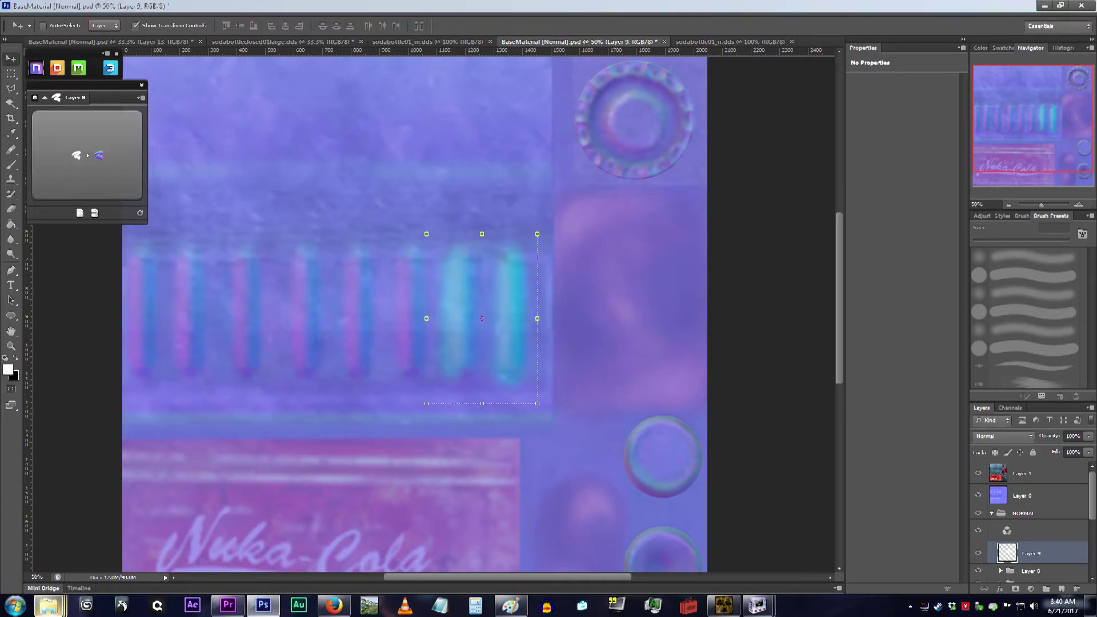
{"action": "key", "text": "m"}
{"action": "mouse_move", "coordinate": [371, 216]}
{"action": "left_mouse_down"}
{"action": "mouse_move", "coordinate": [480, 382]}
{"action": "mouse_move", "coordinate": [481, 419]}
{"action": "left_mouse_up"}
{"action": "key", "text": "Delete"}
{"action": "key", "text": "ctrl+d"}
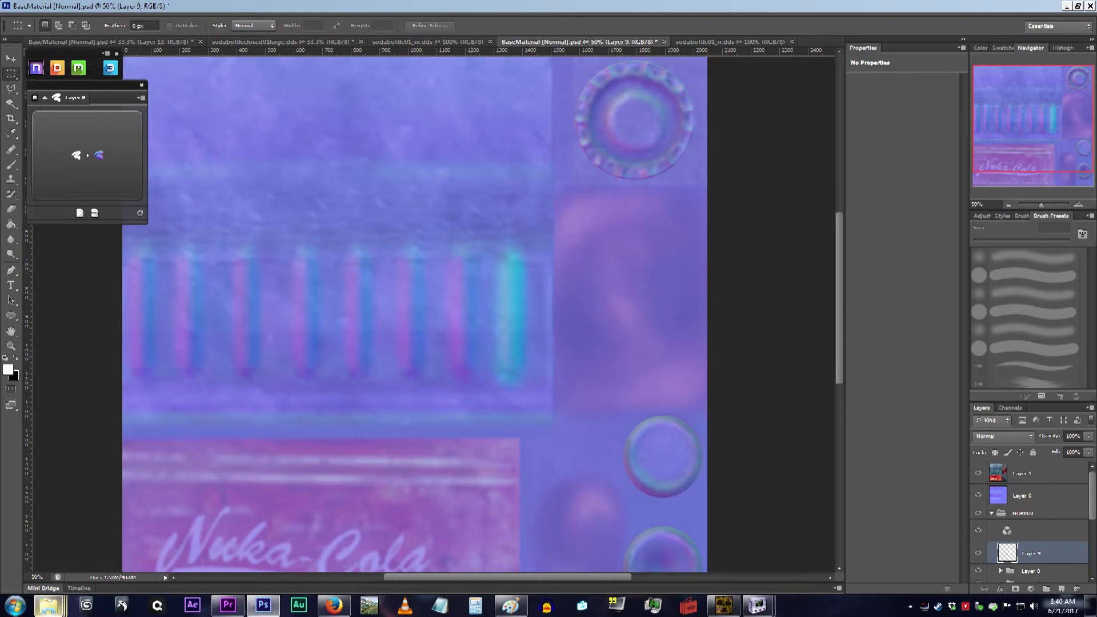
Duplicate the stroke layer over all eight ridges and merge the copies into a single layer
{"action": "key", "text": "ctrl+j"}
{"action": "key", "text": "v"}
{"action": "left_click_drag", "start_coordinate": [516, 374], "coordinate": [208, 319]}
{"action": "left_click", "coordinate": [1033, 568], "text": "shift"}
{"action": "key", "text": "ctrl+e"}
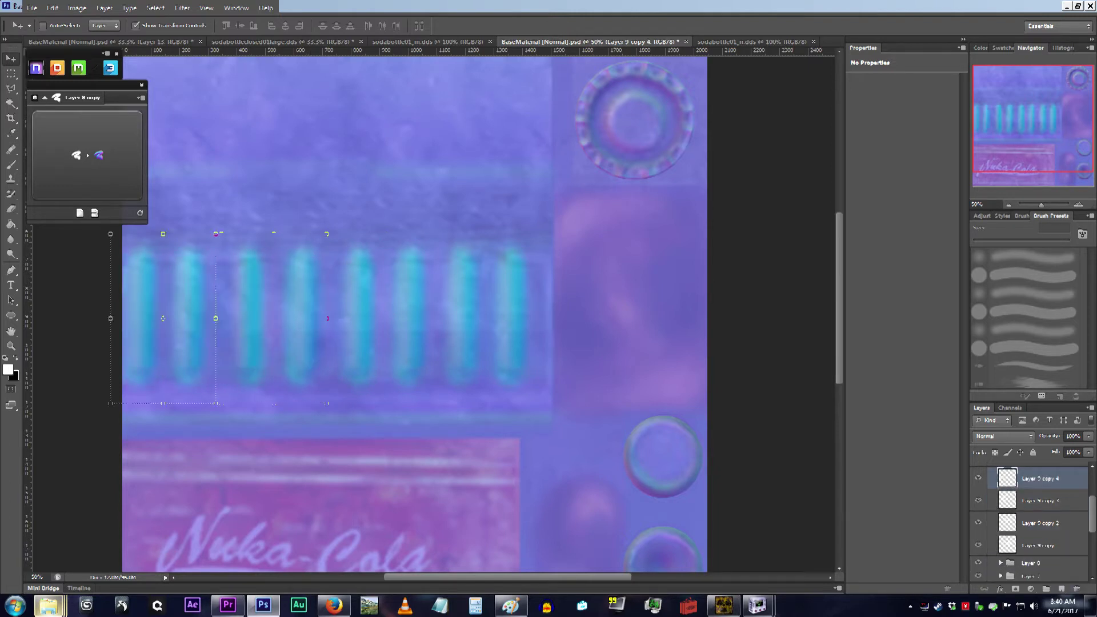
{"action": "left_click", "coordinate": [1040, 546], "text": "shift"}
{"action": "key", "text": "ctrl+e"}
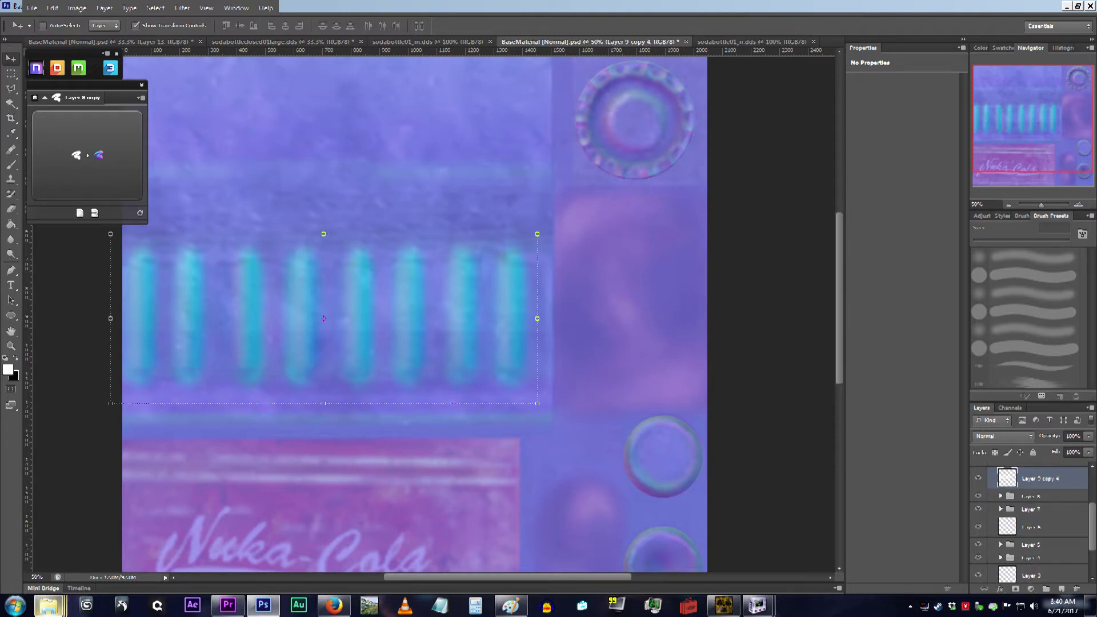
Convert the merged ridge strokes into an nDo normal layer with maximum softness
{"action": "scroll", "coordinate": [414, 314], "scroll_direction": "down", "scroll_amount": 3}
{"action": "scroll", "coordinate": [414, 315], "scroll_direction": "up", "scroll_amount": 5}
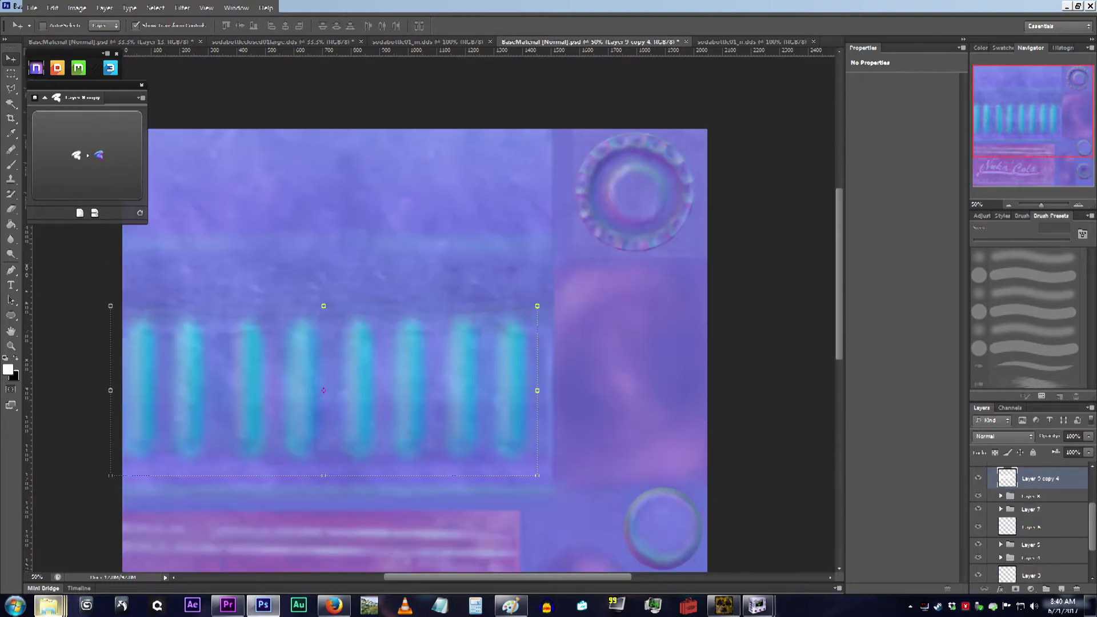
{"action": "scroll", "coordinate": [414, 314], "scroll_direction": "left", "scroll_amount": 3}
{"action": "left_click", "coordinate": [87, 160]}
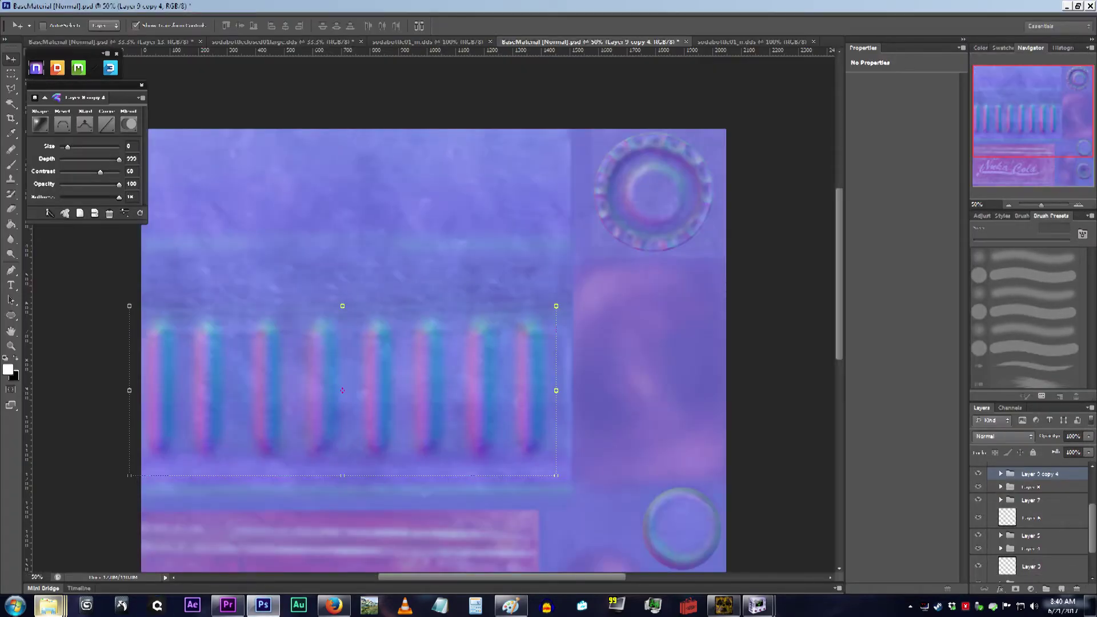
{"action": "scroll", "coordinate": [1029, 520], "scroll_direction": "down", "scroll_amount": 2}
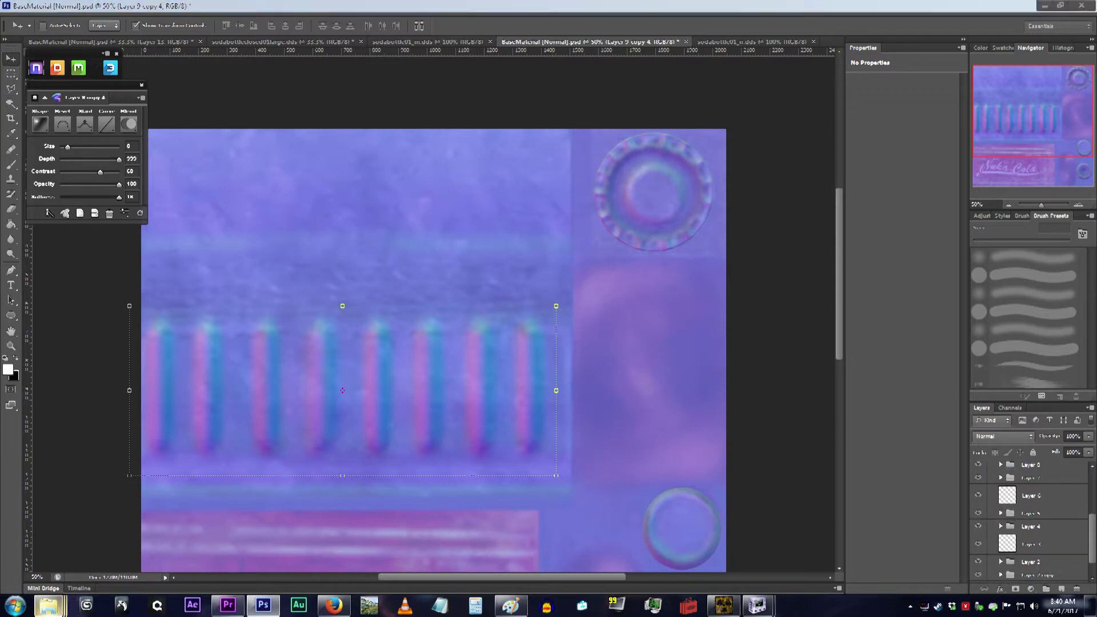
On a new layer, paint a horizontal band above the ridges, trim it at the body's right edge, and convert it to an nDo normal with maximum softness
{"action": "left_click", "coordinate": [10, 165]}
{"action": "scroll", "coordinate": [1029, 520], "scroll_direction": "up", "scroll_amount": 4}
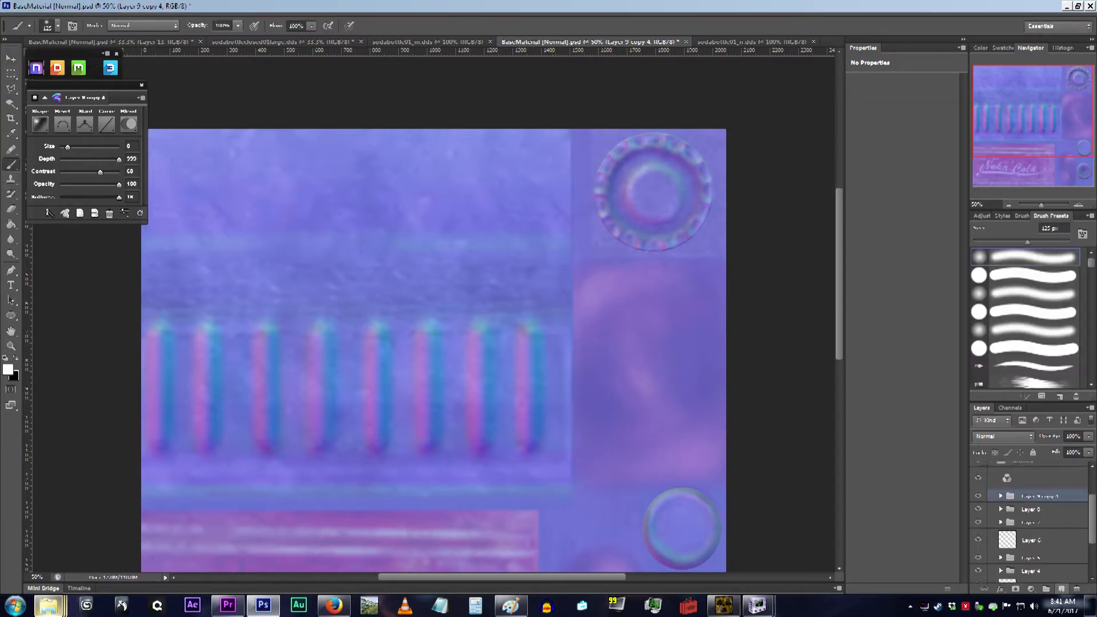
{"action": "left_click", "coordinate": [1062, 589]}
{"action": "left_click_drag", "start_coordinate": [508, 577], "coordinate": [479, 578]}
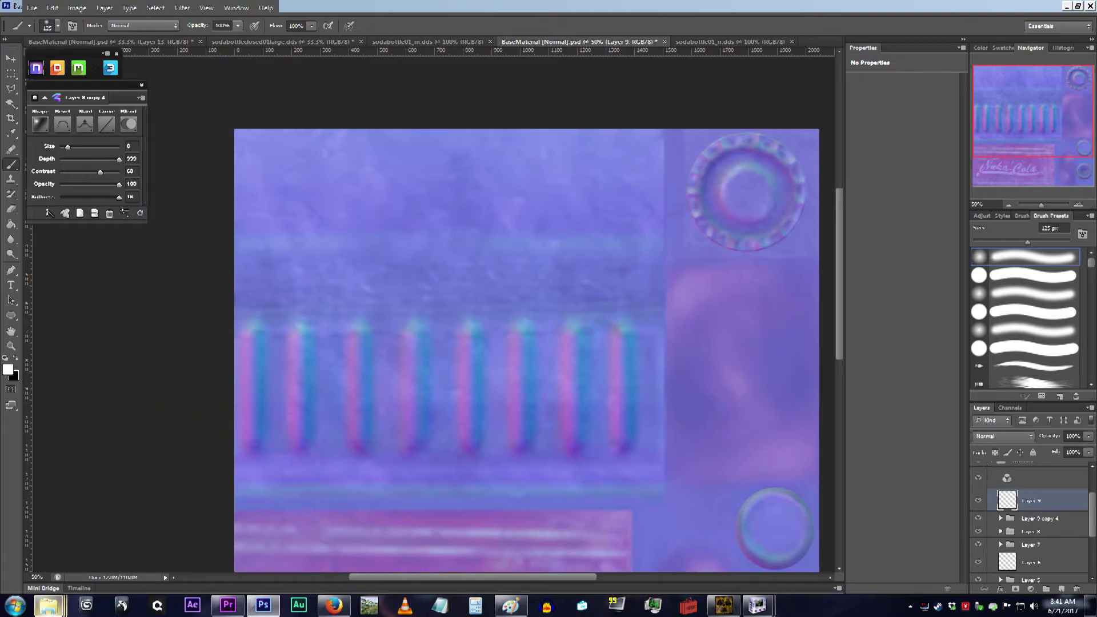
{"action": "left_click_drag", "start_coordinate": [235, 246], "coordinate": [680, 245]}
{"action": "key", "text": "m"}
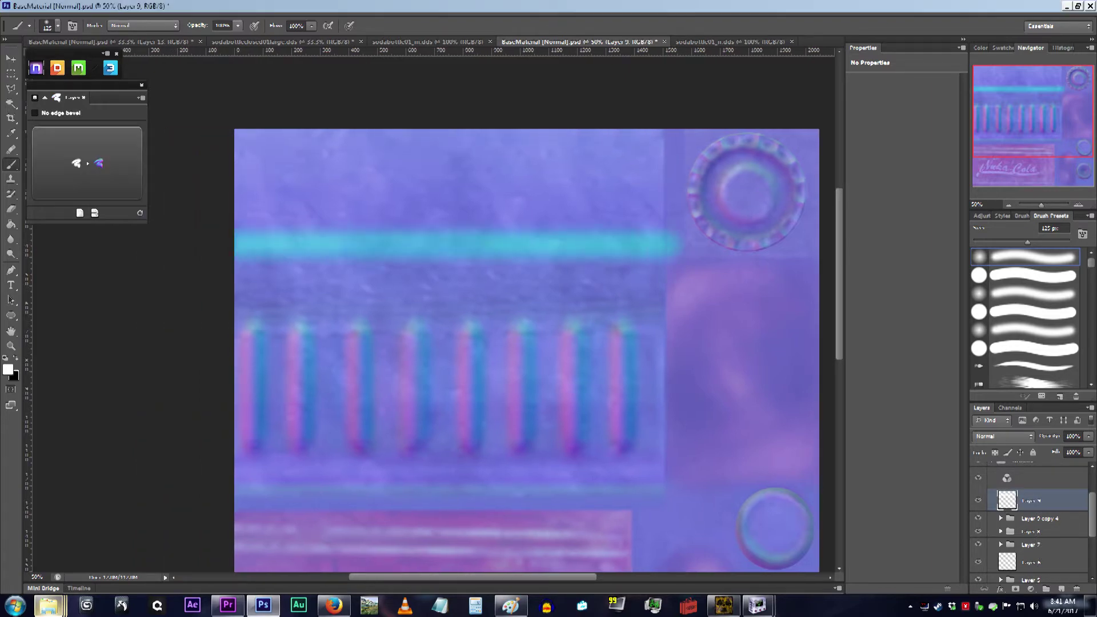
{"action": "left_click_drag", "start_coordinate": [748, 187], "coordinate": [666, 320]}
{"action": "key", "text": "Delete"}
{"action": "left_click", "coordinate": [87, 163]}
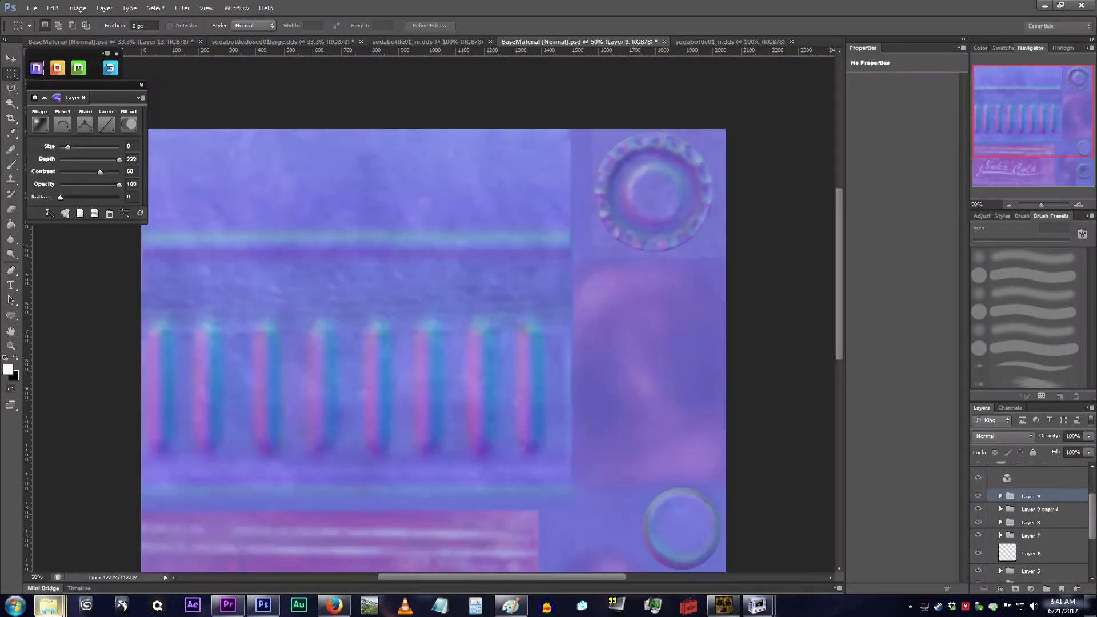
{"action": "left_click_drag", "start_coordinate": [60, 198], "coordinate": [118, 198]}
On a new layer, paint a horizontal band below the ridges, trim it at the body's edge, and make it an nDo normal with maximum softness
{"action": "scroll", "coordinate": [592, 343], "scroll_direction": "down", "scroll_amount": 1}
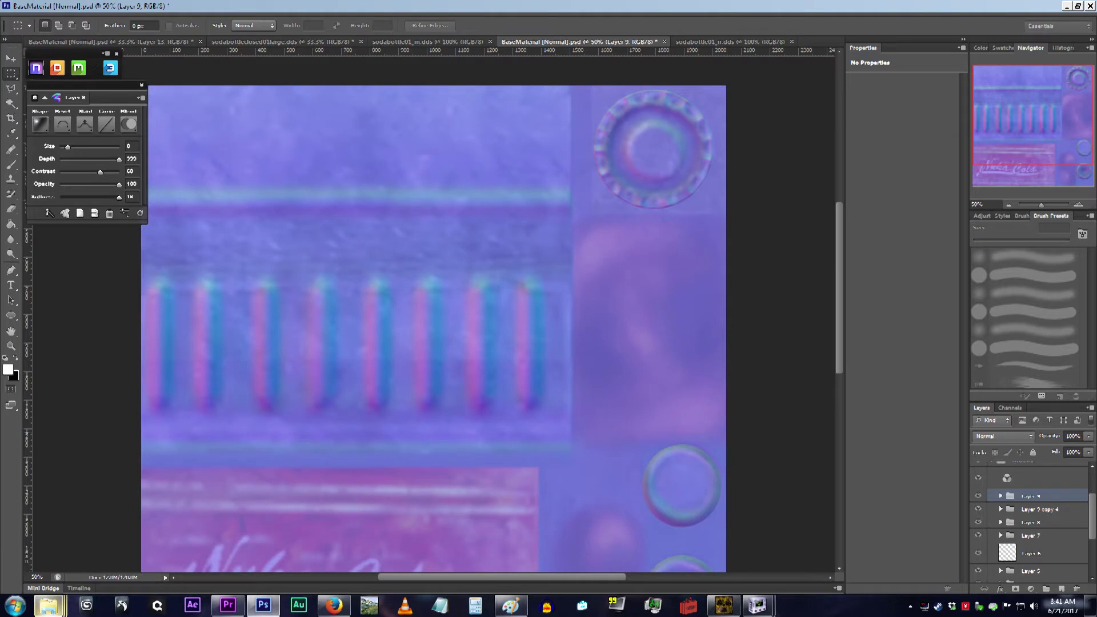
{"action": "left_click", "coordinate": [11, 166]}
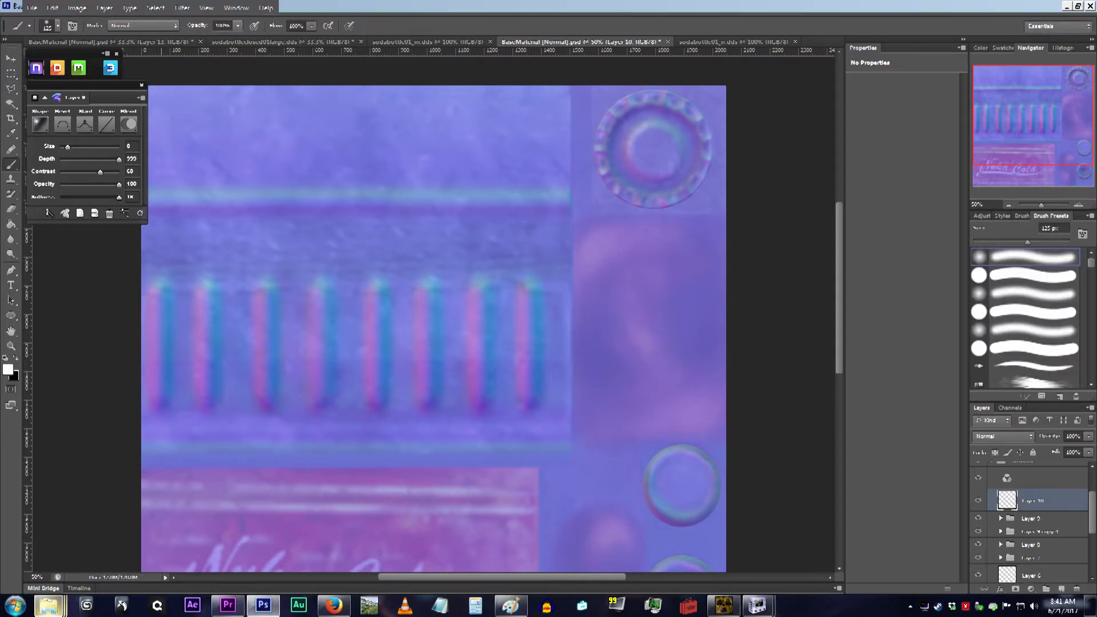
{"action": "left_click_drag", "start_coordinate": [143, 427], "coordinate": [595, 428]}
{"action": "key", "text": "m"}
{"action": "left_click_drag", "start_coordinate": [664, 363], "coordinate": [572, 493]}
{"action": "key", "text": "Delete"}
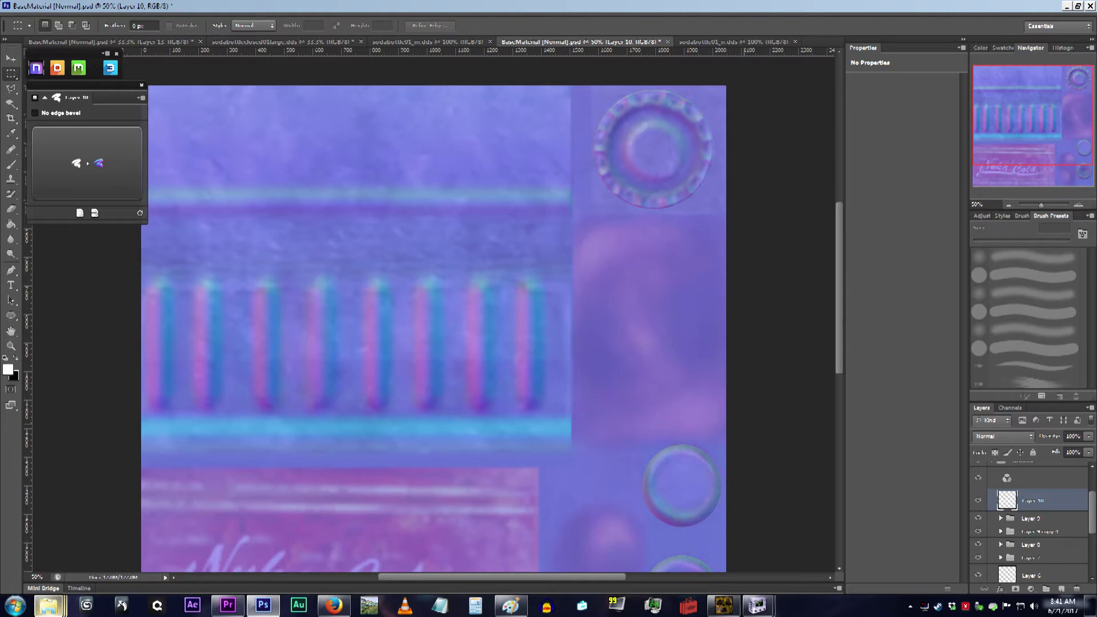
{"action": "left_click", "coordinate": [87, 163]}
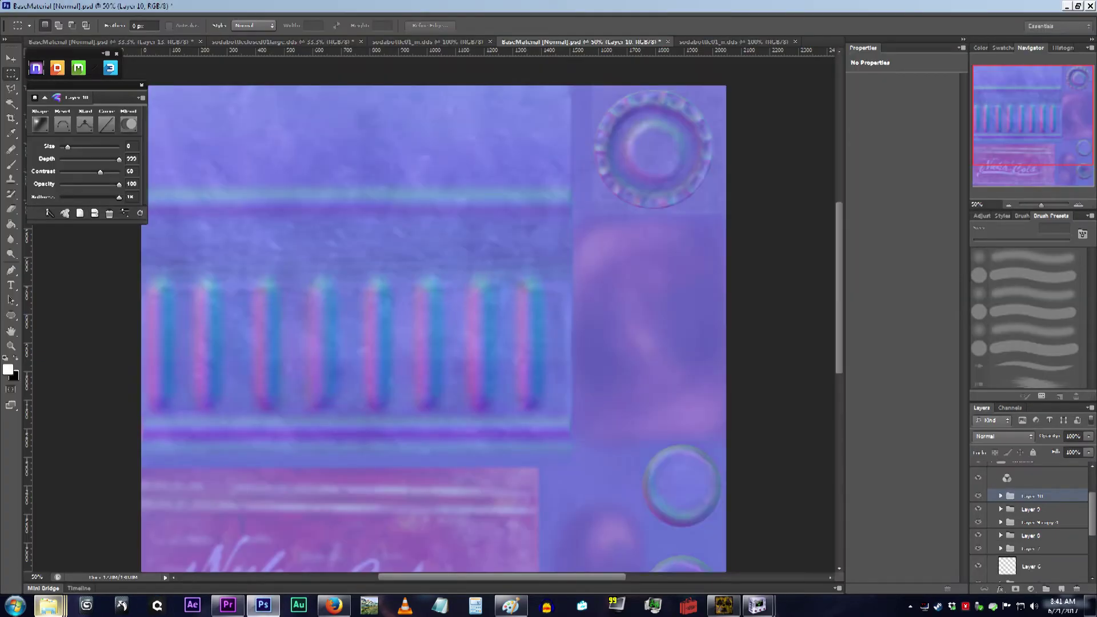
Add a new layer above Layer 6 and select the rectangular bottle body area containing the ridges and bands
{"action": "left_click", "coordinate": [1040, 567]}
{"action": "left_click", "coordinate": [1062, 589]}
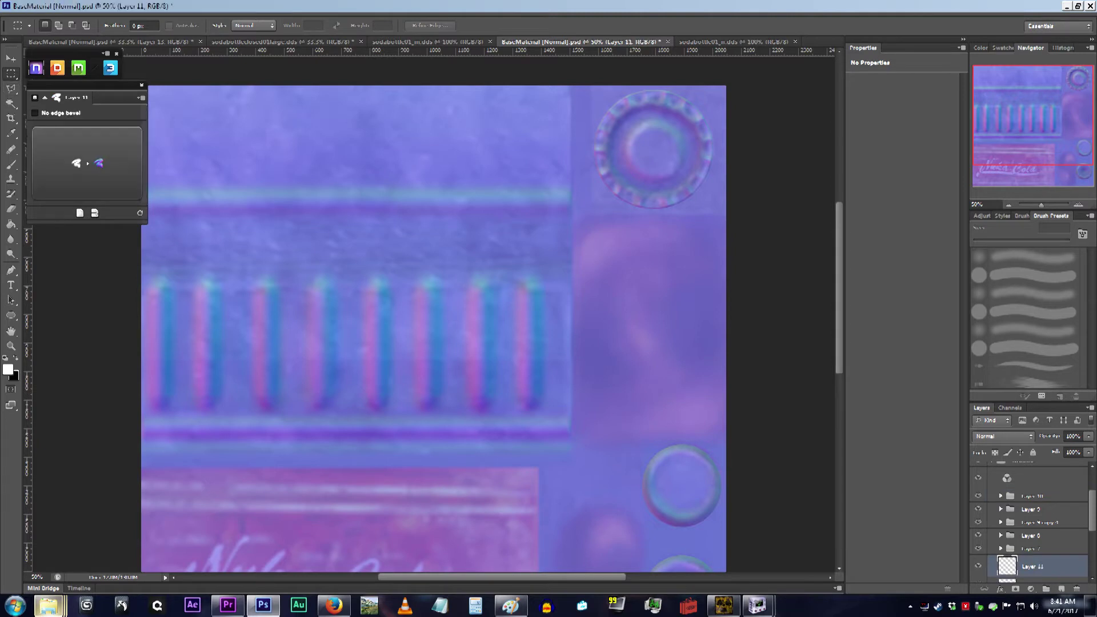
{"action": "left_click_drag", "start_coordinate": [840, 286], "coordinate": [840, 277]}
{"action": "left_click_drag", "start_coordinate": [502, 577], "coordinate": [475, 582]}
{"action": "left_click_drag", "start_coordinate": [220, 109], "coordinate": [657, 483]}
{"action": "scroll", "coordinate": [1033, 521], "scroll_direction": "up", "scroll_amount": 3}
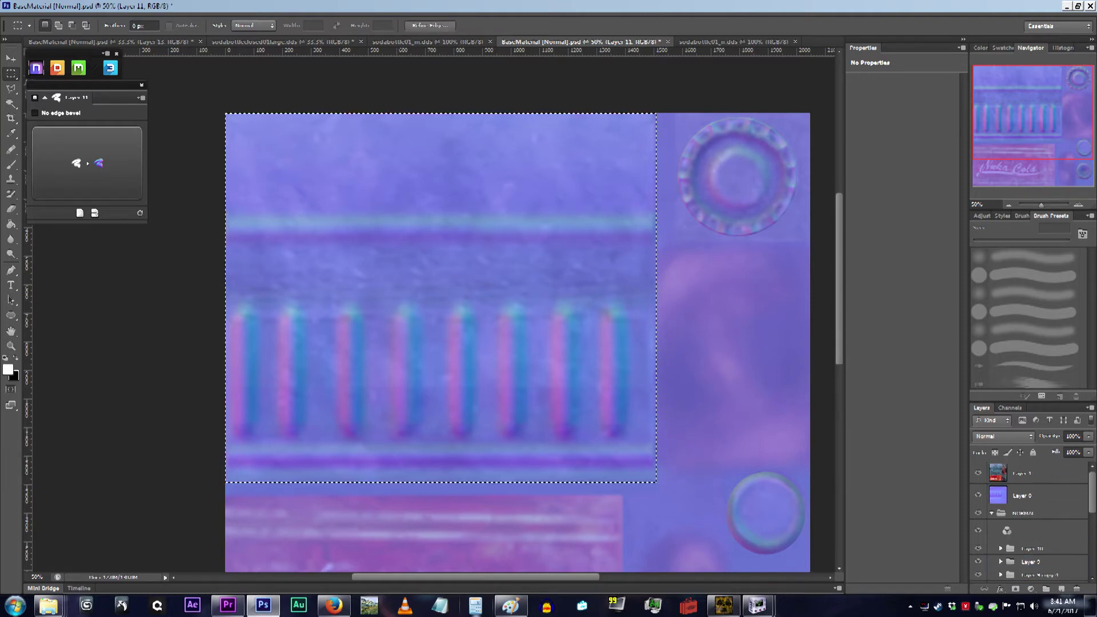
Clear the selection and raise the colour texture layer's opacity to 100% to examine the original body
{"action": "left_click", "coordinate": [1033, 473]}
{"action": "left_click", "coordinate": [1089, 437]}
{"action": "left_click_drag", "start_coordinate": [1048, 449], "coordinate": [1073, 449]}
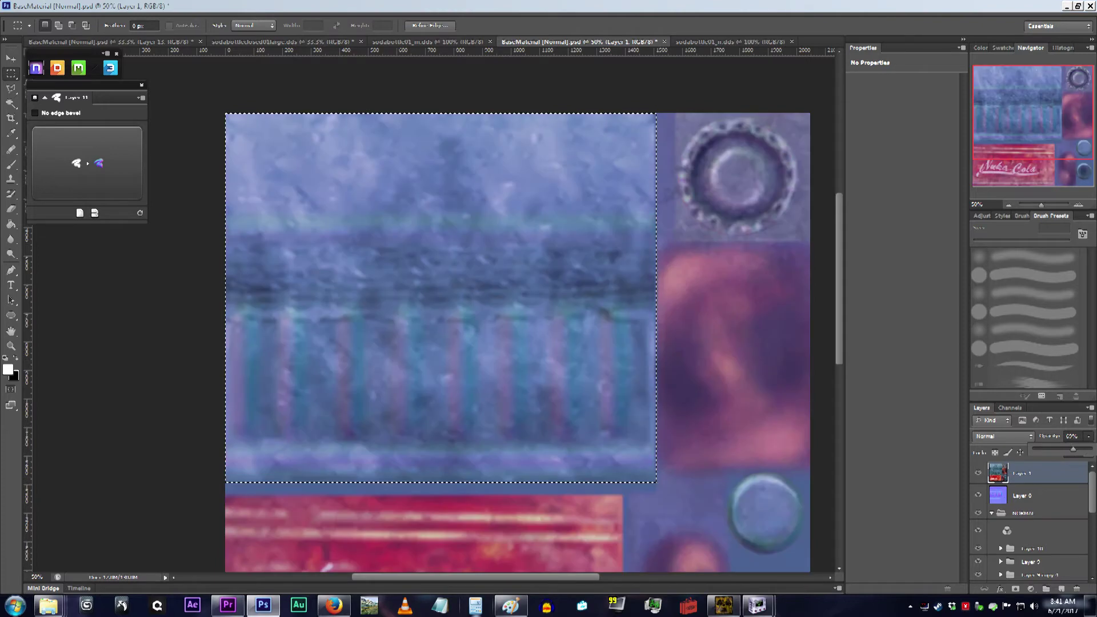
{"action": "key", "text": "ctrl+d"}
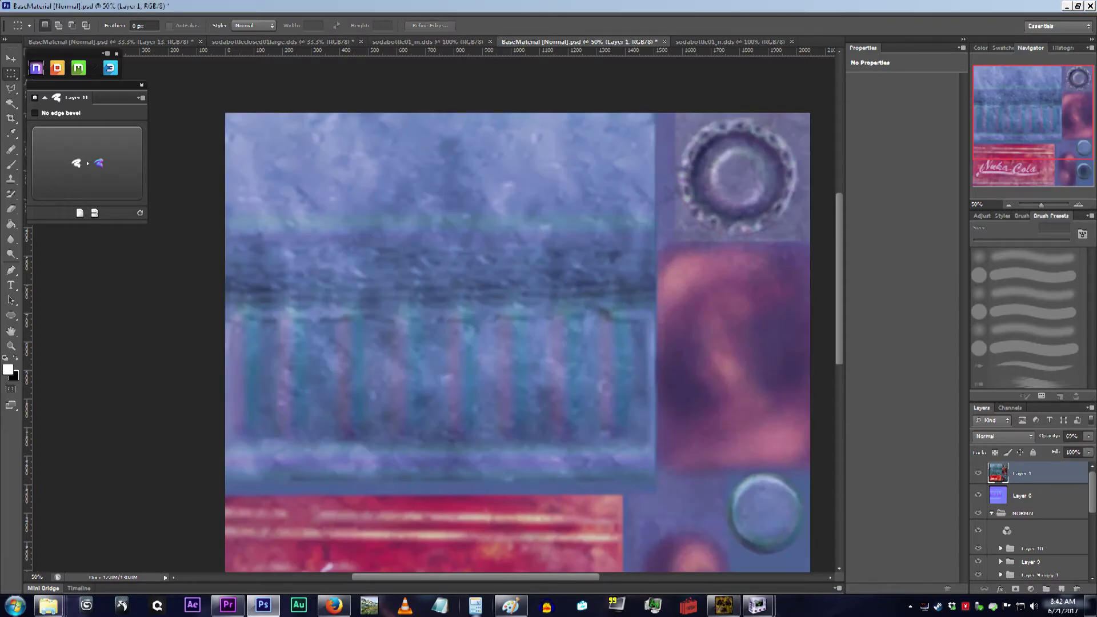
{"action": "left_click", "coordinate": [1089, 437]}
{"action": "left_click_drag", "start_coordinate": [1073, 450], "coordinate": [1092, 449]}
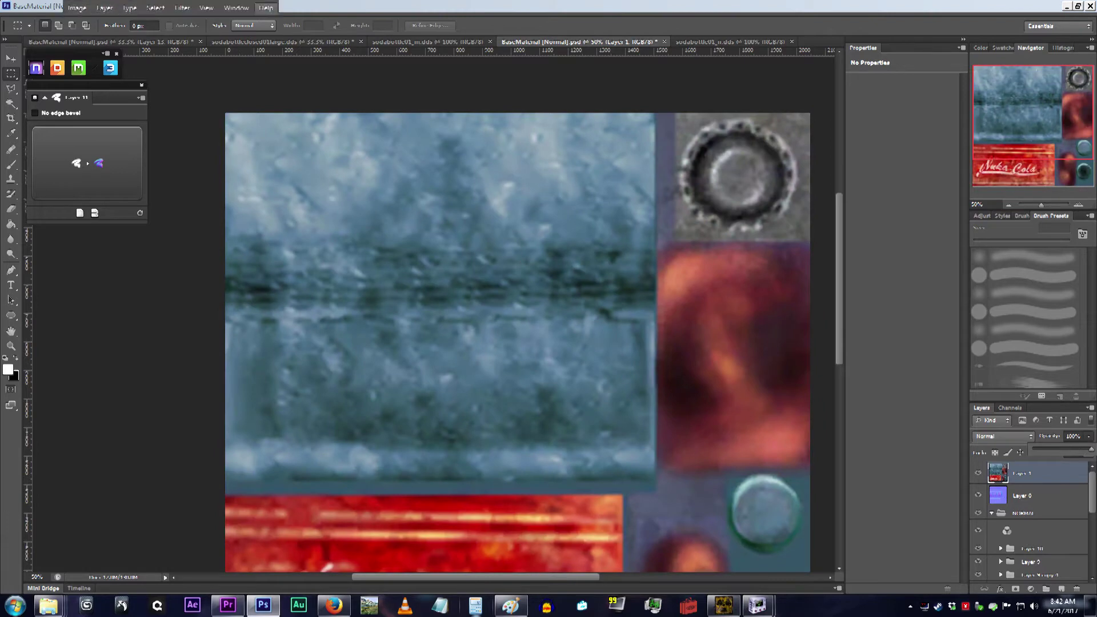
Reselect the bottle body area and lower the colour texture layer's opacity to reveal the normal map beneath it
{"action": "left_click", "coordinate": [156, 7]}
{"action": "left_click", "coordinate": [172, 42]}
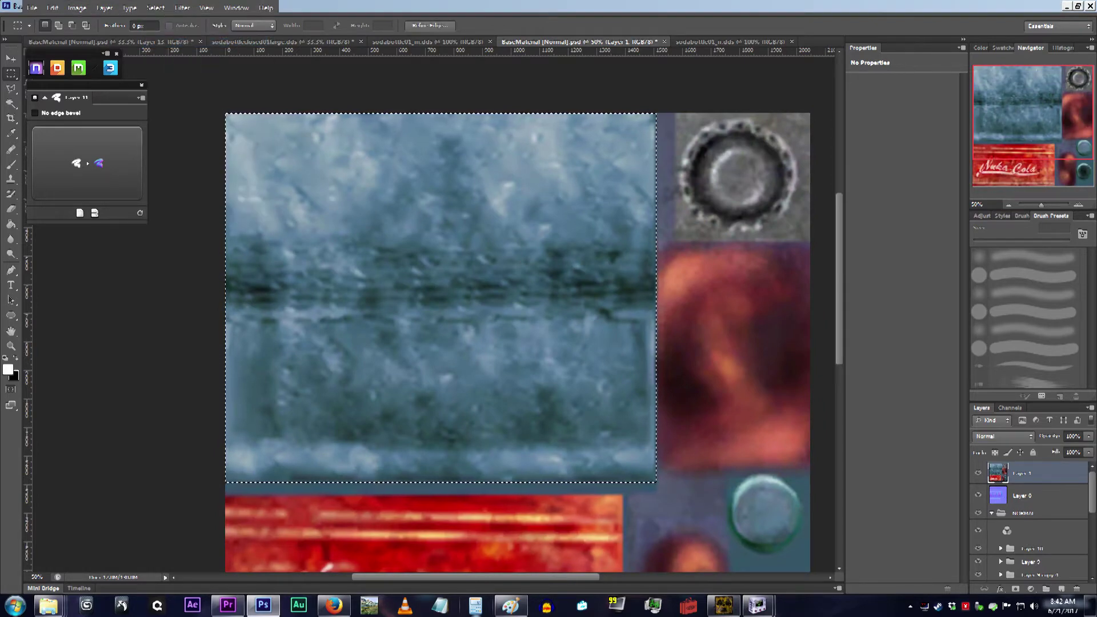
{"action": "left_click", "coordinate": [1089, 436]}
{"action": "left_click_drag", "start_coordinate": [1089, 449], "coordinate": [1053, 450]}
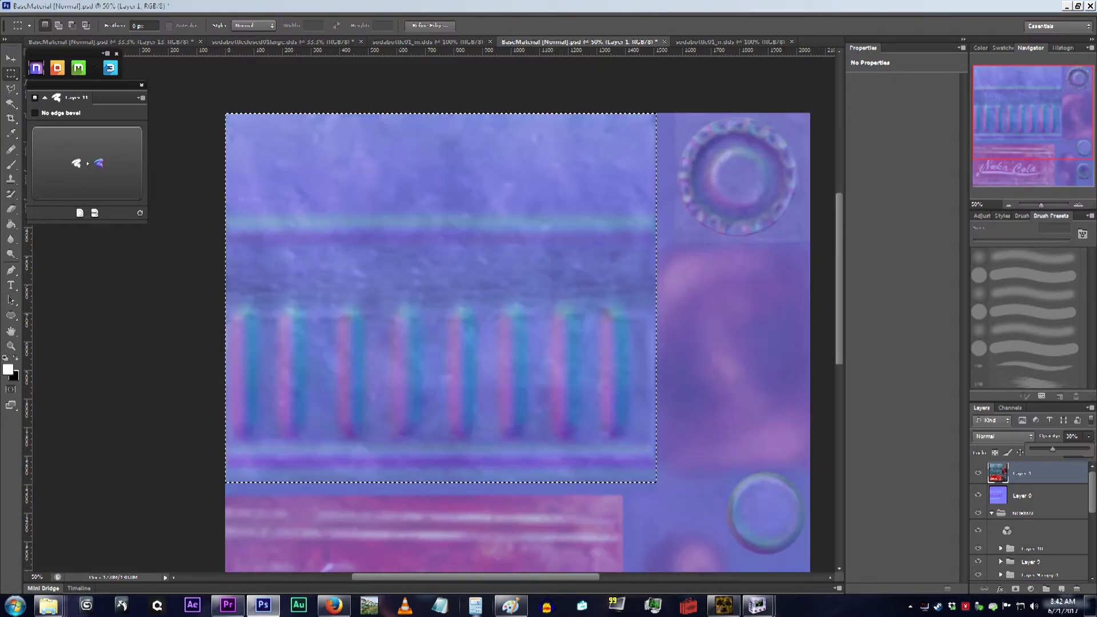
Try to convert the bottle body area with nDo, and set the colour texture overlay's opacity to 40%
{"action": "left_click", "coordinate": [87, 162]}
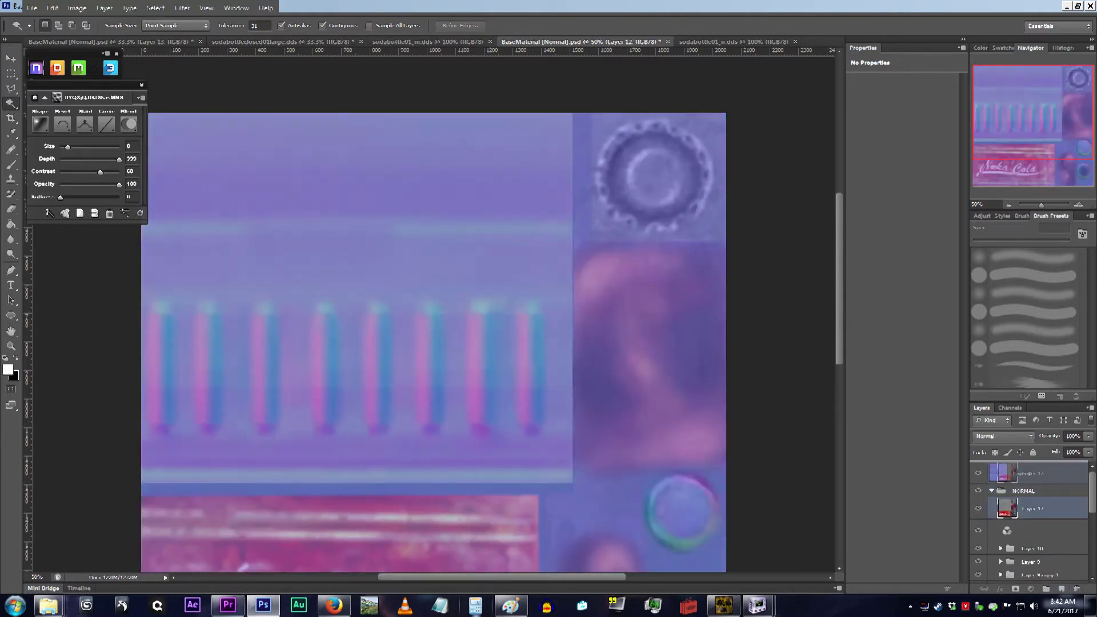
{"action": "left_click_drag", "start_coordinate": [1061, 450], "coordinate": [1059, 450]}
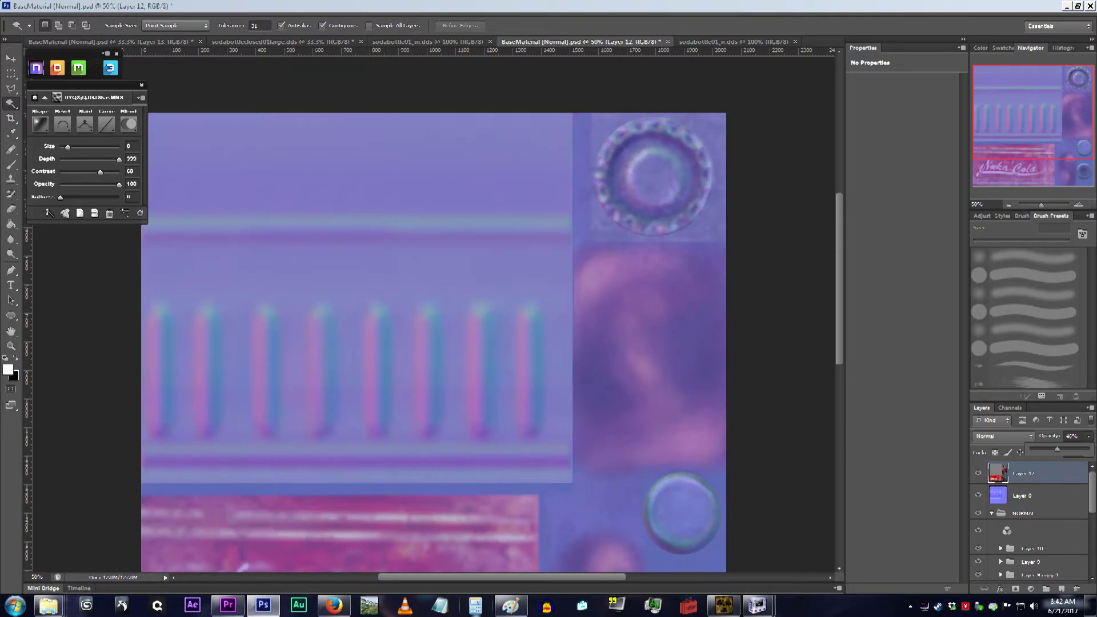
On a new layer above Layer 10, select the rectangular bottle body area and convert it into an nDo normal layer
{"action": "left_click", "coordinate": [1034, 549]}
{"action": "left_click", "coordinate": [1062, 589]}
{"action": "left_click", "coordinate": [155, 8]}
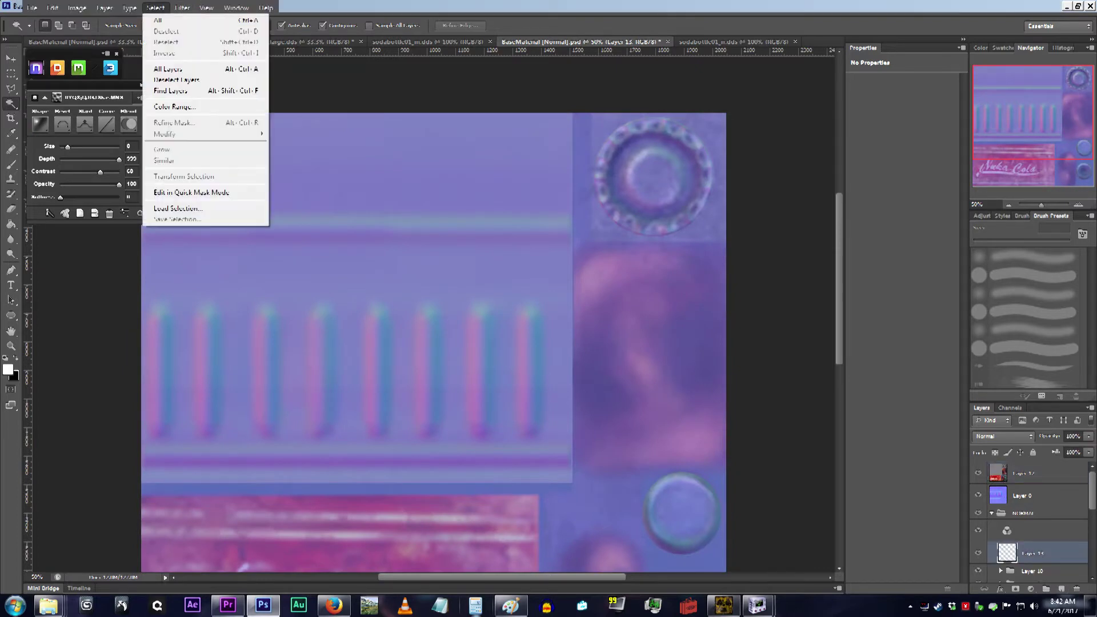
{"action": "left_click", "coordinate": [166, 32]}
{"action": "key", "text": "m"}
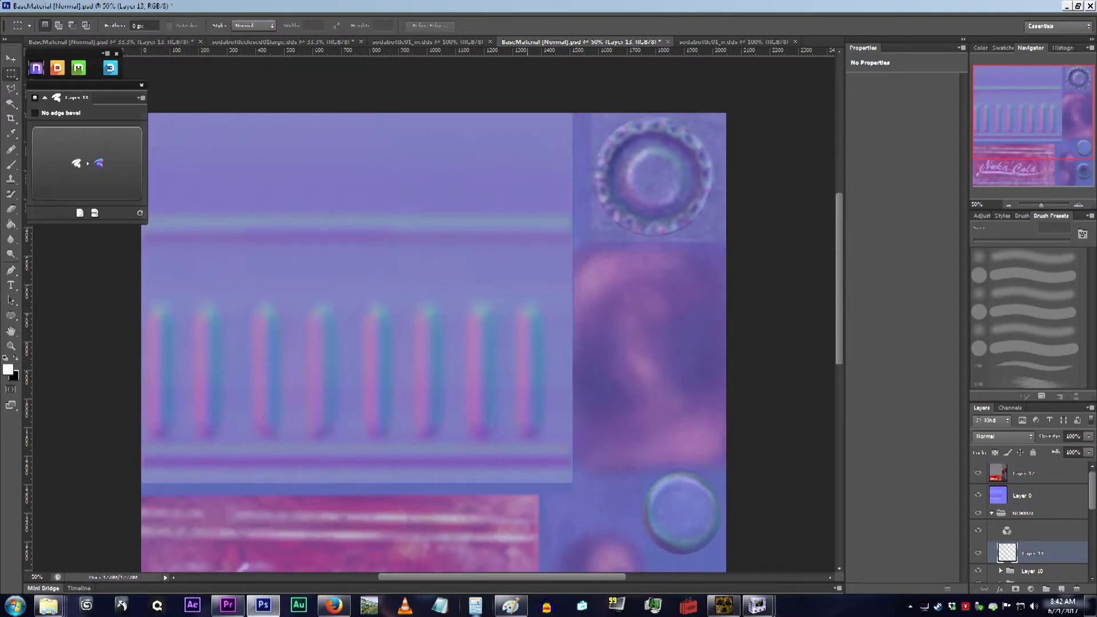
{"action": "left_click_drag", "start_coordinate": [573, 113], "coordinate": [141, 484]}
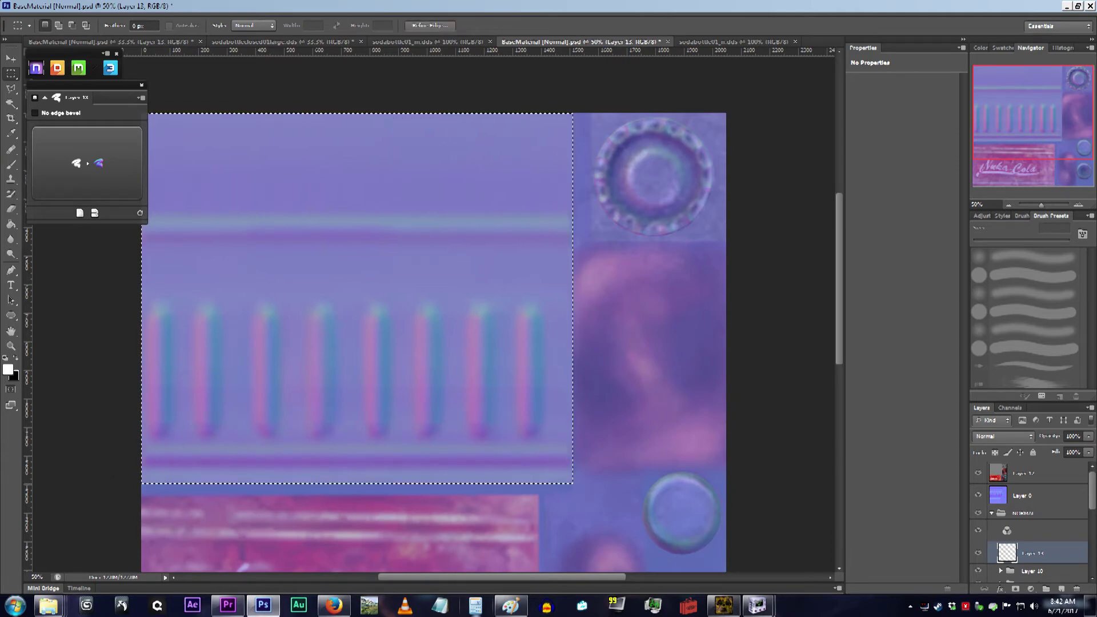
{"action": "left_click", "coordinate": [87, 164]}
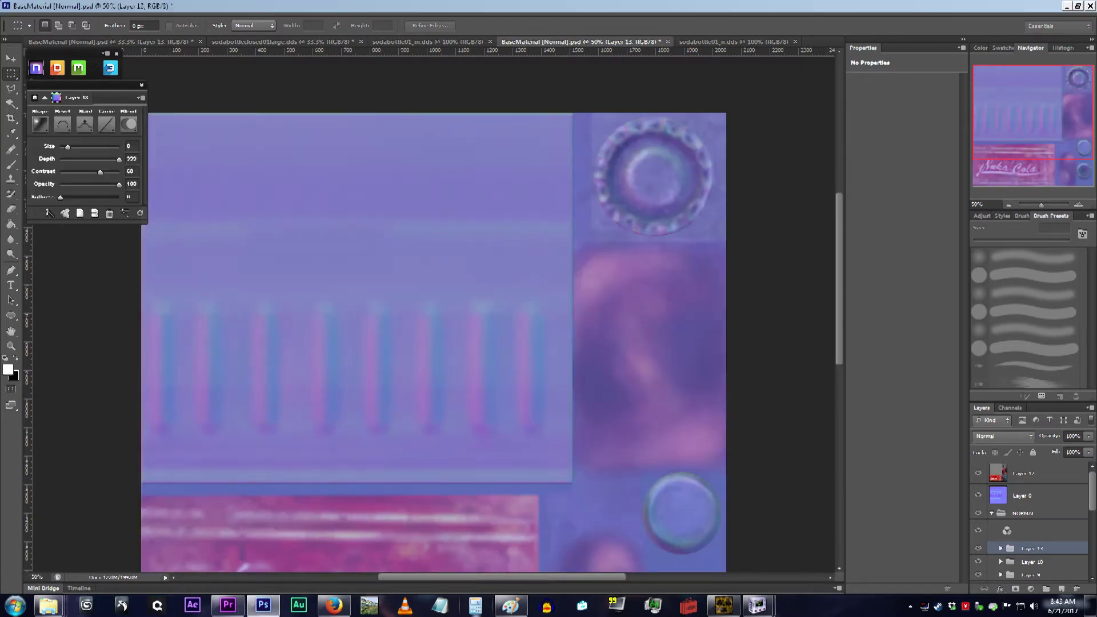
Move the bottle body's nDo group, Layer 13, directly below Layer 7 in the layer stack
{"action": "scroll", "coordinate": [435, 314], "scroll_direction": "down", "scroll_amount": 5}
{"action": "scroll", "coordinate": [435, 315], "scroll_direction": "up", "scroll_amount": 2}
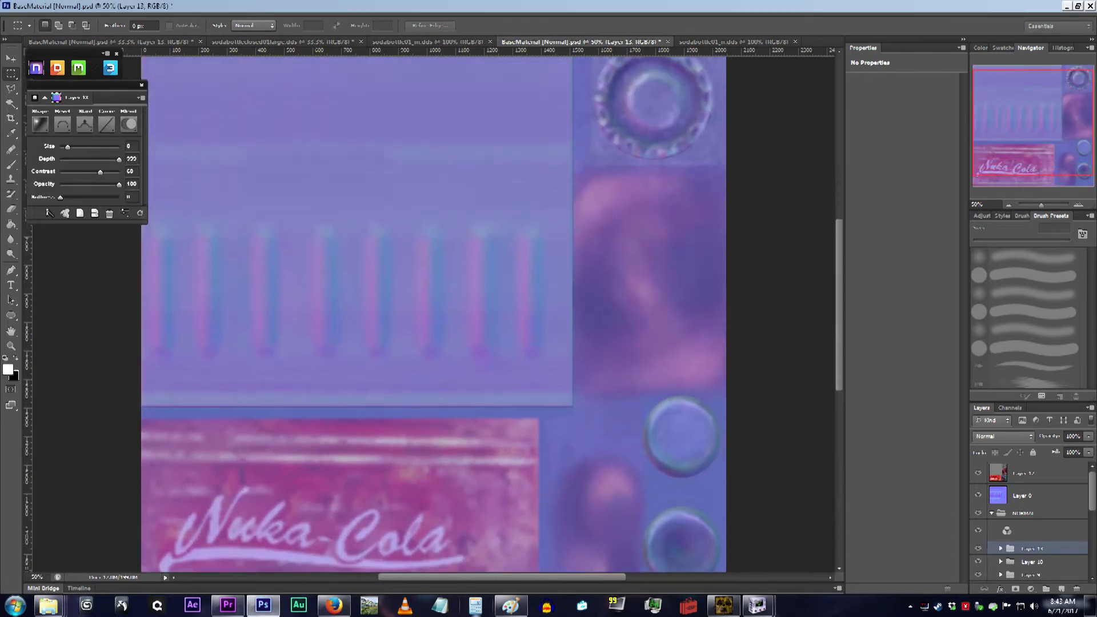
{"action": "scroll", "coordinate": [1029, 514], "scroll_direction": "down", "scroll_amount": 3}
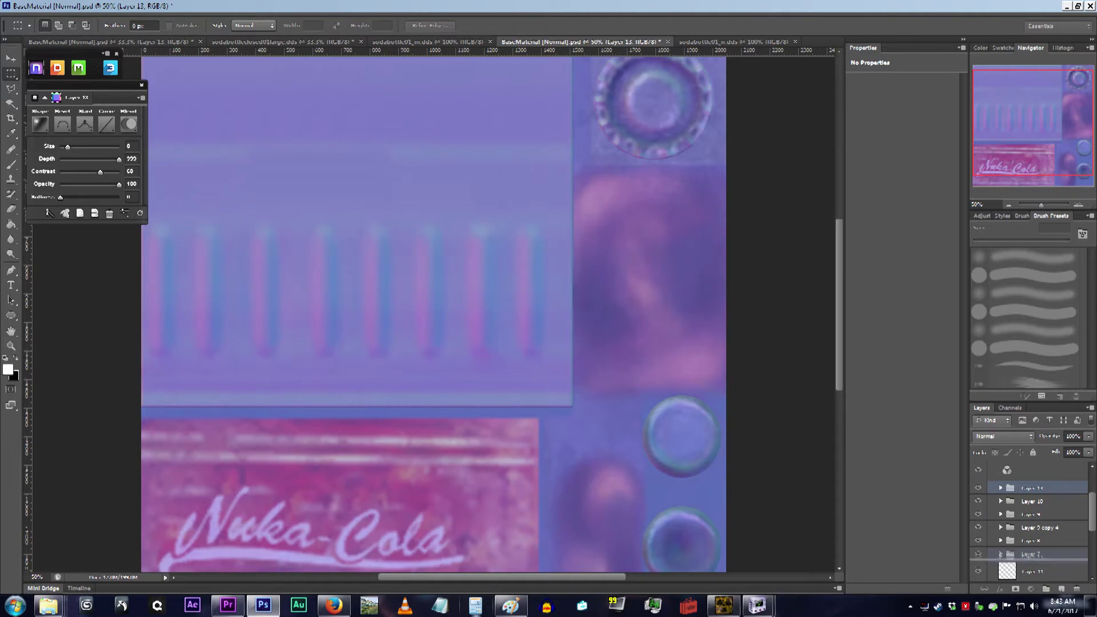
{"action": "left_click_drag", "start_coordinate": [1042, 556], "coordinate": [1041, 559]}
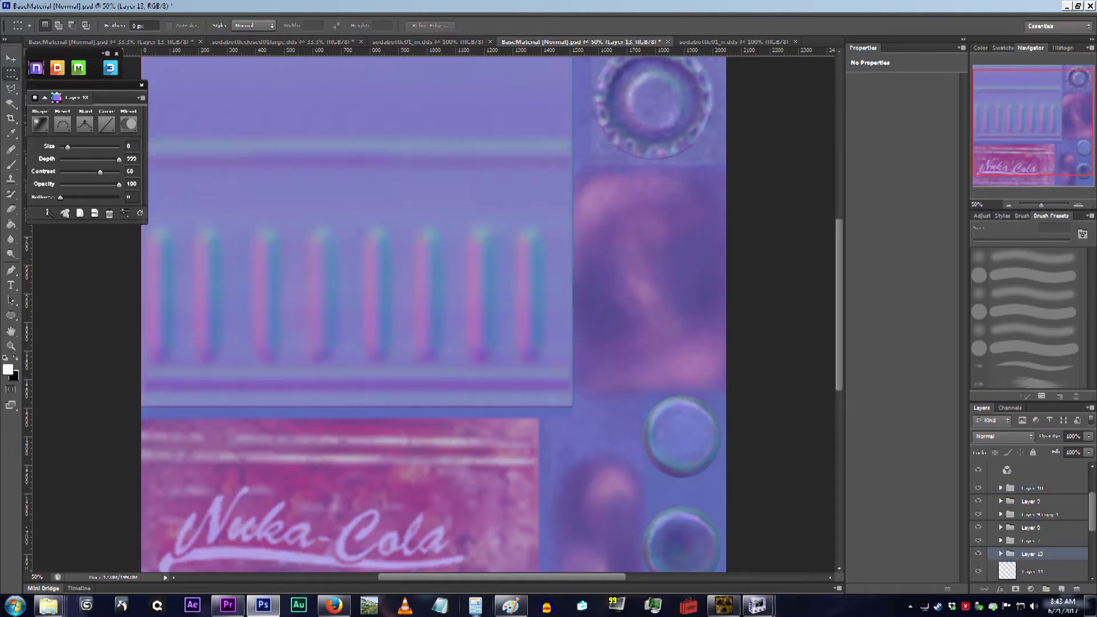
Toggle the colour texture overlay off and on to compare the normal map's ridges, bands and label area with the original texture
{"action": "scroll", "coordinate": [1029, 520], "scroll_direction": "up", "scroll_amount": 3}
{"action": "left_click", "coordinate": [979, 473]}
{"action": "left_click", "coordinate": [978, 474]}
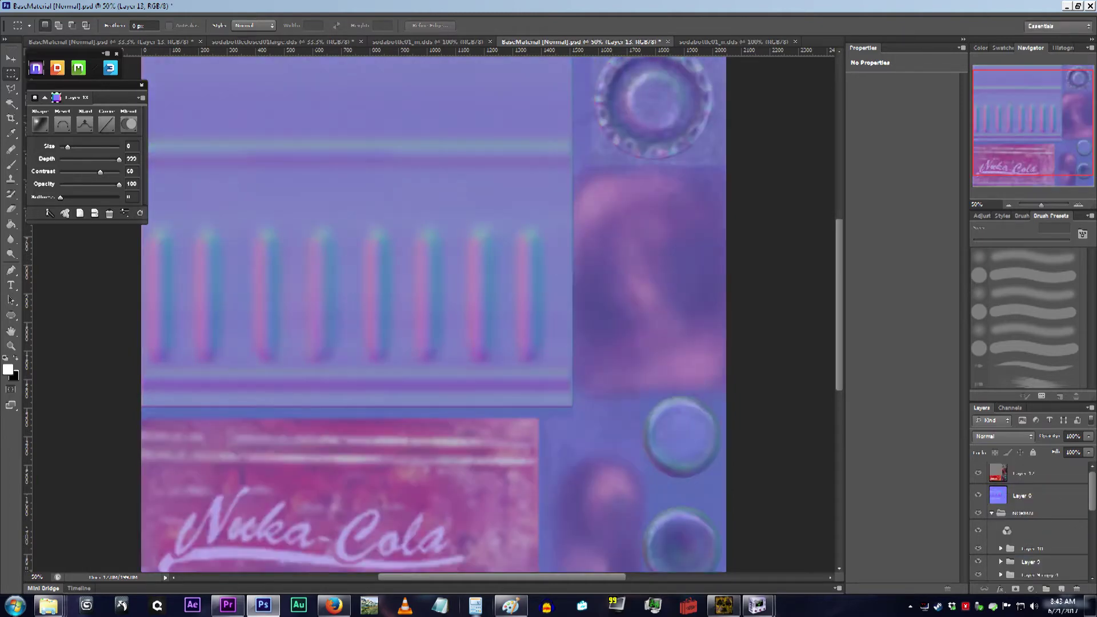
{"action": "scroll", "coordinate": [435, 315], "scroll_direction": "down", "scroll_amount": 3}
{"action": "scroll", "coordinate": [434, 314], "scroll_direction": "left", "scroll_amount": 3}
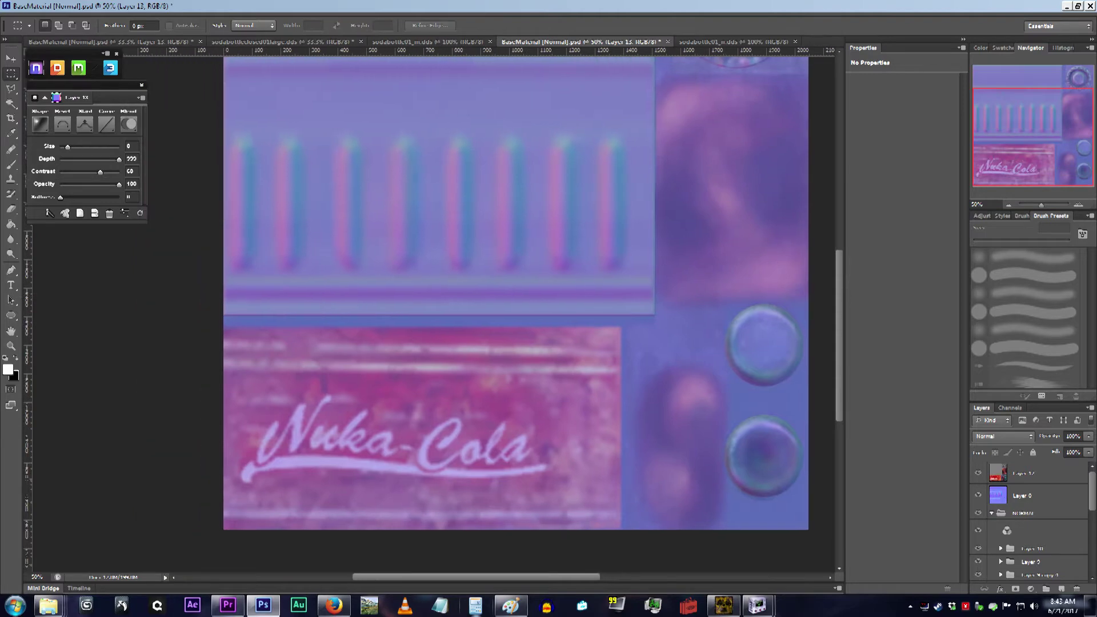
{"action": "left_click", "coordinate": [978, 473]}
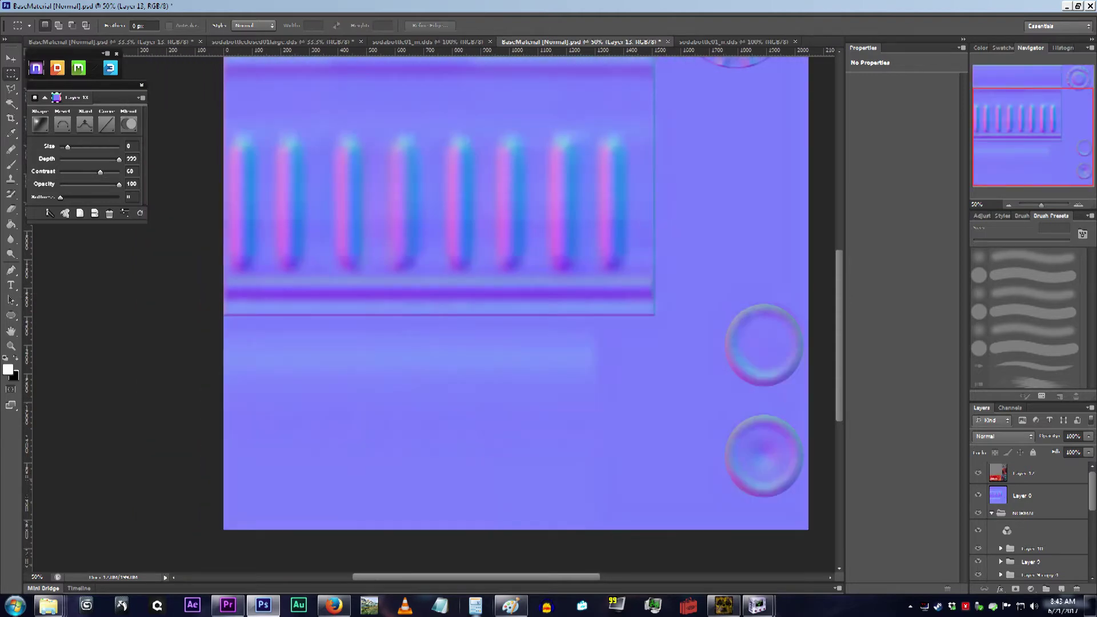
{"action": "left_click", "coordinate": [979, 474]}
{"action": "left_click", "coordinate": [979, 474]}
{"action": "left_click", "coordinate": [978, 473]}
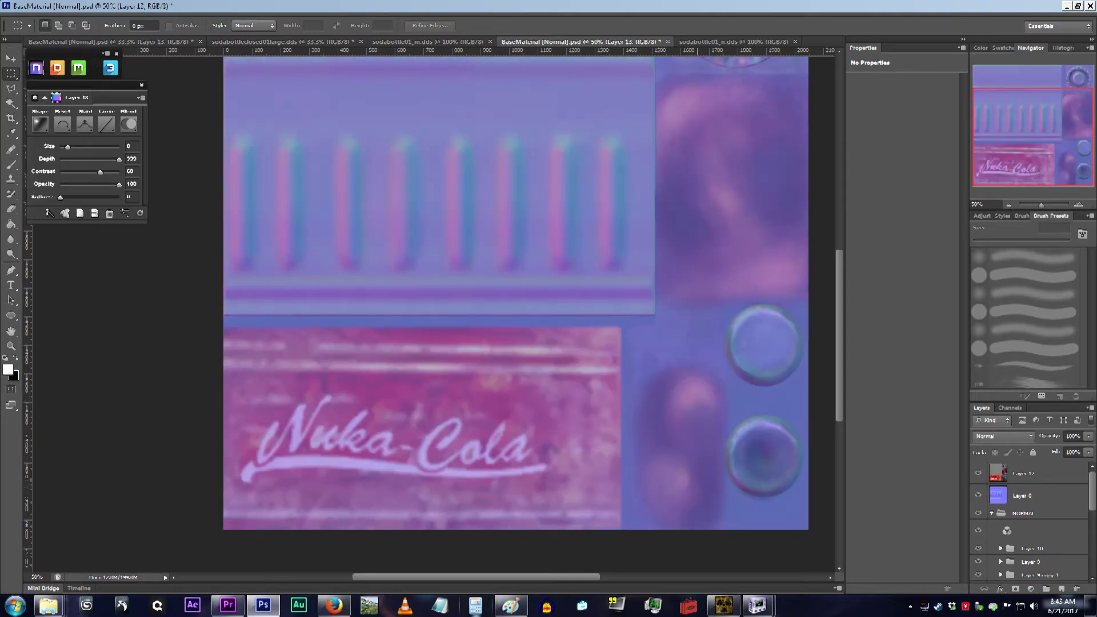
Switch to NifSkope, rotate the bottle model to examine its label and ridges, and return to Photoshop
{"action": "mouse_move", "coordinate": [758, 606]}
{"action": "left_click", "coordinate": [821, 546]}
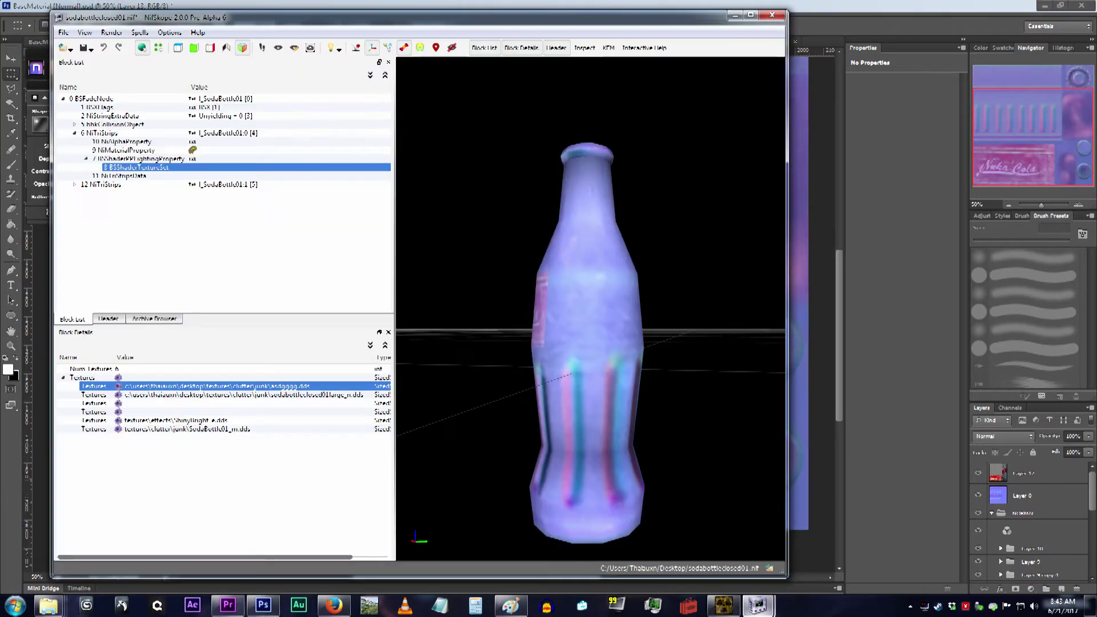
{"action": "left_click_drag", "start_coordinate": [592, 343], "coordinate": [638, 341]}
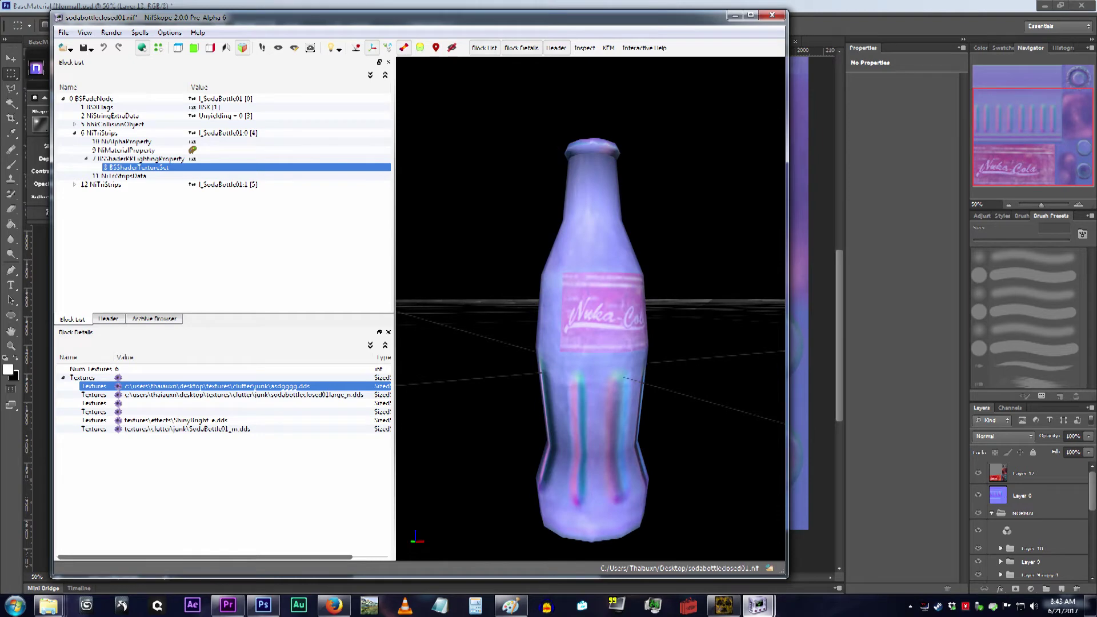
{"action": "key", "text": "alt+Tab"}
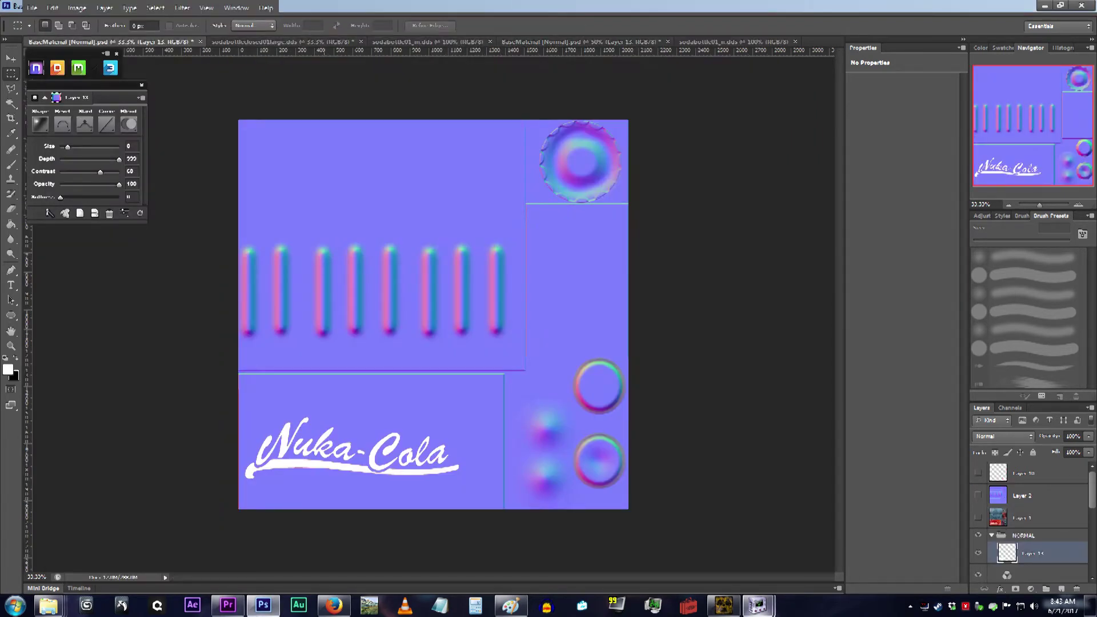
Convert the white Nuka-Cola logo on Layer 13 of the other BaseMaterial document into an nDo normal layer
{"action": "scroll", "coordinate": [424, 443], "scroll_direction": "up", "scroll_amount": 2, "text": "alt"}
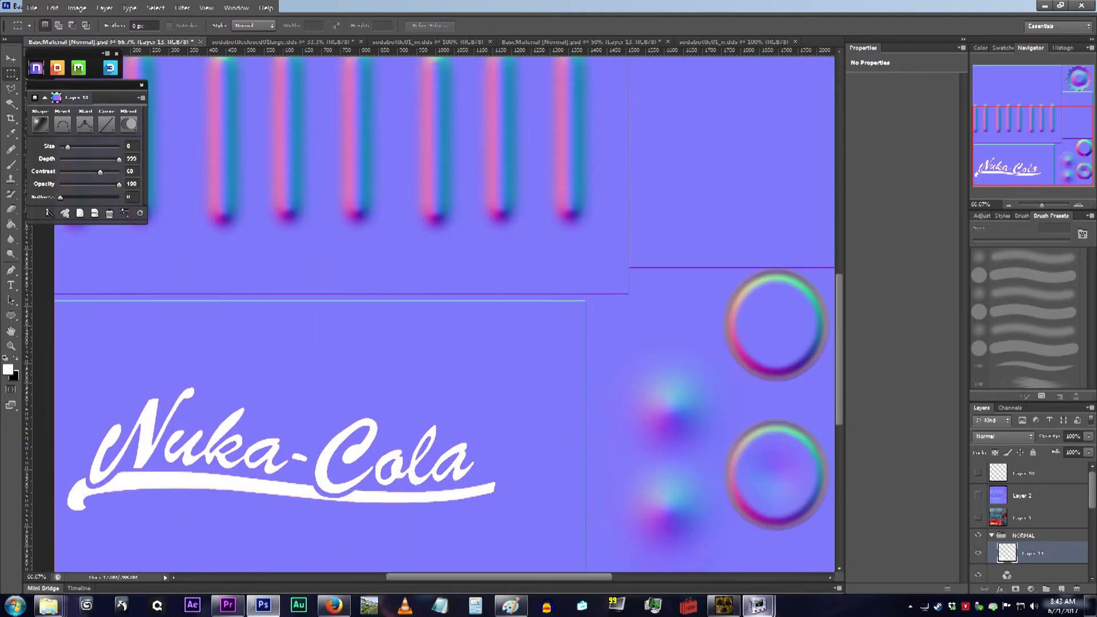
{"action": "scroll", "coordinate": [445, 315], "scroll_direction": "left", "scroll_amount": 3}
{"action": "scroll", "coordinate": [445, 314], "scroll_direction": "down", "scroll_amount": 3}
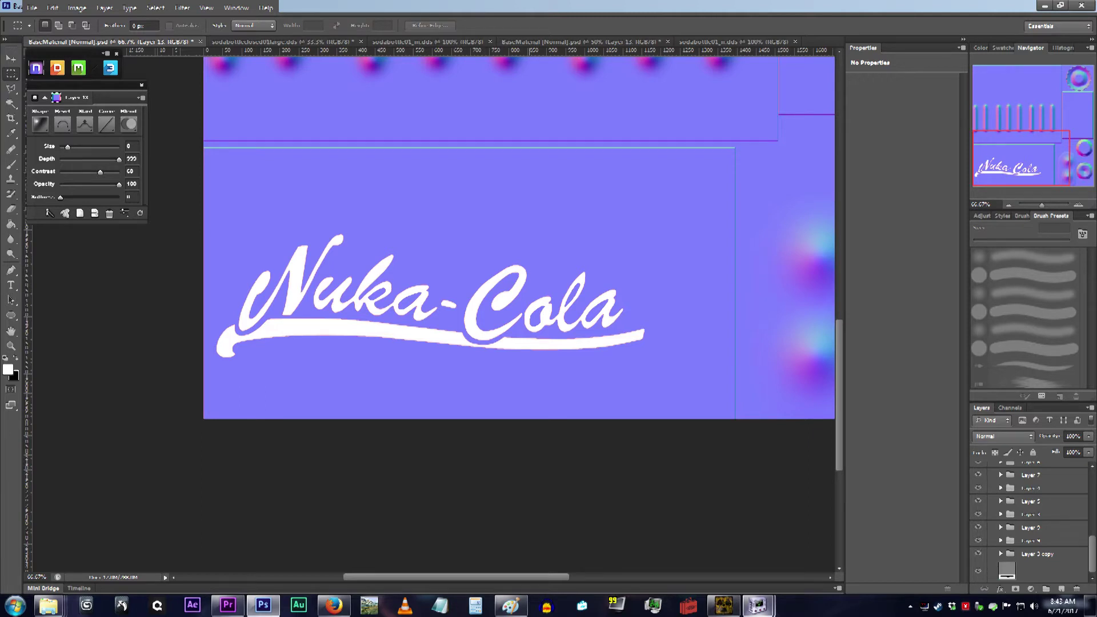
{"action": "scroll", "coordinate": [519, 238], "scroll_direction": "left", "scroll_amount": 1}
{"action": "scroll", "coordinate": [1030, 517], "scroll_direction": "up", "scroll_amount": 5}
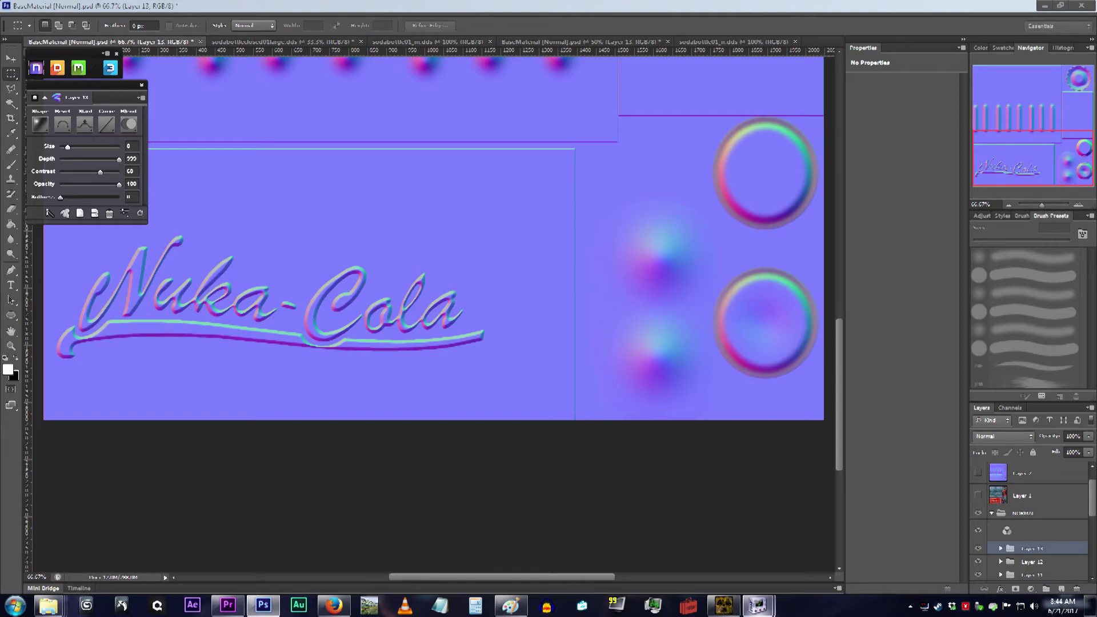
{"action": "scroll", "coordinate": [430, 311], "scroll_direction": "left", "scroll_amount": 1}
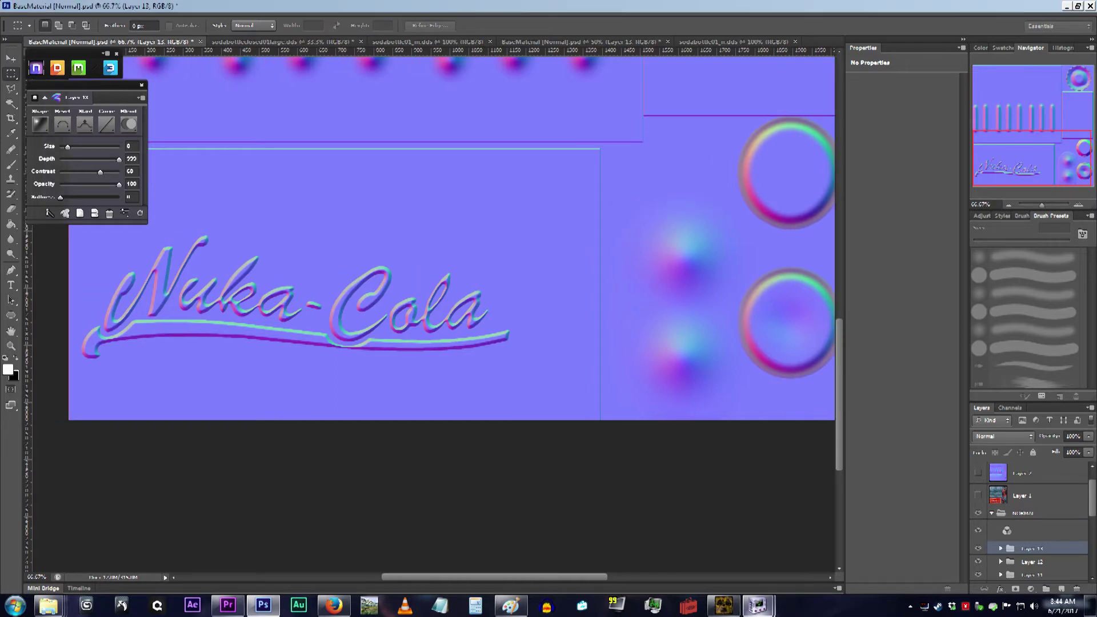
{"action": "key", "text": "ctrl+minus"}
{"action": "key", "text": "ctrl+minus"}
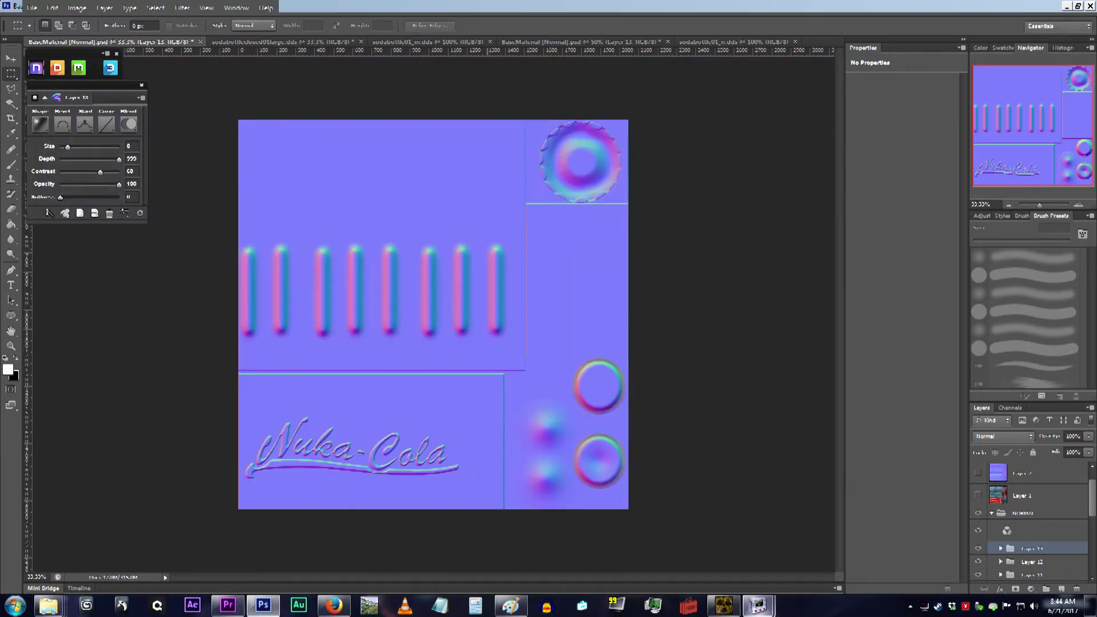
Check the original low-resolution normal map and return to the BaseMaterial document that contains the horizontal bands
{"action": "left_click", "coordinate": [734, 42]}
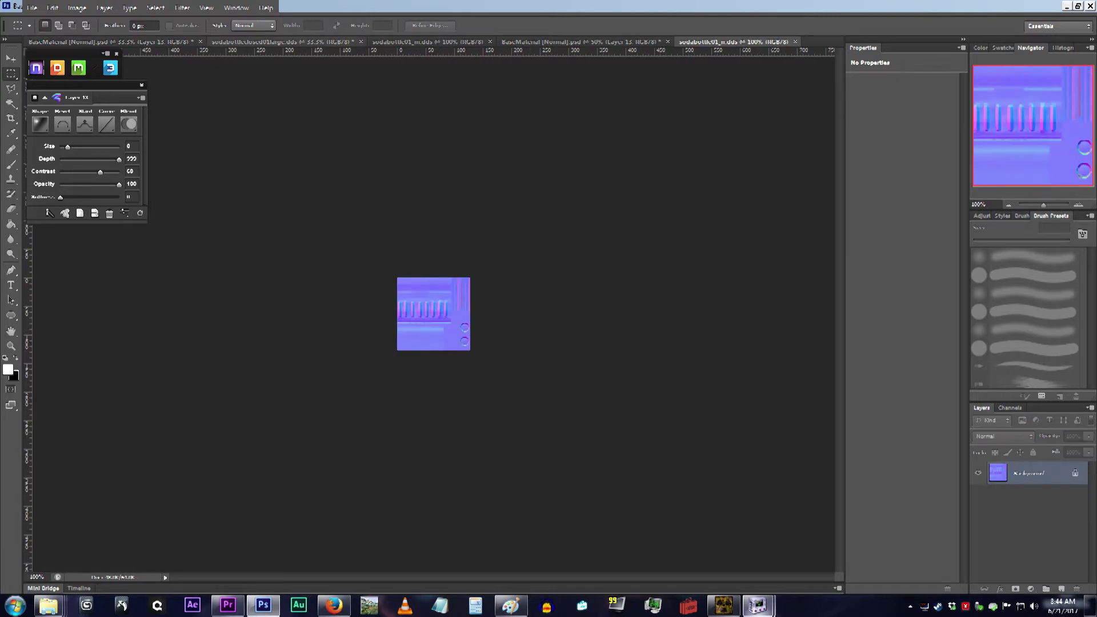
{"action": "left_click", "coordinate": [285, 42]}
{"action": "key", "text": "ctrl+Tab"}
{"action": "key", "text": "ctrl+Tab"}
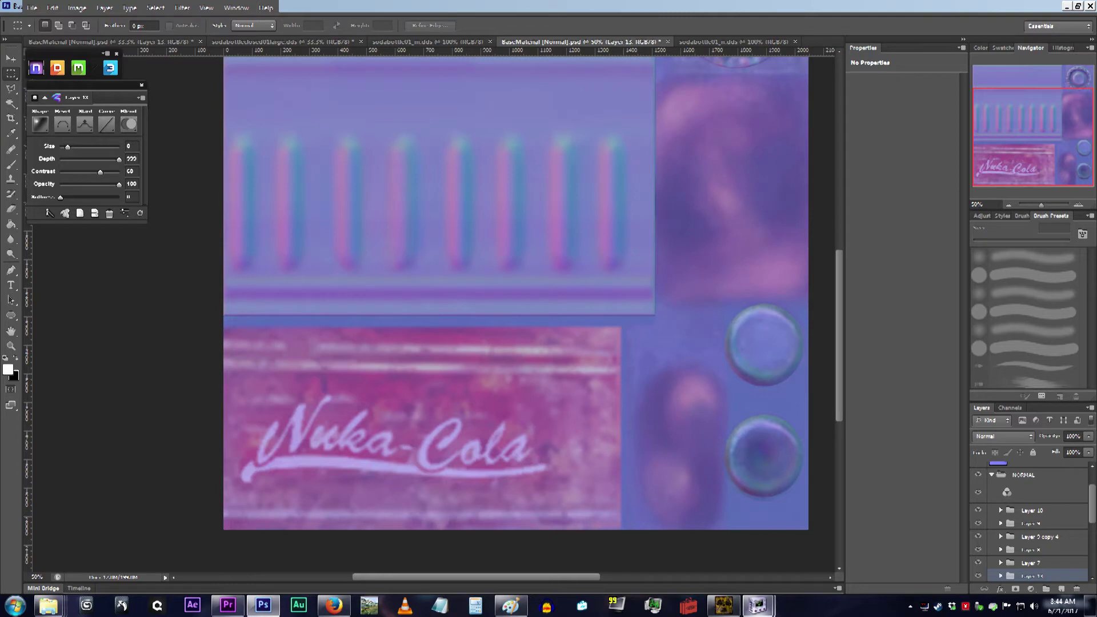
{"action": "key", "text": "alt+bracketright"}
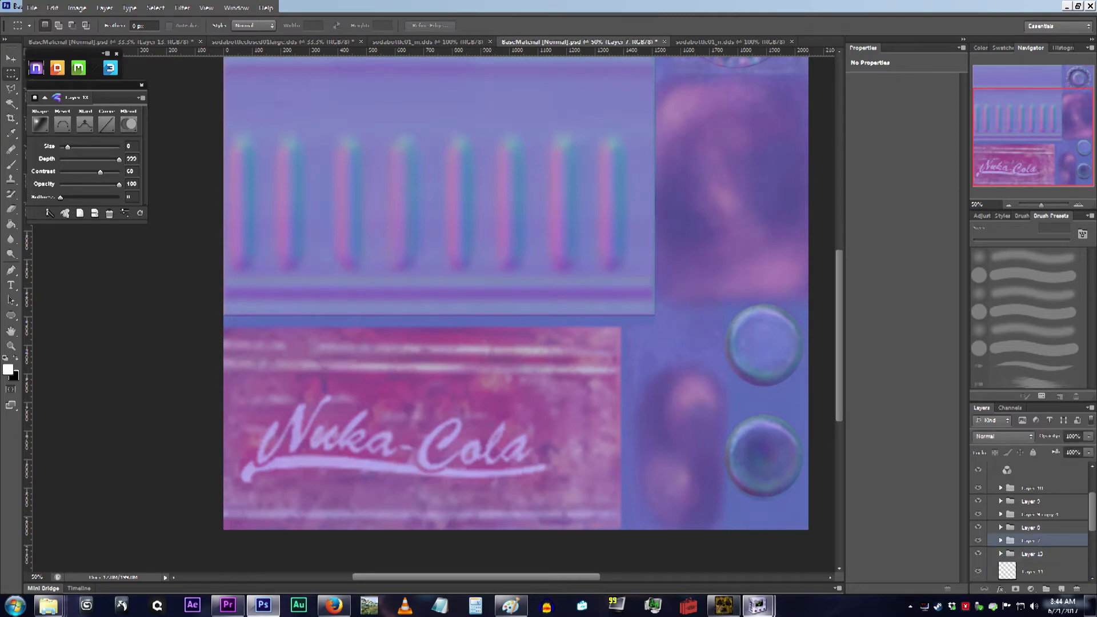
{"action": "key", "text": "alt+bracketright"}
{"action": "key", "text": "v"}
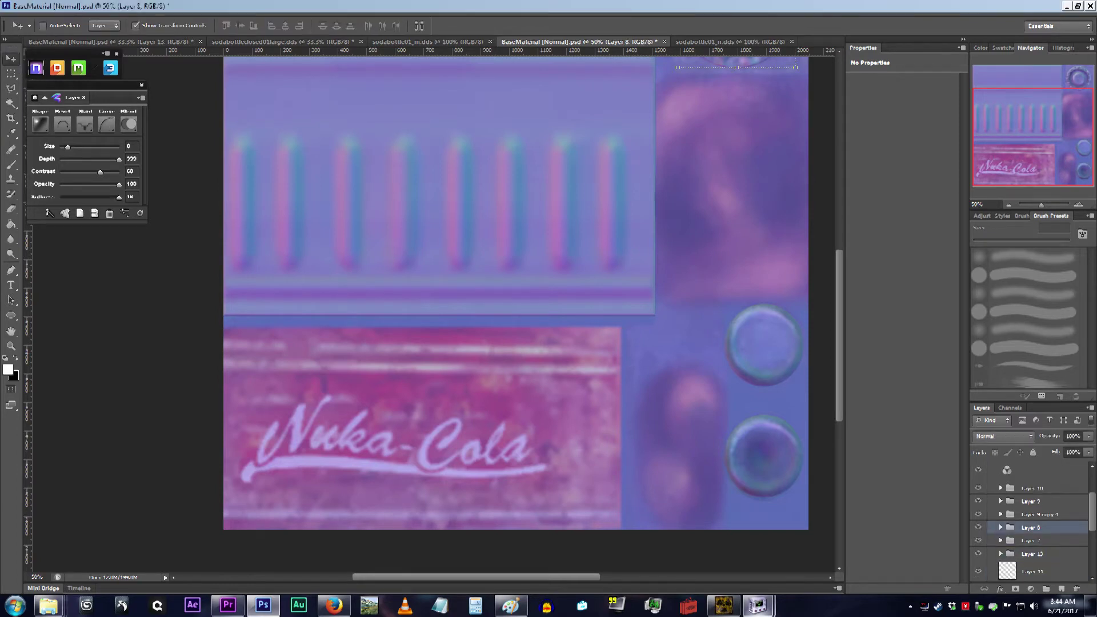
{"action": "key", "text": "alt+period"}
{"action": "scroll", "coordinate": [428, 286], "scroll_direction": "up", "scroll_amount": 2}
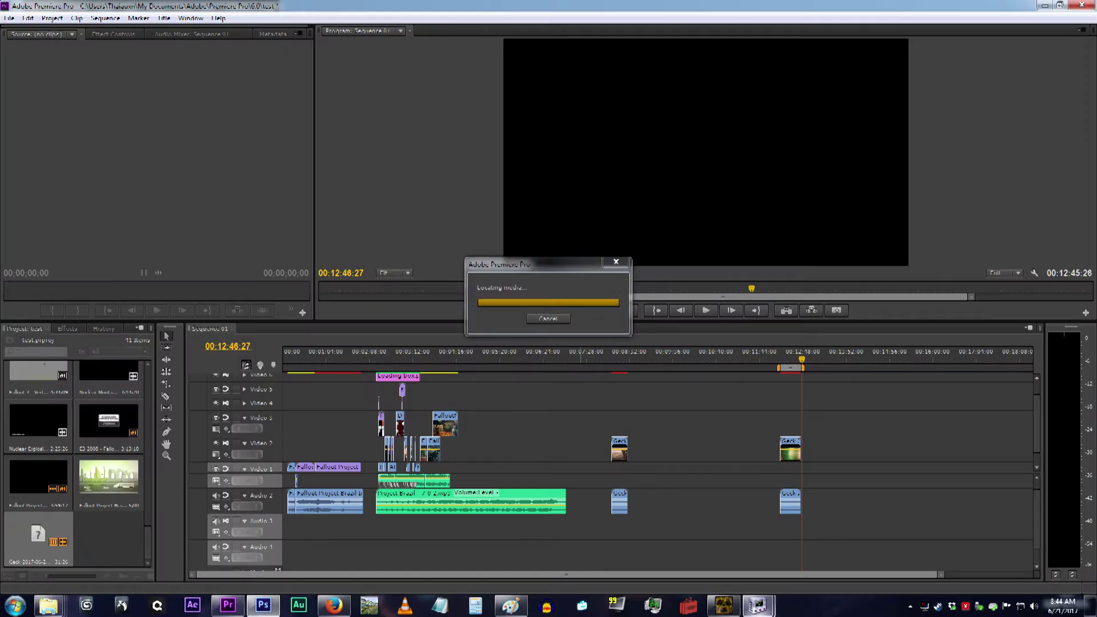
{"action": "key", "text": "Escape"}
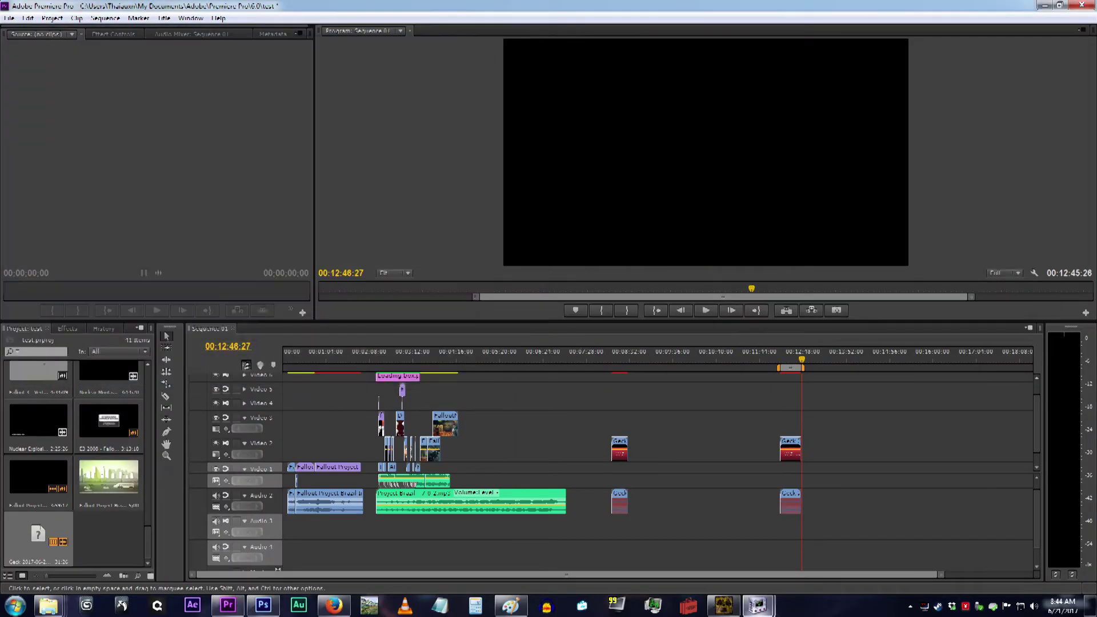
{"action": "left_click", "coordinate": [264, 605]}
Copy the two horizontal band groups, Layer 10 and Layer 9, into the BaseMaterial document with the Nuka-Cola logo and put the source document away
{"action": "left_click", "coordinate": [441, 383], "text": "ctrl"}
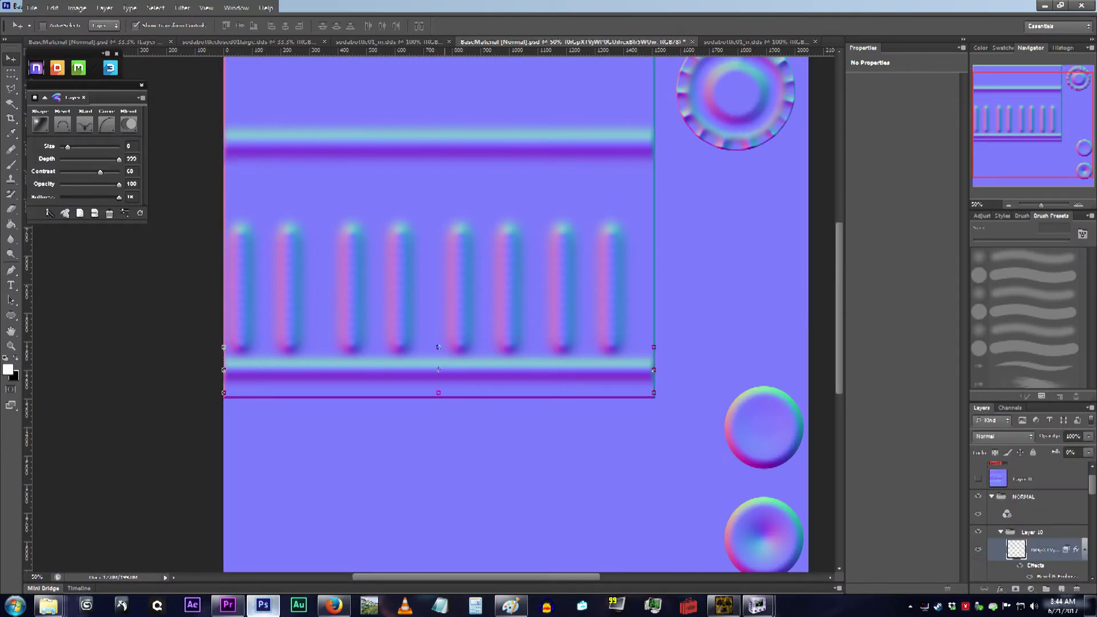
{"action": "left_click", "coordinate": [442, 145], "text": "ctrl+shift"}
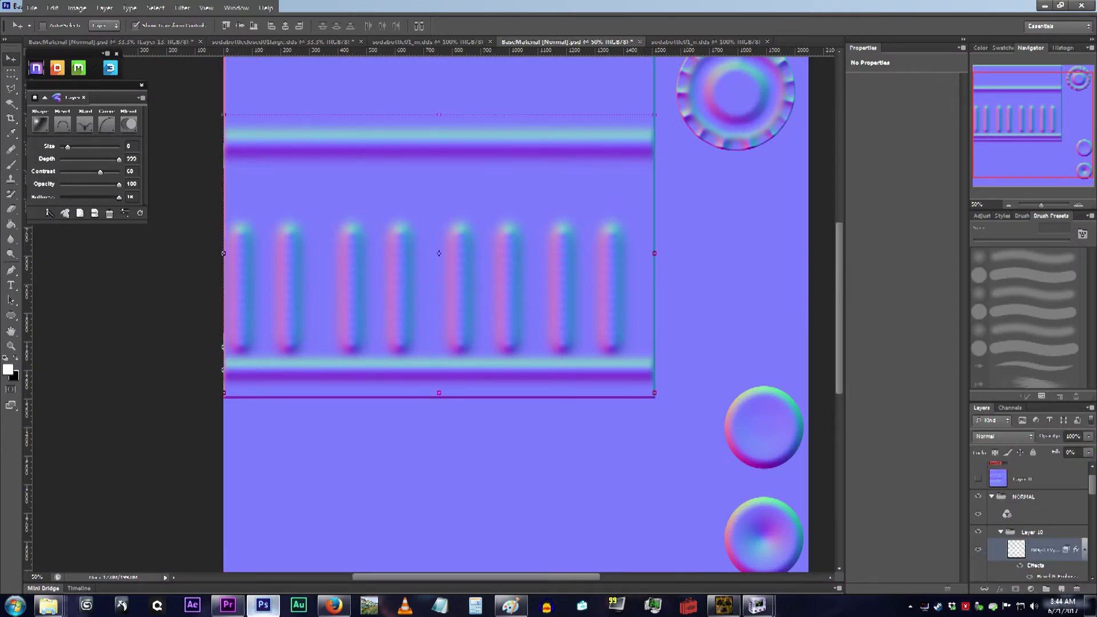
{"action": "left_click", "coordinate": [1001, 533], "text": "ctrl"}
{"action": "scroll", "coordinate": [1028, 529], "scroll_direction": "down", "scroll_amount": 1}
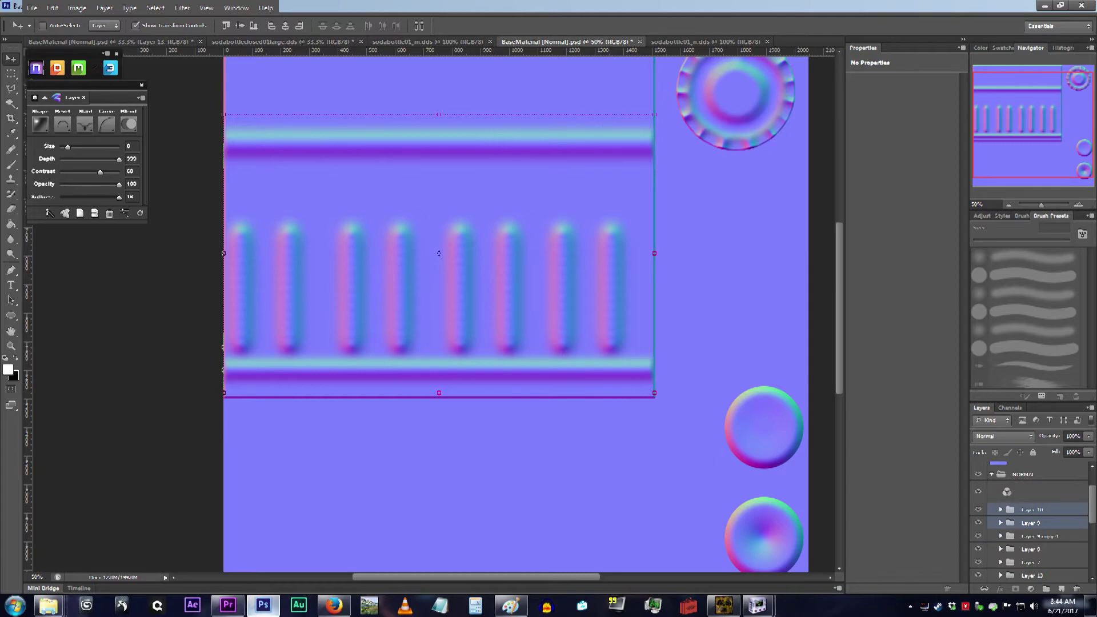
{"action": "left_click_drag", "start_coordinate": [566, 41], "coordinate": [118, 42]}
{"action": "left_click", "coordinate": [108, 42]}
{"action": "left_click_drag", "start_coordinate": [1033, 554], "coordinate": [743, 388]}
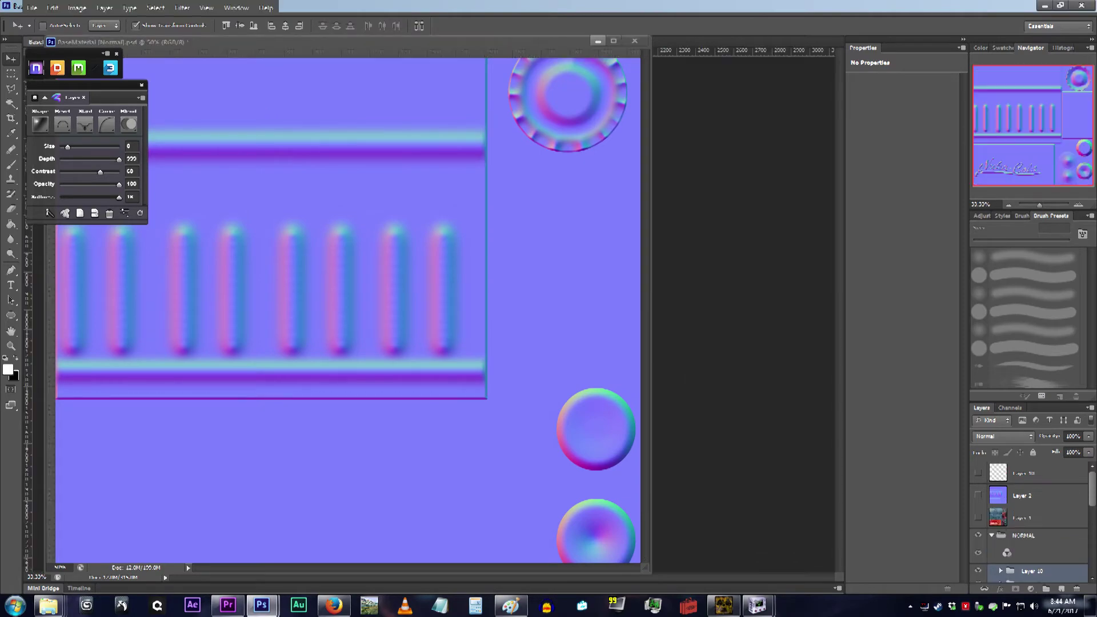
{"action": "left_click", "coordinate": [598, 41]}
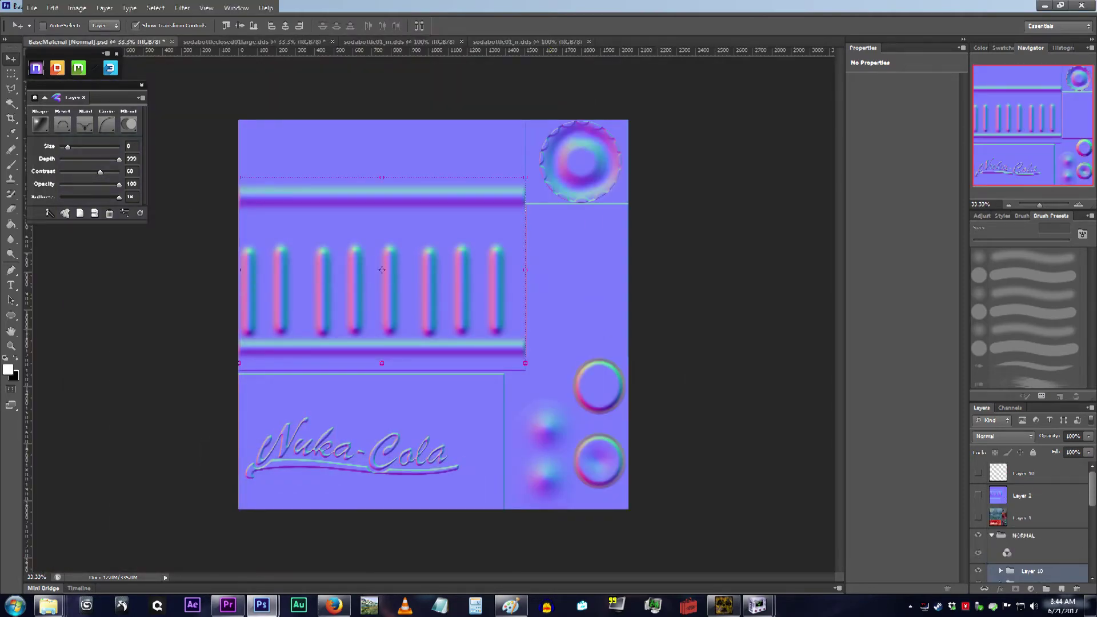
Save the document as BaseMaterial [Normal].psd in a new folder named New Nuka Cola Bottle inside the clutter textures' junk folder
{"action": "left_click", "coordinate": [31, 7]}
{"action": "left_click", "coordinate": [57, 130]}
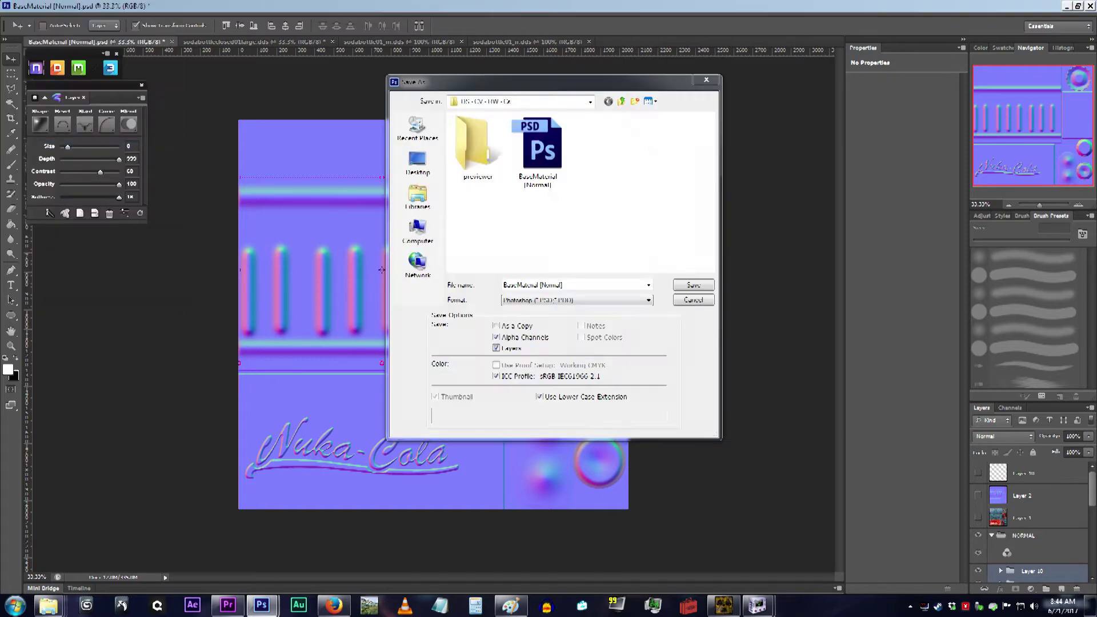
{"action": "double_click", "coordinate": [620, 129]}
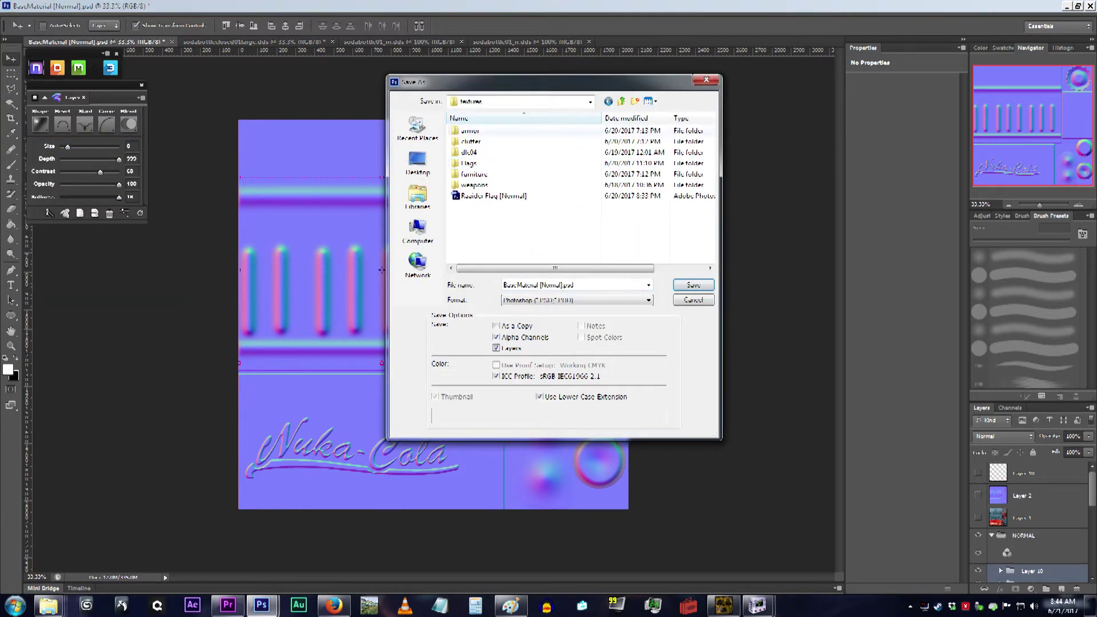
{"action": "double_click", "coordinate": [473, 141]}
{"action": "double_click", "coordinate": [468, 142]}
{"action": "right_click", "coordinate": [515, 215]}
{"action": "mouse_move", "coordinate": [535, 339]}
{"action": "left_click", "coordinate": [646, 338]}
{"action": "type", "text": "New Nuka Cola Bottle"}
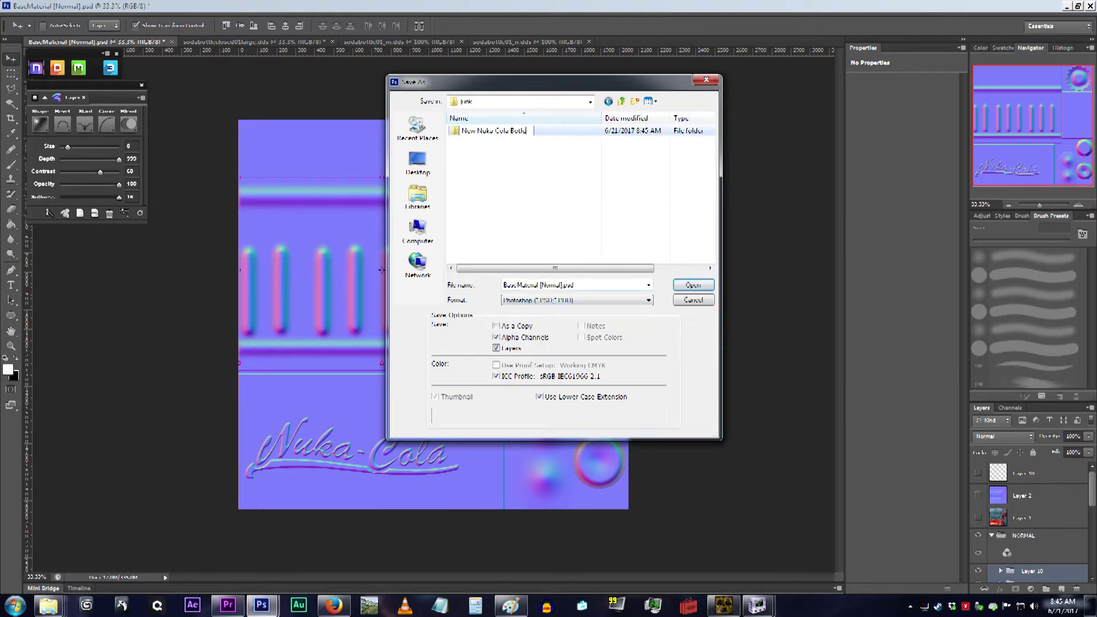
{"action": "key", "text": "Return"}
{"action": "key", "text": "Return"}
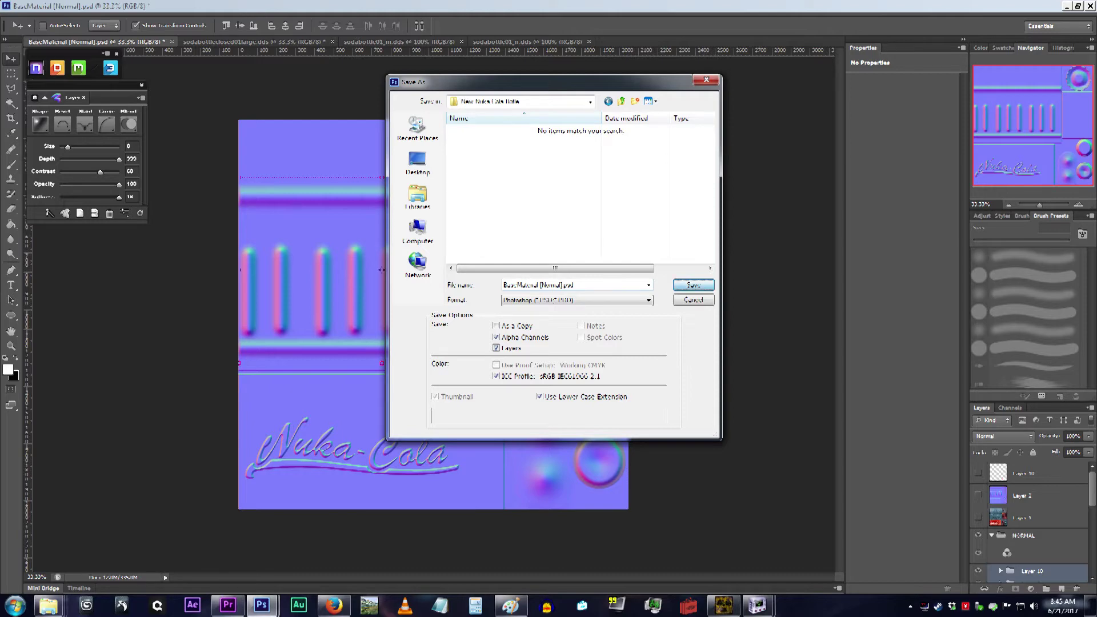
{"action": "key", "text": "Return"}
{"action": "key", "text": "Return"}
Generate an ambient occlusion map with nDo from the active normal map document
{"action": "left_click", "coordinate": [142, 98]}
{"action": "left_click", "coordinate": [180, 143]}
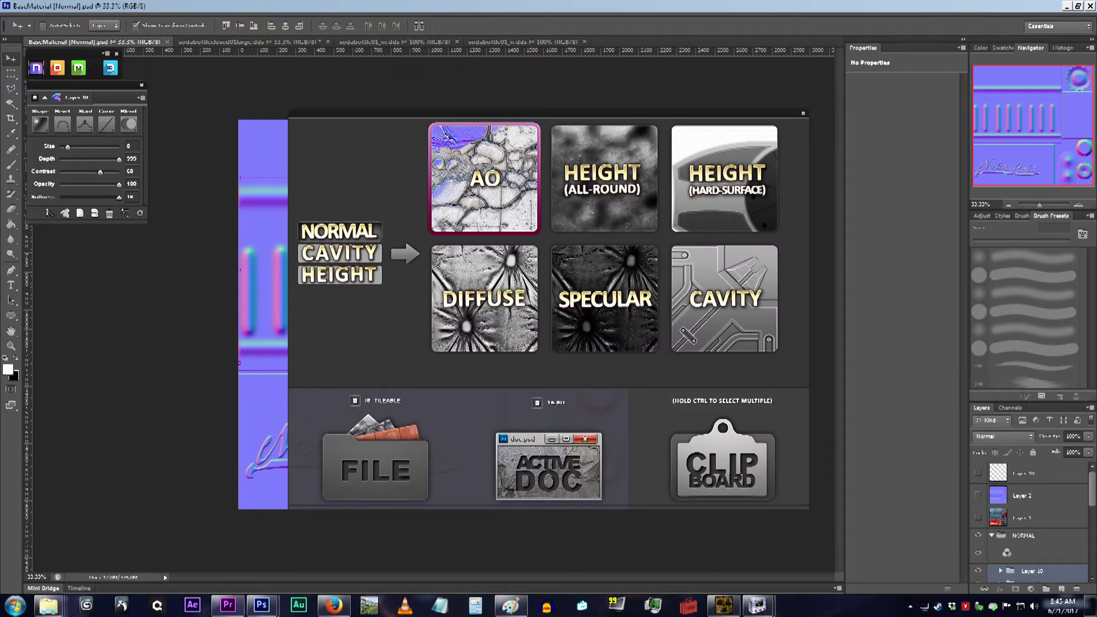
{"action": "left_click", "coordinate": [537, 474]}
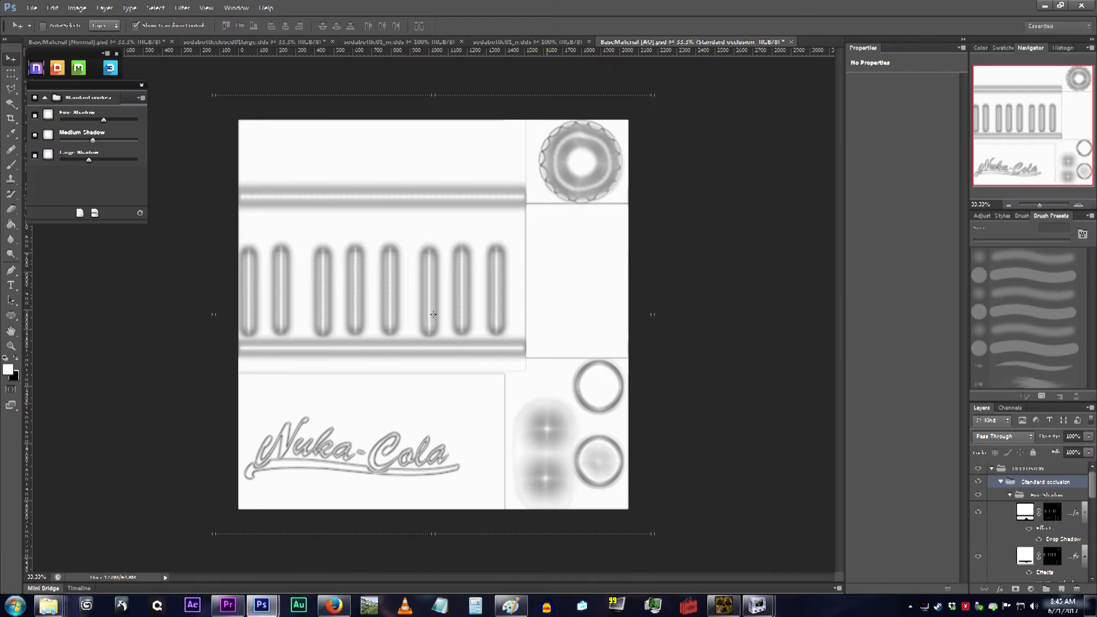
Strengthen the occlusion map's Fine Shadow and Medium Shadow, and set the Large Shadow curve to Half Round
{"action": "mouse_move", "coordinate": [104, 120]}
{"action": "left_mouse_down"}
{"action": "mouse_move", "coordinate": [75, 120]}
{"action": "mouse_move", "coordinate": [117, 120]}
{"action": "left_mouse_up"}
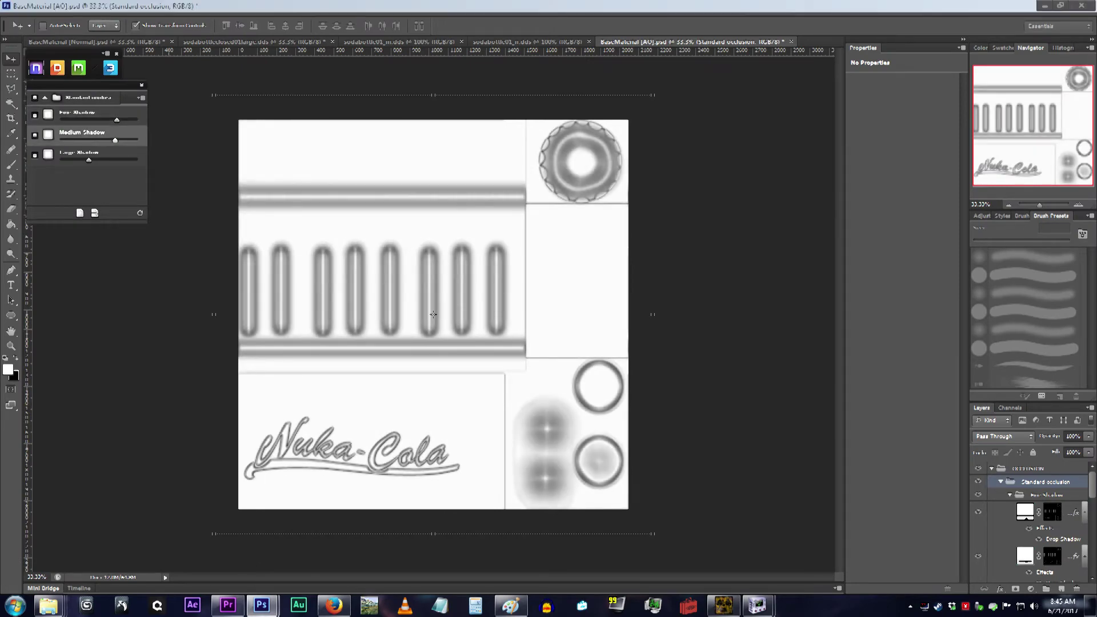
{"action": "left_click", "coordinate": [79, 153]}
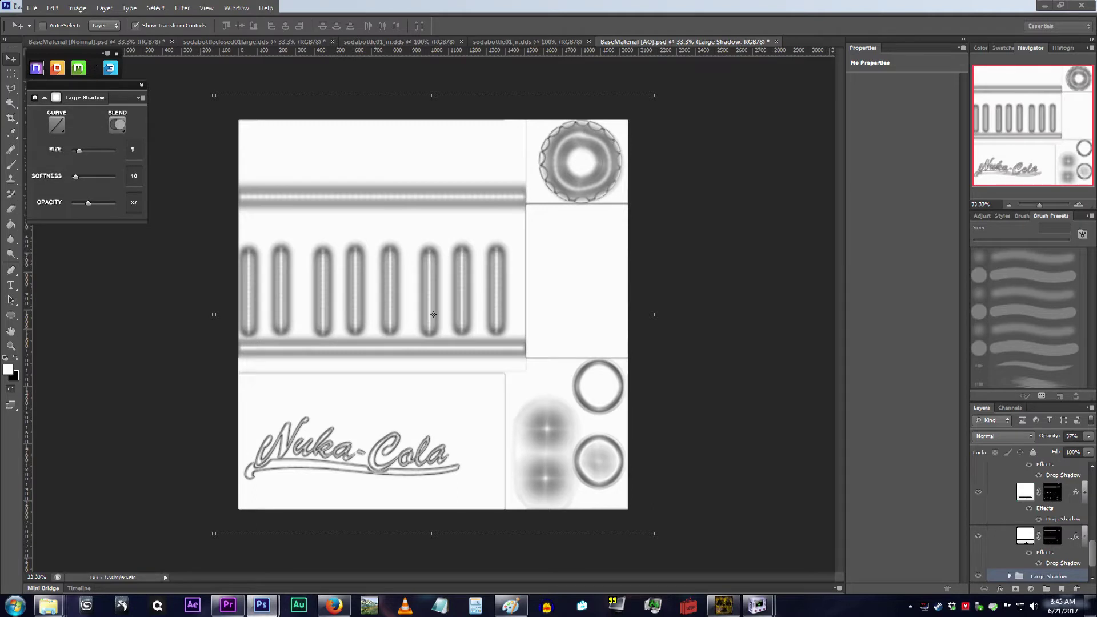
{"action": "left_click", "coordinate": [56, 125]}
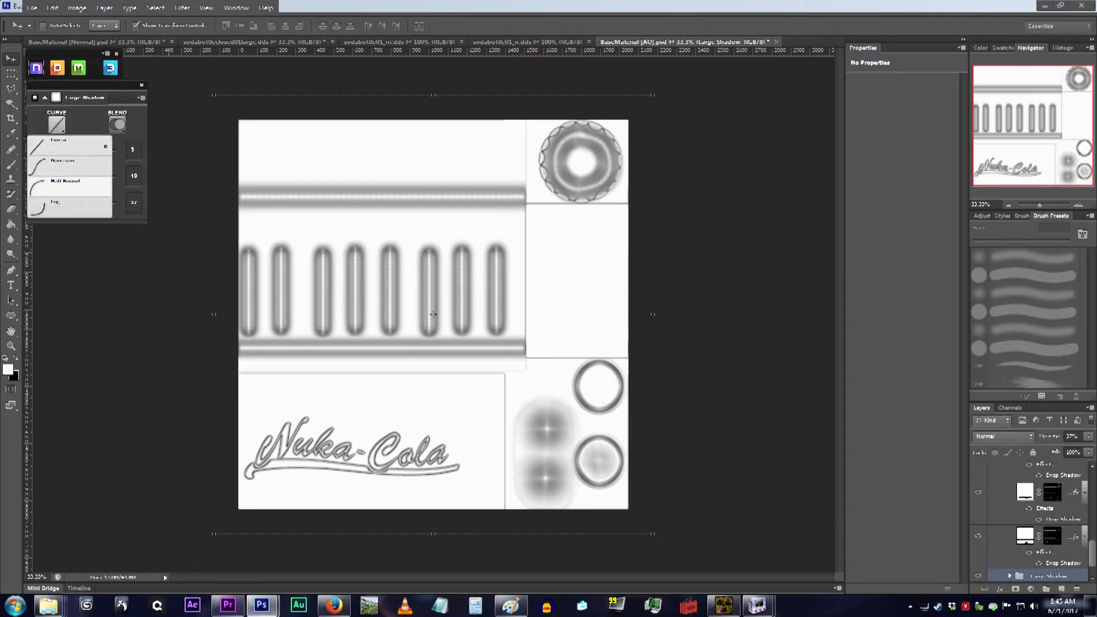
{"action": "left_click", "coordinate": [69, 187]}
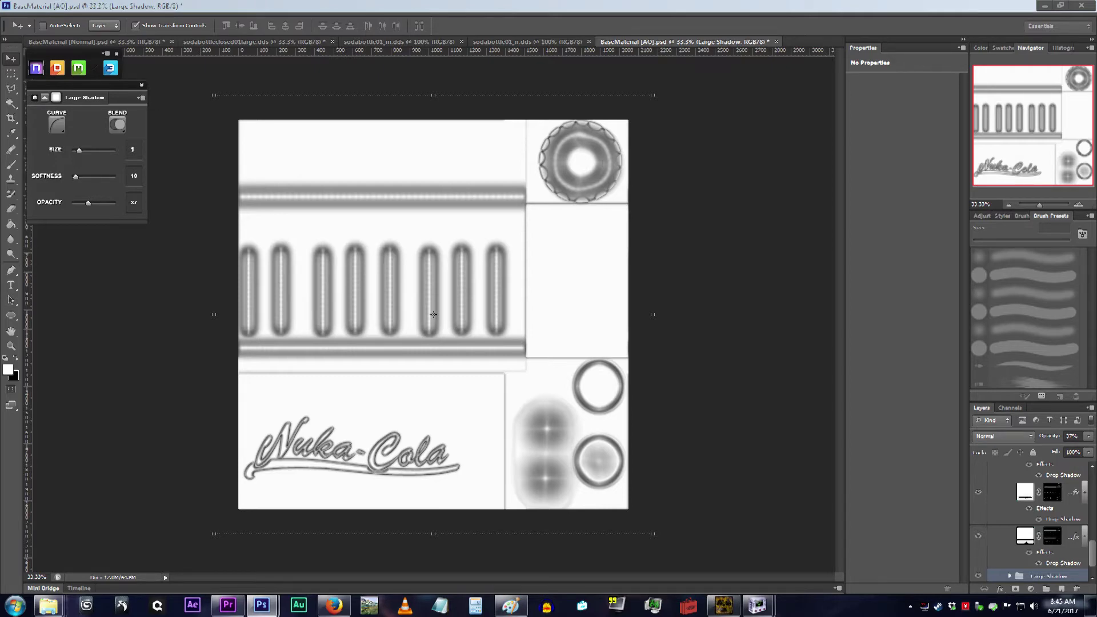
{"action": "left_click", "coordinate": [45, 98]}
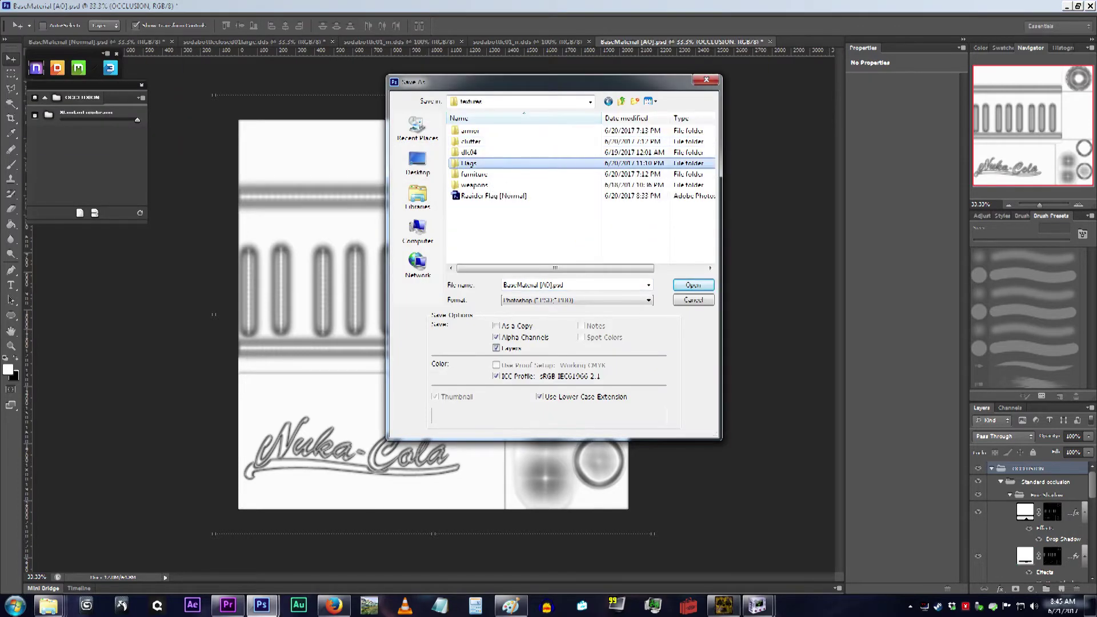
Save the occlusion map as 32 bits/pixel Targa file BaseMaterial [AO].tga in the New Nuka Cola Bottle folder and close its document without saving changes
{"action": "double_click", "coordinate": [479, 141]}
{"action": "double_click", "coordinate": [479, 141]}
{"action": "double_click", "coordinate": [492, 131]}
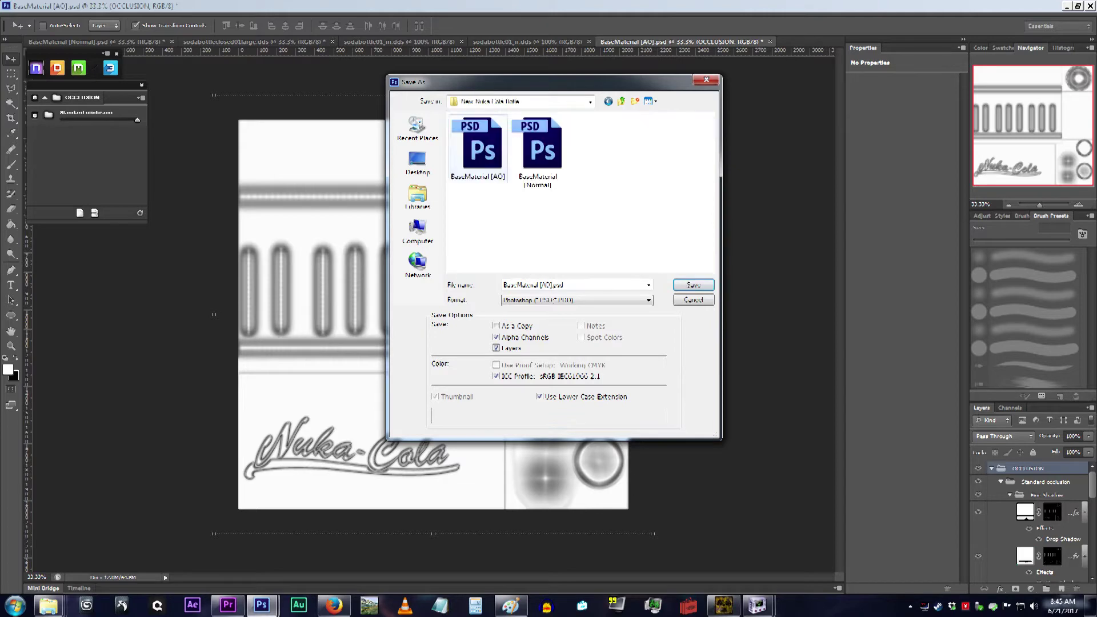
{"action": "left_click", "coordinate": [577, 300]}
{"action": "left_click", "coordinate": [526, 459]}
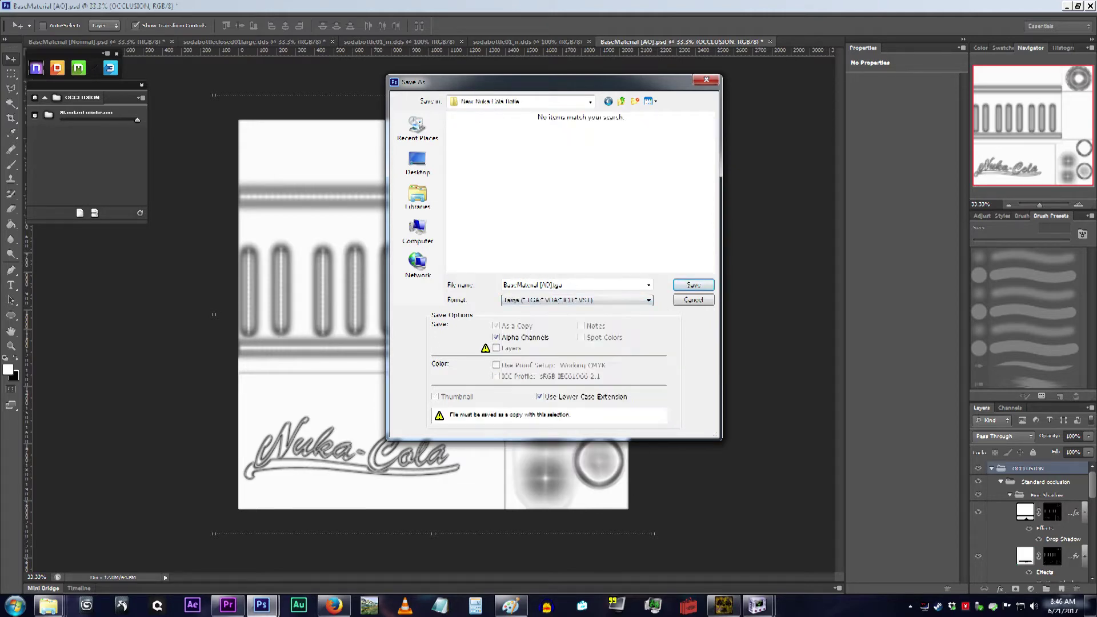
{"action": "key", "text": "Return"}
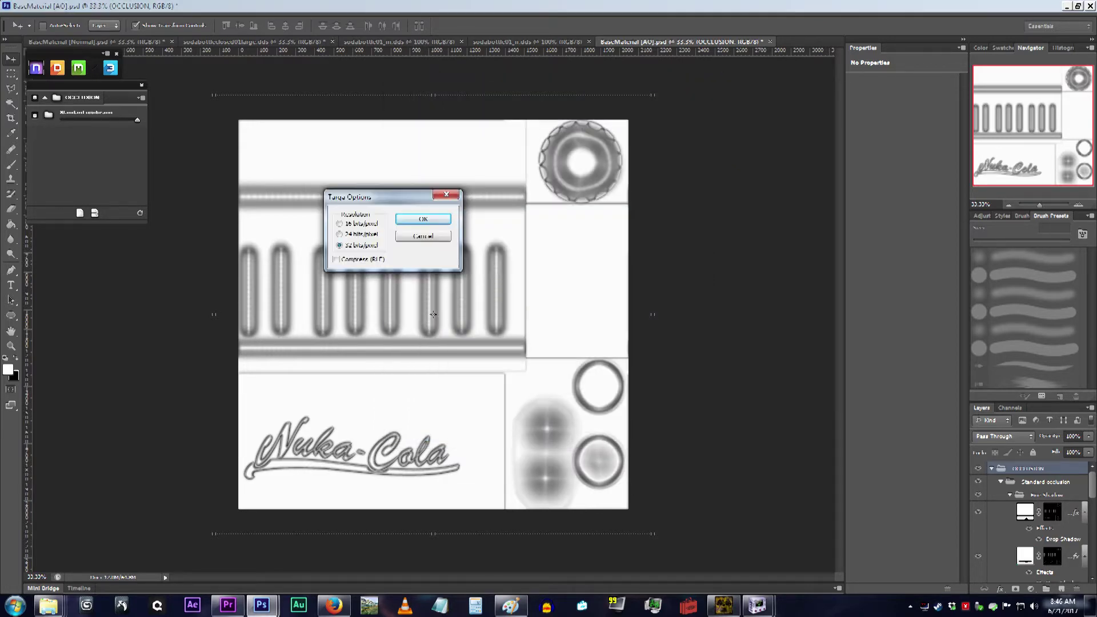
{"action": "key", "text": "Return"}
{"action": "key", "text": "ctrl+w"}
{"action": "key", "text": "n"}
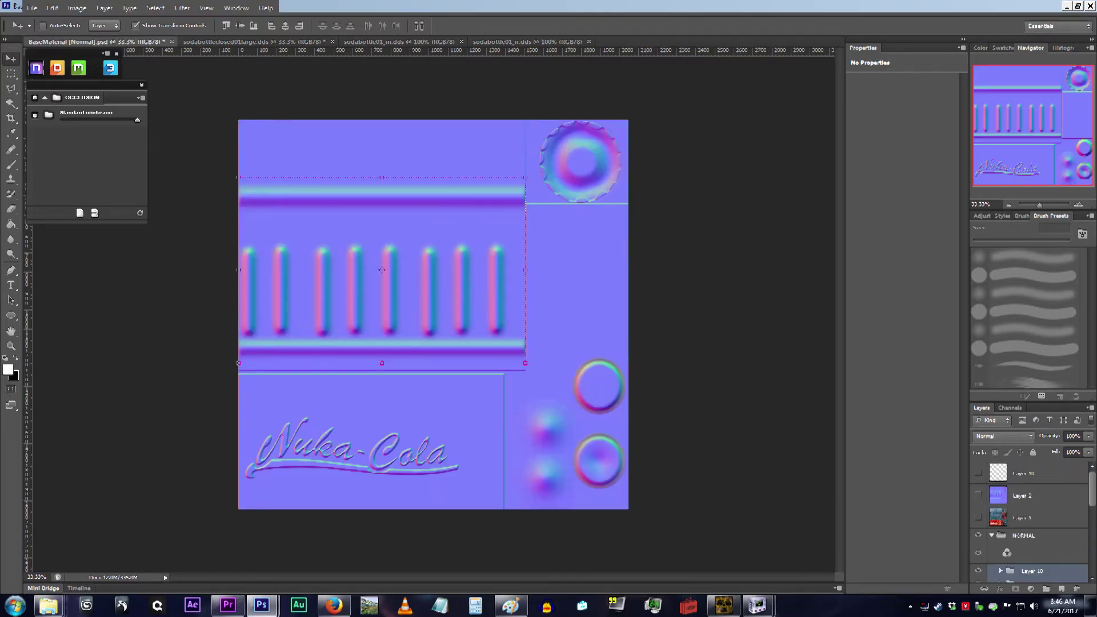
Show Layer 1, the original colour texture, raise it to full opacity, and hide it again
{"action": "left_click", "coordinate": [978, 518]}
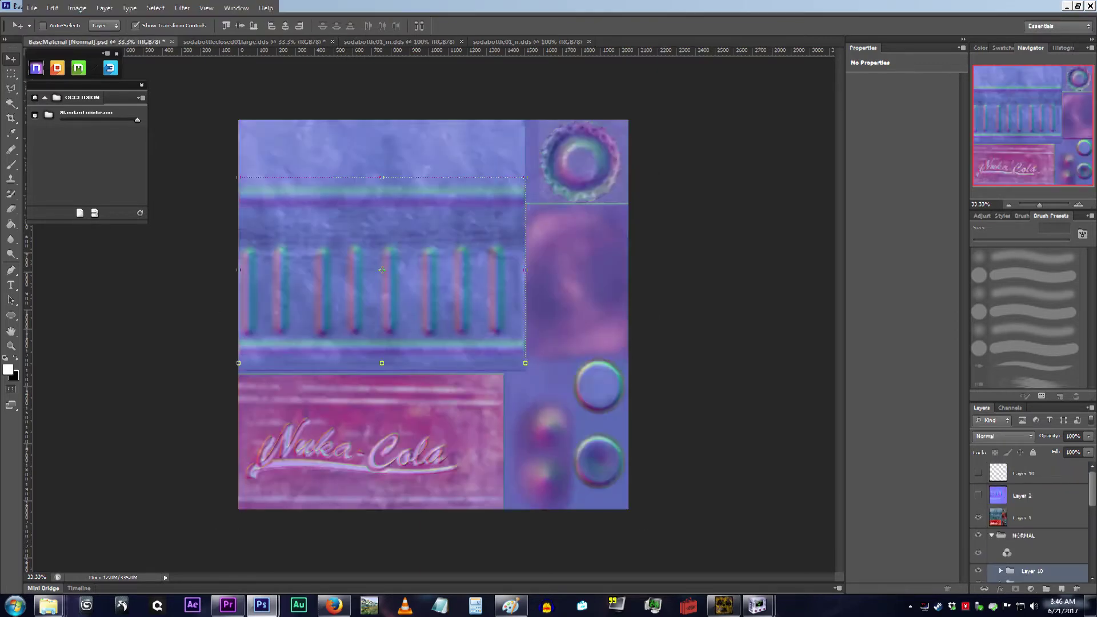
{"action": "left_click", "coordinate": [1029, 518]}
{"action": "left_click", "coordinate": [1089, 437]}
{"action": "key", "text": "0"}
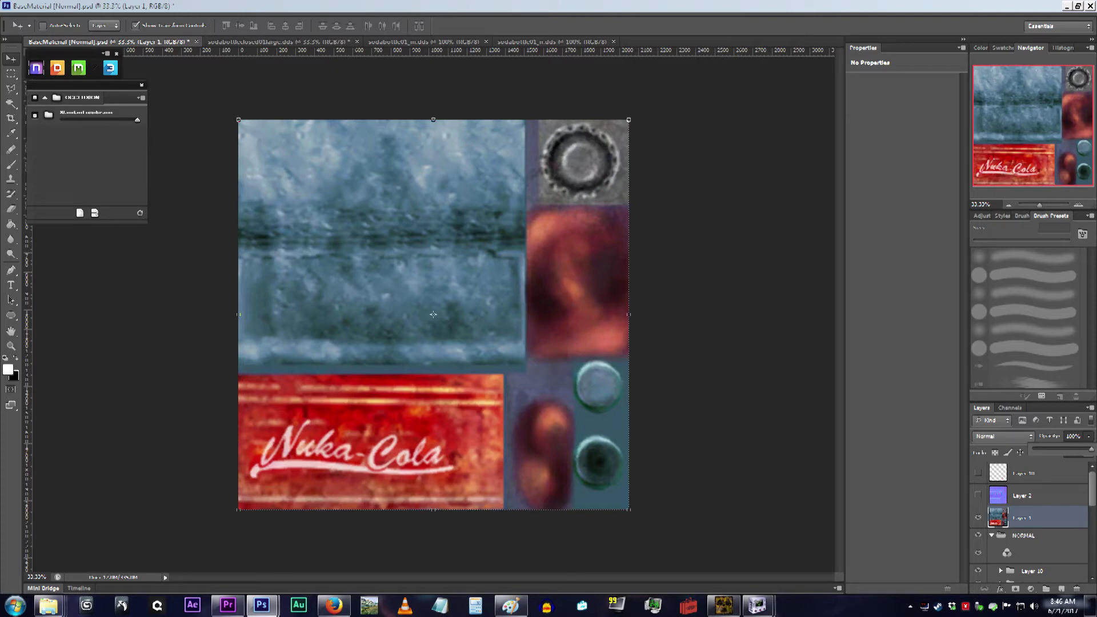
{"action": "left_click", "coordinate": [978, 518]}
Identify Layer 3 copy by toggling its visibility and add a new empty layer directly above it
{"action": "scroll", "coordinate": [1029, 520], "scroll_direction": "down", "scroll_amount": 10}
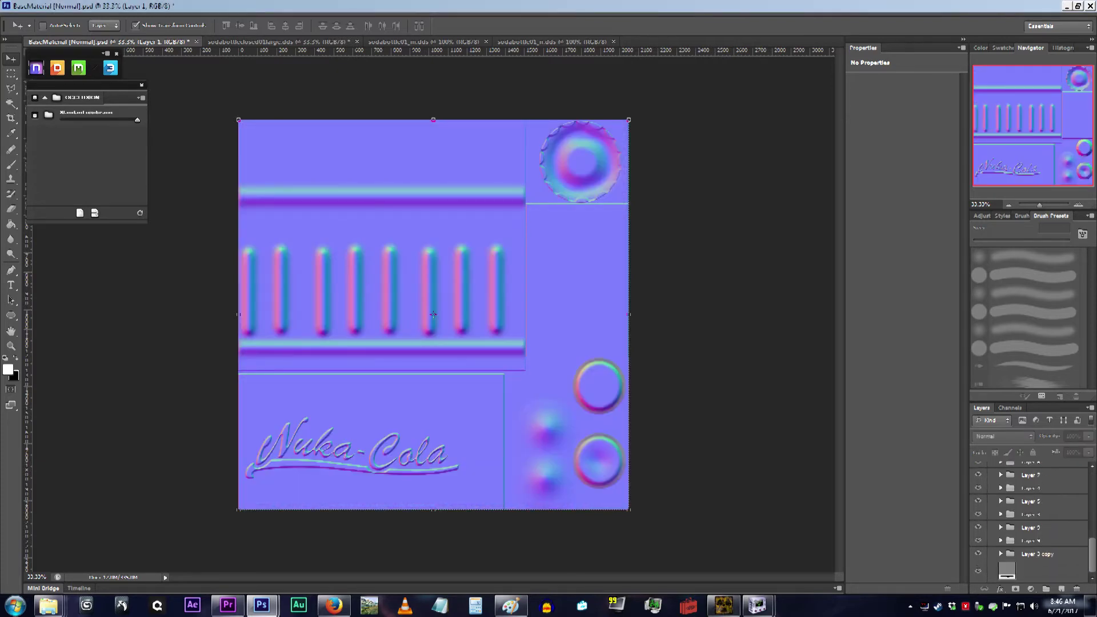
{"action": "left_click", "coordinate": [1038, 554]}
{"action": "left_click", "coordinate": [979, 554]}
{"action": "left_click", "coordinate": [979, 554]}
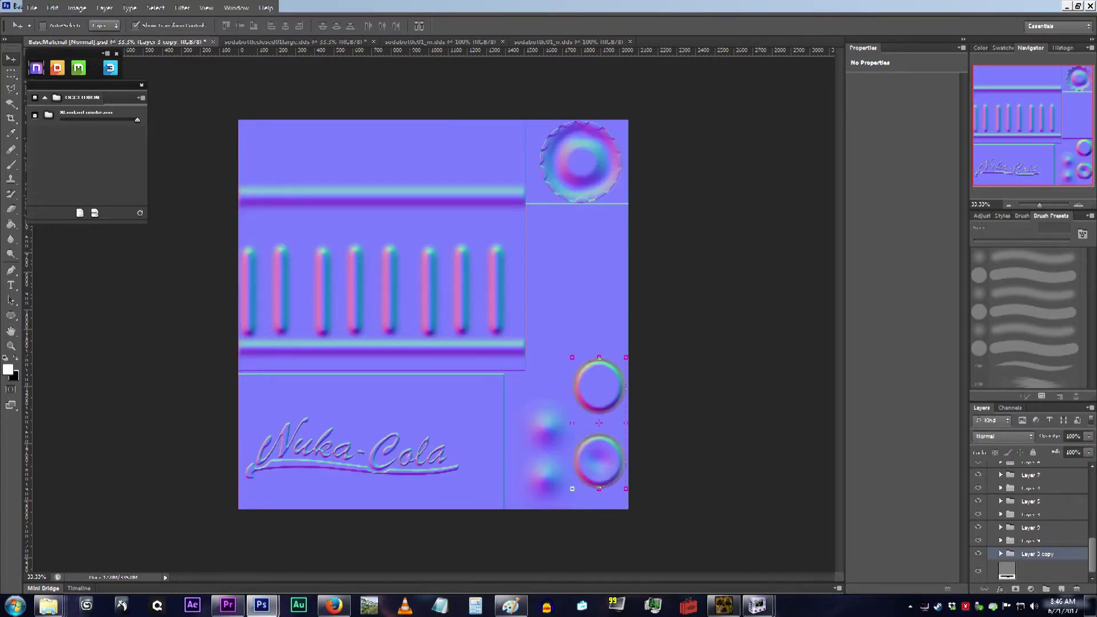
{"action": "scroll", "coordinate": [979, 537], "scroll_direction": "up", "scroll_amount": 10}
{"action": "left_click", "coordinate": [978, 518]}
{"action": "key", "text": "ctrl+alt+z"}
{"action": "scroll", "coordinate": [980, 526], "scroll_direction": "down", "scroll_amount": 10}
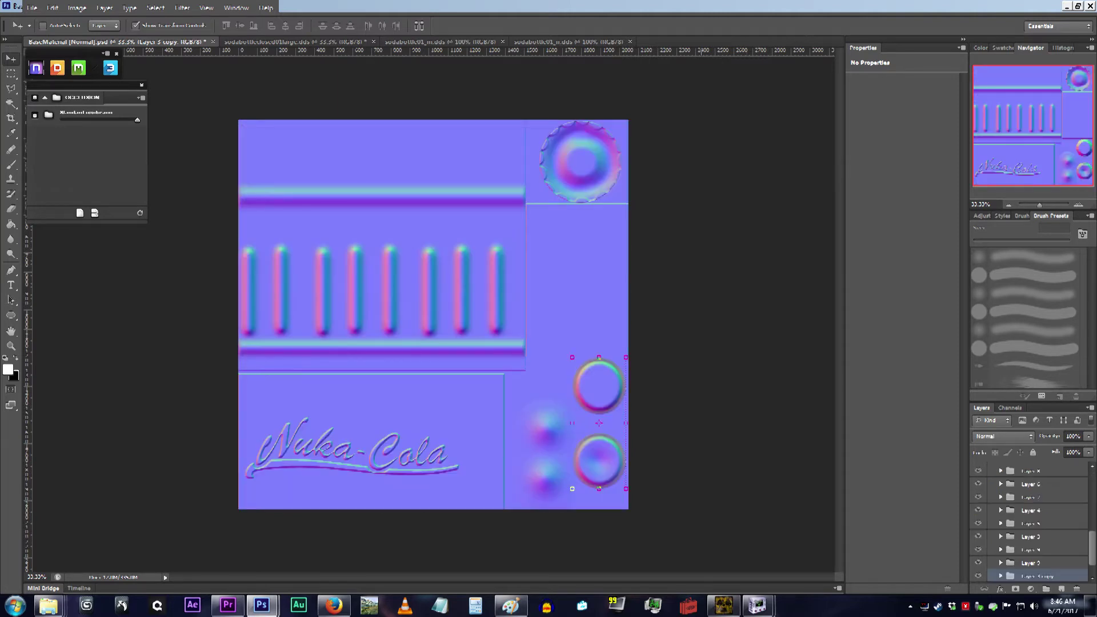
{"action": "left_click", "coordinate": [1063, 588]}
{"action": "scroll", "coordinate": [1052, 549], "scroll_direction": "down", "scroll_amount": 2}
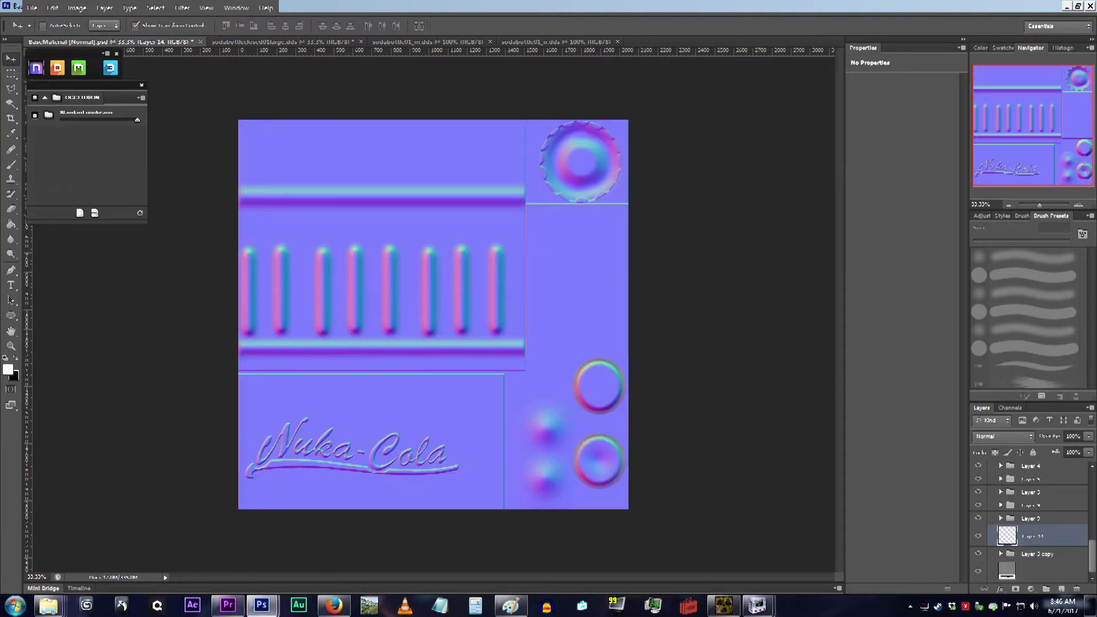
With the colour texture visible, make a rectangular marquee selection around the block containing the two round caps, reaching the canvas corner
{"action": "key", "text": "m"}
{"action": "key", "text": "ctrl+alt+z"}
{"action": "key", "text": "ctrl+alt+z"}
{"action": "key", "text": "ctrl+alt+z"}
{"action": "key", "text": "ctrl+alt+z"}
{"action": "key", "text": "ctrl+alt+z"}
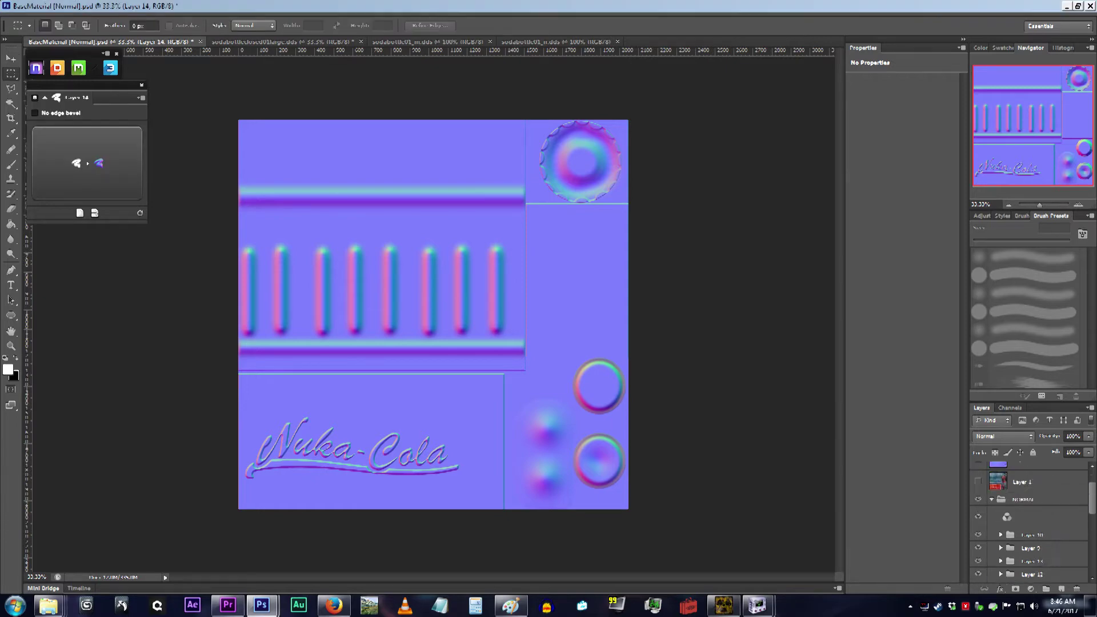
{"action": "key", "text": "ctrl+plus"}
{"action": "key", "text": "ctrl+plus"}
{"action": "key", "text": "ctrl+plus"}
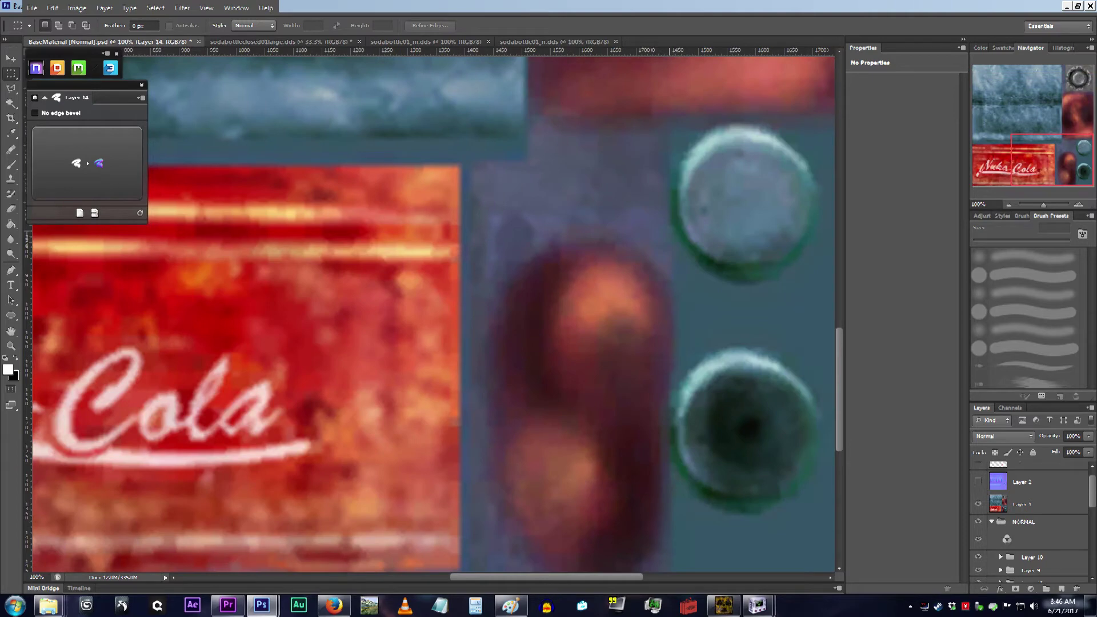
{"action": "left_click_drag", "start_coordinate": [669, 118], "coordinate": [297, 409]}
{"action": "scroll", "coordinate": [131, 263], "scroll_direction": "up", "scroll_amount": 3}
{"action": "scroll", "coordinate": [1033, 509], "scroll_direction": "up", "scroll_amount": 1}
Make the topmost layer with the red X visible and fill the selected block on it with the teal foreground colour
{"action": "left_click", "coordinate": [1038, 473]}
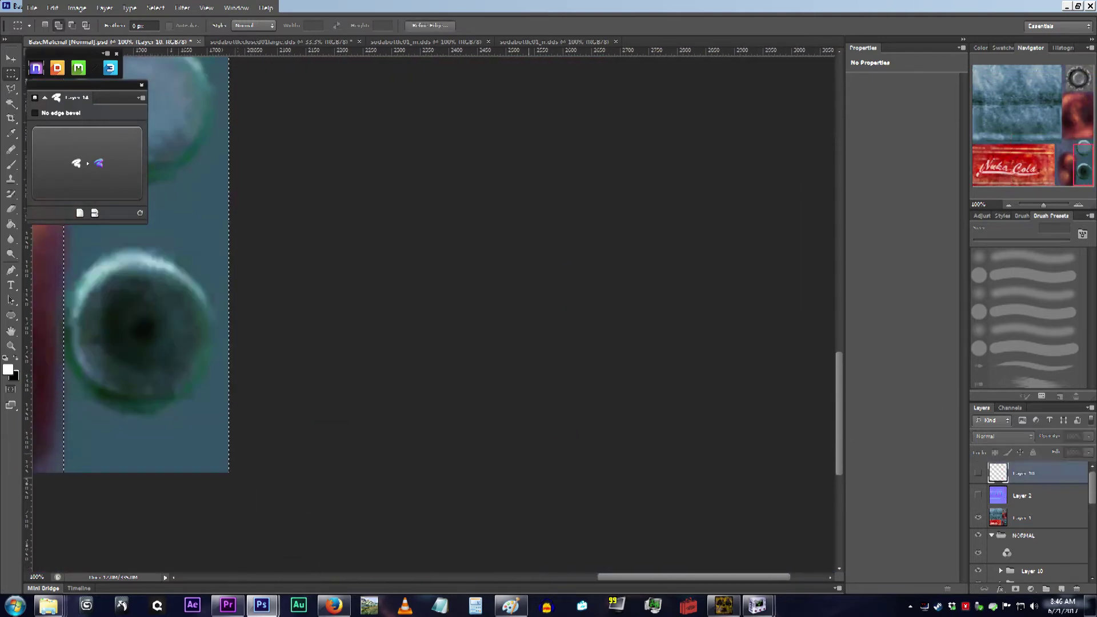
{"action": "left_click", "coordinate": [11, 224]}
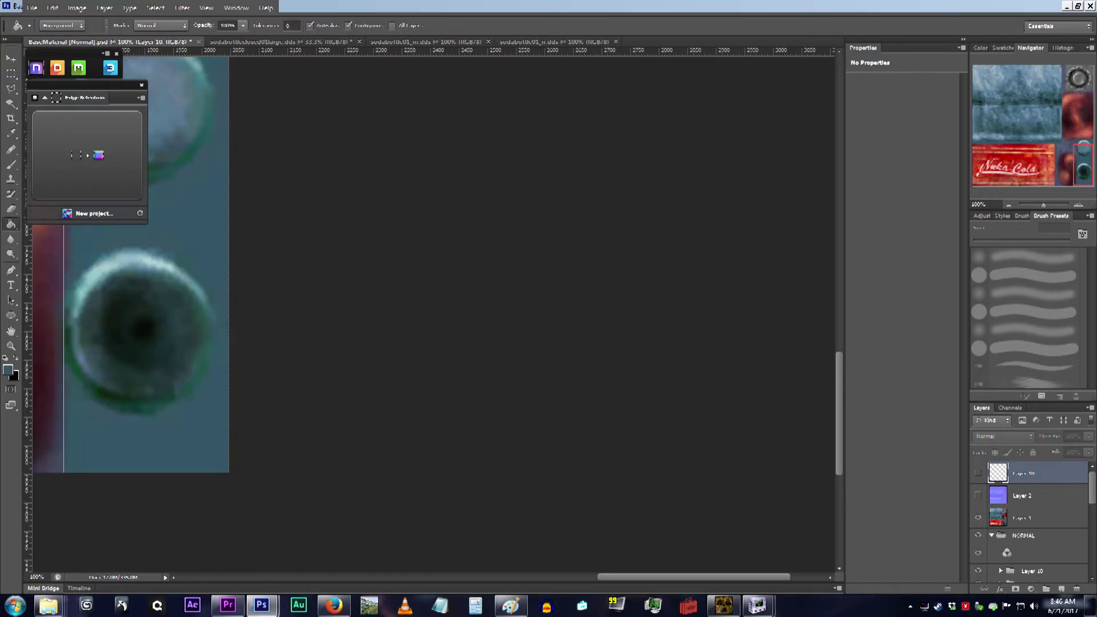
{"action": "scroll", "coordinate": [435, 263], "scroll_direction": "left", "scroll_amount": 5}
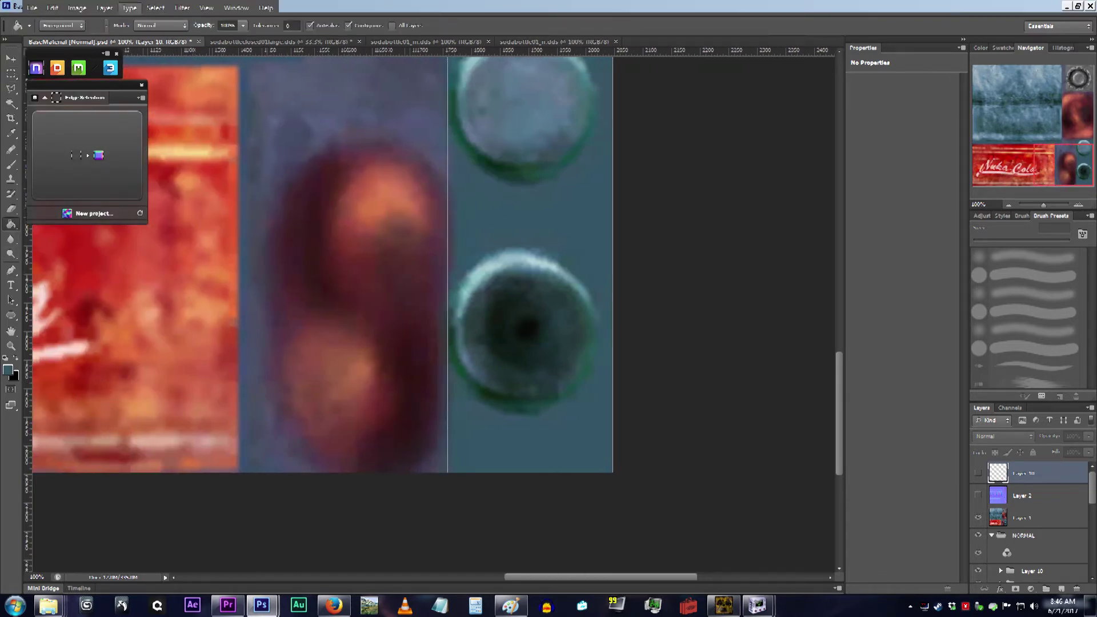
{"action": "left_click", "coordinate": [978, 473]}
{"action": "key", "text": "shift+F5"}
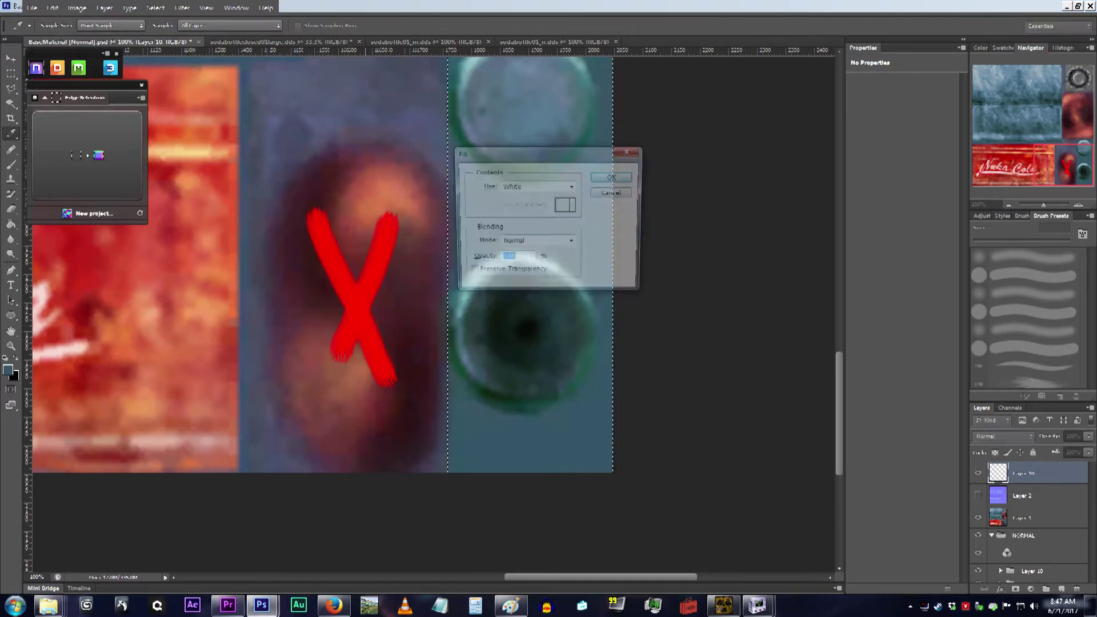
{"action": "left_click", "coordinate": [572, 187]}
{"action": "left_click", "coordinate": [529, 197]}
{"action": "key", "text": "Return"}
{"action": "key", "text": "g"}
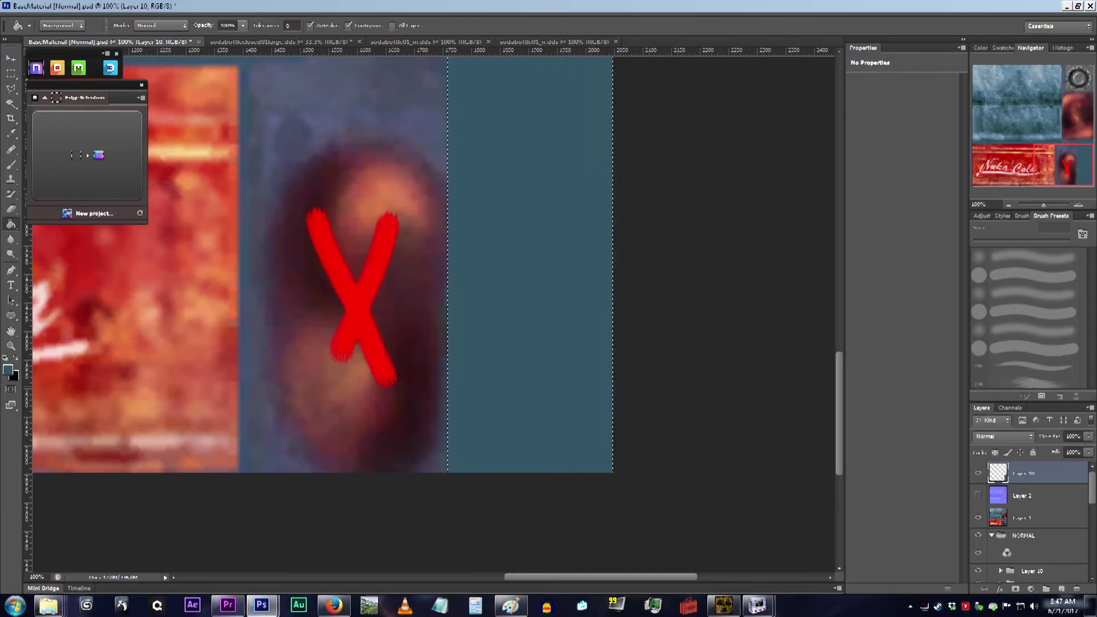
Hide the colour texture, deselect the filled block, and select the collapsed layer group of the large empty panel above it
{"action": "scroll", "coordinate": [434, 314], "scroll_direction": "up", "scroll_amount": 5}
{"action": "scroll", "coordinate": [434, 314], "scroll_direction": "up", "scroll_amount": 1}
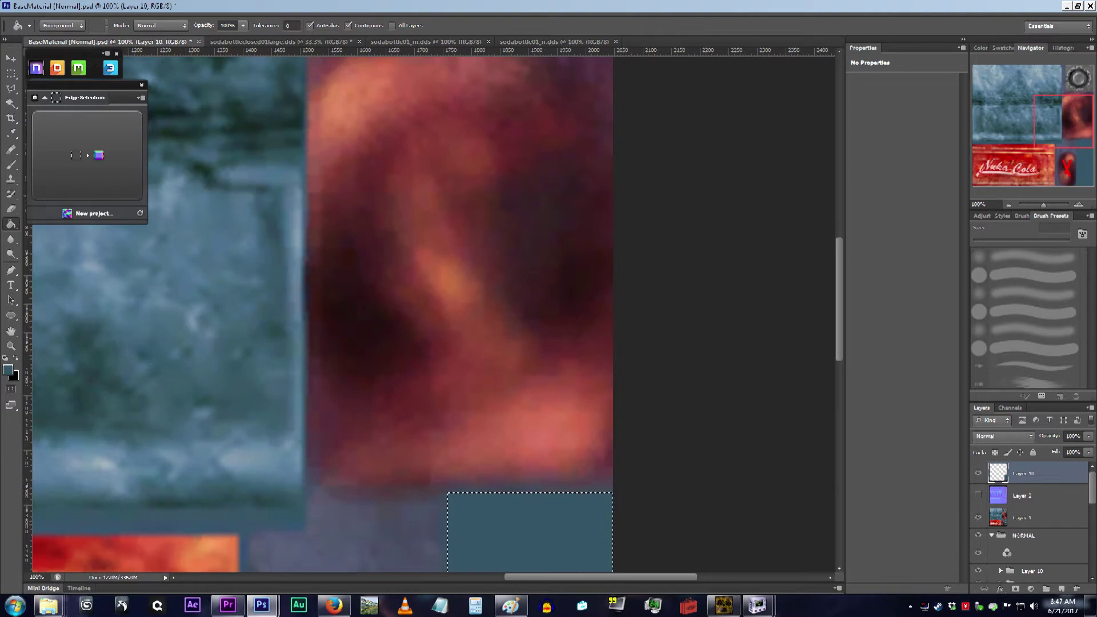
{"action": "left_click", "coordinate": [979, 518]}
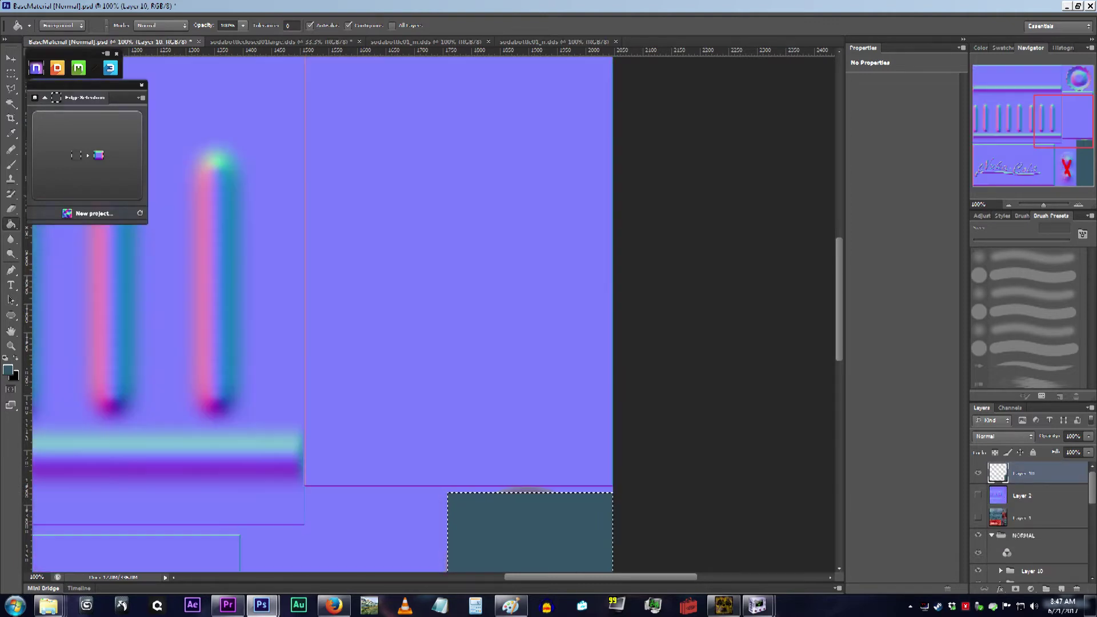
{"action": "scroll", "coordinate": [1029, 519], "scroll_direction": "down", "scroll_amount": 5}
{"action": "left_click", "coordinate": [1028, 518]}
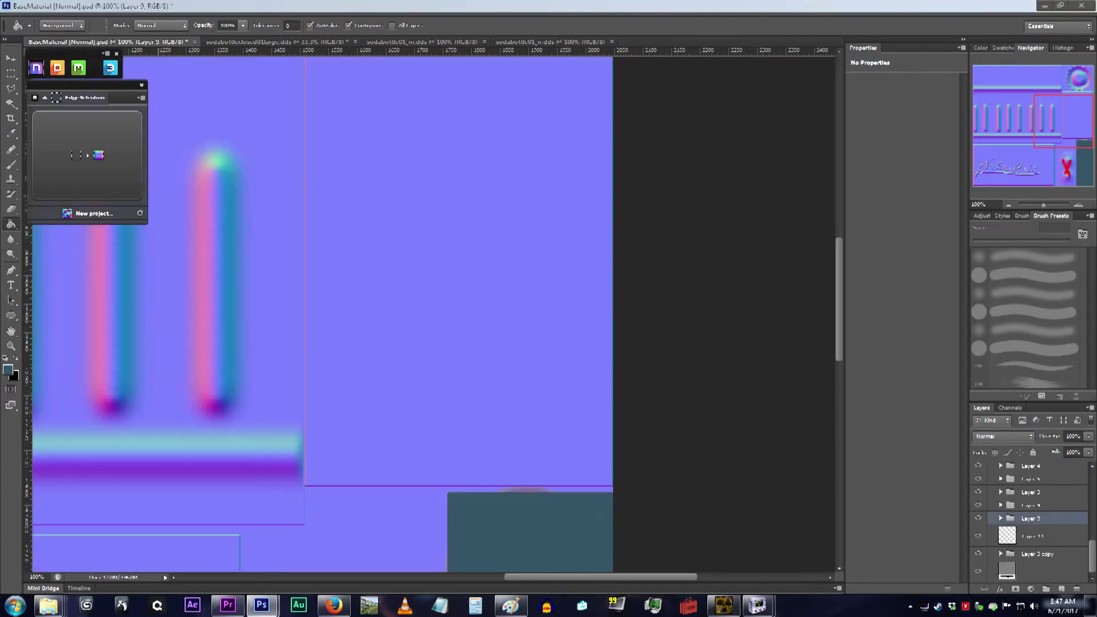
{"action": "key", "text": "v"}
{"action": "left_click", "coordinate": [431, 270], "text": "ctrl"}
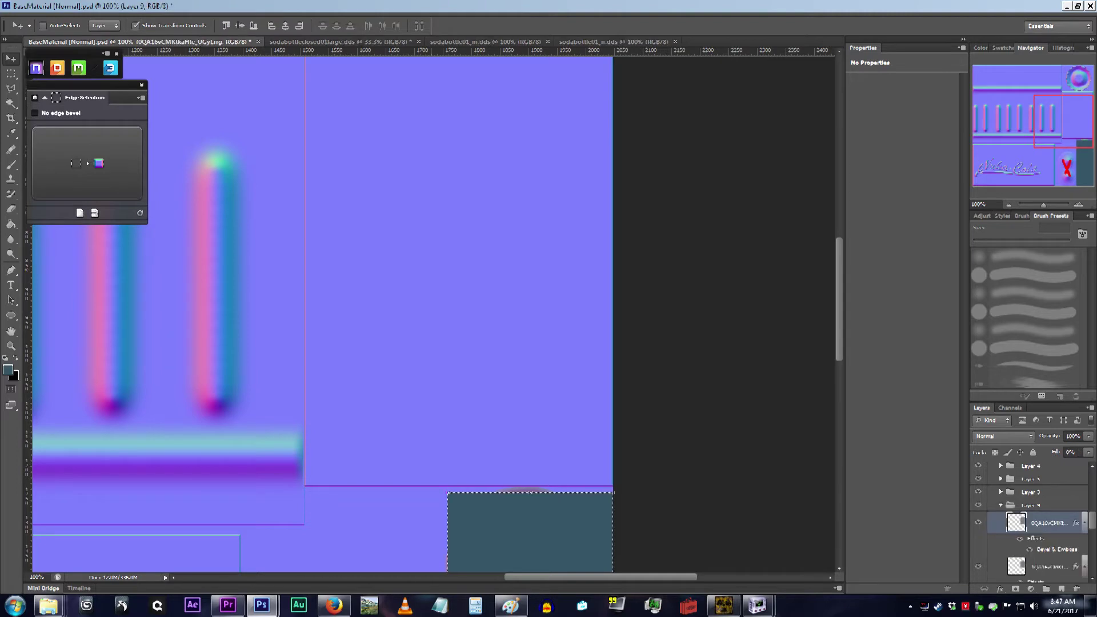
{"action": "key", "text": "ctrl+d"}
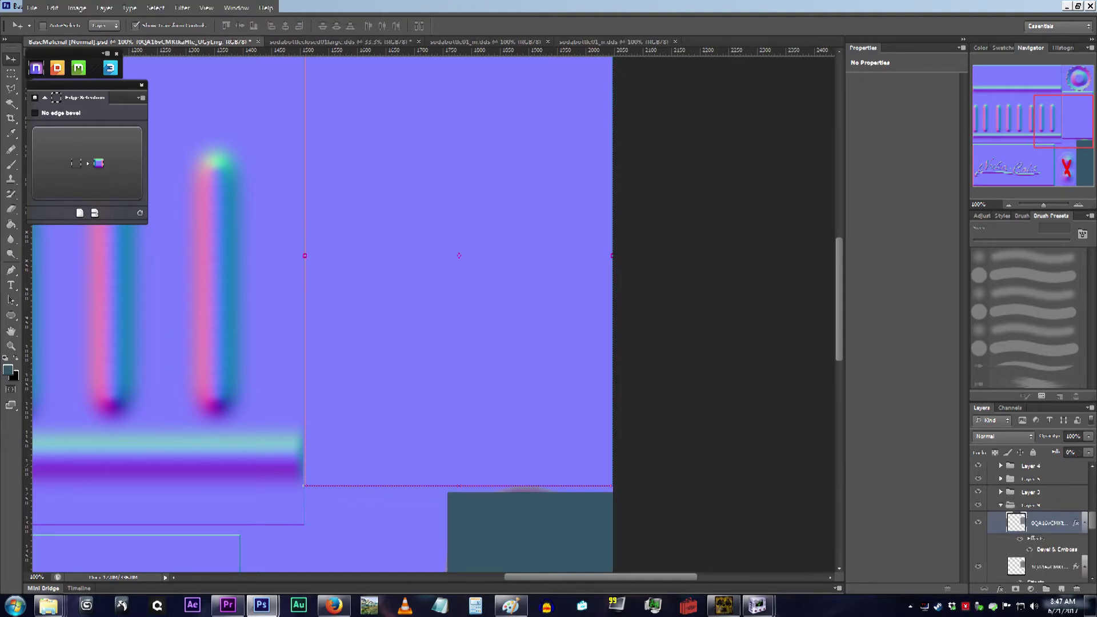
{"action": "left_click", "coordinate": [1001, 505]}
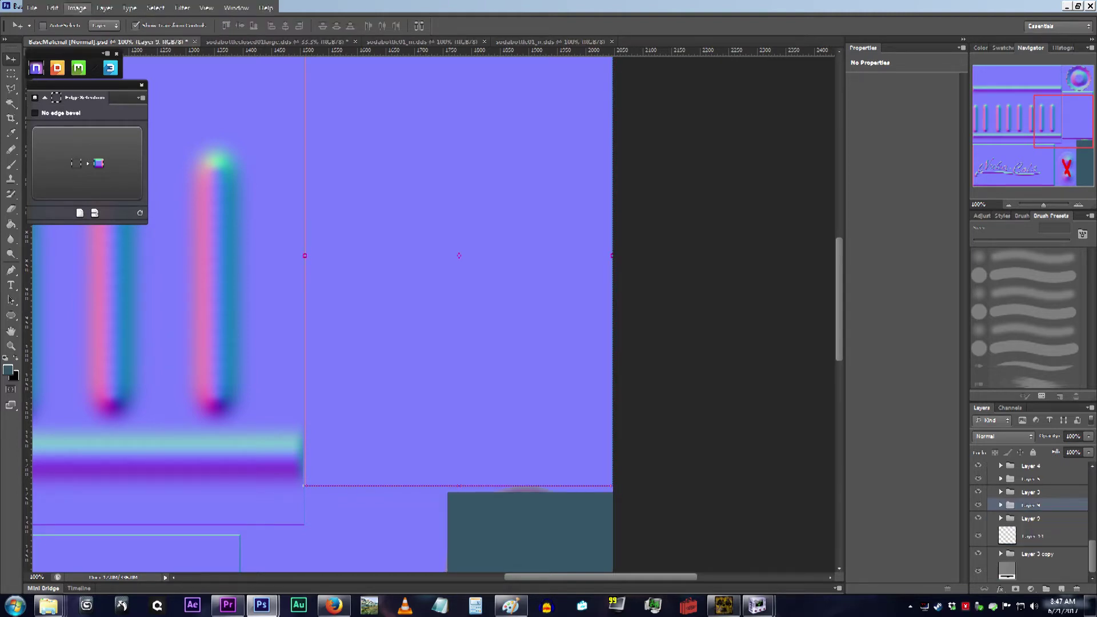
Turn the empty panel's group into a plain layer and set its lightness to +100 with a Hue/Saturation adjustment
{"action": "left_click", "coordinate": [77, 8]}
{"action": "left_click", "coordinate": [77, 8]}
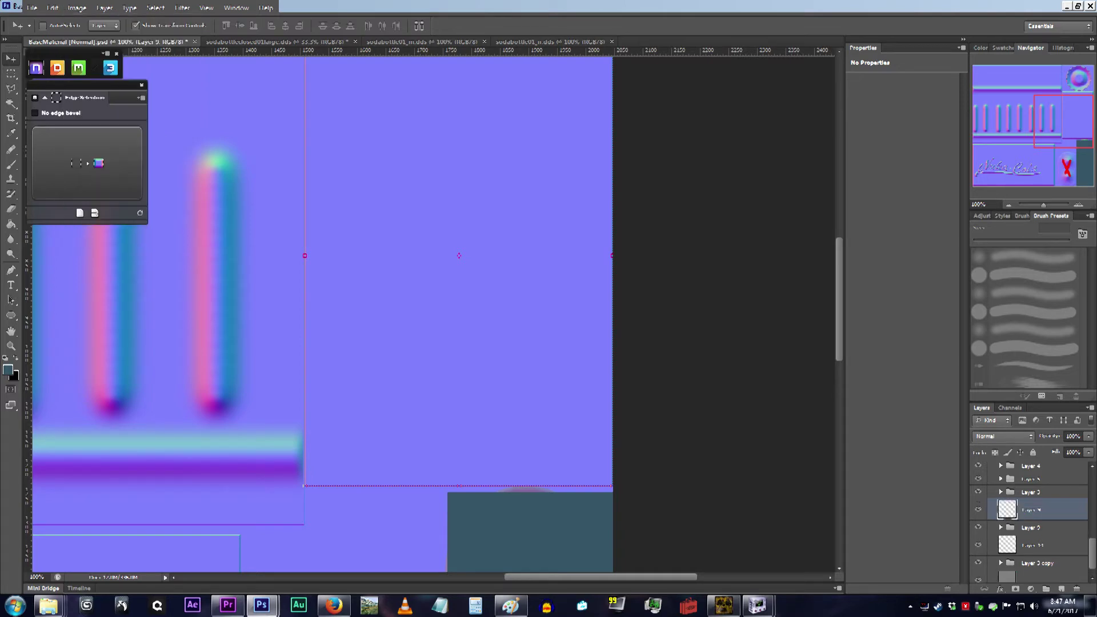
{"action": "left_click", "coordinate": [77, 7]}
{"action": "mouse_move", "coordinate": [94, 36]}
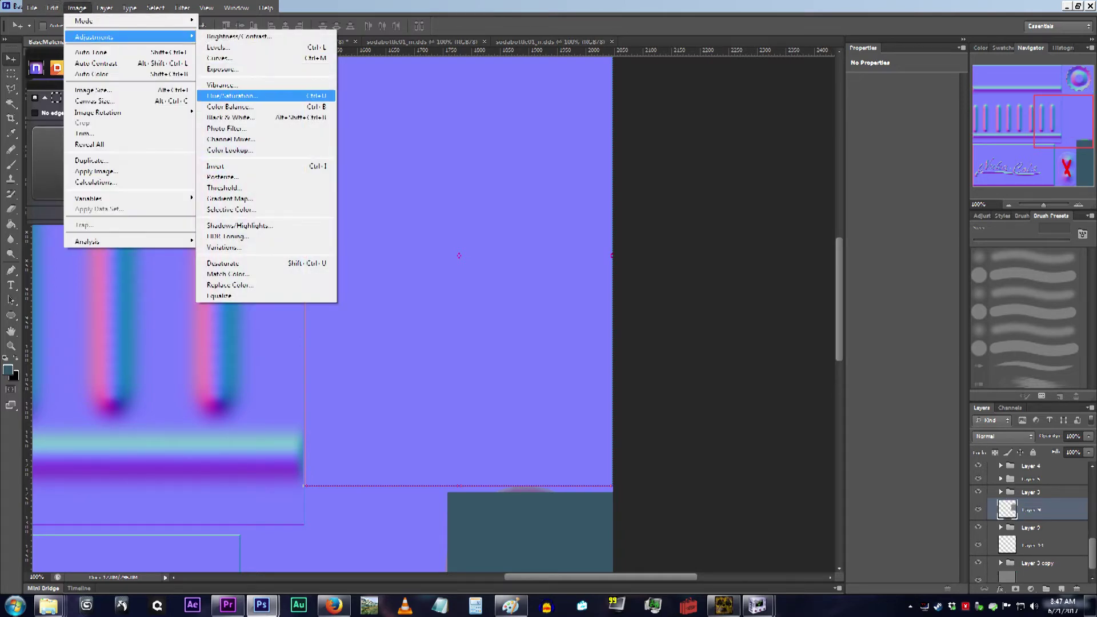
{"action": "left_click", "coordinate": [233, 96]}
{"action": "left_click_drag", "start_coordinate": [754, 276], "coordinate": [812, 275]}
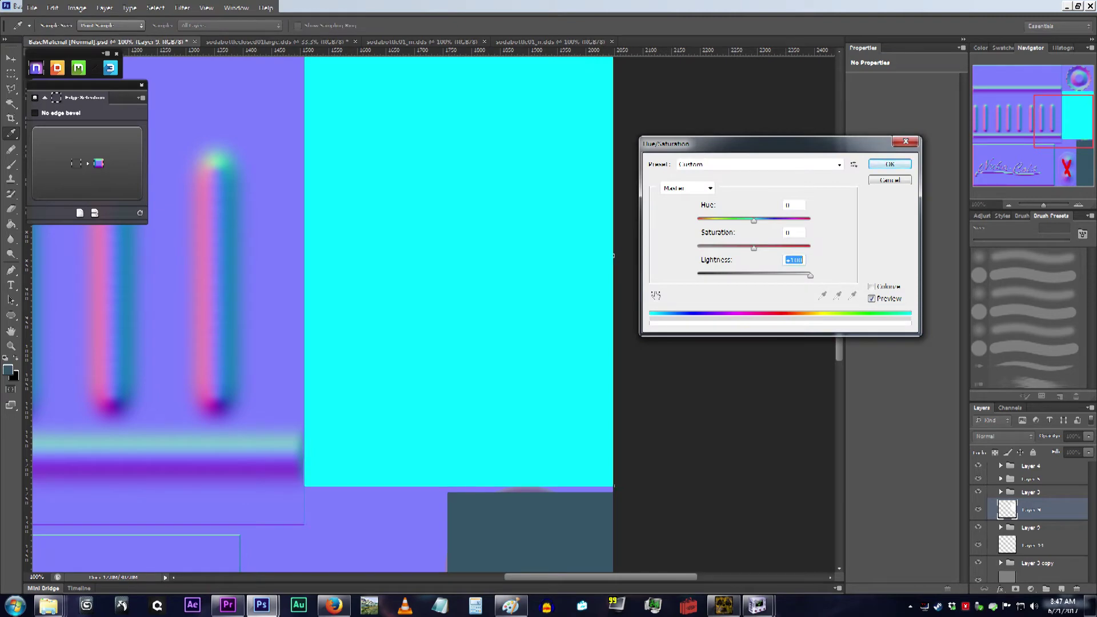
{"action": "key", "text": "Return"}
Accept the lightness adjustment and make the colour texture visible over the normal map around the red X
{"action": "key", "text": "v"}
{"action": "scroll", "coordinate": [459, 315], "scroll_direction": "up", "scroll_amount": 1}
{"action": "left_click_drag", "start_coordinate": [1064, 105], "coordinate": [1053, 166]}
{"action": "scroll", "coordinate": [1029, 515], "scroll_direction": "up", "scroll_amount": 10}
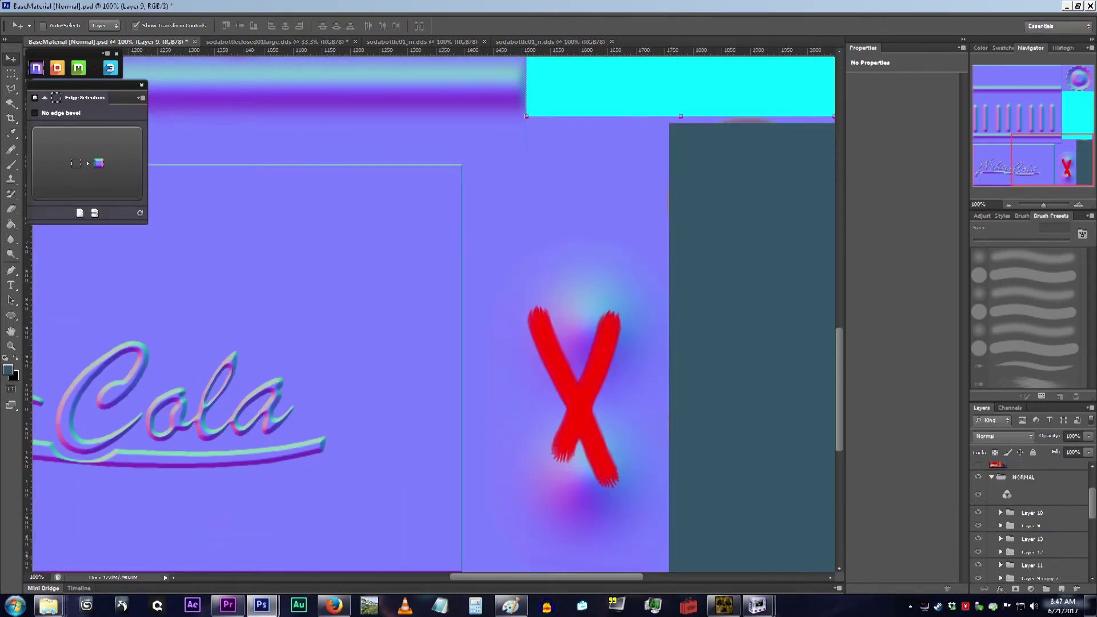
{"action": "left_click", "coordinate": [978, 496]}
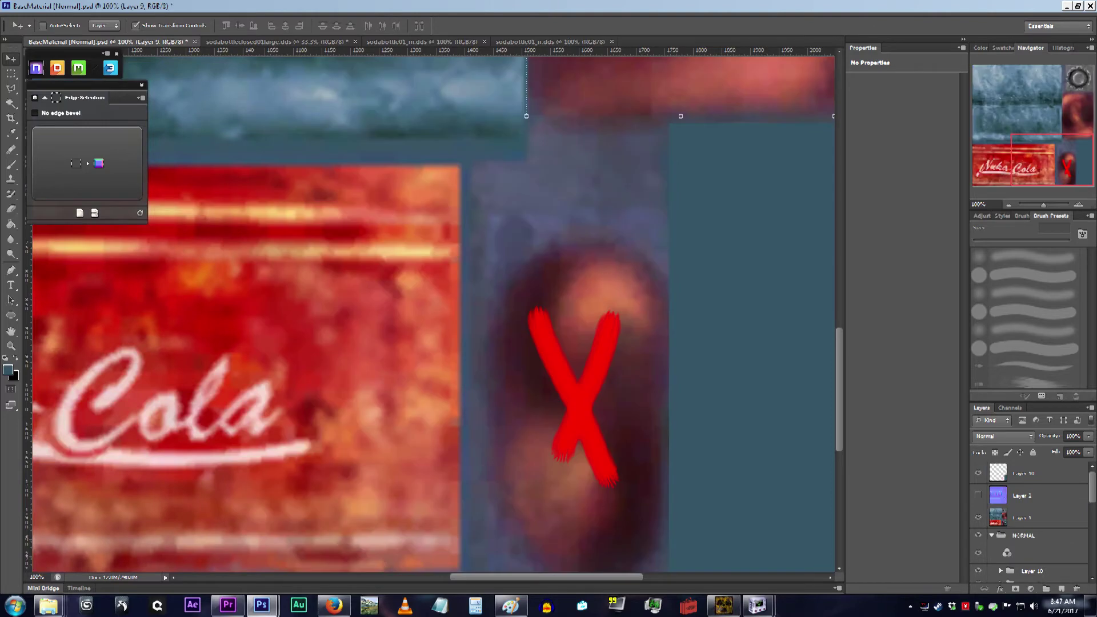
{"action": "left_click", "coordinate": [979, 517]}
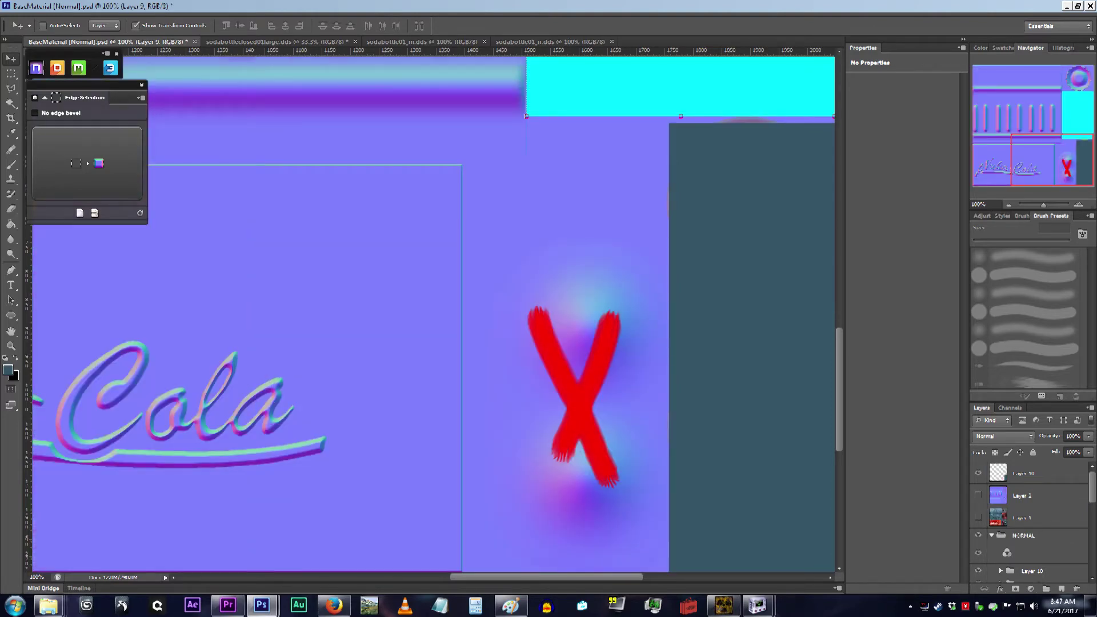
{"action": "scroll", "coordinate": [1029, 515], "scroll_direction": "down", "scroll_amount": 10}
{"action": "scroll", "coordinate": [1029, 514], "scroll_direction": "up", "scroll_amount": 10}
{"action": "left_click", "coordinate": [978, 518]}
Make an L-shaped marquee selection around the strip with the red X, between the label and the teal block
{"action": "left_click", "coordinate": [11, 74]}
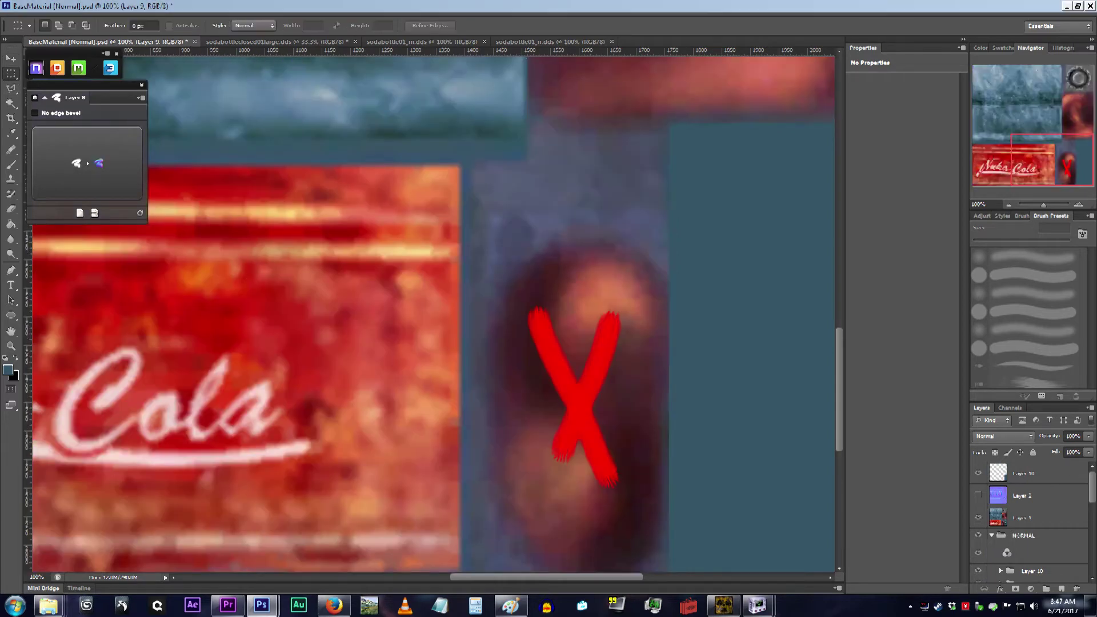
{"action": "left_click_drag", "start_coordinate": [527, 120], "coordinate": [667, 163]}
{"action": "left_click_drag", "start_coordinate": [469, 162], "coordinate": [669, 455]}
{"action": "scroll", "coordinate": [668, 446], "scroll_direction": "up", "scroll_amount": 10}
{"action": "scroll", "coordinate": [668, 416], "scroll_direction": "up", "scroll_amount": 4}
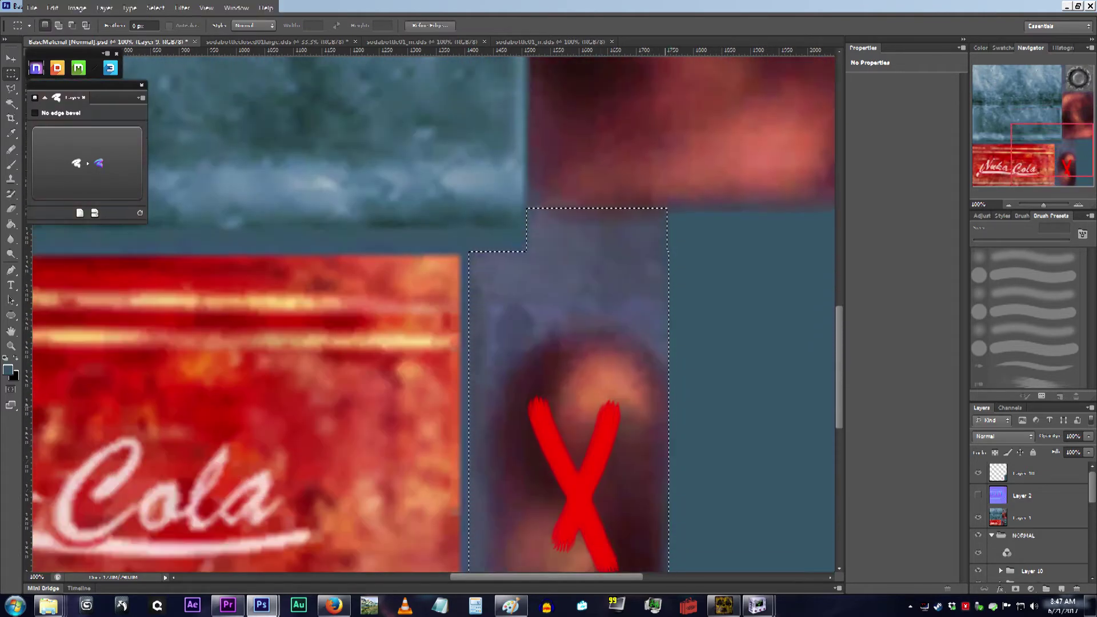
Sample a coral red from the texture as foreground colour and fill the selected strip with it on the topmost layer
{"action": "left_click", "coordinate": [11, 224]}
{"action": "key", "text": "alt"}
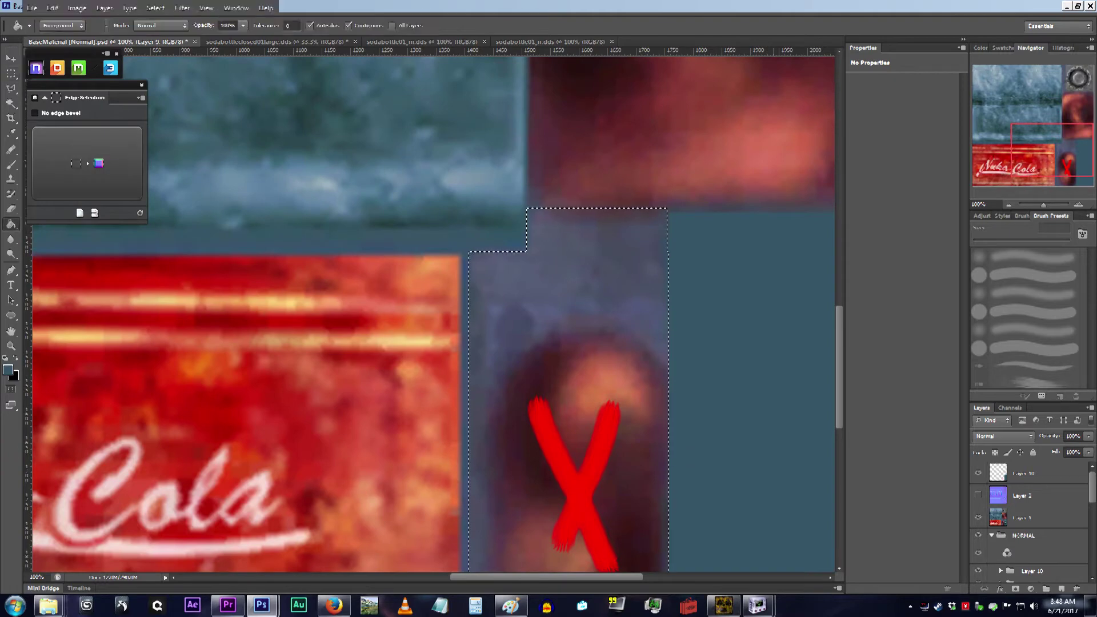
{"action": "left_click", "coordinate": [1037, 473]}
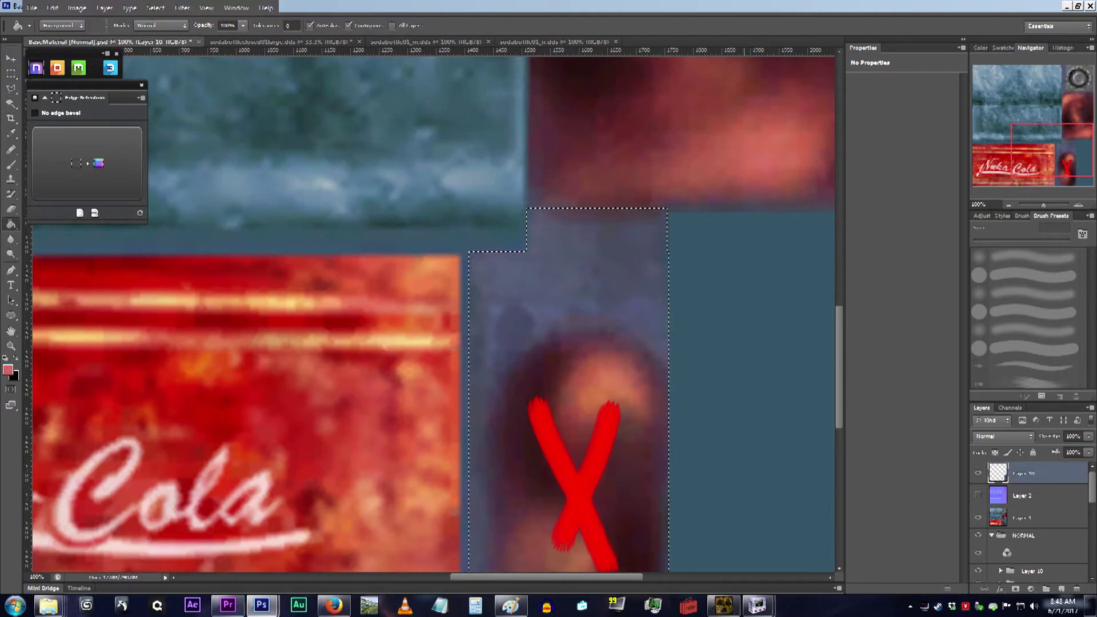
{"action": "key", "text": "shift+F5"}
{"action": "key", "text": "Return"}
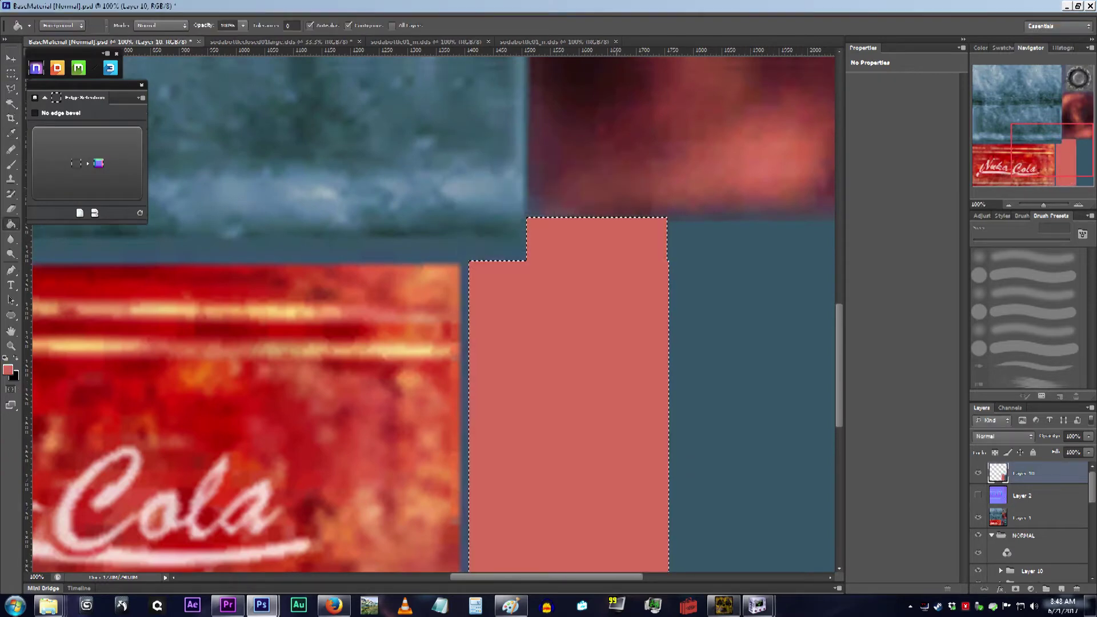
Move the white panel's layer to the top of the layer stack and fill the panel with the coral foreground colour
{"action": "scroll", "coordinate": [549, 315], "scroll_direction": "up", "scroll_amount": 7}
{"action": "scroll", "coordinate": [1037, 523], "scroll_direction": "down", "scroll_amount": 6}
{"action": "scroll", "coordinate": [1037, 523], "scroll_direction": "up", "scroll_amount": 3}
{"action": "scroll", "coordinate": [1037, 523], "scroll_direction": "down", "scroll_amount": 2}
{"action": "mouse_move", "coordinate": [1036, 522]}
{"action": "left_mouse_down"}
{"action": "mouse_move", "coordinate": [1037, 320]}
{"action": "mouse_move", "coordinate": [1038, 465]}
{"action": "left_mouse_up"}
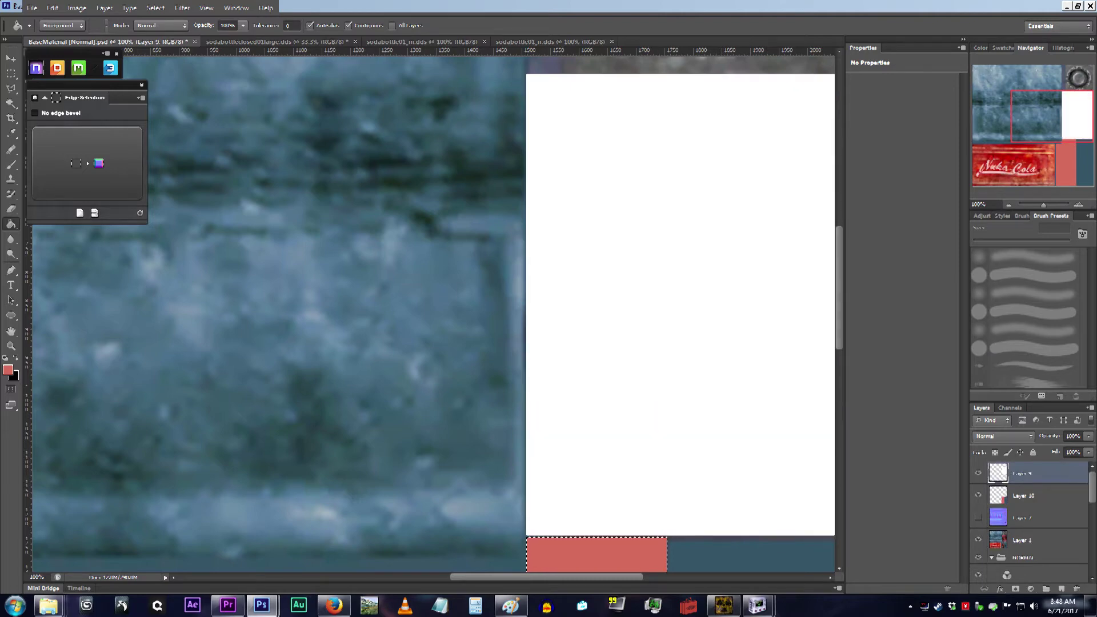
{"action": "left_click", "coordinate": [744, 366]}
{"action": "scroll", "coordinate": [715, 365], "scroll_direction": "down", "scroll_amount": 1}
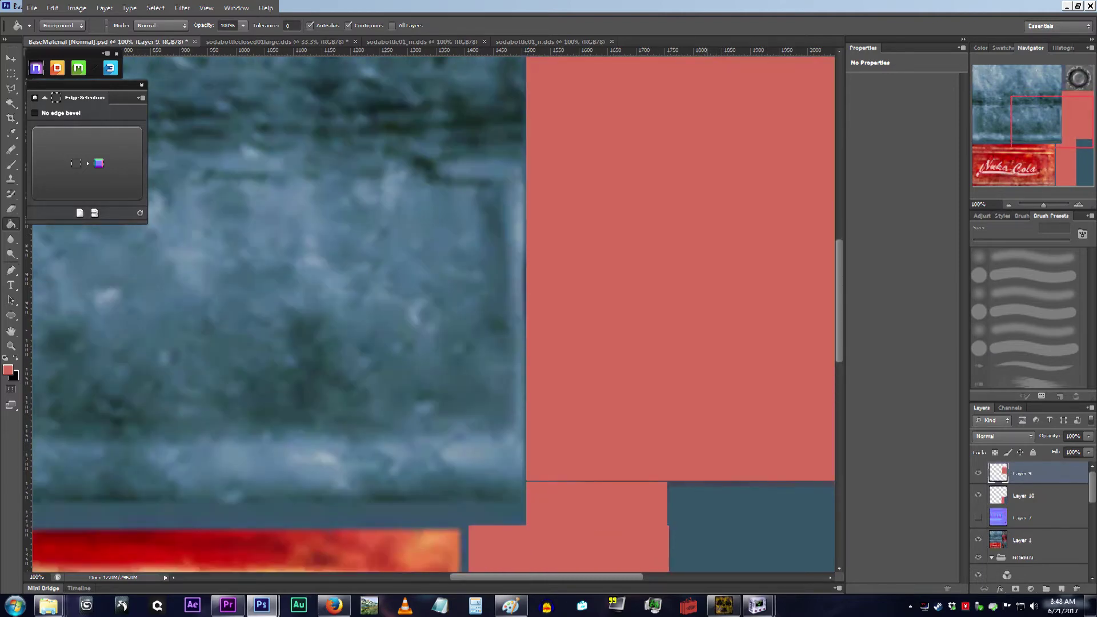
Make a rectangular marquee selection around the bottle cap block, from the canvas's top edge down to the coral panel
{"action": "scroll", "coordinate": [429, 315], "scroll_direction": "down", "scroll_amount": 2}
{"action": "scroll", "coordinate": [429, 315], "scroll_direction": "down", "scroll_amount": 12}
{"action": "scroll", "coordinate": [428, 315], "scroll_direction": "down", "scroll_amount": 1}
{"action": "scroll", "coordinate": [429, 314], "scroll_direction": "right", "scroll_amount": 7}
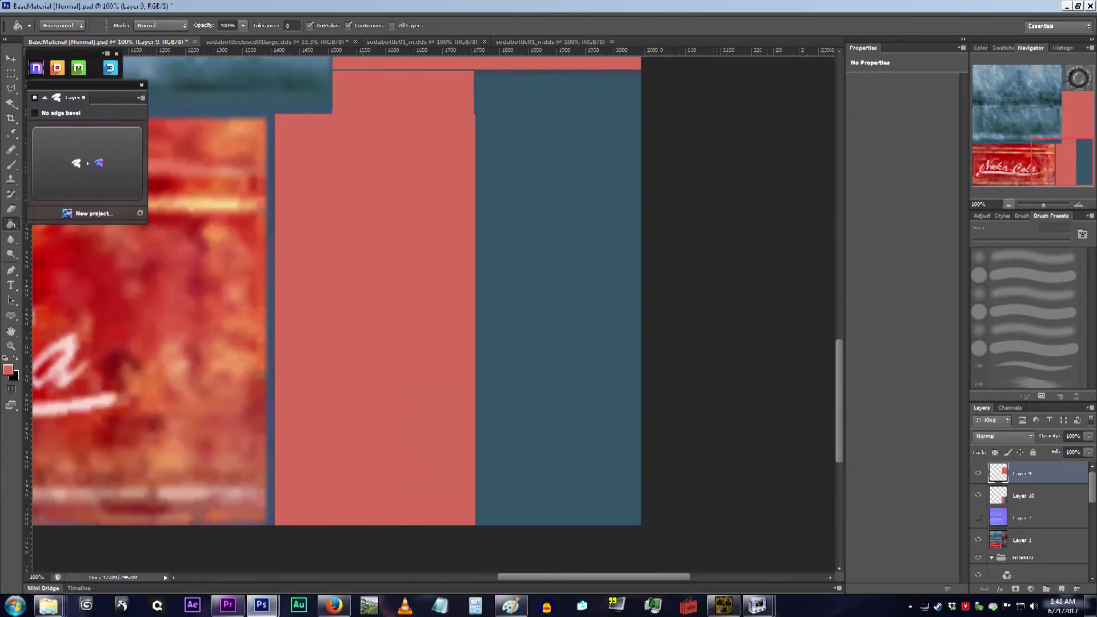
{"action": "scroll", "coordinate": [434, 314], "scroll_direction": "down", "scroll_amount": 2}
{"action": "scroll", "coordinate": [434, 314], "scroll_direction": "up", "scroll_amount": 6}
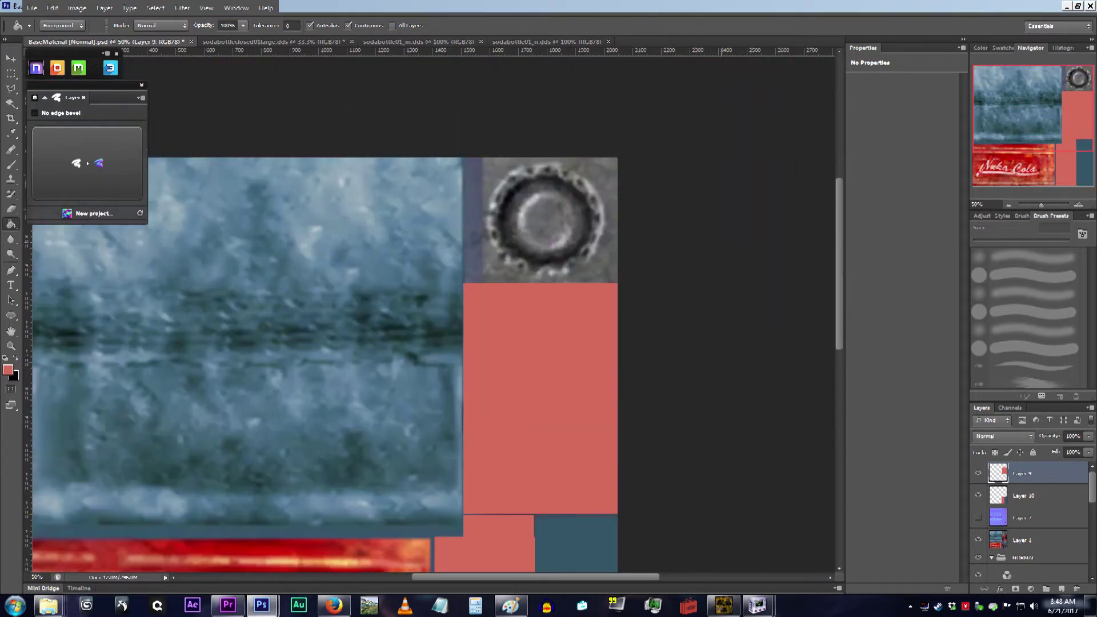
{"action": "key", "text": "m"}
{"action": "left_click_drag", "start_coordinate": [484, 158], "coordinate": [637, 282]}
{"action": "key", "text": "alt"}
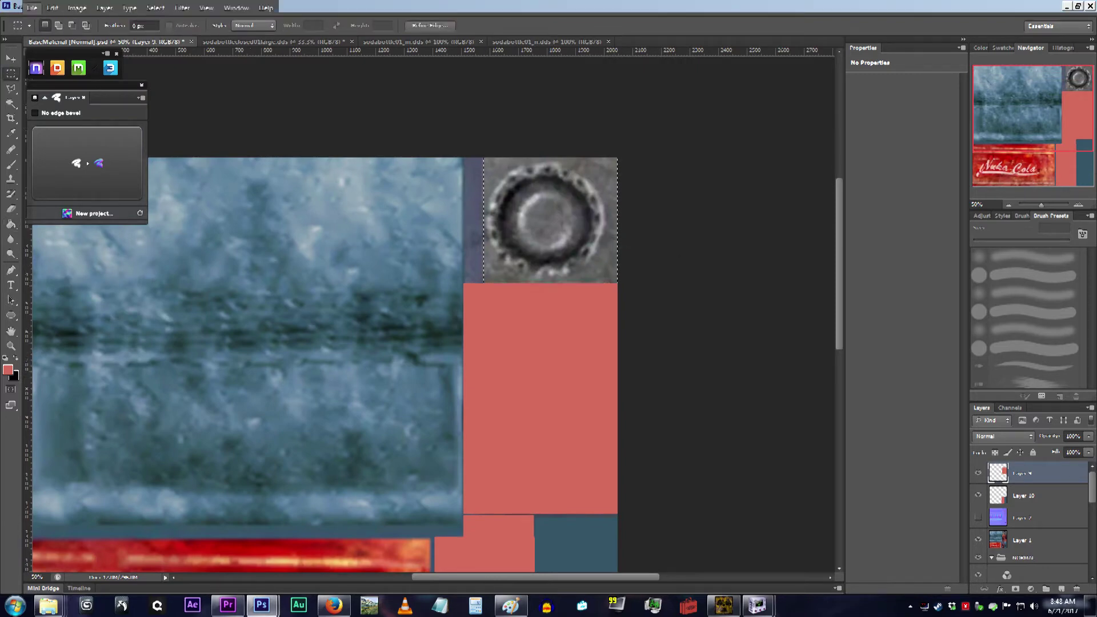
{"action": "left_click_drag", "start_coordinate": [478, 233], "coordinate": [704, 295]}
Fill the selected bottle cap block with 50% gray
{"action": "key", "text": "shift+F5"}
{"action": "left_click", "coordinate": [573, 187]}
{"action": "left_click", "coordinate": [538, 281]}
{"action": "left_click", "coordinate": [614, 177]}
{"action": "key", "text": "Return"}
Select the large blue metal panel with a rectangular marquee and fill it with a custom turquoise colour
{"action": "left_click_drag", "start_coordinate": [536, 577], "coordinate": [475, 577]}
{"action": "left_click_drag", "start_coordinate": [225, 157], "coordinate": [656, 524]}
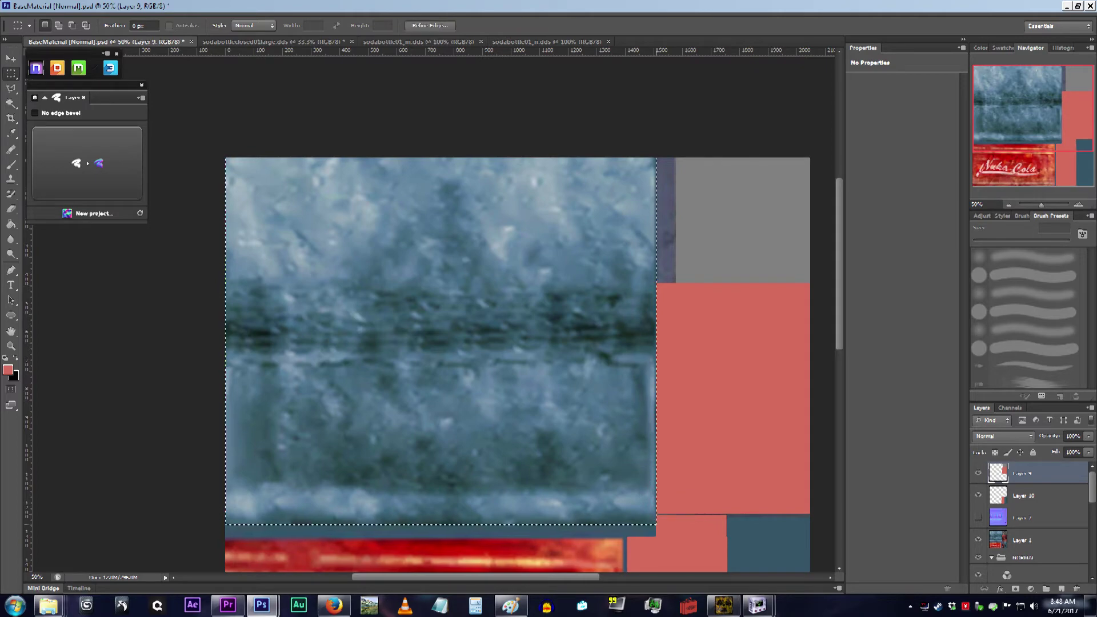
{"action": "key", "text": "shift+F5"}
{"action": "left_click", "coordinate": [571, 186]}
{"action": "left_click", "coordinate": [543, 216]}
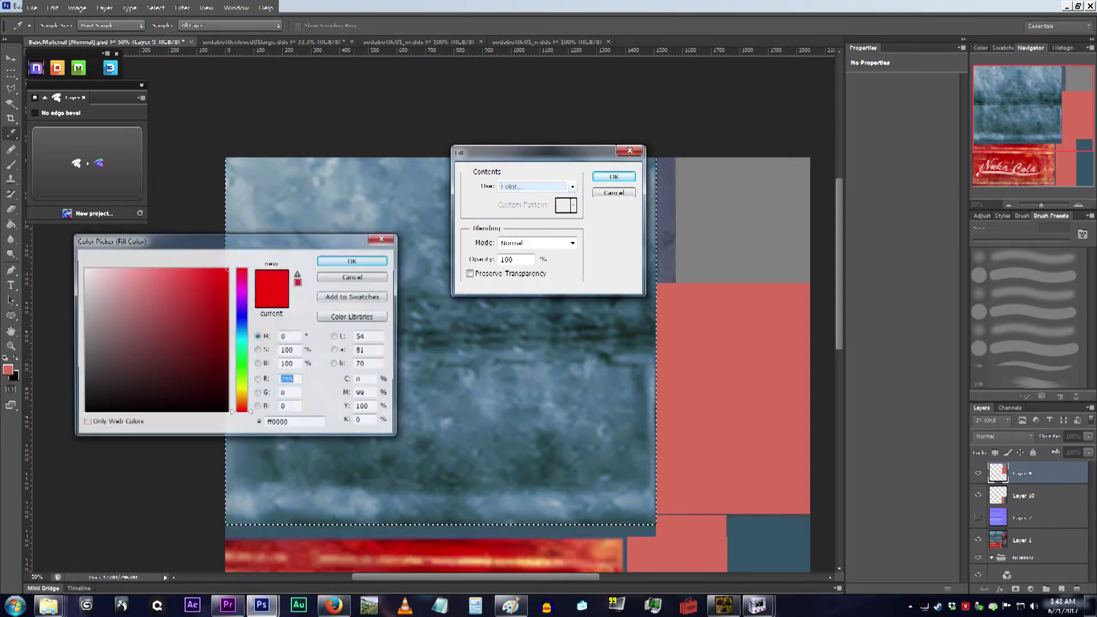
{"action": "left_click", "coordinate": [243, 339]}
{"action": "left_click_drag", "start_coordinate": [218, 282], "coordinate": [222, 309]}
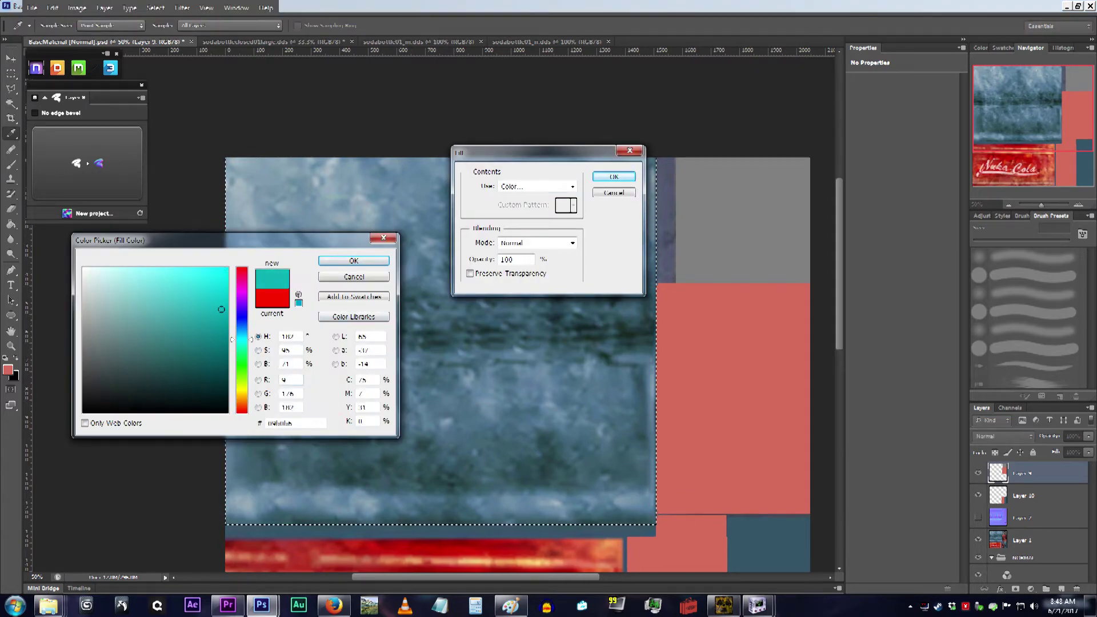
{"action": "key", "text": "Return"}
{"action": "key", "text": "Return"}
Deselect the turquoise panel and hide the colour texture to expose the label's normal map
{"action": "scroll", "coordinate": [517, 315], "scroll_direction": "down", "scroll_amount": 5}
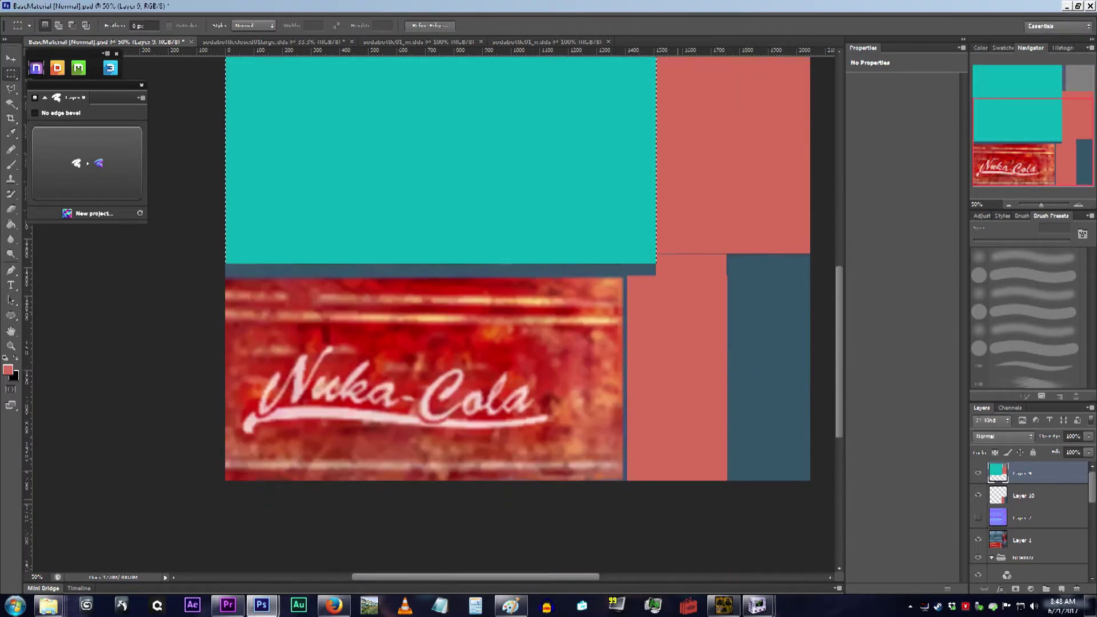
{"action": "scroll", "coordinate": [1029, 520], "scroll_direction": "down", "scroll_amount": 5}
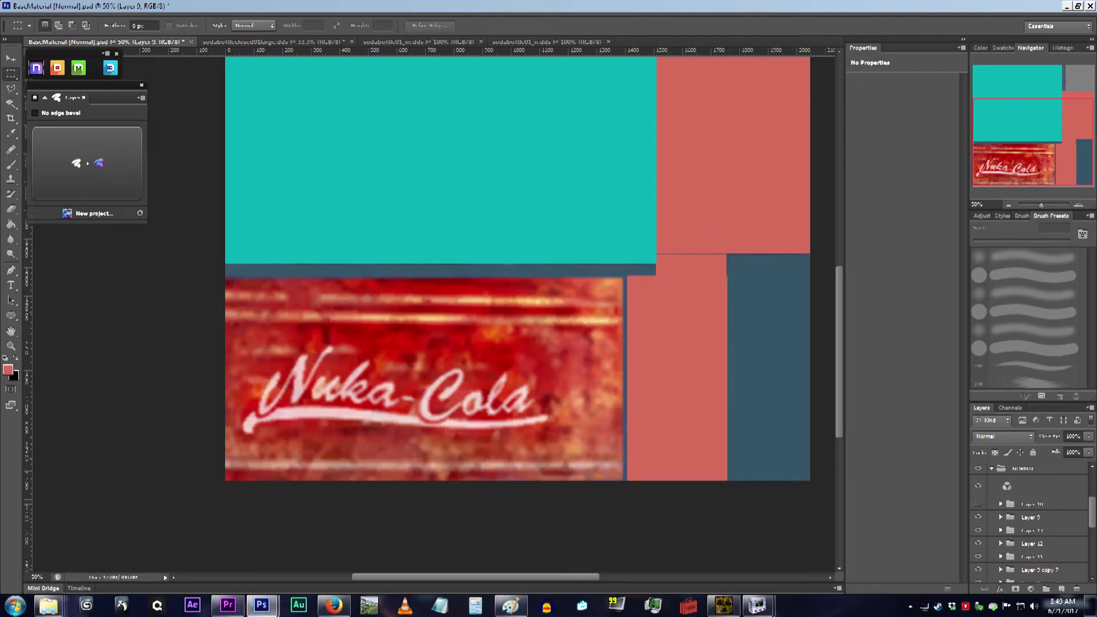
{"action": "scroll", "coordinate": [1029, 520], "scroll_direction": "up", "scroll_amount": 3}
{"action": "left_click", "coordinate": [978, 496]}
{"action": "scroll", "coordinate": [1029, 520], "scroll_direction": "down", "scroll_amount": 2}
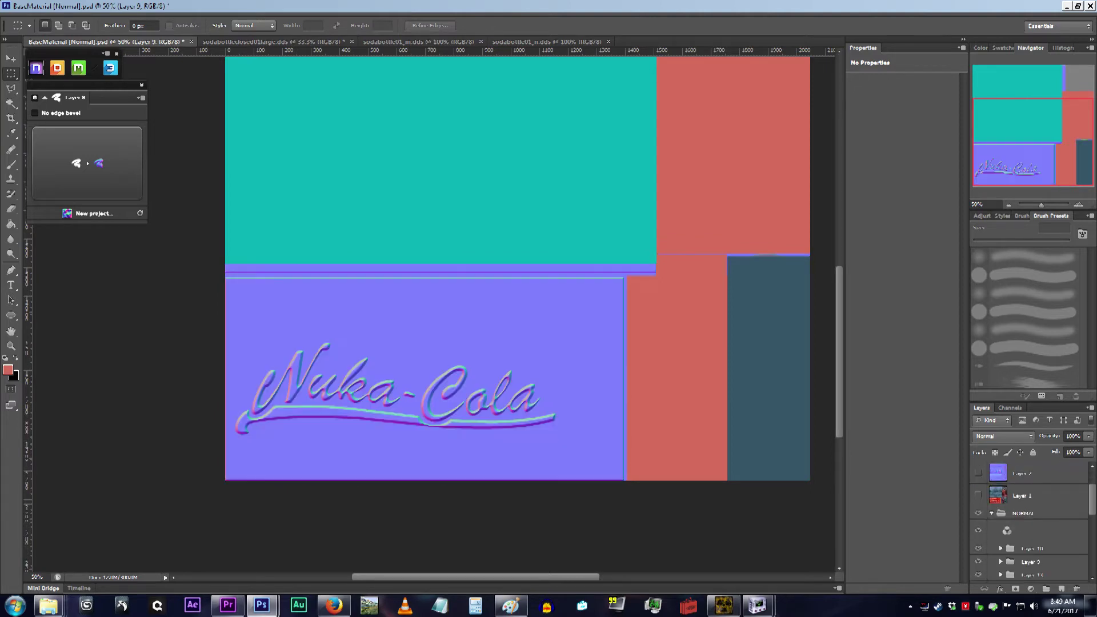
{"action": "scroll", "coordinate": [1029, 520], "scroll_direction": "down", "scroll_amount": 1}
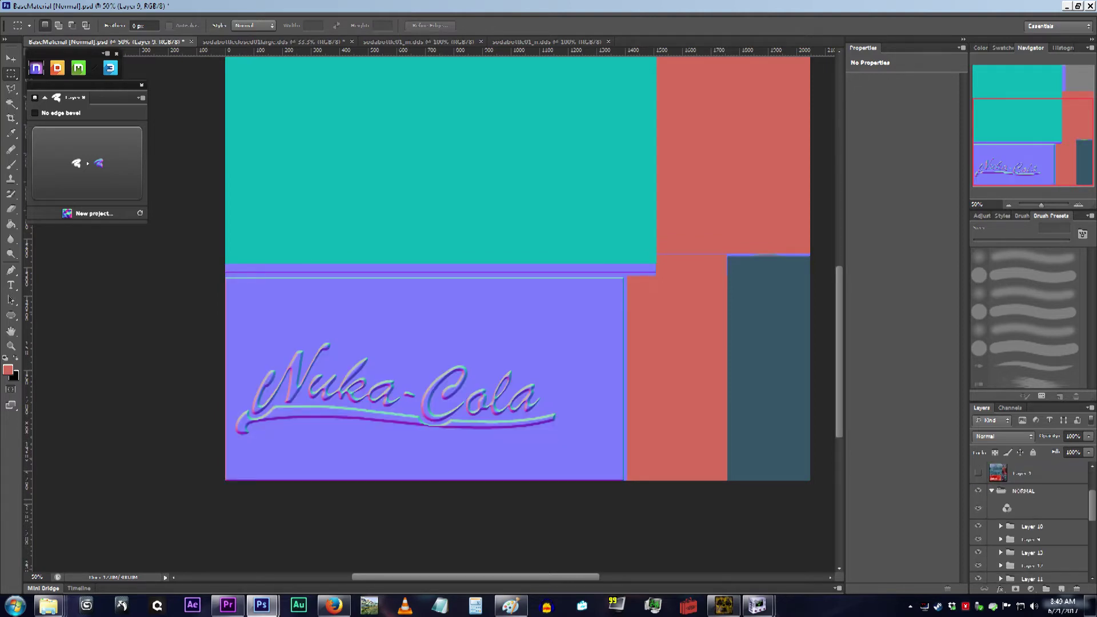
Try to set the Nuka-Cola lettering's lightness to +100 with a Hue/Saturation adjustment on its nDo bevel layer
{"action": "left_click", "coordinate": [11, 58]}
{"action": "left_click", "coordinate": [366, 385], "text": "ctrl"}
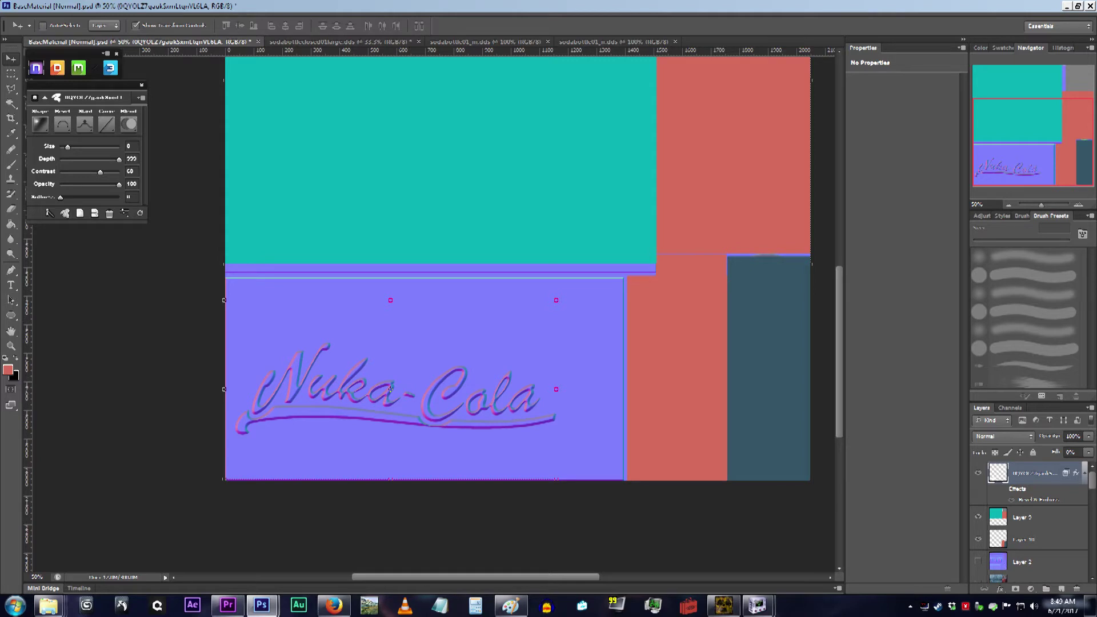
{"action": "left_click", "coordinate": [77, 7]}
{"action": "mouse_move", "coordinate": [94, 37]}
{"action": "left_click", "coordinate": [228, 95]}
{"action": "left_click_drag", "start_coordinate": [755, 276], "coordinate": [810, 276]}
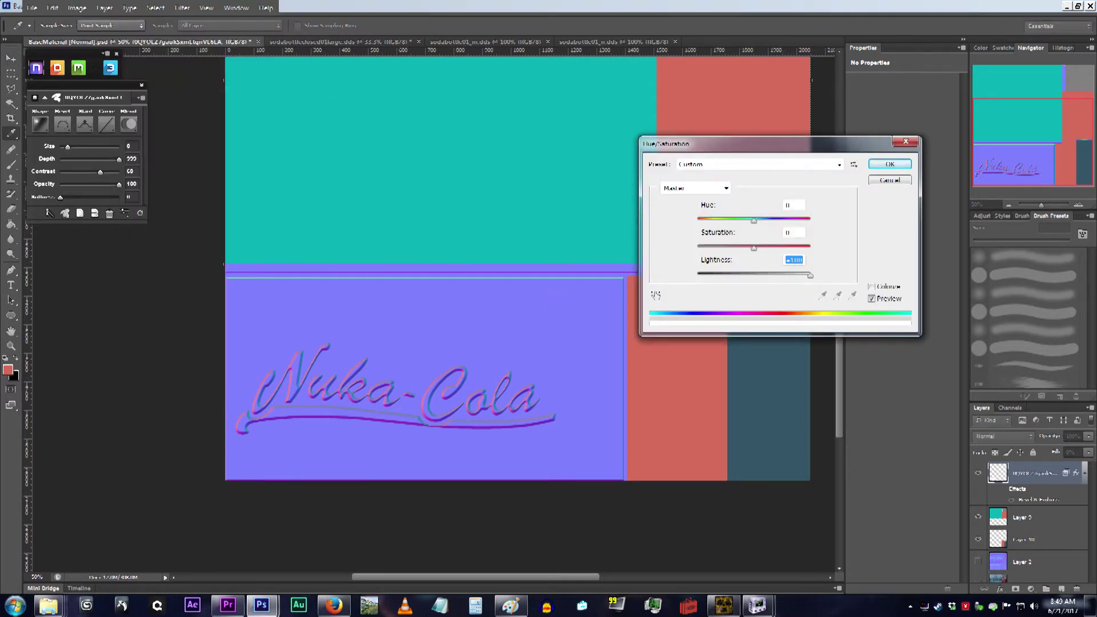
{"action": "key", "text": "Return"}
{"action": "key", "text": "v"}
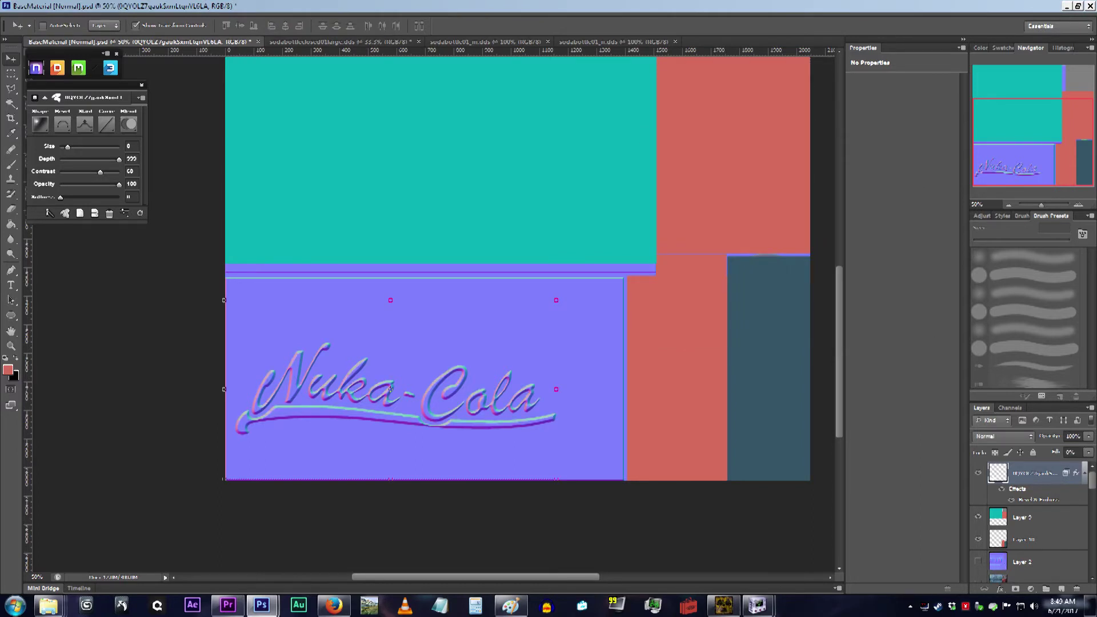
Turn the Nuka-Cola lettering's group into a plain layer and set its lightness to +100 with a Hue/Saturation adjustment
{"action": "left_click", "coordinate": [517, 80], "text": "ctrl"}
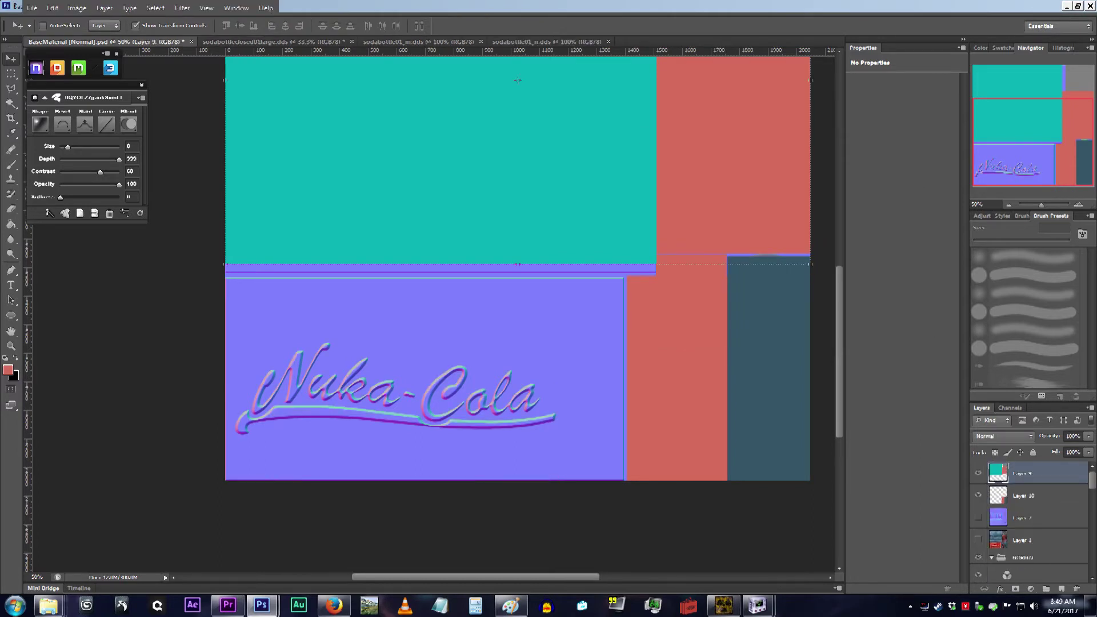
{"action": "left_click", "coordinate": [390, 389], "text": "ctrl"}
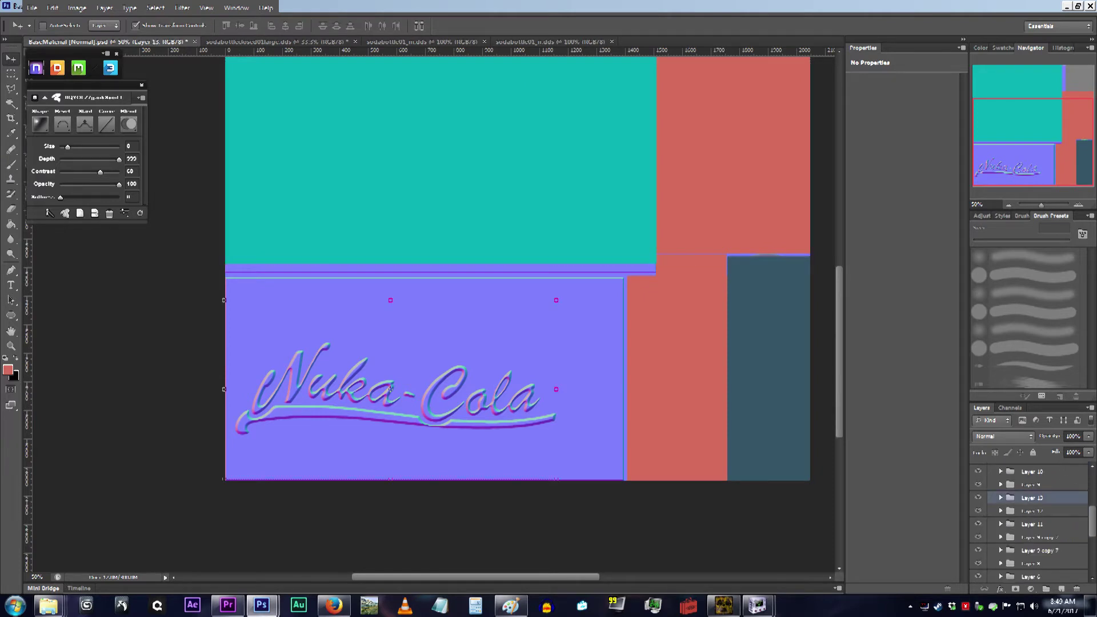
{"action": "key", "text": "ctrl+e"}
{"action": "left_click", "coordinate": [77, 8]}
{"action": "mouse_move", "coordinate": [94, 36]}
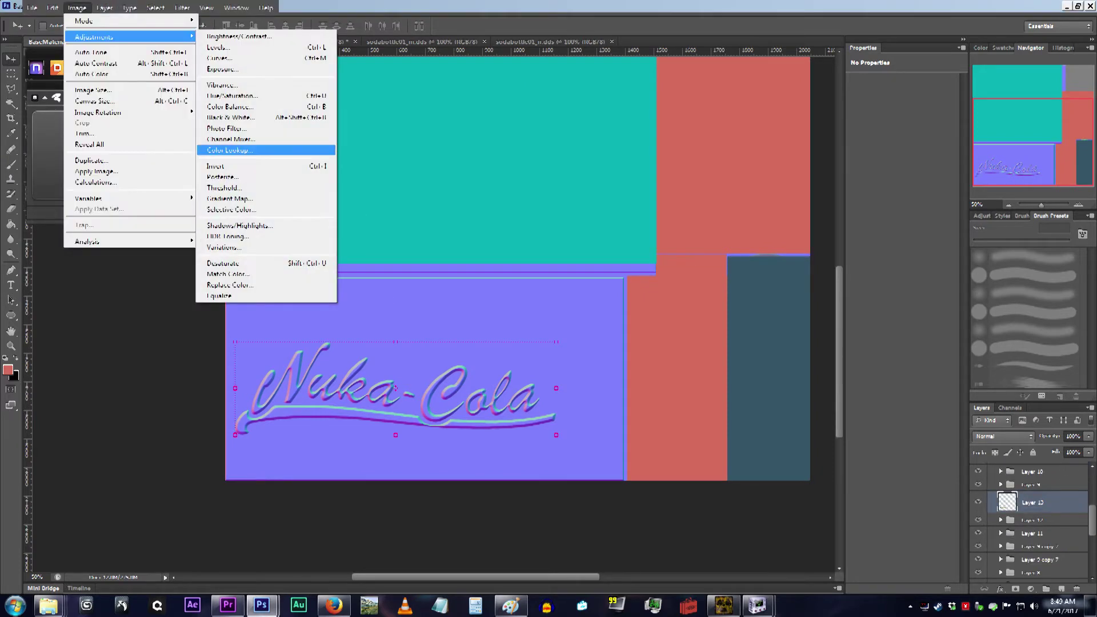
{"action": "left_click", "coordinate": [232, 96]}
{"action": "left_click_drag", "start_coordinate": [754, 275], "coordinate": [812, 276]}
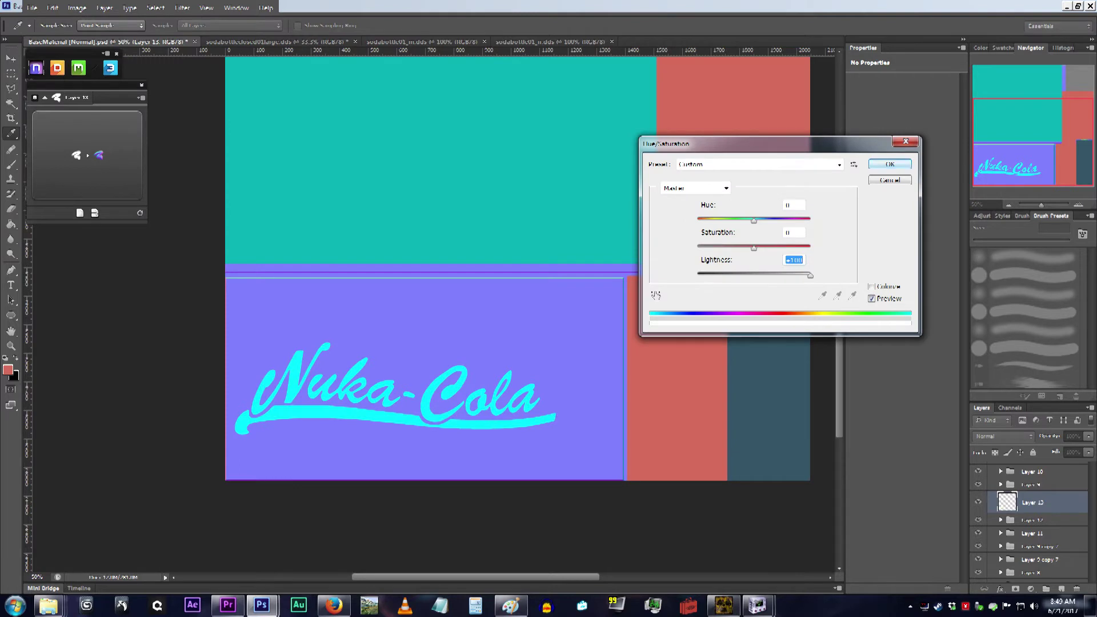
{"action": "key", "text": "Return"}
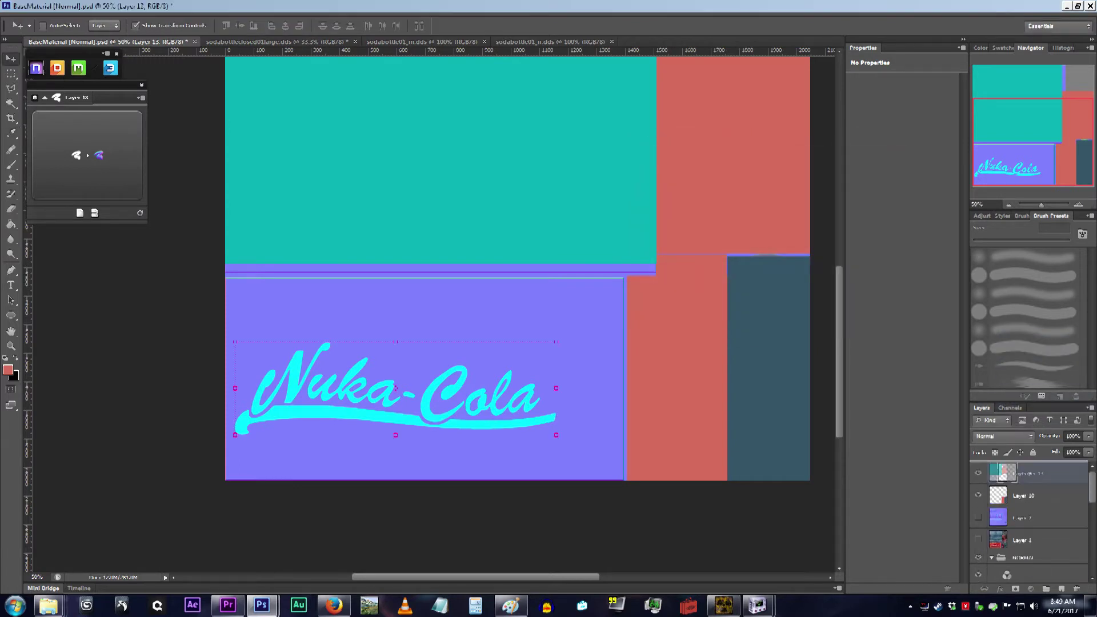
Move the lettering's layer to the top of the layer stack and make the colour texture visible
{"action": "scroll", "coordinate": [1030, 521], "scroll_direction": "down", "scroll_amount": 1}
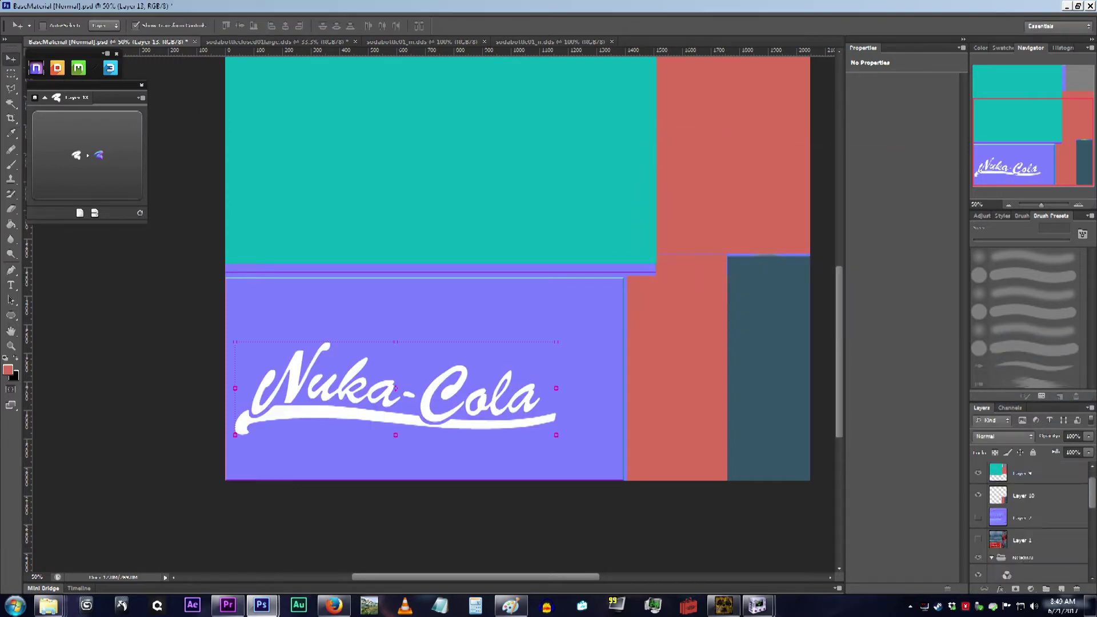
{"action": "left_click", "coordinate": [978, 540]}
{"action": "scroll", "coordinate": [979, 538], "scroll_direction": "up", "scroll_amount": 1}
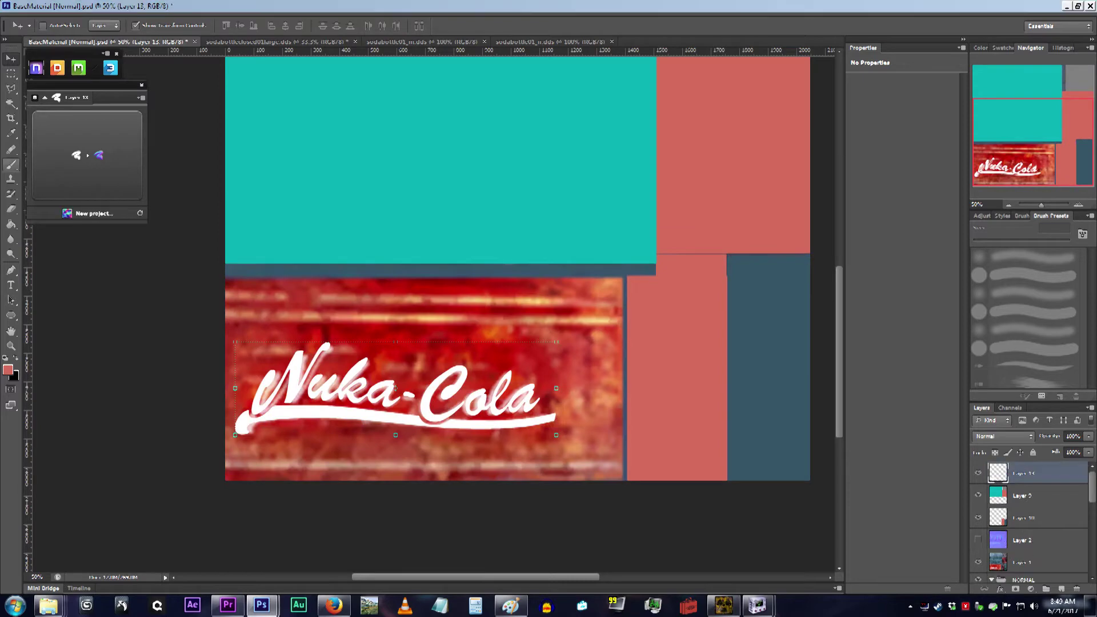
Marquee-select the thin stripe below the Nuka-Cola lettering across the label's width, fill it with white and deselect it
{"action": "left_click", "coordinate": [11, 73]}
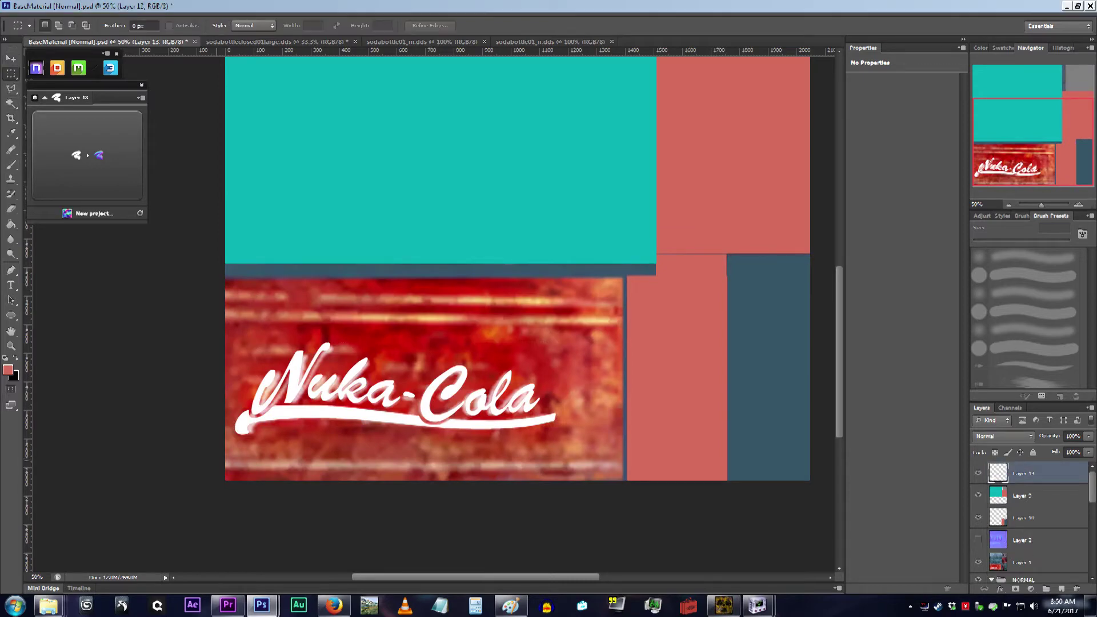
{"action": "left_click_drag", "start_coordinate": [225, 459], "coordinate": [624, 471]}
{"action": "key", "text": "shift+F5"}
{"action": "left_click", "coordinate": [557, 187]}
{"action": "left_click", "coordinate": [510, 290]}
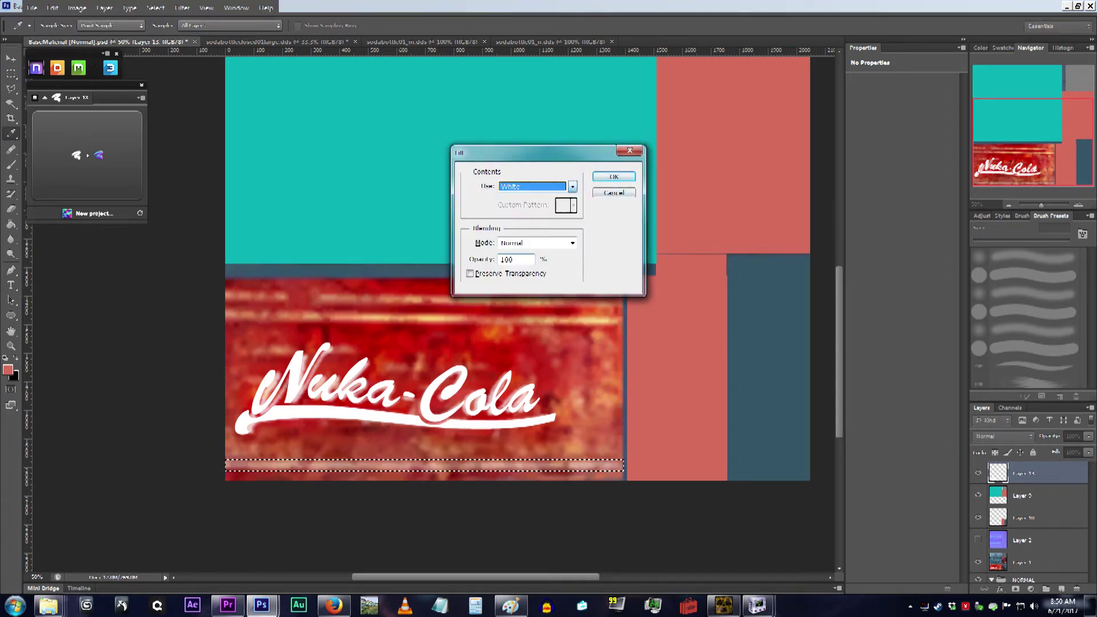
{"action": "left_click", "coordinate": [614, 177]}
{"action": "key", "text": "ctrl+d"}
Lasso-select the thicker slanted stripe above the Nuka-Cola lettering across the label's width and fill it with white
{"action": "key", "text": "l"}
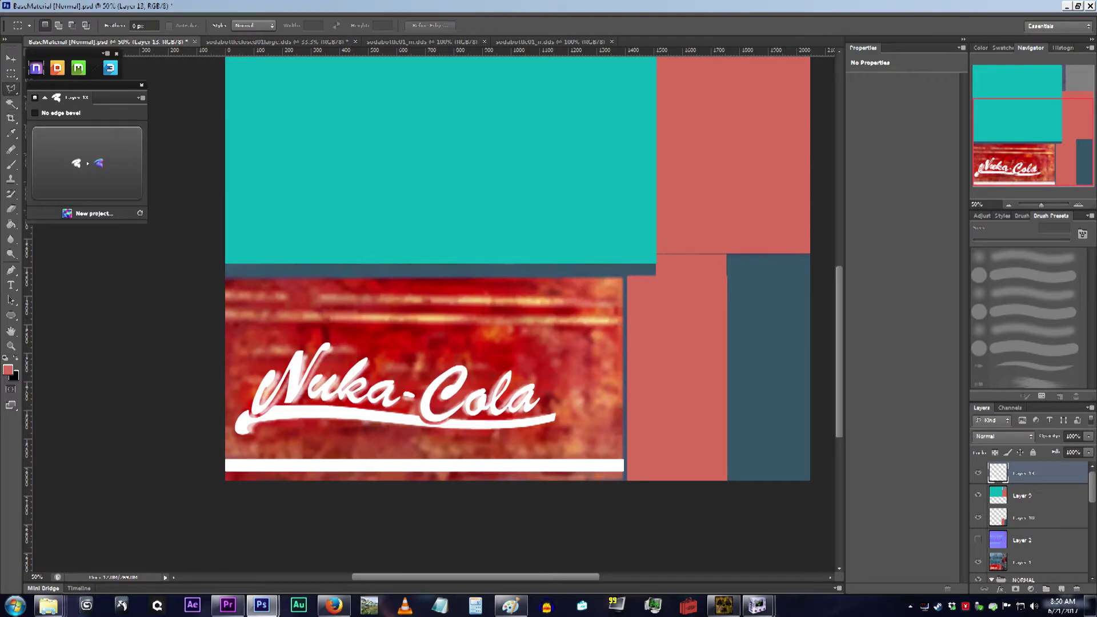
{"action": "left_click", "coordinate": [236, 307]}
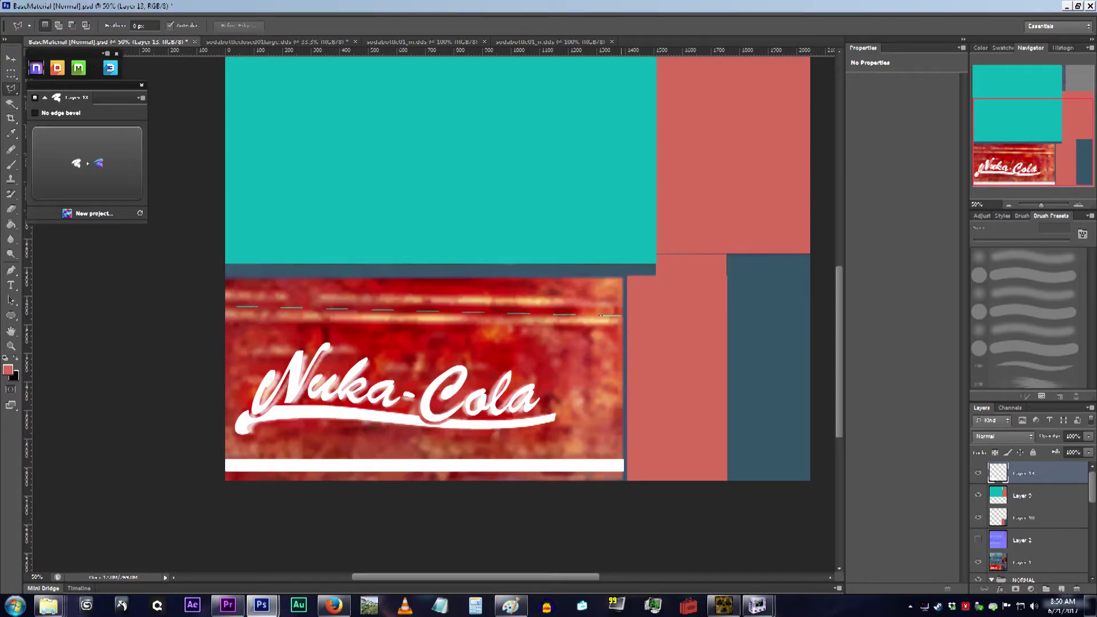
{"action": "left_click", "coordinate": [623, 322]}
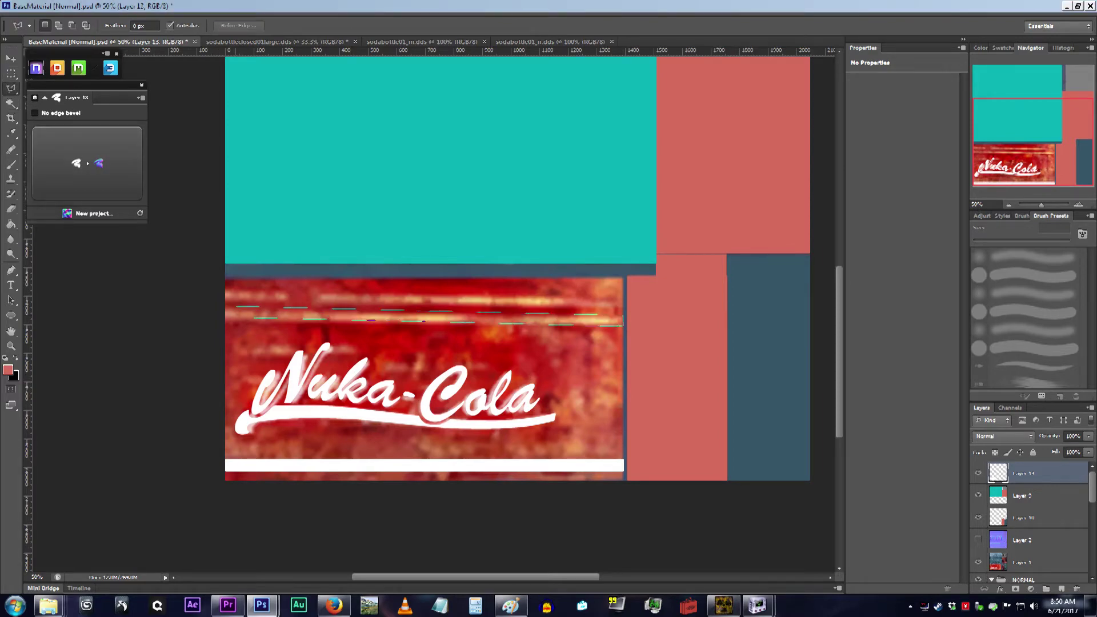
{"action": "left_click", "coordinate": [219, 308]}
{"action": "key", "text": "shift+F5"}
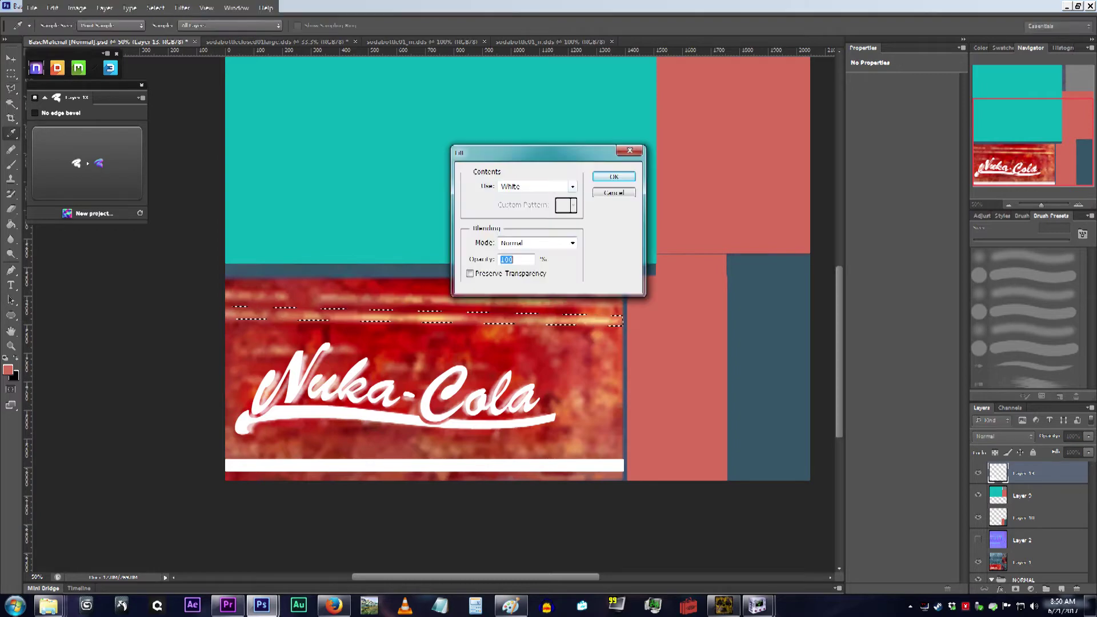
{"action": "left_click", "coordinate": [614, 177]}
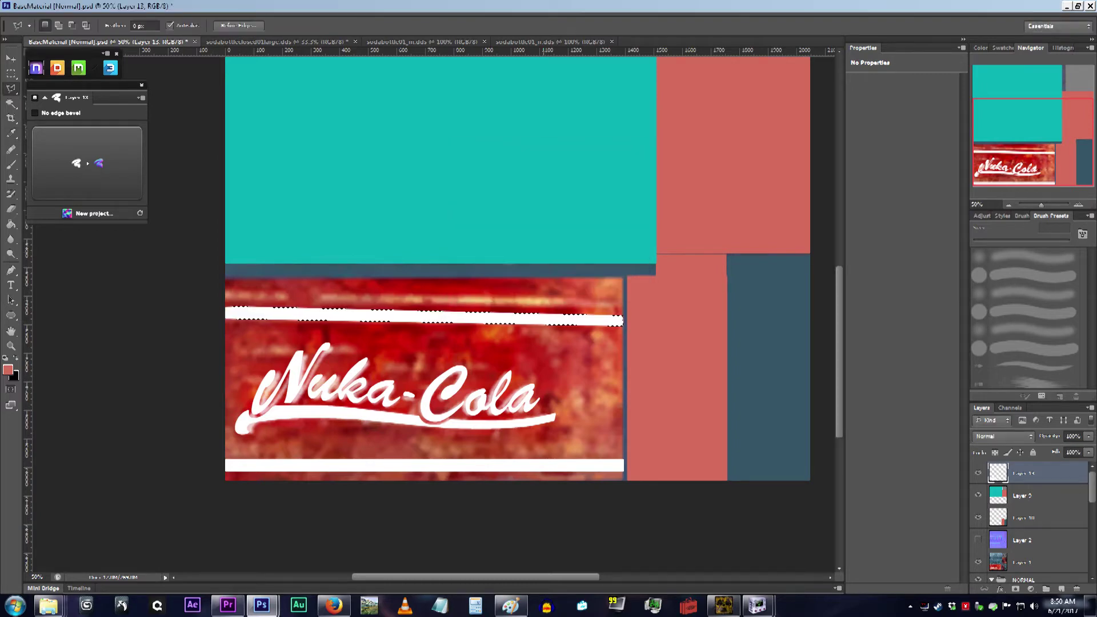
Duplicate the white slanted stripe onto a new layer and place the copy over the thinner stripe just above it
{"action": "key", "text": "ctrl+j"}
{"action": "key", "text": "v"}
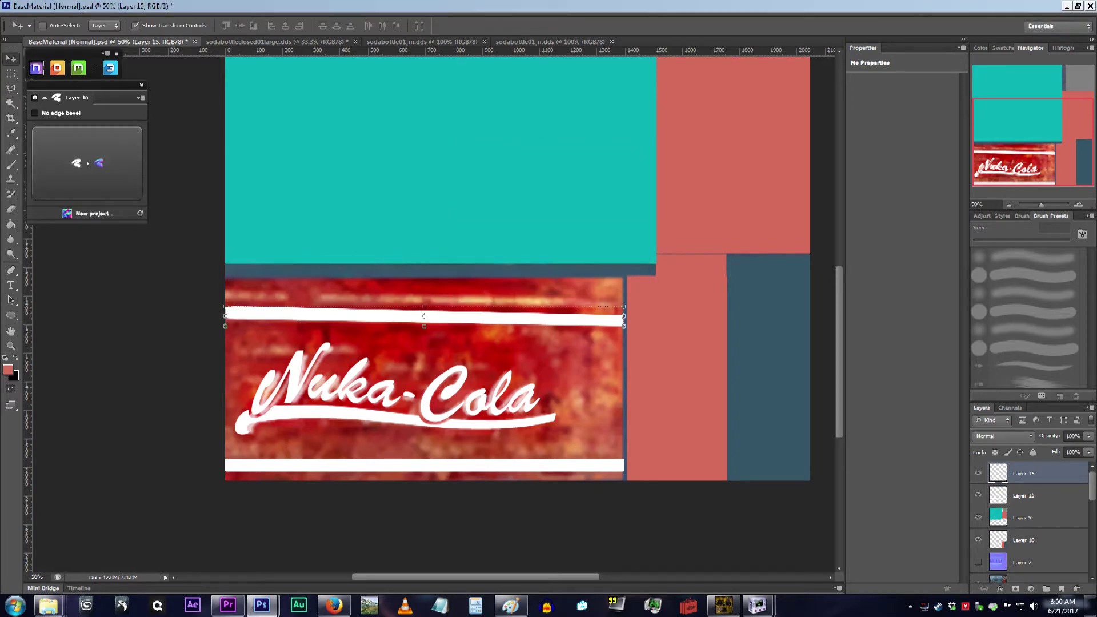
{"action": "left_click_drag", "start_coordinate": [459, 318], "coordinate": [432, 299]}
{"action": "key", "text": "ctrl+t"}
{"action": "key", "text": "Return"}
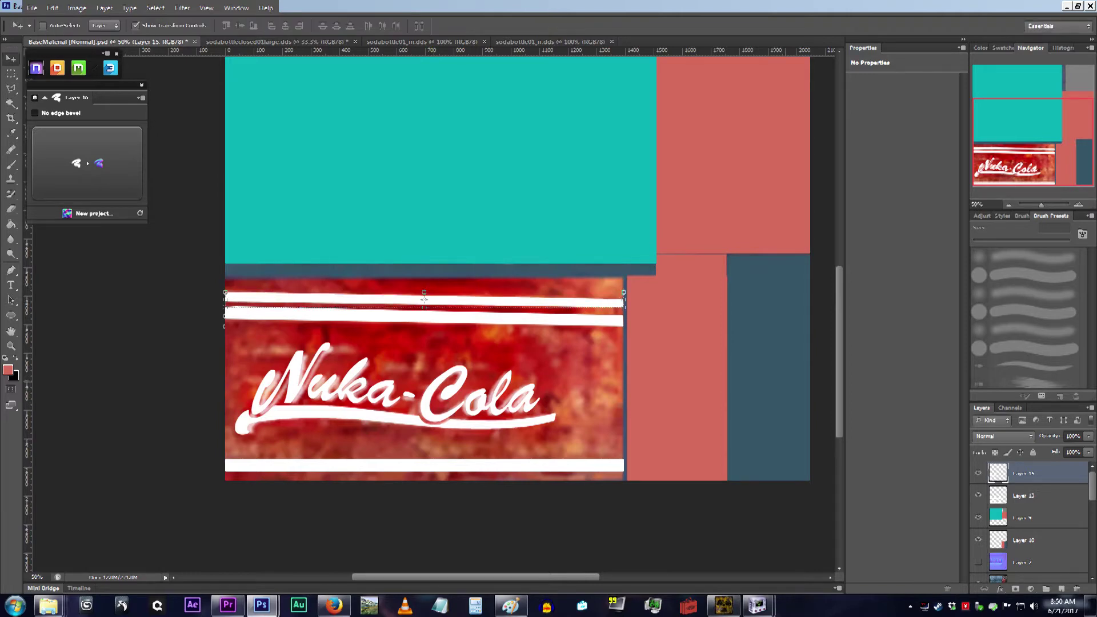
Merge the two white lettering and stripe layers and erase whatever extends past the label's right edge
{"action": "left_click", "coordinate": [11, 74]}
{"action": "left_click", "coordinate": [1024, 495], "text": "ctrl"}
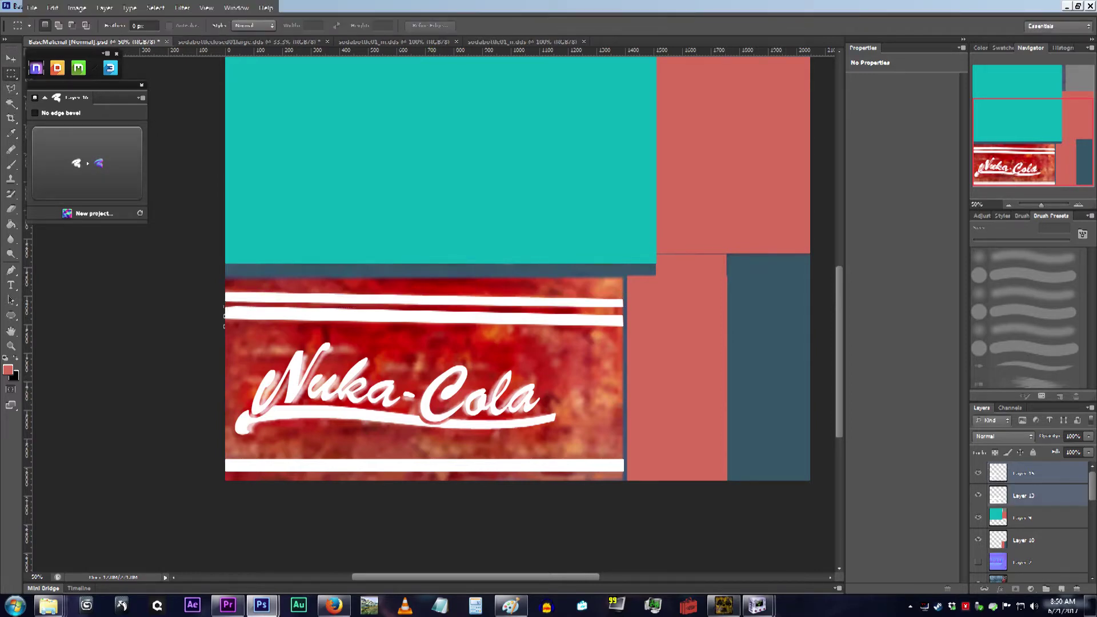
{"action": "key", "text": "ctrl+e"}
{"action": "left_click_drag", "start_coordinate": [674, 255], "coordinate": [624, 543]}
{"action": "key", "text": "Delete"}
{"action": "key", "text": "ctrl+d"}
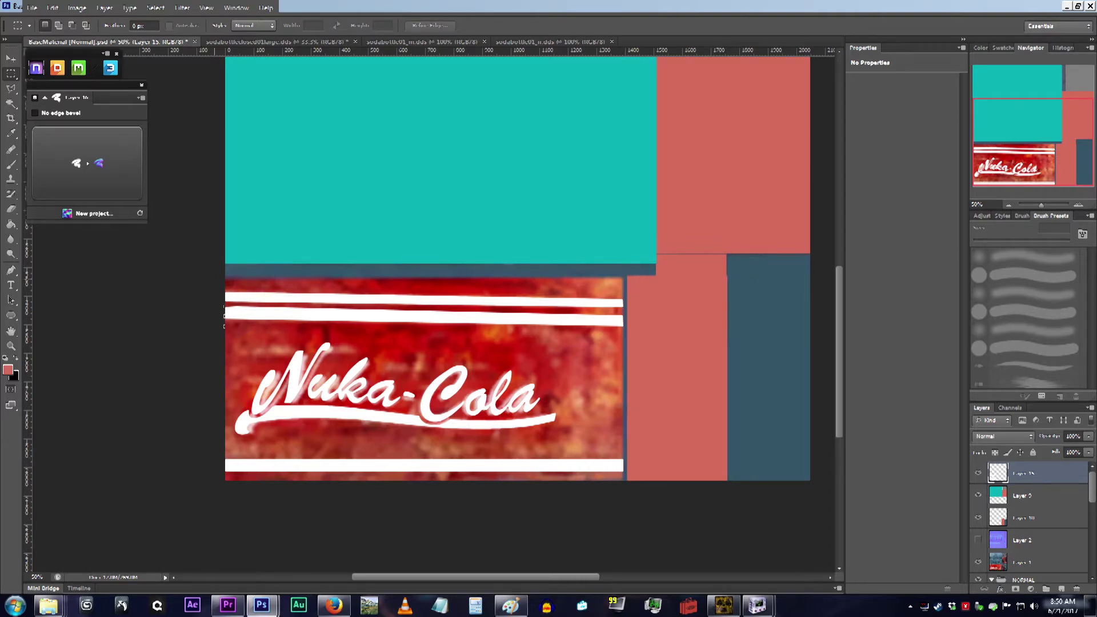
Marquee-select the whole Nuka-Cola label area and fill it with solid red on Layer 9
{"action": "left_click_drag", "start_coordinate": [226, 277], "coordinate": [624, 548]}
{"action": "left_click", "coordinate": [1037, 495]}
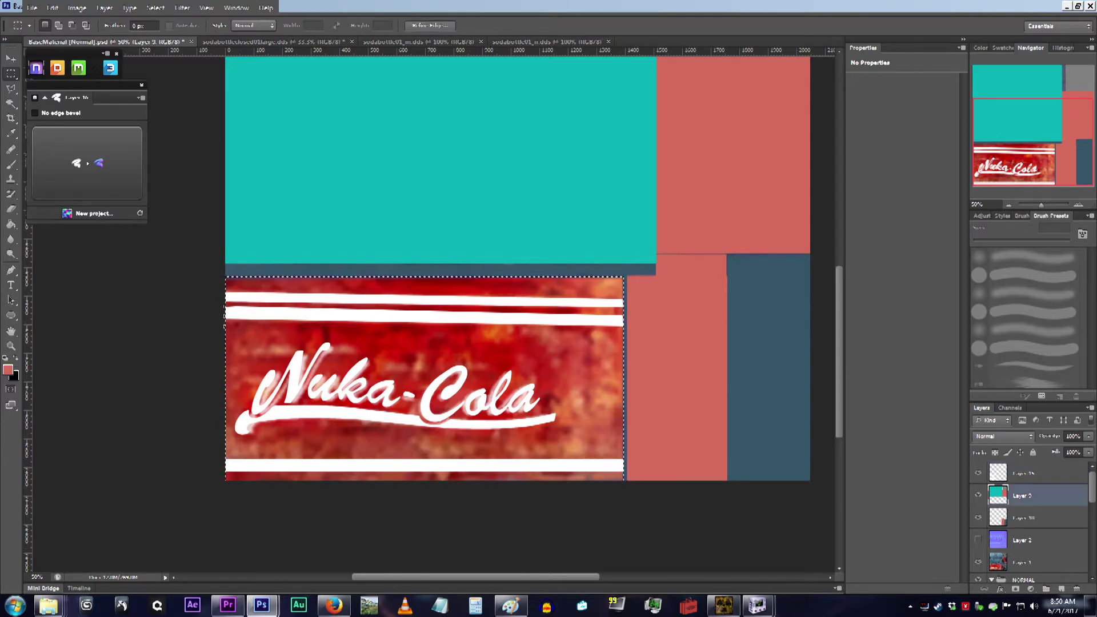
{"action": "key", "text": "i"}
{"action": "key", "text": "shift+F5"}
{"action": "left_click", "coordinate": [523, 187]}
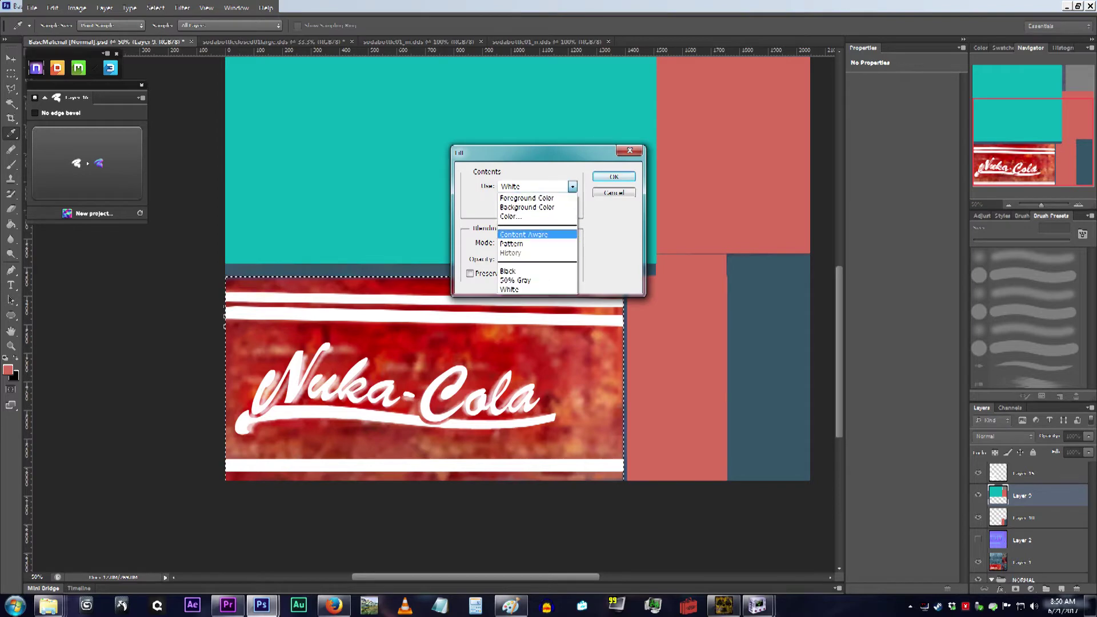
{"action": "key", "text": "Return"}
{"action": "left_click", "coordinate": [446, 343]}
{"action": "left_click", "coordinate": [486, 344]}
{"action": "left_click", "coordinate": [353, 261]}
{"action": "left_click", "coordinate": [615, 177]}
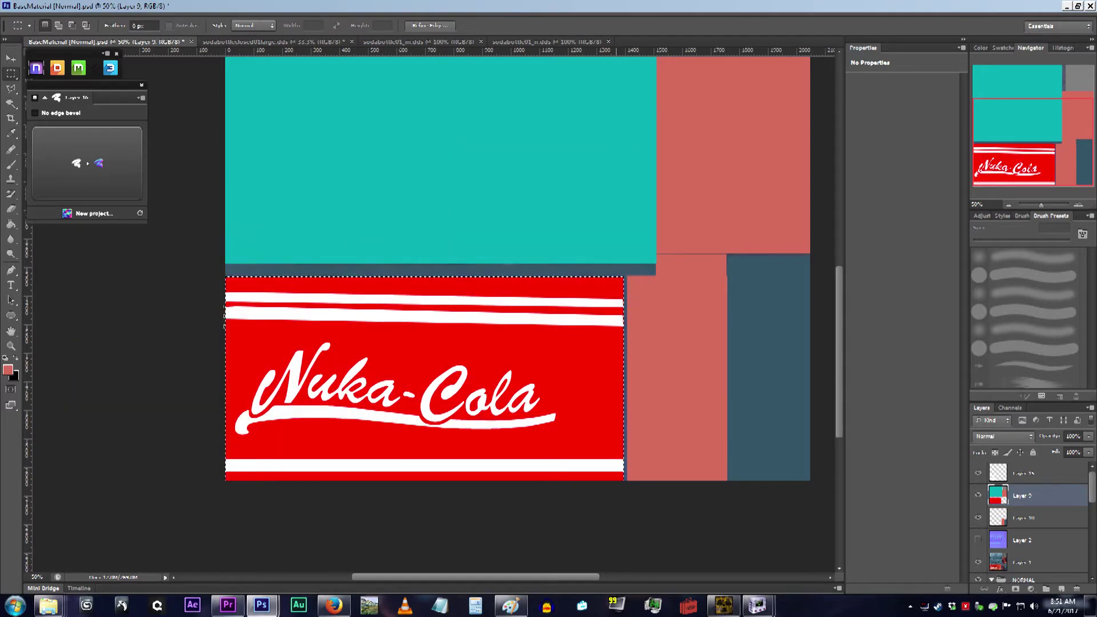
Set the base Solid Color fill to black and hide the colour texture and the uppermost layer in the NORMAL group
{"action": "scroll", "coordinate": [1029, 521], "scroll_direction": "down", "scroll_amount": 5}
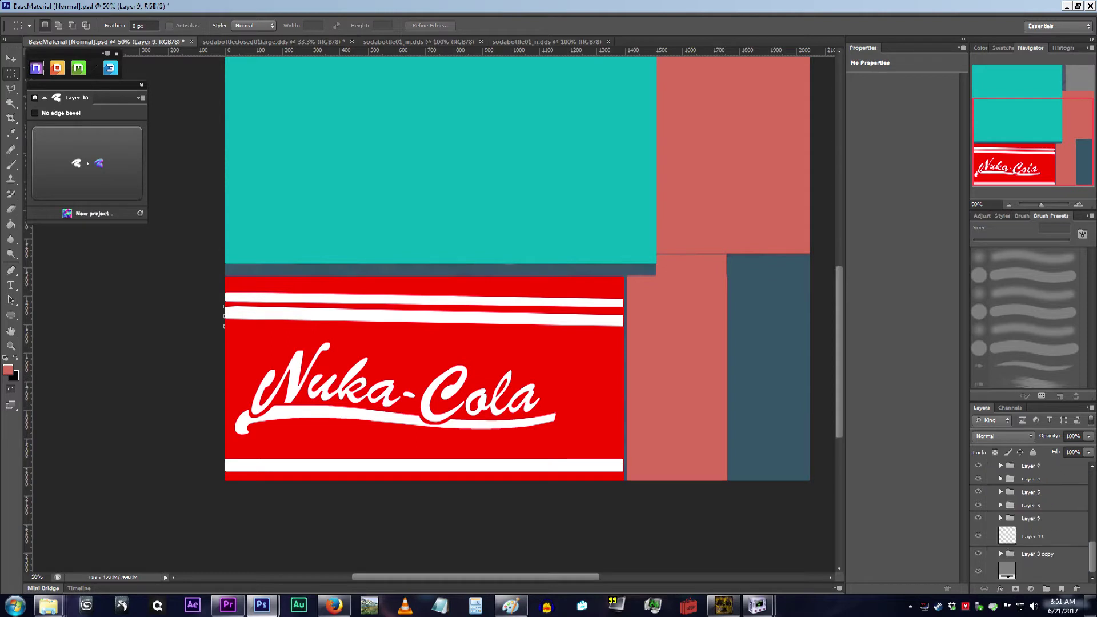
{"action": "double_click", "coordinate": [1007, 570]}
{"action": "left_click", "coordinate": [86, 410]}
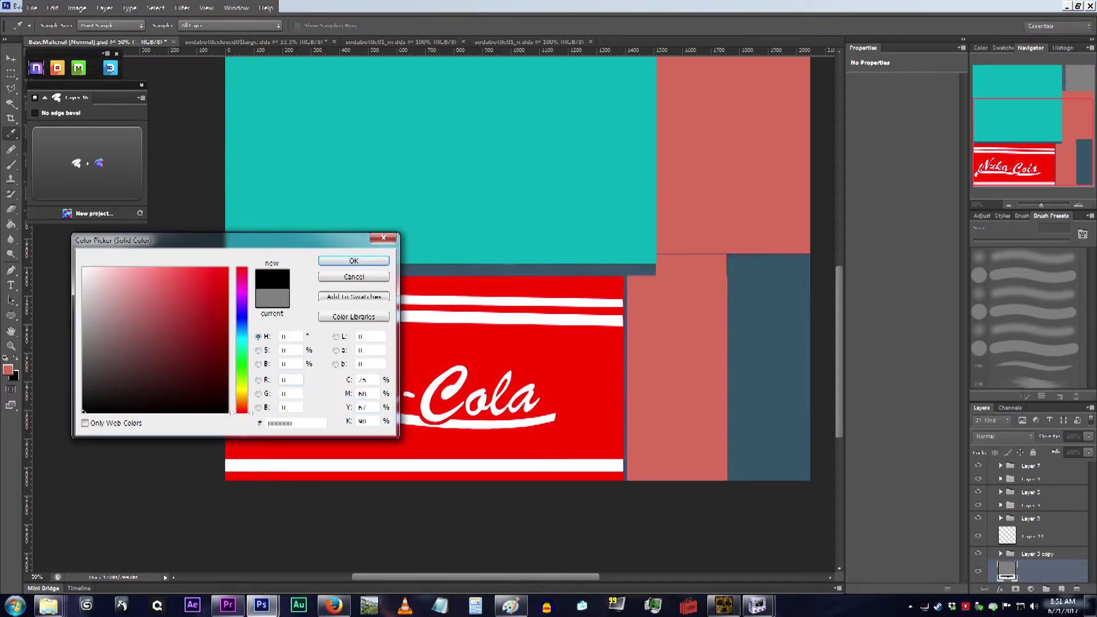
{"action": "left_click", "coordinate": [357, 260]}
{"action": "scroll", "coordinate": [1029, 520], "scroll_direction": "up", "scroll_amount": 5}
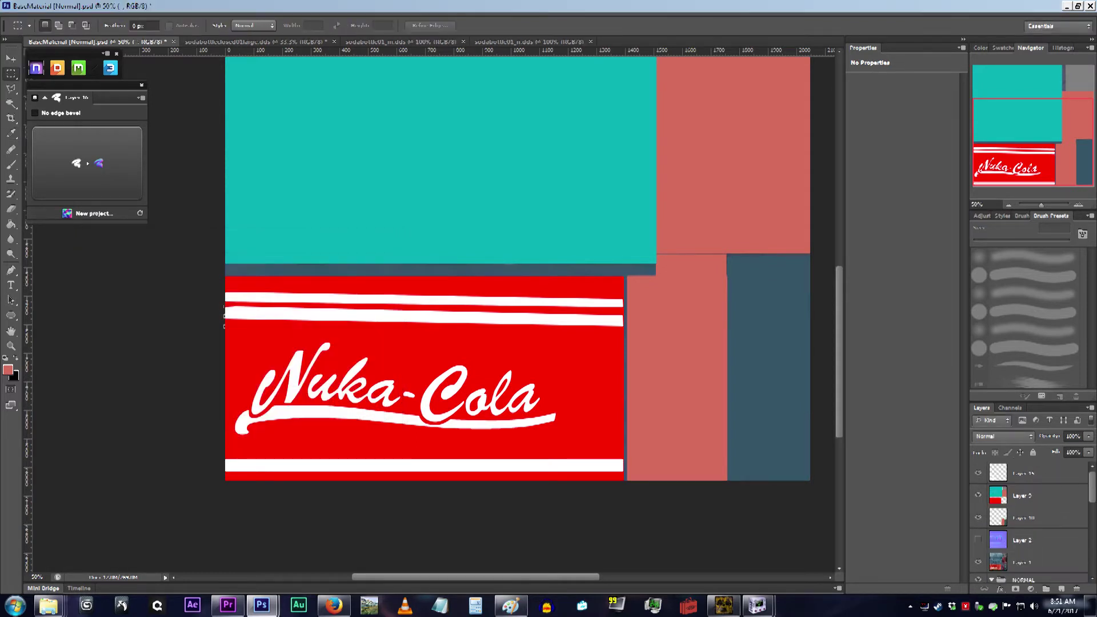
{"action": "left_click", "coordinate": [978, 563]}
{"action": "scroll", "coordinate": [980, 549], "scroll_direction": "down", "scroll_amount": 2}
{"action": "left_click", "coordinate": [978, 509]}
{"action": "left_click_drag", "start_coordinate": [486, 228], "coordinate": [445, 320]}
{"action": "key", "text": "l"}
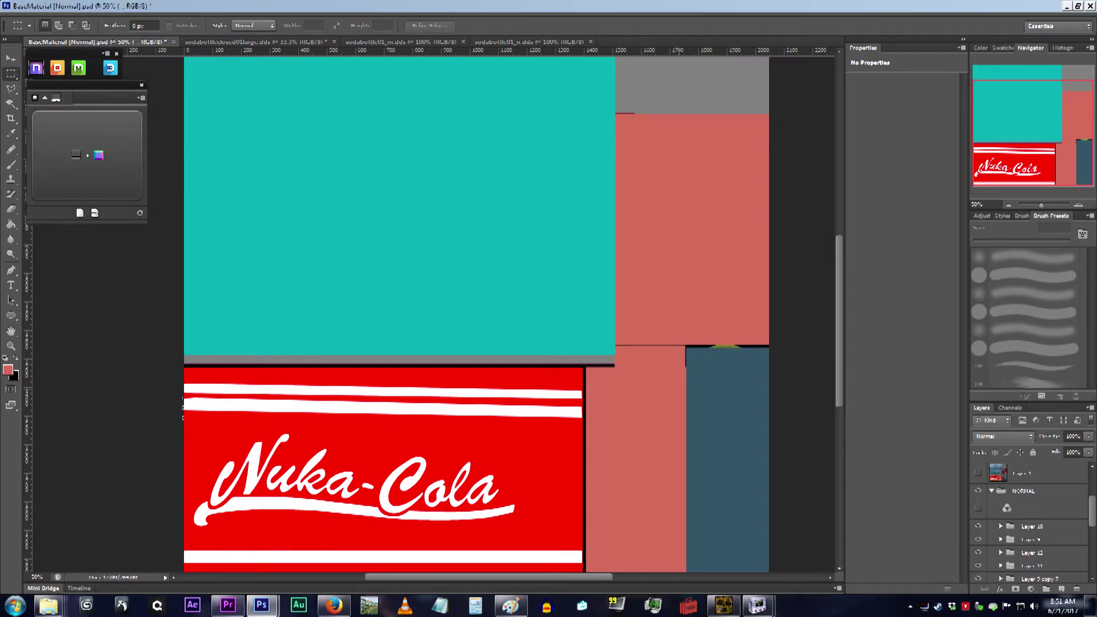
{"action": "key", "text": "alt"}
{"action": "left_click_drag", "start_coordinate": [647, 347], "coordinate": [686, 397]}
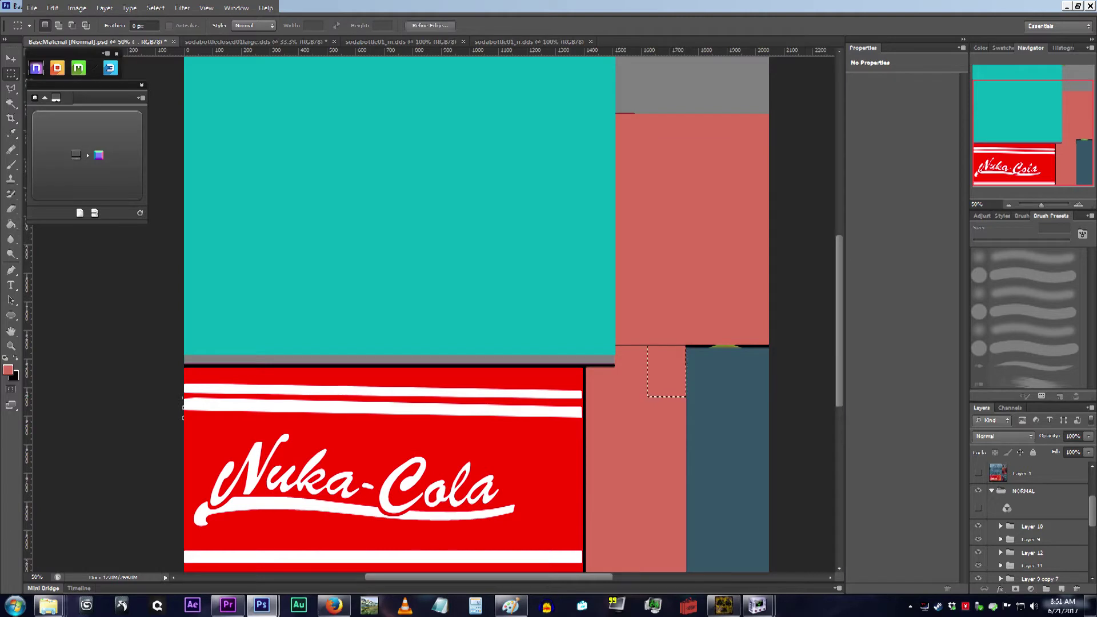
{"action": "key", "text": "g"}
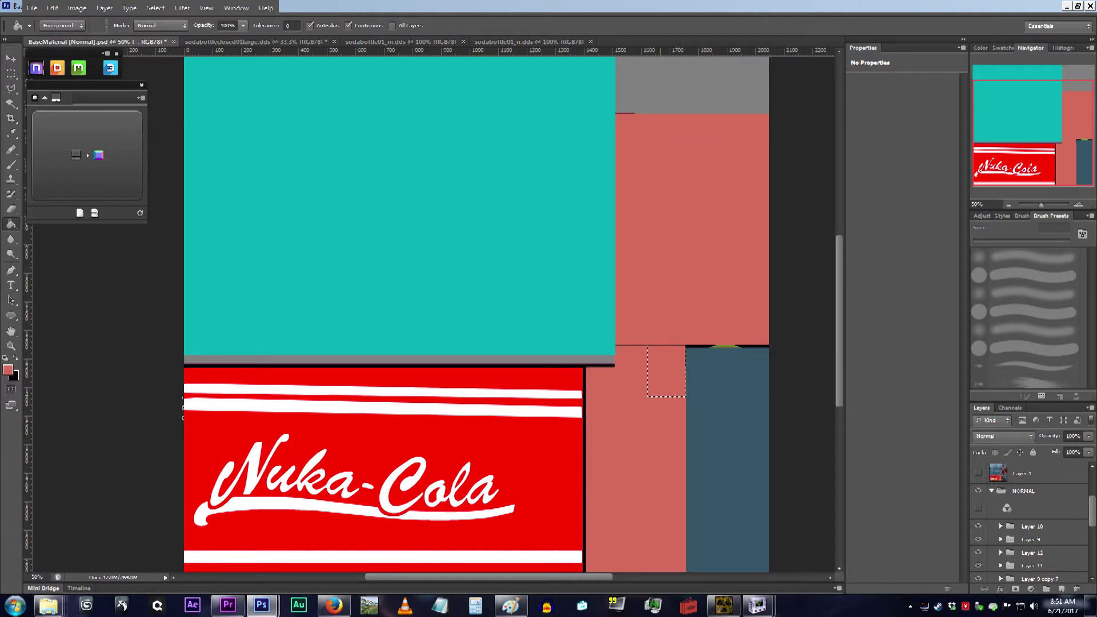
On Layer 9, marquee-select the upper end of the slate-blue panel and fill it with the panel's own sampled colour
{"action": "scroll", "coordinate": [1030, 523], "scroll_direction": "up", "scroll_amount": 3}
{"action": "left_click", "coordinate": [1030, 496]}
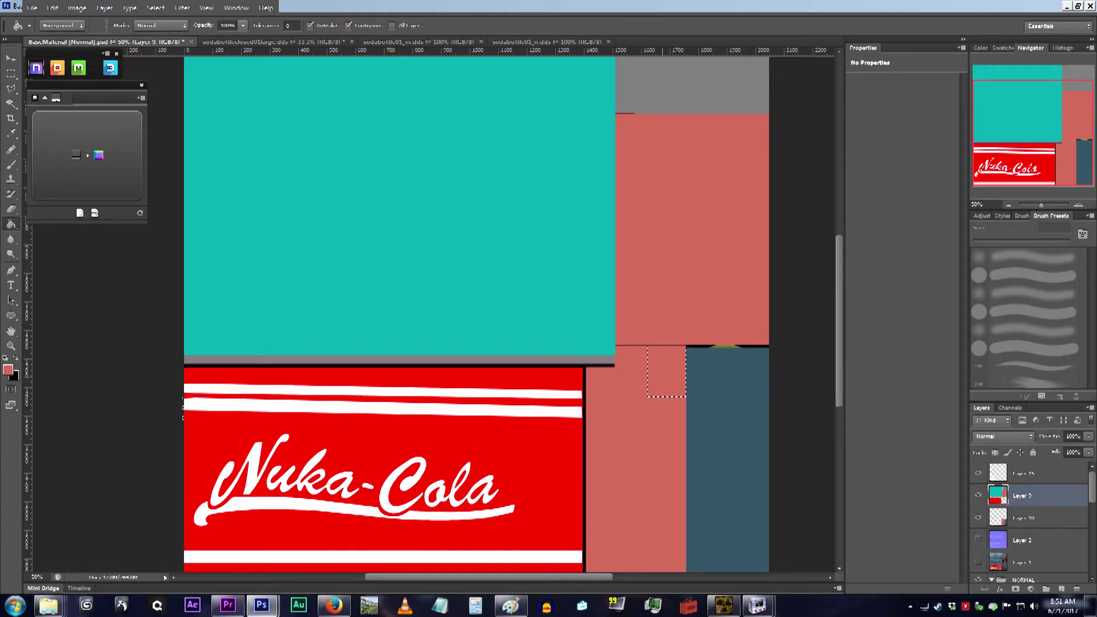
{"action": "key", "text": "m"}
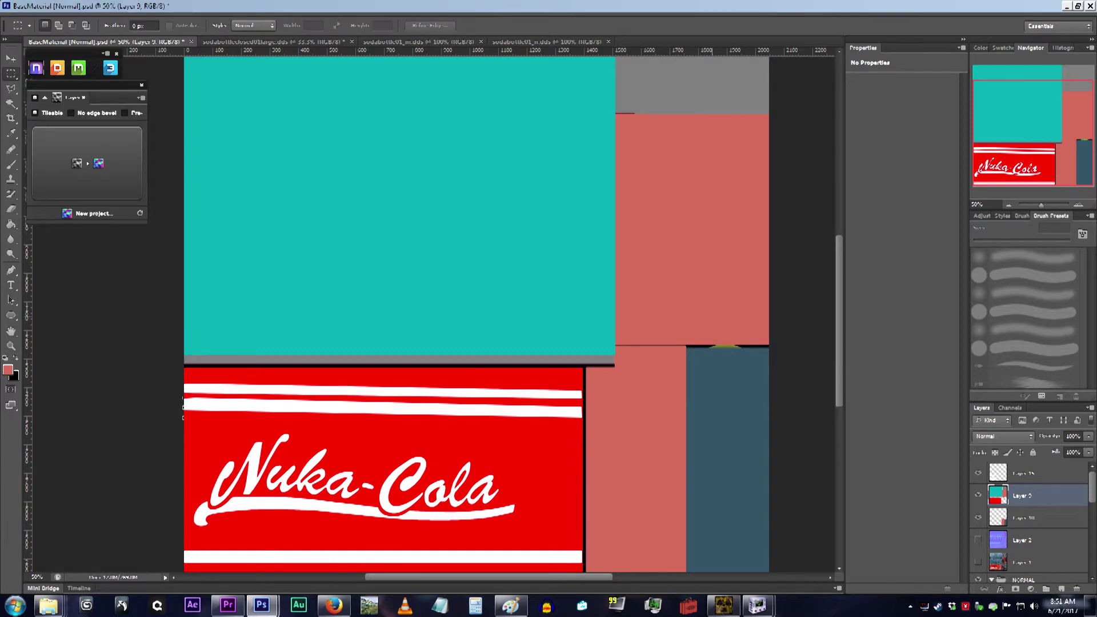
{"action": "left_click_drag", "start_coordinate": [773, 346], "coordinate": [687, 392]}
{"action": "key", "text": "g"}
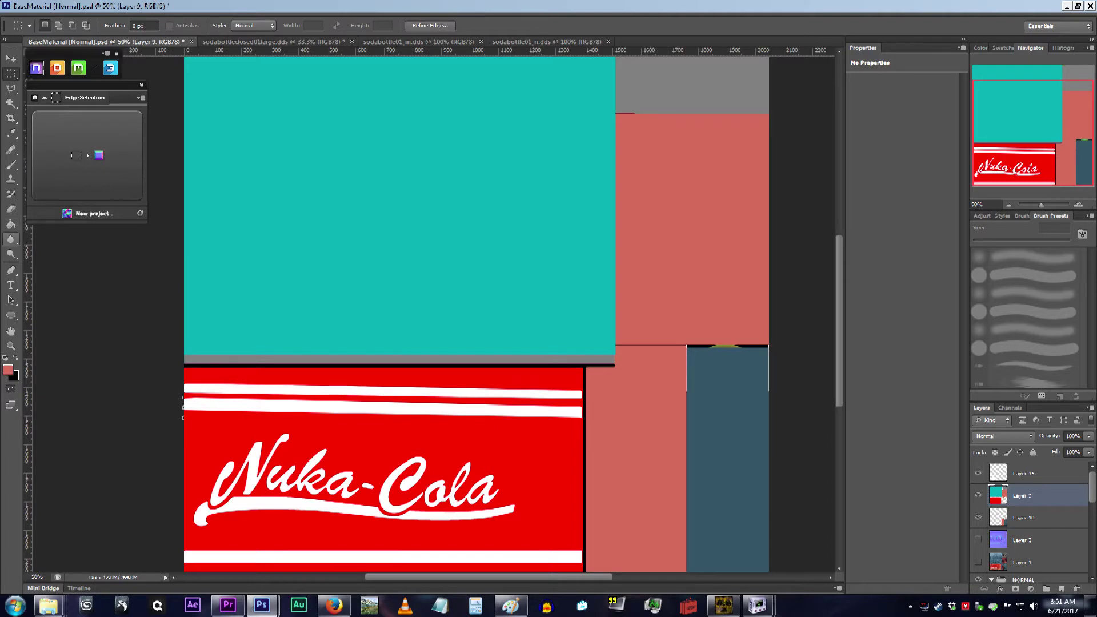
{"action": "left_click", "coordinate": [724, 371]}
{"action": "key", "text": "ctrl+z"}
{"action": "left_click", "coordinate": [718, 380], "text": "alt"}
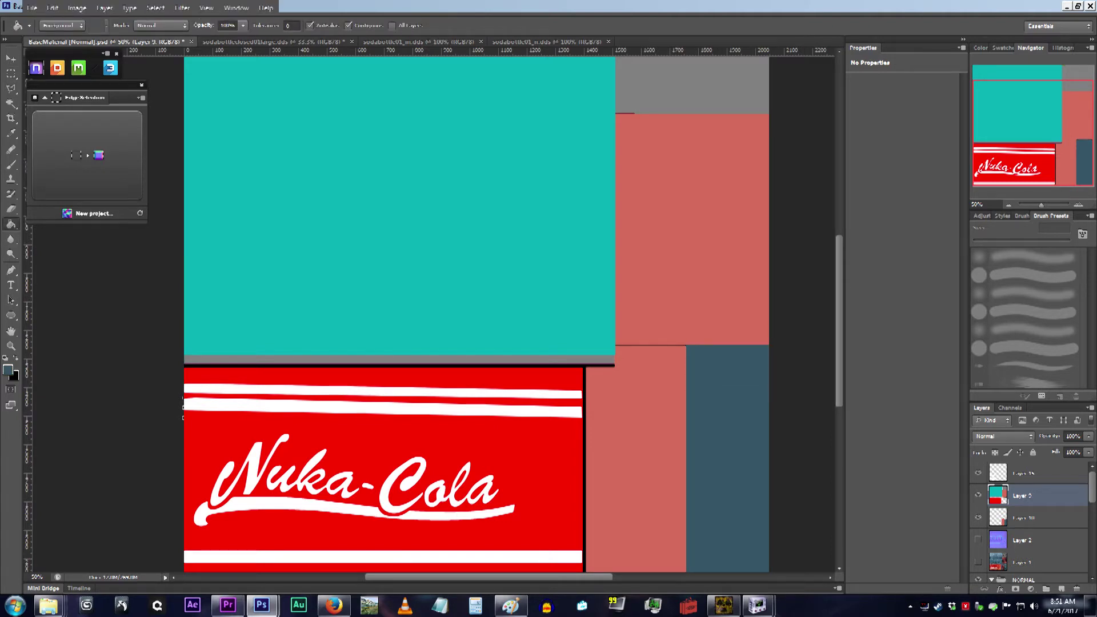
Marquee-select the upper part of the grey panel on Layer 9, fill it with the grey foreground colour and deselect it
{"action": "scroll", "coordinate": [477, 314], "scroll_direction": "up", "scroll_amount": 4}
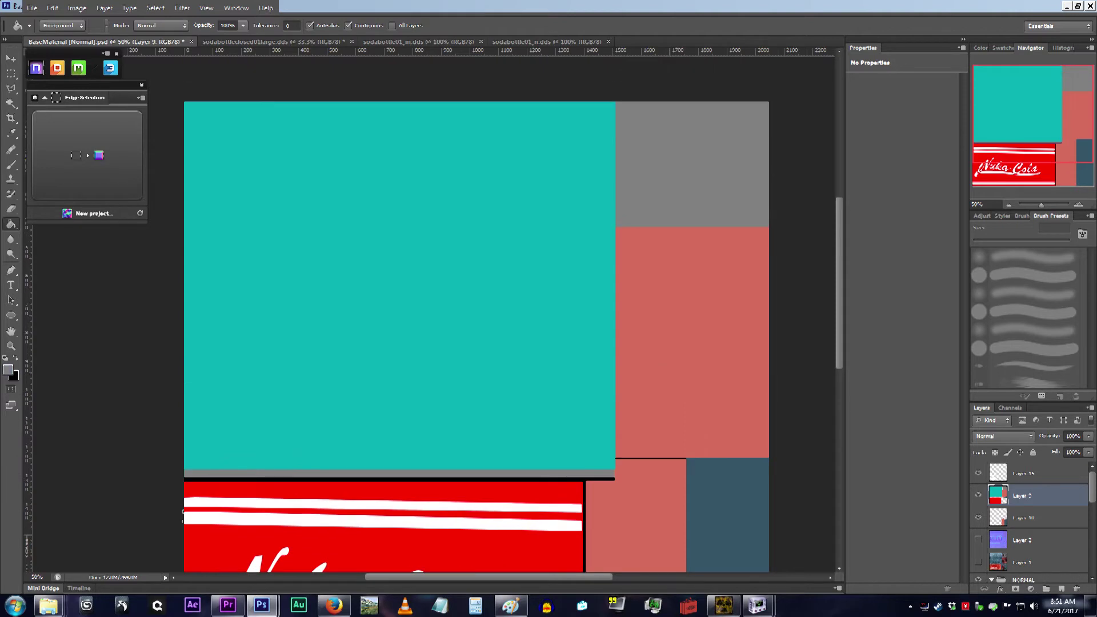
{"action": "key", "text": "m"}
{"action": "left_click_drag", "start_coordinate": [617, 99], "coordinate": [777, 177]}
{"action": "left_click_drag", "start_coordinate": [715, 157], "coordinate": [713, 154]}
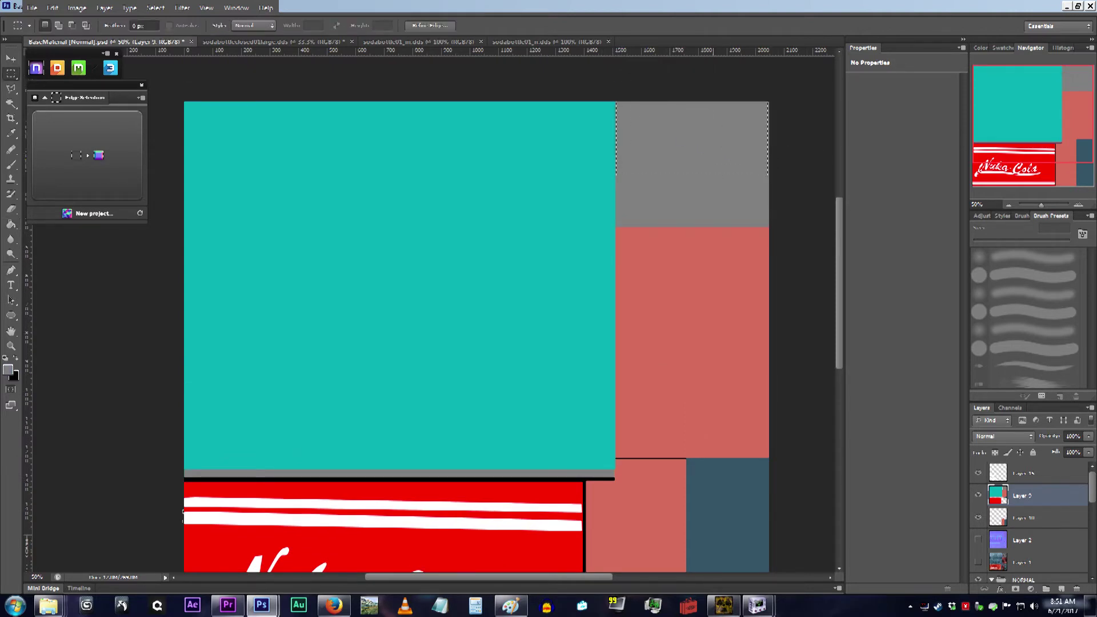
{"action": "key", "text": "shift+F5"}
{"action": "left_click", "coordinate": [573, 186]}
{"action": "left_click", "coordinate": [532, 197]}
{"action": "left_click", "coordinate": [614, 176]}
{"action": "key", "text": "ctrl+d"}
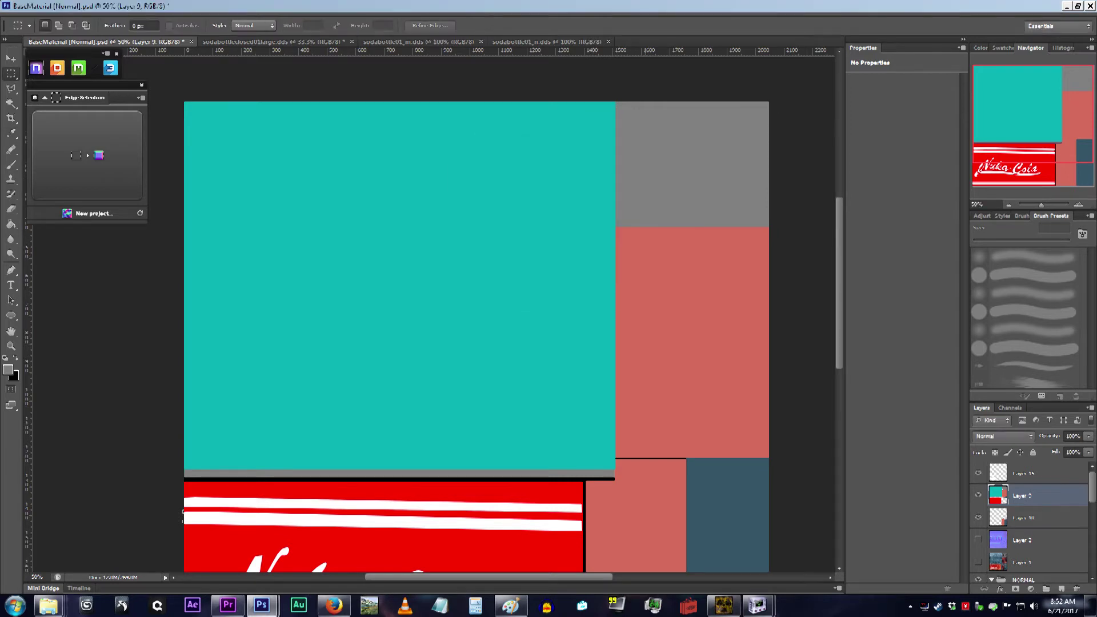
Delete the NORMAL layer group together with its contents
{"action": "scroll", "coordinate": [646, 177], "scroll_direction": "down", "scroll_amount": 7}
{"action": "scroll", "coordinate": [1023, 515], "scroll_direction": "down", "scroll_amount": 3}
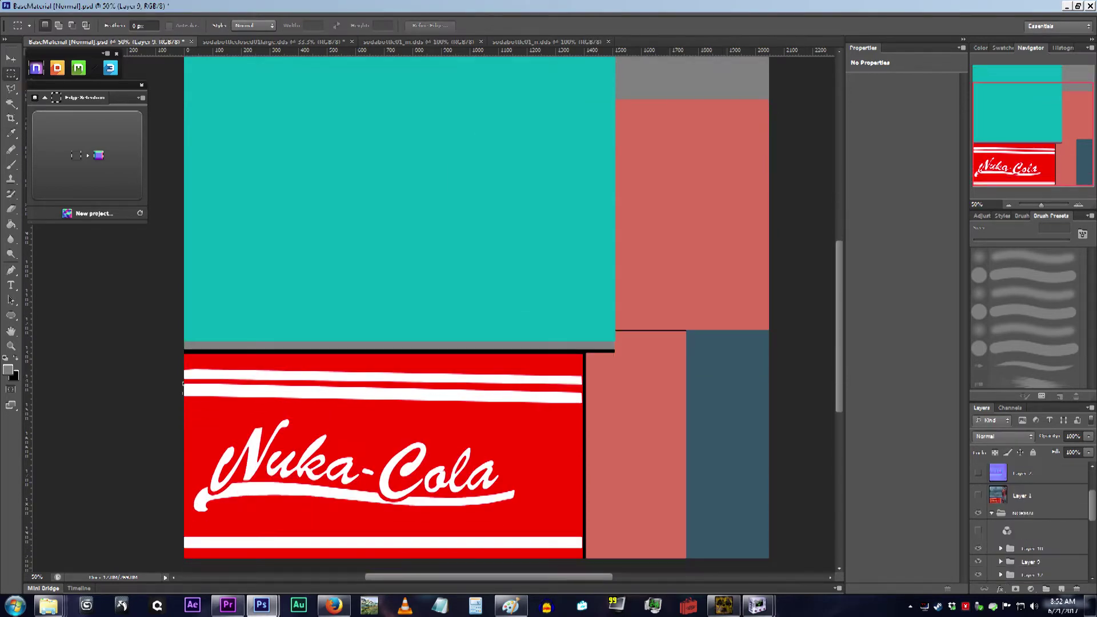
{"action": "left_click_drag", "start_coordinate": [1023, 513], "coordinate": [1077, 589]}
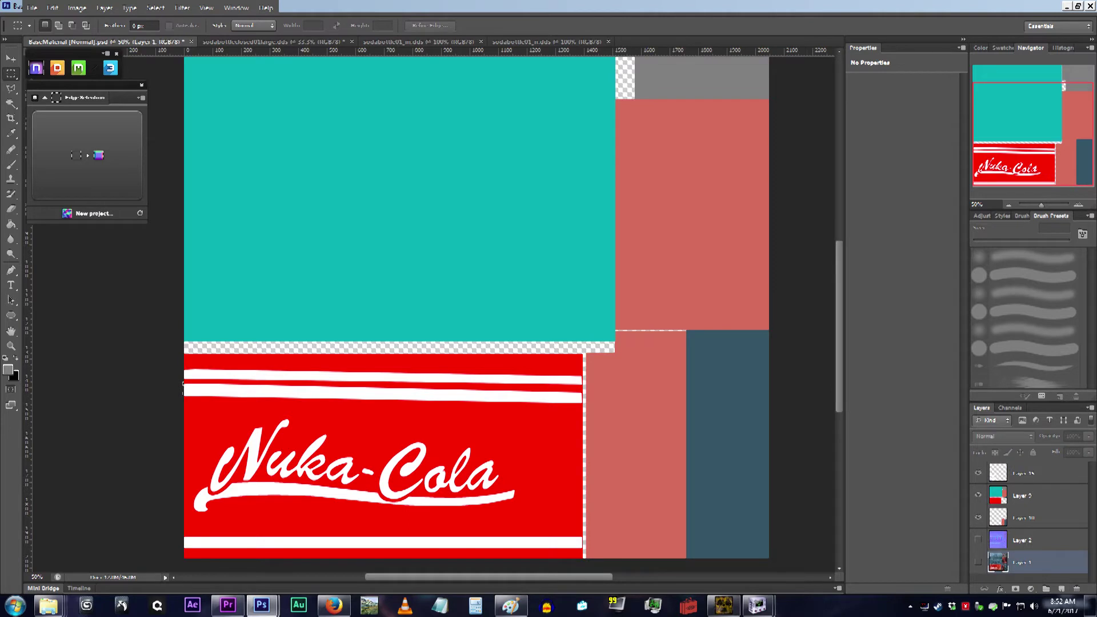
{"action": "left_click", "coordinate": [1042, 578]}
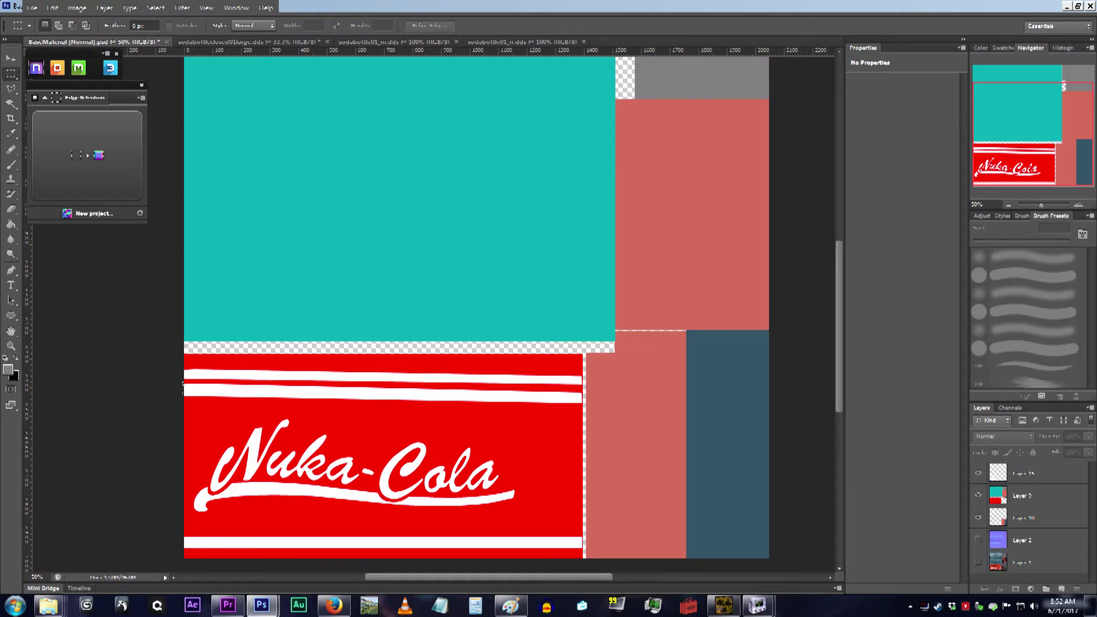
Save the flat colour map as a 24 bits/pixel Targa copy in the Nuka-Cola bottle folder, basing its name on the BaseMaterial [AO] file
{"action": "left_click", "coordinate": [31, 6]}
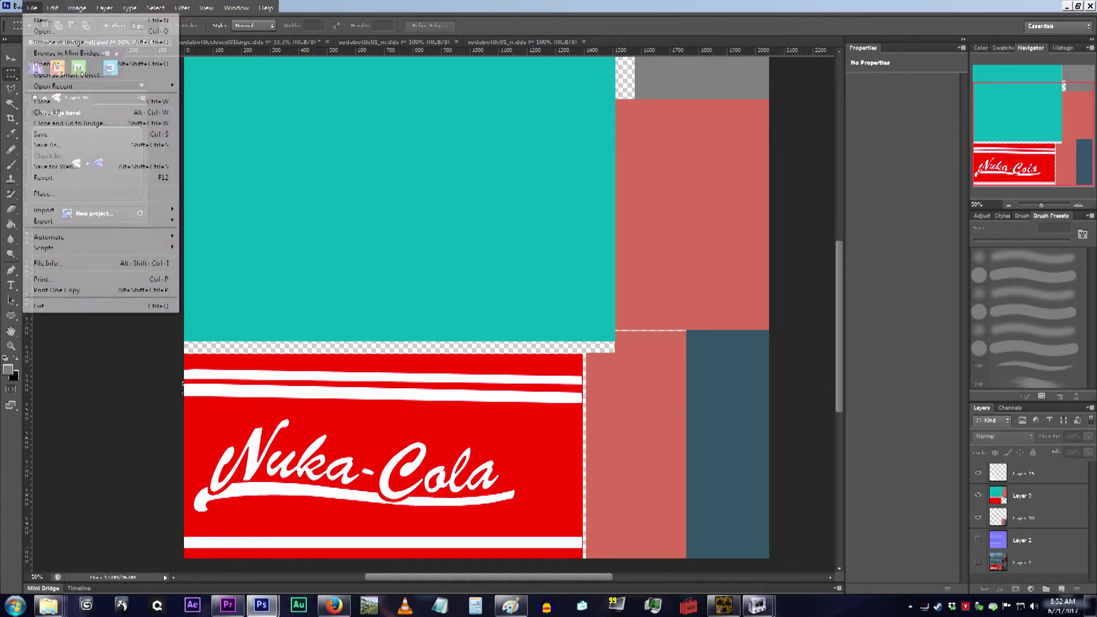
{"action": "left_click", "coordinate": [51, 145]}
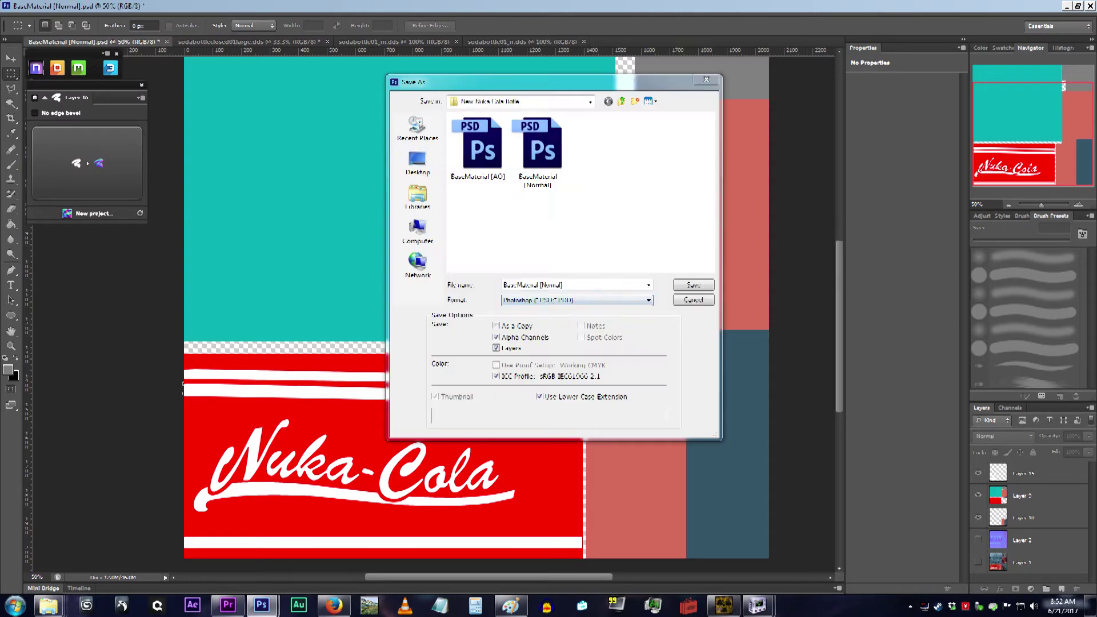
{"action": "left_click", "coordinate": [577, 301]}
{"action": "left_click", "coordinate": [554, 451]}
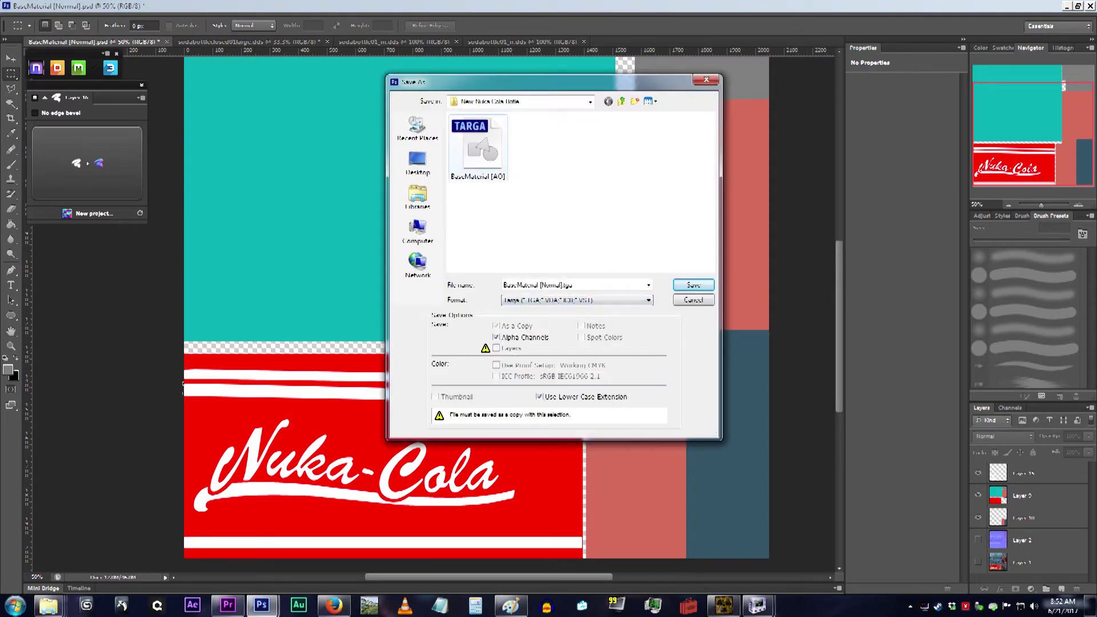
{"action": "left_click", "coordinate": [478, 149]}
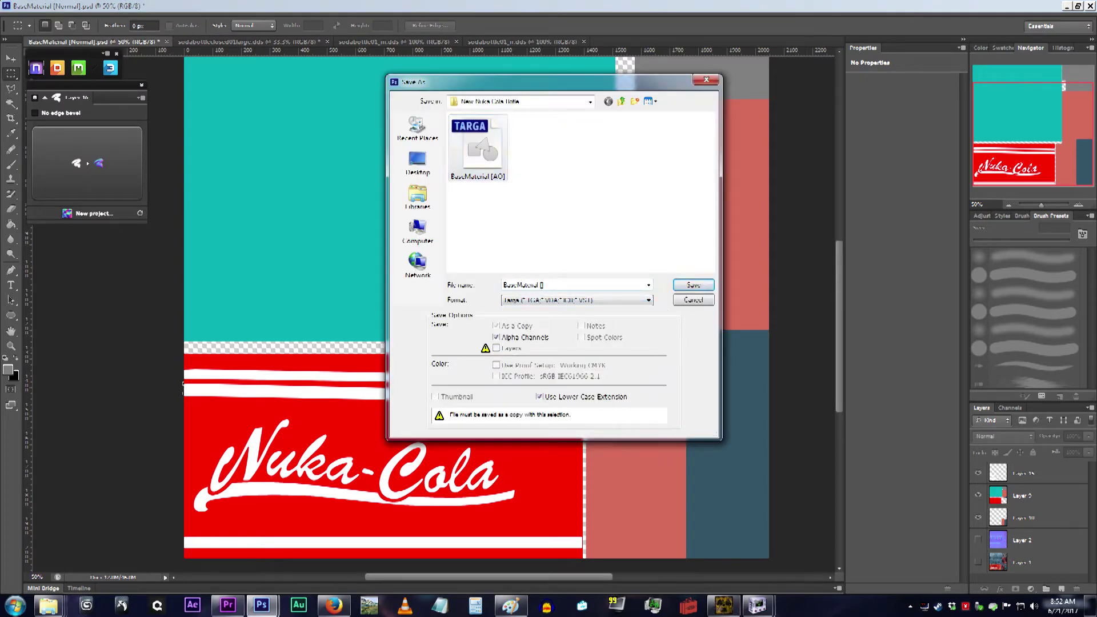
{"action": "key", "text": "Return"}
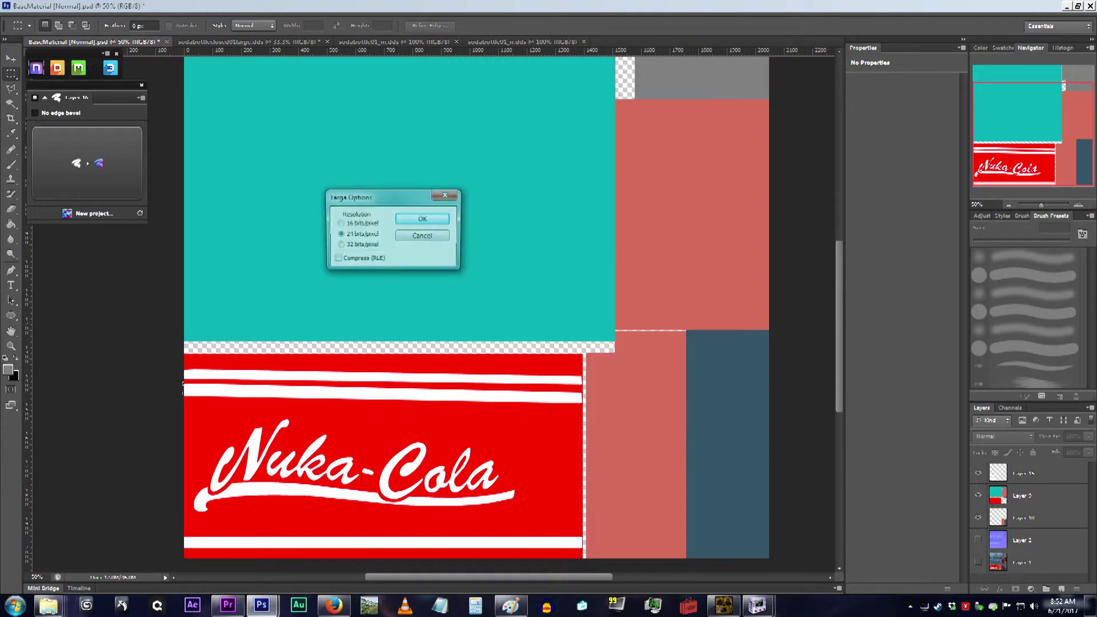
{"action": "key", "text": "Return"}
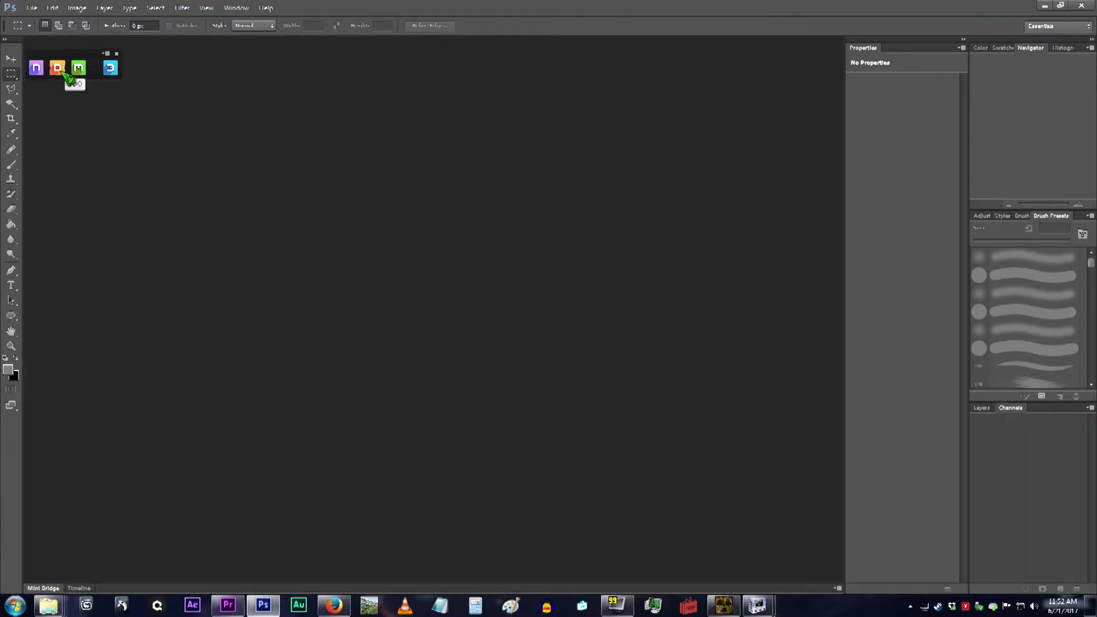
Start dDo and open its mesh input picker, and select the bottle mesh in the NifSkope window showing sodabottleclosed01 - Vanilli.nif
{"action": "left_click", "coordinate": [58, 74]}
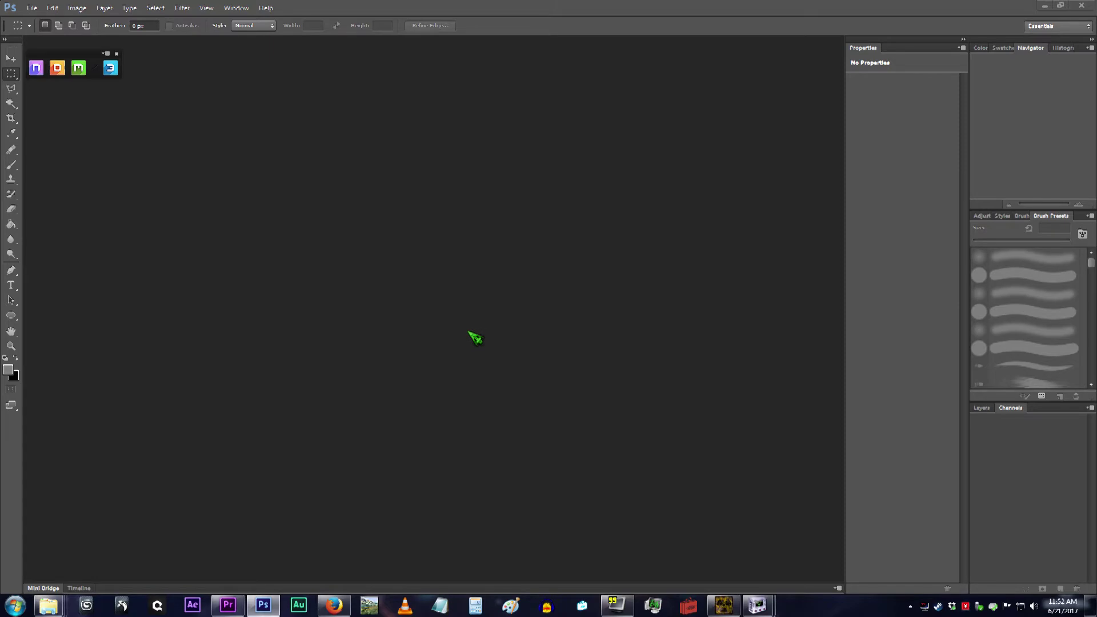
{"action": "left_click", "coordinate": [30, 112]}
{"action": "mouse_move", "coordinate": [757, 606]}
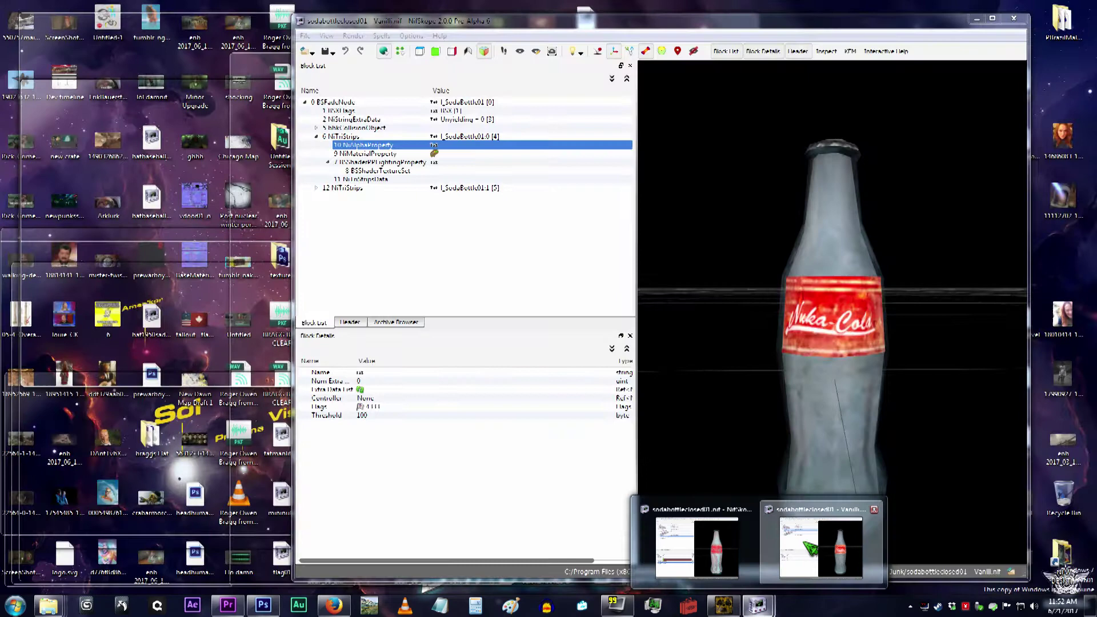
{"action": "left_click", "coordinate": [829, 546]}
{"action": "left_click", "coordinate": [814, 261]}
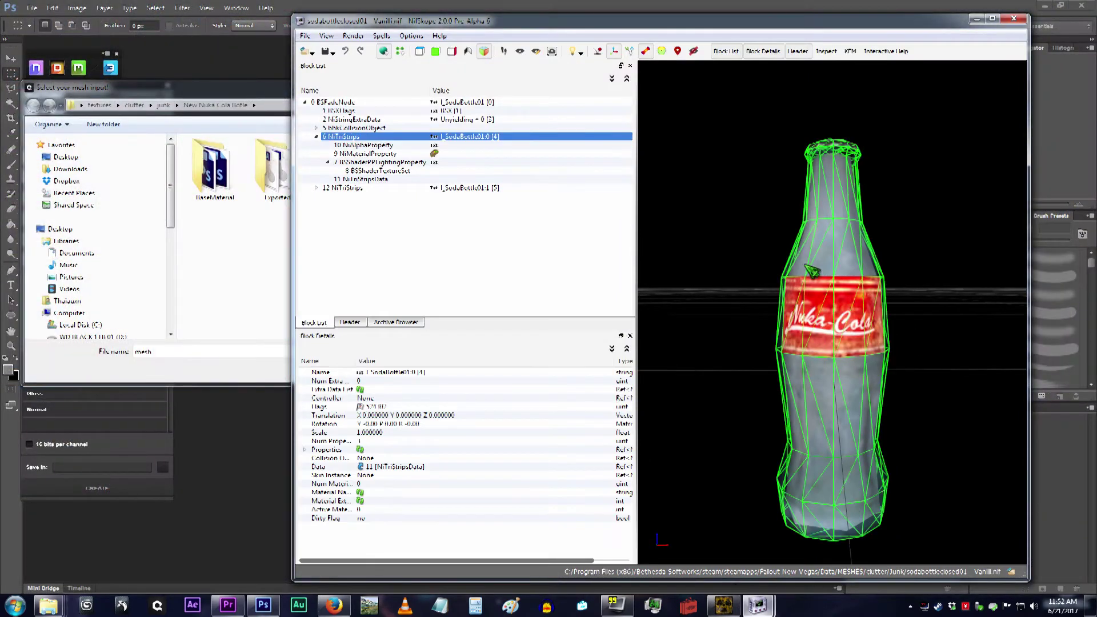
Export the selected NiTriStrips bottle mesh to the New Nuka Cola Bottle folder as Nuka Bottle.obj, replacing the existing file
{"action": "left_click", "coordinate": [308, 36]}
{"action": "mouse_move", "coordinate": [365, 197]}
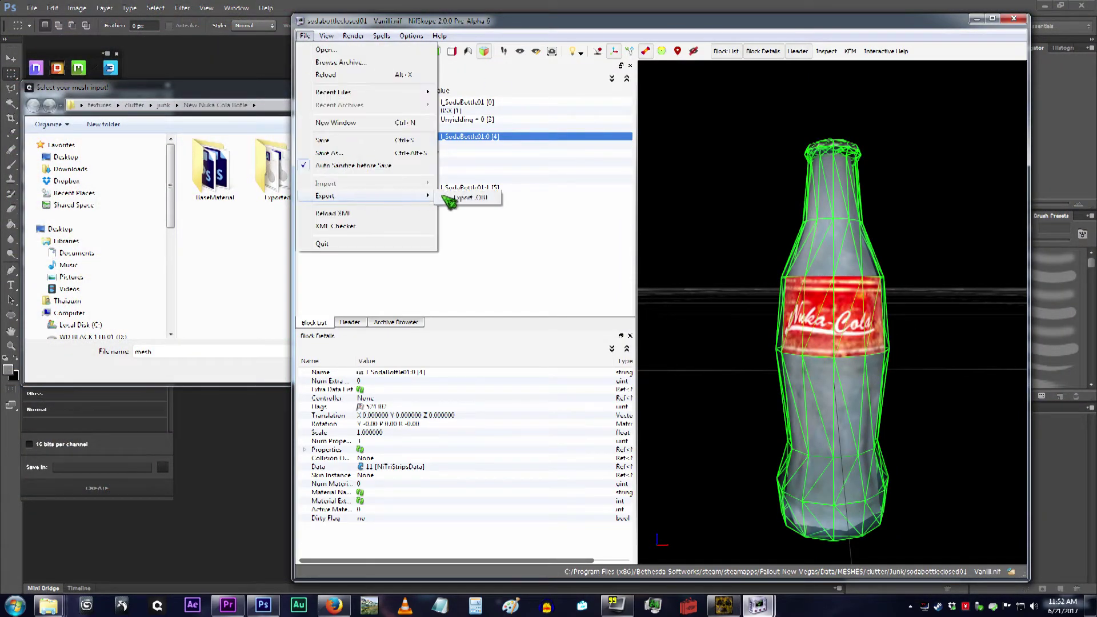
{"action": "left_click", "coordinate": [455, 201]}
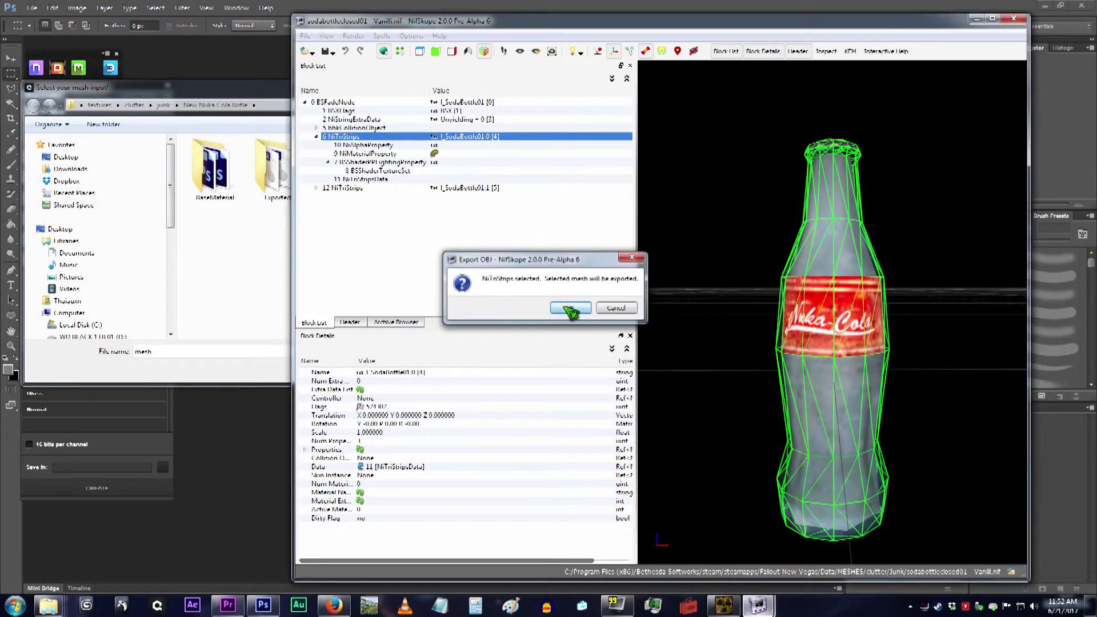
{"action": "left_click", "coordinate": [570, 308]}
{"action": "left_click", "coordinate": [562, 124]}
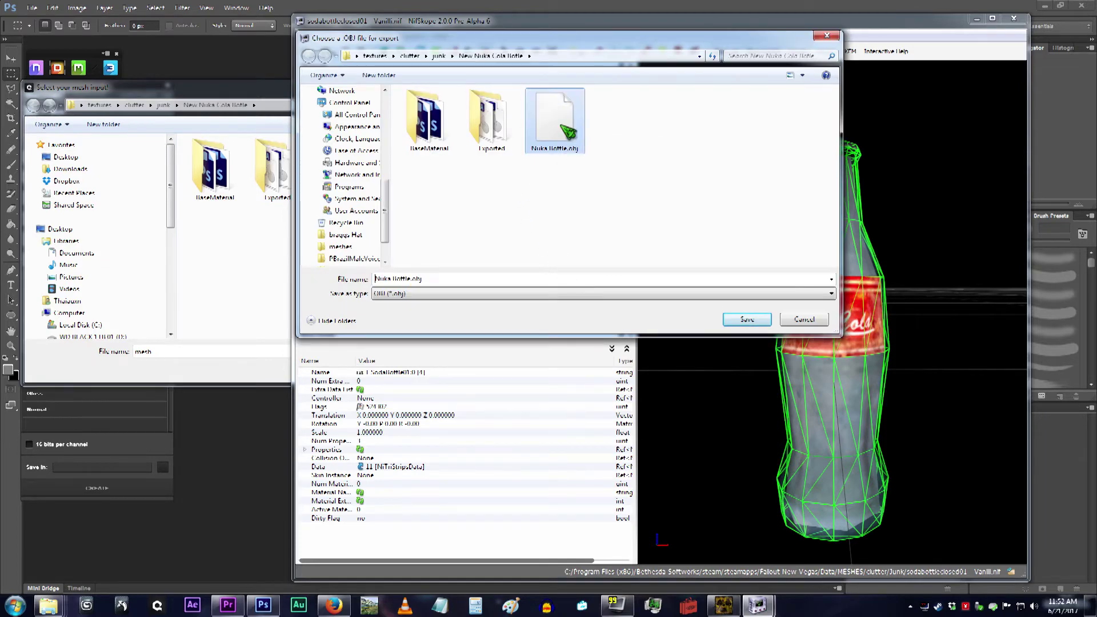
{"action": "left_click", "coordinate": [743, 317]}
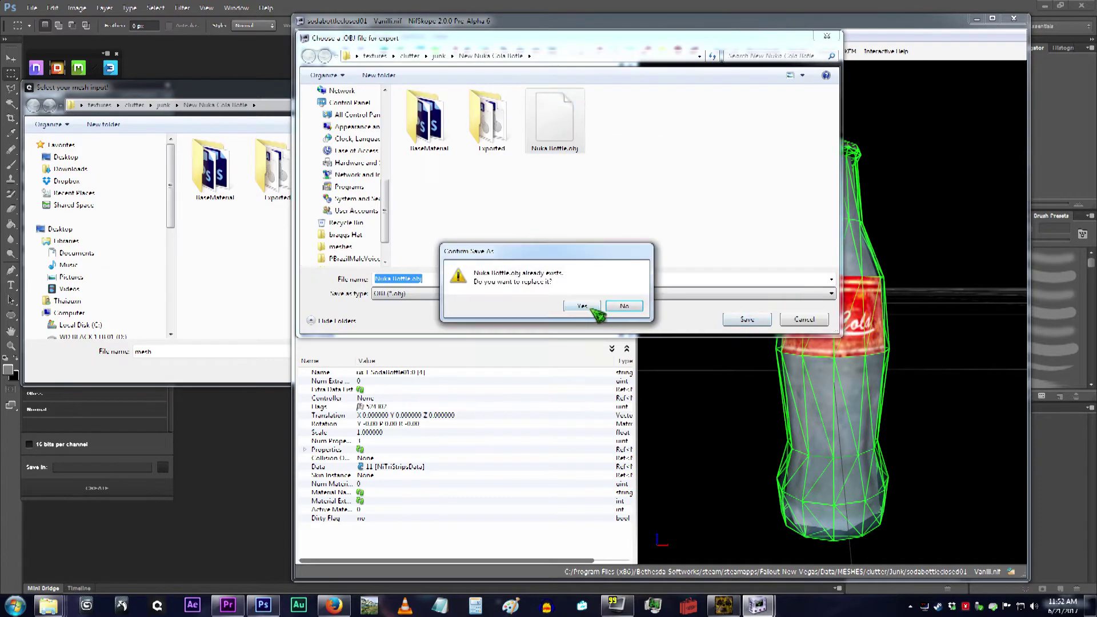
{"action": "left_click", "coordinate": [590, 315]}
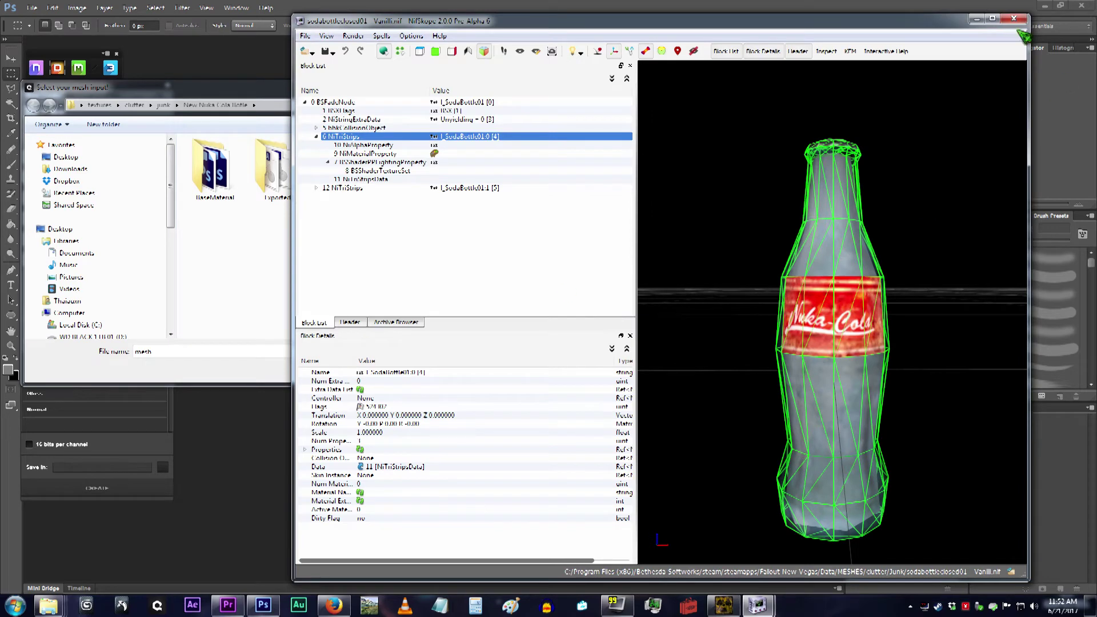
Back in dDo, load Nuka Bottle.obj as the mesh and the BaseMaterial [Color] Targa file as the Material ID map
{"action": "left_click", "coordinate": [285, 247]}
{"action": "double_click", "coordinate": [343, 172]}
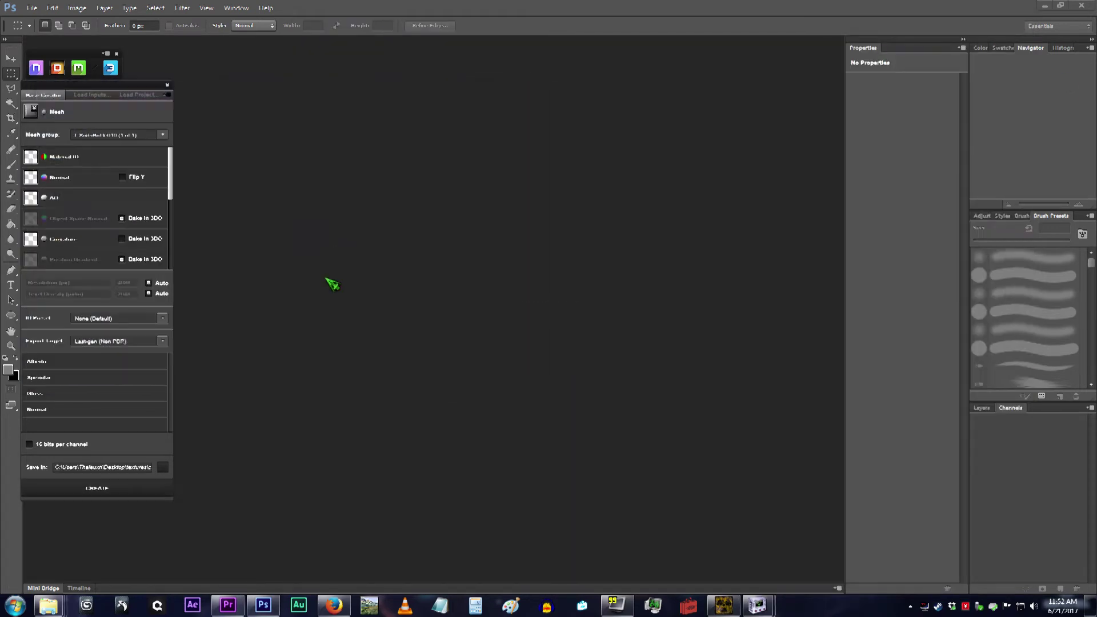
{"action": "left_click", "coordinate": [32, 157]}
{"action": "double_click", "coordinate": [532, 172]}
Load the BaseMaterial [Normal] PSD as the normal input and the BaseMaterial [AO] Targa as the AO input
{"action": "left_click", "coordinate": [36, 180]}
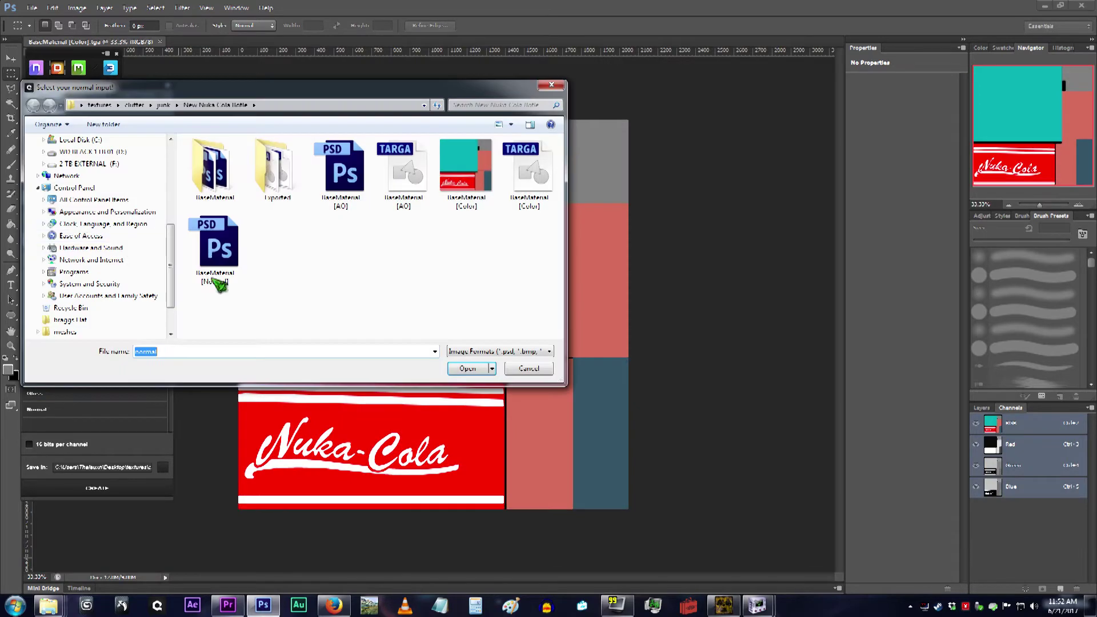
{"action": "left_click", "coordinate": [227, 251]}
{"action": "double_click", "coordinate": [231, 261]}
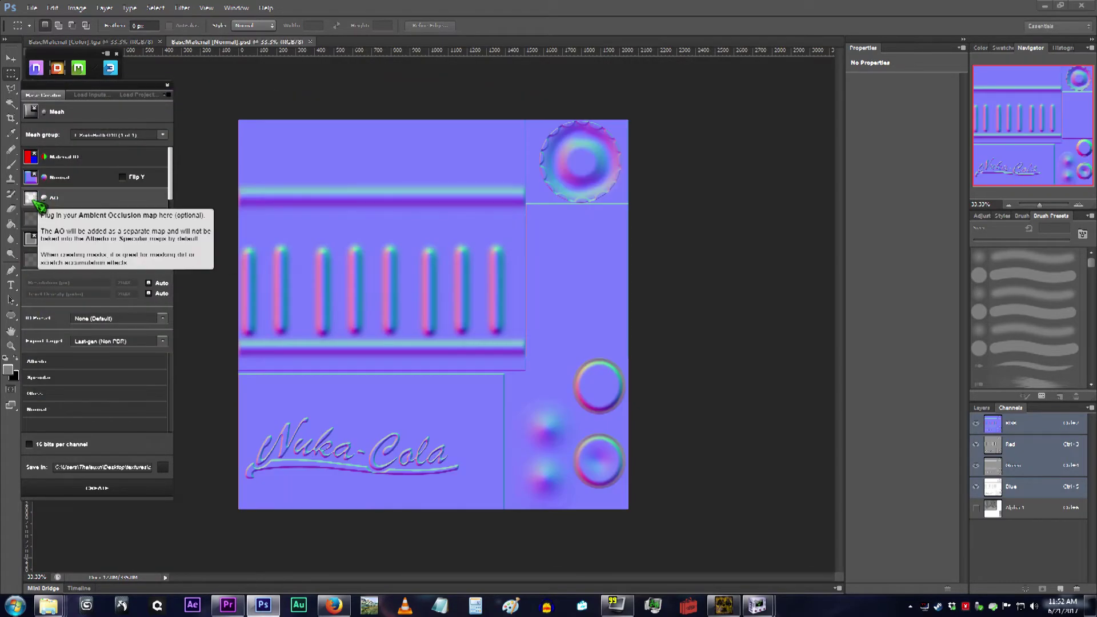
{"action": "left_click", "coordinate": [36, 200]}
{"action": "left_click", "coordinate": [397, 198]}
{"action": "double_click", "coordinate": [398, 199]}
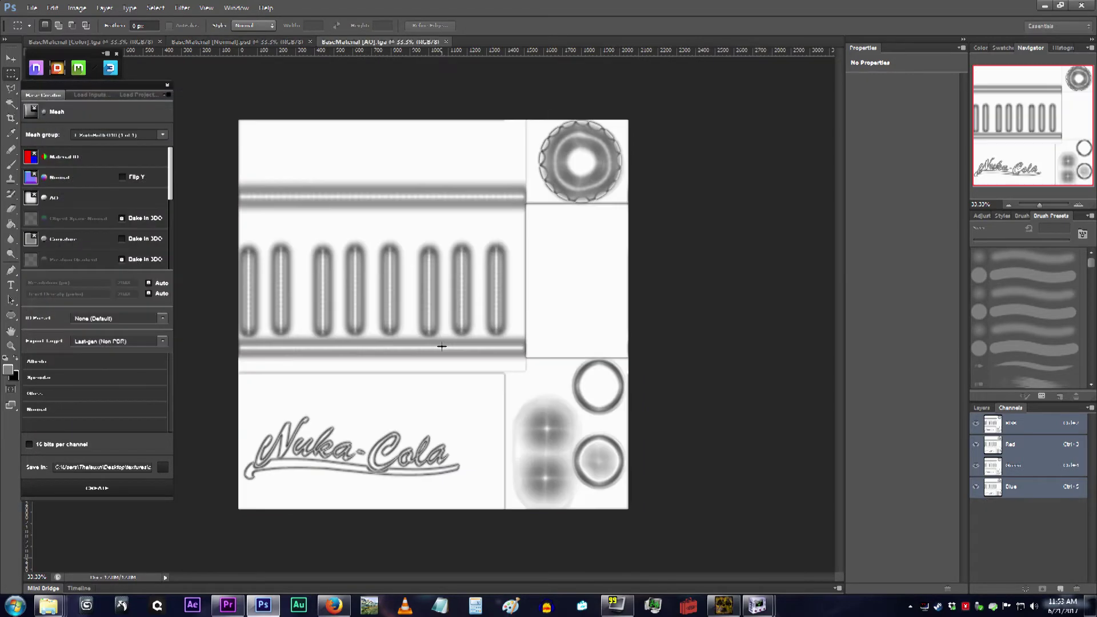
Choose Last-gen (Non PBR) as the export target and create the dDo base project
{"action": "left_click", "coordinate": [124, 343]}
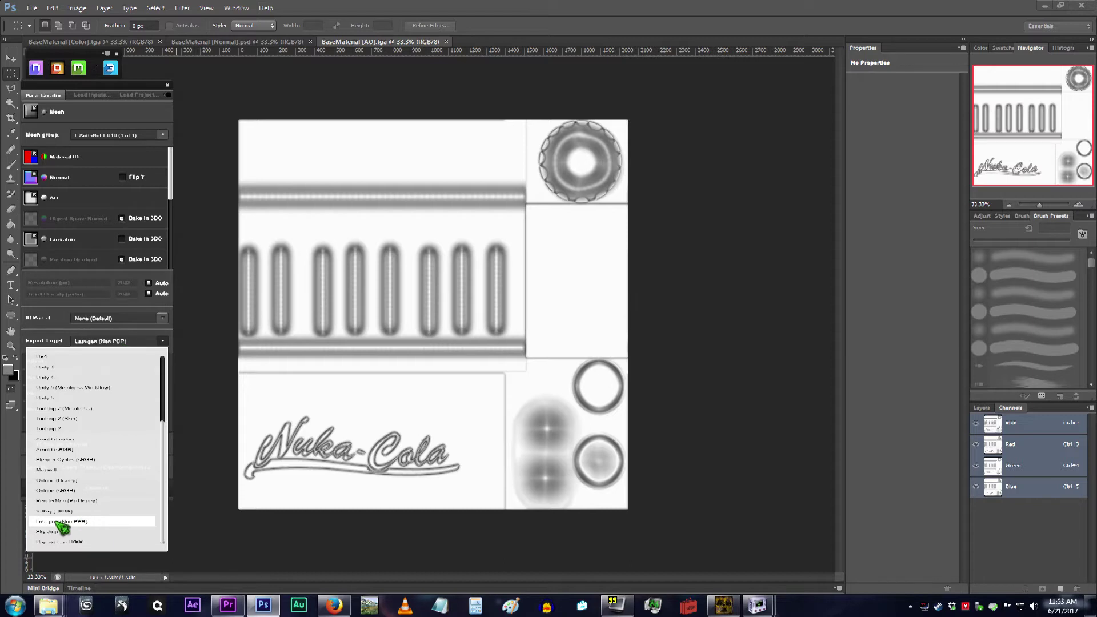
{"action": "left_click", "coordinate": [94, 521]}
{"action": "left_click", "coordinate": [135, 343]}
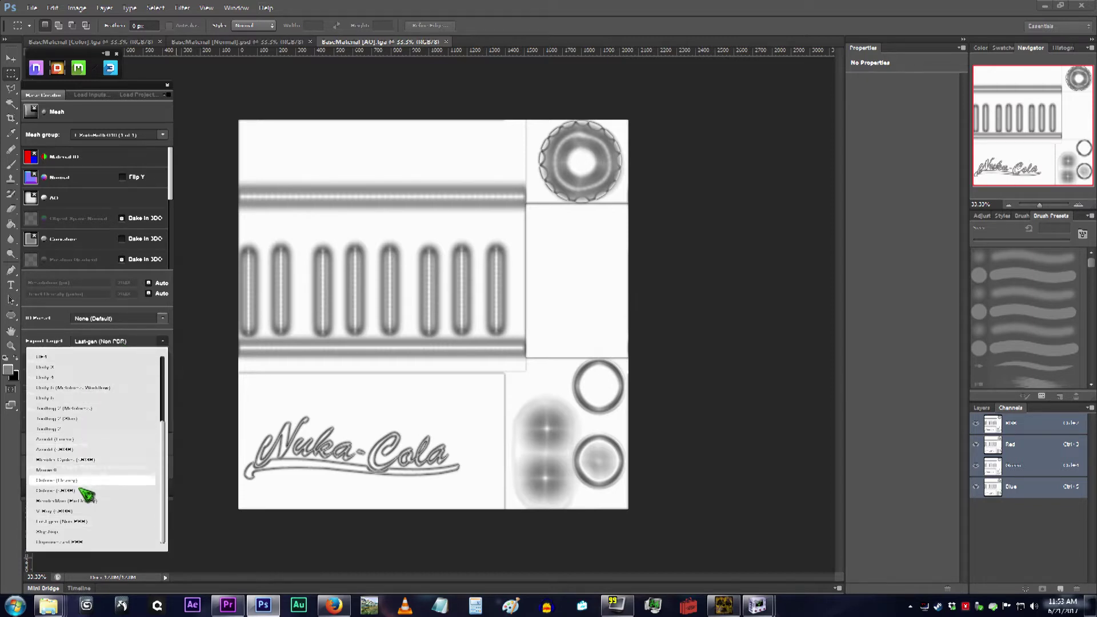
{"action": "left_click", "coordinate": [96, 522]}
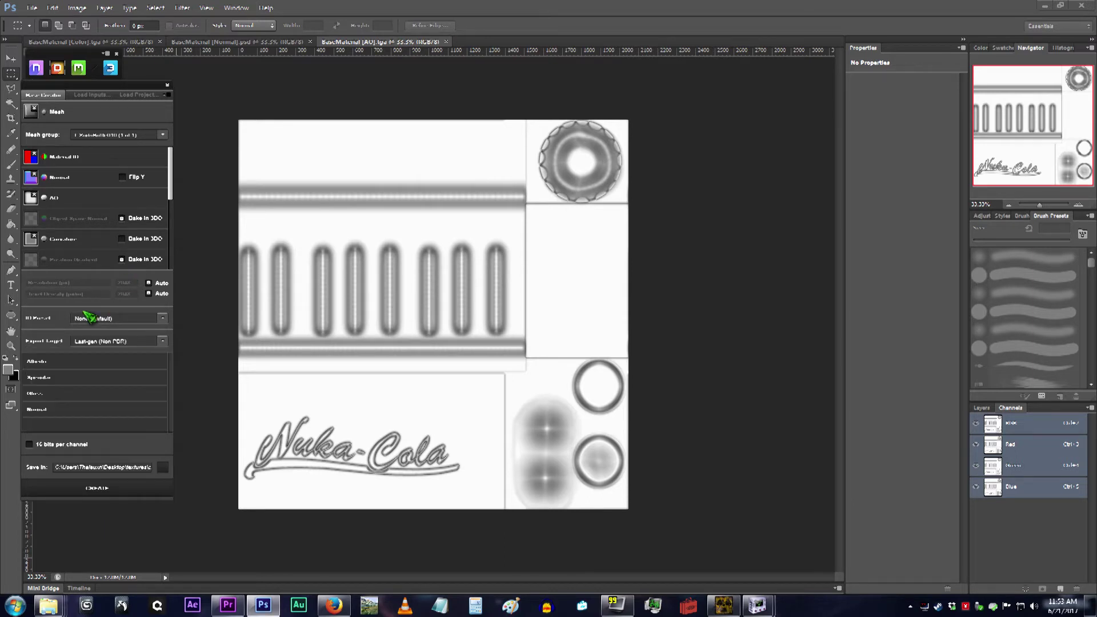
{"action": "left_click", "coordinate": [117, 488]}
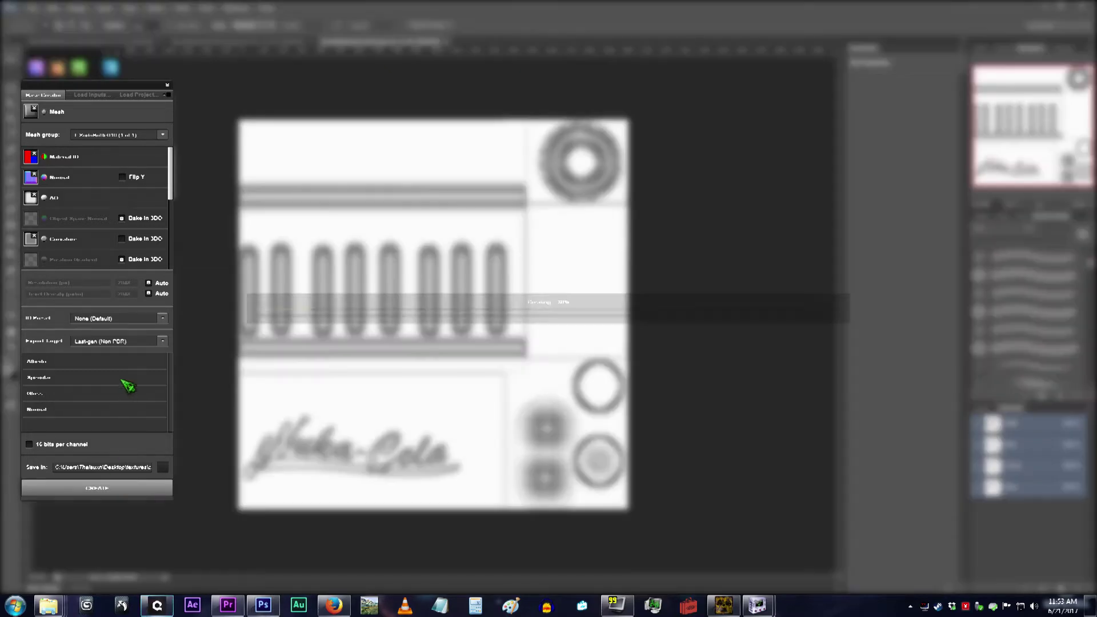
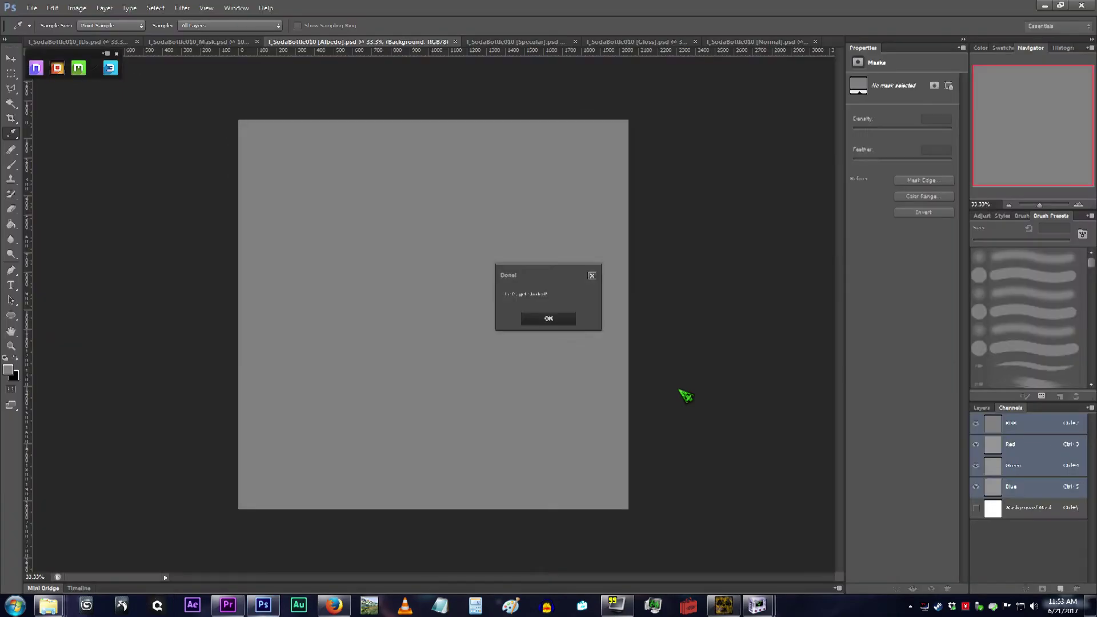
{"action": "left_click", "coordinate": [574, 321]}
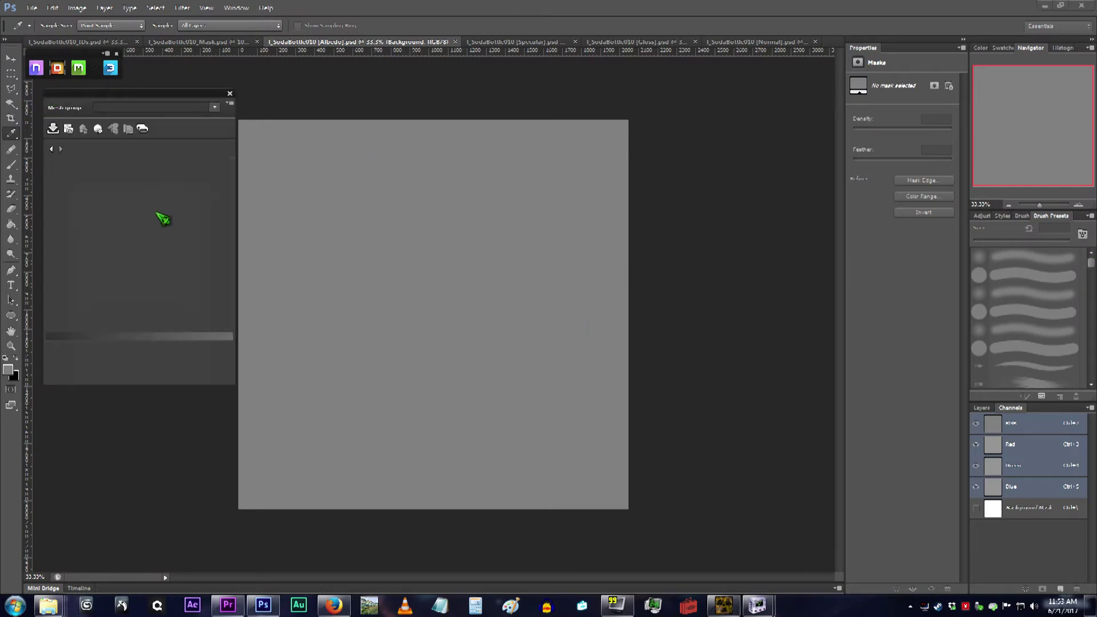
Open the 3DO preview, stand the bottle upright in view and set the direct light intensity to 1.72
{"action": "left_click", "coordinate": [112, 67]}
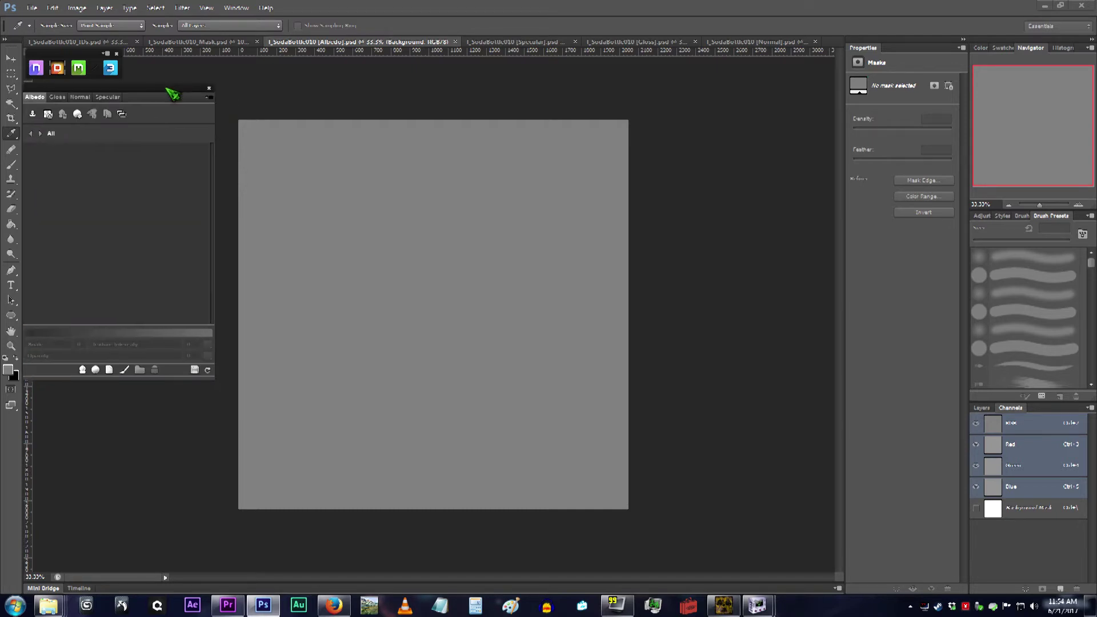
{"action": "left_click", "coordinate": [119, 69]}
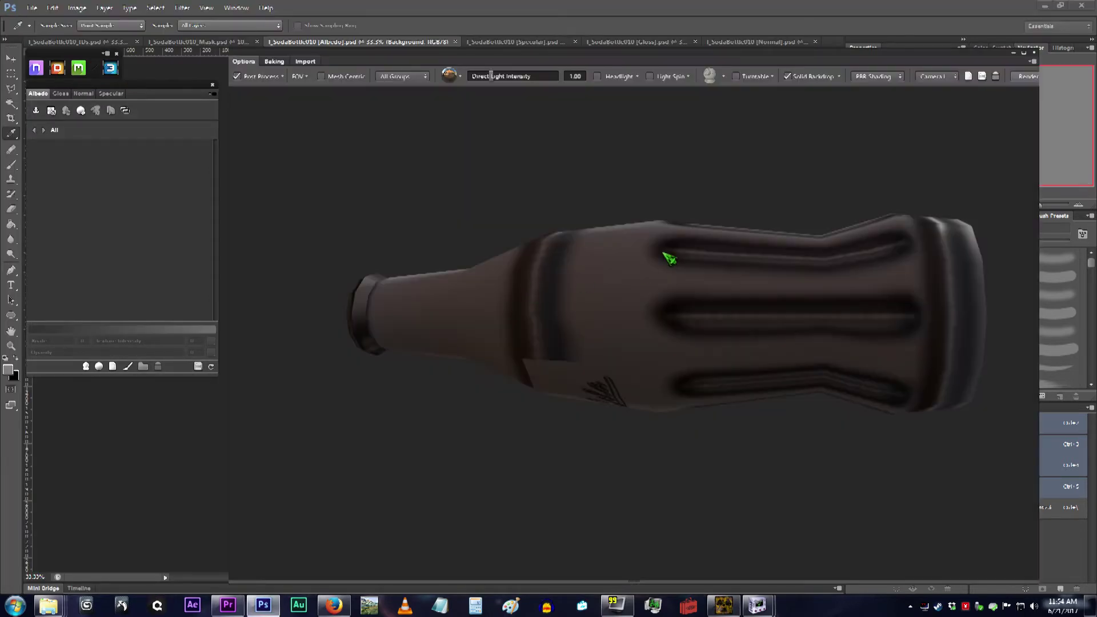
{"action": "left_click_drag", "start_coordinate": [670, 258], "coordinate": [338, 117]}
{"action": "left_click_drag", "start_coordinate": [684, 278], "coordinate": [608, 205]}
{"action": "scroll", "coordinate": [610, 206], "scroll_direction": "down", "scroll_amount": 8}
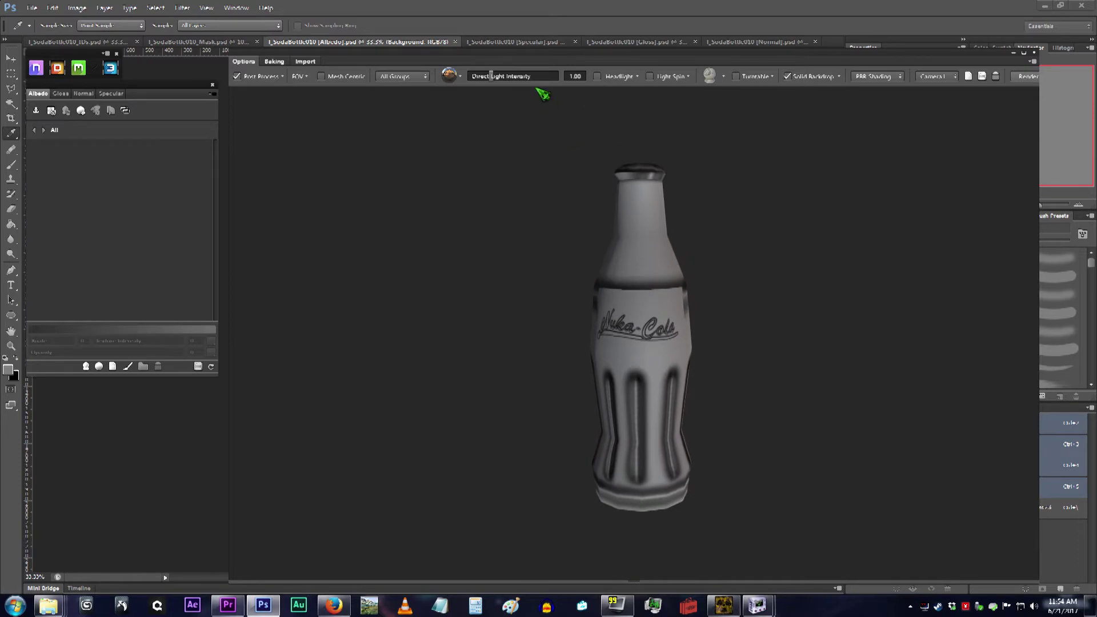
{"action": "left_click_drag", "start_coordinate": [498, 78], "coordinate": [511, 79]}
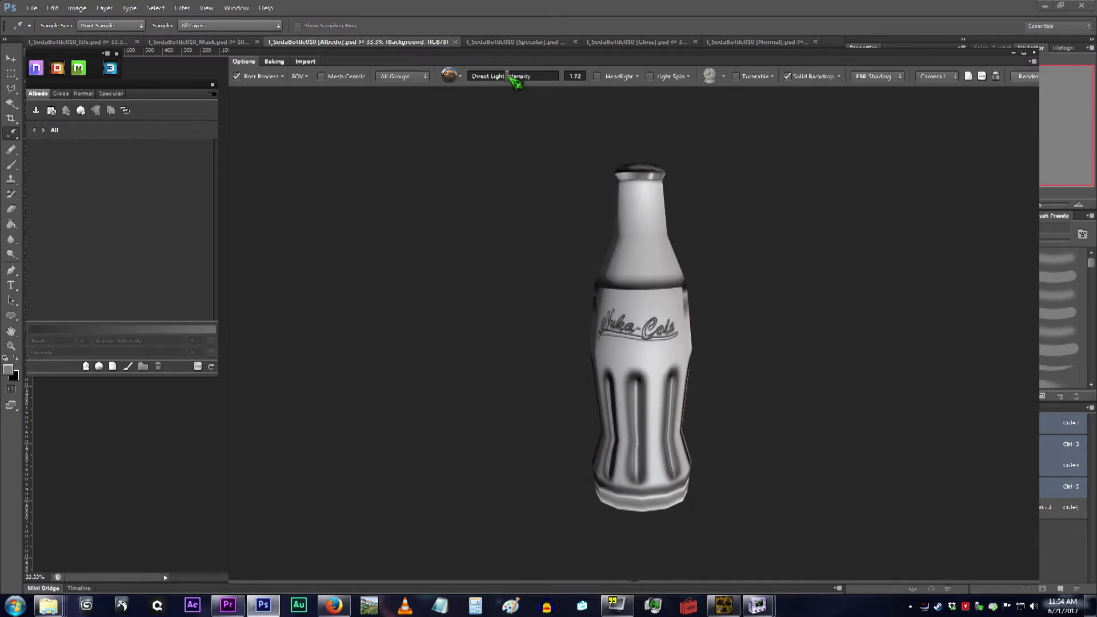
{"action": "scroll", "coordinate": [576, 280], "scroll_direction": "up", "scroll_amount": 3}
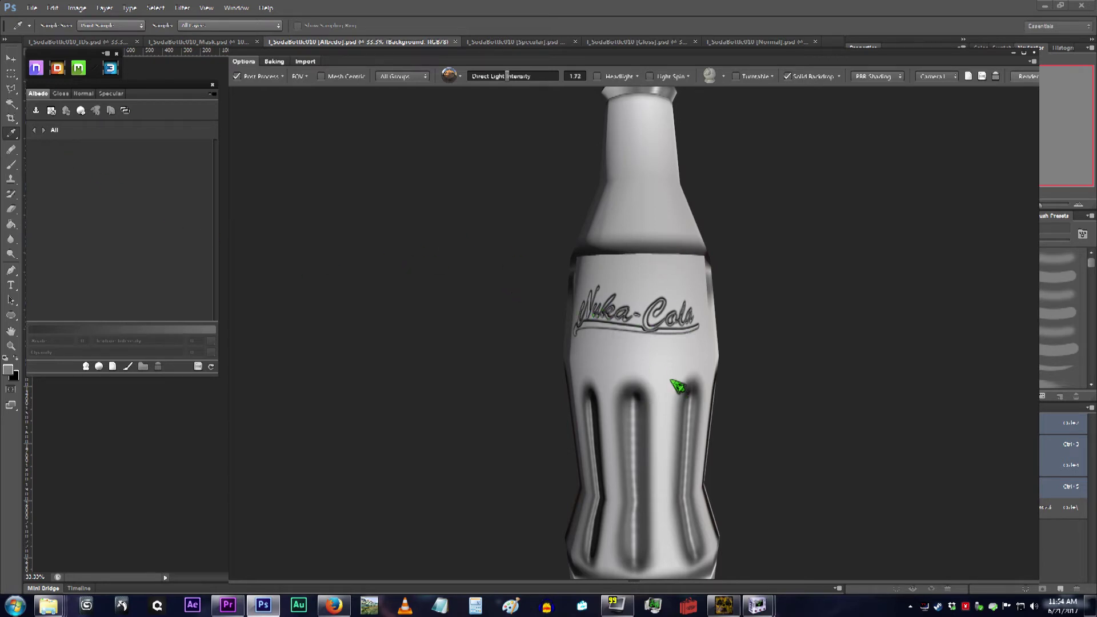
Search the material library for glass and apply the Dirty Glass material to the bottle's teal ID region
{"action": "left_click", "coordinate": [658, 346]}
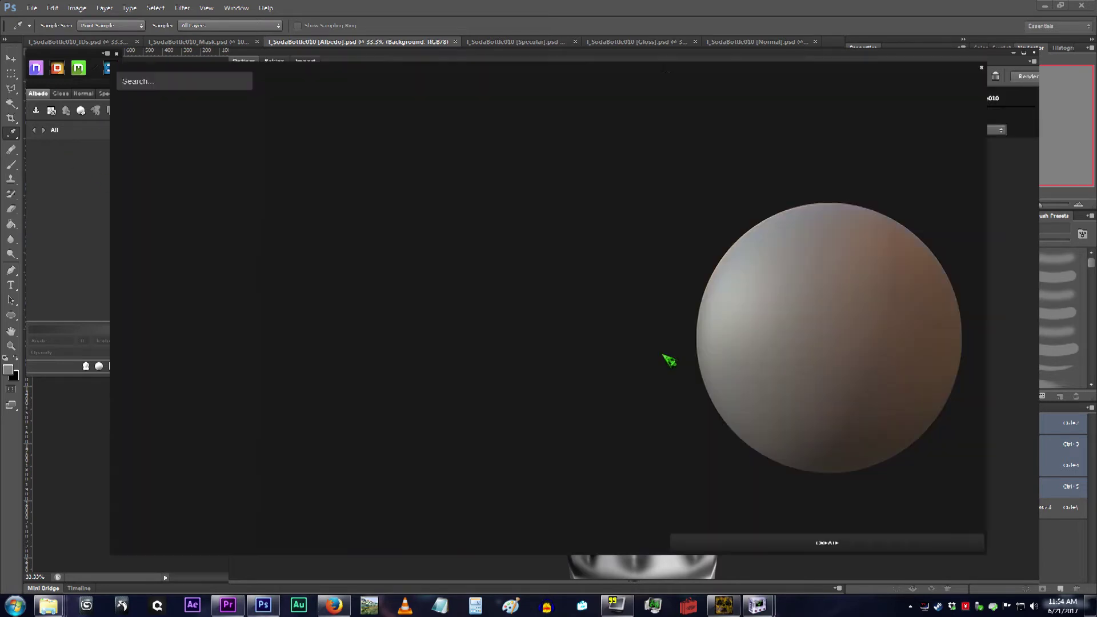
{"action": "left_click", "coordinate": [982, 67]}
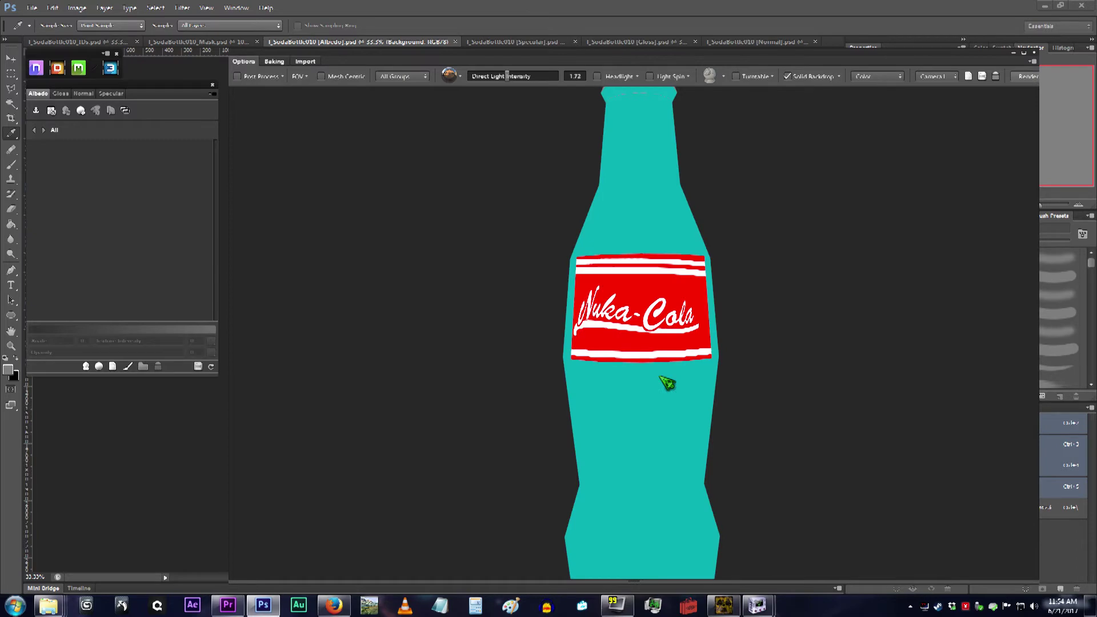
{"action": "double_click", "coordinate": [672, 386]}
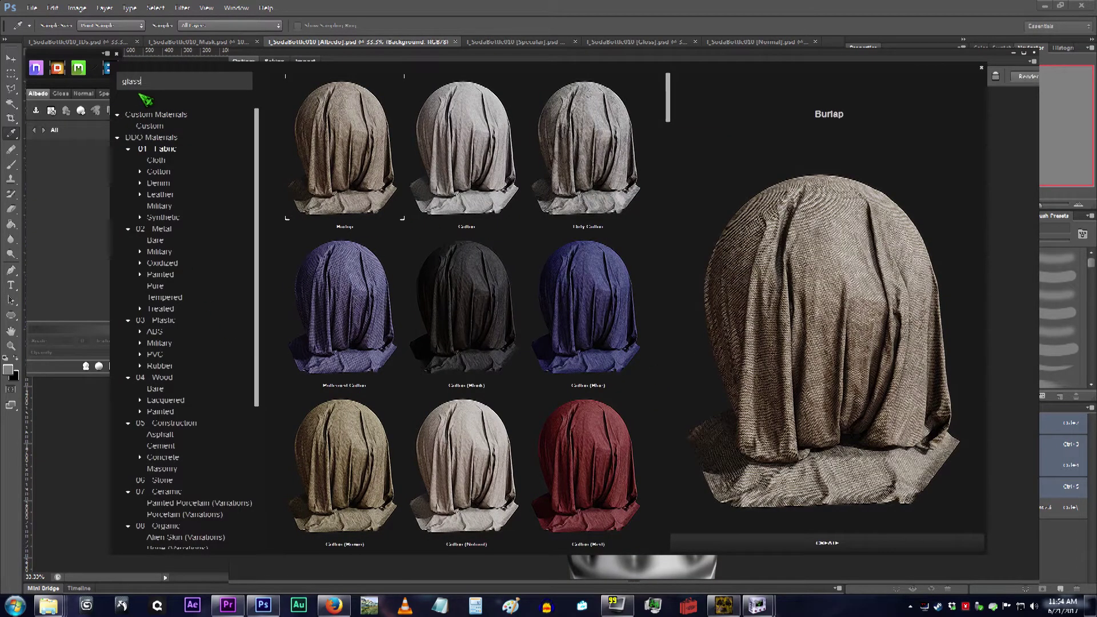
{"action": "key", "text": "Return"}
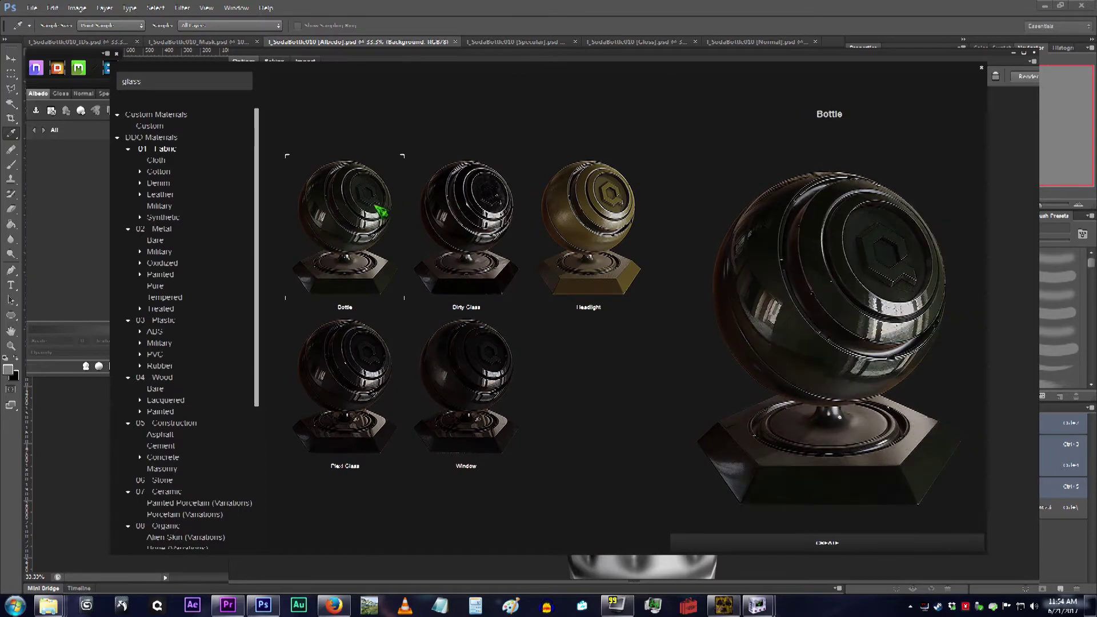
{"action": "left_click", "coordinate": [474, 215]}
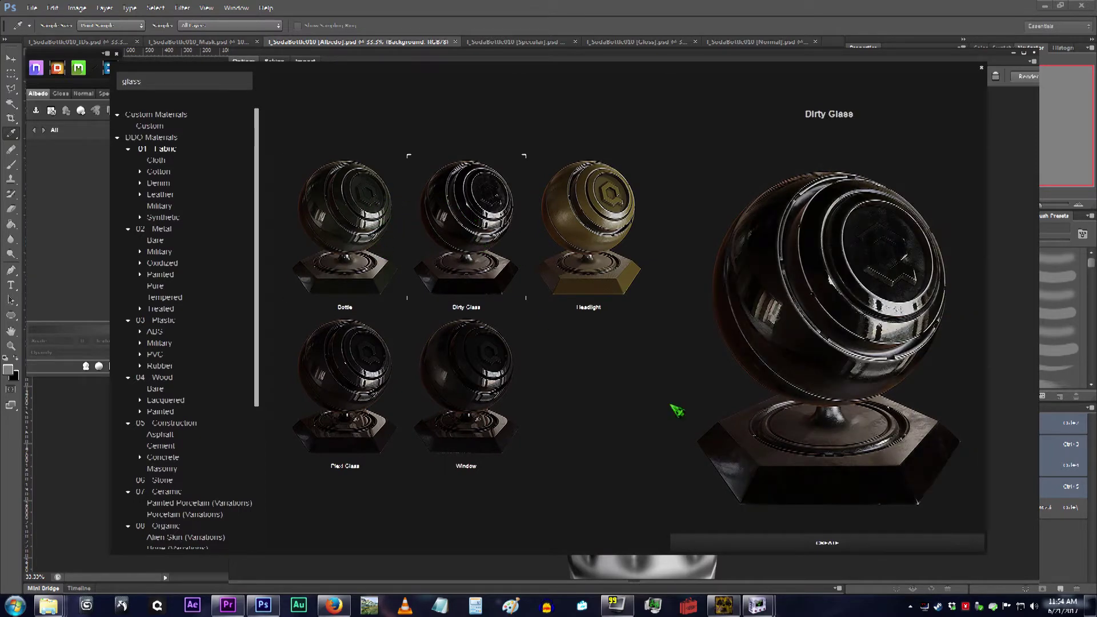
{"action": "left_click", "coordinate": [796, 540]}
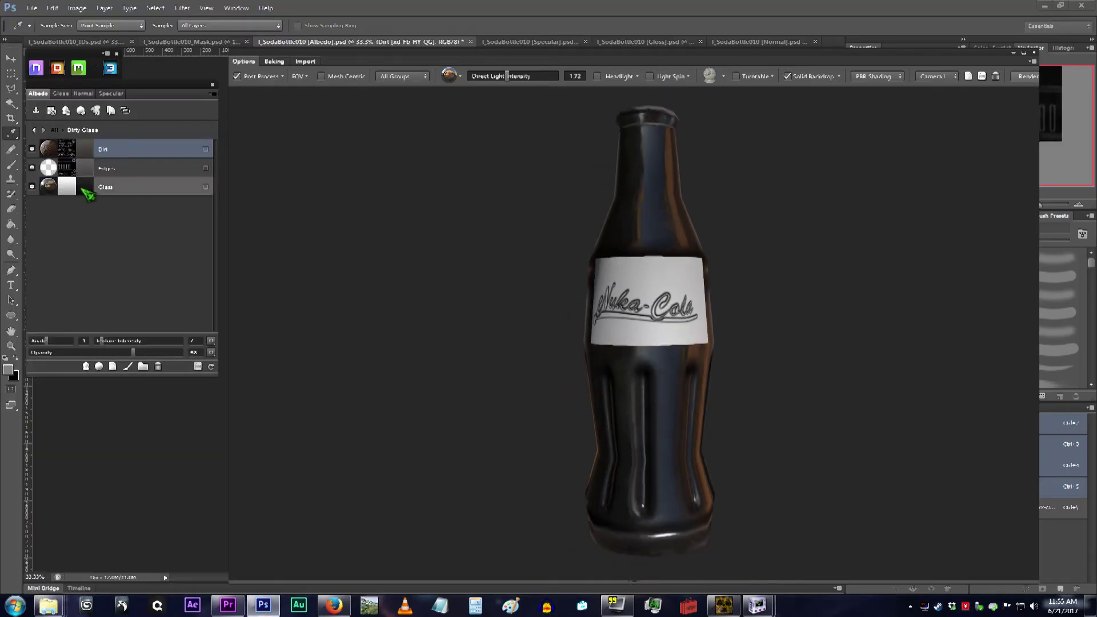
Set the solid colour of the Dirty Glass material's Glass layer to bright cyan, RGB 24, 197, 212
{"action": "double_click", "coordinate": [86, 186]}
{"action": "left_click", "coordinate": [243, 338]}
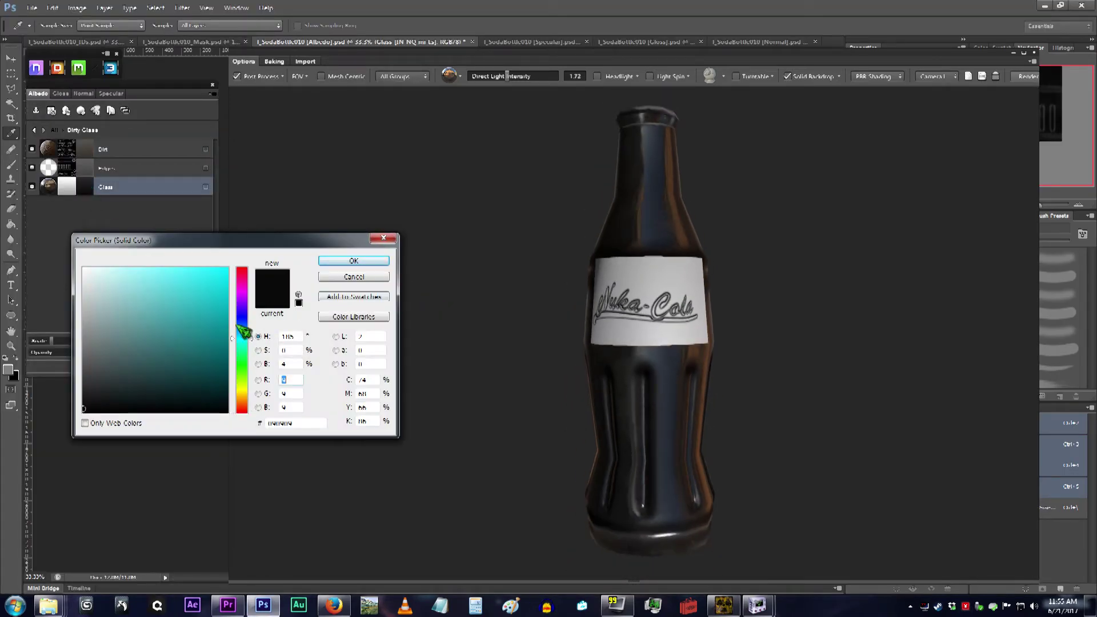
{"action": "left_click", "coordinate": [213, 287]}
{"action": "left_click_drag", "start_coordinate": [213, 282], "coordinate": [215, 281]}
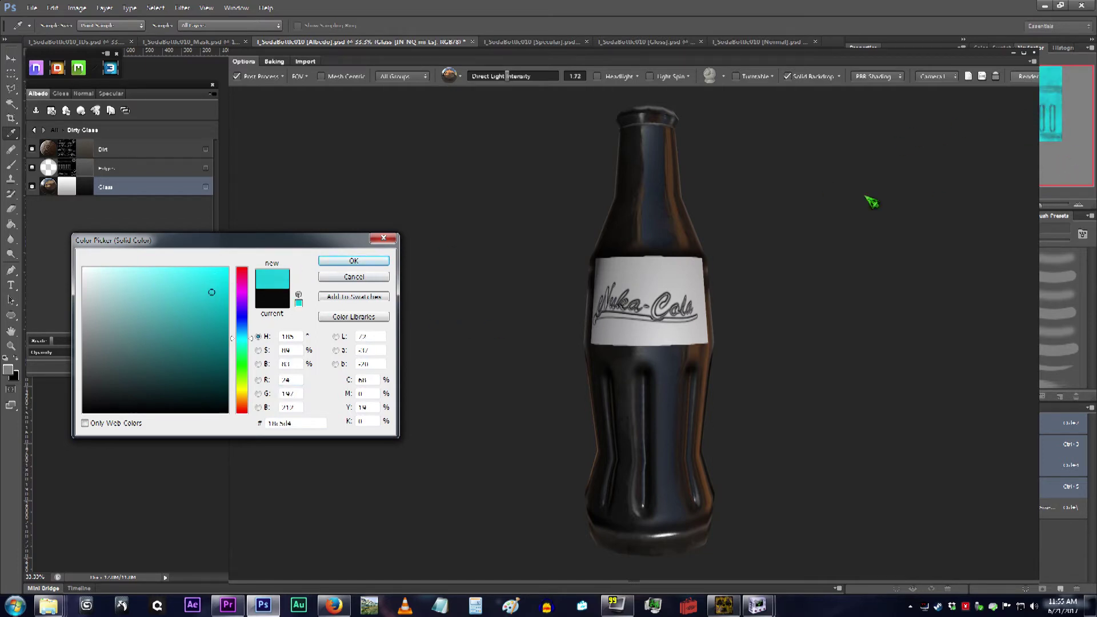
{"action": "left_click", "coordinate": [368, 262]}
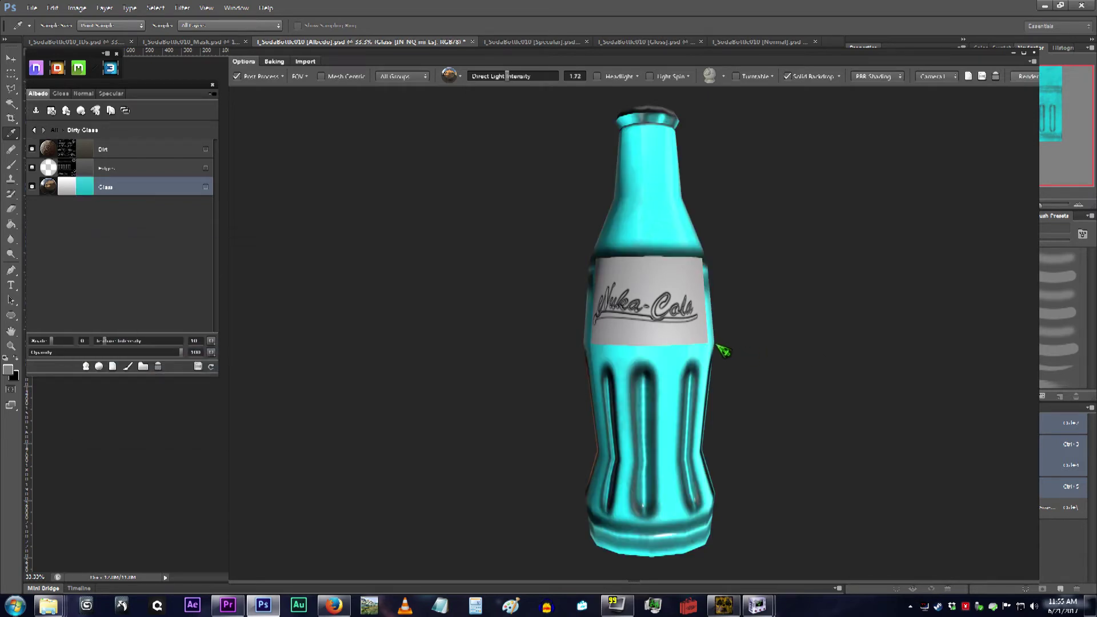
Darken the Glass layer's solid colour to a more muted teal
{"action": "double_click", "coordinate": [86, 187]}
{"action": "left_click_drag", "start_coordinate": [213, 324], "coordinate": [192, 323]}
{"action": "left_click", "coordinate": [354, 261]}
{"action": "left_click_drag", "start_coordinate": [656, 314], "coordinate": [651, 282]}
Add a Concrete - Cracked material layer above the Dirt layer in the Dirty Glass group
{"action": "left_click", "coordinate": [135, 150]}
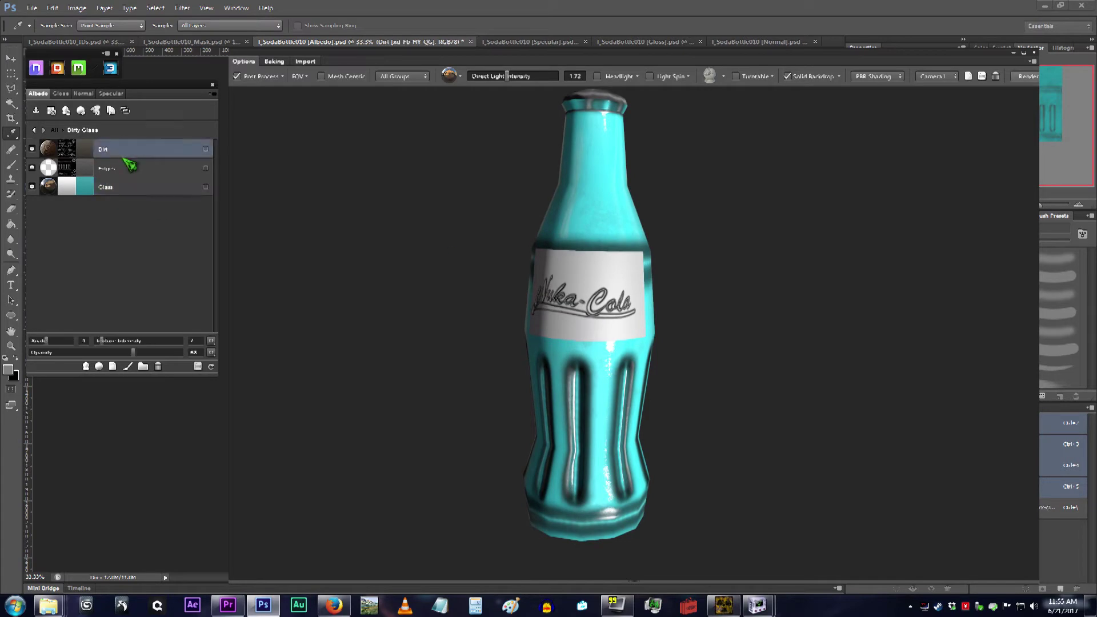
{"action": "left_click", "coordinate": [99, 367]}
{"action": "left_click", "coordinate": [570, 453]}
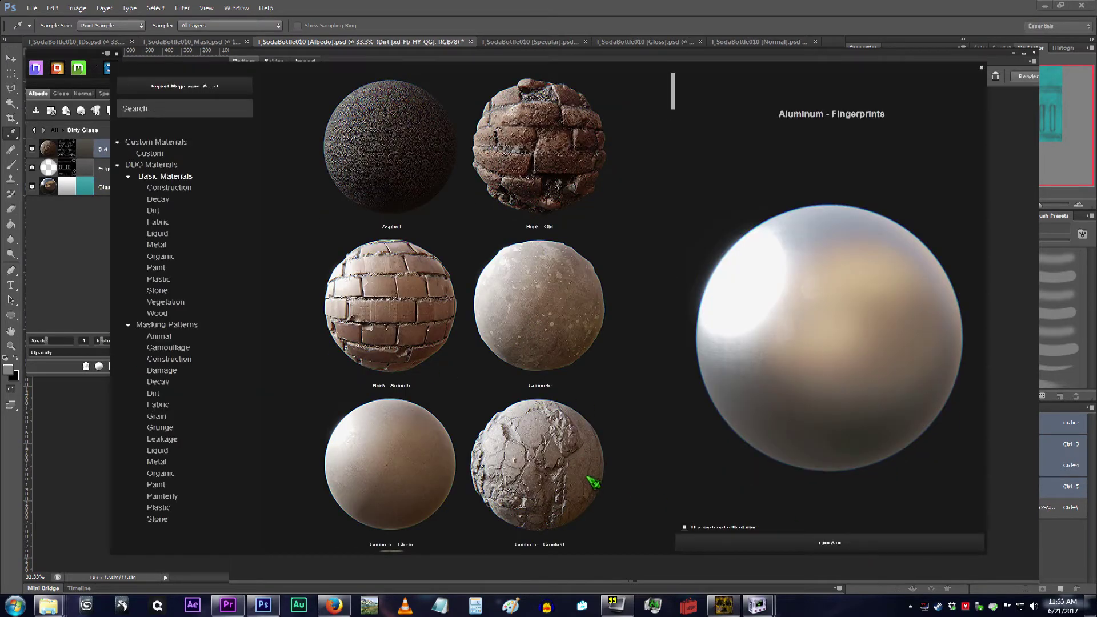
{"action": "left_click", "coordinate": [784, 543]}
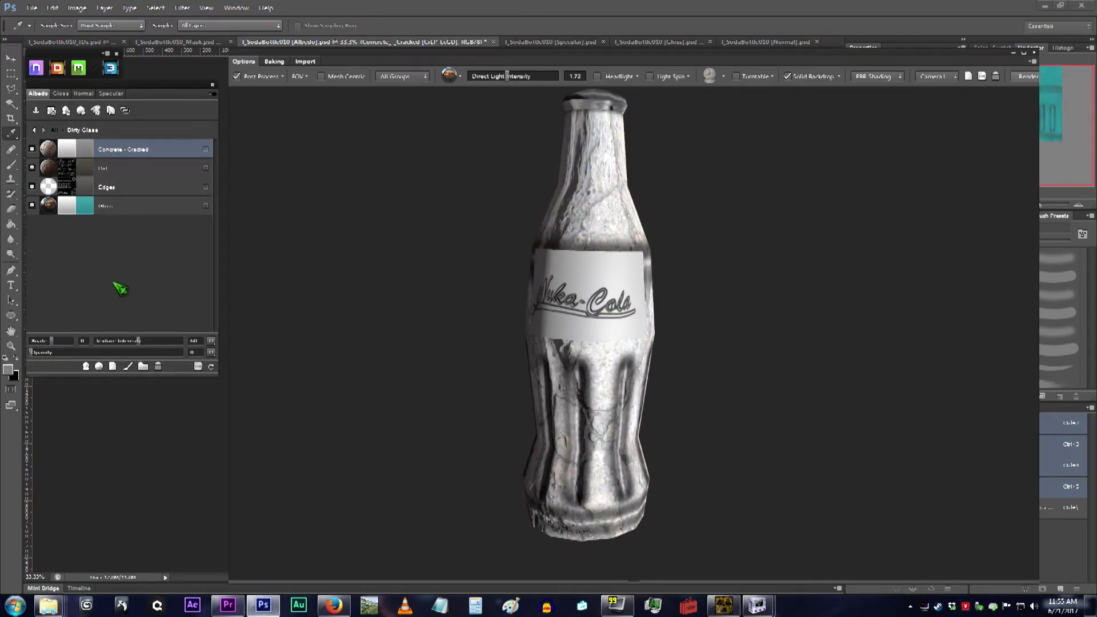
Lower the Concrete - Cracked layer's opacity to about 11% in the gloss map and 5% in the specular map, and reduce it in the normal map
{"action": "left_click_drag", "start_coordinate": [587, 280], "coordinate": [494, 217]}
{"action": "scroll", "coordinate": [622, 257], "scroll_direction": "up", "scroll_amount": 3}
{"action": "left_click", "coordinate": [61, 93]}
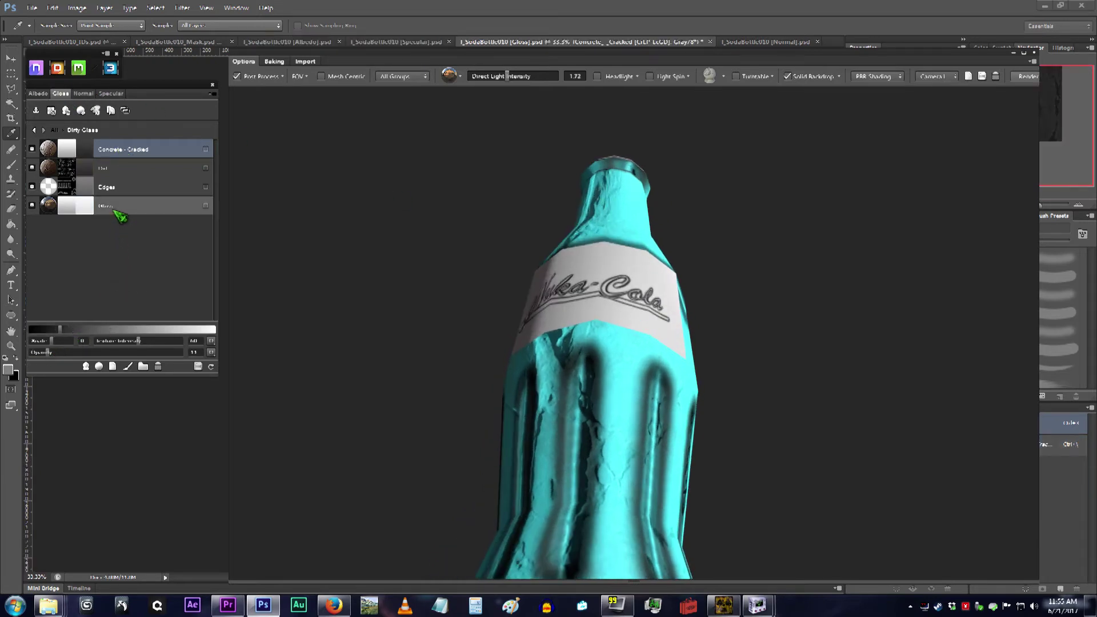
{"action": "left_click", "coordinate": [111, 94]}
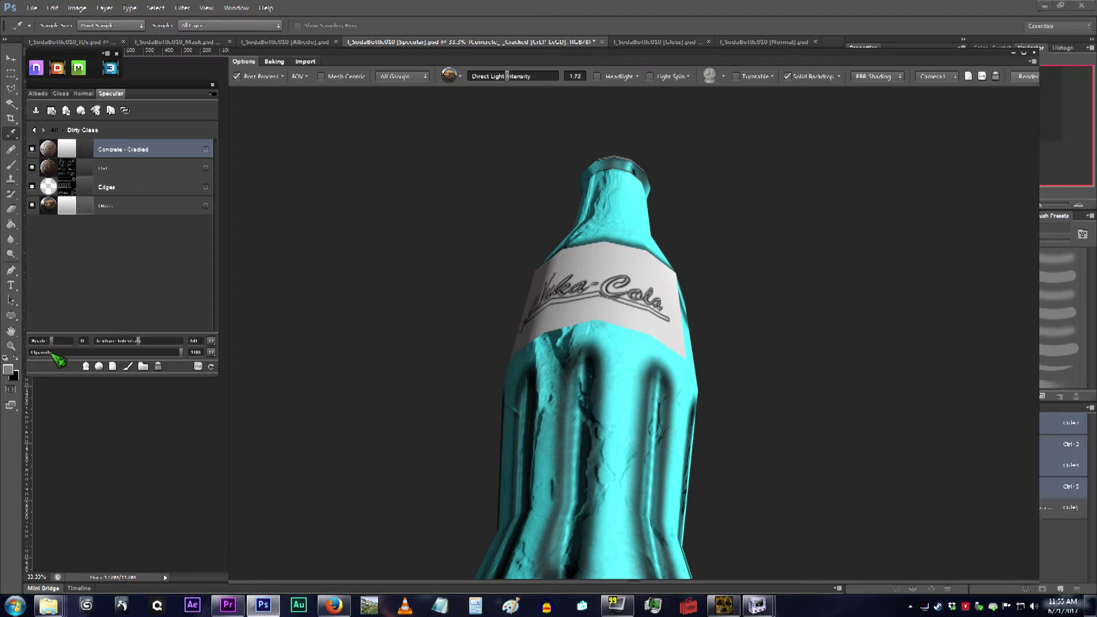
{"action": "left_click", "coordinate": [84, 93]}
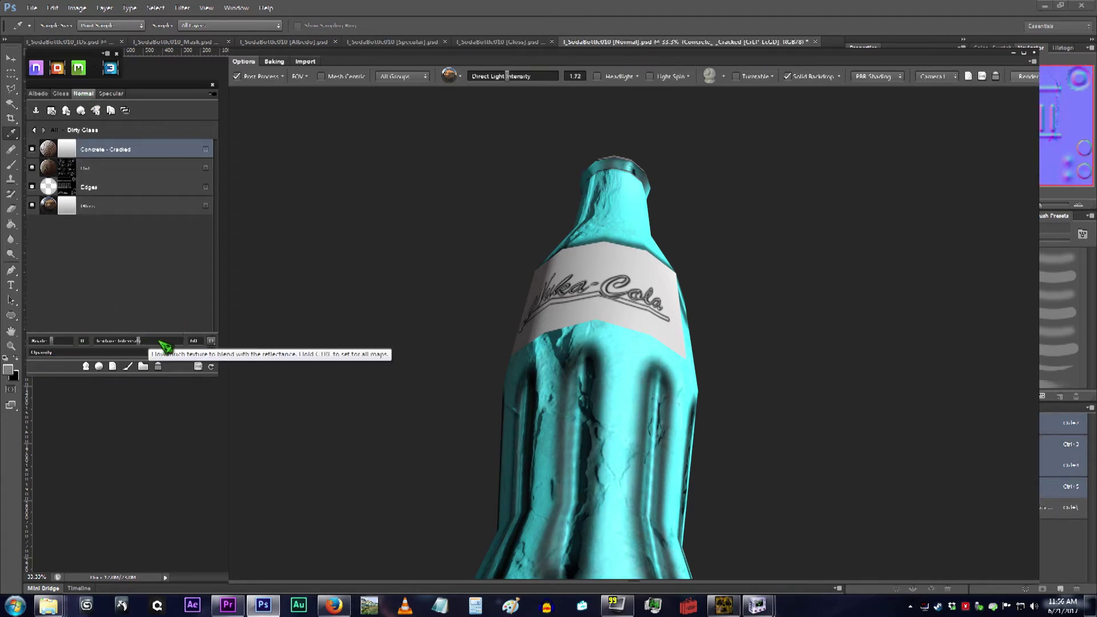
{"action": "left_click_drag", "start_coordinate": [581, 348], "coordinate": [602, 427]}
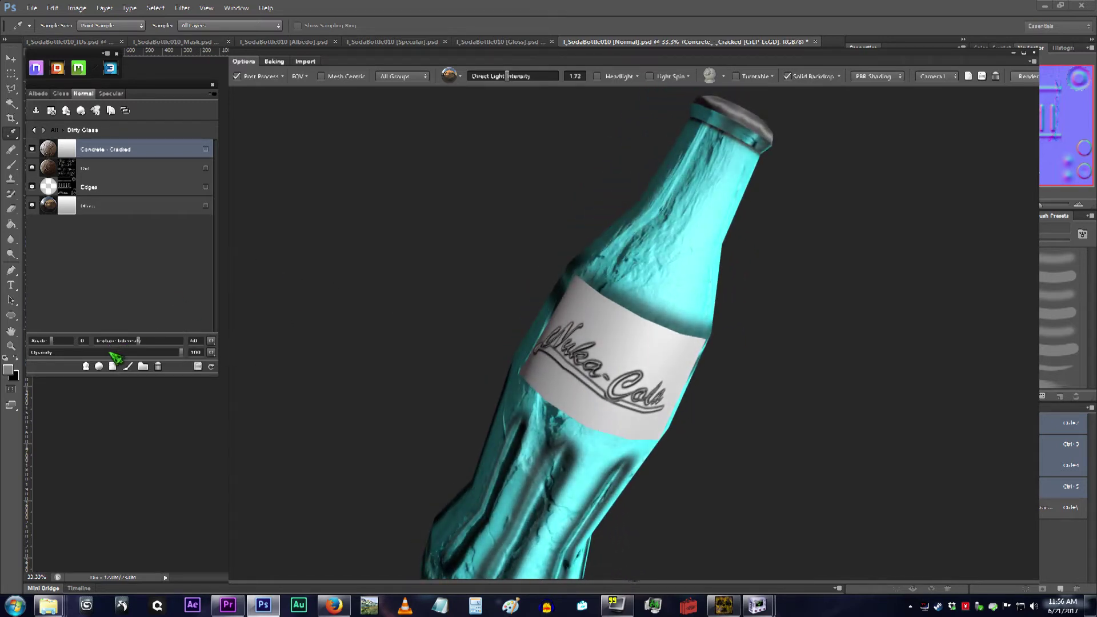
{"action": "left_click", "coordinate": [107, 353]}
{"action": "left_click_drag", "start_coordinate": [614, 307], "coordinate": [592, 272]}
Set the Glass layer's solid colour in the specular map to muted grey-teal, hex 597576
{"action": "left_click", "coordinate": [111, 93]}
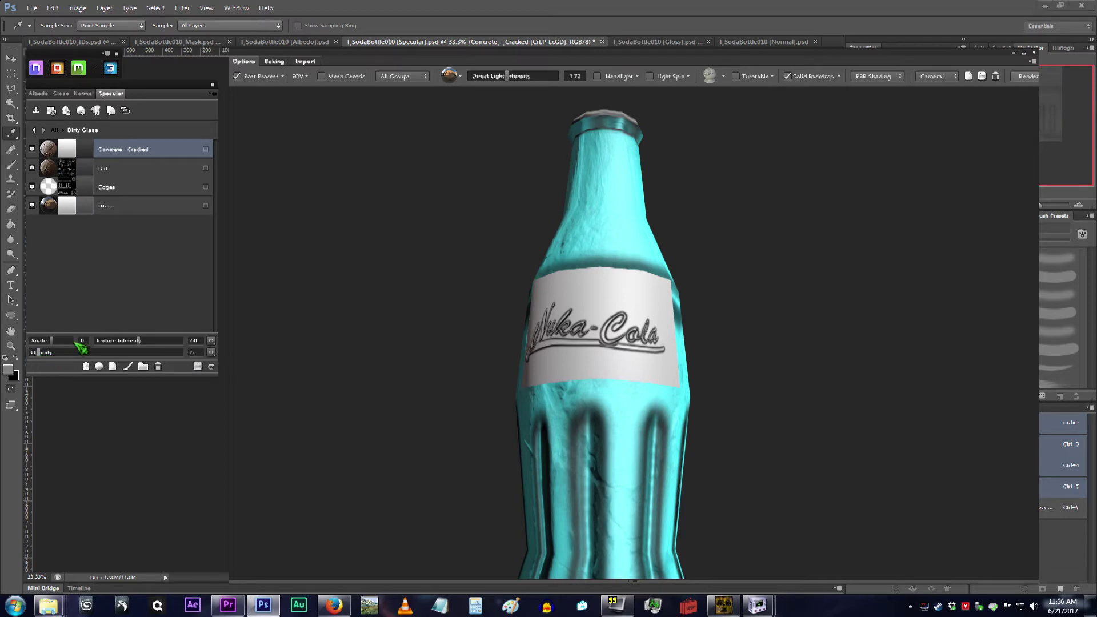
{"action": "double_click", "coordinate": [86, 205]}
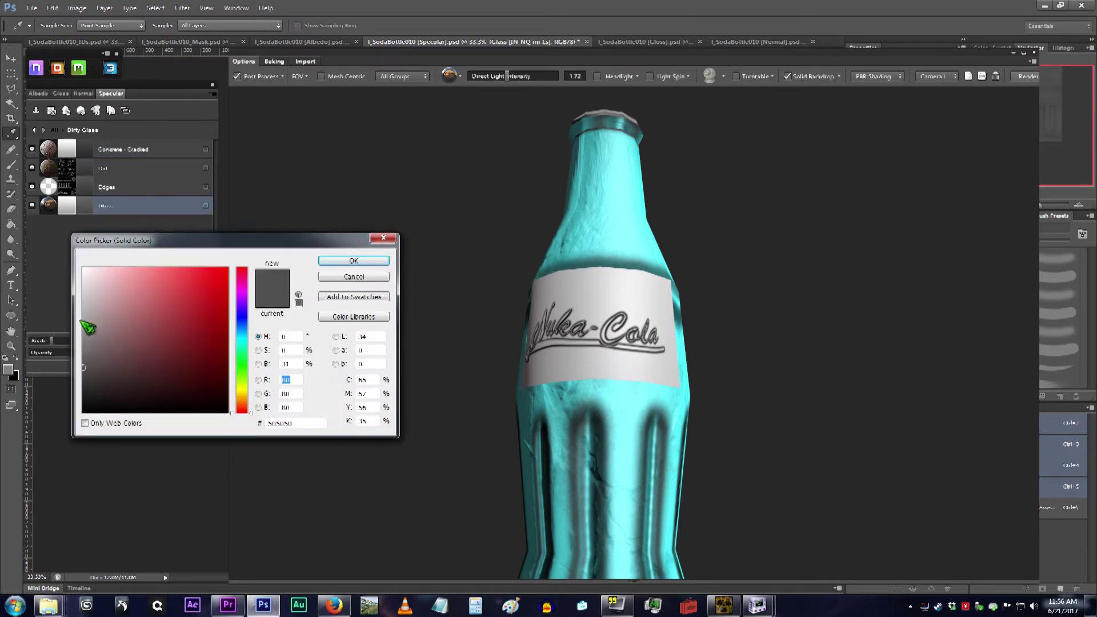
{"action": "left_click", "coordinate": [350, 261]}
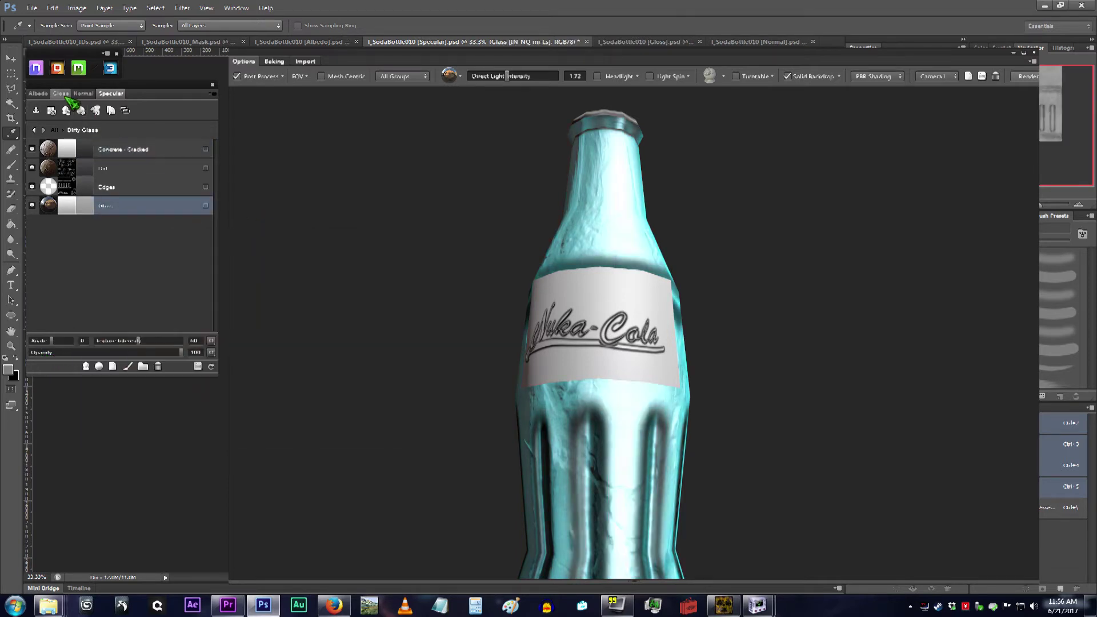
{"action": "double_click", "coordinate": [77, 210]}
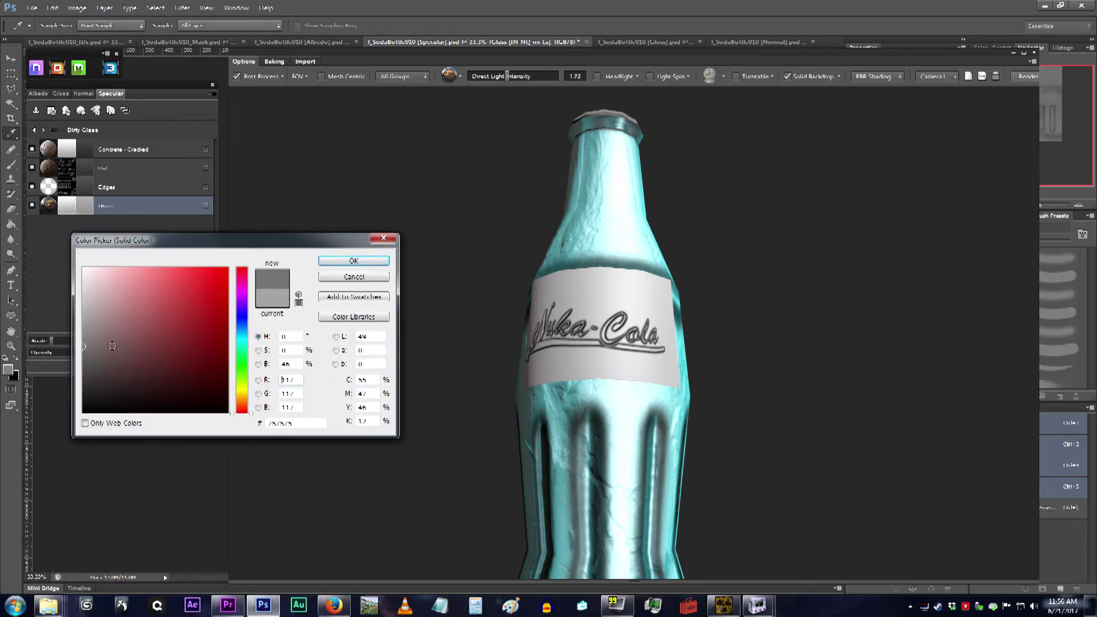
{"action": "left_click", "coordinate": [247, 339]}
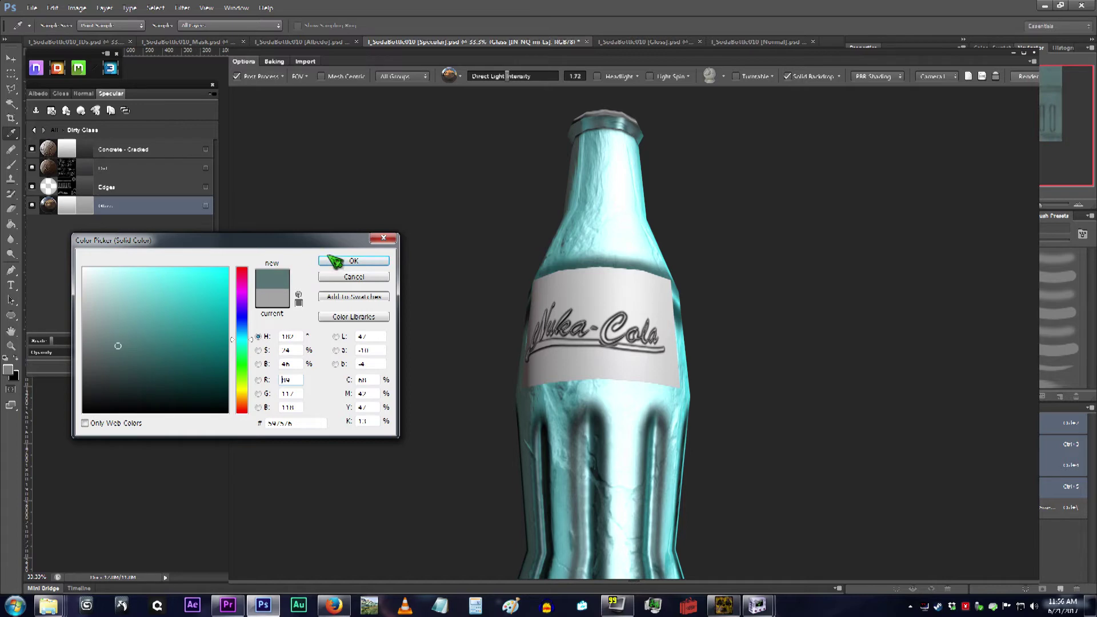
{"action": "left_click", "coordinate": [334, 259]}
Lighten the Glass layer's grey-teal specular colour slightly and check the whole bottle
{"action": "left_click_drag", "start_coordinate": [703, 375], "coordinate": [275, 237]}
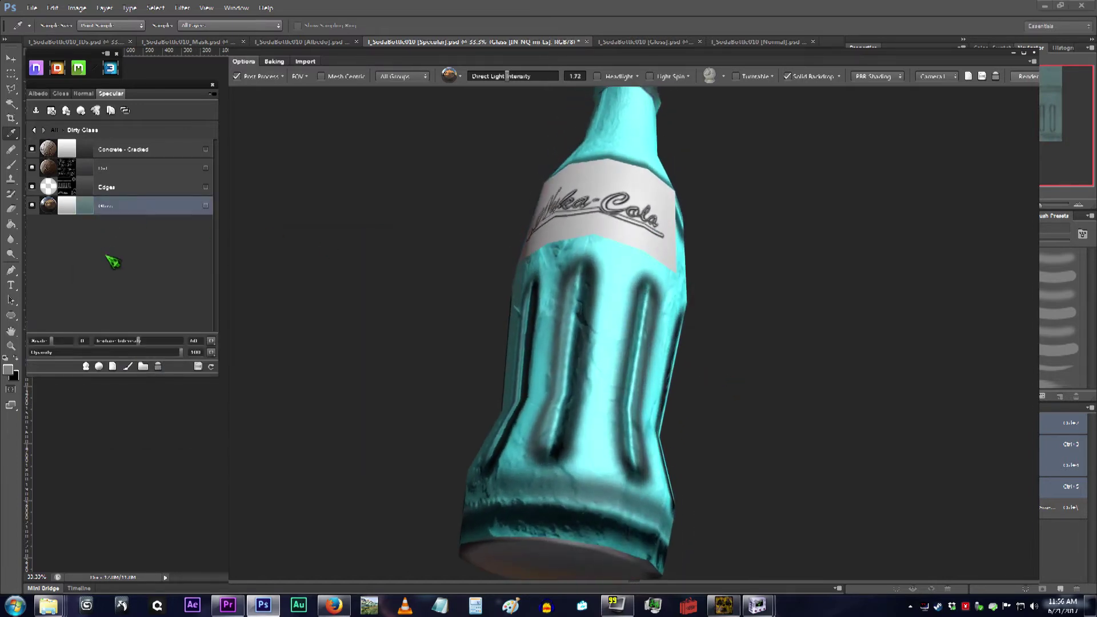
{"action": "left_click", "coordinate": [90, 207]}
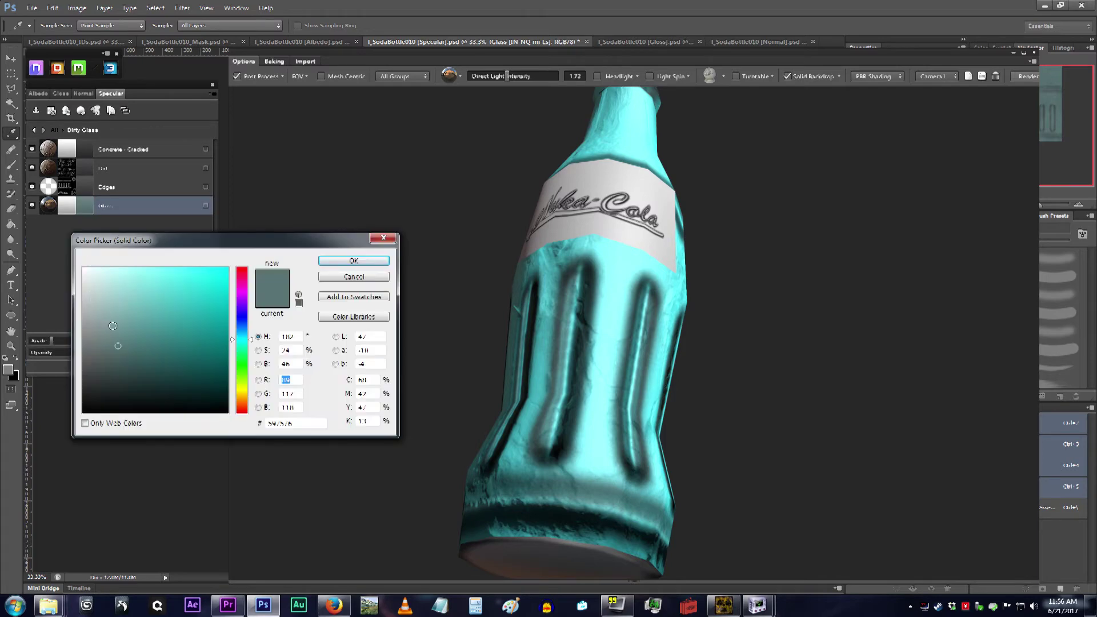
{"action": "left_click", "coordinate": [350, 262]}
{"action": "left_click_drag", "start_coordinate": [609, 323], "coordinate": [621, 416]}
{"action": "scroll", "coordinate": [619, 407], "scroll_direction": "down", "scroll_amount": 4}
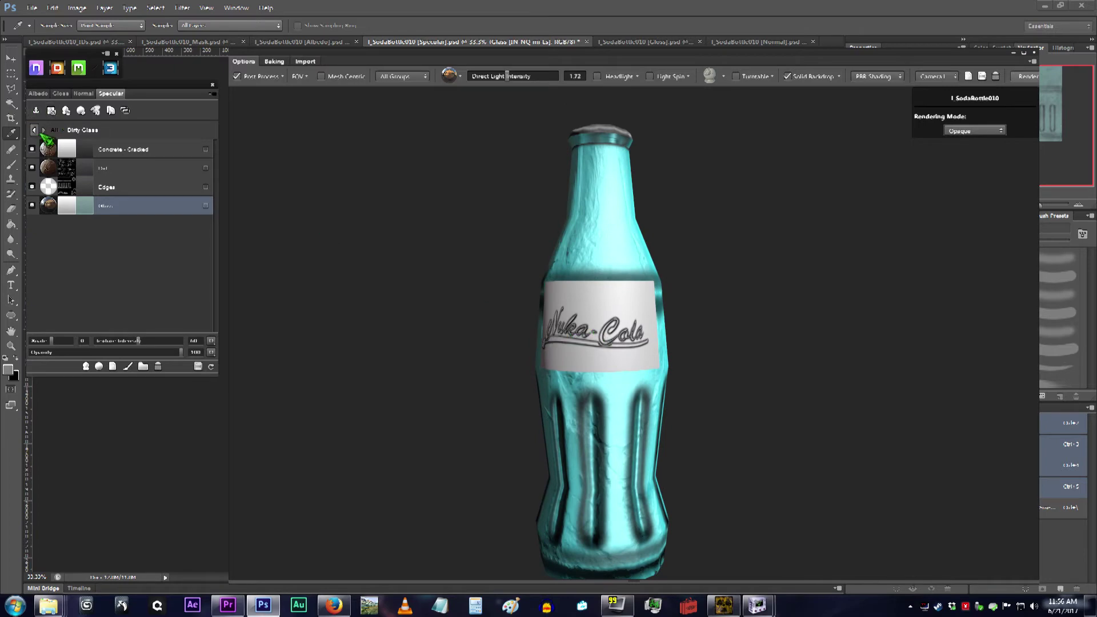
Add a Concrete material layer above the Concrete - Cracked layer in the Dirty Glass group
{"action": "left_click", "coordinate": [120, 150]}
{"action": "left_click", "coordinate": [100, 367]}
{"action": "left_click", "coordinate": [515, 312]}
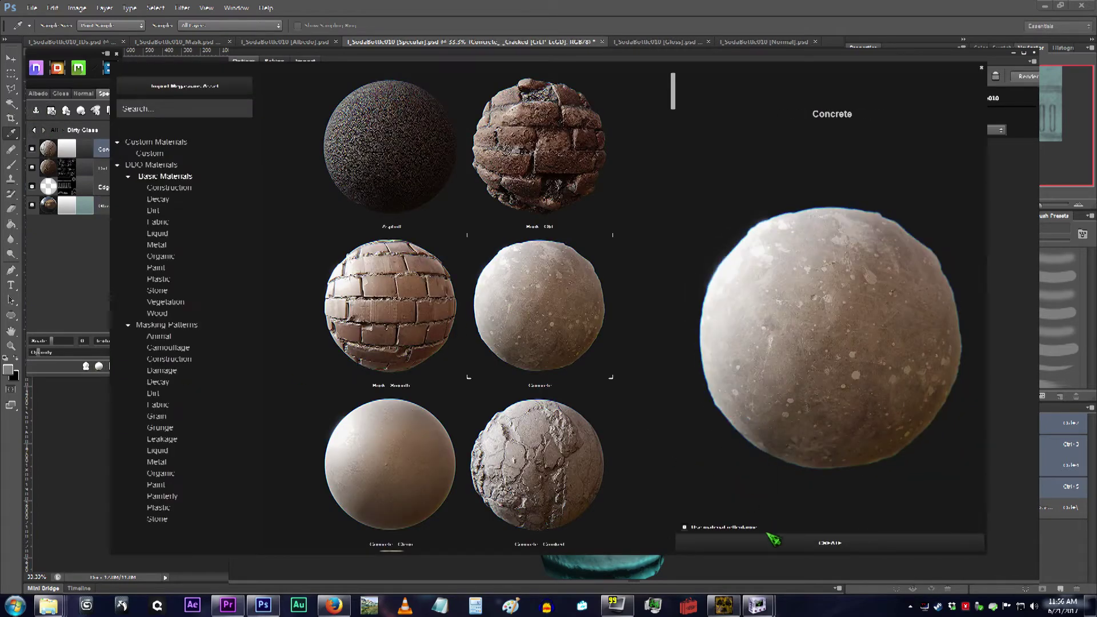
{"action": "left_click", "coordinate": [774, 541]}
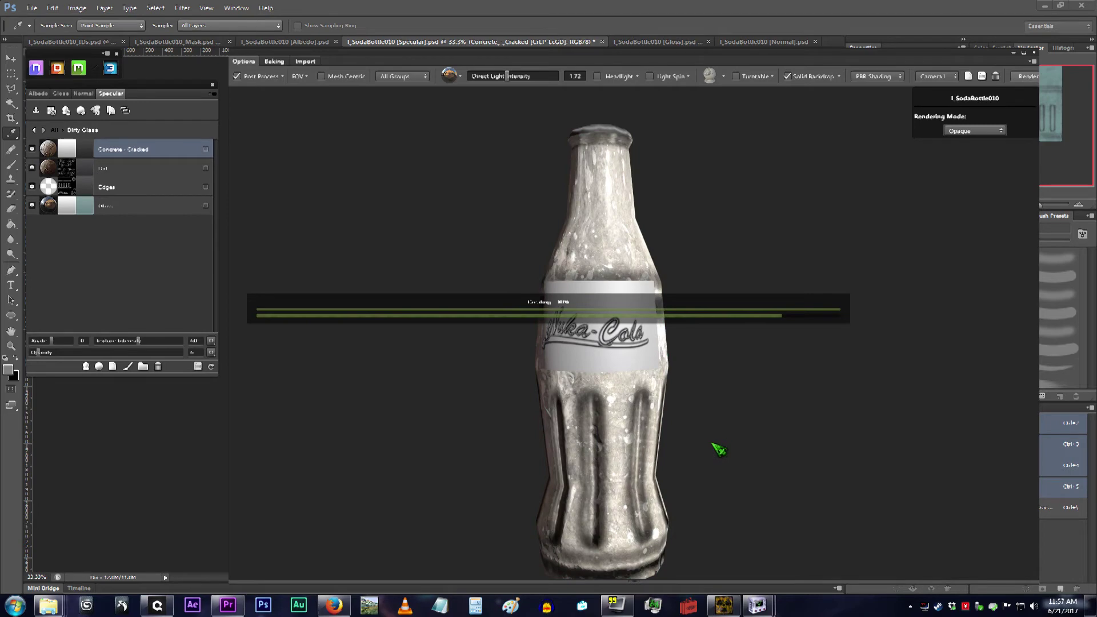
Lower the Concrete layer's albedo opacity to about 52% and change its solid colour to a soft blue-teal
{"action": "left_click", "coordinate": [39, 94]}
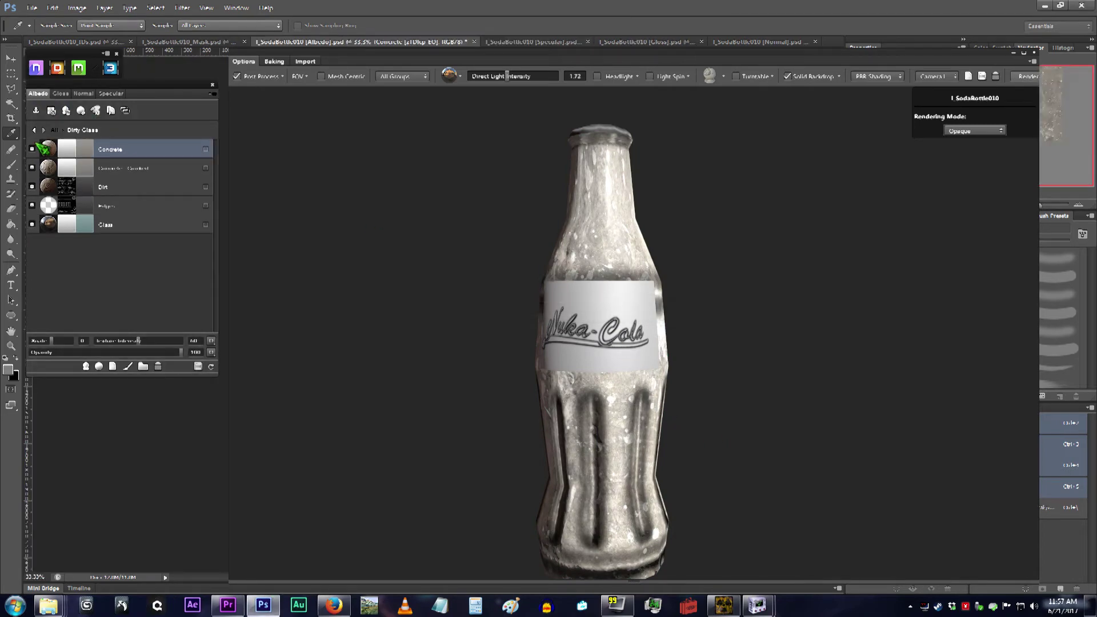
{"action": "left_click_drag", "start_coordinate": [95, 352], "coordinate": [109, 352]}
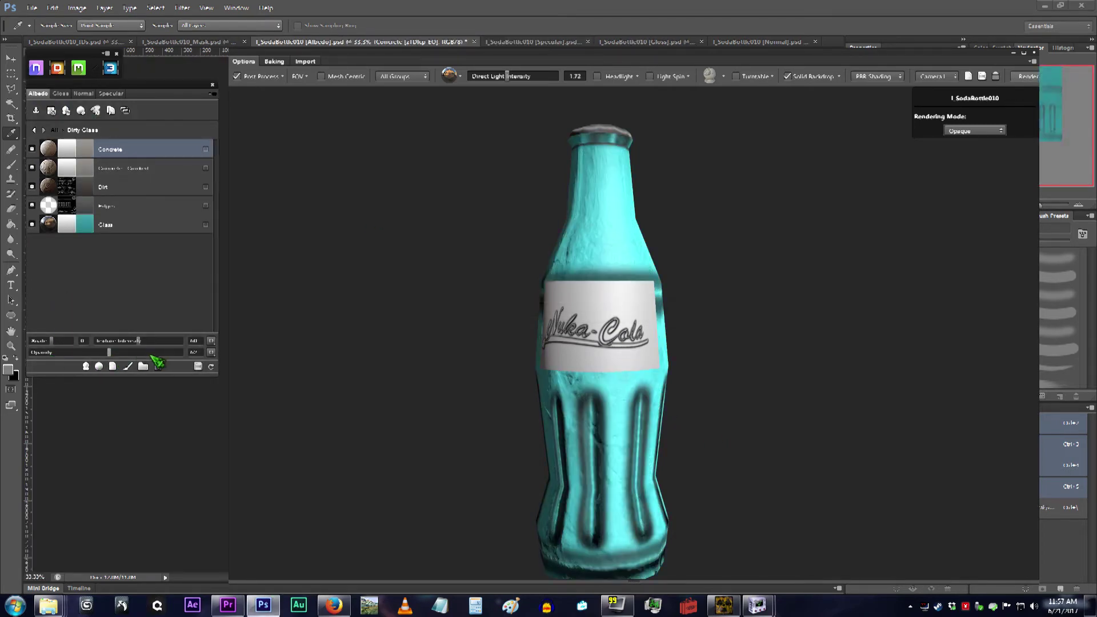
{"action": "left_click", "coordinate": [84, 149]}
{"action": "left_click_drag", "start_coordinate": [244, 372], "coordinate": [253, 341]}
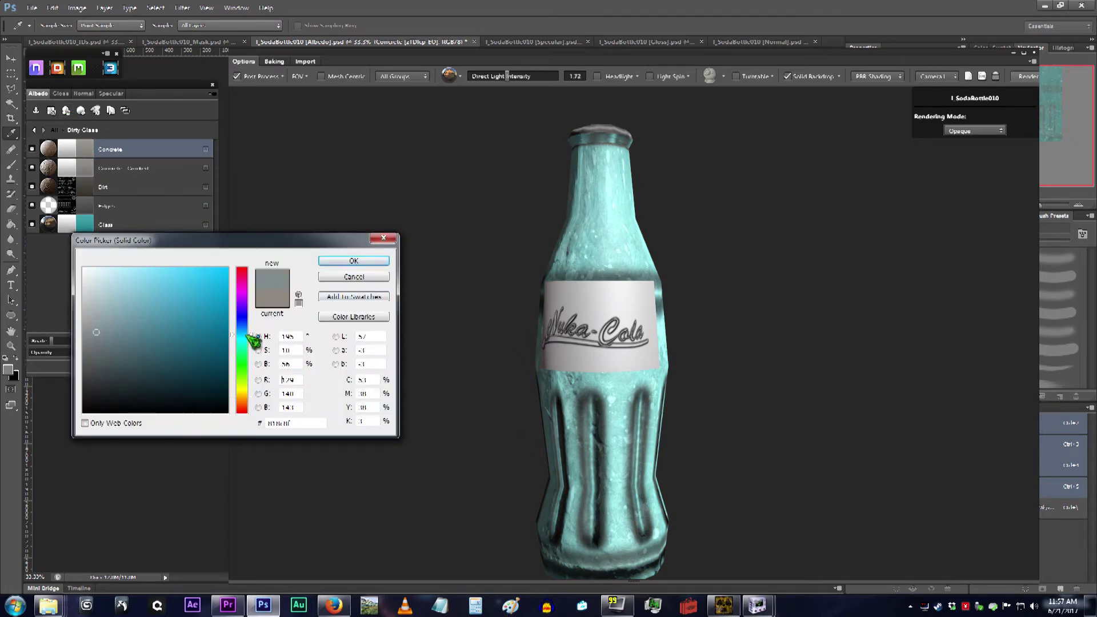
{"action": "left_click", "coordinate": [354, 262]}
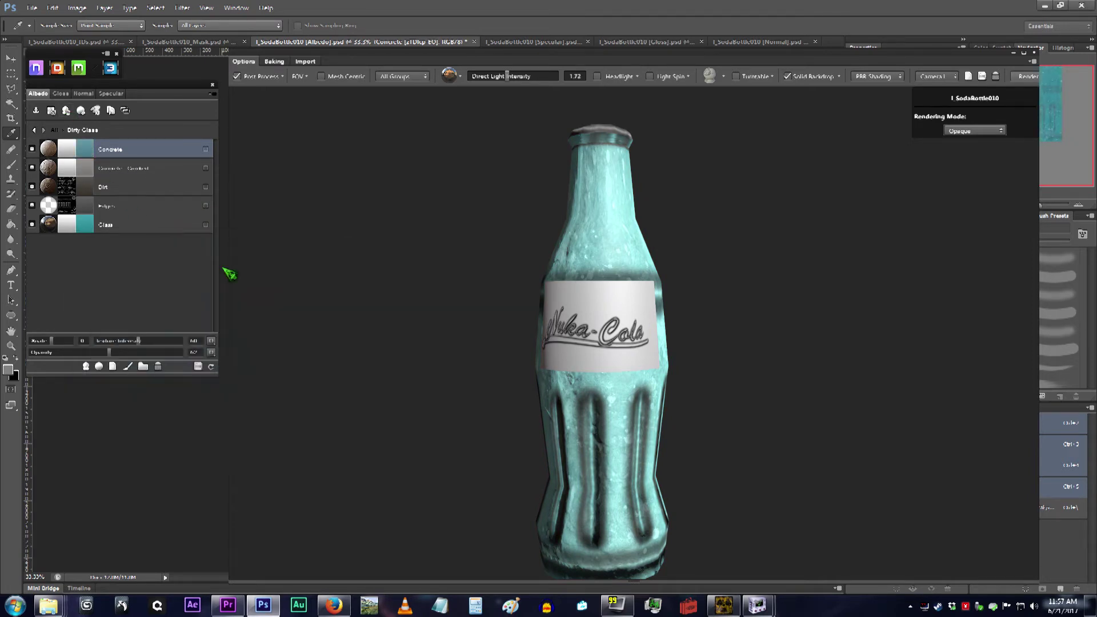
Lower the Concrete layer's opacity to about 25% in the gloss map and bring up its specular map settings
{"action": "left_click", "coordinate": [60, 94]}
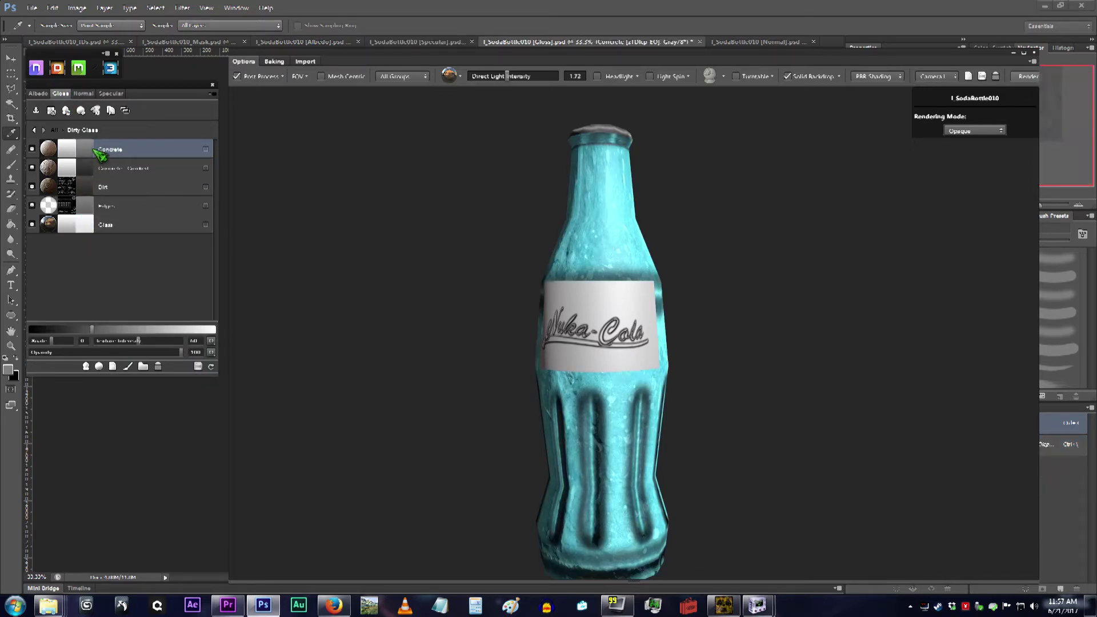
{"action": "left_click", "coordinate": [71, 353]}
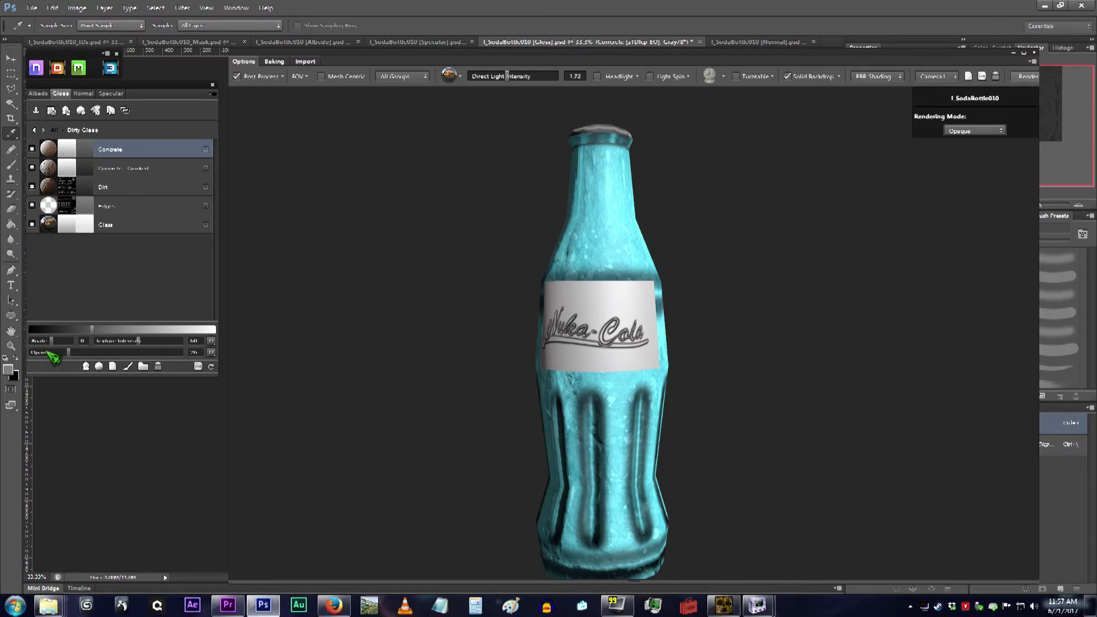
{"action": "left_click", "coordinate": [111, 94]}
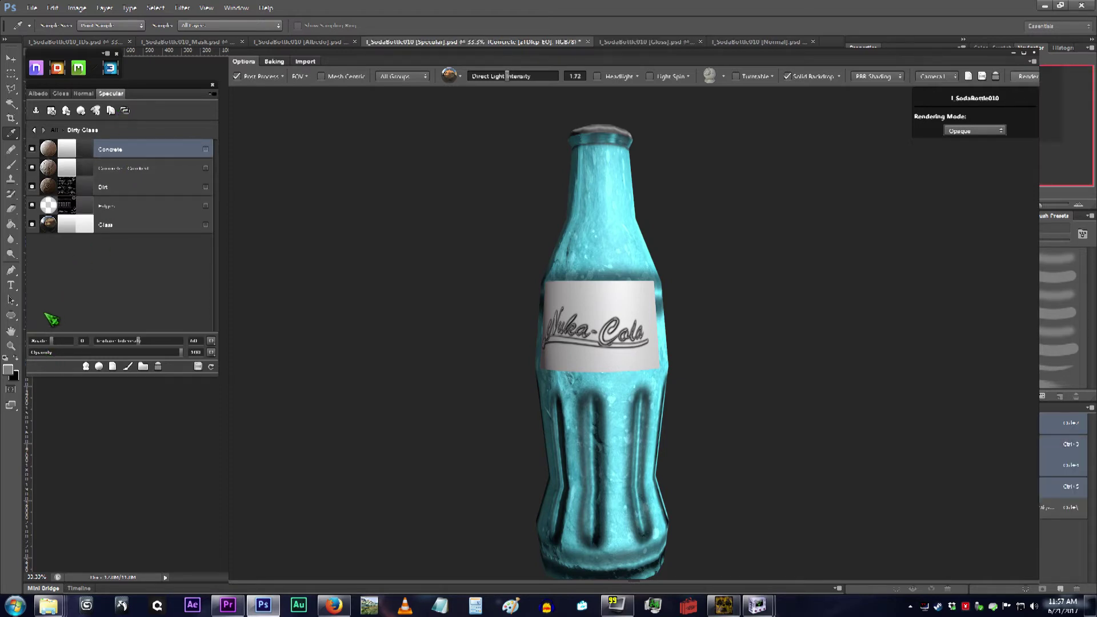
Set the Concrete layer's opacity to 27 in the Dirty Glass group and check the result around the bottle
{"action": "left_click", "coordinate": [48, 352]}
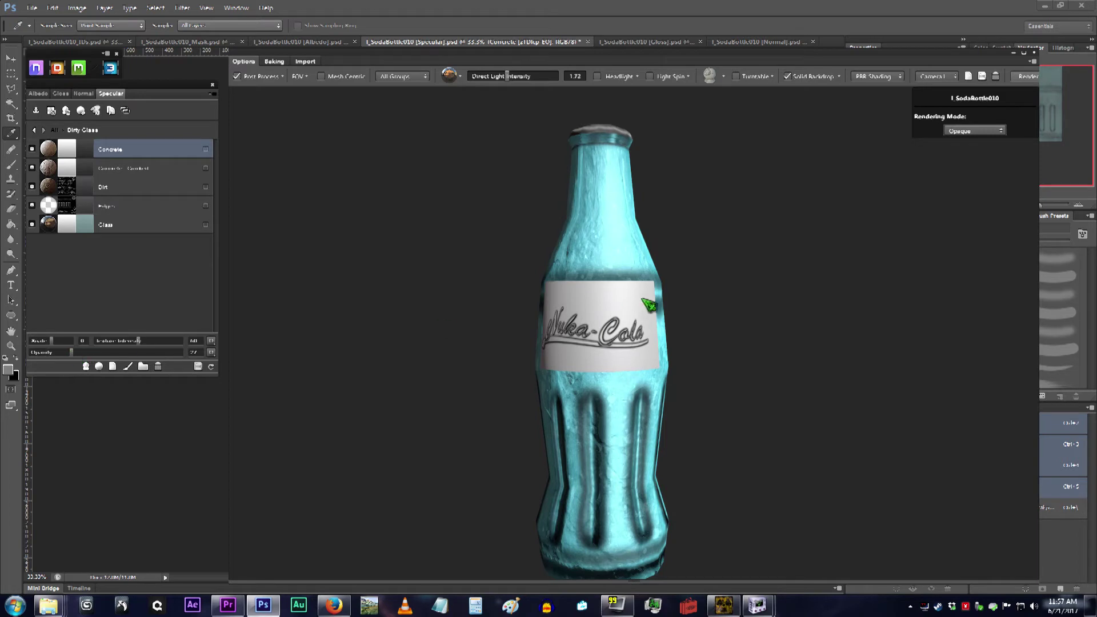
{"action": "left_click_drag", "start_coordinate": [620, 318], "coordinate": [699, 468]}
{"action": "left_click_drag", "start_coordinate": [627, 317], "coordinate": [648, 459]}
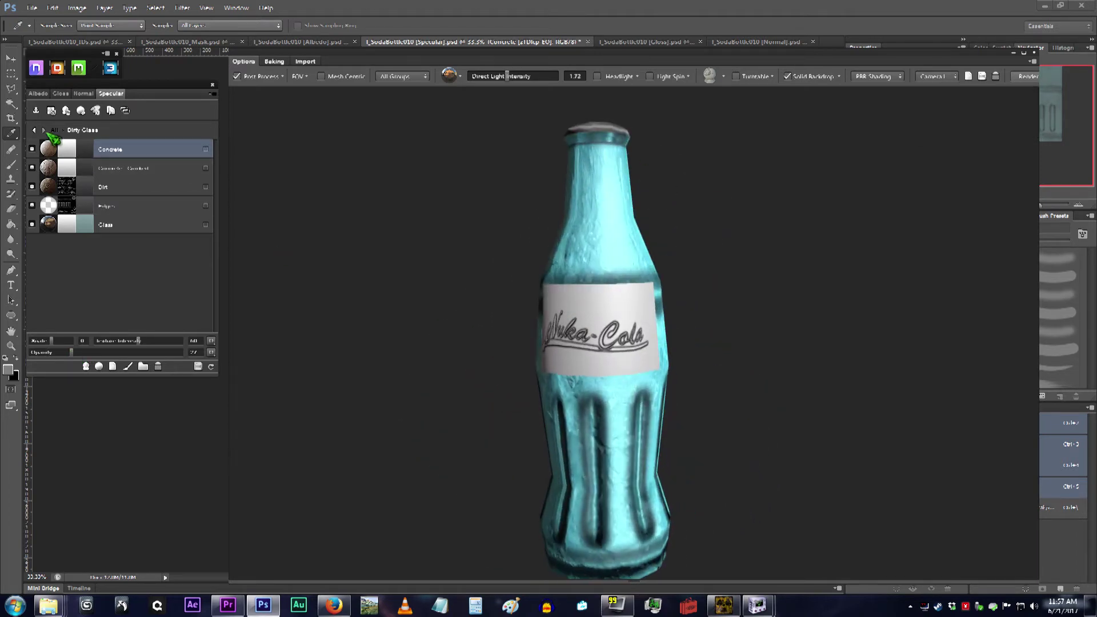
Add a Rust - Coarse material from the basic materials at the head of the Dirty Glass group
{"action": "left_click", "coordinate": [33, 130]}
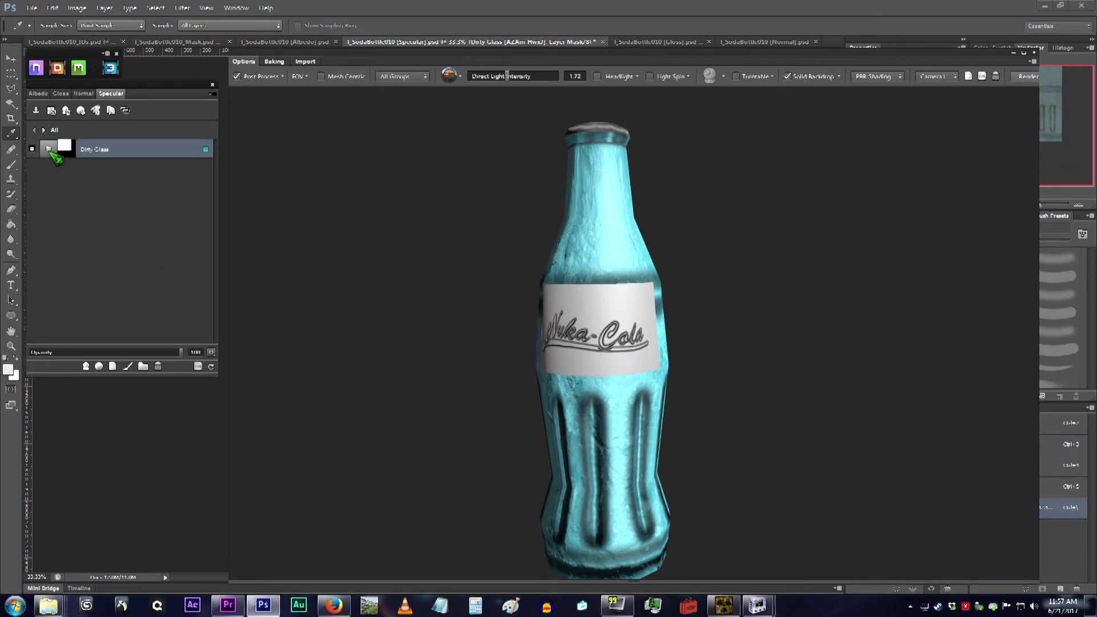
{"action": "left_click", "coordinate": [52, 151]}
{"action": "left_click", "coordinate": [99, 367]}
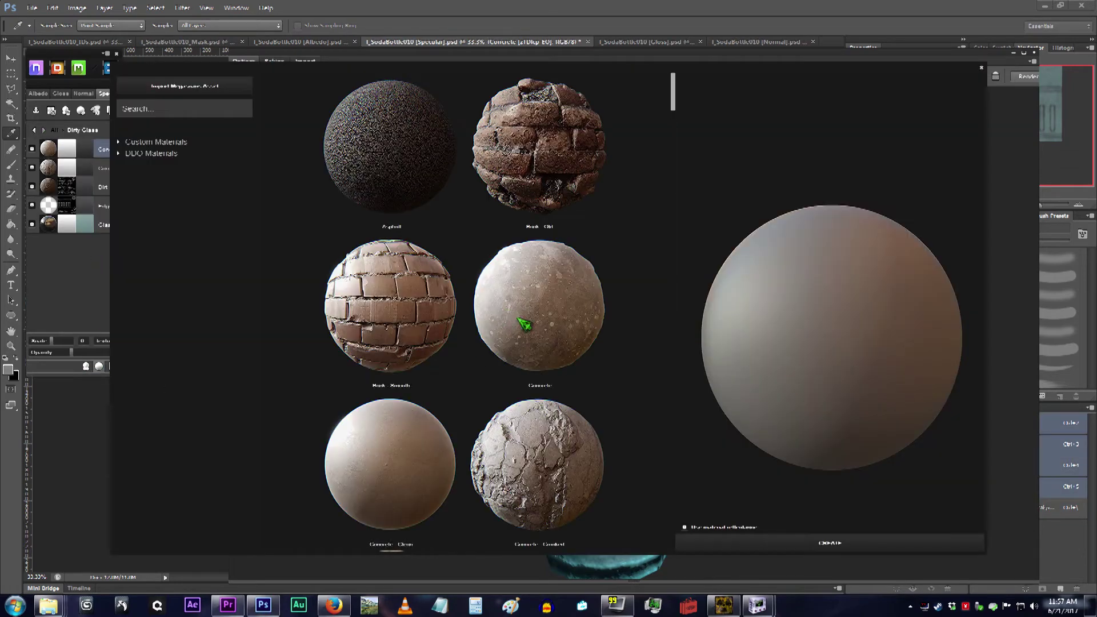
{"action": "scroll", "coordinate": [534, 311], "scroll_direction": "down", "scroll_amount": 5}
{"action": "scroll", "coordinate": [539, 309], "scroll_direction": "down", "scroll_amount": 5}
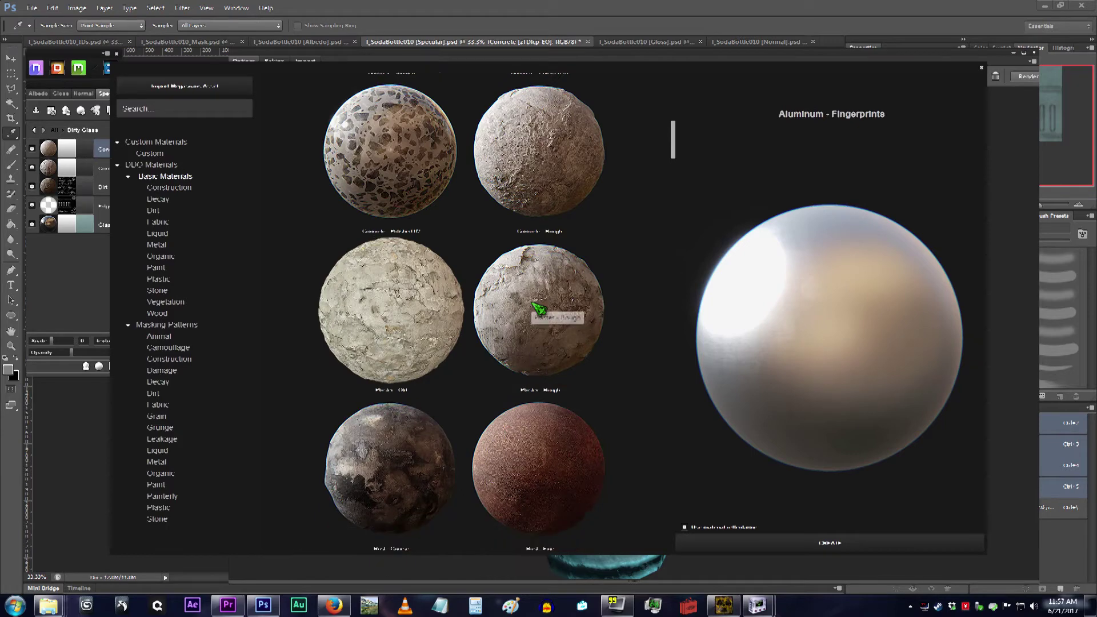
{"action": "left_click", "coordinate": [351, 299]}
{"action": "left_click", "coordinate": [514, 161]}
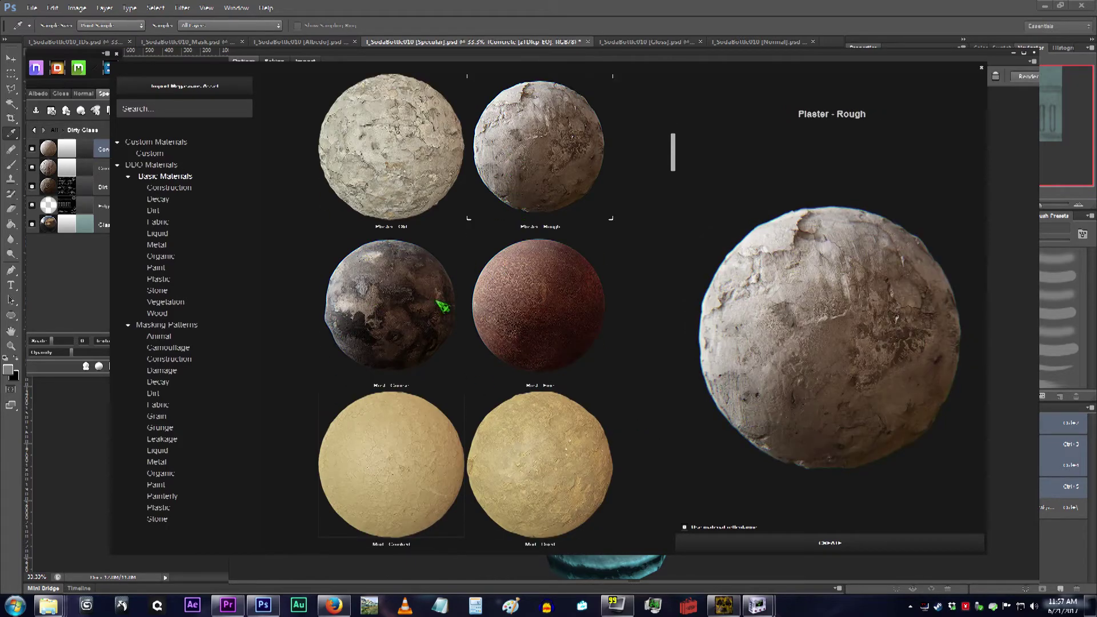
{"action": "left_click", "coordinate": [421, 334]}
{"action": "left_click", "coordinate": [828, 543]}
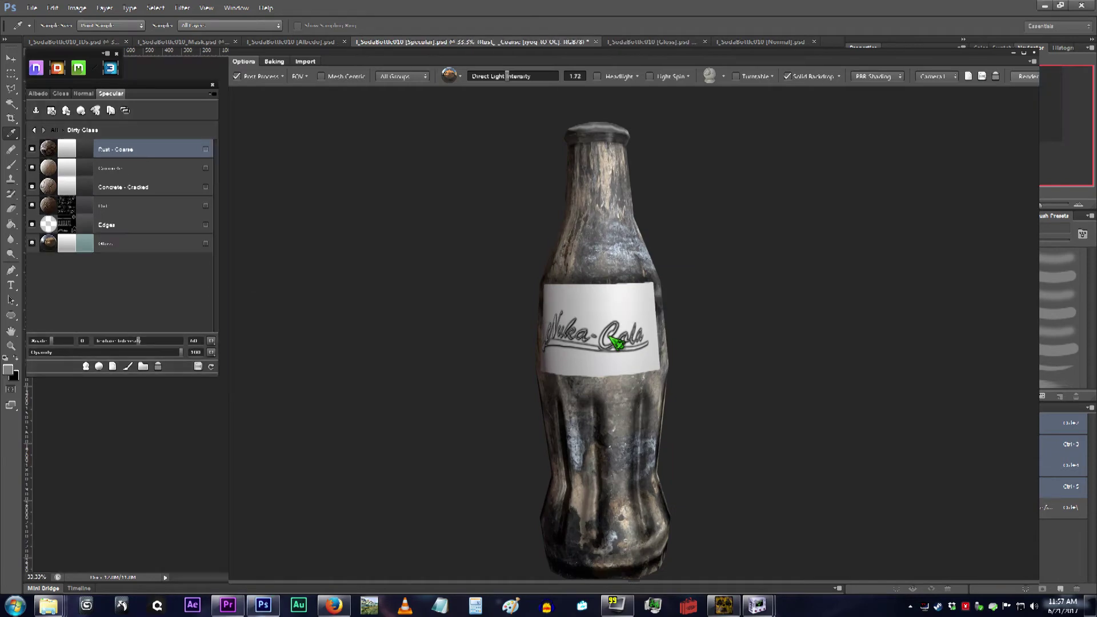
Open the Rust - Coarse layer's mask for painting in full shaded mode and choose a soft round brush
{"action": "left_click", "coordinate": [73, 155]}
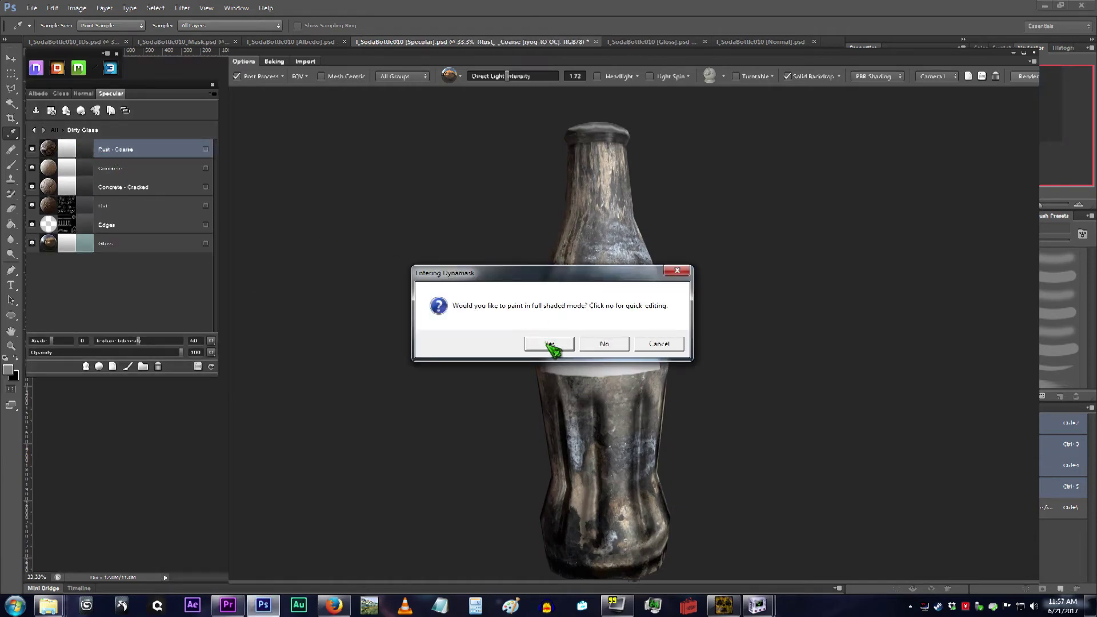
{"action": "left_click", "coordinate": [549, 344]}
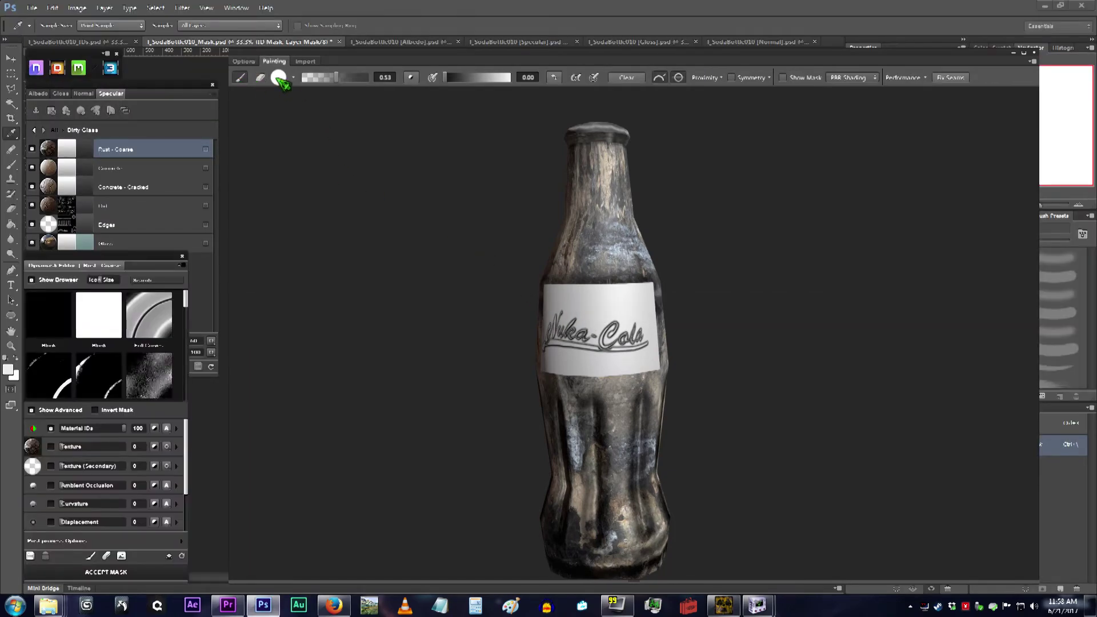
{"action": "left_click", "coordinate": [294, 77]}
{"action": "left_click", "coordinate": [407, 126]}
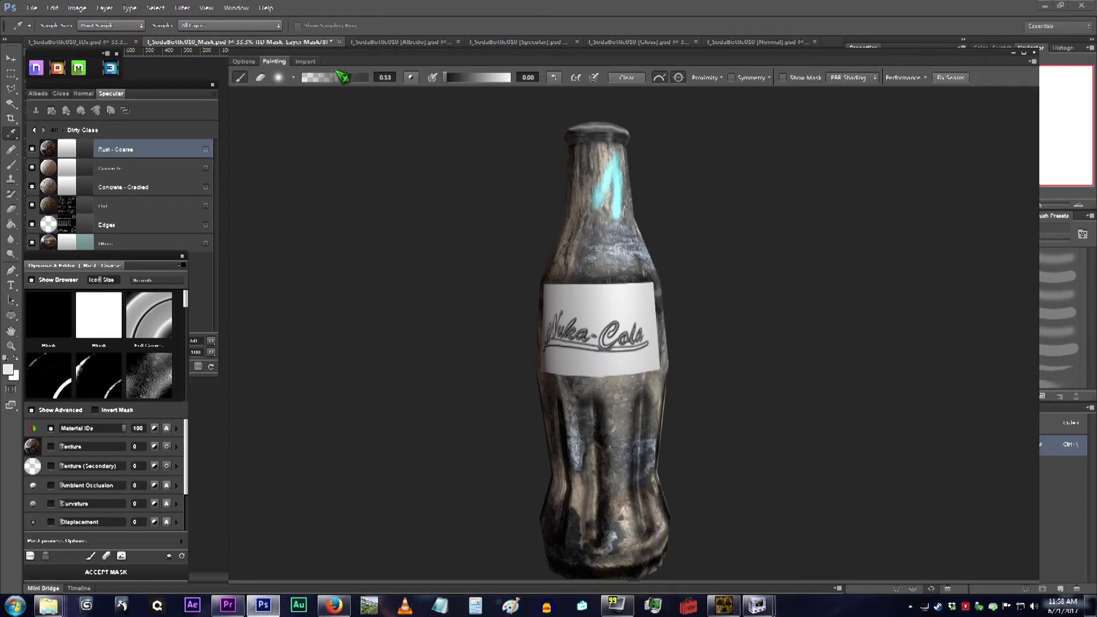
With brush opacity 0.19, paint the rust away from the bottle's neck and the front of its lower body
{"action": "mouse_move", "coordinate": [565, 210]}
{"action": "left_mouse_down"}
{"action": "mouse_move", "coordinate": [589, 199]}
{"action": "mouse_move", "coordinate": [608, 215]}
{"action": "mouse_move", "coordinate": [590, 196]}
{"action": "mouse_move", "coordinate": [486, 260]}
{"action": "mouse_move", "coordinate": [652, 264]}
{"action": "mouse_move", "coordinate": [576, 250]}
{"action": "left_mouse_up"}
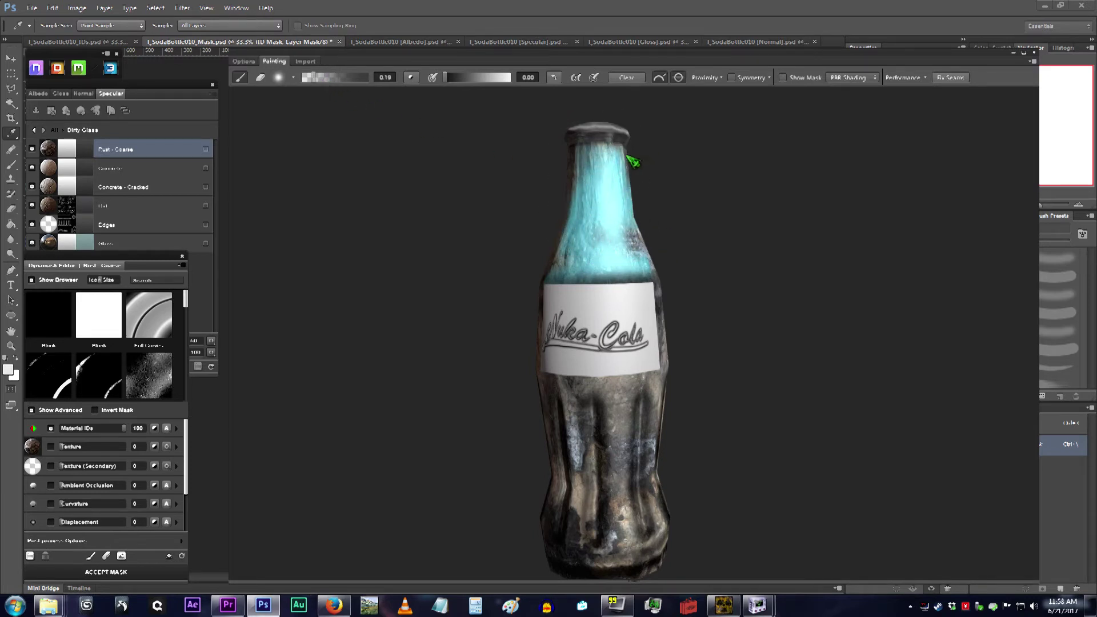
{"action": "mouse_move", "coordinate": [580, 395]}
{"action": "left_mouse_down"}
{"action": "mouse_move", "coordinate": [608, 394]}
{"action": "mouse_move", "coordinate": [626, 531]}
{"action": "mouse_move", "coordinate": [628, 419]}
{"action": "mouse_move", "coordinate": [616, 486]}
{"action": "mouse_move", "coordinate": [624, 431]}
{"action": "mouse_move", "coordinate": [628, 538]}
{"action": "left_mouse_up"}
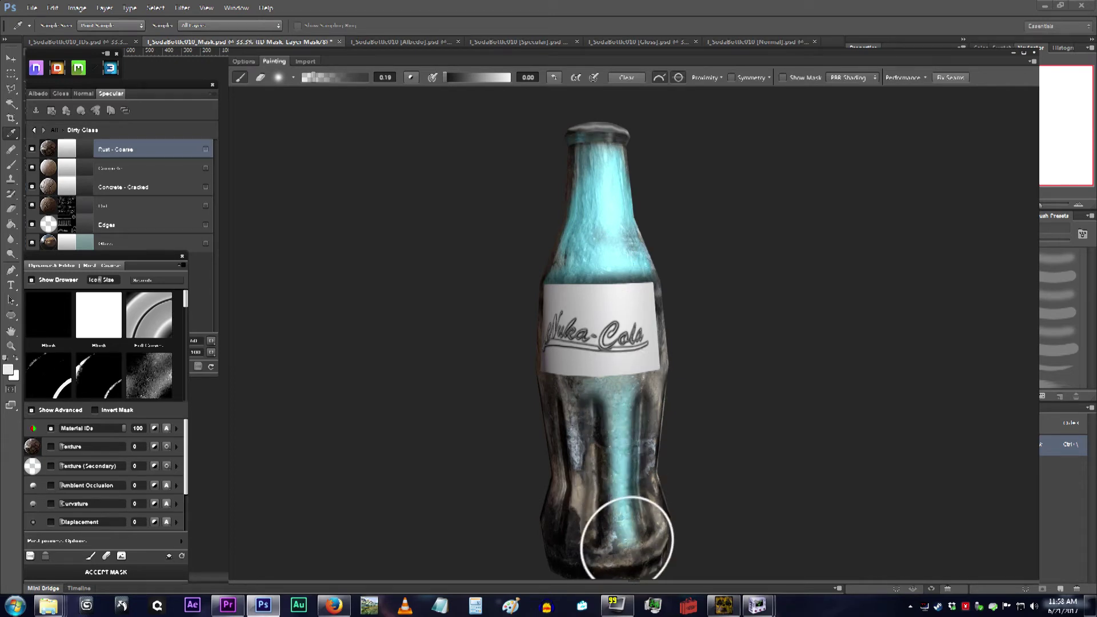
{"action": "mouse_move", "coordinate": [582, 505]}
{"action": "left_mouse_down"}
{"action": "mouse_move", "coordinate": [581, 458]}
{"action": "mouse_move", "coordinate": [581, 479]}
{"action": "left_mouse_up"}
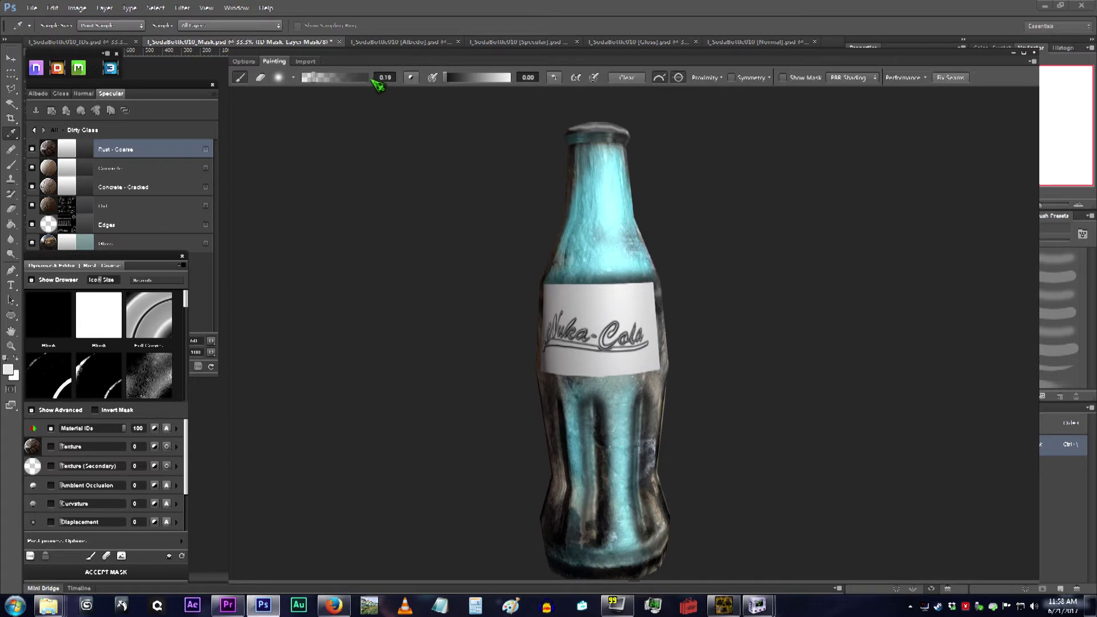
With brush opacity 1.00, paint the rust off the rest of the bottle, leaving traces in the grooves, and accept the mask
{"action": "mouse_move", "coordinate": [559, 386]}
{"action": "left_mouse_down"}
{"action": "mouse_move", "coordinate": [559, 514]}
{"action": "mouse_move", "coordinate": [588, 551]}
{"action": "mouse_move", "coordinate": [623, 472]}
{"action": "mouse_move", "coordinate": [595, 351]}
{"action": "mouse_move", "coordinate": [568, 380]}
{"action": "mouse_move", "coordinate": [633, 434]}
{"action": "mouse_move", "coordinate": [661, 529]}
{"action": "mouse_move", "coordinate": [595, 488]}
{"action": "mouse_move", "coordinate": [708, 454]}
{"action": "mouse_move", "coordinate": [621, 590]}
{"action": "left_mouse_up"}
{"action": "mouse_move", "coordinate": [721, 344]}
{"action": "left_mouse_down"}
{"action": "mouse_move", "coordinate": [685, 358]}
{"action": "mouse_move", "coordinate": [702, 304]}
{"action": "mouse_move", "coordinate": [673, 326]}
{"action": "mouse_move", "coordinate": [652, 320]}
{"action": "mouse_move", "coordinate": [631, 379]}
{"action": "mouse_move", "coordinate": [505, 341]}
{"action": "mouse_move", "coordinate": [650, 304]}
{"action": "mouse_move", "coordinate": [652, 428]}
{"action": "mouse_move", "coordinate": [889, 407]}
{"action": "mouse_move", "coordinate": [812, 412]}
{"action": "mouse_move", "coordinate": [914, 394]}
{"action": "mouse_move", "coordinate": [894, 362]}
{"action": "mouse_move", "coordinate": [723, 370]}
{"action": "mouse_move", "coordinate": [592, 409]}
{"action": "mouse_move", "coordinate": [580, 395]}
{"action": "mouse_move", "coordinate": [648, 372]}
{"action": "mouse_move", "coordinate": [518, 390]}
{"action": "mouse_move", "coordinate": [676, 367]}
{"action": "mouse_move", "coordinate": [693, 455]}
{"action": "mouse_move", "coordinate": [692, 396]}
{"action": "mouse_move", "coordinate": [886, 339]}
{"action": "mouse_move", "coordinate": [657, 371]}
{"action": "mouse_move", "coordinate": [623, 402]}
{"action": "mouse_move", "coordinate": [563, 396]}
{"action": "mouse_move", "coordinate": [518, 427]}
{"action": "mouse_move", "coordinate": [659, 408]}
{"action": "mouse_move", "coordinate": [662, 365]}
{"action": "mouse_move", "coordinate": [682, 440]}
{"action": "mouse_move", "coordinate": [684, 347]}
{"action": "mouse_move", "coordinate": [643, 362]}
{"action": "mouse_move", "coordinate": [606, 418]}
{"action": "mouse_move", "coordinate": [569, 406]}
{"action": "mouse_move", "coordinate": [715, 425]}
{"action": "mouse_move", "coordinate": [676, 438]}
{"action": "mouse_move", "coordinate": [606, 424]}
{"action": "left_mouse_up"}
{"action": "mouse_move", "coordinate": [772, 363]}
{"action": "left_mouse_down"}
{"action": "mouse_move", "coordinate": [717, 367]}
{"action": "mouse_move", "coordinate": [892, 366]}
{"action": "mouse_move", "coordinate": [925, 351]}
{"action": "mouse_move", "coordinate": [930, 392]}
{"action": "mouse_move", "coordinate": [737, 398]}
{"action": "mouse_move", "coordinate": [936, 423]}
{"action": "mouse_move", "coordinate": [865, 431]}
{"action": "mouse_move", "coordinate": [909, 411]}
{"action": "mouse_move", "coordinate": [934, 457]}
{"action": "left_mouse_up"}
{"action": "mouse_move", "coordinate": [882, 375]}
{"action": "left_mouse_down"}
{"action": "mouse_move", "coordinate": [902, 221]}
{"action": "mouse_move", "coordinate": [1034, 503]}
{"action": "mouse_move", "coordinate": [797, 374]}
{"action": "mouse_move", "coordinate": [828, 321]}
{"action": "mouse_move", "coordinate": [728, 238]}
{"action": "left_mouse_up"}
{"action": "scroll", "coordinate": [693, 215], "scroll_direction": "up", "scroll_amount": 5}
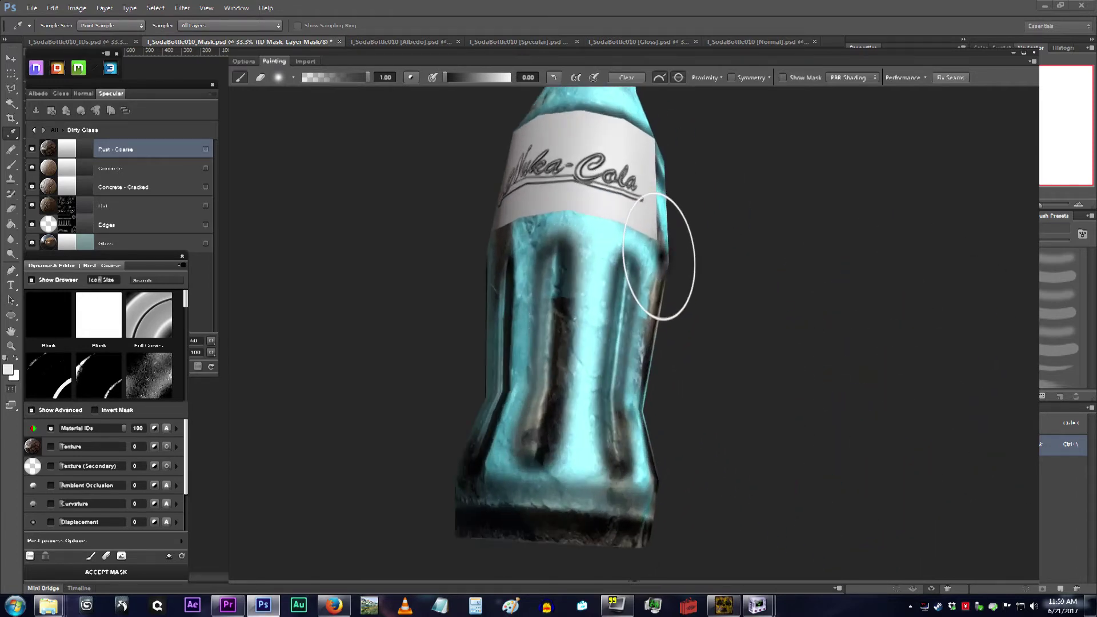
{"action": "mouse_move", "coordinate": [656, 256]}
{"action": "left_mouse_down"}
{"action": "mouse_move", "coordinate": [650, 333]}
{"action": "mouse_move", "coordinate": [517, 444]}
{"action": "mouse_move", "coordinate": [564, 252]}
{"action": "left_mouse_up"}
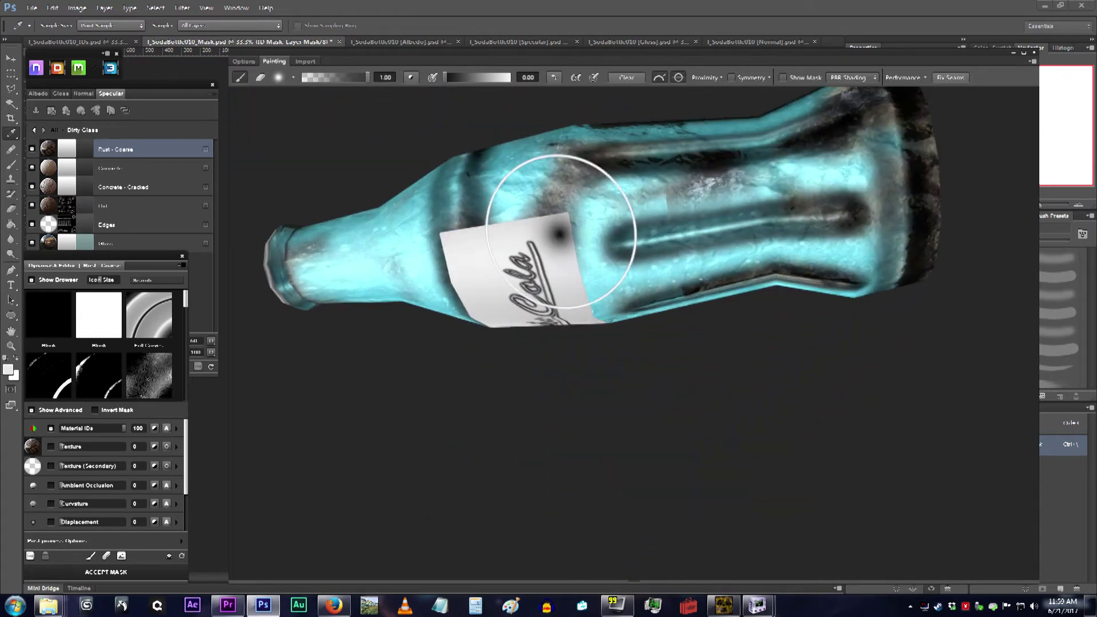
{"action": "mouse_move", "coordinate": [563, 188]}
{"action": "left_mouse_down"}
{"action": "mouse_move", "coordinate": [604, 189]}
{"action": "mouse_move", "coordinate": [553, 172]}
{"action": "mouse_move", "coordinate": [561, 153]}
{"action": "mouse_move", "coordinate": [653, 195]}
{"action": "mouse_move", "coordinate": [909, 139]}
{"action": "mouse_move", "coordinate": [894, 122]}
{"action": "mouse_move", "coordinate": [918, 146]}
{"action": "mouse_move", "coordinate": [920, 198]}
{"action": "mouse_move", "coordinate": [909, 308]}
{"action": "mouse_move", "coordinate": [885, 304]}
{"action": "left_mouse_up"}
{"action": "mouse_move", "coordinate": [938, 208]}
{"action": "left_mouse_down"}
{"action": "mouse_move", "coordinate": [887, 337]}
{"action": "mouse_move", "coordinate": [798, 231]}
{"action": "left_mouse_up"}
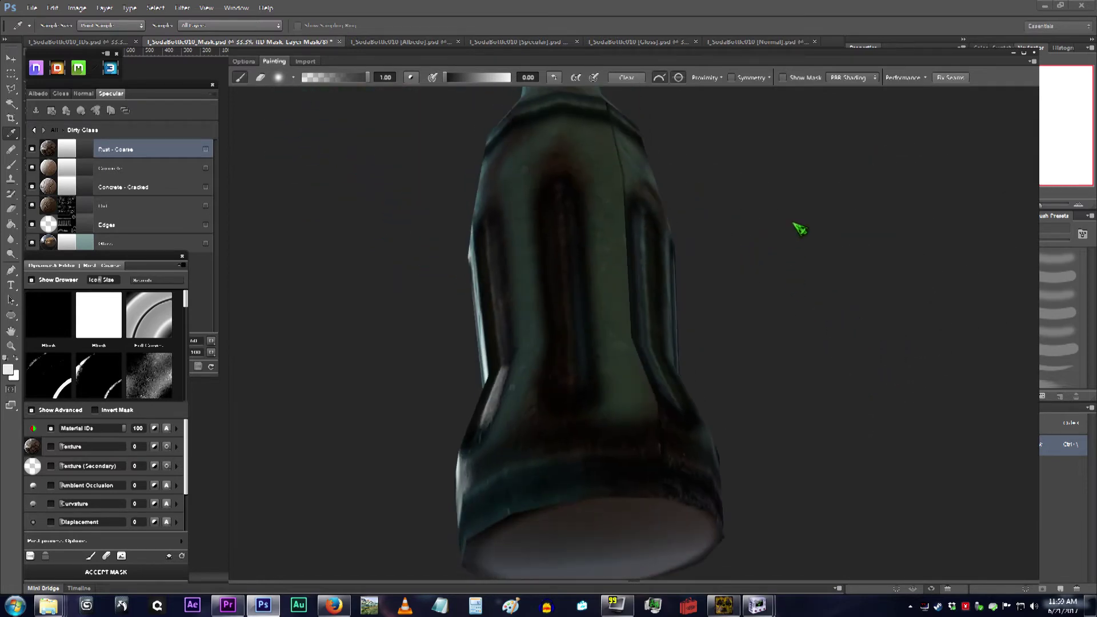
{"action": "mouse_move", "coordinate": [539, 482]}
{"action": "left_mouse_down"}
{"action": "mouse_move", "coordinate": [556, 437]}
{"action": "mouse_move", "coordinate": [385, 228]}
{"action": "mouse_move", "coordinate": [326, 218]}
{"action": "left_mouse_up"}
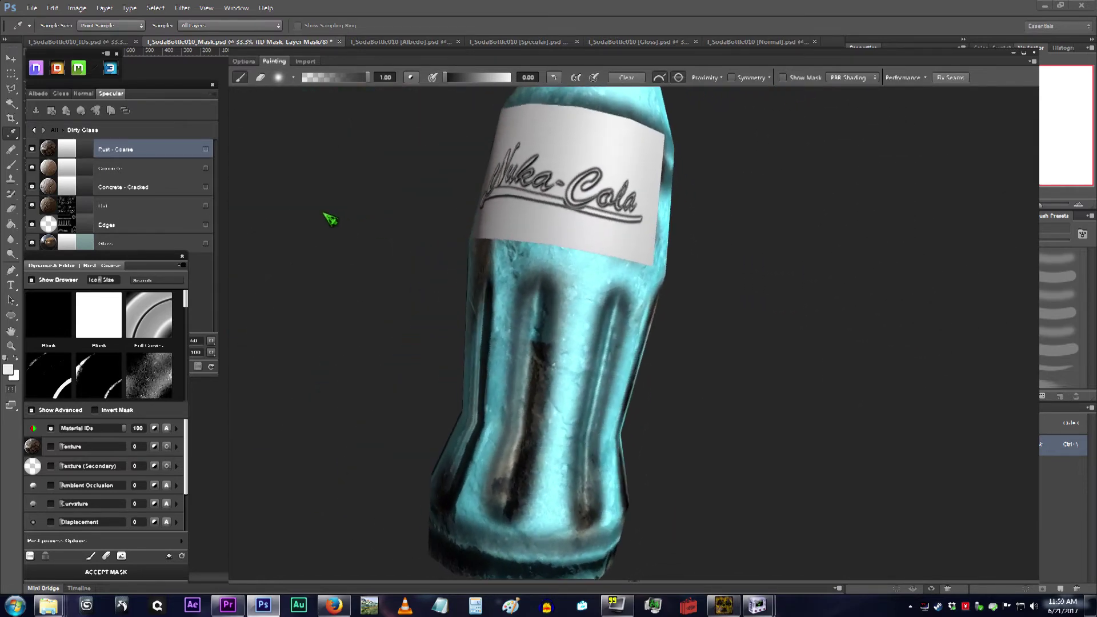
{"action": "left_click_drag", "start_coordinate": [555, 513], "coordinate": [547, 523]}
{"action": "scroll", "coordinate": [539, 529], "scroll_direction": "down", "scroll_amount": 5}
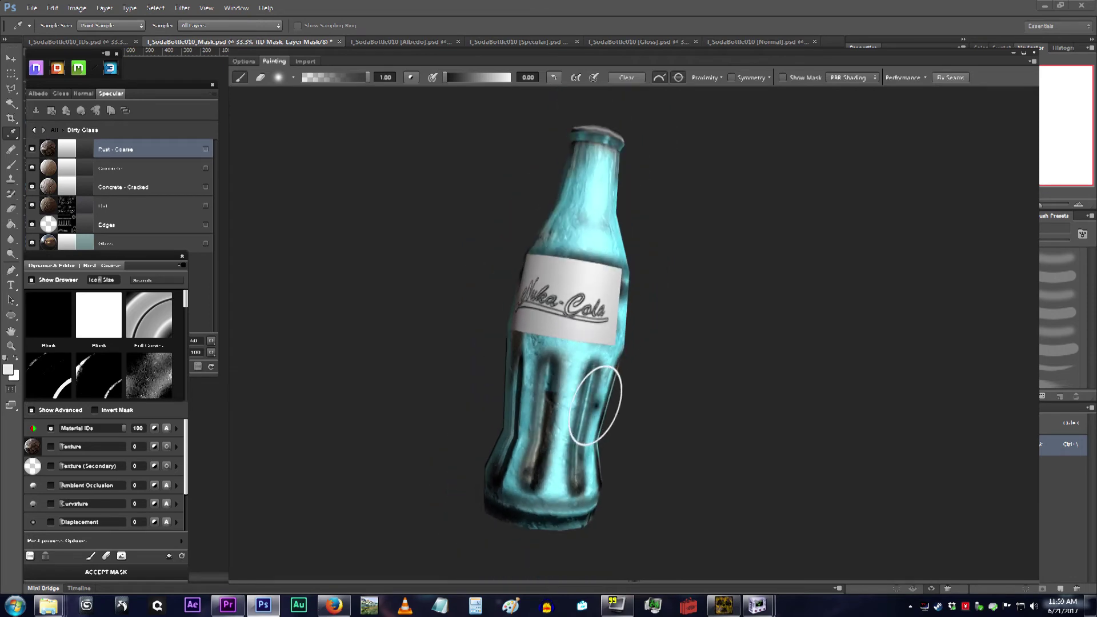
{"action": "mouse_move", "coordinate": [595, 400]}
{"action": "left_mouse_down"}
{"action": "mouse_move", "coordinate": [686, 437]}
{"action": "mouse_move", "coordinate": [640, 412]}
{"action": "left_mouse_up"}
{"action": "left_click", "coordinate": [160, 569]}
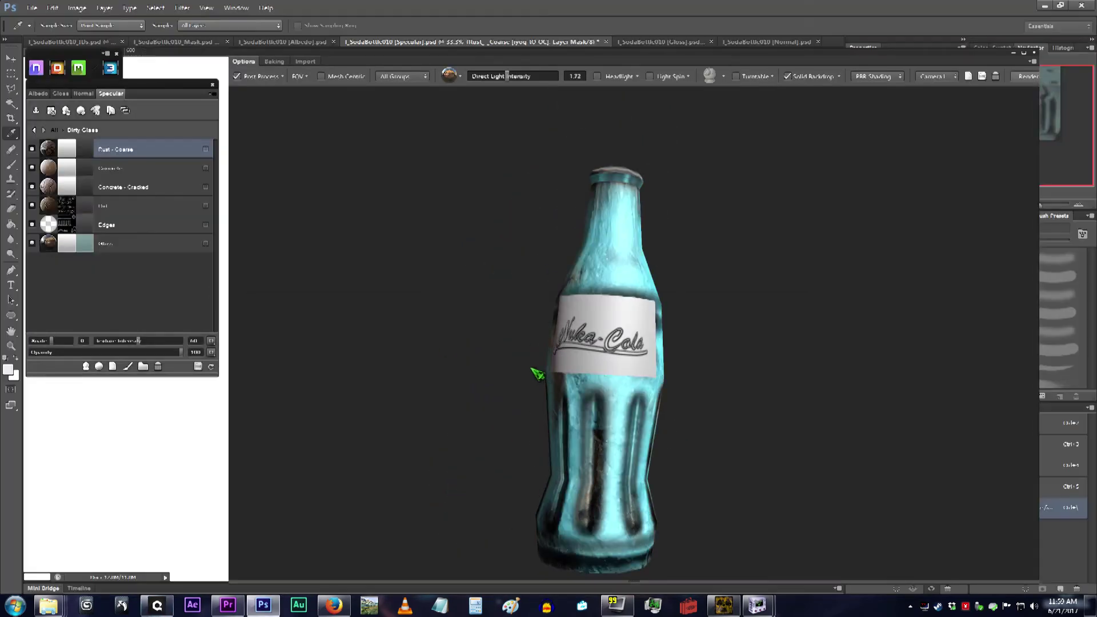
Set the Glass layer's specular colour to the muted teal #407d84
{"action": "left_click", "coordinate": [102, 245]}
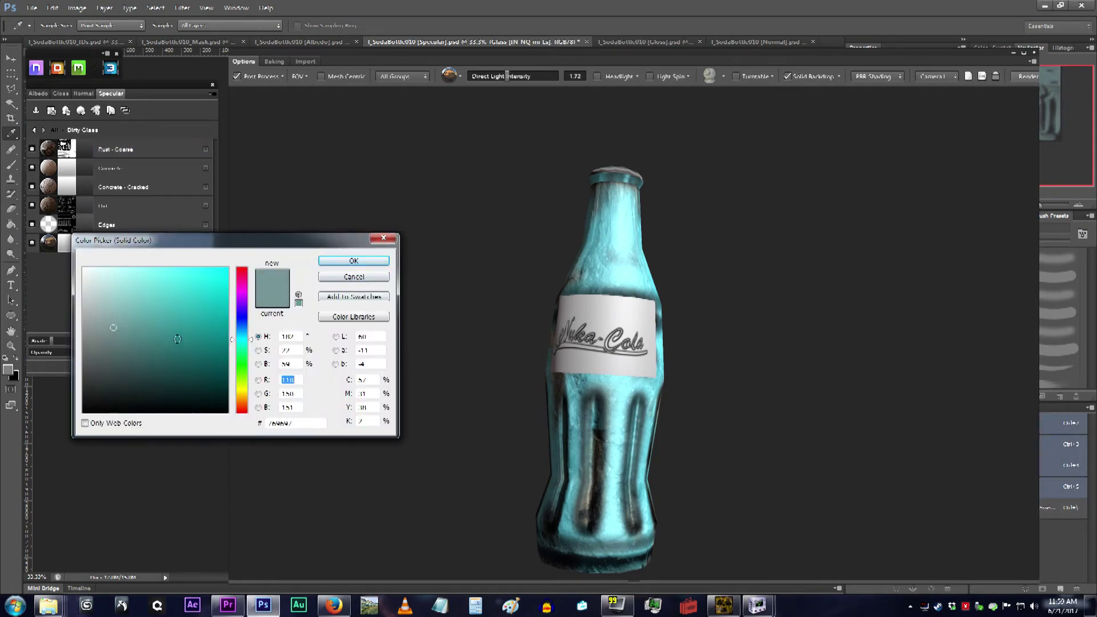
{"action": "left_click_drag", "start_coordinate": [252, 342], "coordinate": [251, 339]}
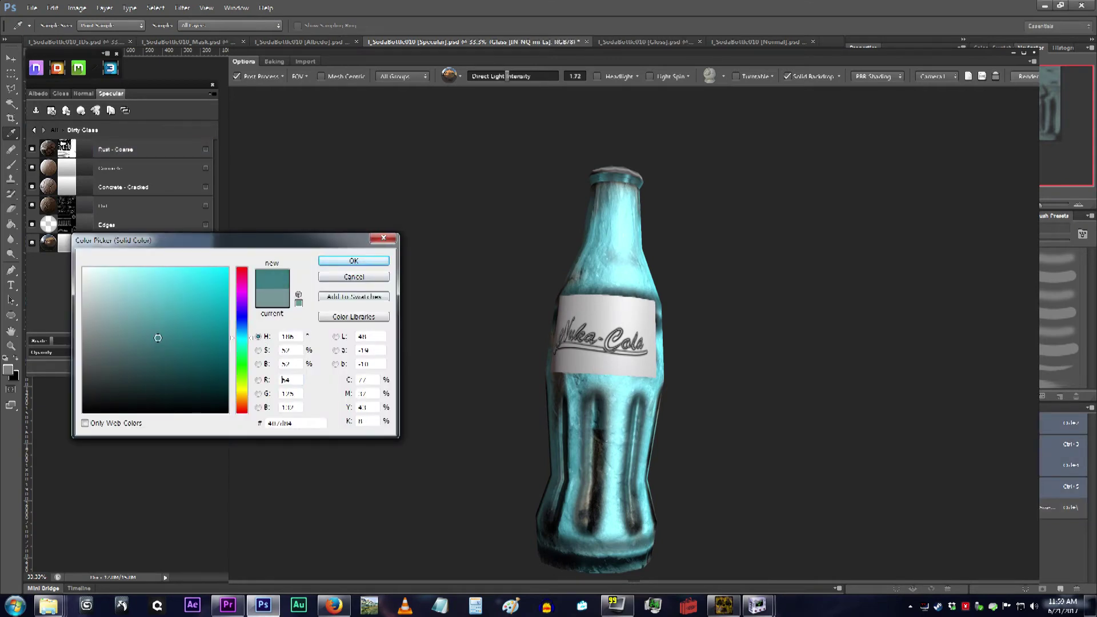
{"action": "left_click", "coordinate": [352, 262]}
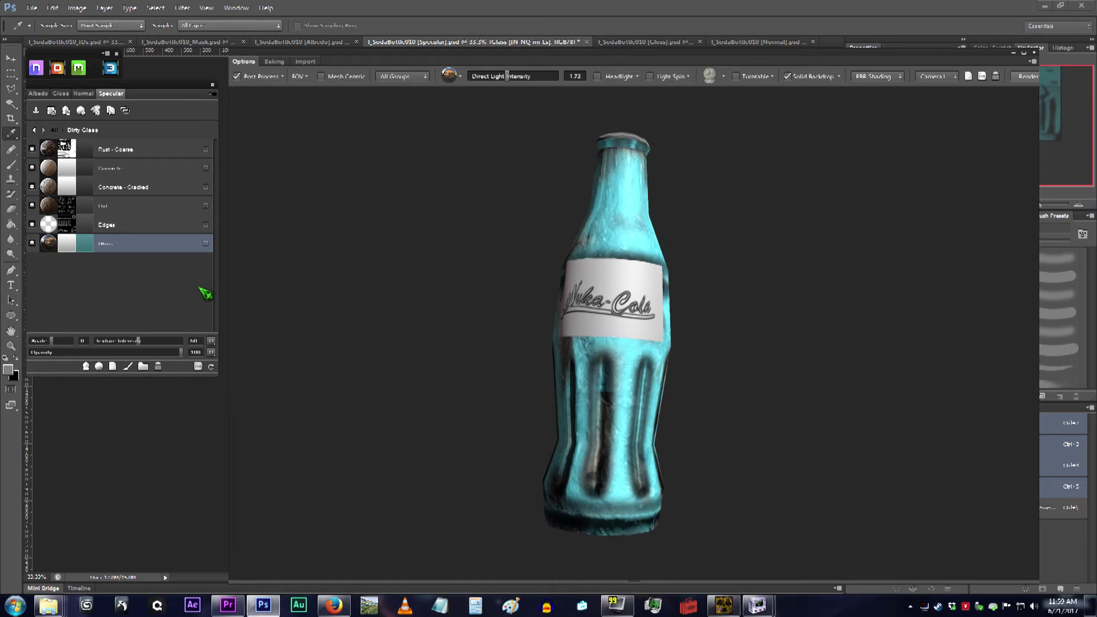
Darken the Glass layer's specular colour to #1a5e66 and inspect the bottle
{"action": "left_click", "coordinate": [87, 244]}
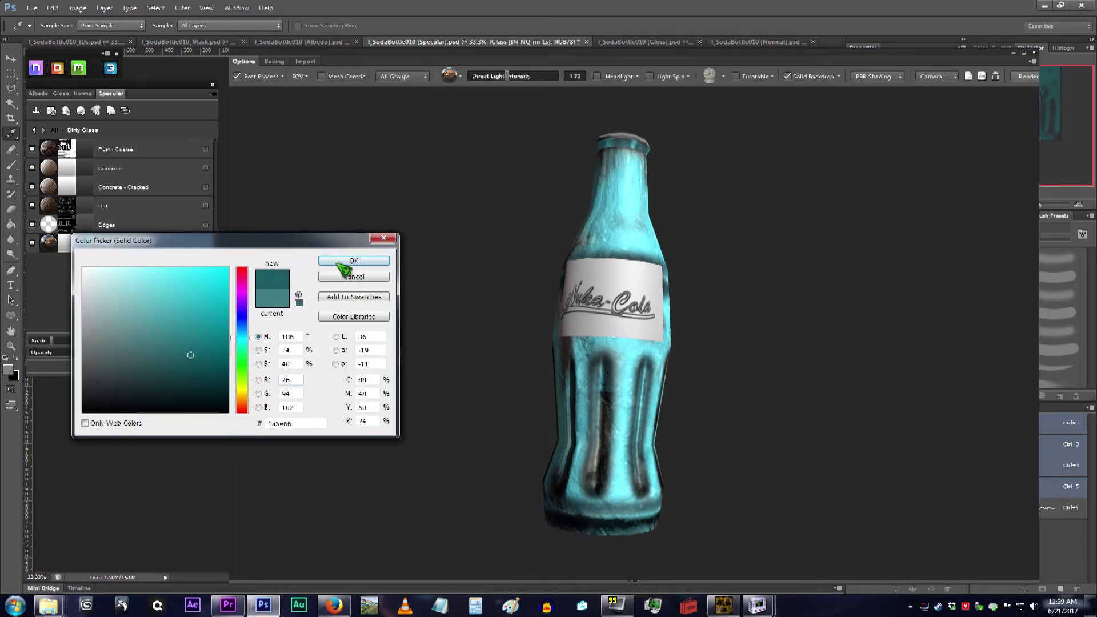
{"action": "left_click", "coordinate": [345, 264]}
{"action": "scroll", "coordinate": [603, 325], "scroll_direction": "up", "scroll_amount": 5}
{"action": "left_click_drag", "start_coordinate": [604, 308], "coordinate": [589, 334]}
{"action": "scroll", "coordinate": [584, 340], "scroll_direction": "down", "scroll_amount": 5}
{"action": "scroll", "coordinate": [588, 346], "scroll_direction": "down", "scroll_amount": 3}
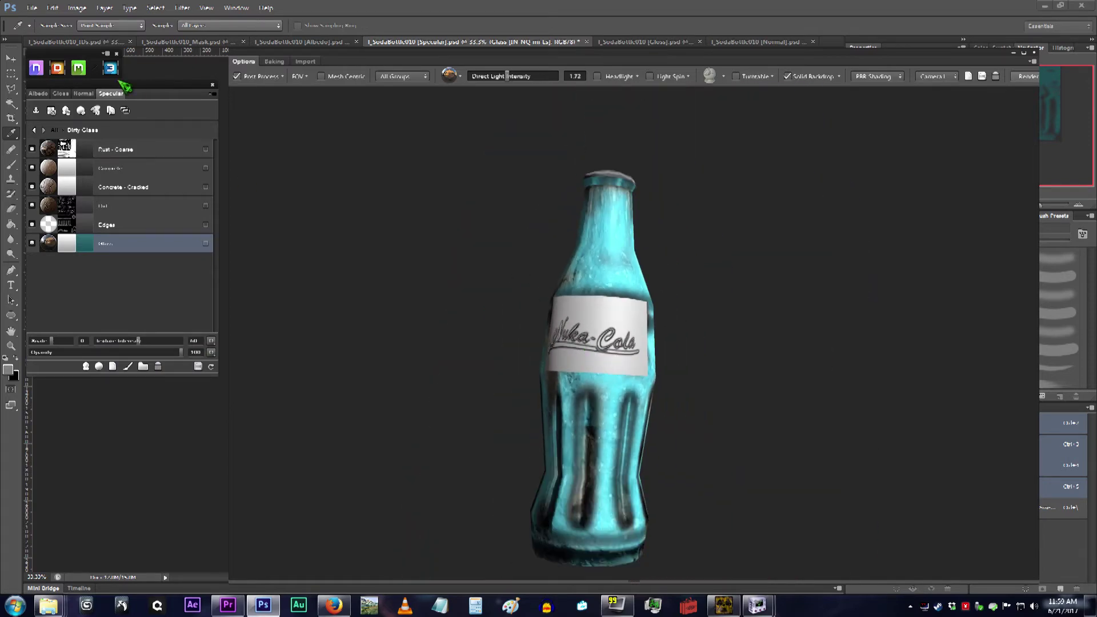
Add an Aluminum - Fingerprints material above the Rust - Coarse layer in the Dirty Glass group
{"action": "left_click", "coordinate": [34, 130]}
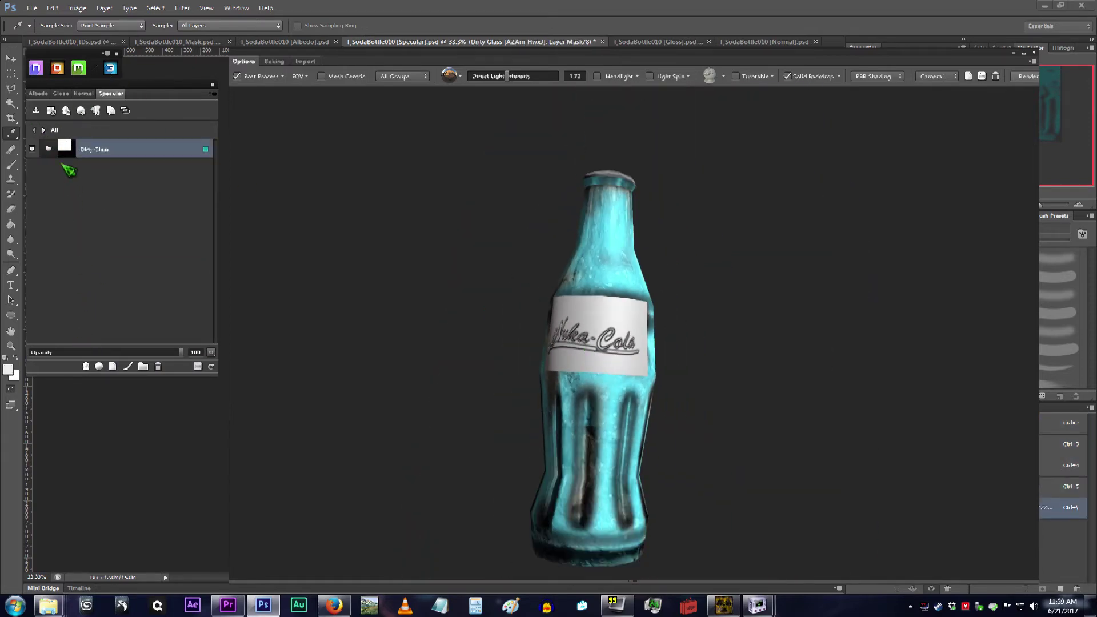
{"action": "left_click", "coordinate": [54, 152]}
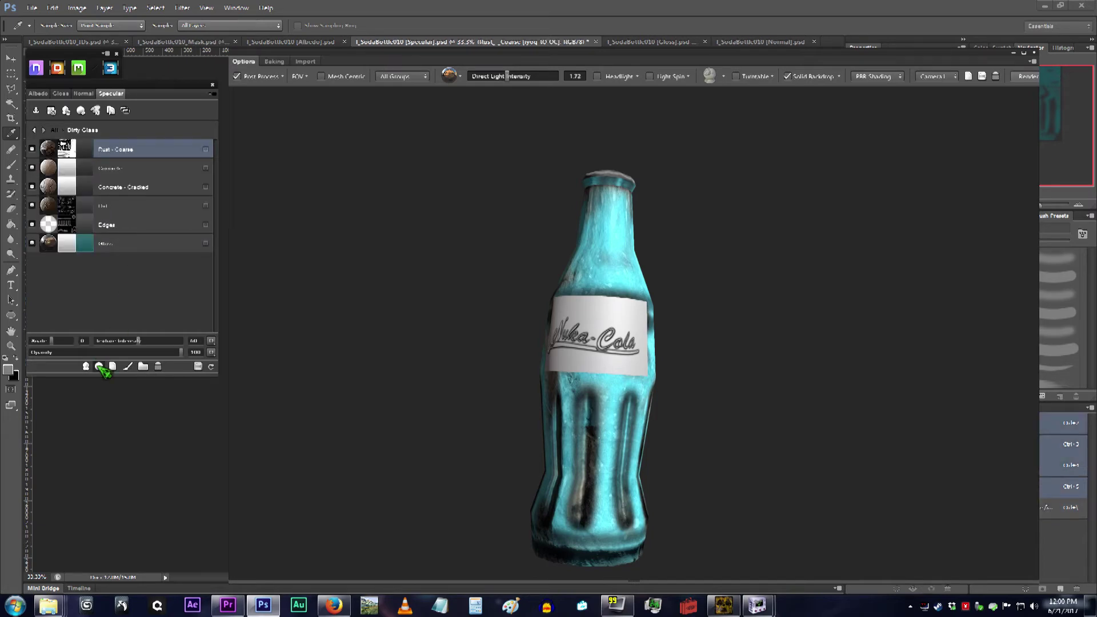
{"action": "left_click", "coordinate": [99, 366]}
{"action": "scroll", "coordinate": [571, 335], "scroll_direction": "down", "scroll_amount": 2}
{"action": "scroll", "coordinate": [564, 342], "scroll_direction": "down", "scroll_amount": 5}
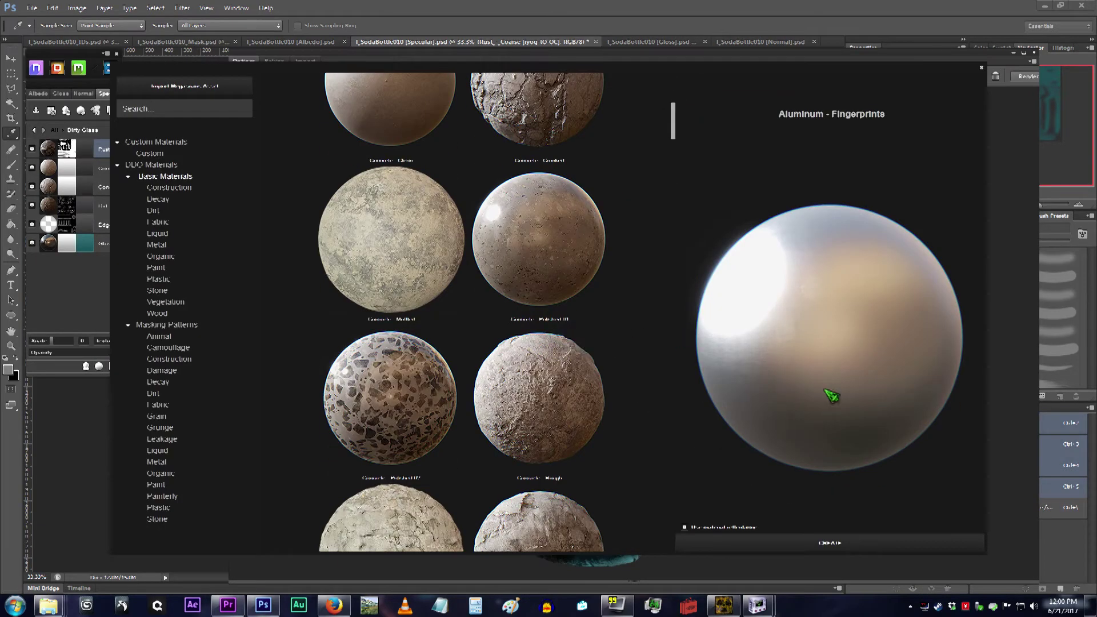
{"action": "left_click", "coordinate": [823, 543]}
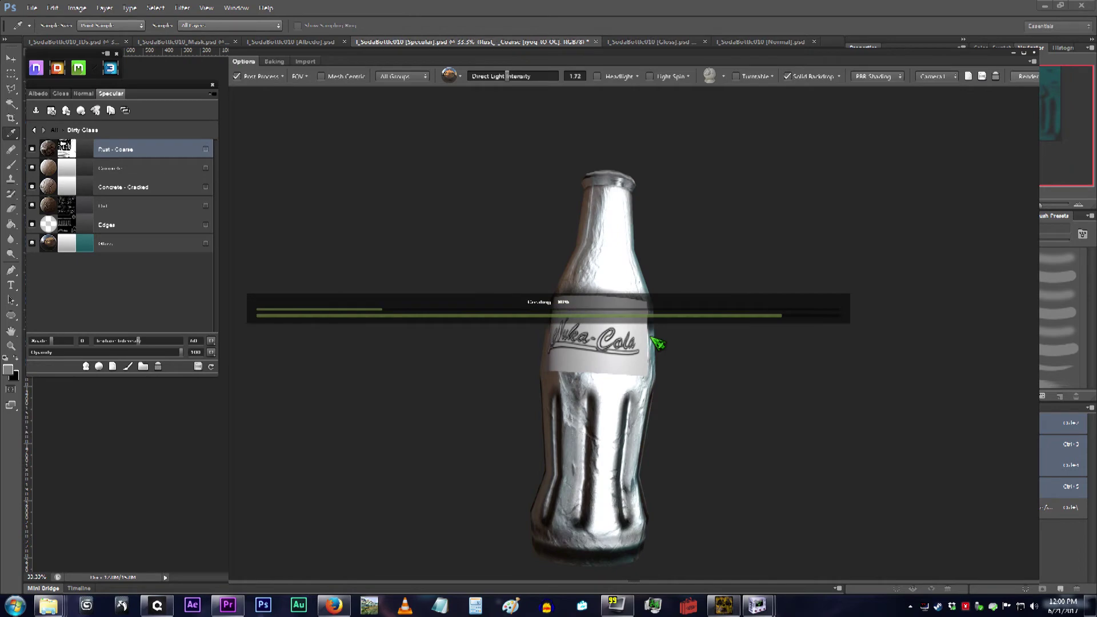
Open the Aluminum - Fingerprints mask in full shaded mode and apply a curvature-based edge mask preset
{"action": "left_click", "coordinate": [66, 151]}
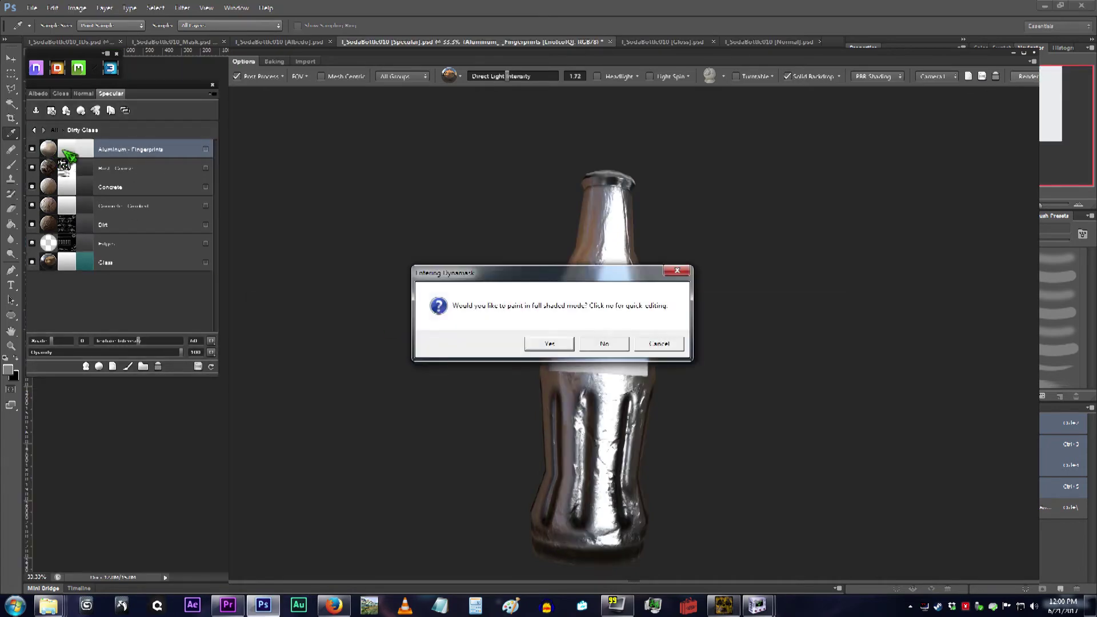
{"action": "left_click", "coordinate": [549, 344]}
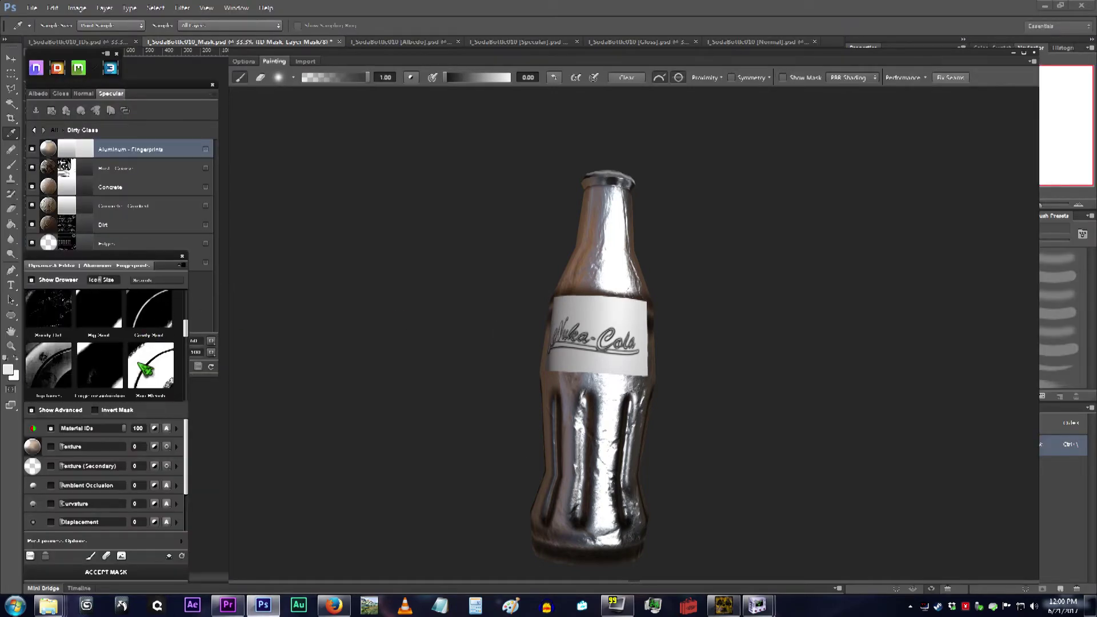
{"action": "scroll", "coordinate": [144, 370], "scroll_direction": "down", "scroll_amount": 1}
{"action": "left_click", "coordinate": [122, 359]}
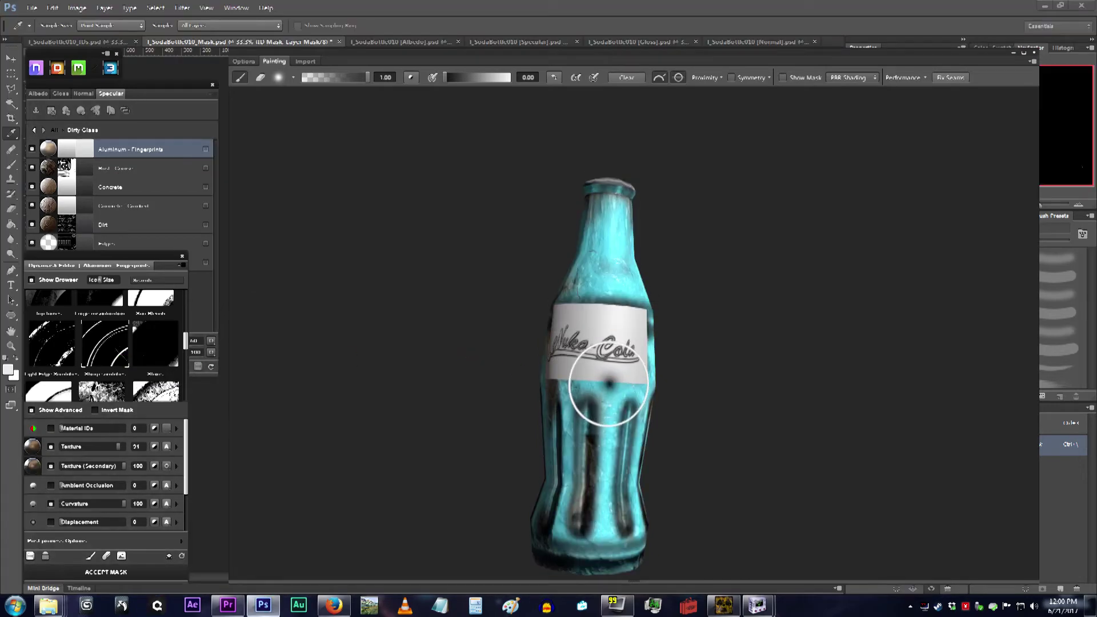
Set the mask's Texture (Secondary) to 59 and Ambient Occlusion to 100, accept the mask and review the bottle
{"action": "scroll", "coordinate": [612, 378], "scroll_direction": "up", "scroll_amount": 5}
{"action": "scroll", "coordinate": [612, 383], "scroll_direction": "up", "scroll_amount": 2}
{"action": "left_click_drag", "start_coordinate": [612, 383], "coordinate": [714, 491]}
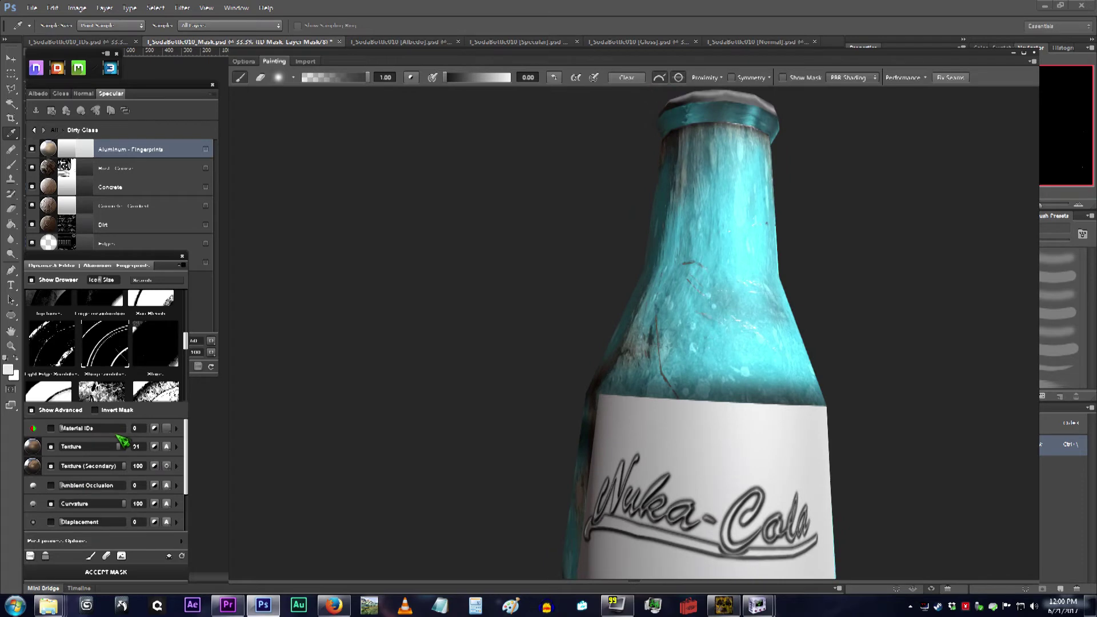
{"action": "mouse_move", "coordinate": [184, 468]}
{"action": "left_mouse_down"}
{"action": "mouse_move", "coordinate": [185, 500]}
{"action": "mouse_move", "coordinate": [184, 461]}
{"action": "left_mouse_up"}
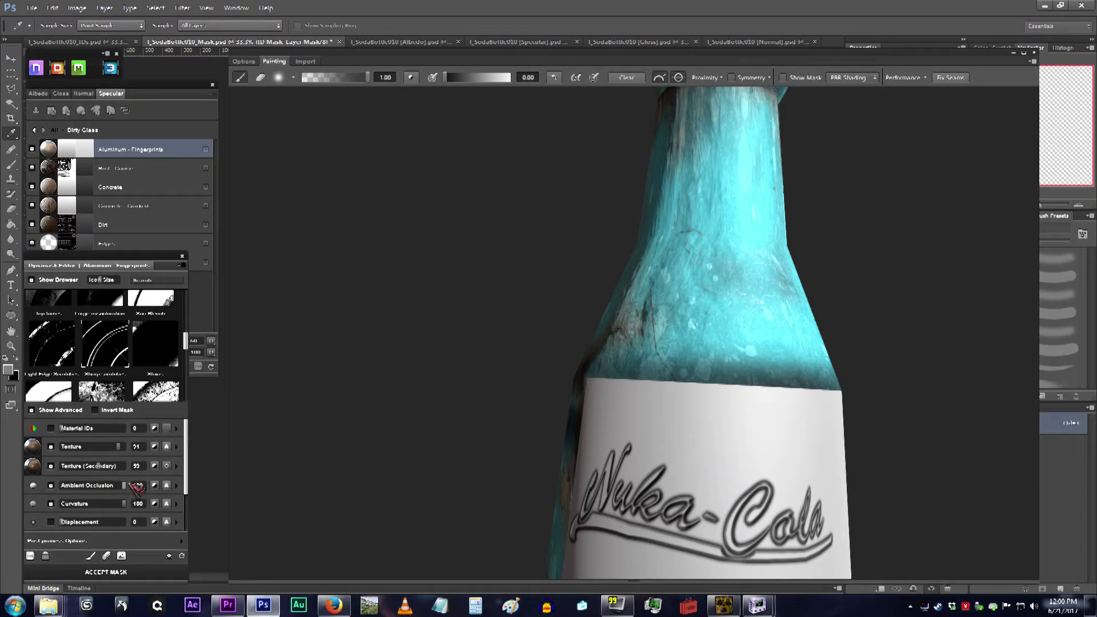
{"action": "mouse_move", "coordinate": [192, 469]}
{"action": "left_mouse_down"}
{"action": "mouse_move", "coordinate": [188, 511]}
{"action": "mouse_move", "coordinate": [188, 458]}
{"action": "left_mouse_up"}
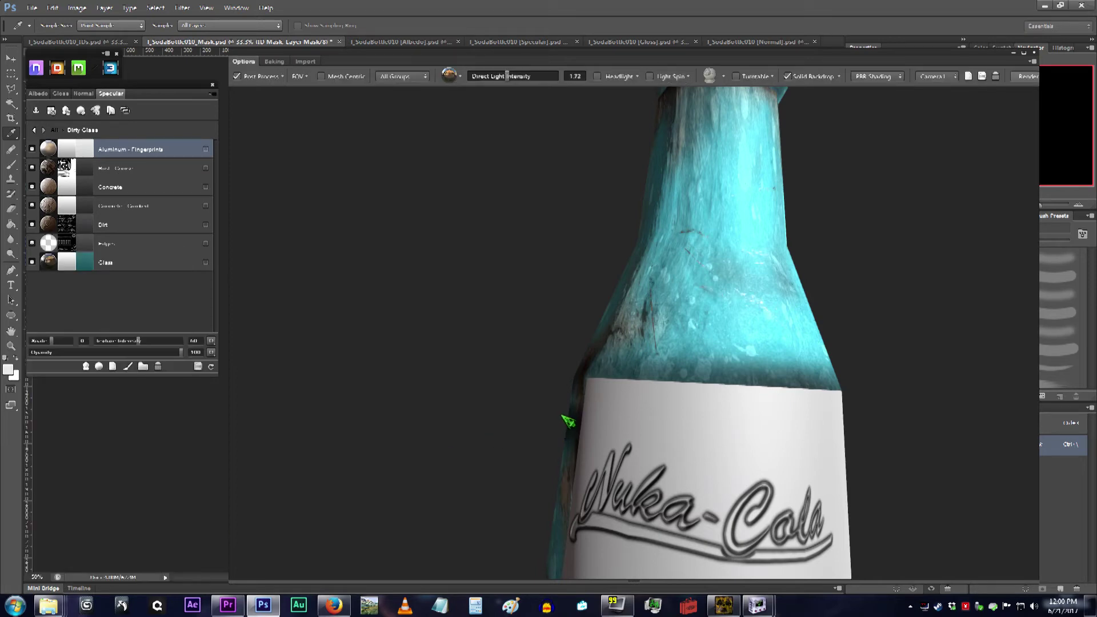
{"action": "left_click_drag", "start_coordinate": [704, 402], "coordinate": [663, 300]}
{"action": "scroll", "coordinate": [694, 278], "scroll_direction": "down", "scroll_amount": 5}
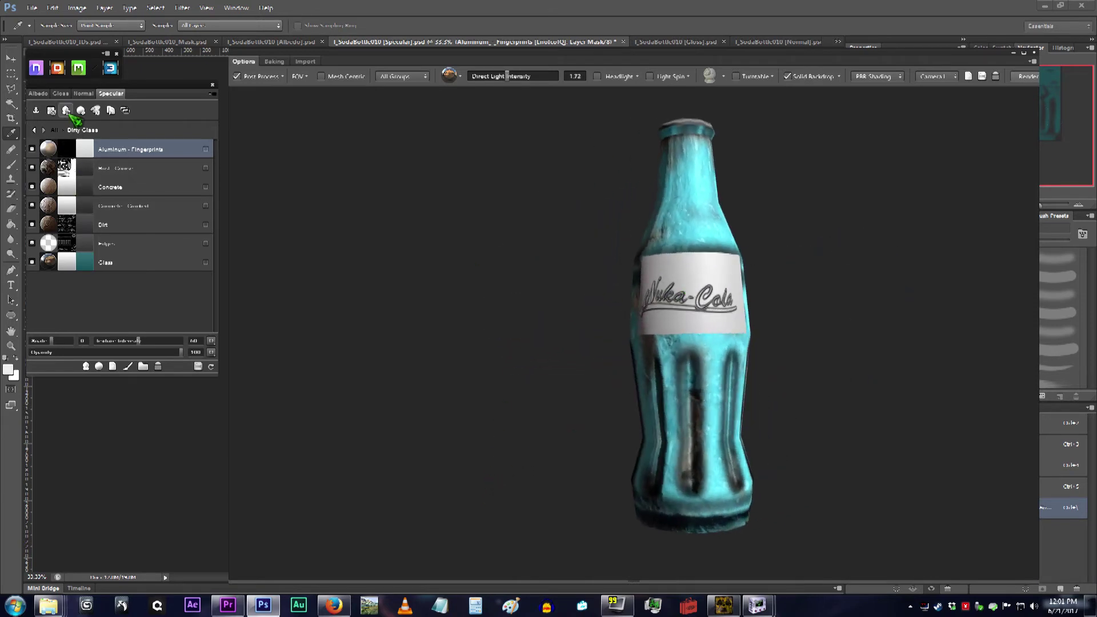
Set the Aluminum - Fingerprints layer's albedo colour to a light grey and inspect the bottle's neck up close
{"action": "left_click", "coordinate": [48, 93]}
{"action": "left_click", "coordinate": [92, 150]}
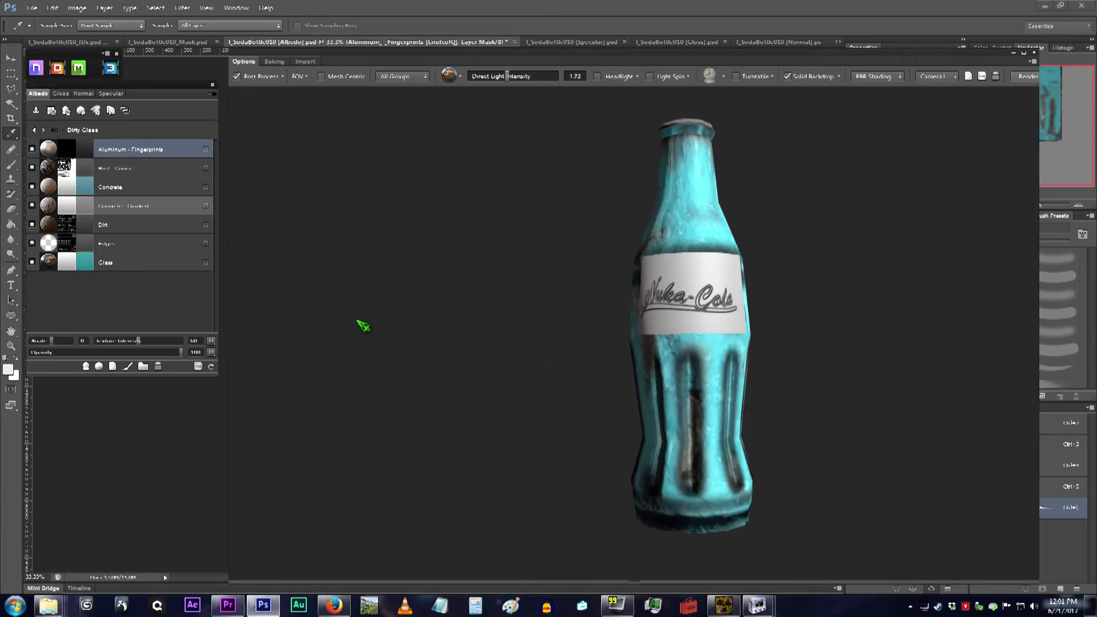
{"action": "left_click", "coordinate": [99, 303]}
{"action": "key", "text": "Return"}
{"action": "left_click_drag", "start_coordinate": [550, 316], "coordinate": [500, 412]}
{"action": "scroll", "coordinate": [566, 358], "scroll_direction": "up", "scroll_amount": 5}
{"action": "scroll", "coordinate": [522, 389], "scroll_direction": "up", "scroll_amount": 4}
{"action": "scroll", "coordinate": [529, 394], "scroll_direction": "down", "scroll_amount": 10}
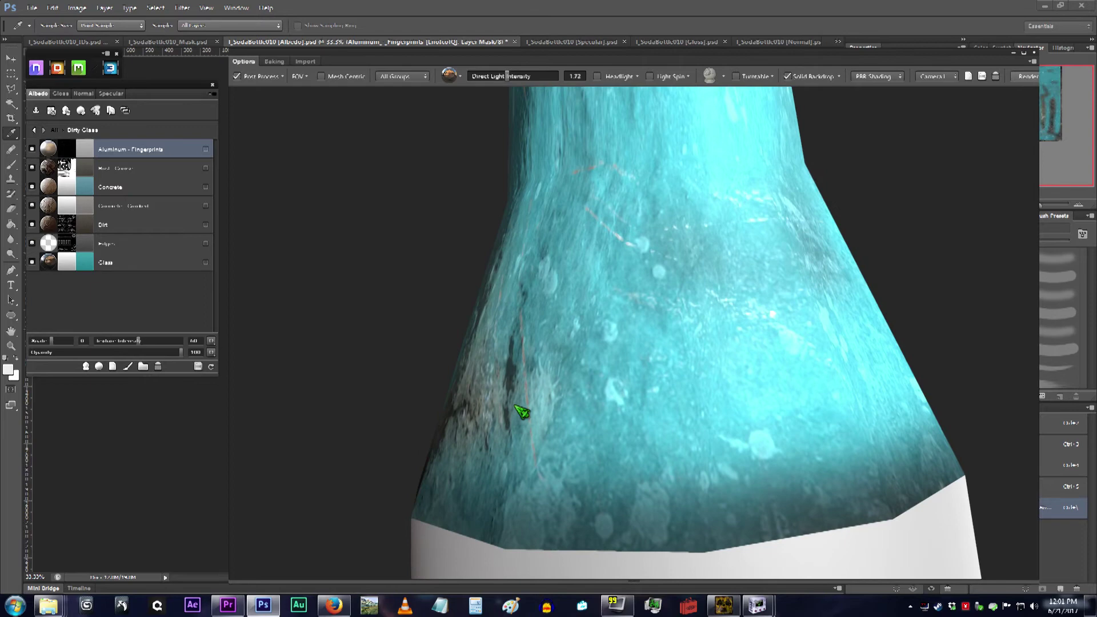
Leave the Dirty Glass group and assign the Worn PVC Plastic (Red) material to the bottle's label
{"action": "left_click", "coordinate": [35, 130]}
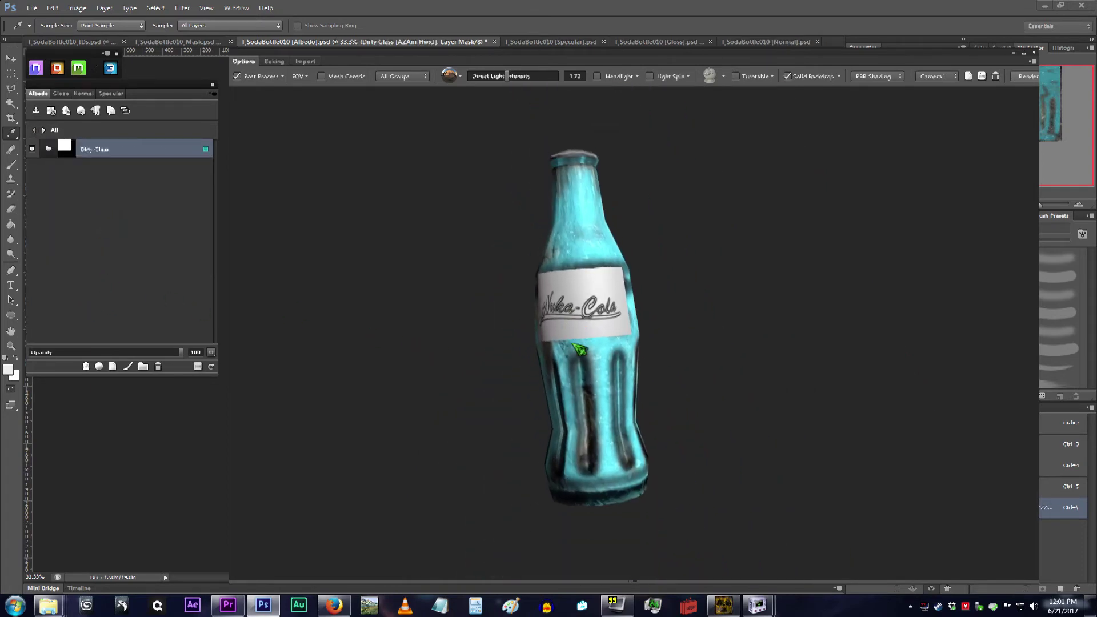
{"action": "key", "text": "c"}
{"action": "left_click", "coordinate": [611, 330]}
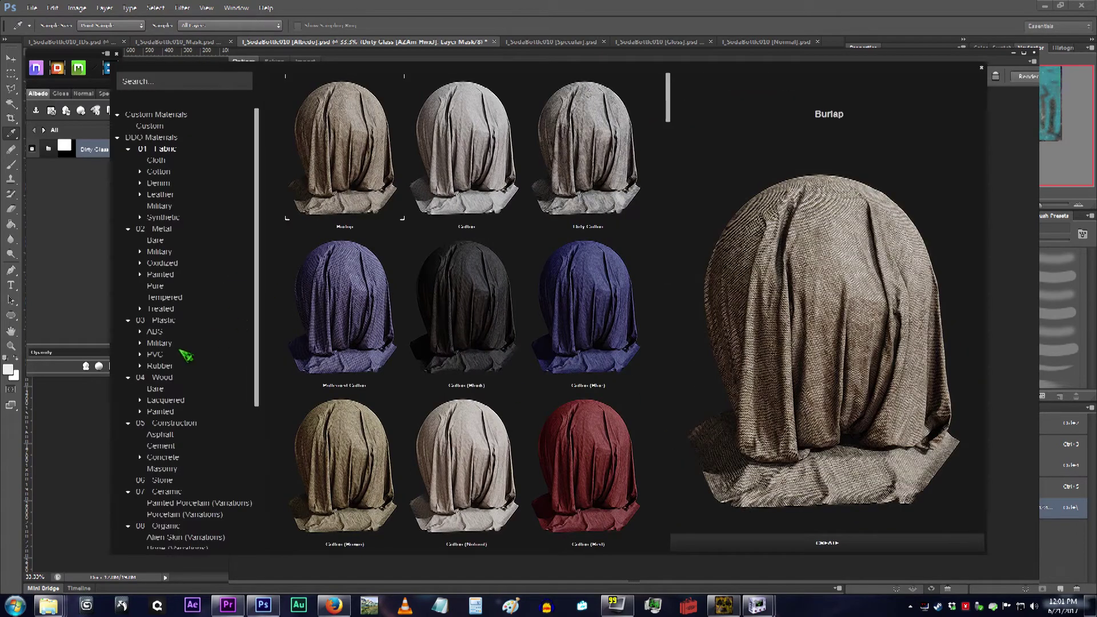
{"action": "left_click", "coordinate": [160, 353]}
{"action": "scroll", "coordinate": [553, 311], "scroll_direction": "down", "scroll_amount": 10}
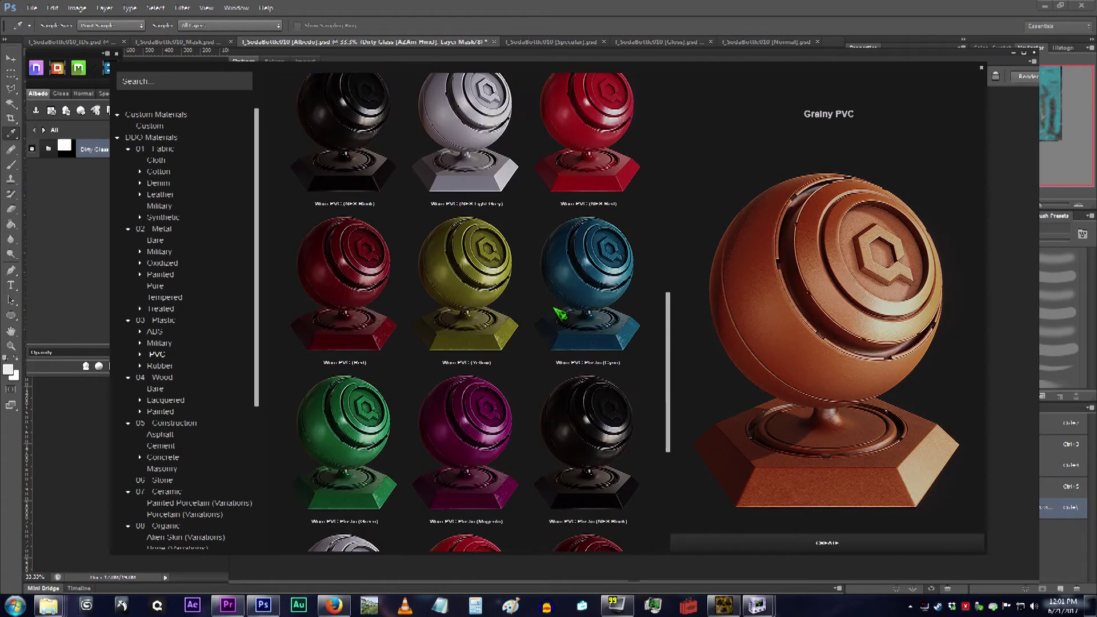
{"action": "left_click", "coordinate": [380, 247]}
{"action": "left_click", "coordinate": [834, 537]}
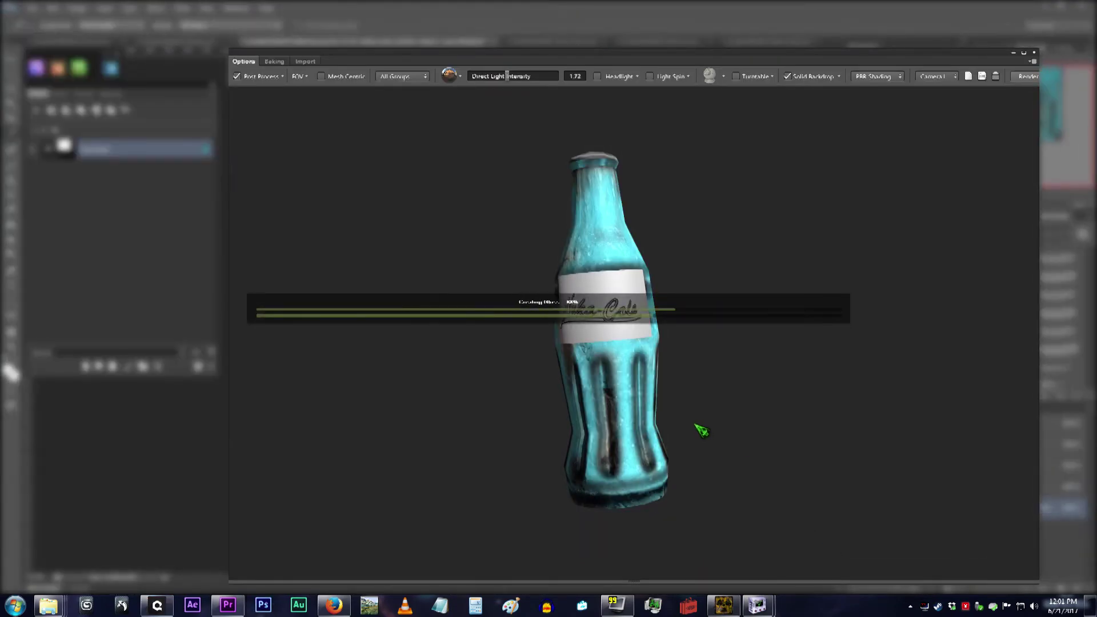
Assign the Worn PVC Plastic (NES Light Grey) material to the label's stripes and lettering, outside the currently selected group
{"action": "scroll", "coordinate": [656, 390], "scroll_direction": "up", "scroll_amount": 5}
{"action": "scroll", "coordinate": [651, 383], "scroll_direction": "up", "scroll_amount": 3}
{"action": "left_click_drag", "start_coordinate": [651, 383], "coordinate": [707, 421]}
{"action": "key", "text": "c"}
{"action": "left_click", "coordinate": [633, 398]}
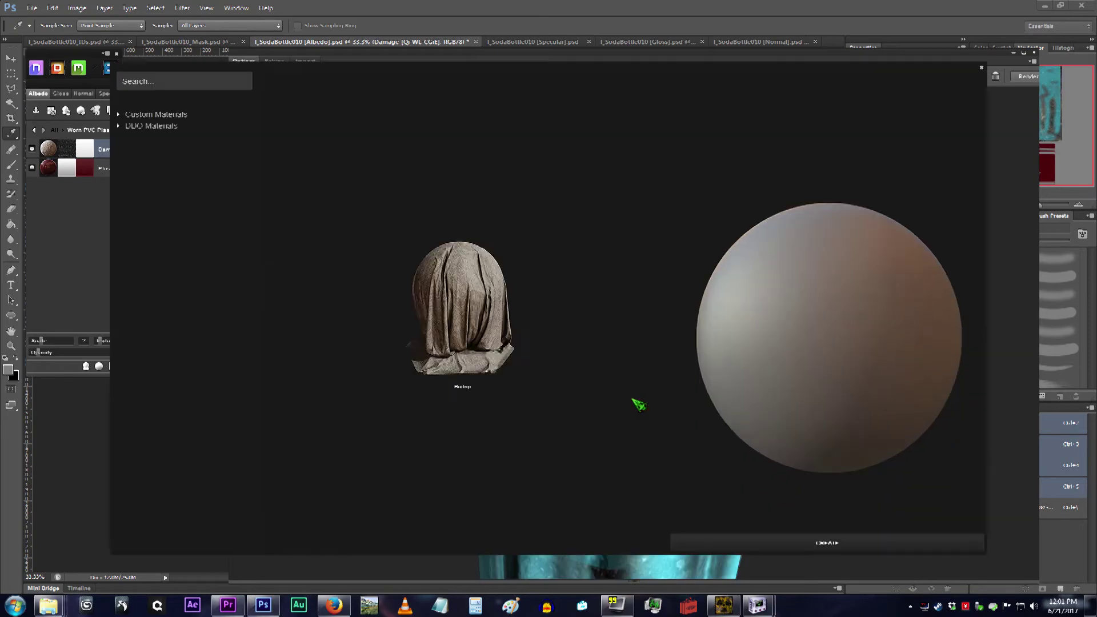
{"action": "left_click", "coordinate": [156, 356]}
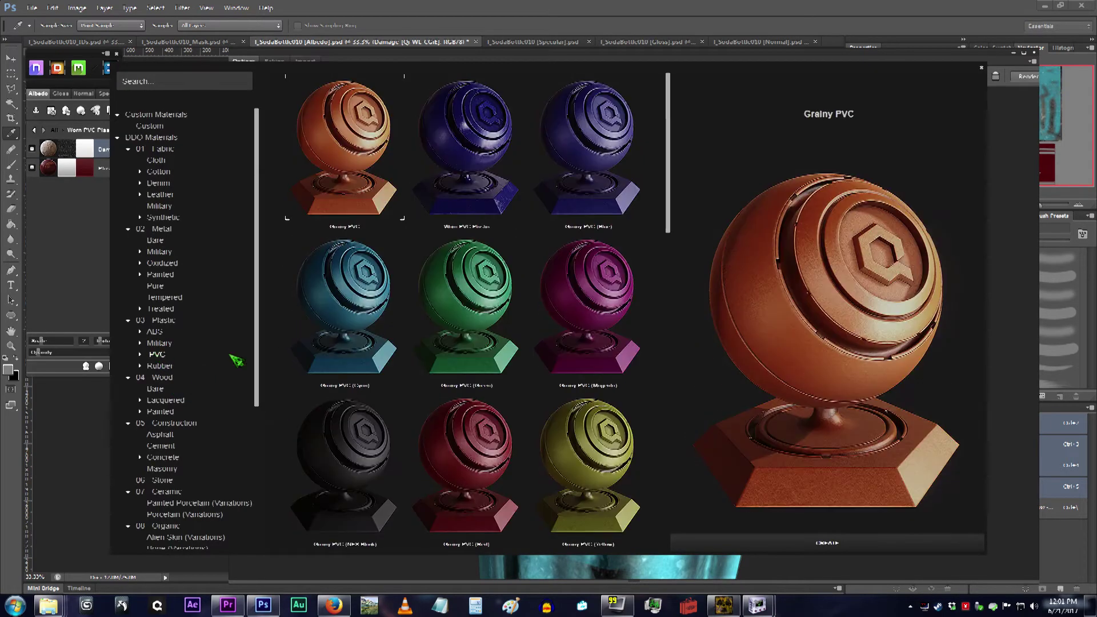
{"action": "scroll", "coordinate": [644, 347], "scroll_direction": "down", "scroll_amount": 5}
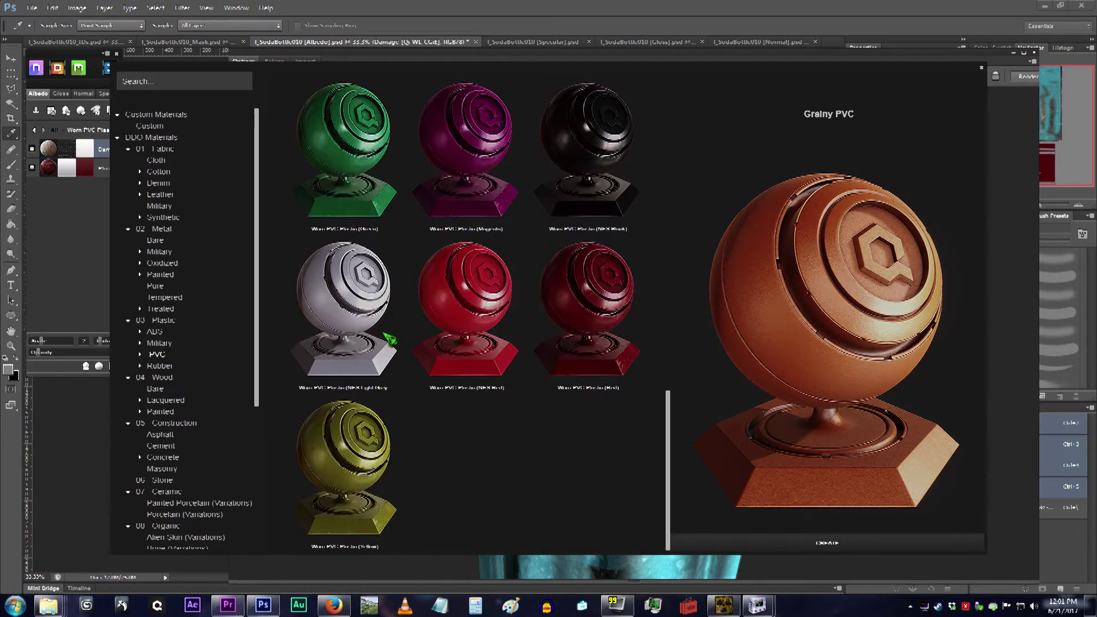
{"action": "left_click", "coordinate": [372, 343]}
{"action": "scroll", "coordinate": [372, 343], "scroll_direction": "up", "scroll_amount": 5}
{"action": "left_click", "coordinate": [493, 285]}
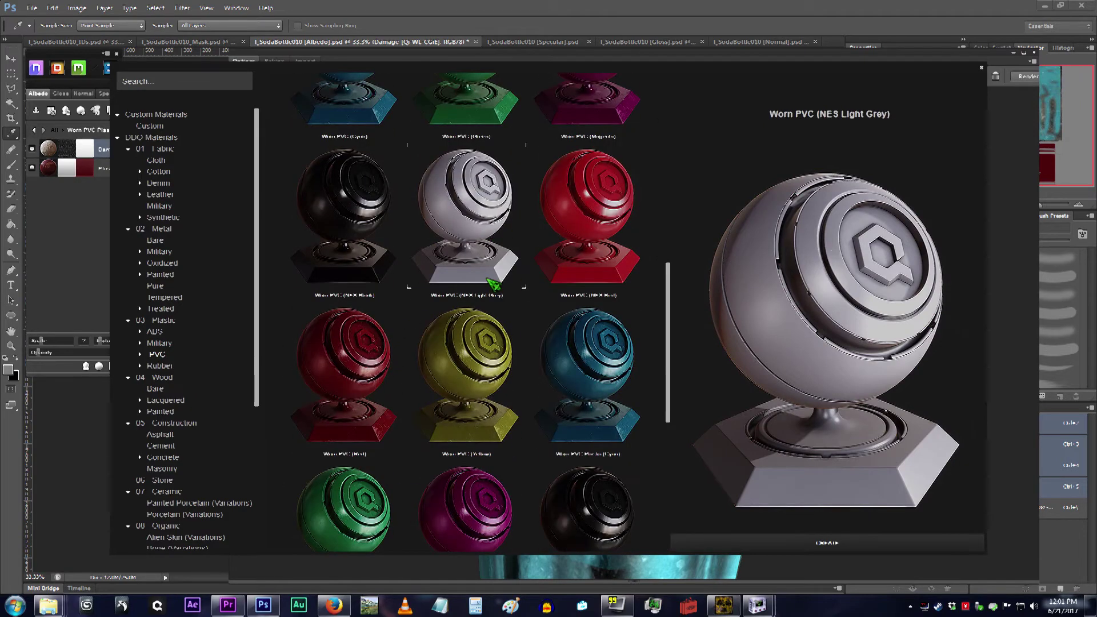
{"action": "left_click", "coordinate": [828, 543]}
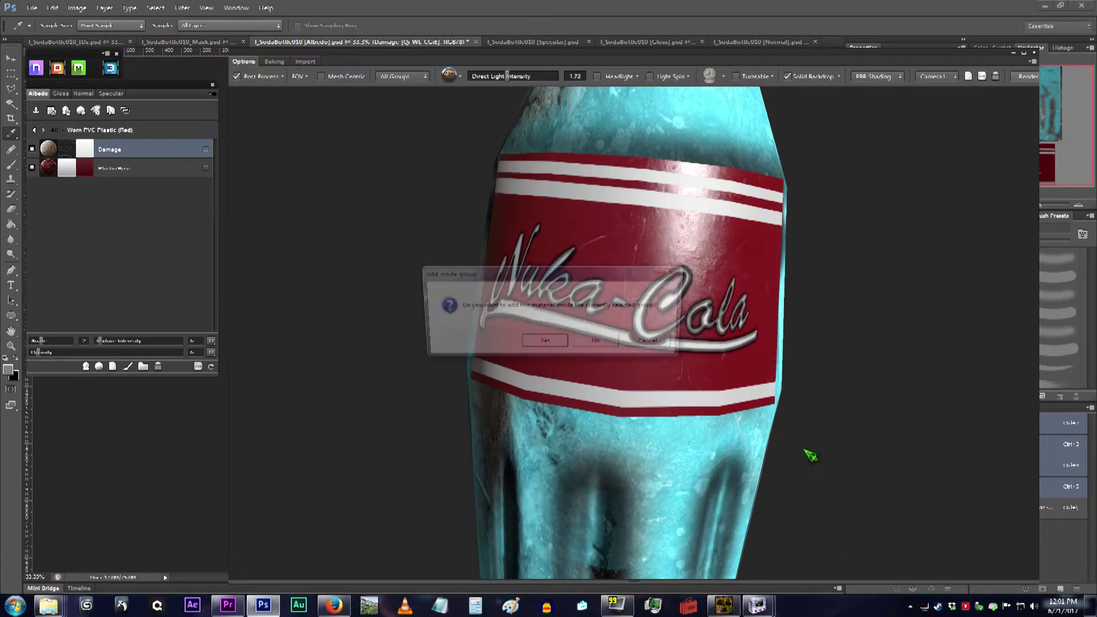
{"action": "left_click", "coordinate": [609, 344]}
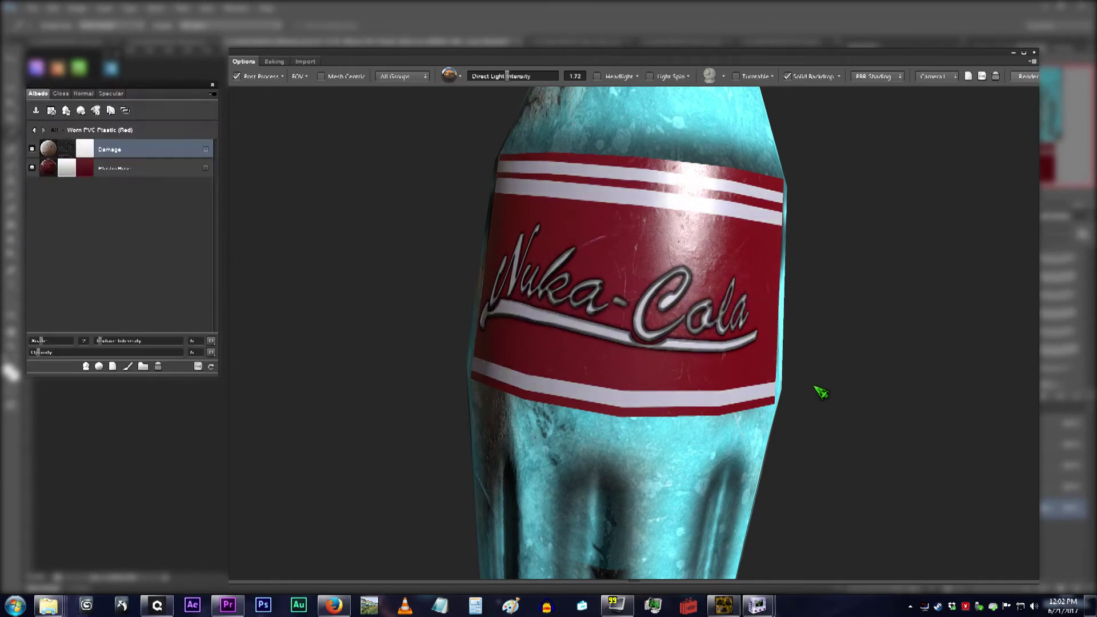
Add a Concrete material on top of the Worn PVC Plastic (NES Light Grey) group and lighten its albedo colour
{"action": "left_click", "coordinate": [99, 366]}
{"action": "left_click", "coordinate": [534, 326]}
{"action": "left_click", "coordinate": [679, 541]}
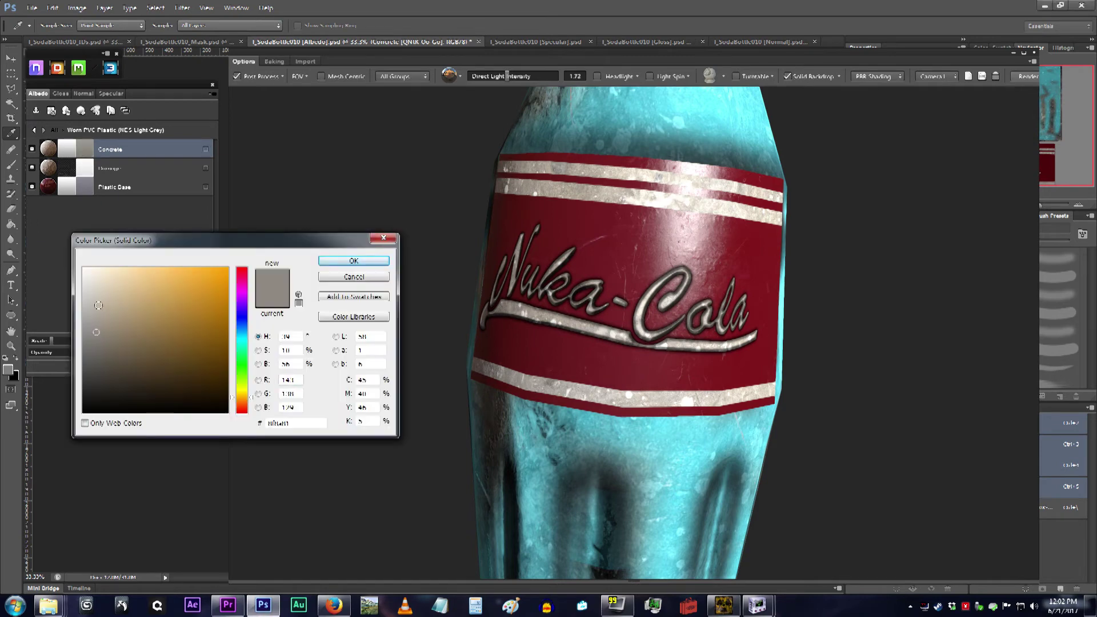
{"action": "left_click", "coordinate": [354, 262]}
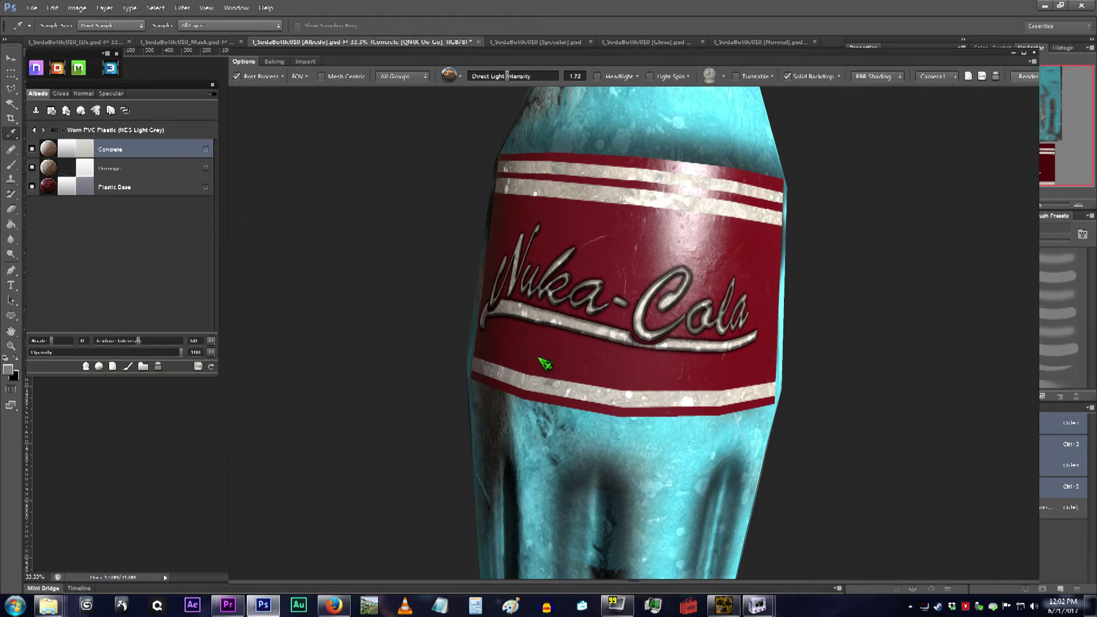
{"action": "left_click", "coordinate": [83, 153]}
{"action": "left_click", "coordinate": [91, 314]}
{"action": "left_click", "coordinate": [342, 275]}
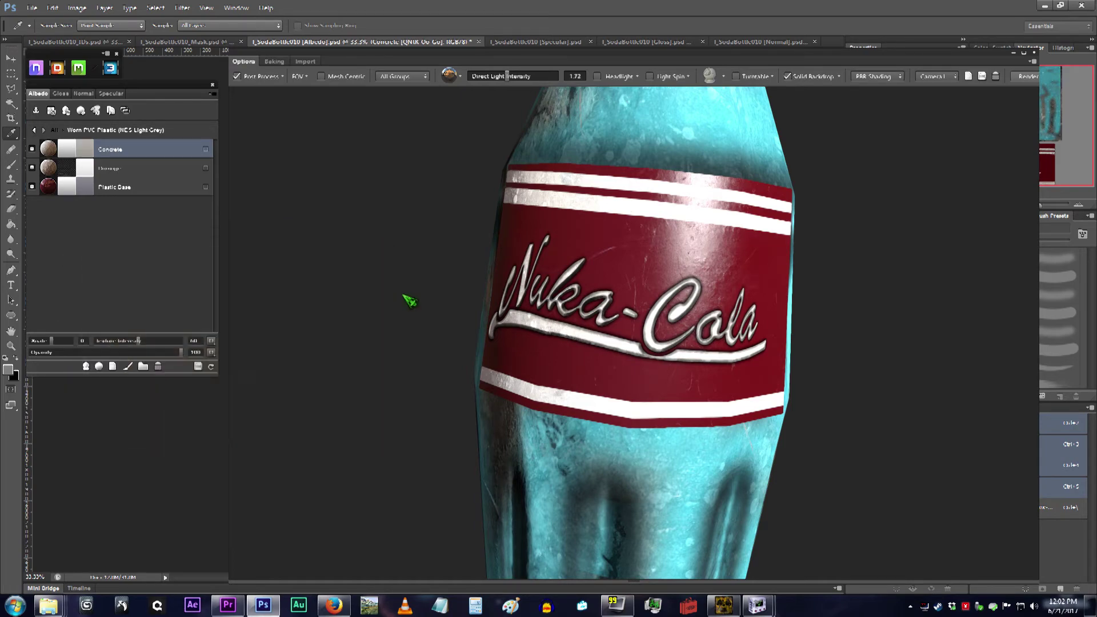
Search the materials for "glass" and assign Dirty Glass to the bottle's base
{"action": "left_click_drag", "start_coordinate": [409, 301], "coordinate": [559, 186]}
{"action": "scroll", "coordinate": [521, 297], "scroll_direction": "down", "scroll_amount": 5}
{"action": "key", "text": "c"}
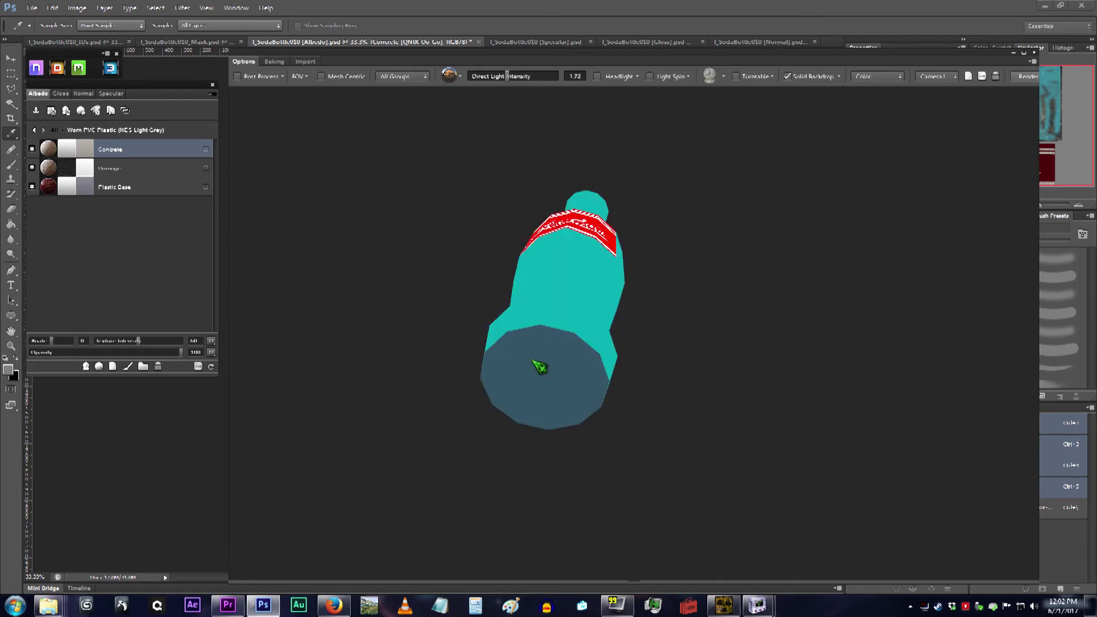
{"action": "left_click", "coordinate": [533, 361]}
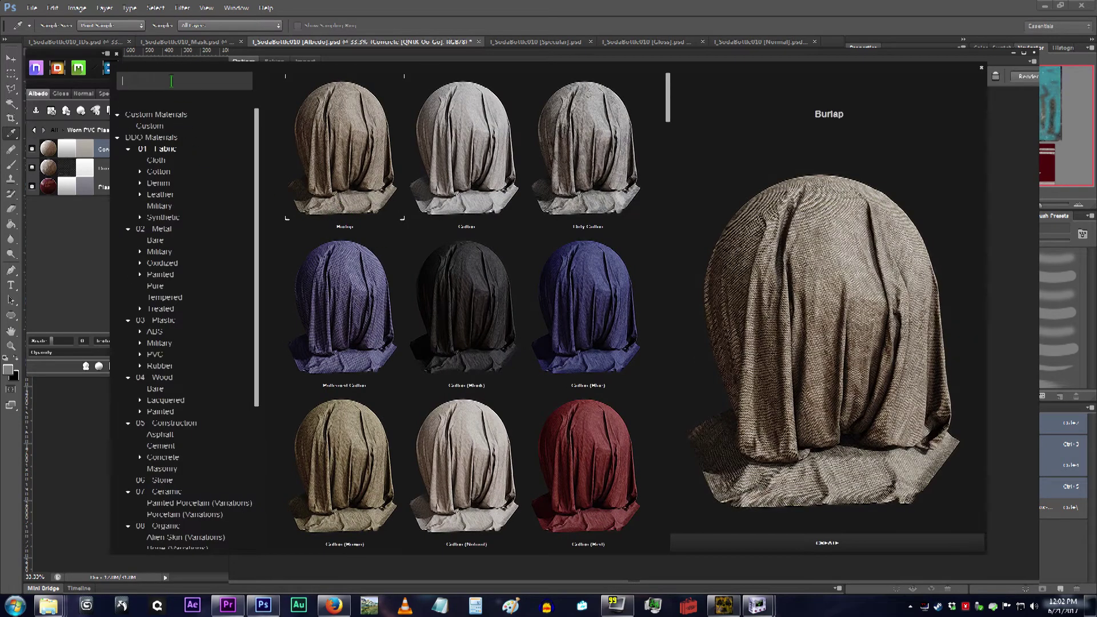
{"action": "key", "text": "Return"}
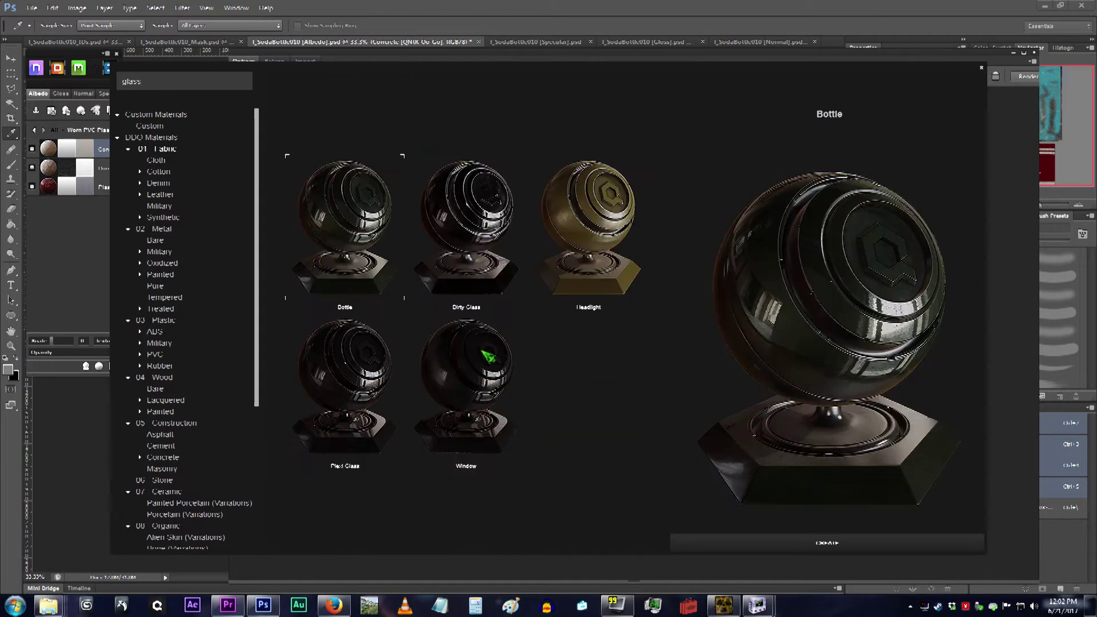
{"action": "left_click", "coordinate": [457, 249]}
{"action": "left_click", "coordinate": [735, 542]}
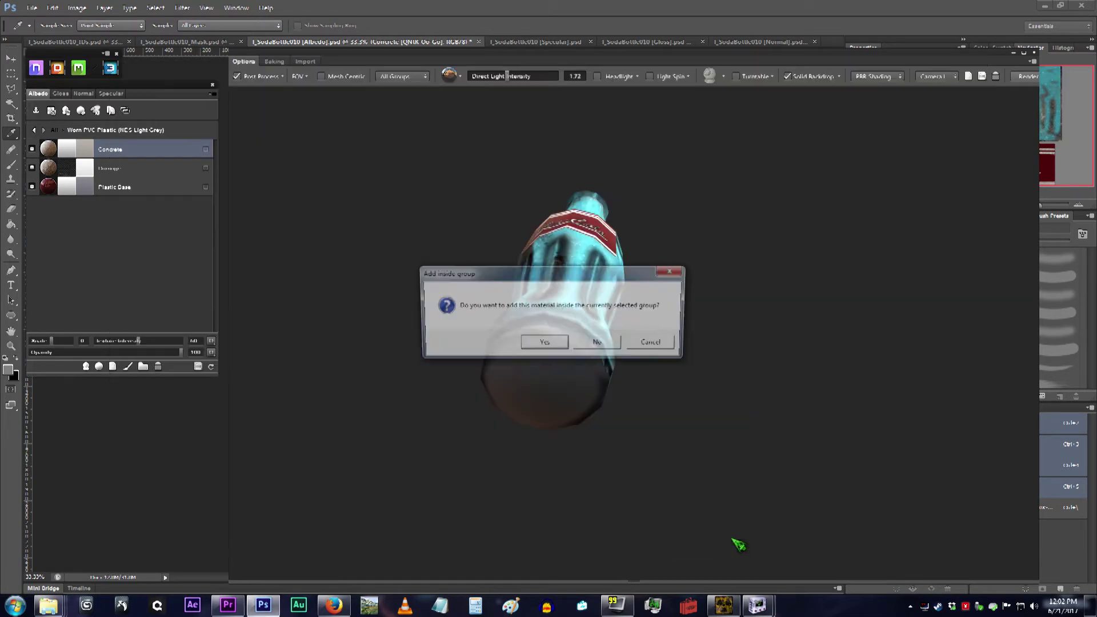
{"action": "key", "text": "Return"}
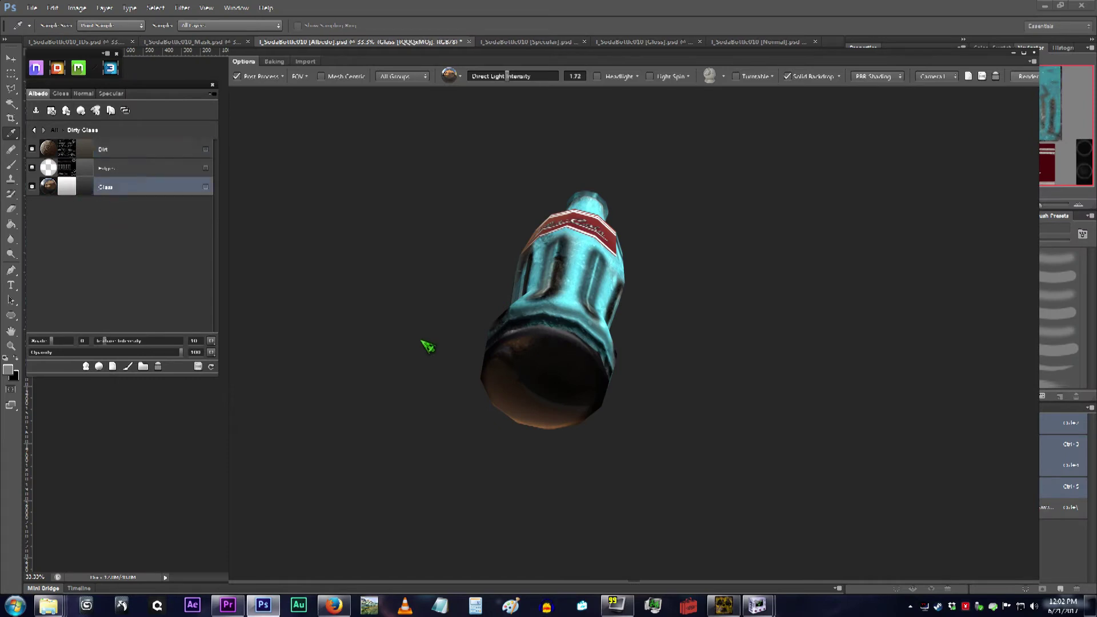
Set the base's Glass layer albedo colour to teal #14999e
{"action": "left_click", "coordinate": [249, 346]}
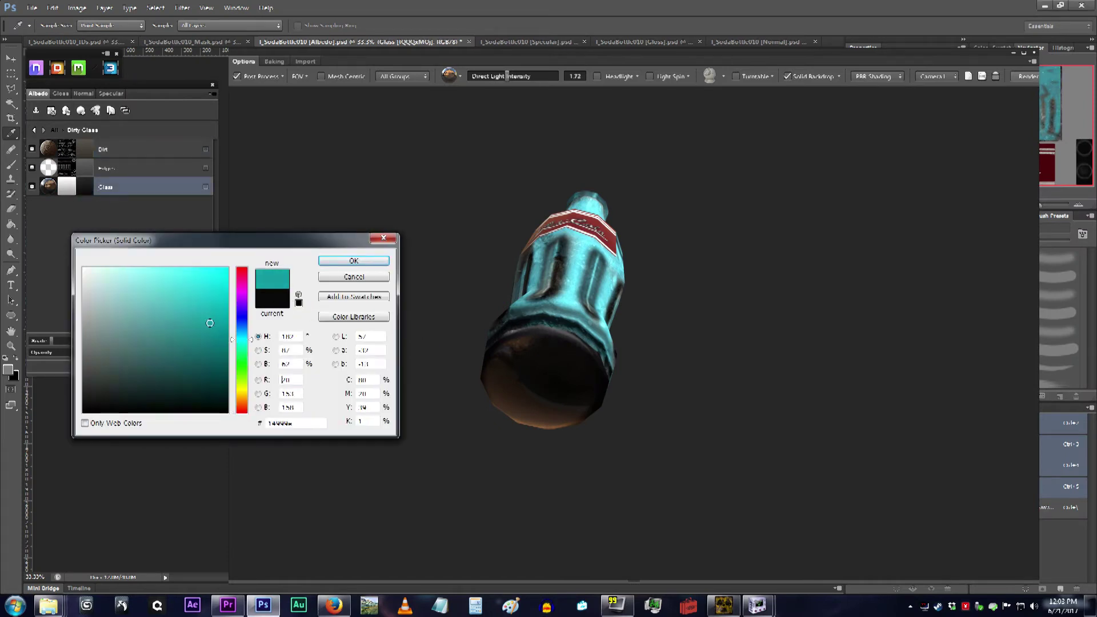
{"action": "left_click", "coordinate": [209, 322]}
{"action": "left_click", "coordinate": [354, 261]}
{"action": "left_click_drag", "start_coordinate": [534, 342], "coordinate": [583, 355]}
Assign the Old Abandoned Car (Bright Red) metal material to the bottle cap
{"action": "left_click_drag", "start_coordinate": [605, 306], "coordinate": [602, 311]}
{"action": "scroll", "coordinate": [603, 311], "scroll_direction": "up", "scroll_amount": 3}
{"action": "left_click_drag", "start_coordinate": [570, 170], "coordinate": [579, 371]}
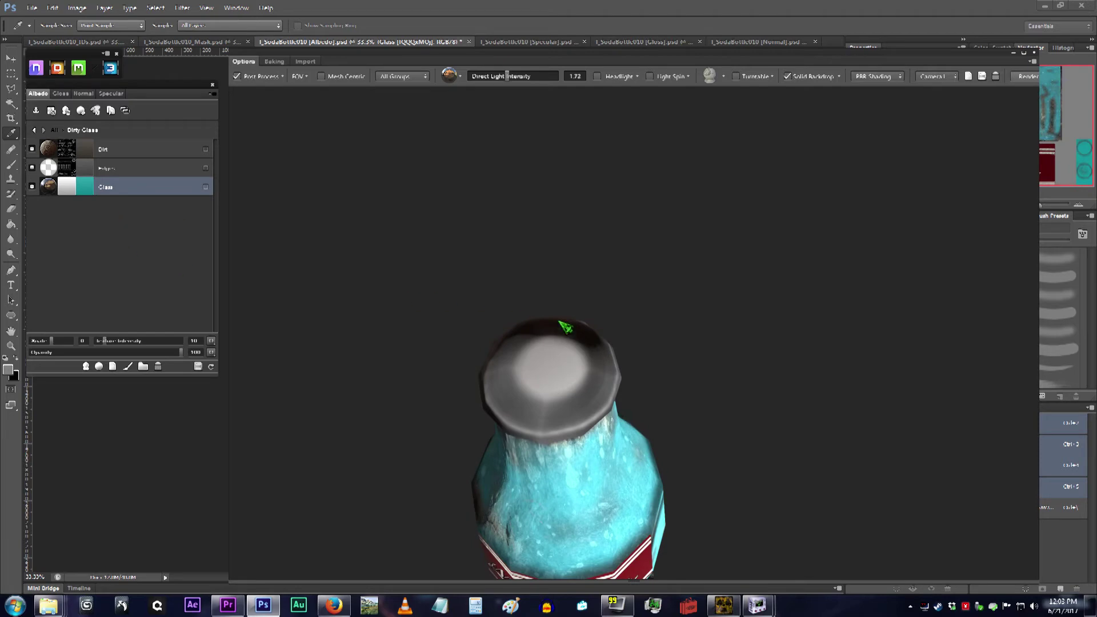
{"action": "key", "text": "c"}
{"action": "left_click", "coordinate": [560, 357]}
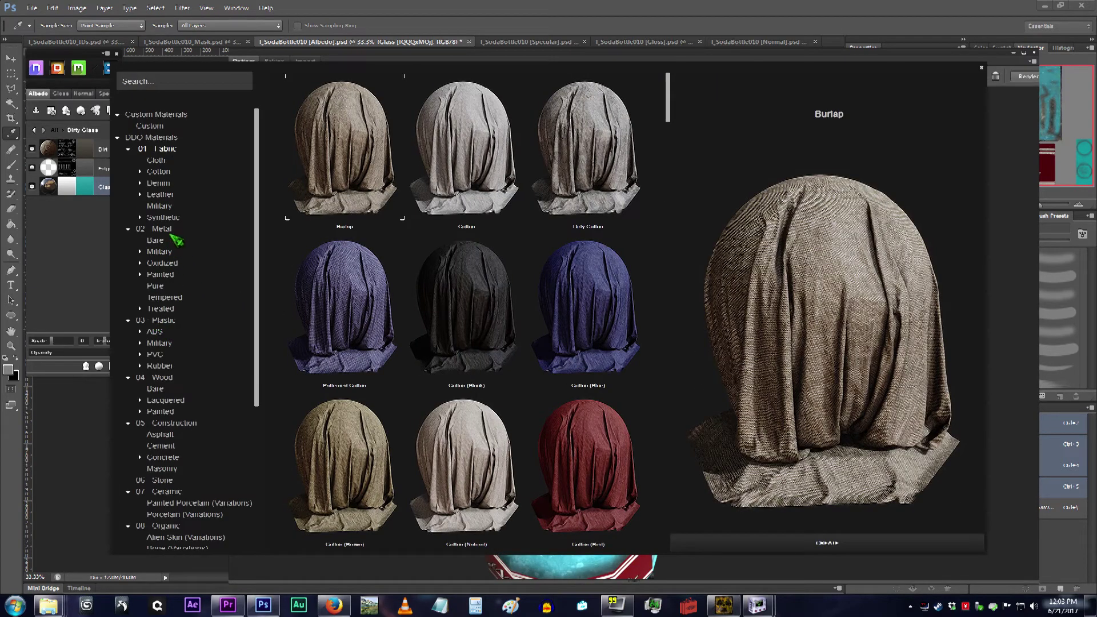
{"action": "left_click", "coordinate": [162, 229]}
{"action": "scroll", "coordinate": [603, 251], "scroll_direction": "down", "scroll_amount": 5}
{"action": "scroll", "coordinate": [605, 255], "scroll_direction": "down", "scroll_amount": 10}
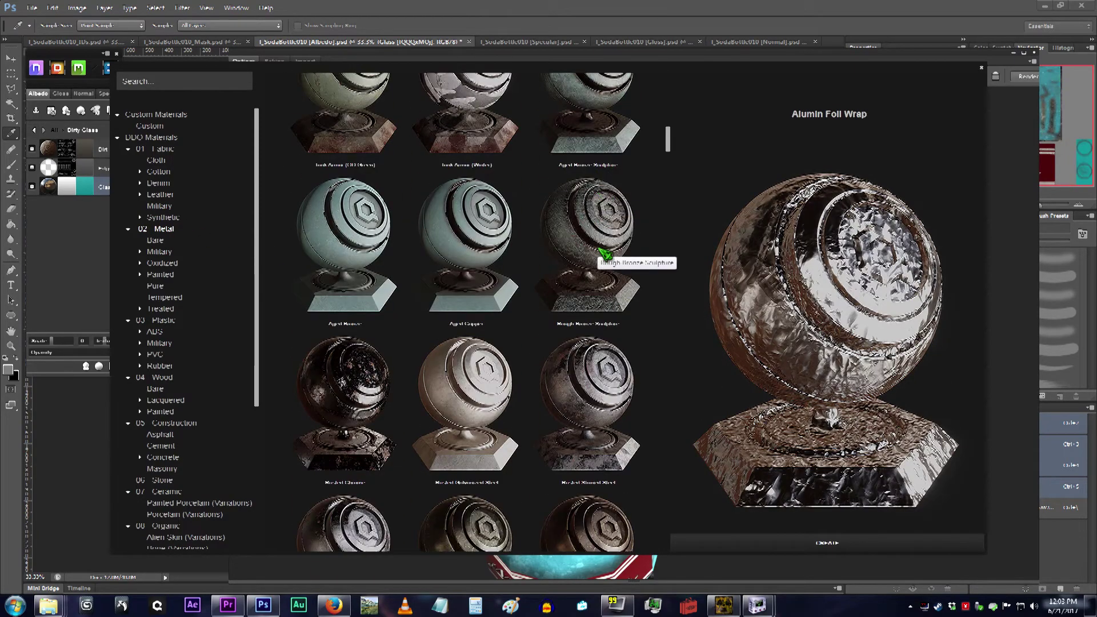
{"action": "scroll", "coordinate": [603, 251], "scroll_direction": "down", "scroll_amount": 10}
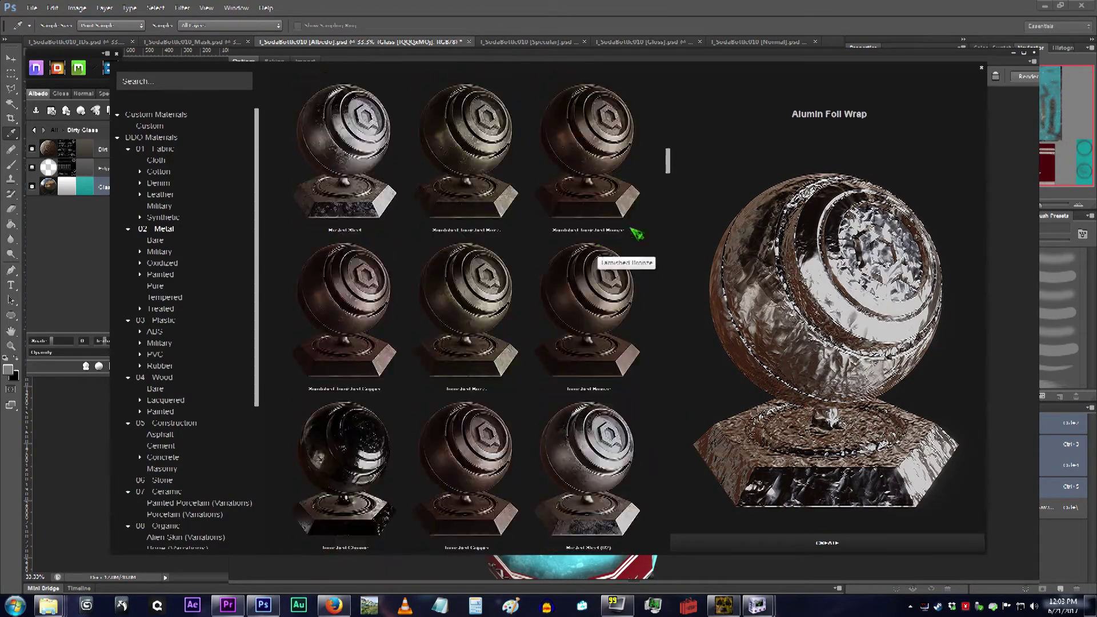
{"action": "mouse_move", "coordinate": [673, 375]}
{"action": "left_mouse_down"}
{"action": "mouse_move", "coordinate": [671, 501]}
{"action": "mouse_move", "coordinate": [669, 177]}
{"action": "mouse_move", "coordinate": [669, 327]}
{"action": "left_mouse_up"}
{"action": "left_click", "coordinate": [377, 231]}
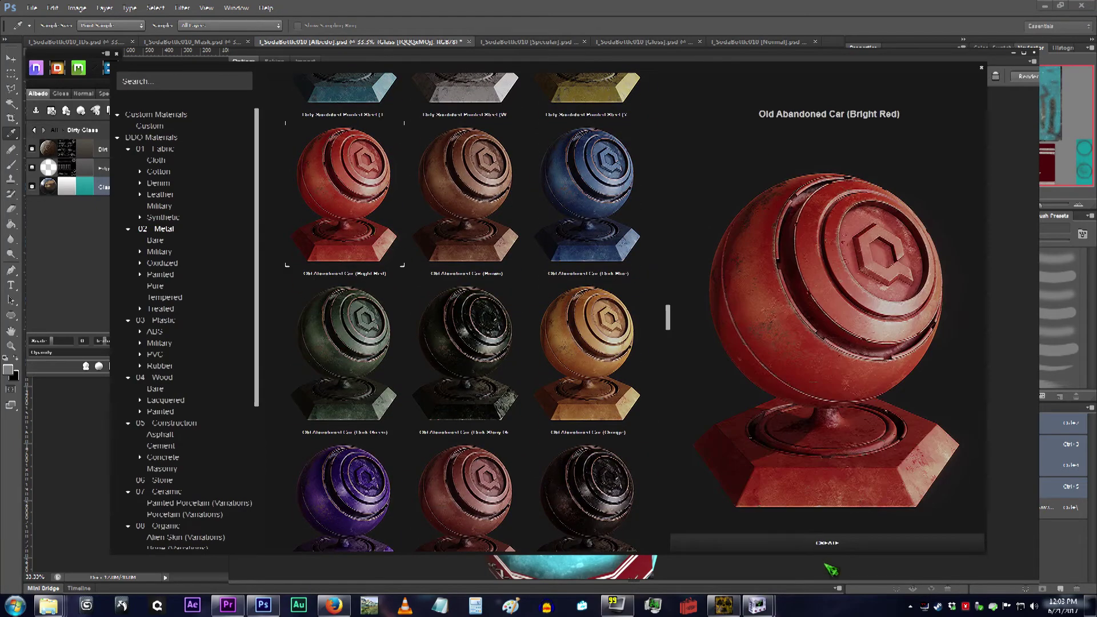
{"action": "left_click", "coordinate": [827, 543]}
{"action": "left_click", "coordinate": [552, 344]}
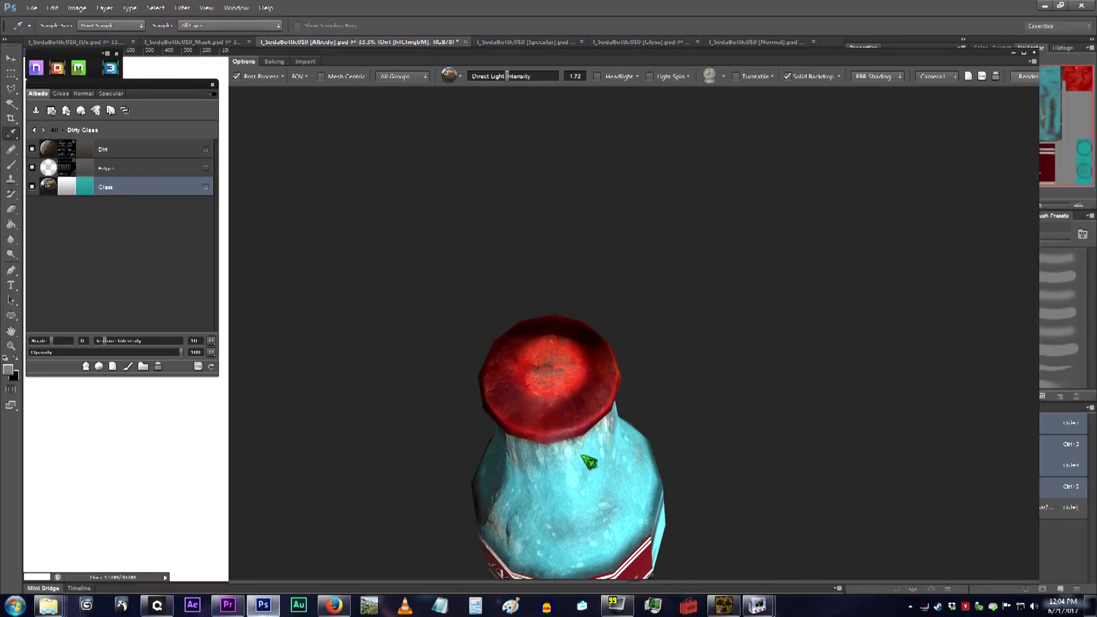
Inspect the red bottle cap, its rim and the neck from several angles
{"action": "mouse_move", "coordinate": [620, 411]}
{"action": "left_mouse_down"}
{"action": "mouse_move", "coordinate": [600, 186]}
{"action": "mouse_move", "coordinate": [578, 411]}
{"action": "mouse_move", "coordinate": [600, 481]}
{"action": "mouse_move", "coordinate": [601, 436]}
{"action": "mouse_move", "coordinate": [559, 409]}
{"action": "mouse_move", "coordinate": [574, 479]}
{"action": "mouse_move", "coordinate": [449, 458]}
{"action": "mouse_move", "coordinate": [618, 416]}
{"action": "left_mouse_up"}
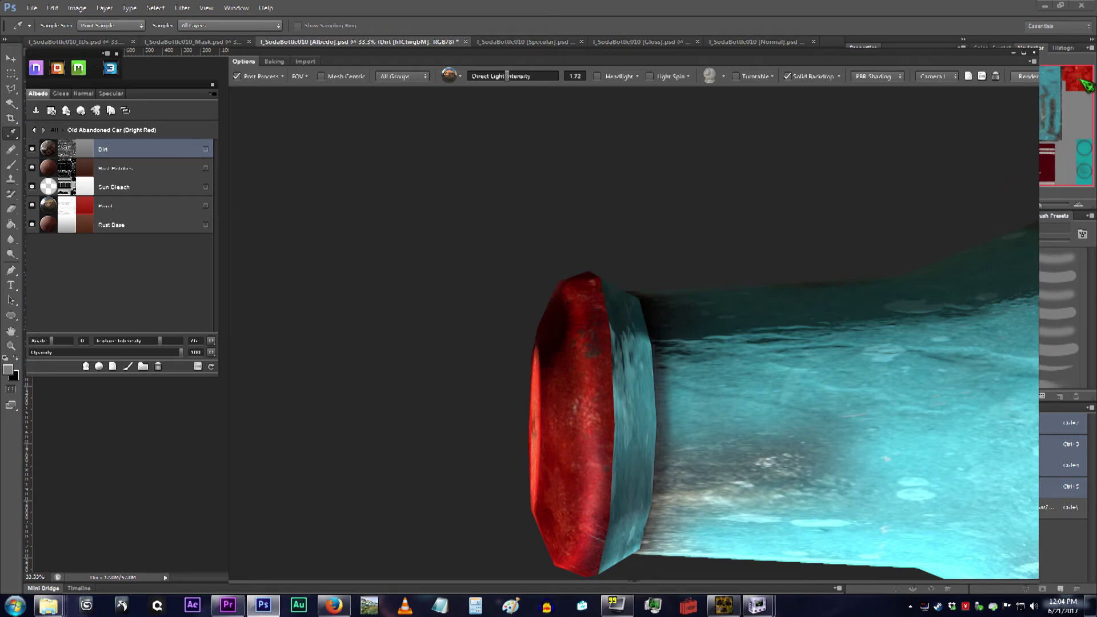
{"action": "left_click_drag", "start_coordinate": [695, 440], "coordinate": [647, 374]}
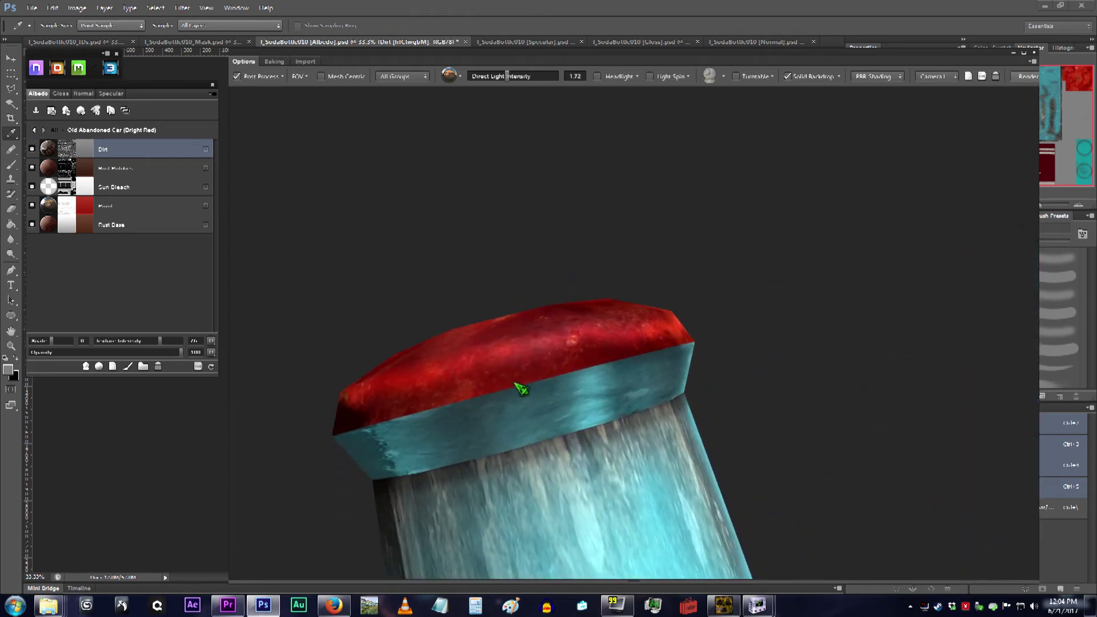
{"action": "left_click_drag", "start_coordinate": [698, 399], "coordinate": [702, 348]}
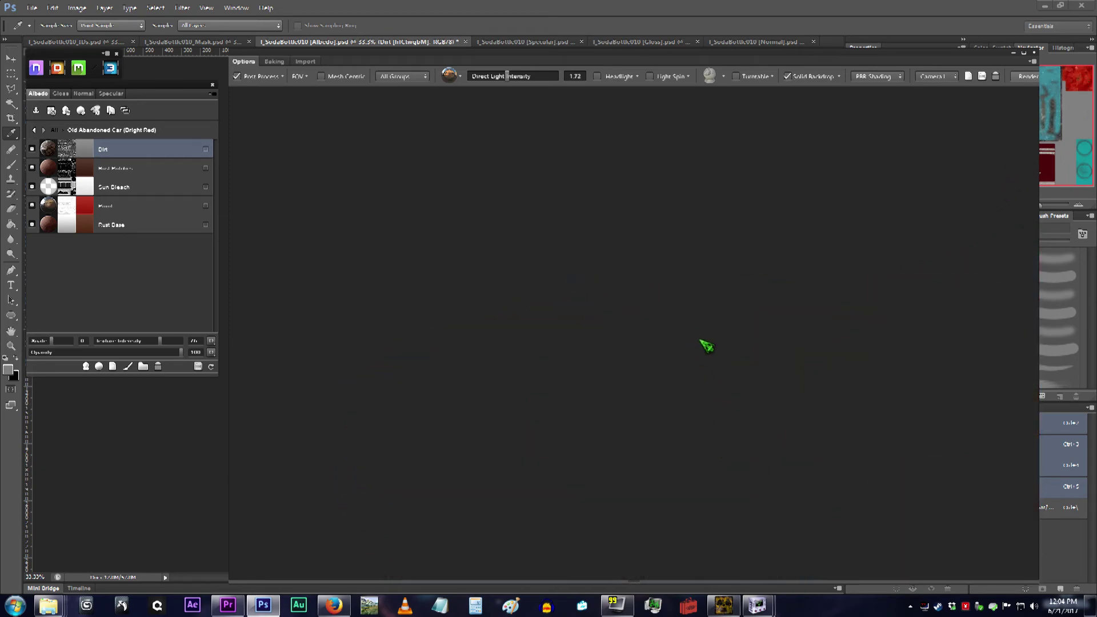
{"action": "left_click_drag", "start_coordinate": [607, 238], "coordinate": [607, 175]}
{"action": "scroll", "coordinate": [593, 360], "scroll_direction": "up", "scroll_amount": 5}
{"action": "left_click_drag", "start_coordinate": [595, 360], "coordinate": [560, 370]}
{"action": "scroll", "coordinate": [577, 320], "scroll_direction": "down", "scroll_amount": 4}
Set the cap's Paint layer albedo colour to a darker, less saturated red and review the cap
{"action": "double_click", "coordinate": [87, 210]}
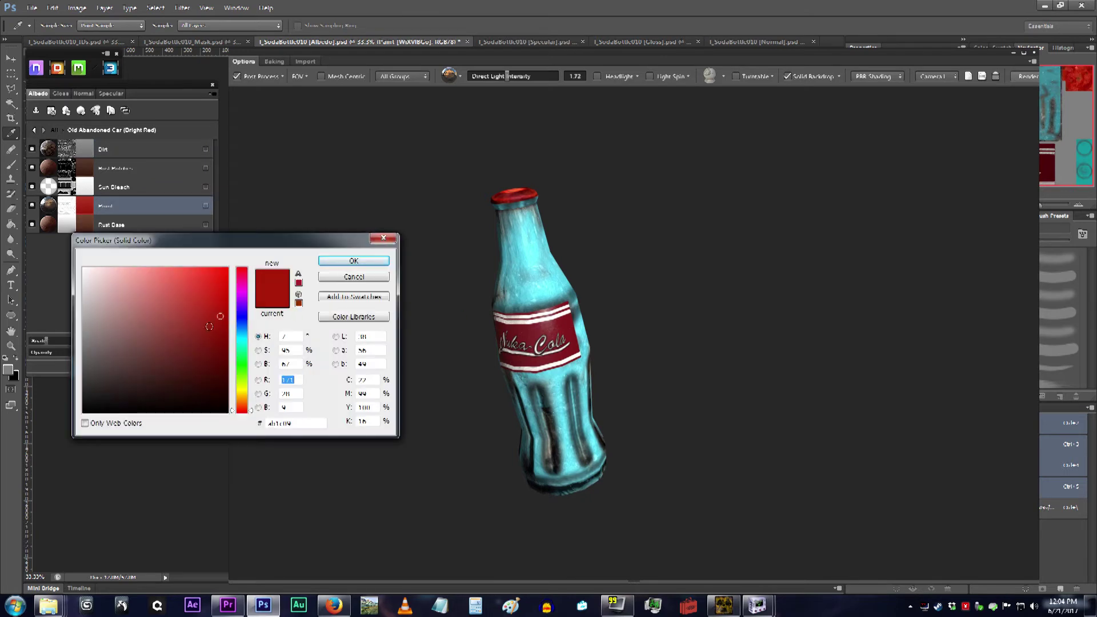
{"action": "left_click", "coordinate": [344, 261]}
{"action": "left_click_drag", "start_coordinate": [542, 287], "coordinate": [602, 415]}
{"action": "scroll", "coordinate": [600, 401], "scroll_direction": "up", "scroll_amount": 5}
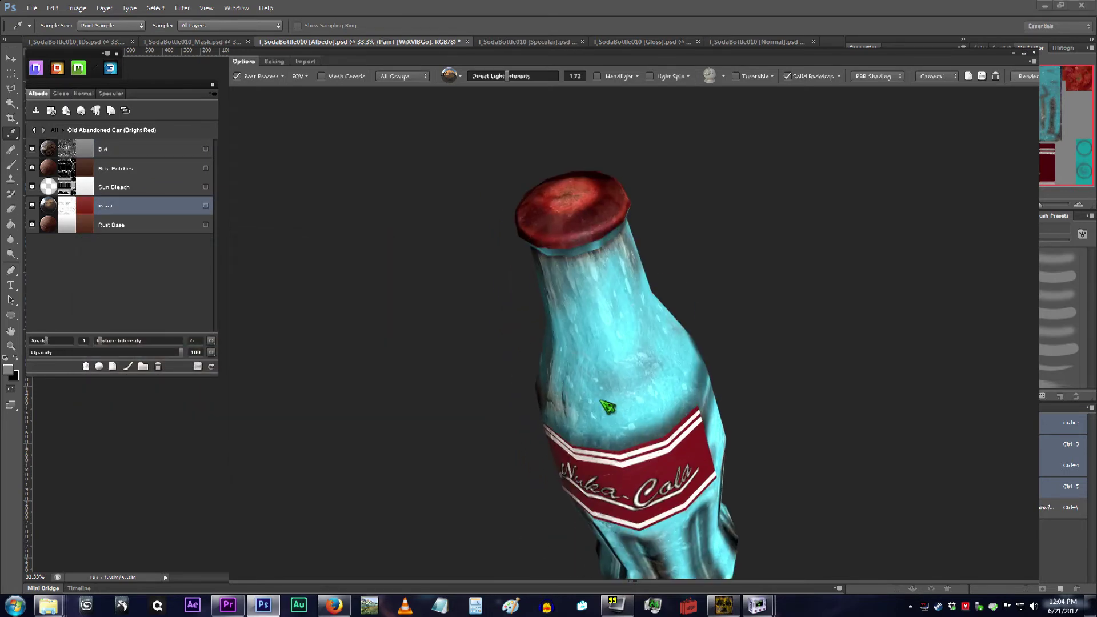
Copy the round red Nuka Cola logo image from its open page in Firefox and return to Photoshop
{"action": "left_click", "coordinate": [334, 606]}
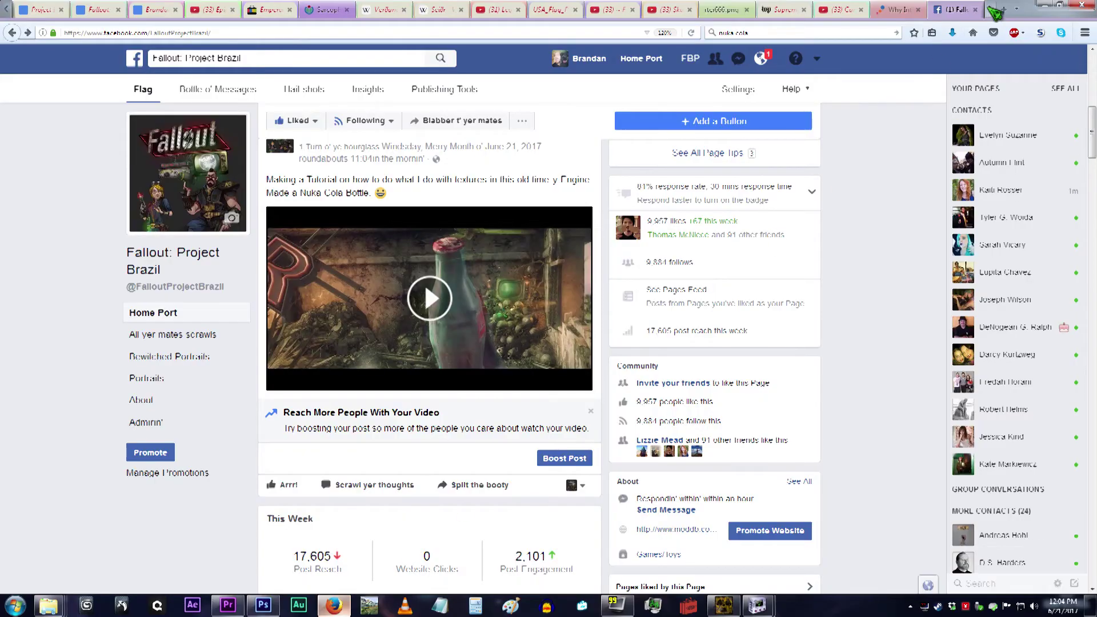
{"action": "scroll", "coordinate": [995, 13], "scroll_direction": "down", "scroll_amount": 3}
{"action": "left_click", "coordinate": [945, 10]}
{"action": "left_click", "coordinate": [888, 10]}
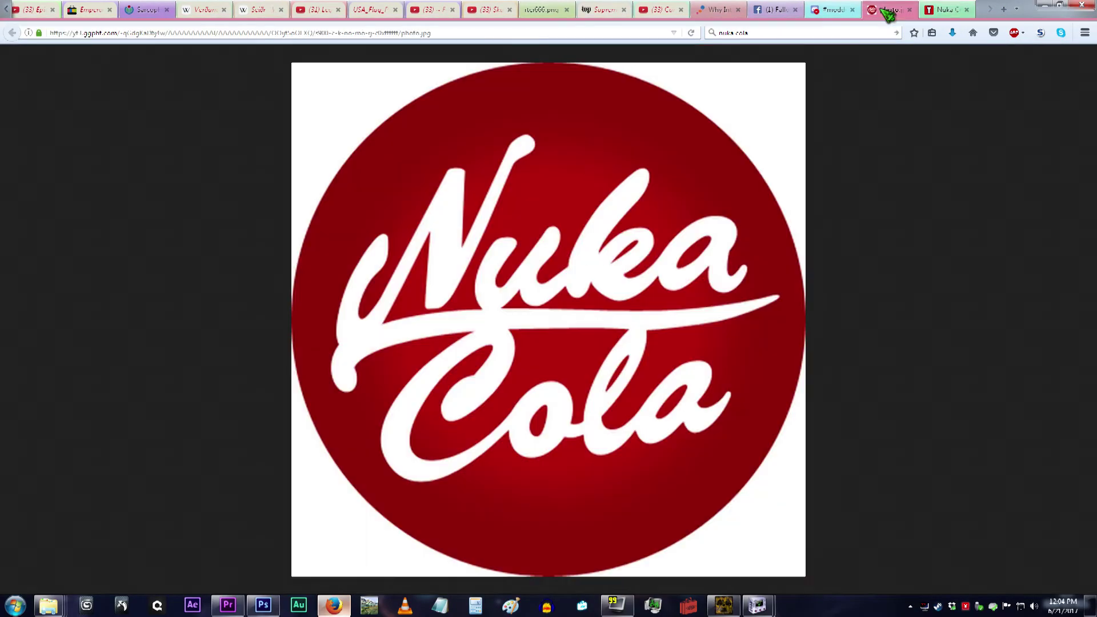
{"action": "right_click", "coordinate": [557, 283]}
{"action": "left_click", "coordinate": [579, 293]}
{"action": "left_click", "coordinate": [228, 606]}
{"action": "left_click", "coordinate": [263, 605]}
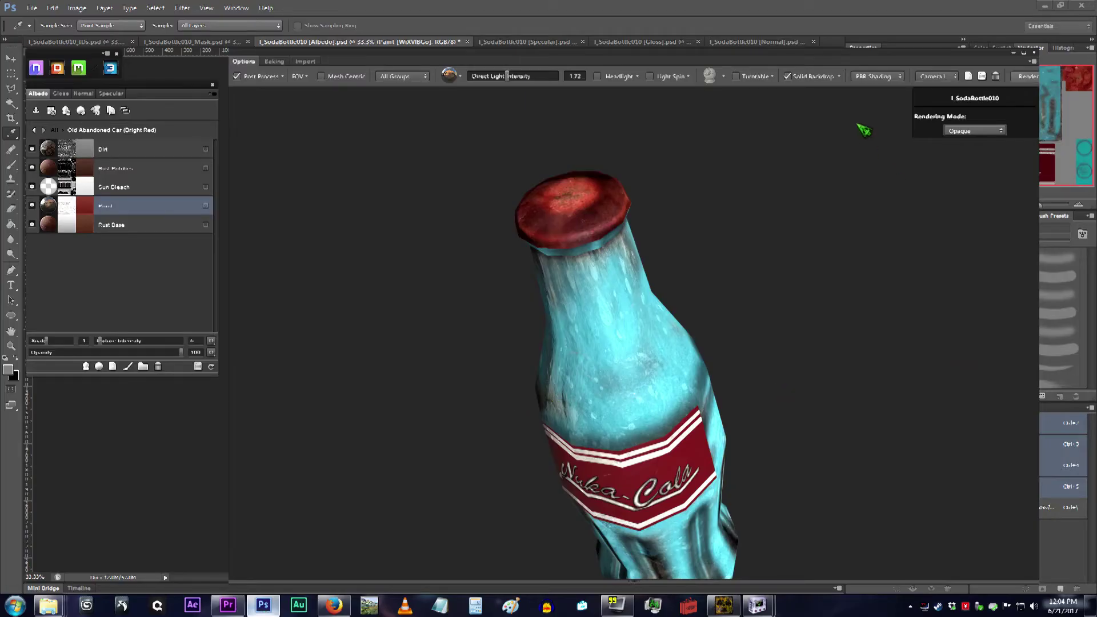
Paste the copied Nuka Cola logo into the Albedo document and place its layer above the Old Abandoned Car material group
{"action": "left_click", "coordinate": [981, 408]}
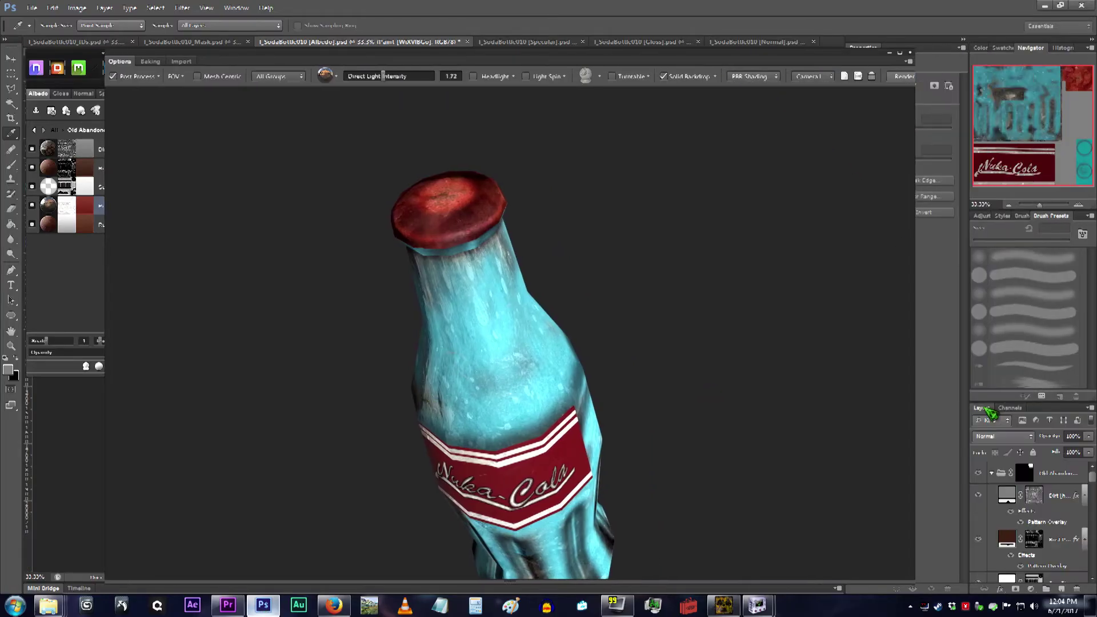
{"action": "left_click", "coordinate": [1067, 477]}
{"action": "key", "text": "ctrl+v"}
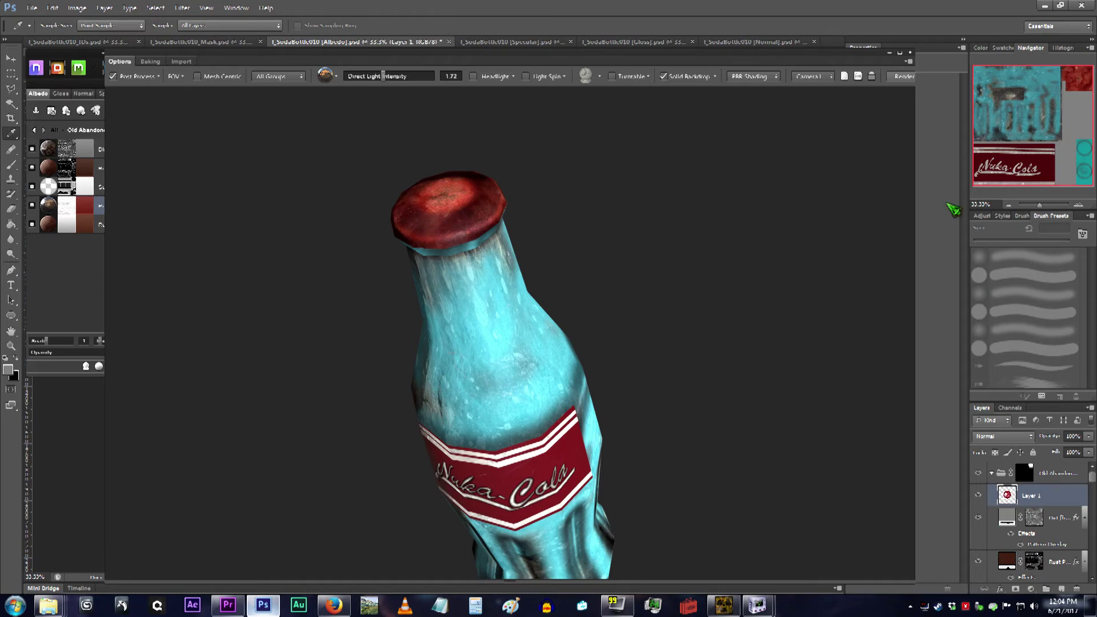
{"action": "left_click_drag", "start_coordinate": [787, 66], "coordinate": [776, 475]}
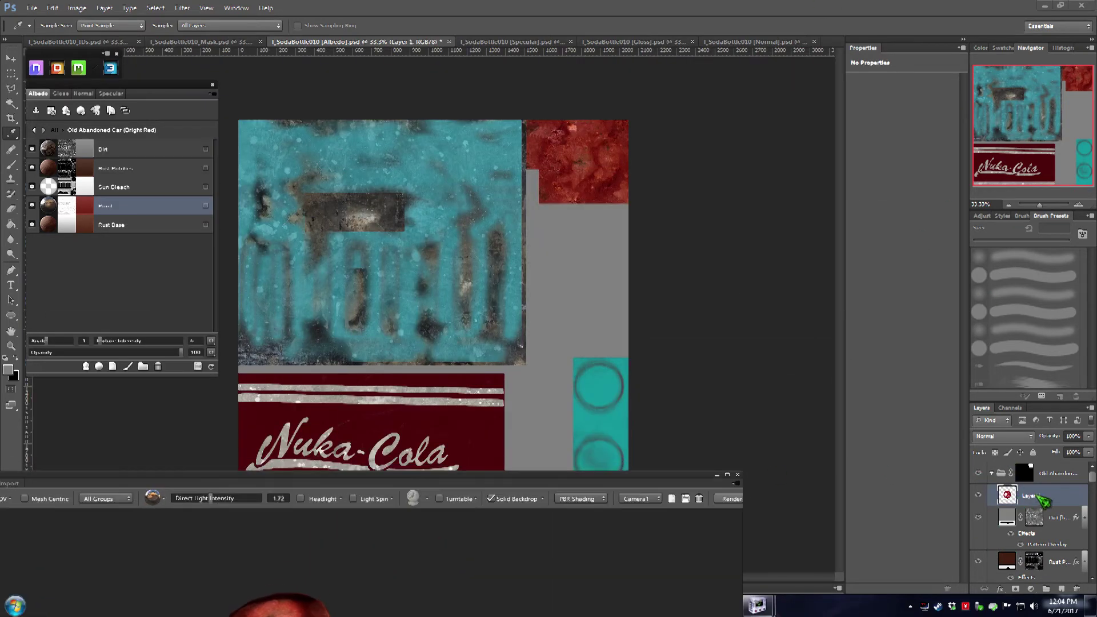
{"action": "left_click_drag", "start_coordinate": [1036, 467], "coordinate": [1036, 465]}
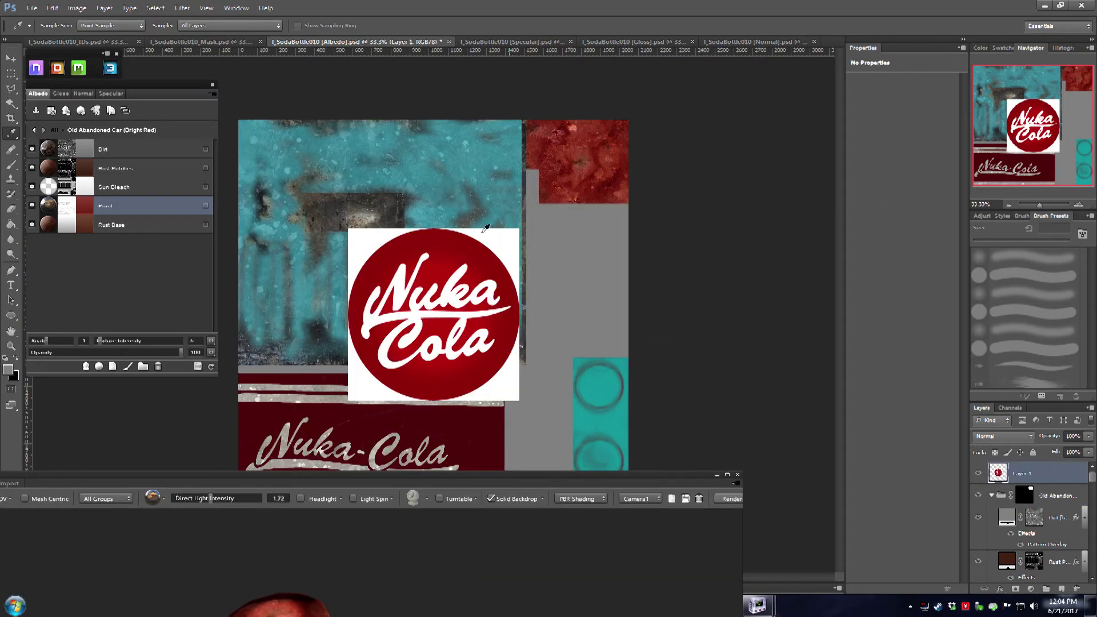
Delete the white corners around the round Nuka Cola logo, leaving only the circle
{"action": "key", "text": "w"}
{"action": "key", "text": "Delete"}
{"action": "left_click", "coordinate": [444, 243]}
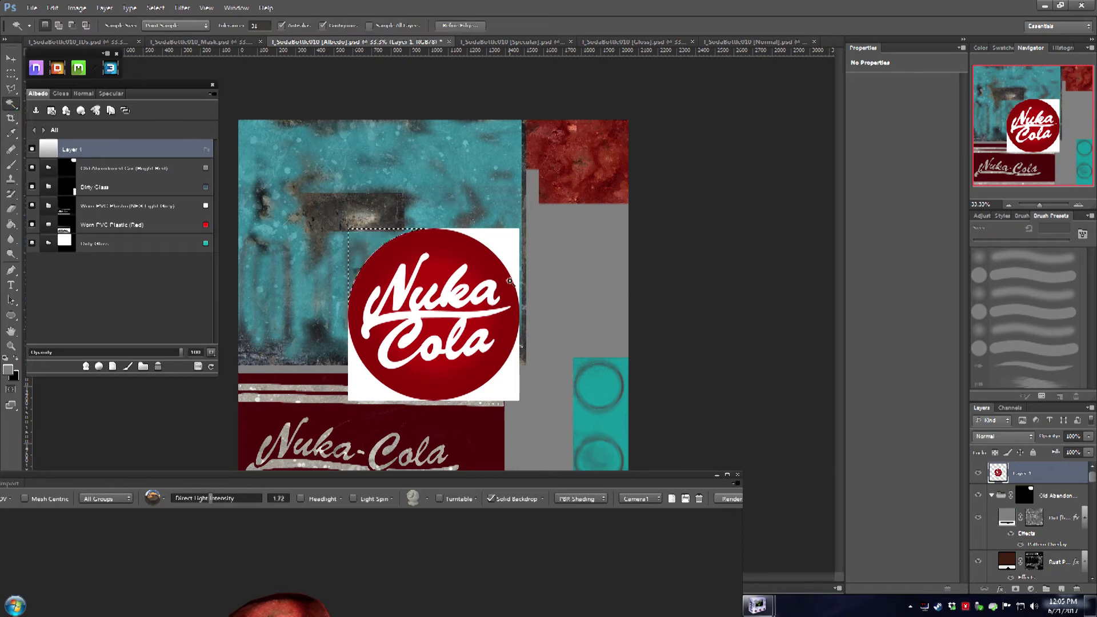
{"action": "key", "text": "Delete"}
{"action": "left_click", "coordinate": [503, 381]}
{"action": "key", "text": "Delete"}
{"action": "left_click", "coordinate": [386, 391]}
{"action": "key", "text": "Delete"}
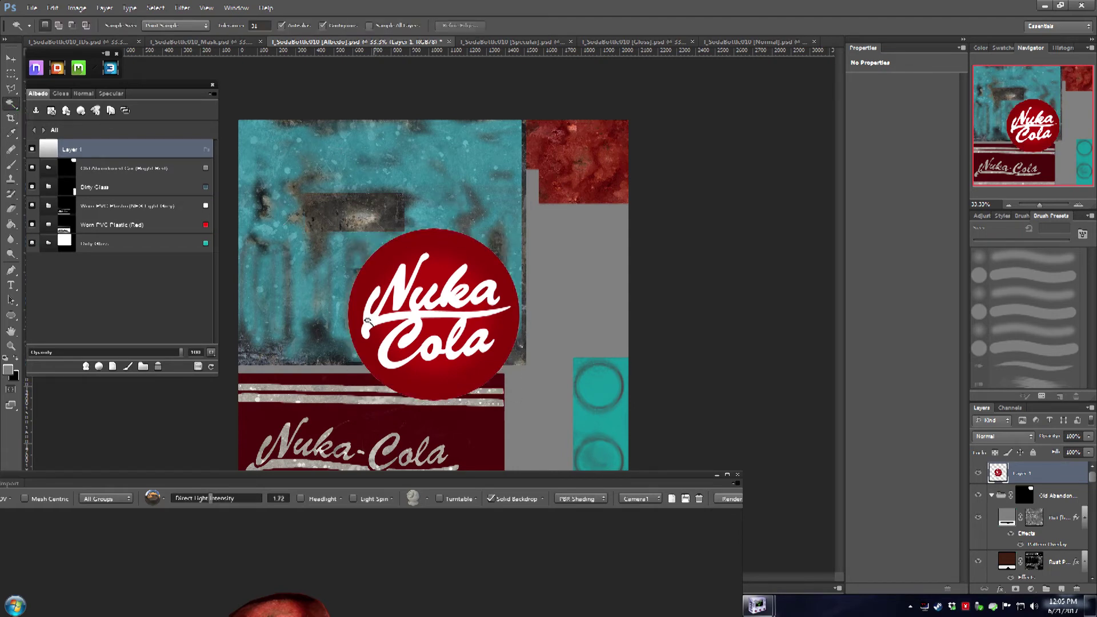
Scale down the Nuka Cola logo and position it over the red cap area of the albedo texture
{"action": "left_click", "coordinate": [11, 59]}
{"action": "left_click_drag", "start_coordinate": [438, 334], "coordinate": [590, 183]}
{"action": "double_click", "coordinate": [1080, 204]}
{"action": "left_click_drag", "start_coordinate": [1042, 101], "coordinate": [1061, 75]}
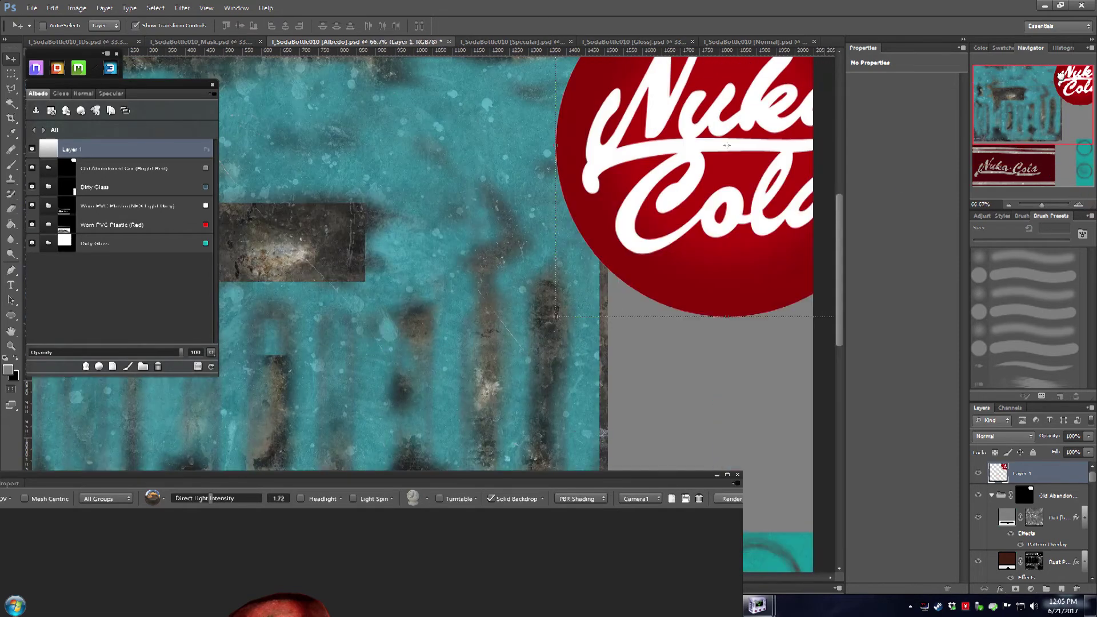
{"action": "left_click_drag", "start_coordinate": [559, 319], "coordinate": [730, 150]}
{"action": "left_click_drag", "start_coordinate": [794, 104], "coordinate": [714, 172]}
{"action": "left_click_drag", "start_coordinate": [646, 212], "coordinate": [700, 177]}
{"action": "left_click_drag", "start_coordinate": [757, 127], "coordinate": [729, 164]}
{"action": "left_click_drag", "start_coordinate": [744, 139], "coordinate": [767, 129]}
{"action": "left_click_drag", "start_coordinate": [686, 188], "coordinate": [700, 176]}
{"action": "left_click_drag", "start_coordinate": [749, 134], "coordinate": [750, 142]}
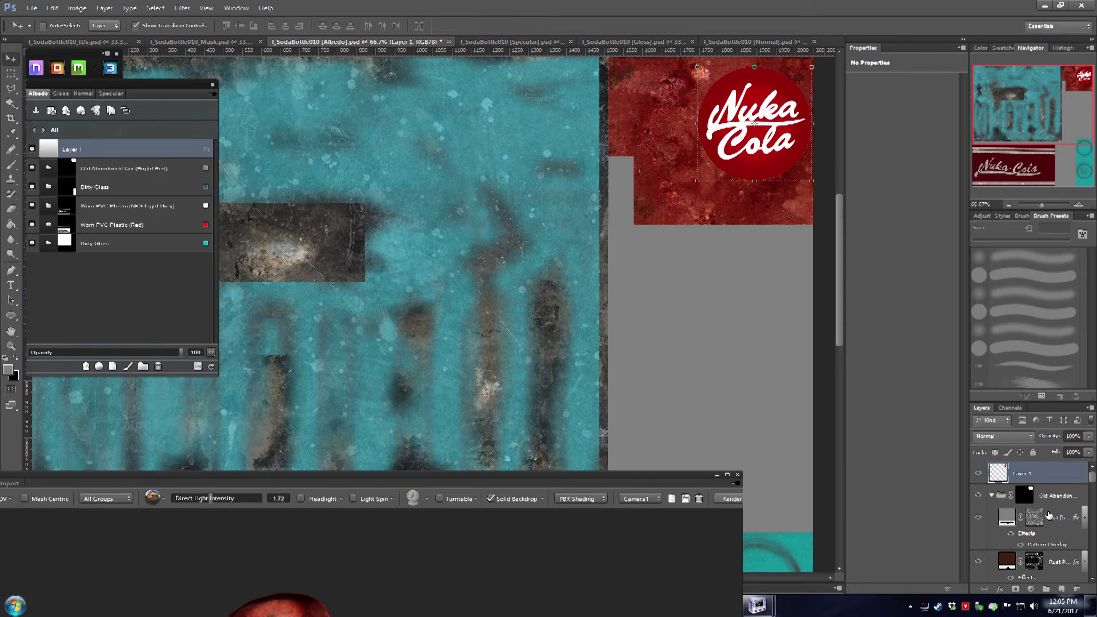
{"action": "key", "text": "Return"}
Try several blend modes on the logo layer, choose Linear Light, and set its opacity to 50%
{"action": "left_click", "coordinate": [1003, 436]}
{"action": "left_click", "coordinate": [1006, 437]}
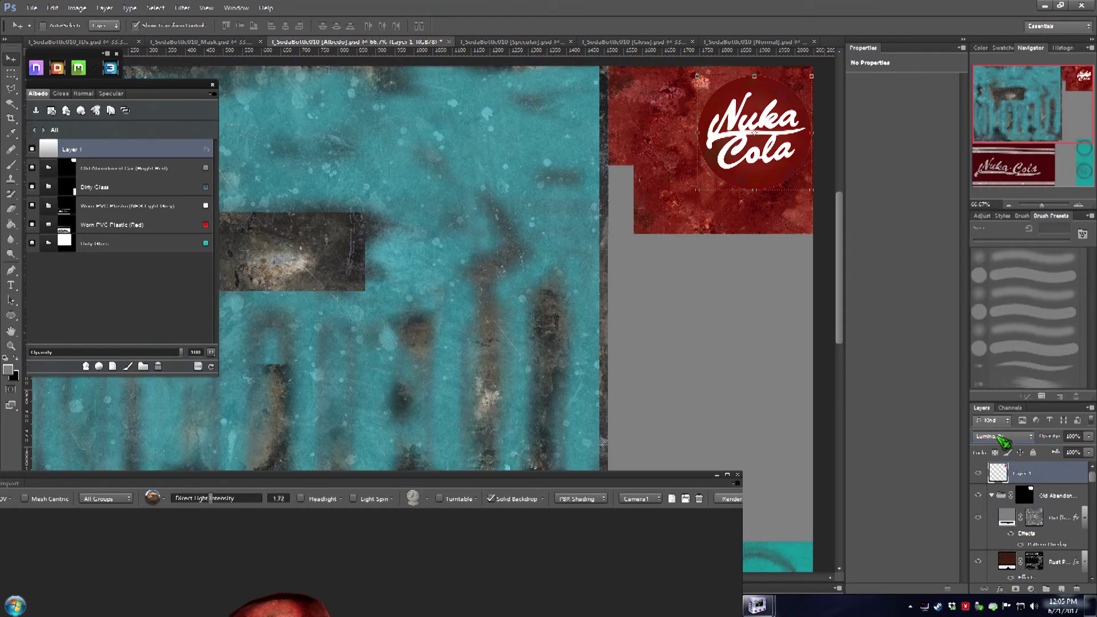
{"action": "scroll", "coordinate": [998, 437], "scroll_direction": "up", "scroll_amount": 1}
{"action": "scroll", "coordinate": [1004, 440], "scroll_direction": "up", "scroll_amount": 5}
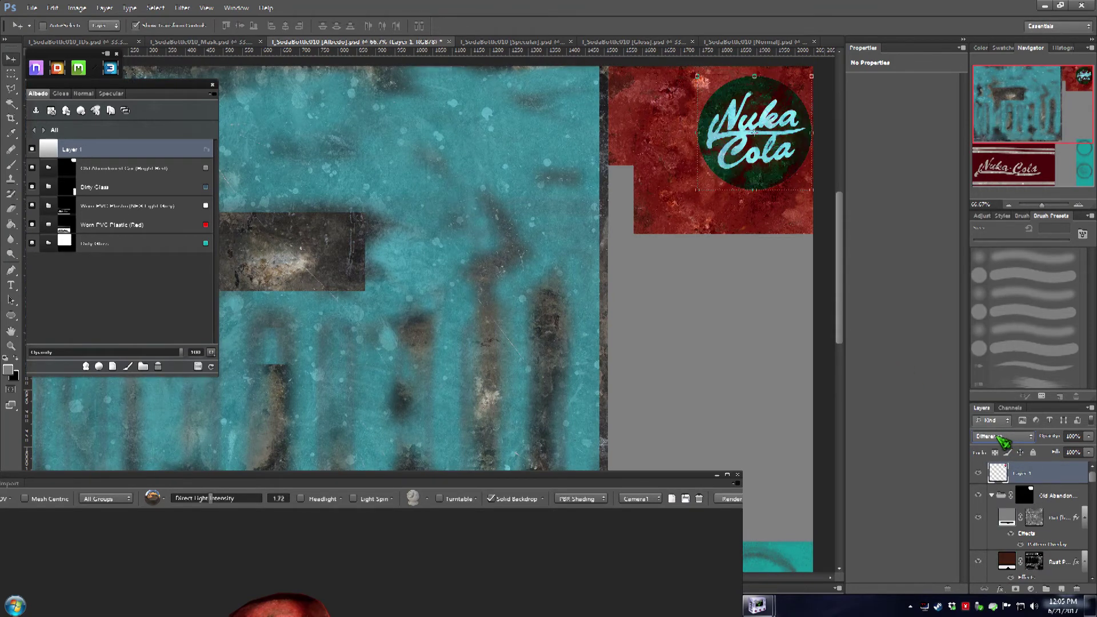
{"action": "scroll", "coordinate": [1003, 441], "scroll_direction": "up", "scroll_amount": 3}
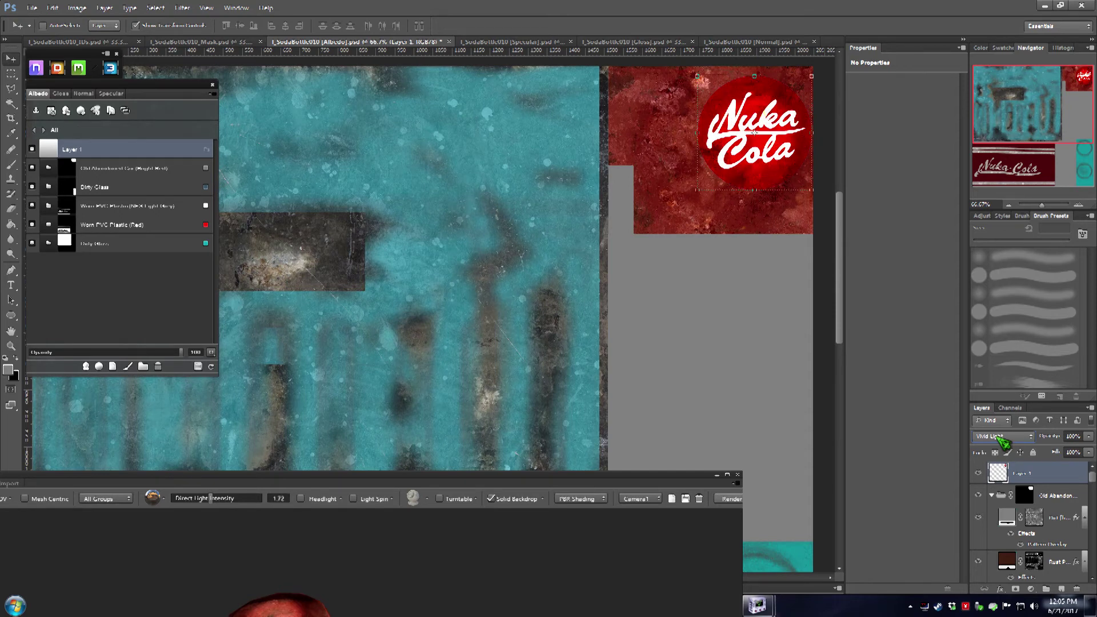
{"action": "left_click", "coordinate": [980, 474]}
{"action": "left_click", "coordinate": [980, 474]}
{"action": "left_click_drag", "start_coordinate": [1079, 454], "coordinate": [1090, 450]}
{"action": "key", "text": "5"}
Refresh the 3D preview and check how the logo sits on the bottle cap
{"action": "left_click_drag", "start_coordinate": [404, 480], "coordinate": [679, 119]}
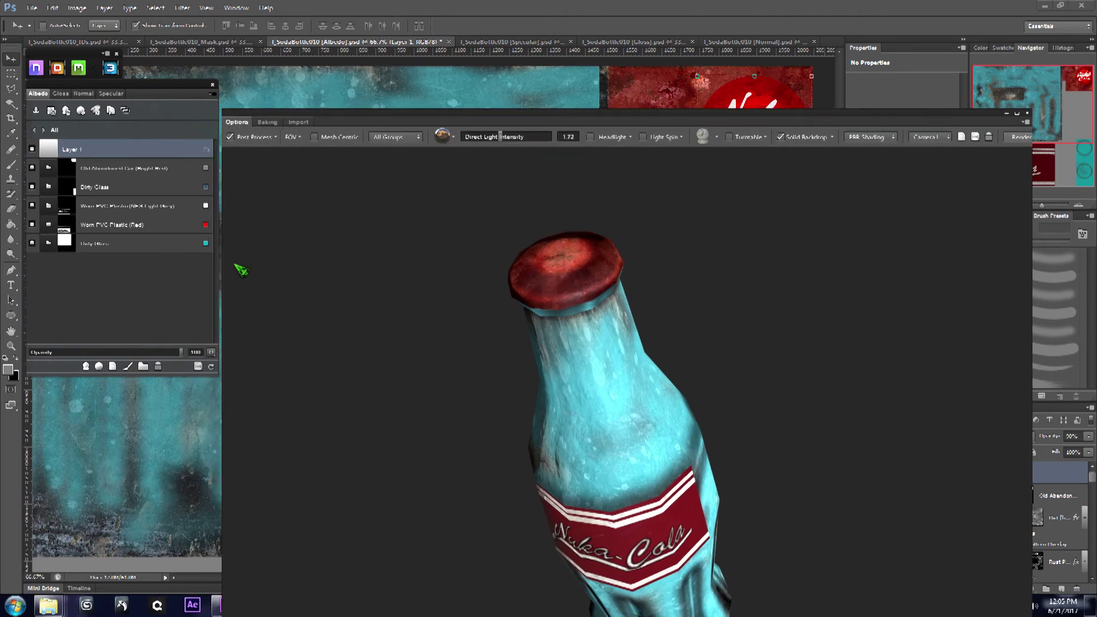
{"action": "left_click", "coordinate": [213, 367]}
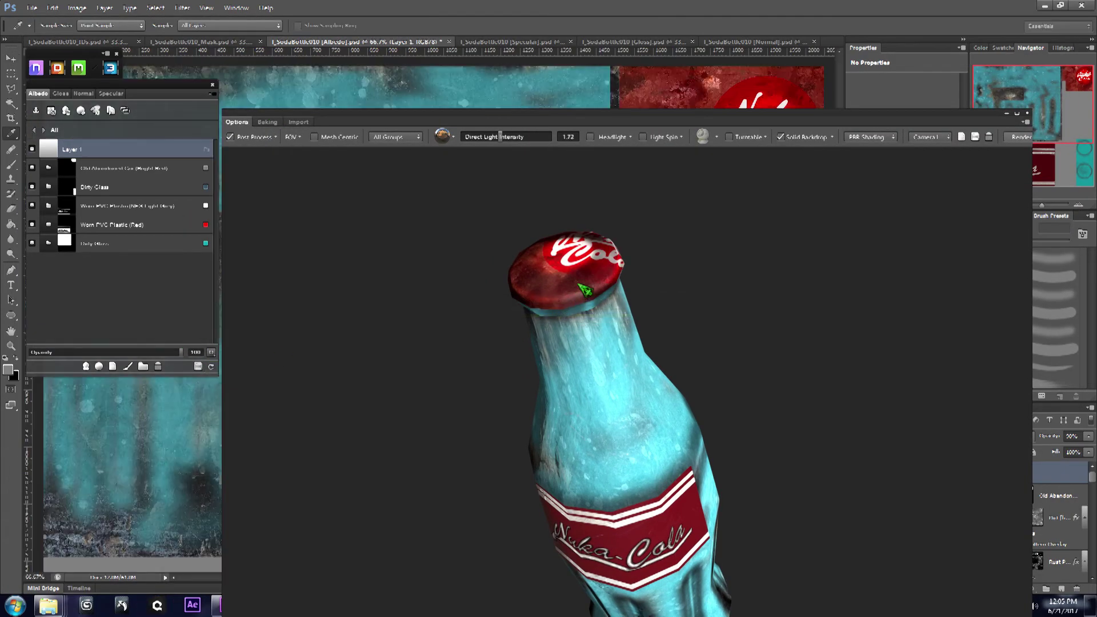
{"action": "left_click_drag", "start_coordinate": [590, 531], "coordinate": [589, 510]}
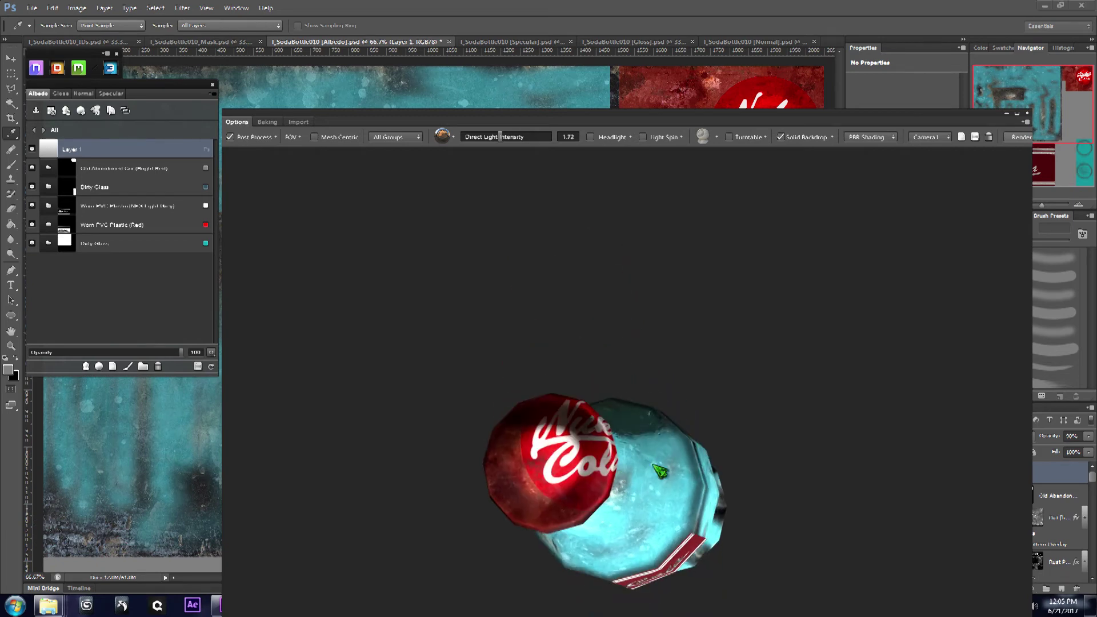
Shift the logo toward the centre of the red cap area and refresh the 3D preview to check the alignment
{"action": "left_click_drag", "start_coordinate": [746, 110], "coordinate": [703, 218]}
{"action": "left_click", "coordinate": [762, 111]}
{"action": "left_click", "coordinate": [11, 58]}
{"action": "left_click_drag", "start_coordinate": [762, 132], "coordinate": [729, 146]}
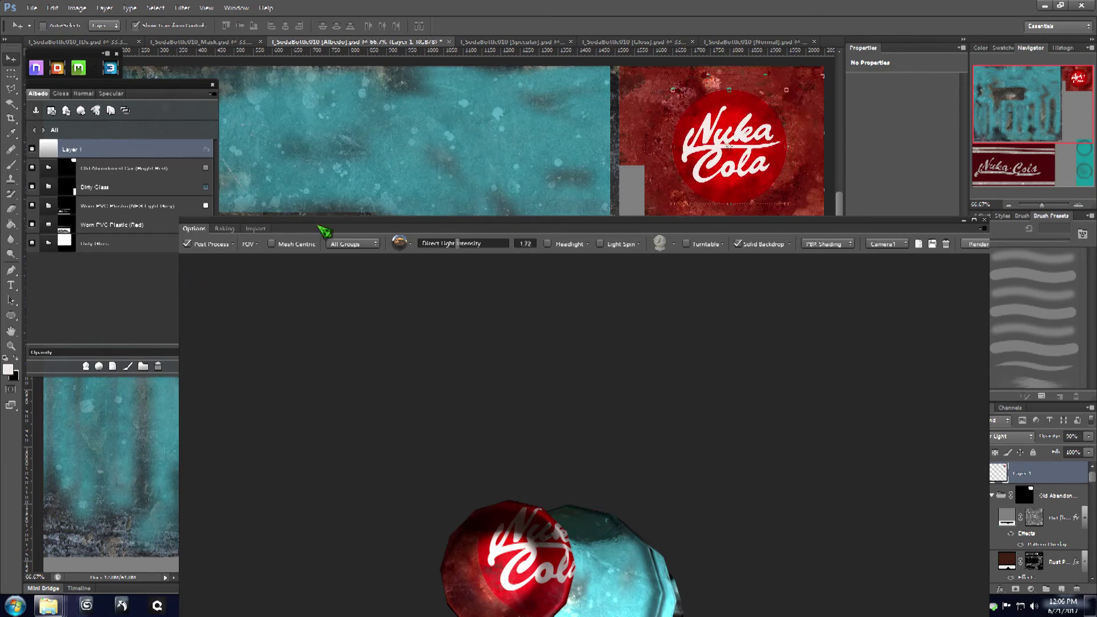
{"action": "left_click_drag", "start_coordinate": [325, 231], "coordinate": [423, 220]}
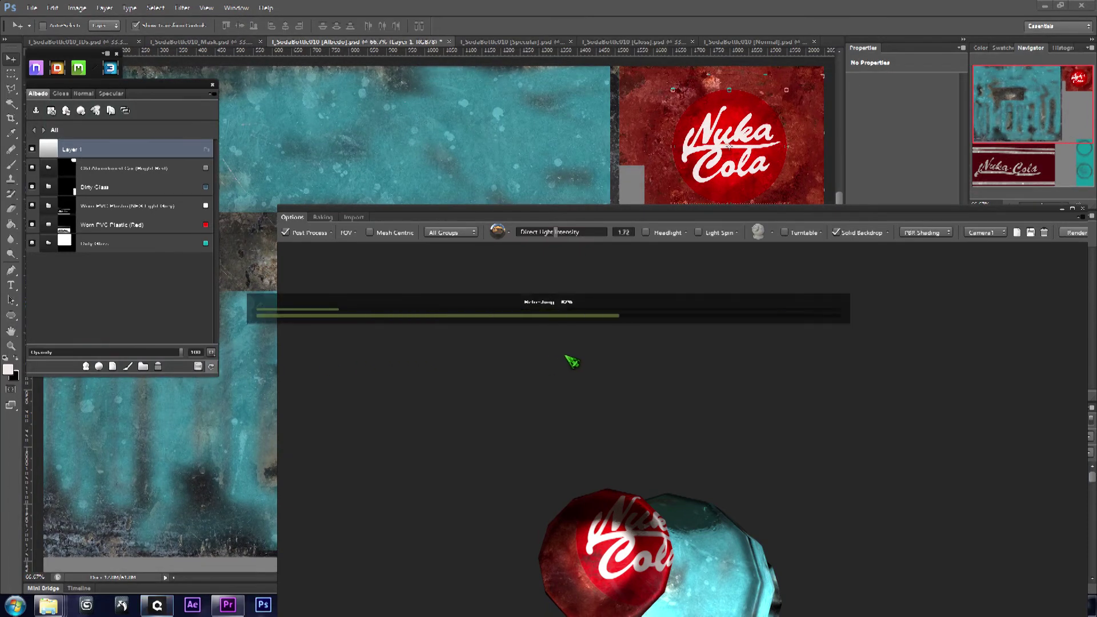
{"action": "key", "text": "i"}
{"action": "left_click_drag", "start_coordinate": [683, 446], "coordinate": [693, 423]}
Set the albedo logo layer's blend mode to Dissolve and review the refreshed cap in the 3D preview
{"action": "left_click_drag", "start_coordinate": [765, 210], "coordinate": [568, 177]}
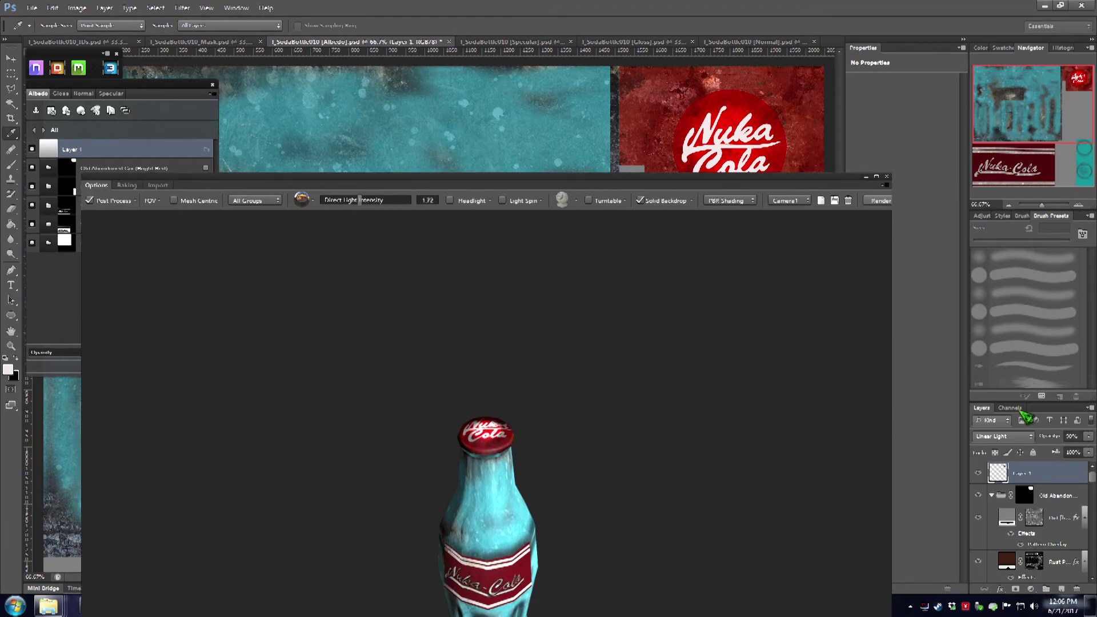
{"action": "left_click", "coordinate": [1012, 436]}
{"action": "left_click", "coordinate": [1001, 181]}
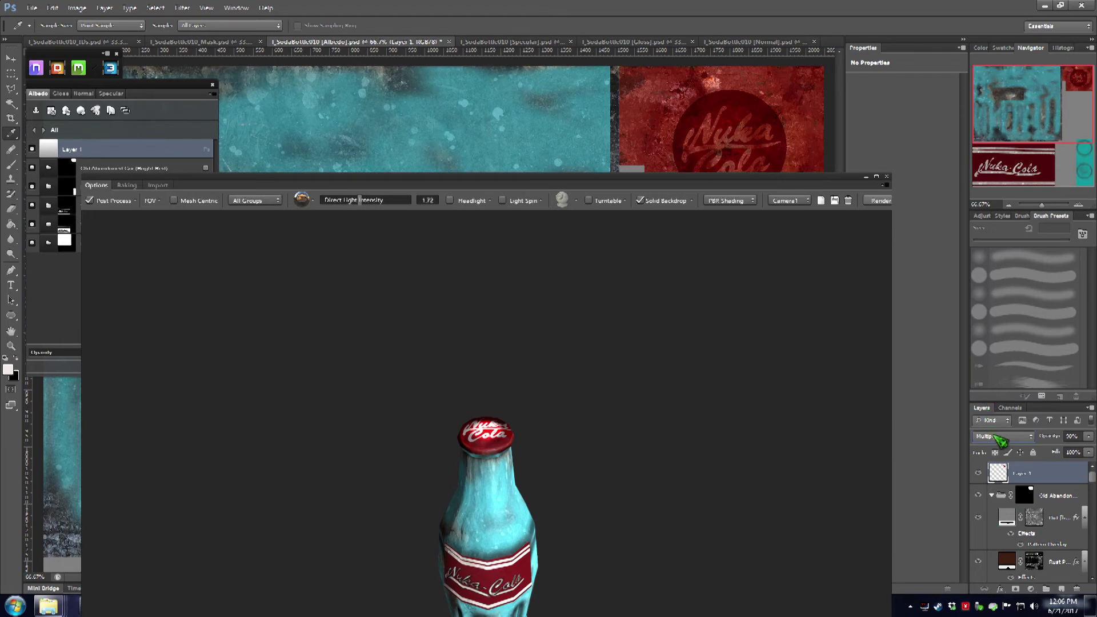
{"action": "scroll", "coordinate": [995, 436], "scroll_direction": "up", "scroll_amount": 3}
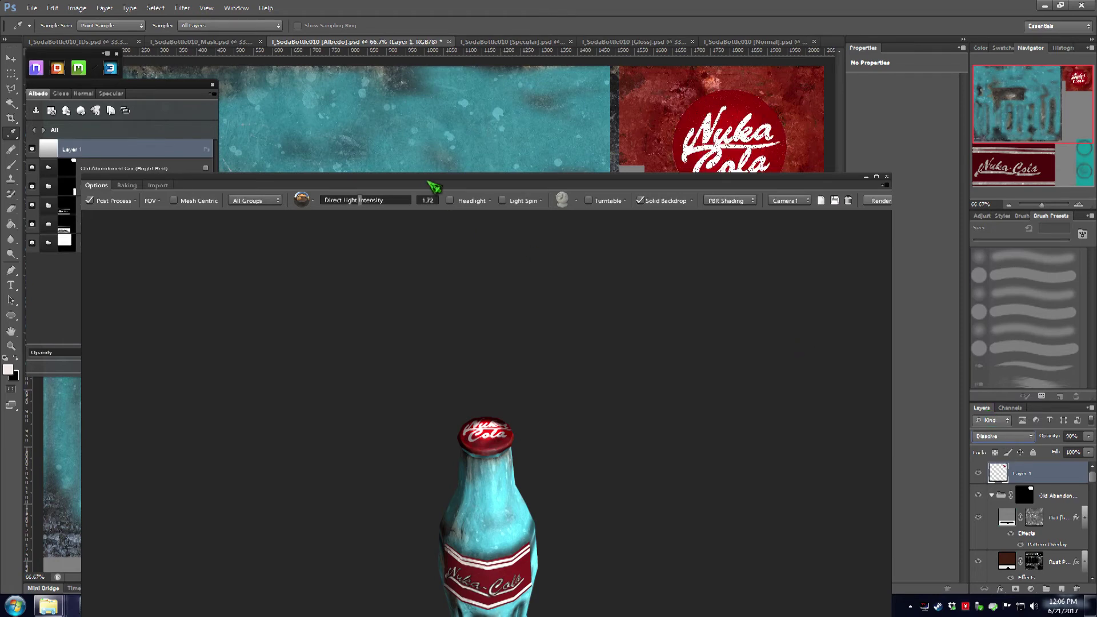
{"action": "left_click_drag", "start_coordinate": [429, 183], "coordinate": [635, 145]}
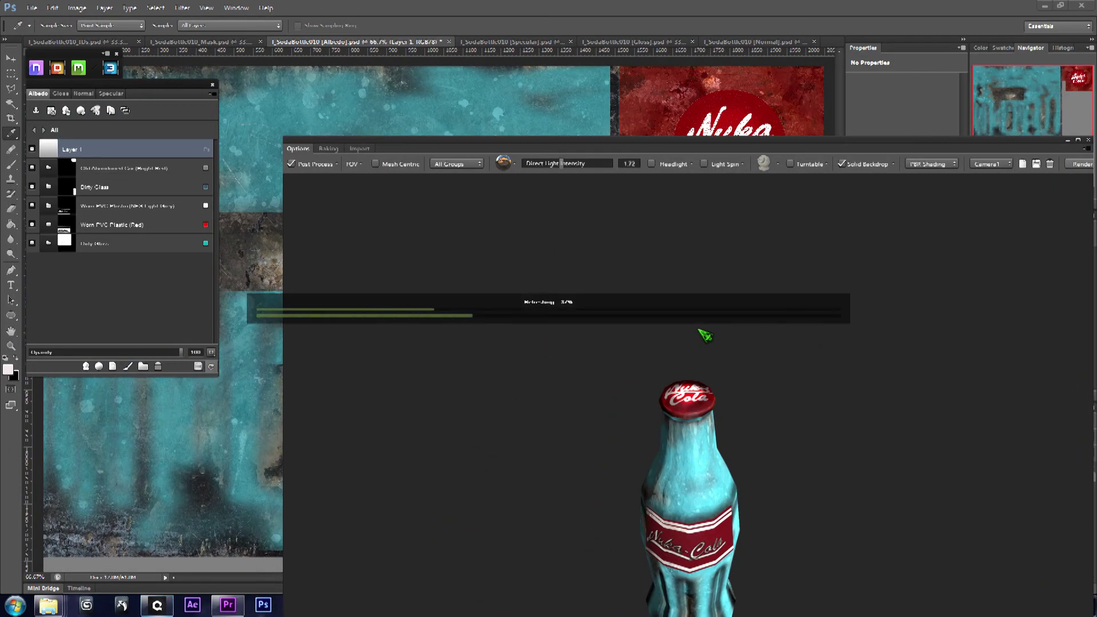
{"action": "left_click_drag", "start_coordinate": [715, 382], "coordinate": [707, 512]}
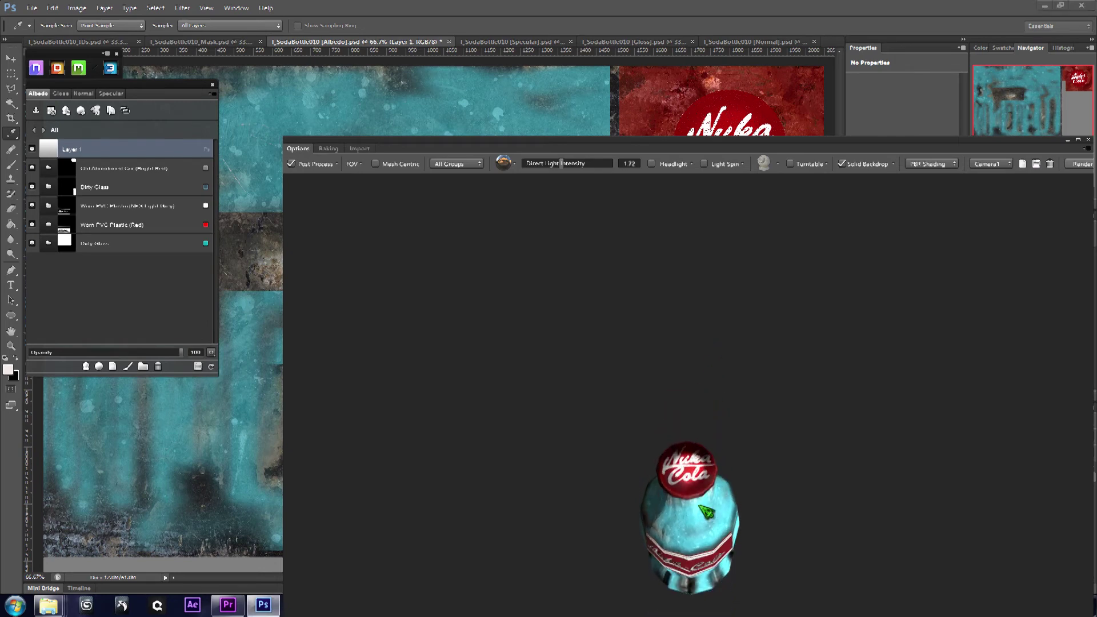
Copy the positioned logo and paste it in place in the Specular document as the topmost layer
{"action": "left_click_drag", "start_coordinate": [800, 141], "coordinate": [573, 135]}
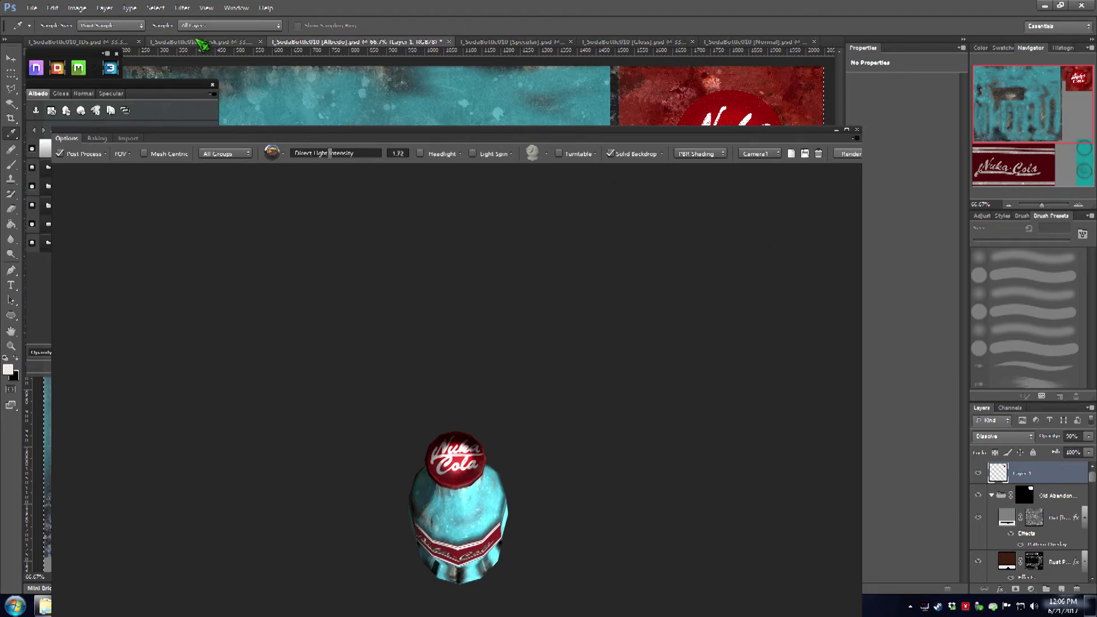
{"action": "left_click", "coordinate": [542, 42]}
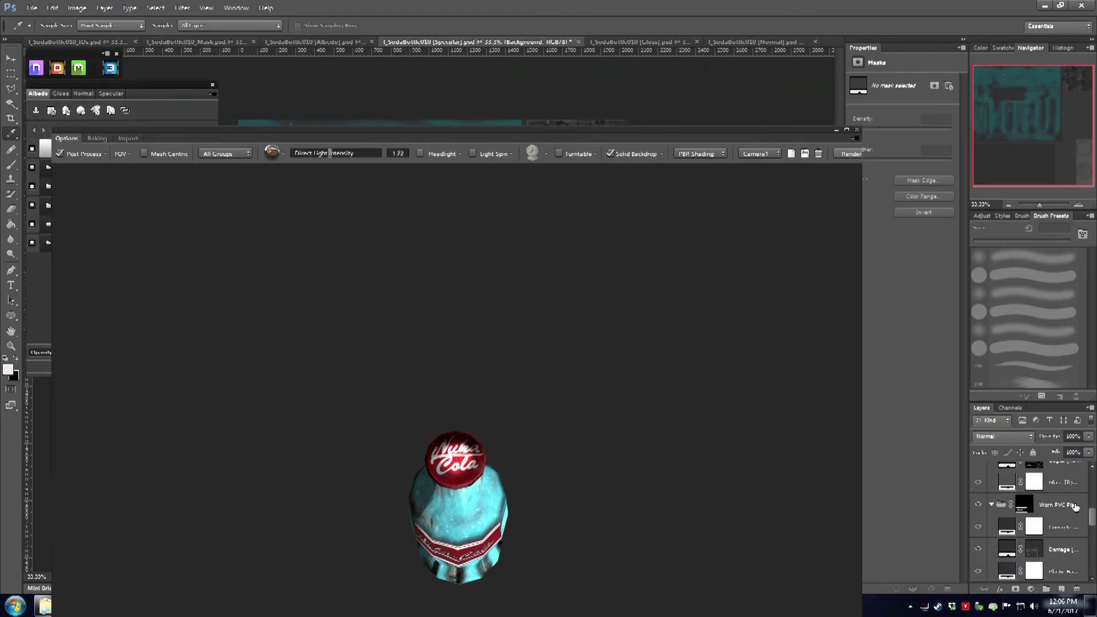
{"action": "left_click", "coordinate": [1040, 476]}
{"action": "key", "text": "ctrl+shift+v"}
{"action": "left_click_drag", "start_coordinate": [1041, 491], "coordinate": [1046, 467]}
Refresh the 3D preview with the specular logo and inspect the cap's reflections up close
{"action": "left_click_drag", "start_coordinate": [776, 134], "coordinate": [1012, 164]}
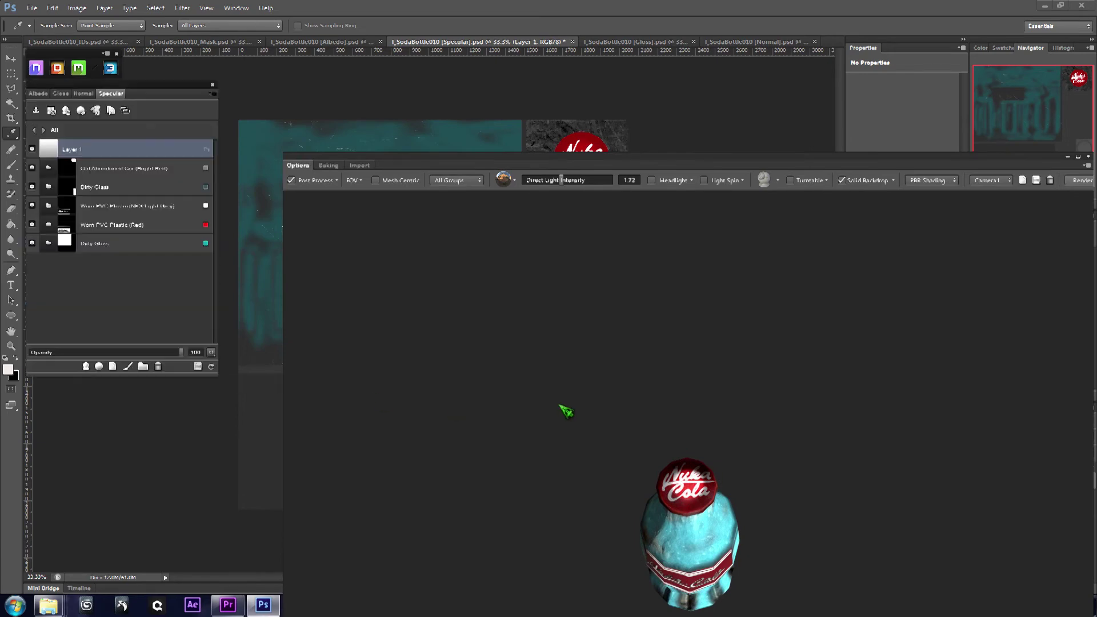
{"action": "scroll", "coordinate": [649, 479], "scroll_direction": "up", "scroll_amount": 10}
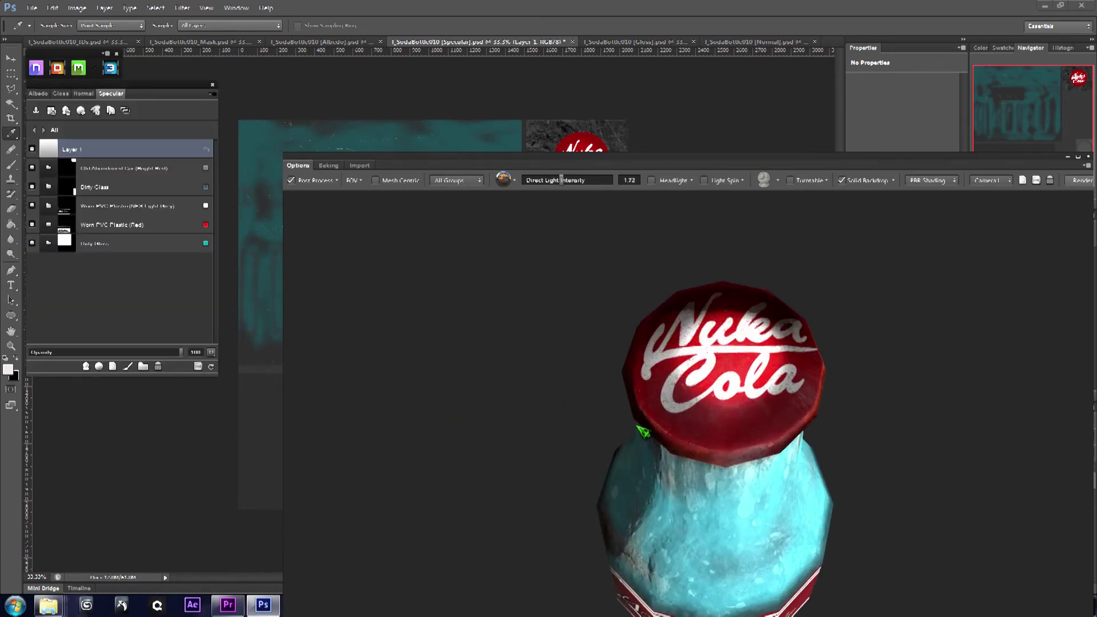
{"action": "left_click", "coordinate": [211, 367]}
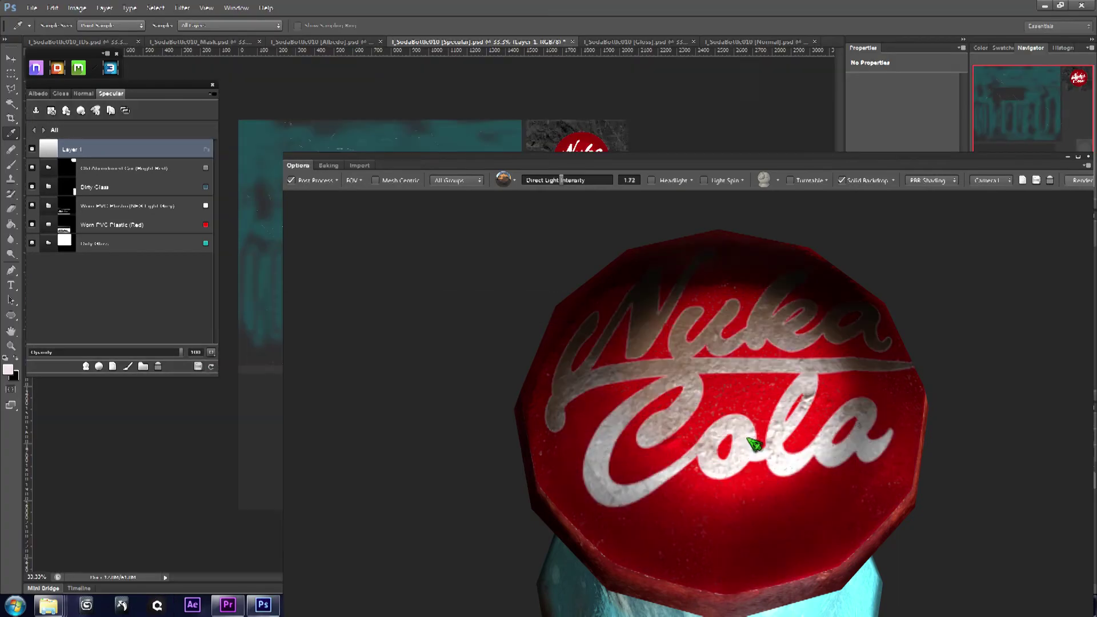
{"action": "left_click_drag", "start_coordinate": [743, 456], "coordinate": [623, 535]}
Lower the specular logo layer's opacity to 22% and refresh the 3D preview
{"action": "left_click_drag", "start_coordinate": [804, 167], "coordinate": [560, 181]}
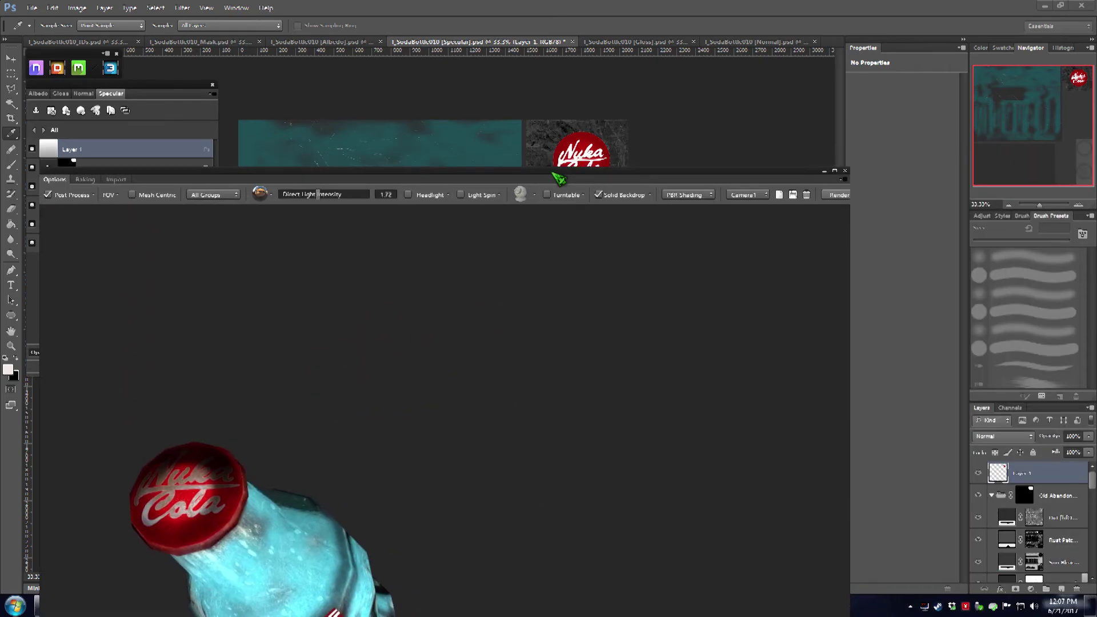
{"action": "left_click", "coordinate": [1090, 436]}
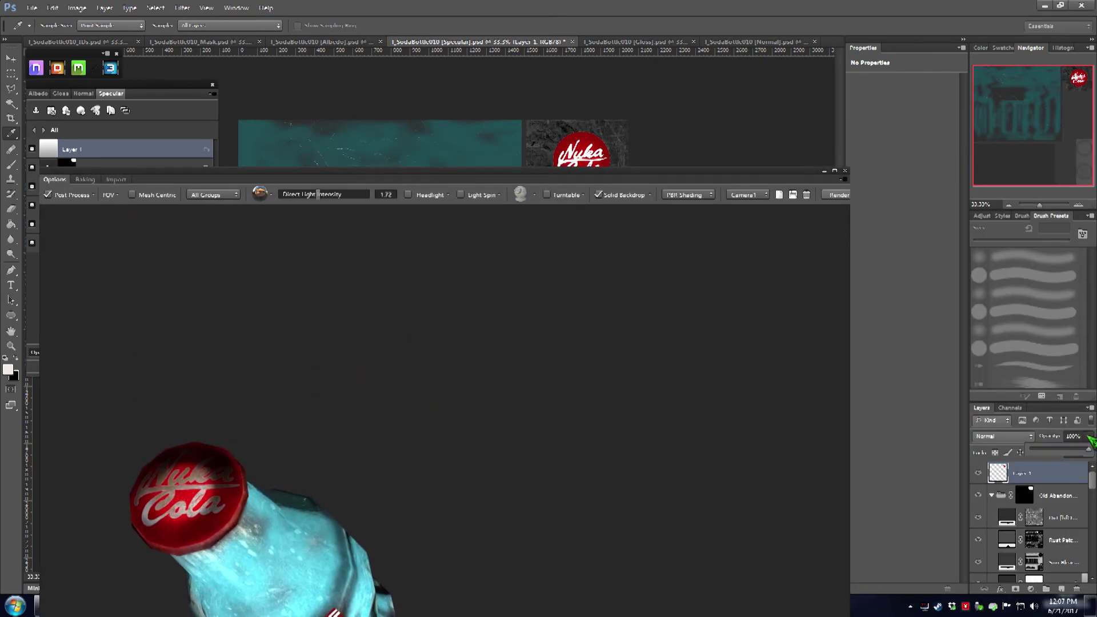
{"action": "left_click_drag", "start_coordinate": [1091, 441], "coordinate": [1059, 456]}
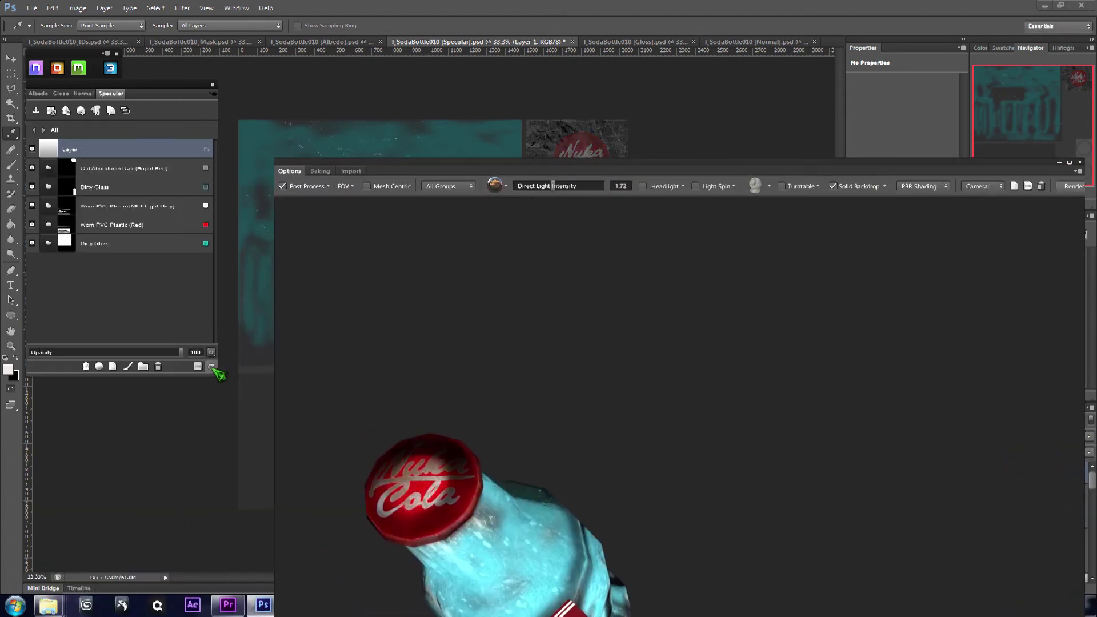
{"action": "left_click", "coordinate": [211, 367]}
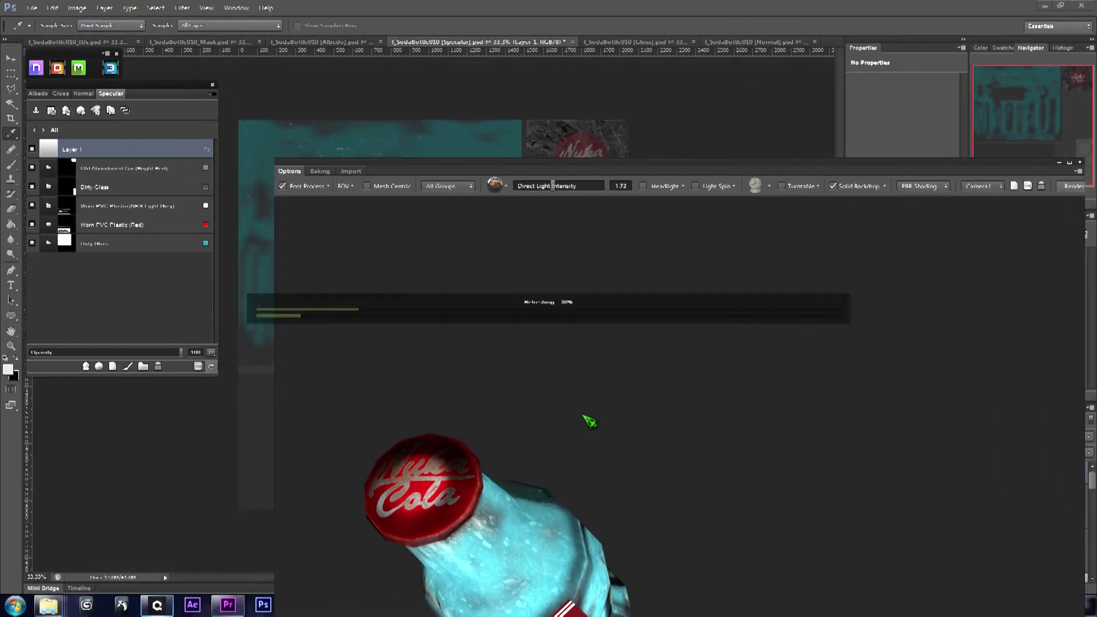
Inspect the bottle cap, label and full bottle from several angles and distances in the 3D preview
{"action": "left_click_drag", "start_coordinate": [559, 427], "coordinate": [598, 388]}
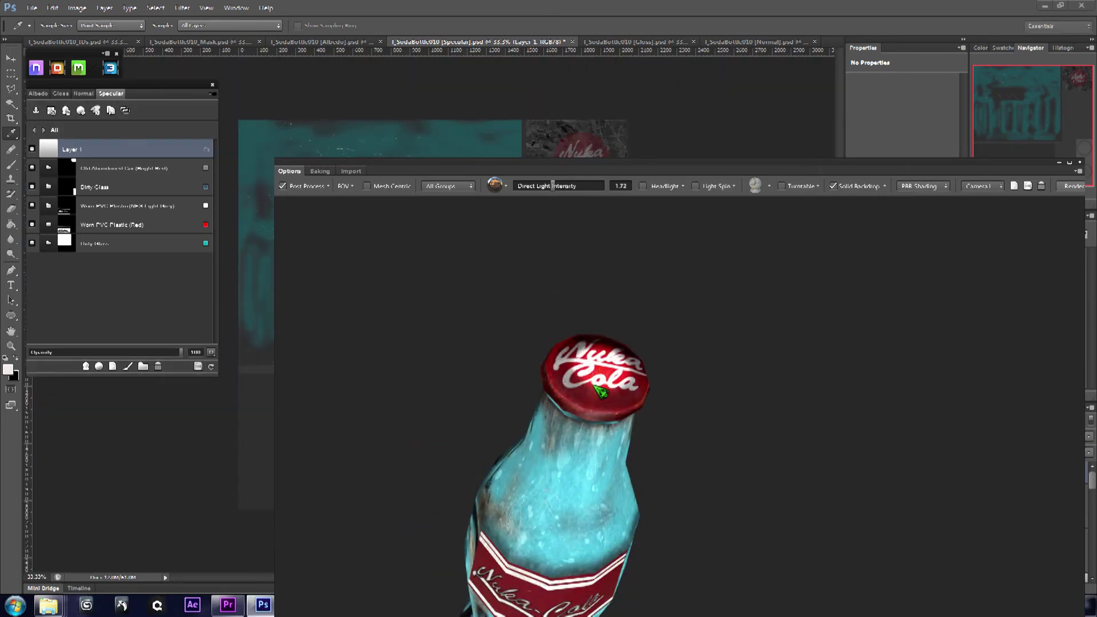
{"action": "scroll", "coordinate": [599, 458], "scroll_direction": "up", "scroll_amount": 5}
{"action": "left_click_drag", "start_coordinate": [601, 444], "coordinate": [231, 302]}
{"action": "scroll", "coordinate": [593, 445], "scroll_direction": "down", "scroll_amount": 5}
{"action": "left_click_drag", "start_coordinate": [708, 448], "coordinate": [727, 393]}
{"action": "left_click_drag", "start_coordinate": [745, 463], "coordinate": [631, 407]}
Open the smart material library and look at the Legacy Glass materials
{"action": "left_click_drag", "start_coordinate": [984, 167], "coordinate": [851, 75]}
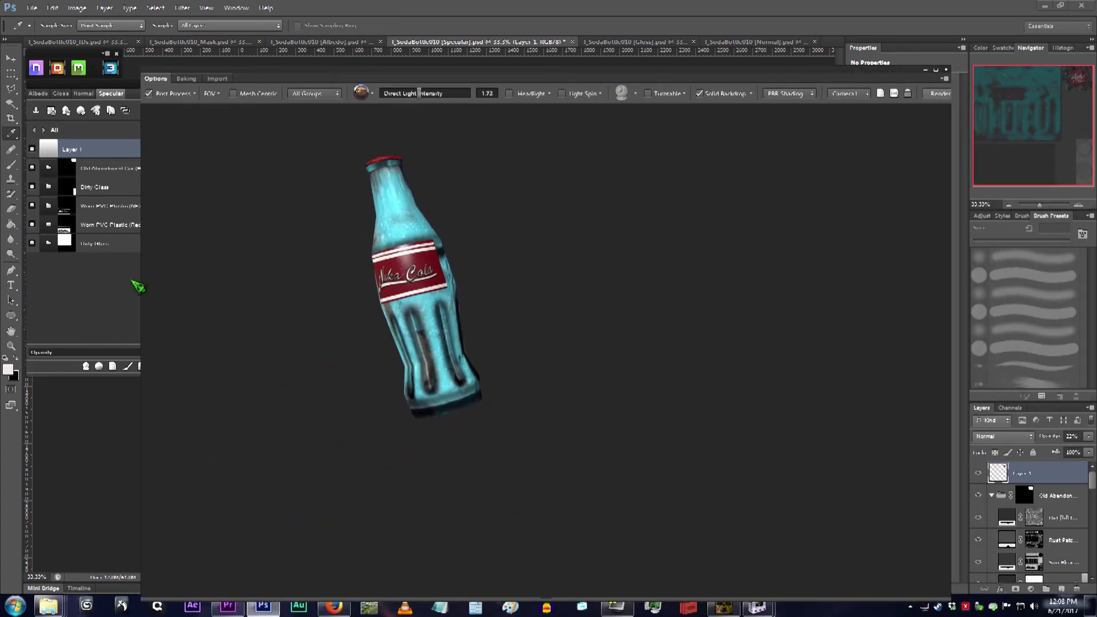
{"action": "right_click", "coordinate": [105, 293]}
{"action": "left_click_drag", "start_coordinate": [315, 76], "coordinate": [404, 70]}
{"action": "left_click", "coordinate": [86, 367]}
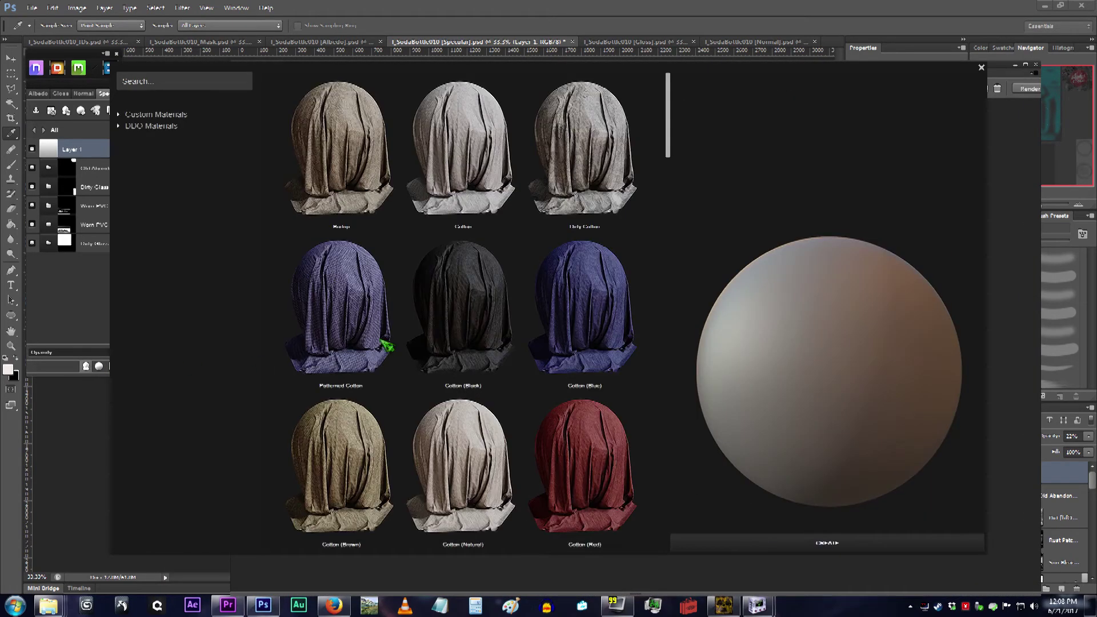
{"action": "left_click_drag", "start_coordinate": [257, 289], "coordinate": [247, 431]}
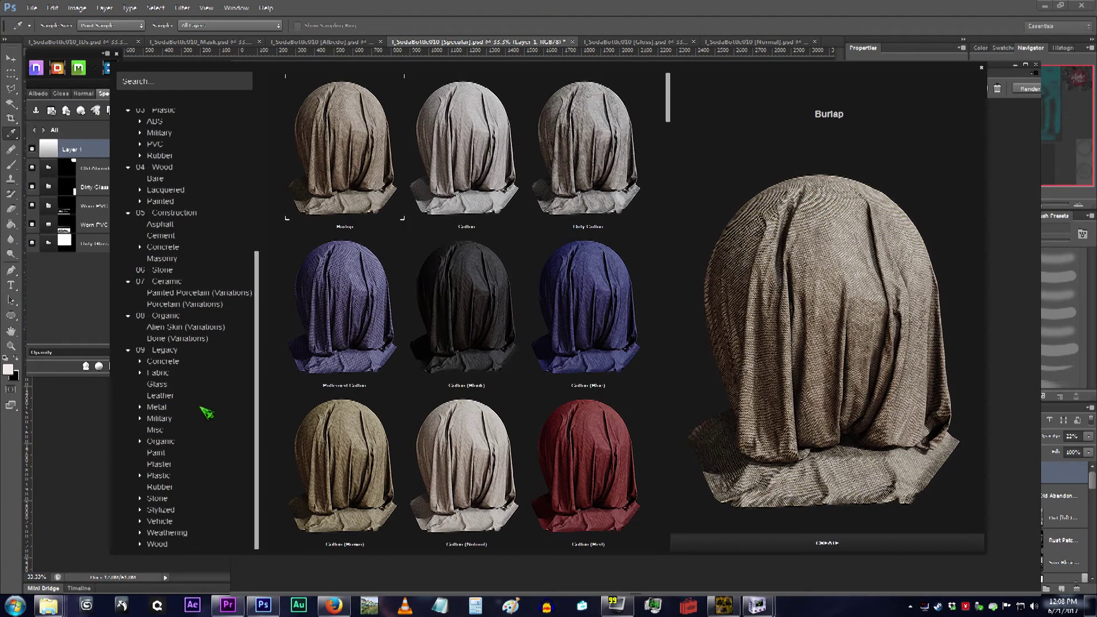
{"action": "left_click", "coordinate": [160, 386]}
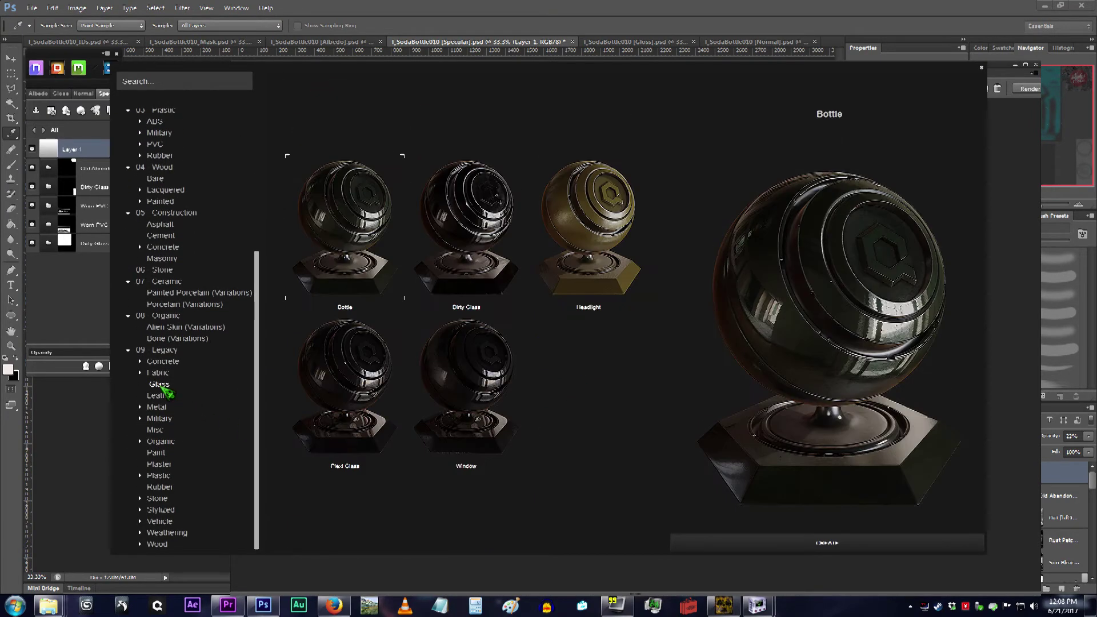
Compare the Legacy Organic skin materials and add the Inflamed Monster Skin smart material on top of the stack
{"action": "left_click", "coordinate": [156, 441]}
{"action": "left_click", "coordinate": [336, 297]}
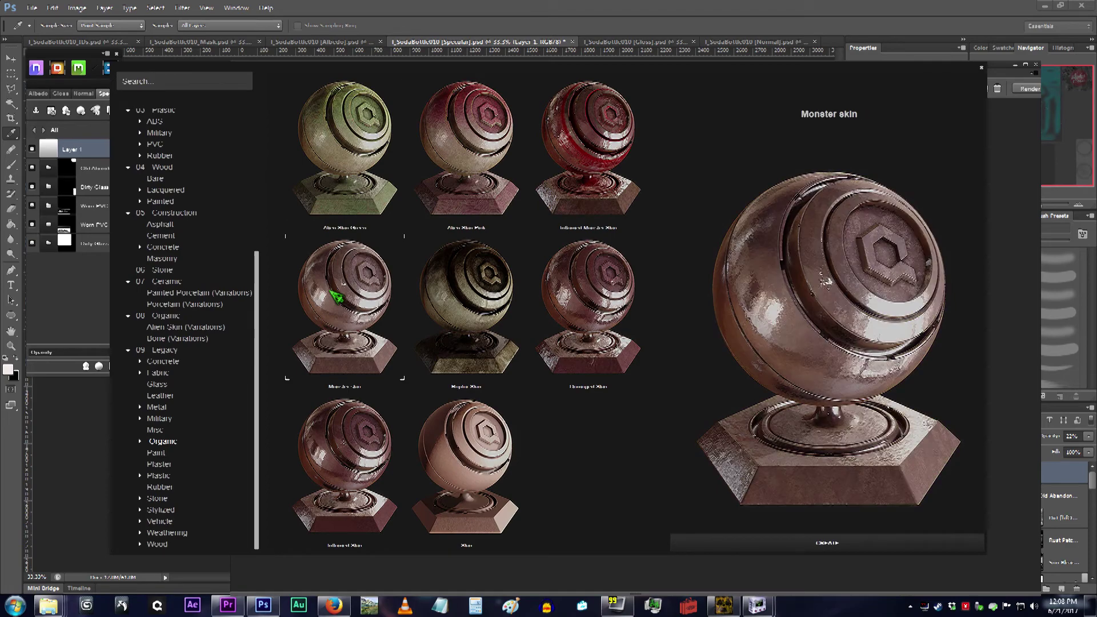
{"action": "left_click", "coordinate": [569, 178]}
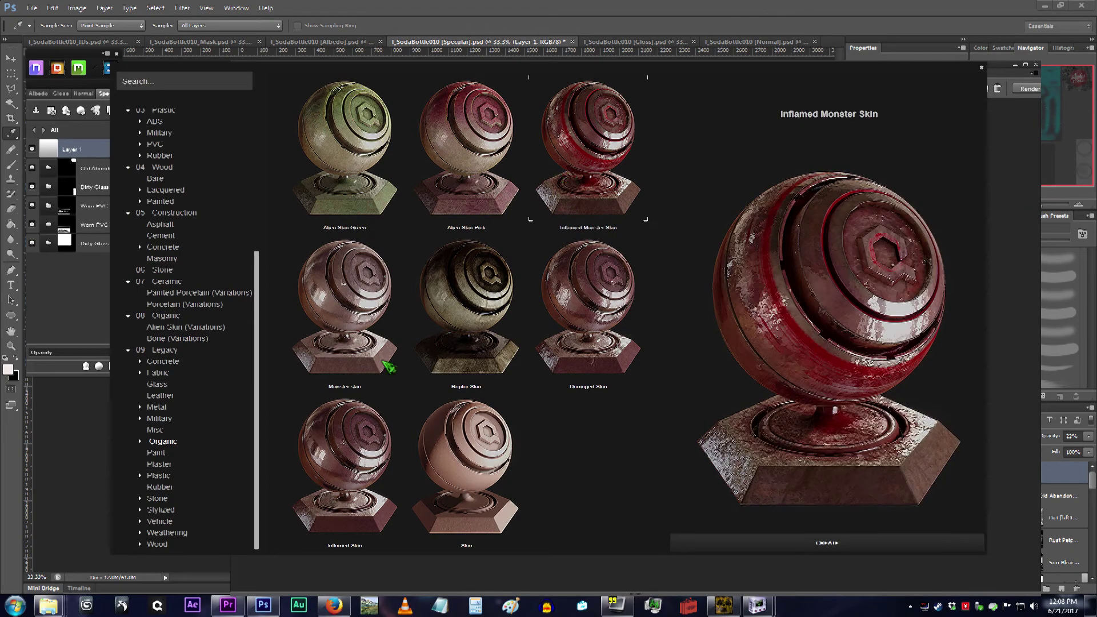
{"action": "left_click", "coordinate": [467, 314]}
{"action": "left_click", "coordinate": [563, 315]}
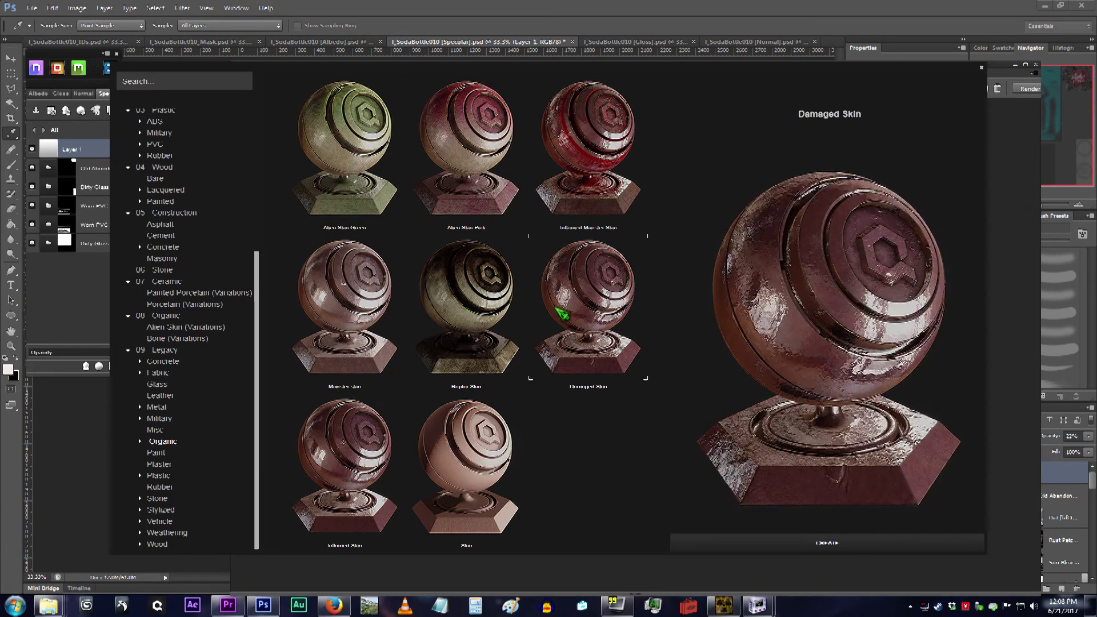
{"action": "left_click", "coordinate": [357, 448]}
{"action": "left_click", "coordinate": [566, 350]}
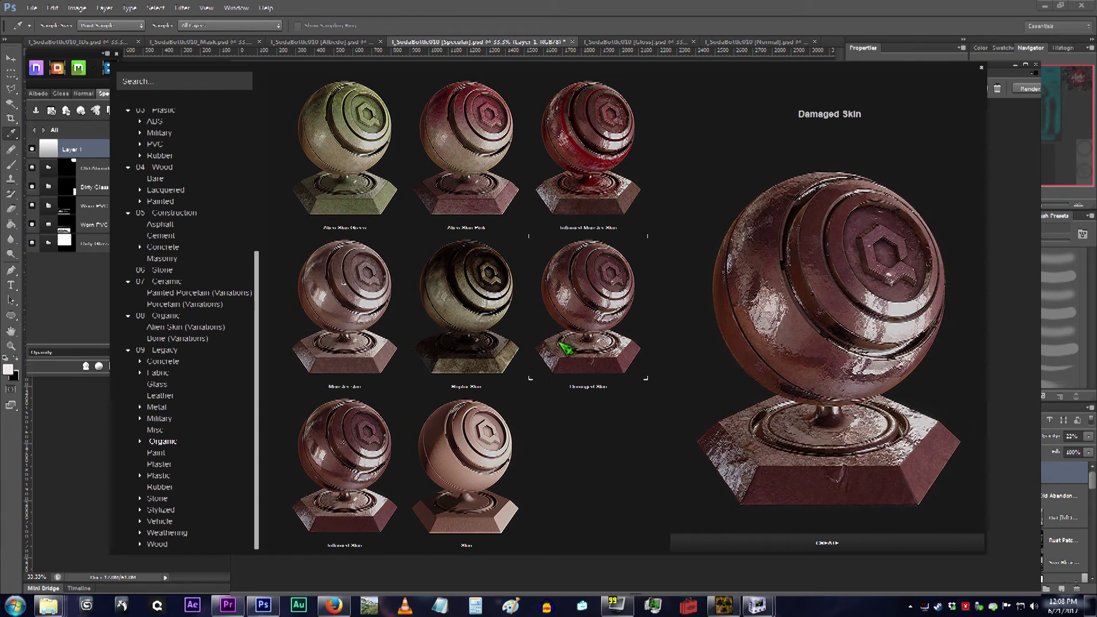
{"action": "left_click", "coordinate": [589, 201]}
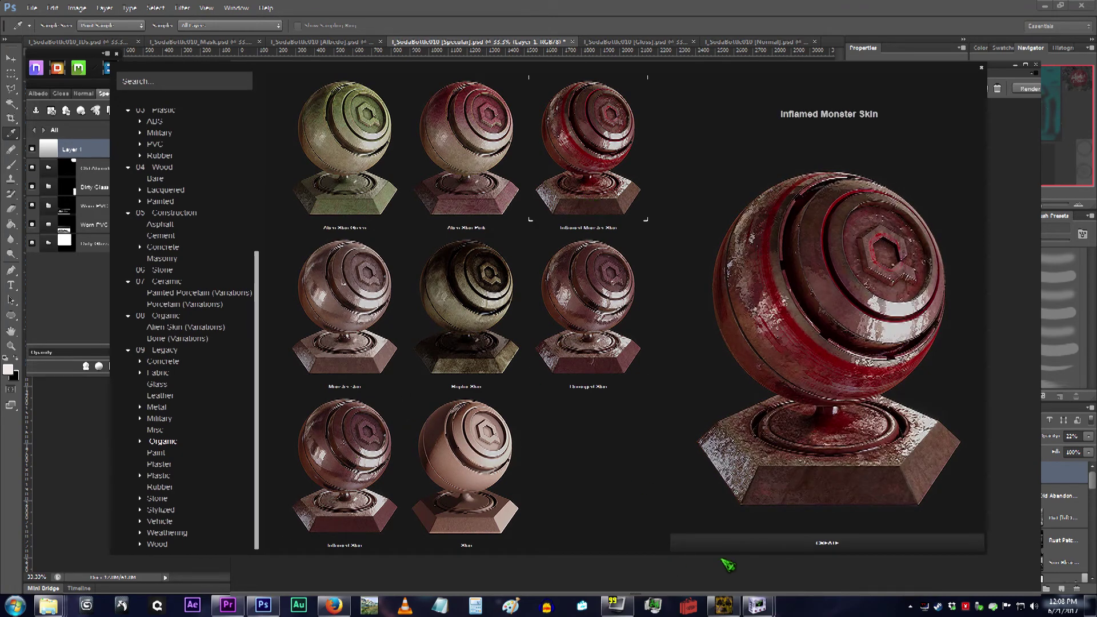
{"action": "left_click", "coordinate": [707, 545]}
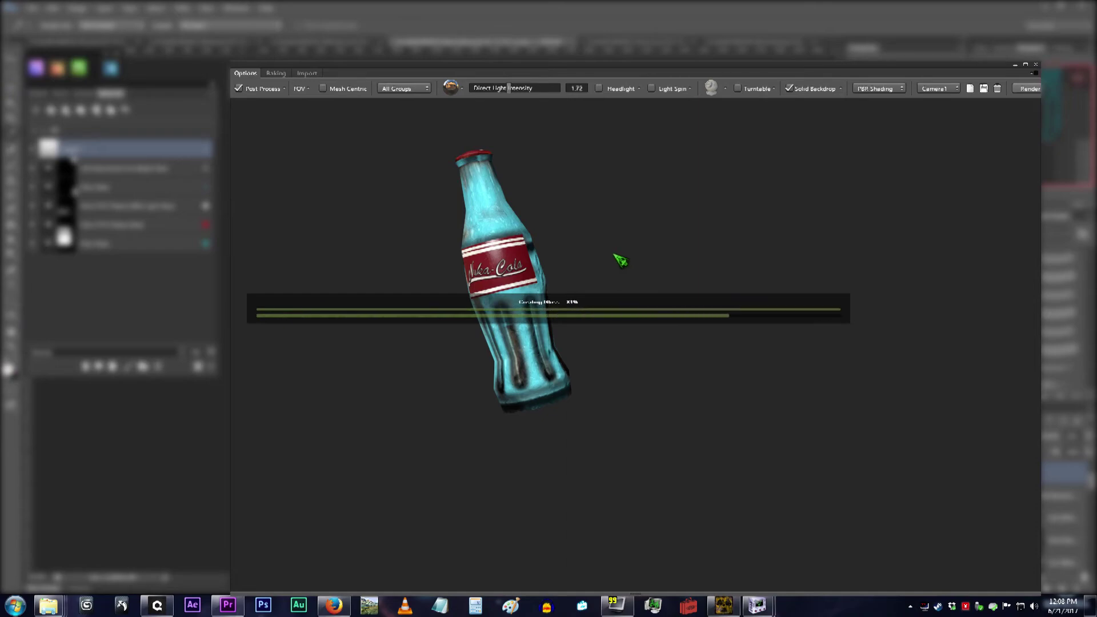
Inspect the bottle in the 3D preview and restrict the Inflamed Monster Skin material to the salmon material ID
{"action": "left_click_drag", "start_coordinate": [682, 236], "coordinate": [677, 276]}
{"action": "scroll", "coordinate": [489, 289], "scroll_direction": "up", "scroll_amount": 6}
{"action": "left_click_drag", "start_coordinate": [495, 295], "coordinate": [535, 139]}
{"action": "scroll", "coordinate": [549, 263], "scroll_direction": "down", "scroll_amount": 5}
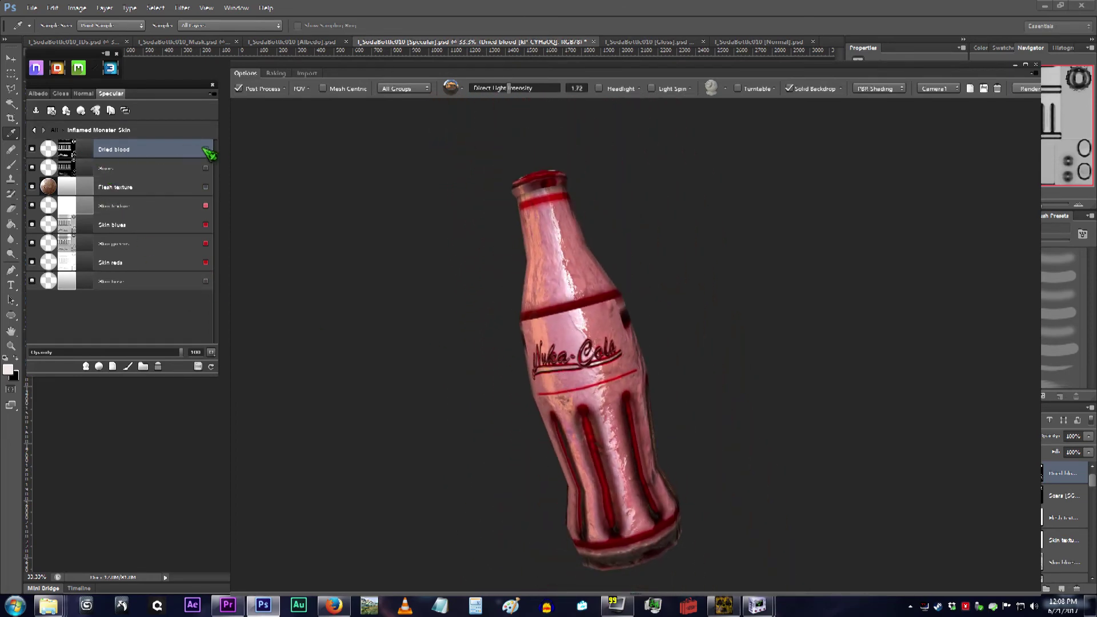
{"action": "left_click", "coordinate": [35, 130]}
{"action": "left_click", "coordinate": [206, 150]}
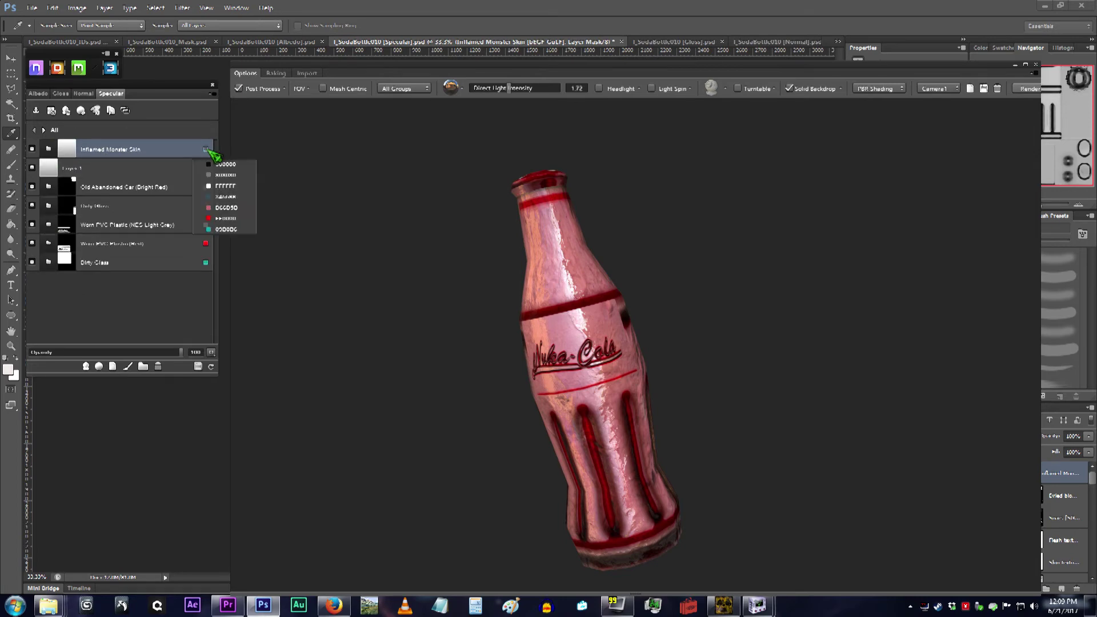
{"action": "left_click", "coordinate": [225, 209]}
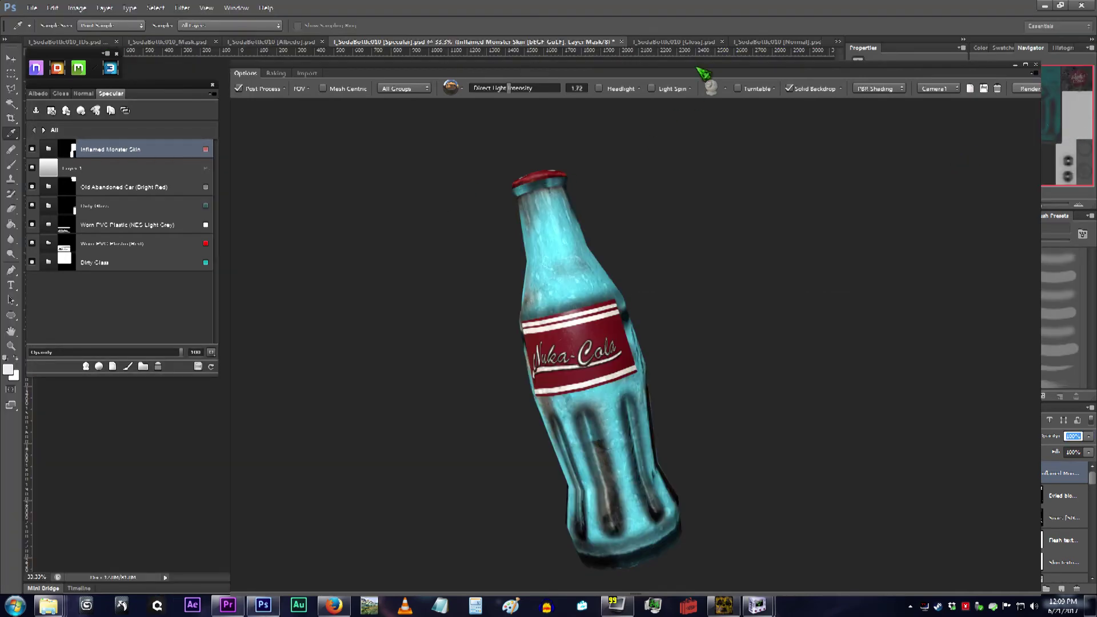
Delete the Inflamed Monster Skin material and select the Old Abandoned Car (Bright Red) material
{"action": "left_click_drag", "start_coordinate": [723, 67], "coordinate": [691, 279]}
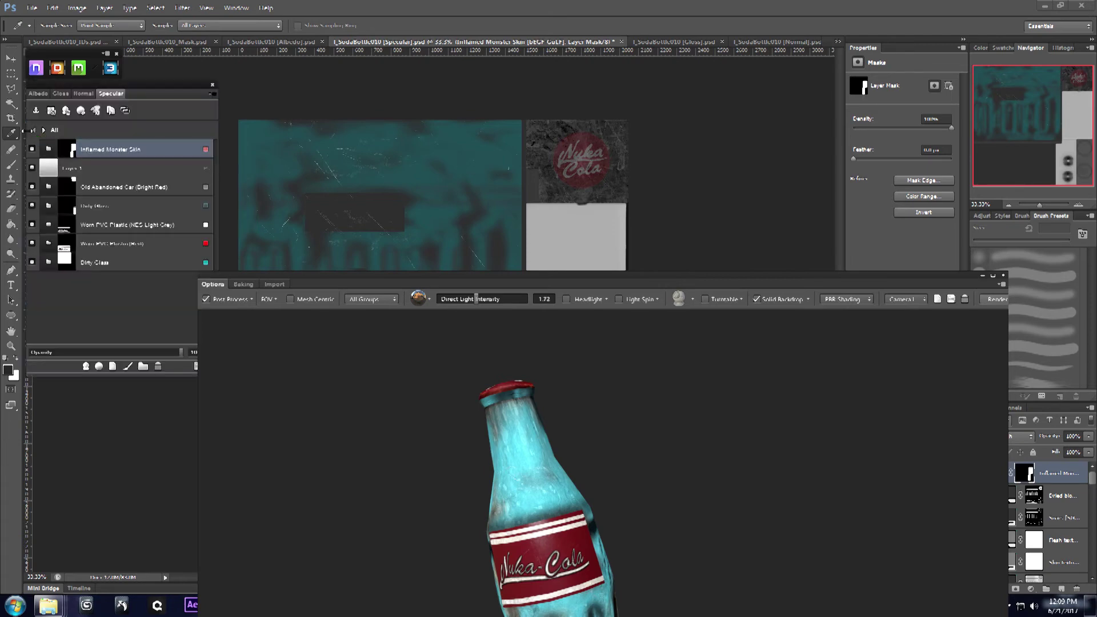
{"action": "left_click", "coordinate": [1062, 475]}
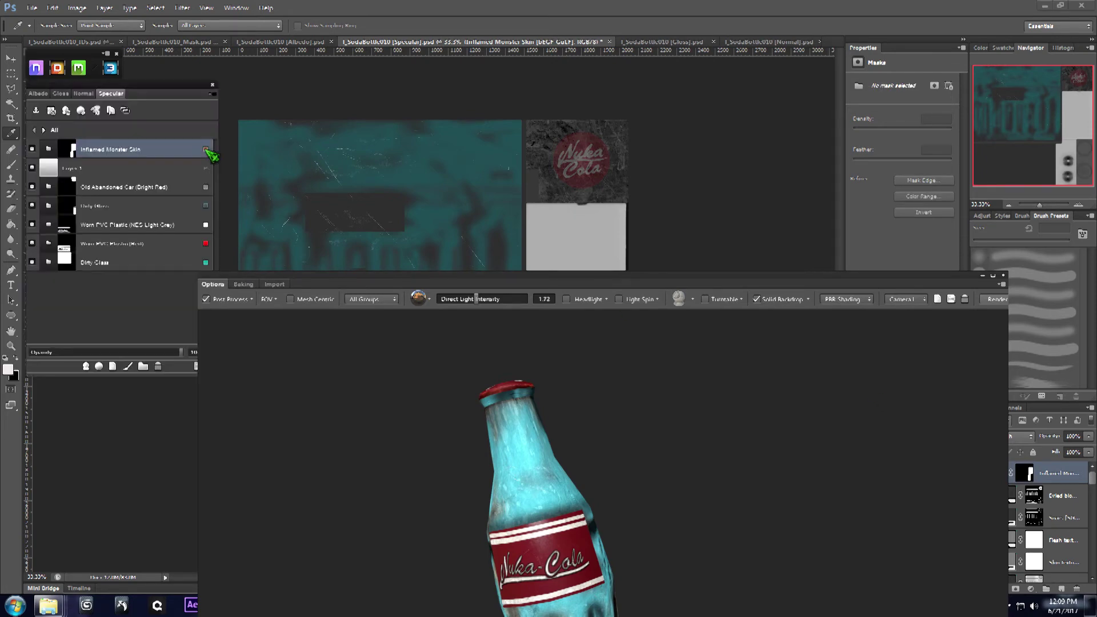
{"action": "left_click", "coordinate": [151, 156]}
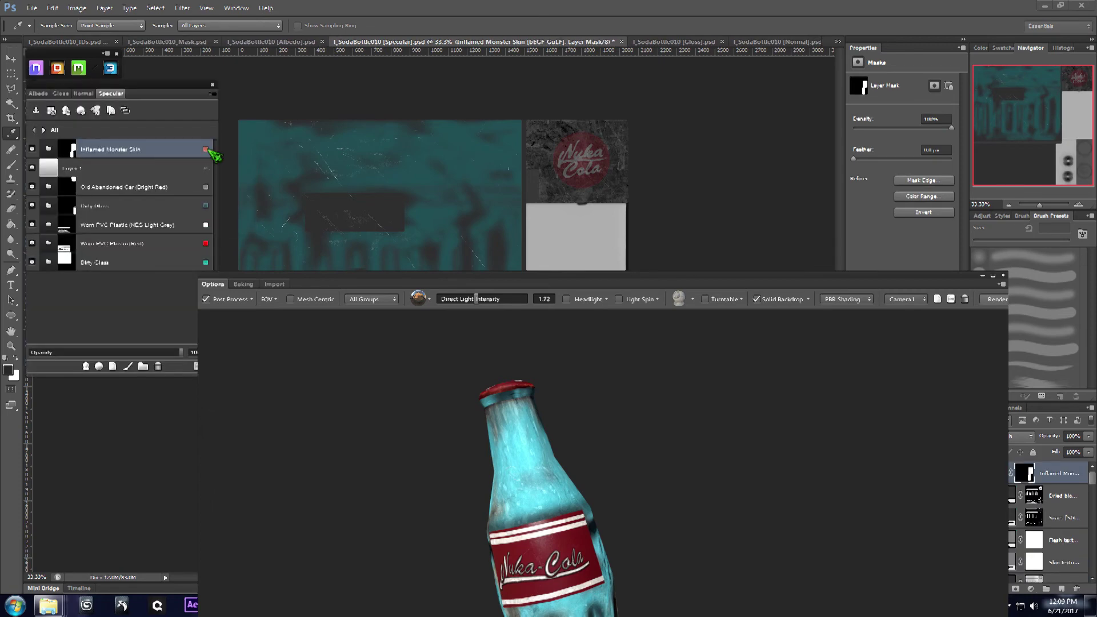
{"action": "left_click", "coordinate": [159, 367]}
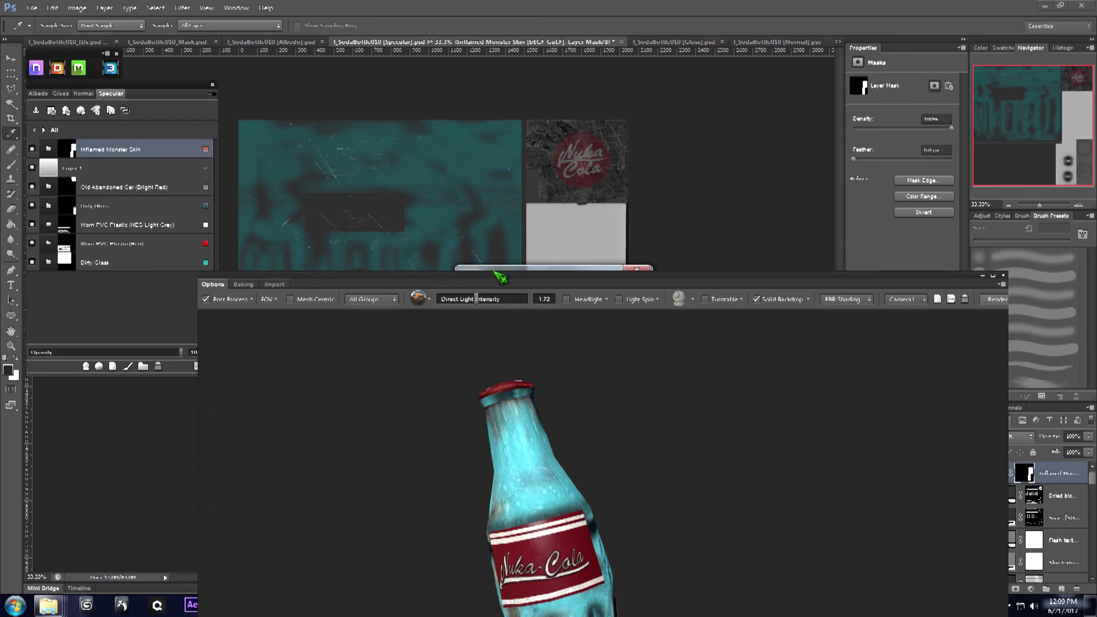
{"action": "left_click", "coordinate": [508, 240]}
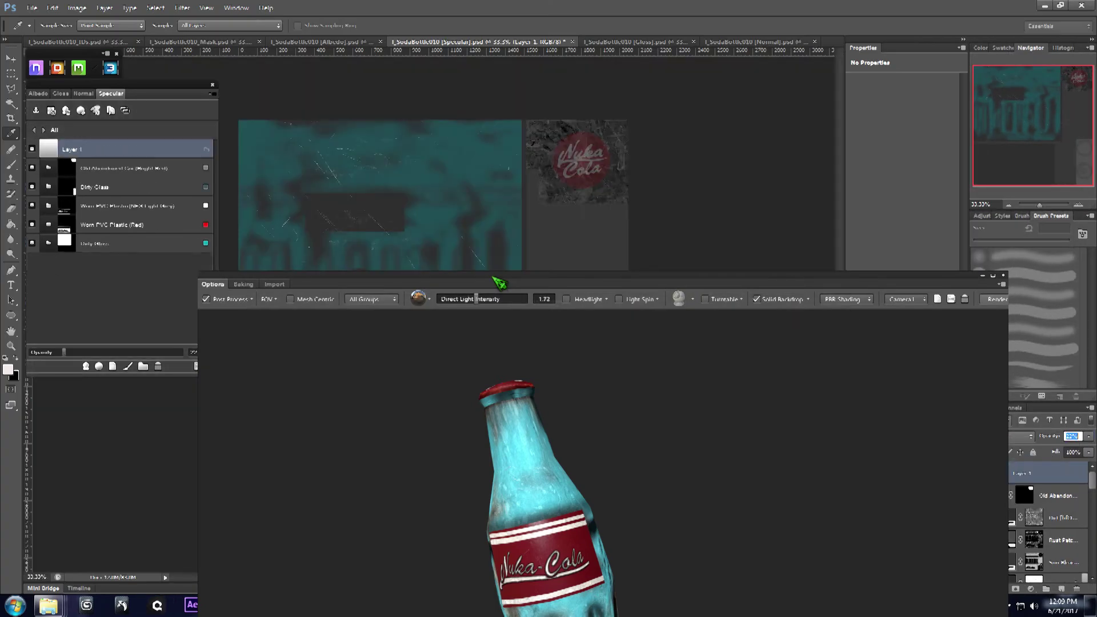
{"action": "left_click", "coordinate": [168, 170]}
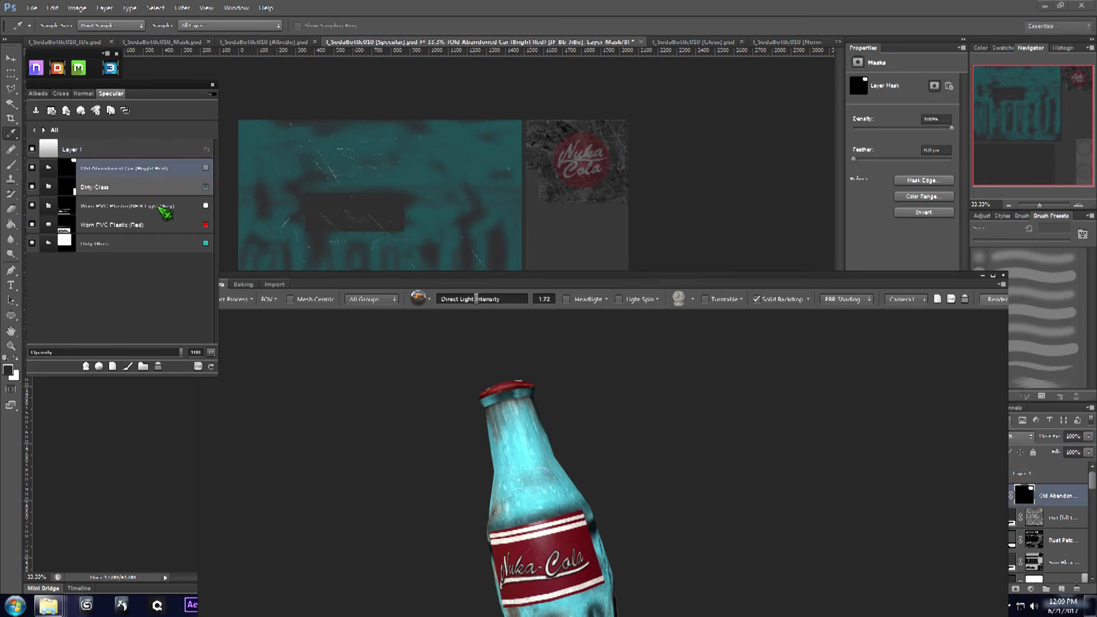
{"action": "left_click", "coordinate": [100, 367]}
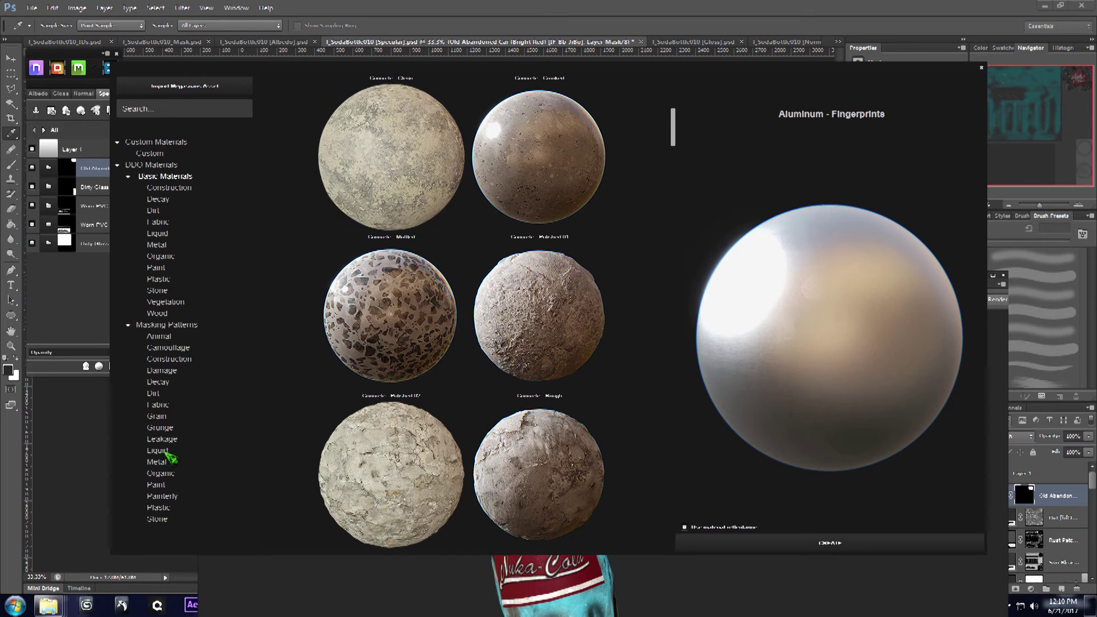
{"action": "left_click", "coordinate": [157, 462]}
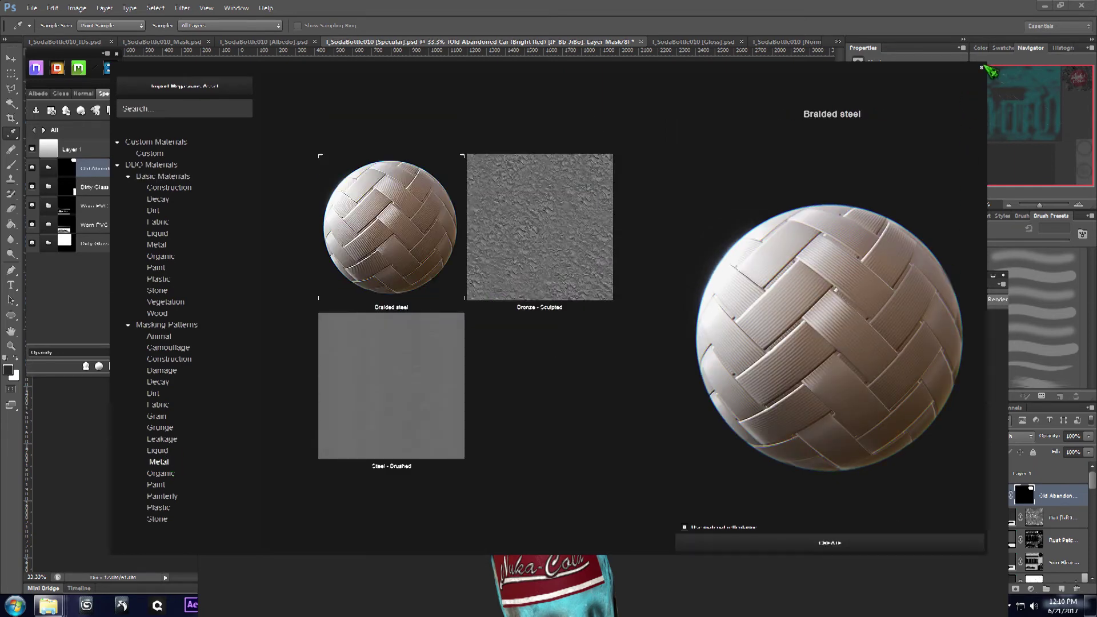
{"action": "left_click", "coordinate": [982, 67]}
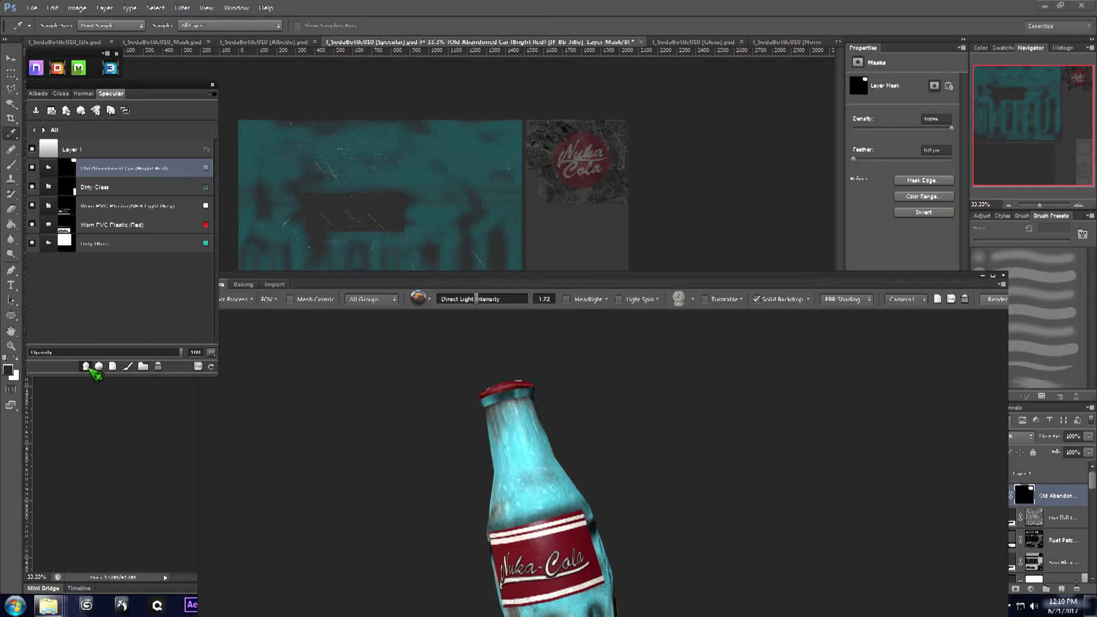
Add the Copper Bullet smart material from the Metal category above the Old Abandoned Car (Bright Red) material
{"action": "left_click", "coordinate": [91, 371]}
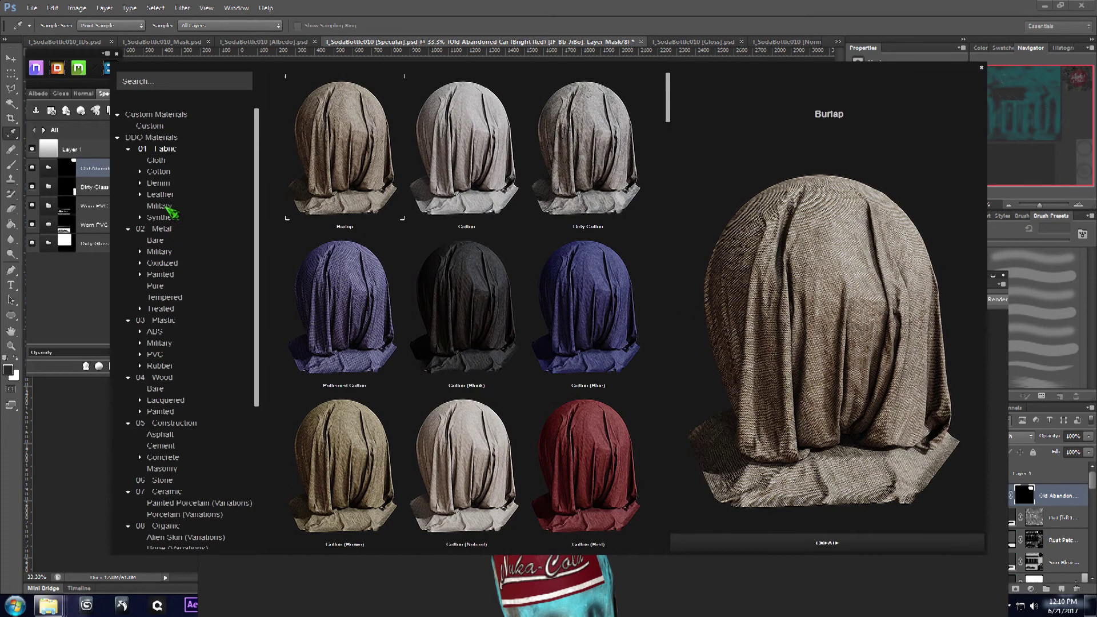
{"action": "scroll", "coordinate": [176, 439], "scroll_direction": "down", "scroll_amount": 5}
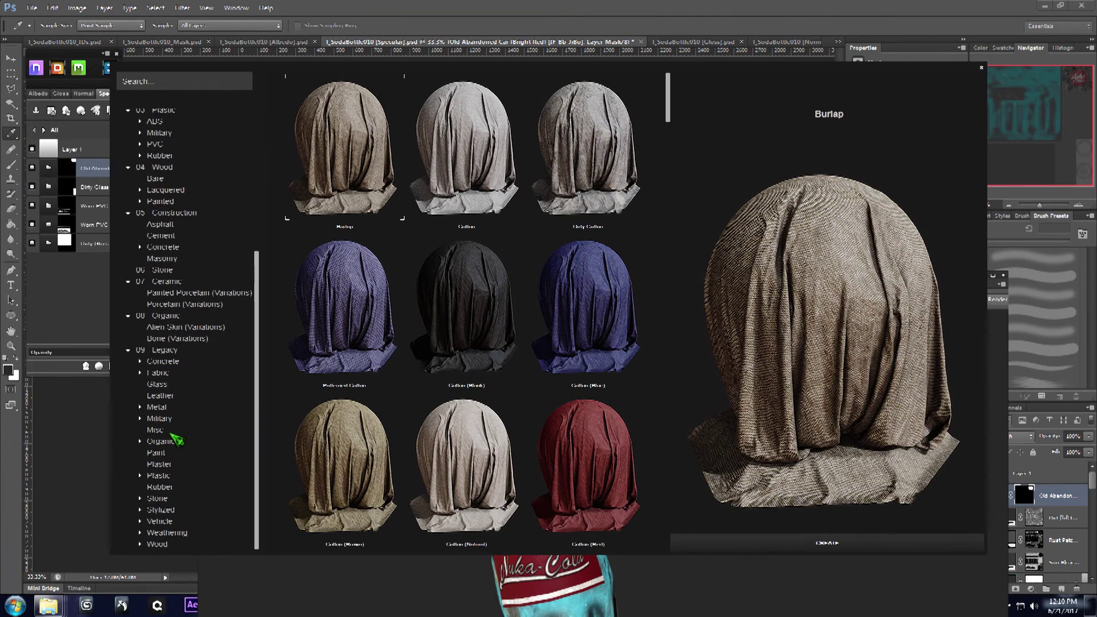
{"action": "scroll", "coordinate": [176, 439], "scroll_direction": "up", "scroll_amount": 5}
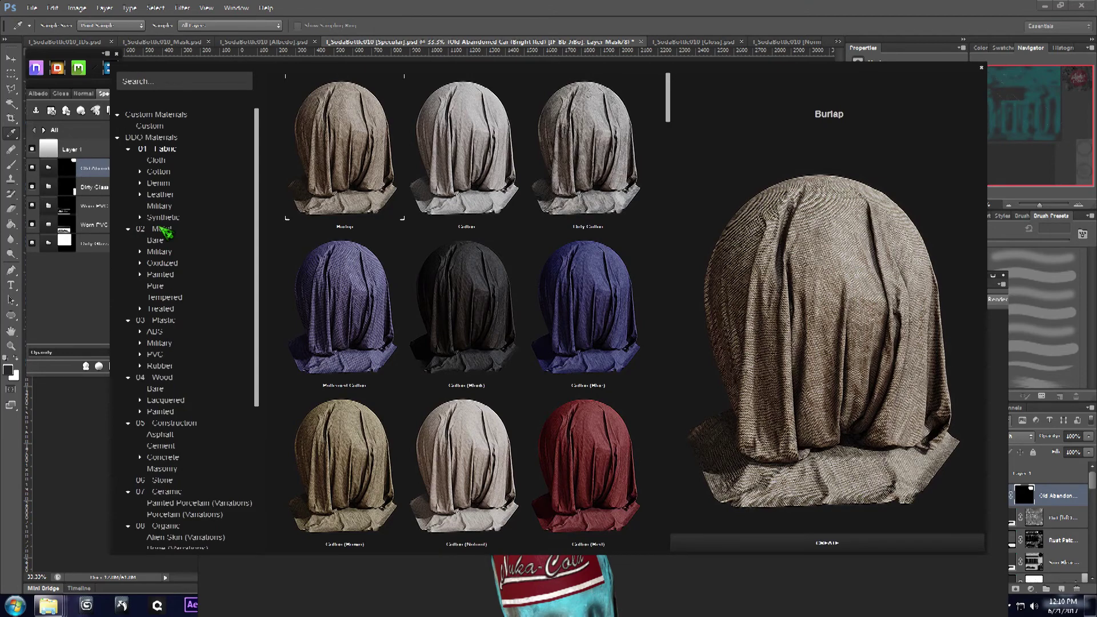
{"action": "left_click", "coordinate": [164, 229]}
{"action": "scroll", "coordinate": [588, 320], "scroll_direction": "down", "scroll_amount": 3}
{"action": "left_click", "coordinate": [590, 311]}
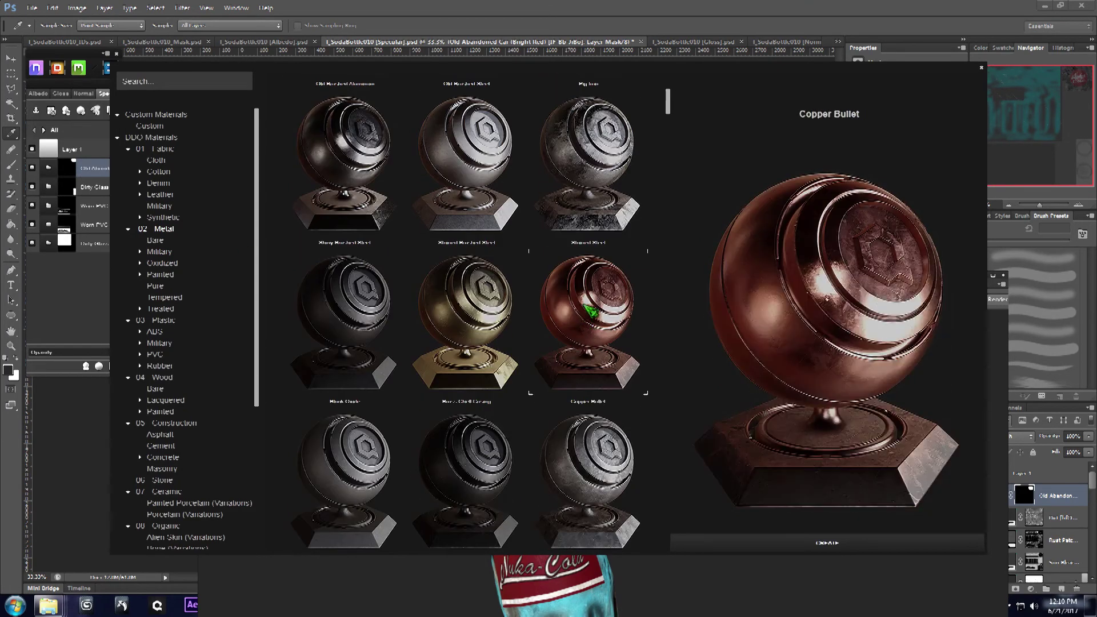
{"action": "left_click", "coordinate": [765, 548]}
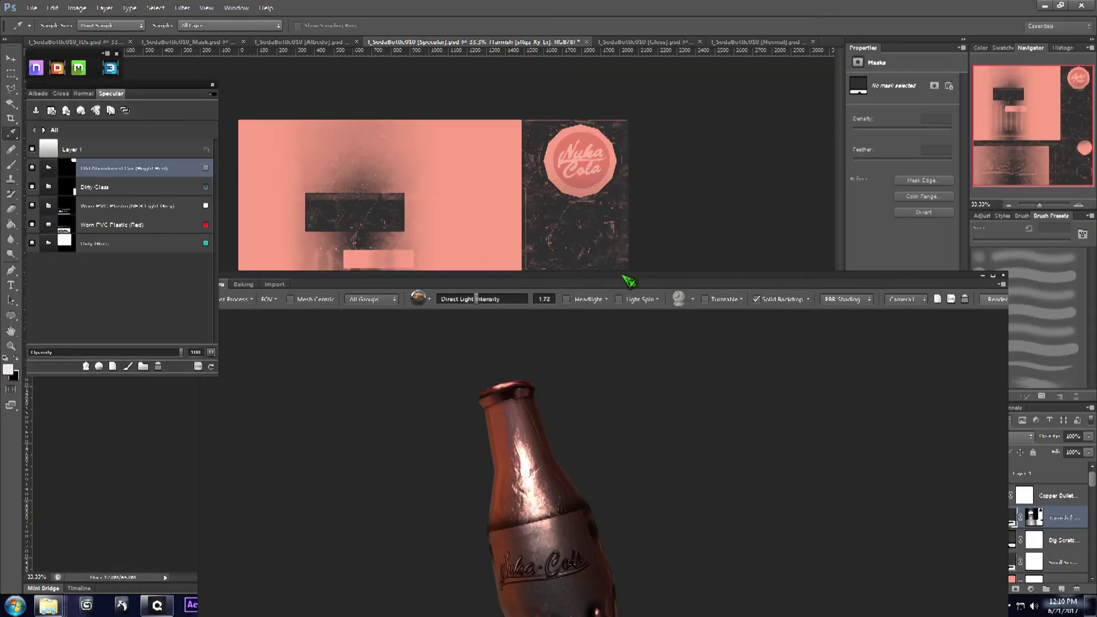
Mask the Copper Bullet material to the salmon region of the ID map
{"action": "left_click_drag", "start_coordinate": [632, 278], "coordinate": [612, 595]}
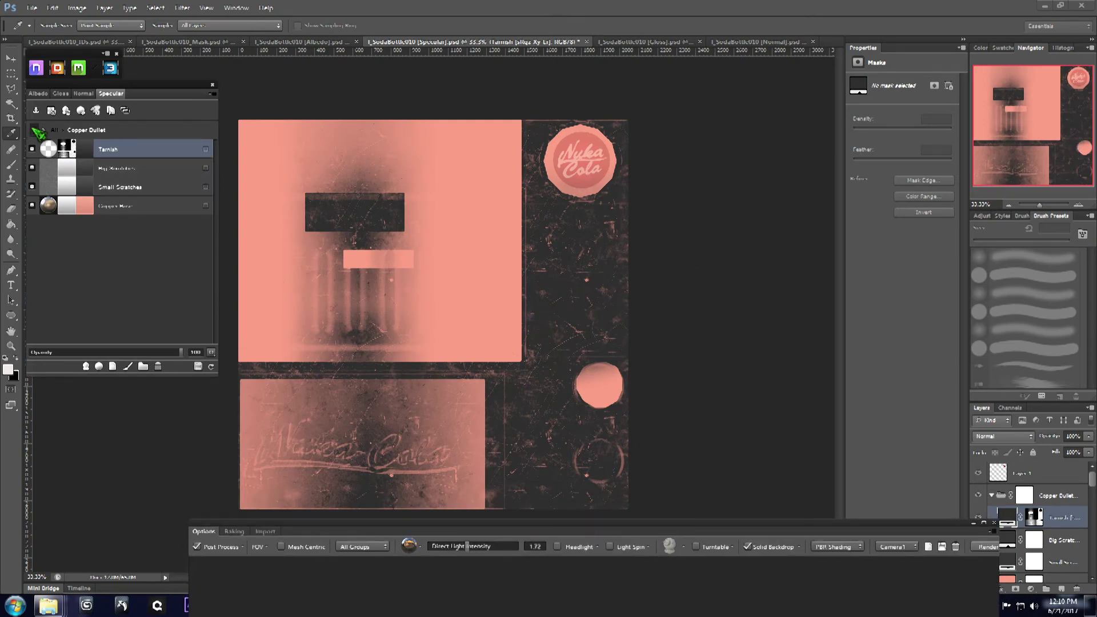
{"action": "left_click", "coordinate": [34, 130]}
{"action": "left_click", "coordinate": [206, 168]}
{"action": "left_click", "coordinate": [206, 168]}
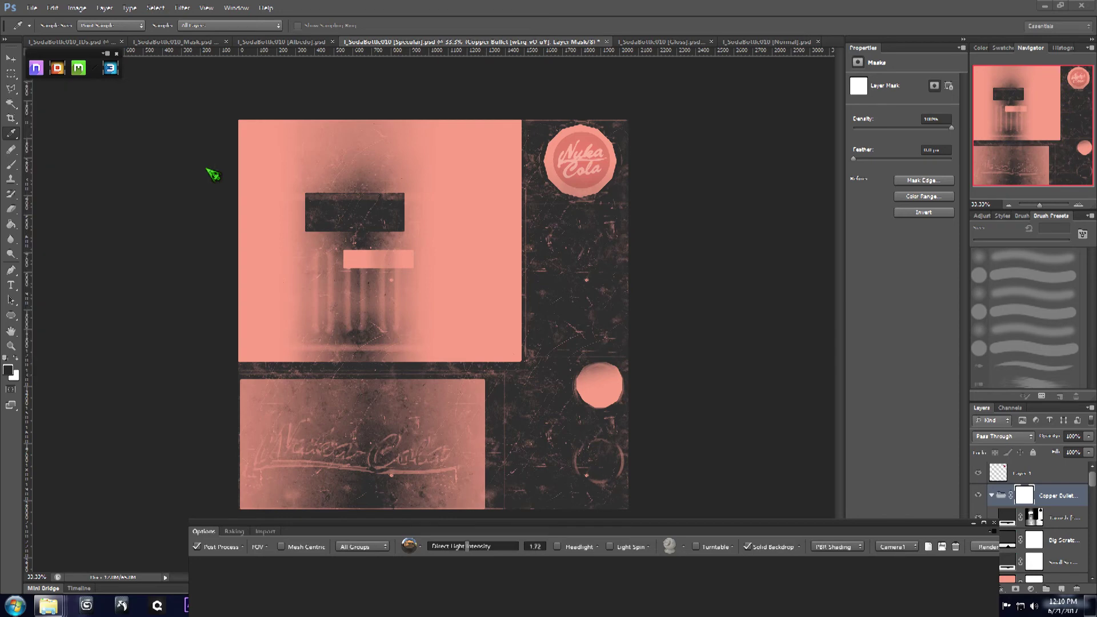
{"action": "right_click", "coordinate": [207, 169]}
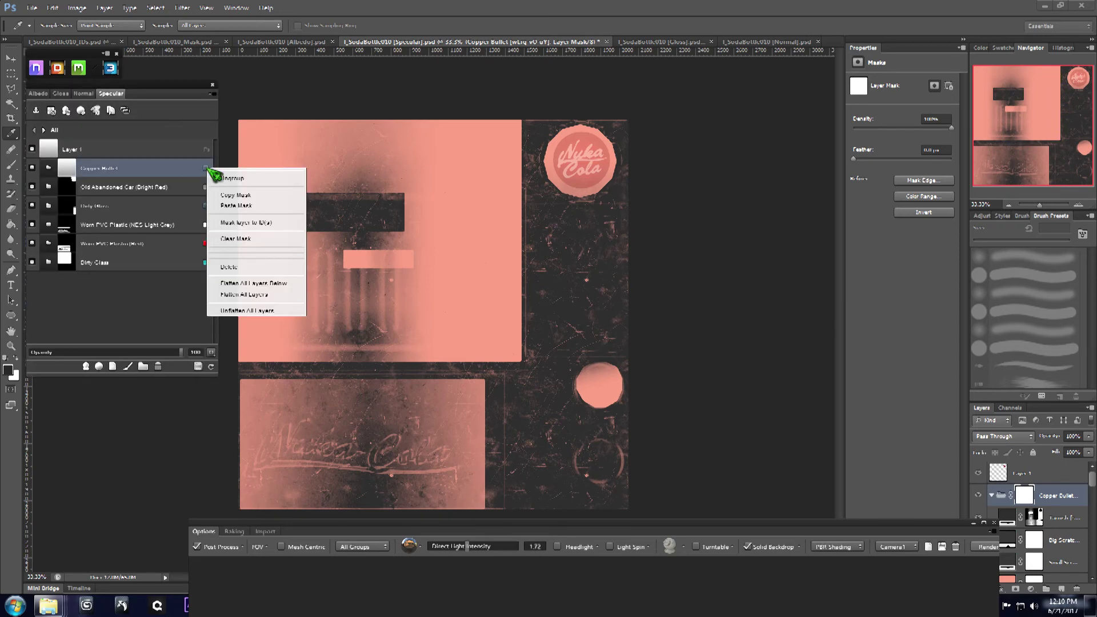
{"action": "left_click", "coordinate": [277, 224]}
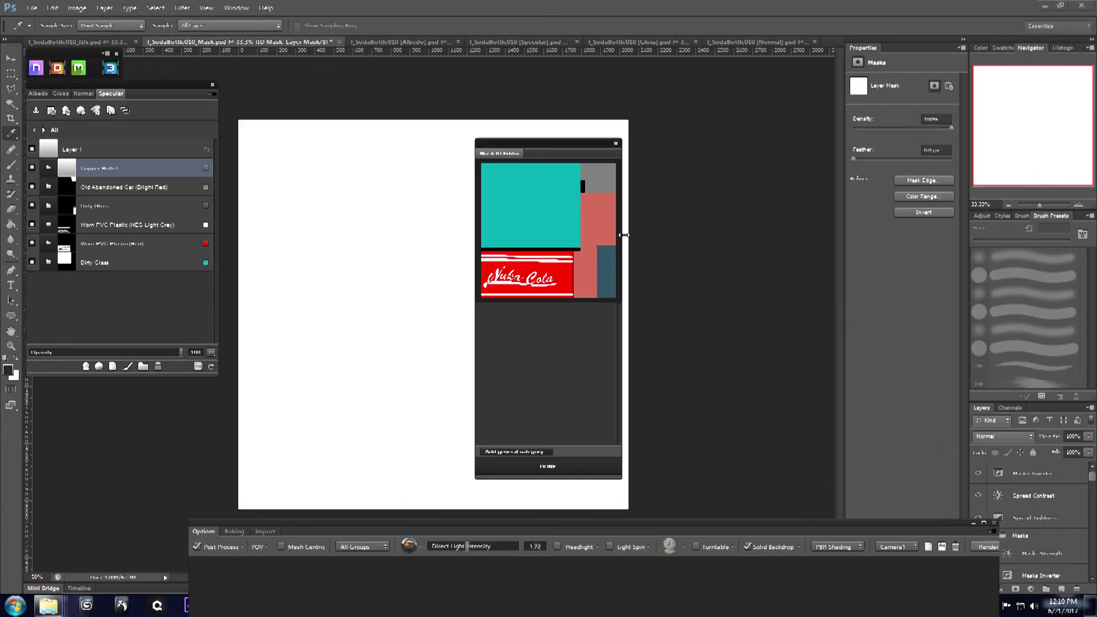
{"action": "left_click", "coordinate": [605, 233]}
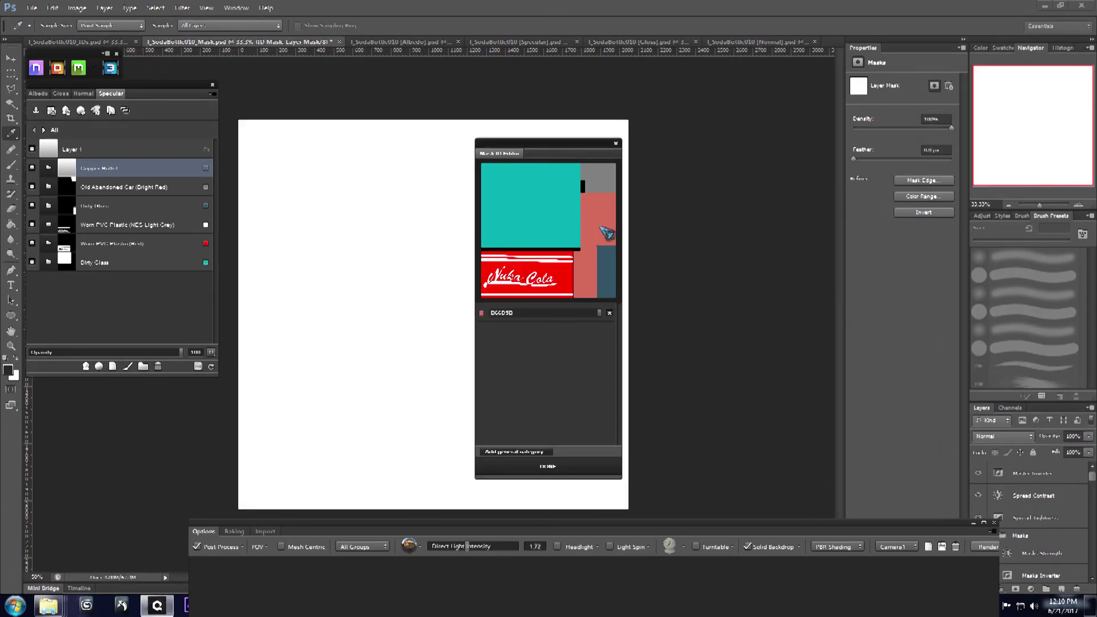
{"action": "left_click", "coordinate": [546, 467]}
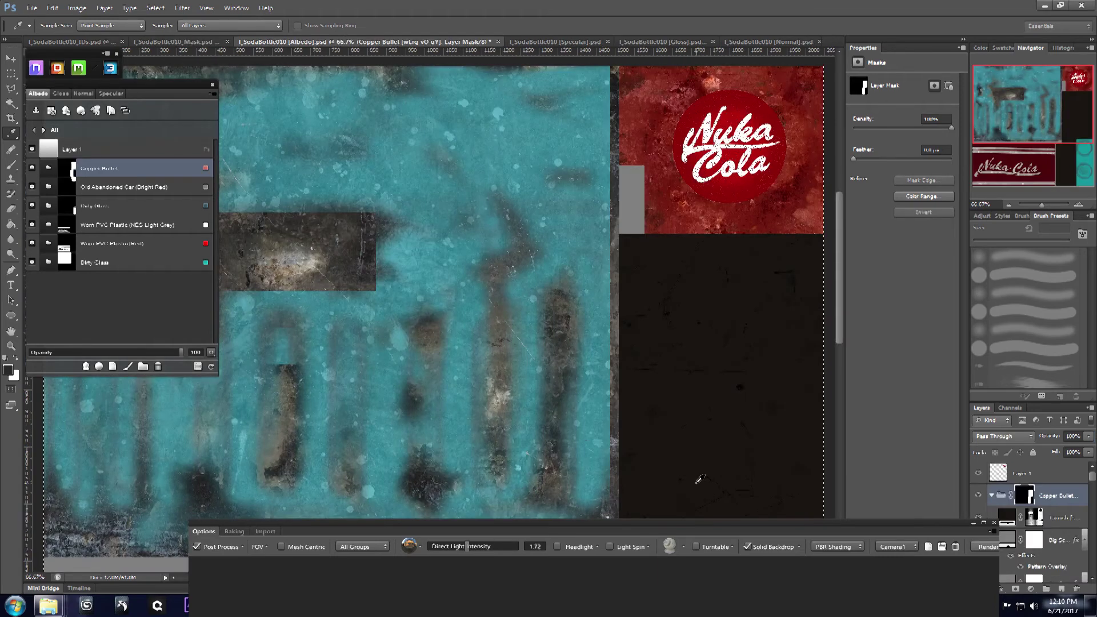
Examine the masked Copper Bullet area in the albedo texture and the full bottle in the 3D preview
{"action": "left_click_drag", "start_coordinate": [842, 330], "coordinate": [856, 396]}
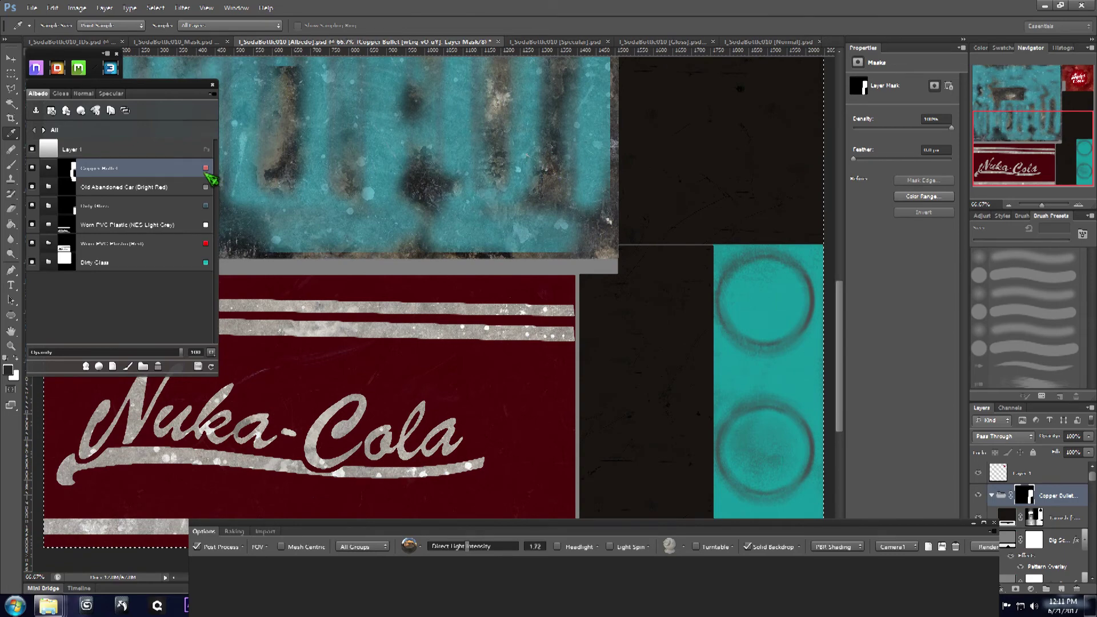
{"action": "left_click_drag", "start_coordinate": [529, 527], "coordinate": [494, 53]}
{"action": "left_click_drag", "start_coordinate": [576, 349], "coordinate": [586, 328]}
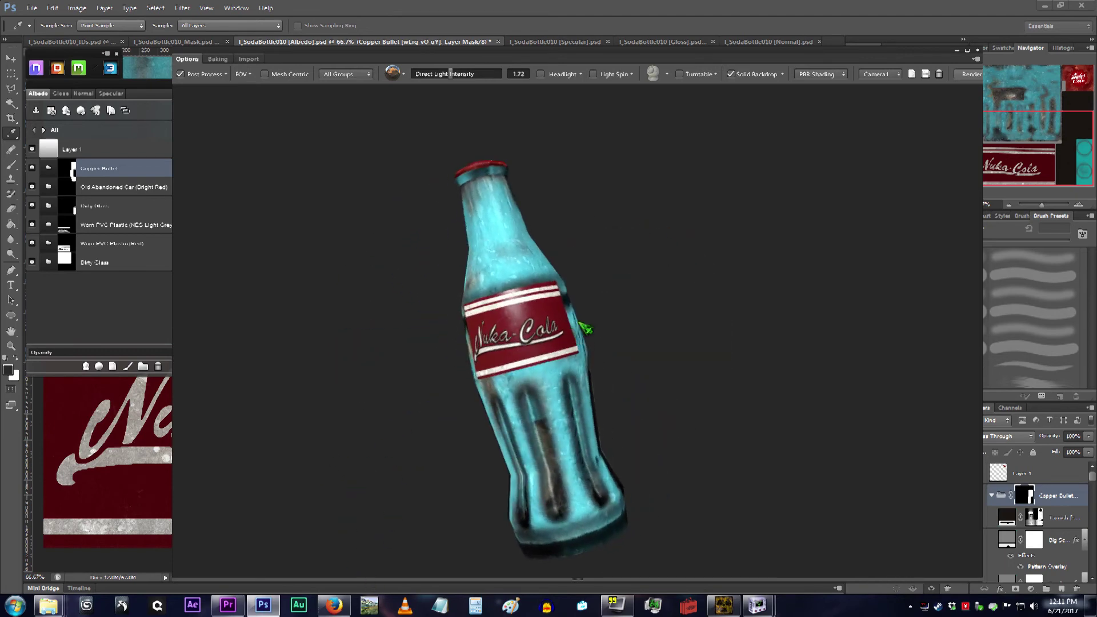
Close the 3D preview and quit Photoshop without saving the changes to the open documents
{"action": "left_click", "coordinate": [980, 50]}
{"action": "left_click", "coordinate": [1082, 5]}
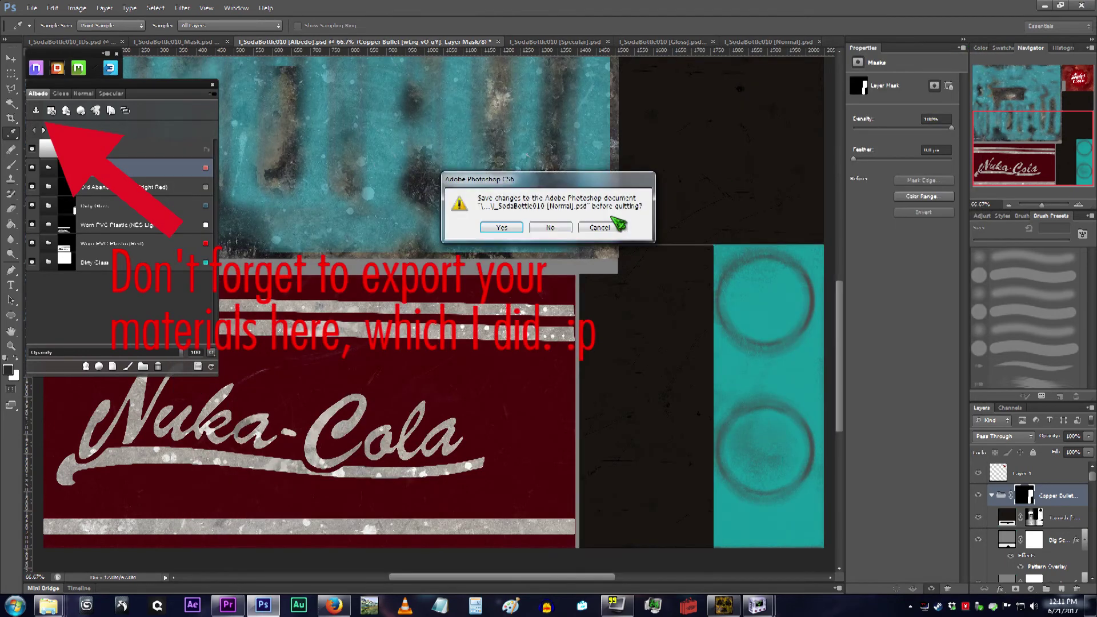
{"action": "left_click", "coordinate": [551, 230]}
{"action": "left_click", "coordinate": [551, 230]}
{"action": "left_click", "coordinate": [551, 230]}
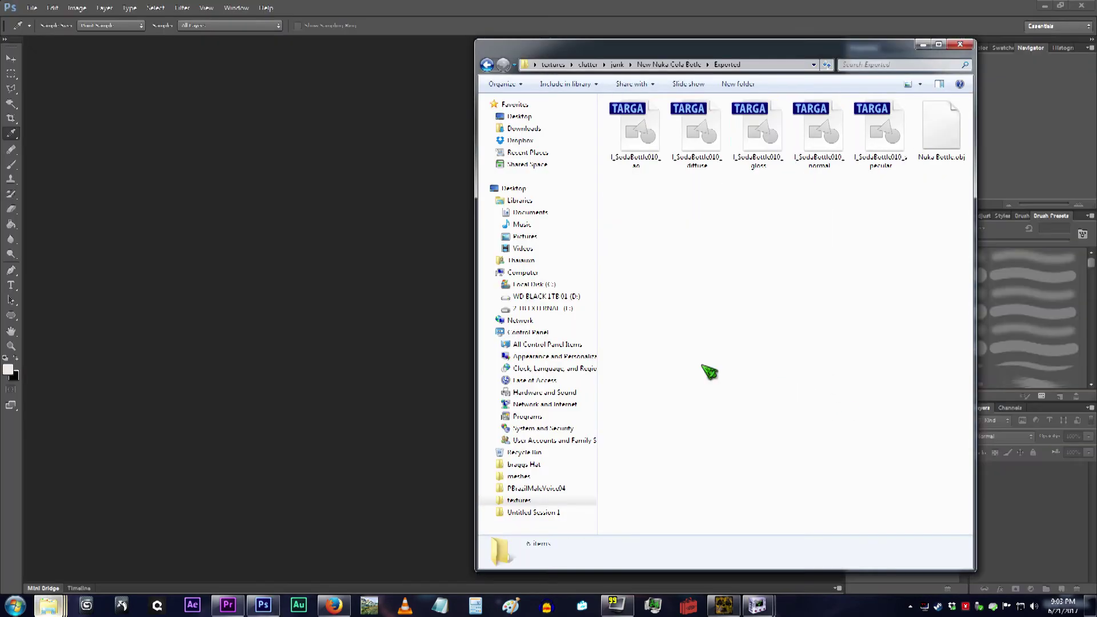
Open the five exported I_SodaBottle010 TGA maps (ao, diffuse, gloss, normal, specular) from the Exported folder in Photoshop
{"action": "left_click", "coordinate": [648, 66]}
{"action": "double_click", "coordinate": [768, 140]}
{"action": "left_click_drag", "start_coordinate": [900, 189], "coordinate": [778, 162]}
{"action": "left_click_drag", "start_coordinate": [659, 130], "coordinate": [241, 253]}
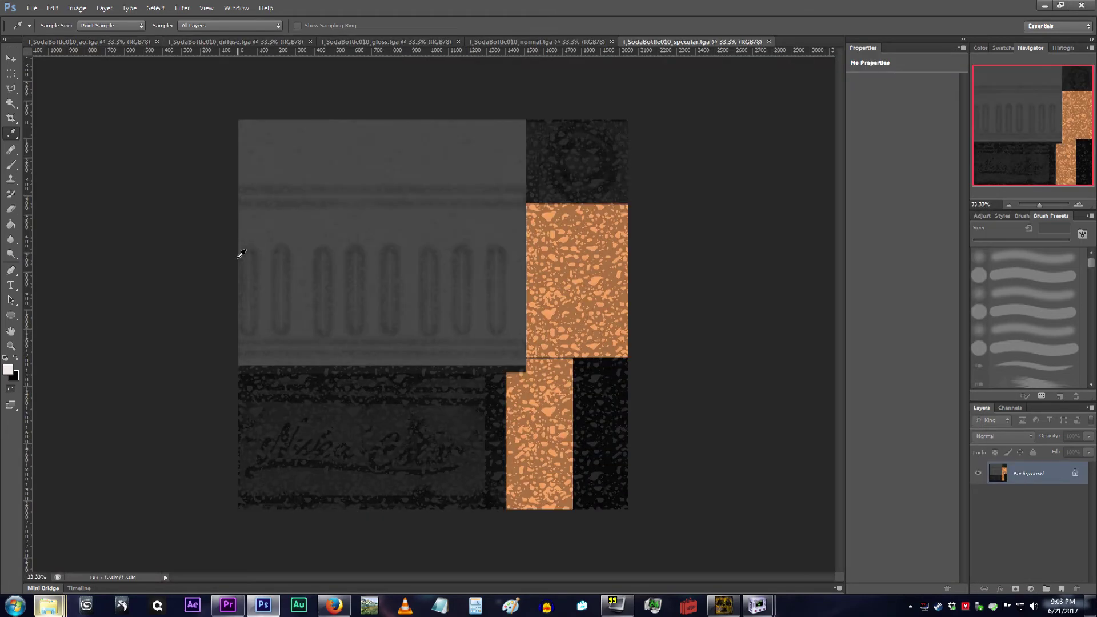
Examine the exported specular, normal, gloss, diffuse and ambient occlusion maps one after another
{"action": "left_click", "coordinate": [572, 43]}
{"action": "left_click", "coordinate": [377, 44]}
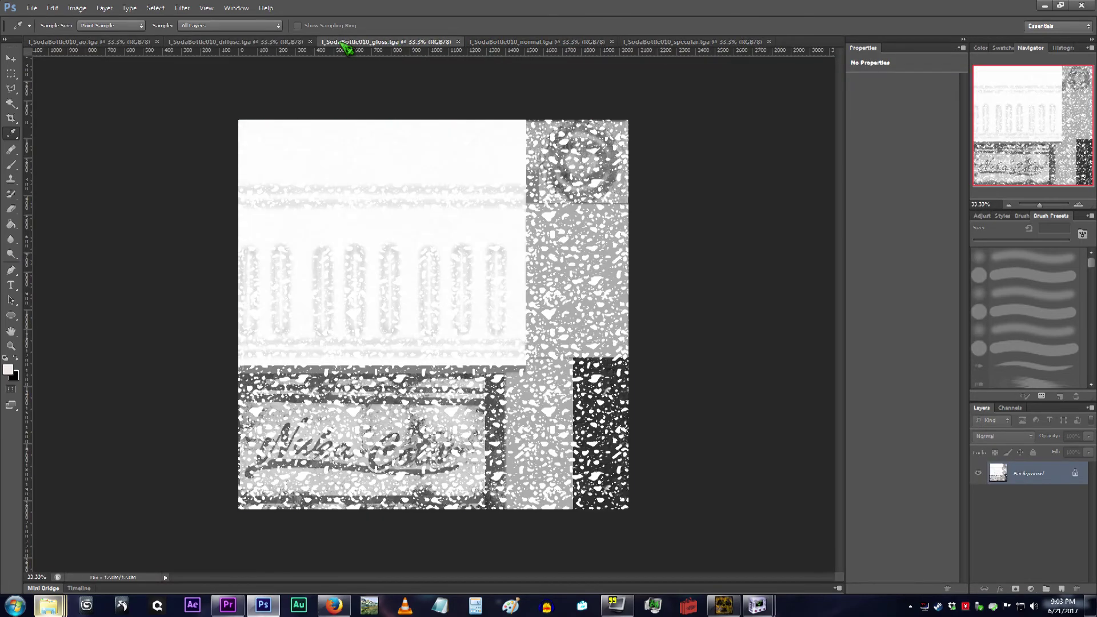
{"action": "left_click", "coordinate": [278, 45]}
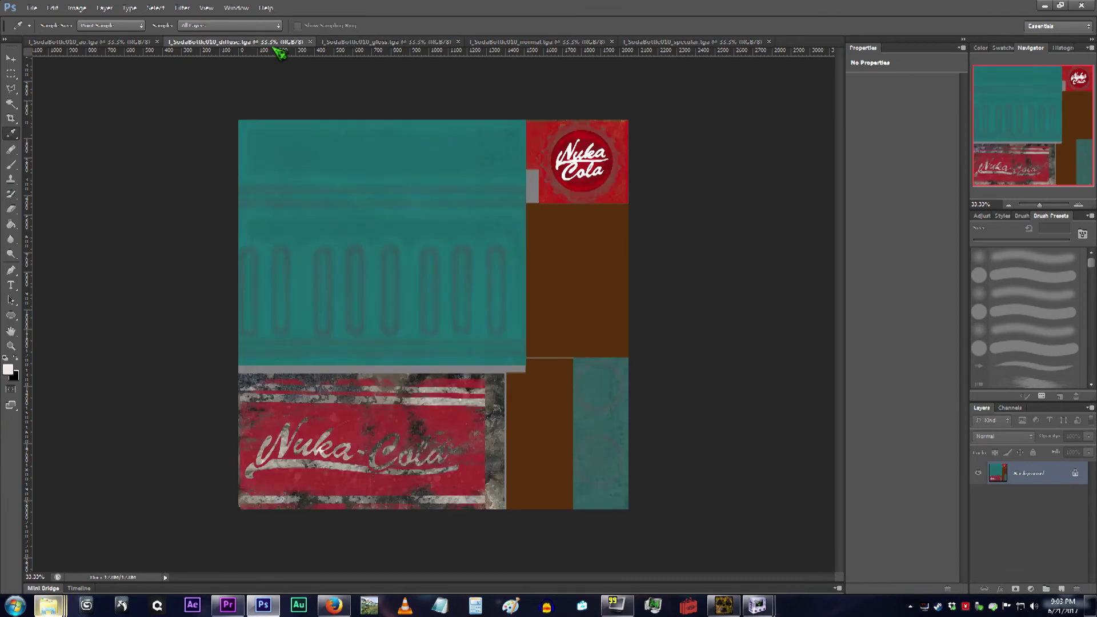
{"action": "left_click", "coordinate": [129, 43]}
{"action": "left_click", "coordinate": [286, 43]}
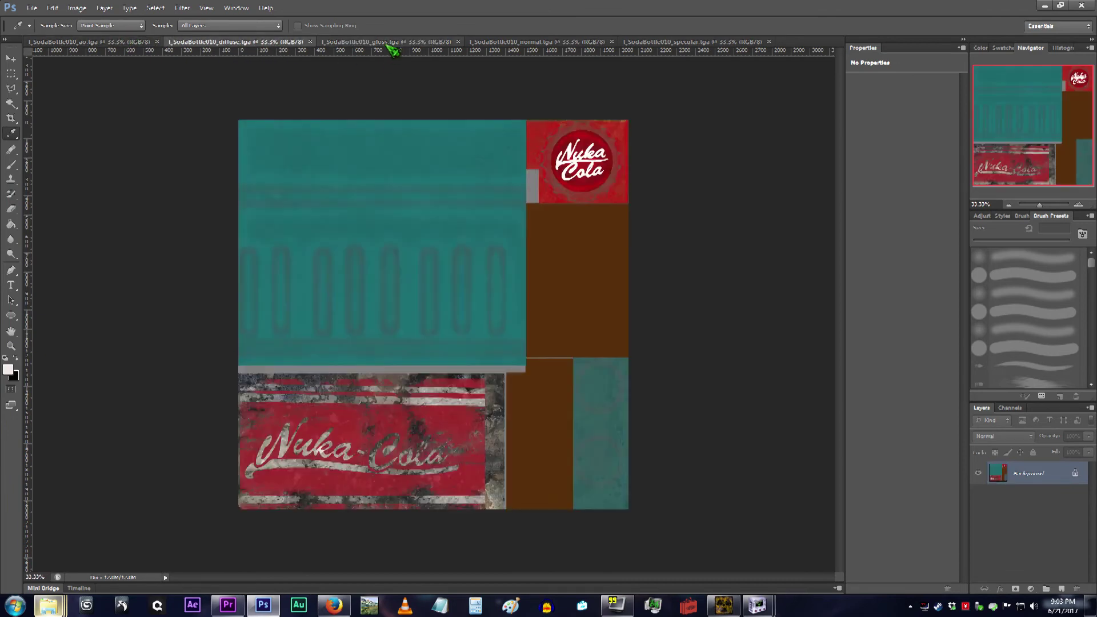
{"action": "left_click", "coordinate": [403, 43]}
{"action": "left_click", "coordinate": [522, 43]}
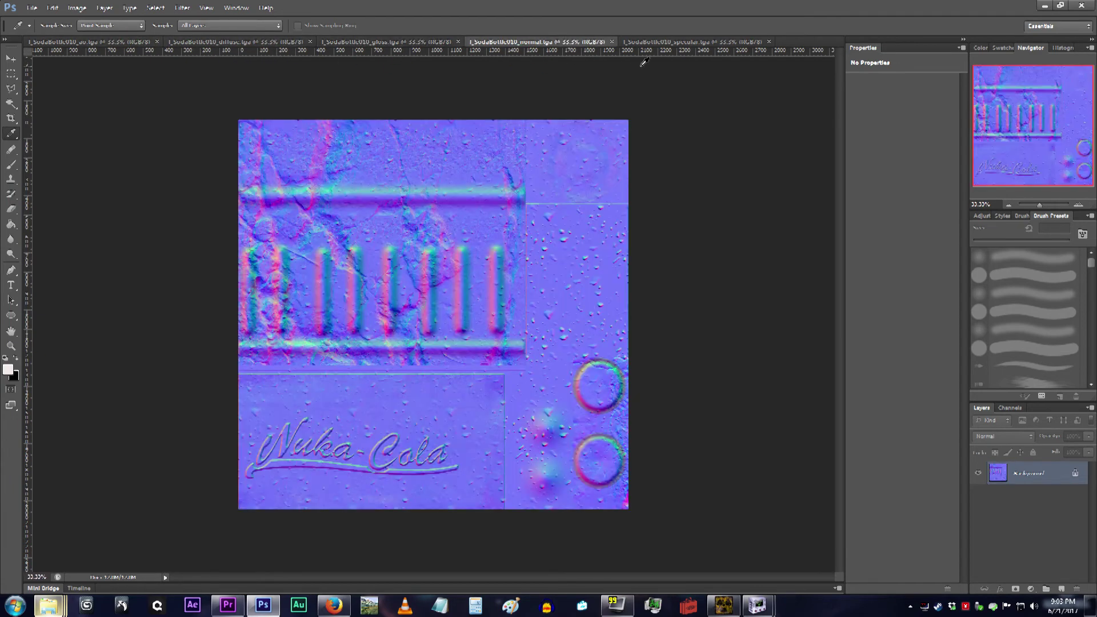
{"action": "left_click", "coordinate": [691, 45]}
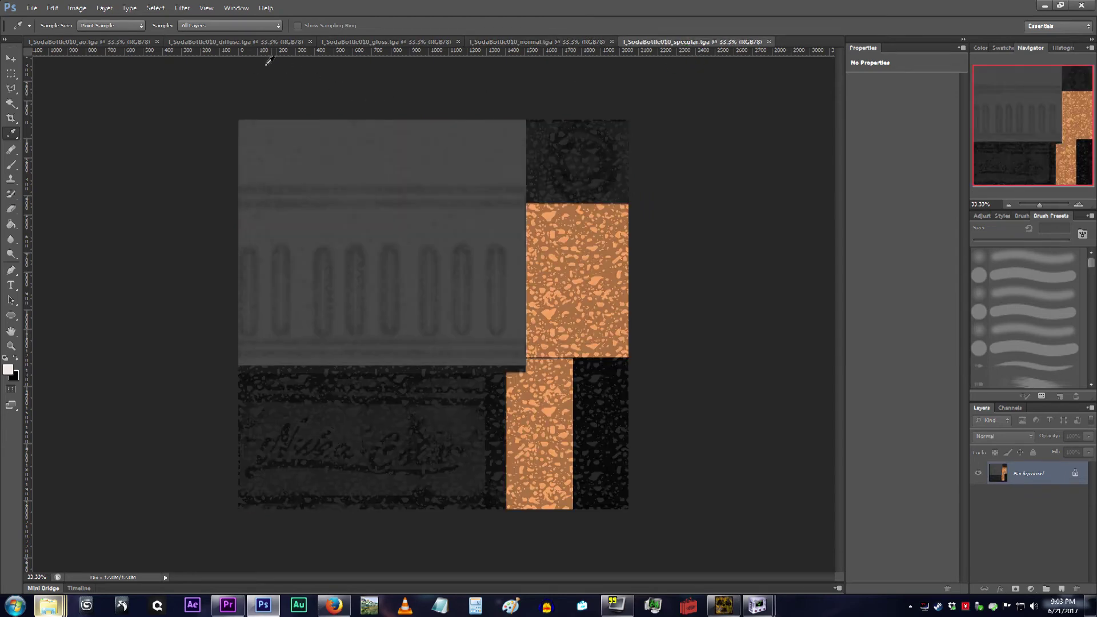
{"action": "left_click", "coordinate": [244, 43]}
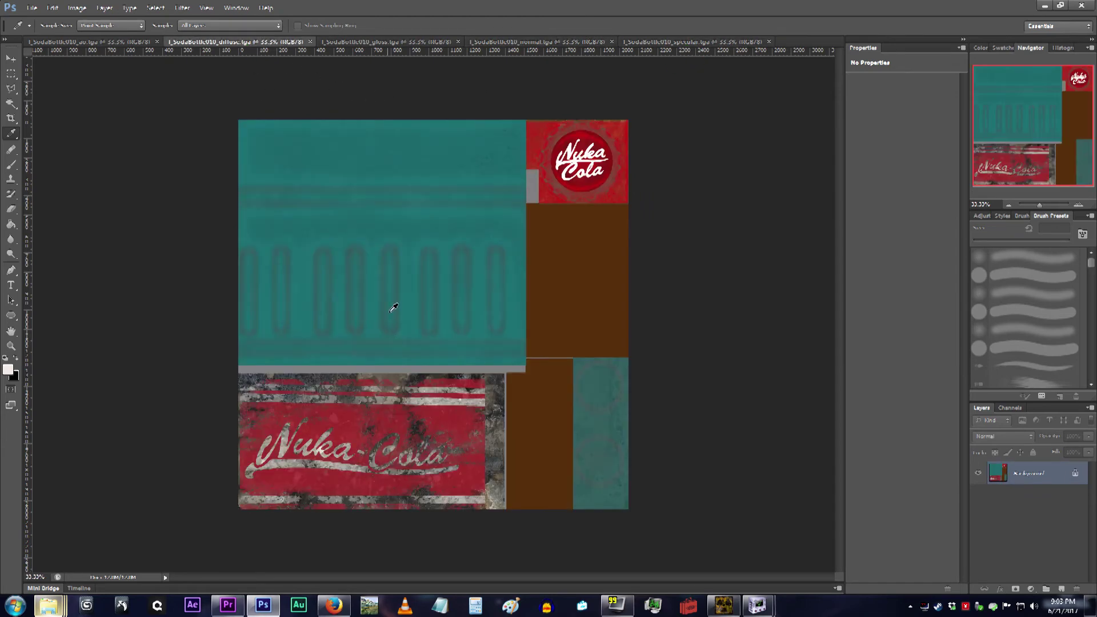
Inspect the diffuse map at 200% on the bottle grooves and the Nuka-Cola label
{"action": "left_click", "coordinate": [1080, 206]}
{"action": "left_click", "coordinate": [1081, 206]}
{"action": "left_click", "coordinate": [1080, 205]}
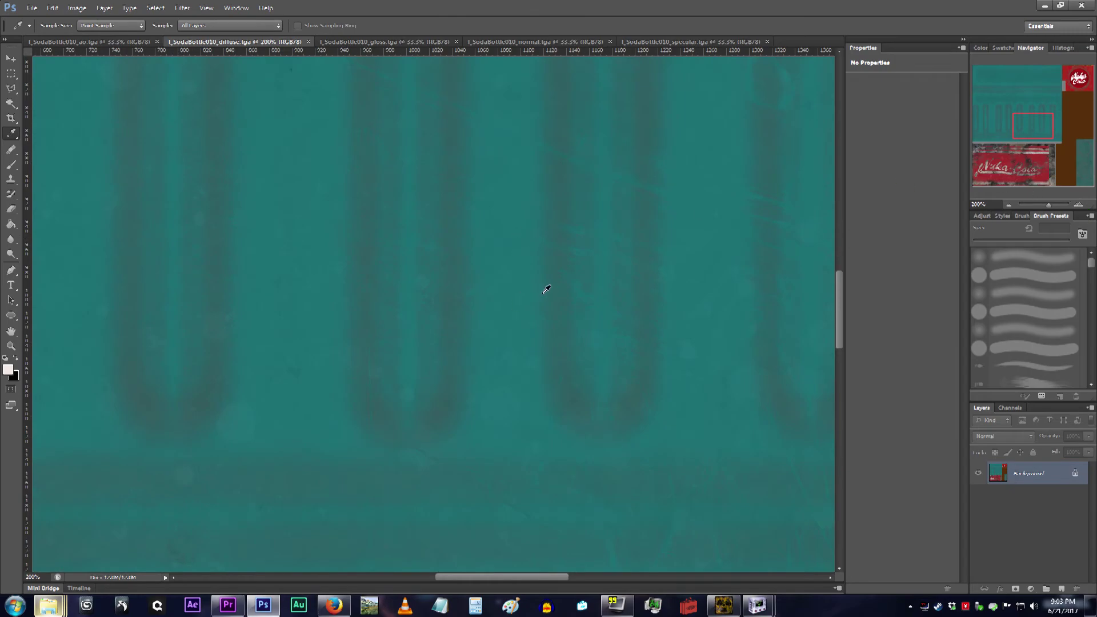
{"action": "left_click_drag", "start_coordinate": [1021, 130], "coordinate": [1007, 170]}
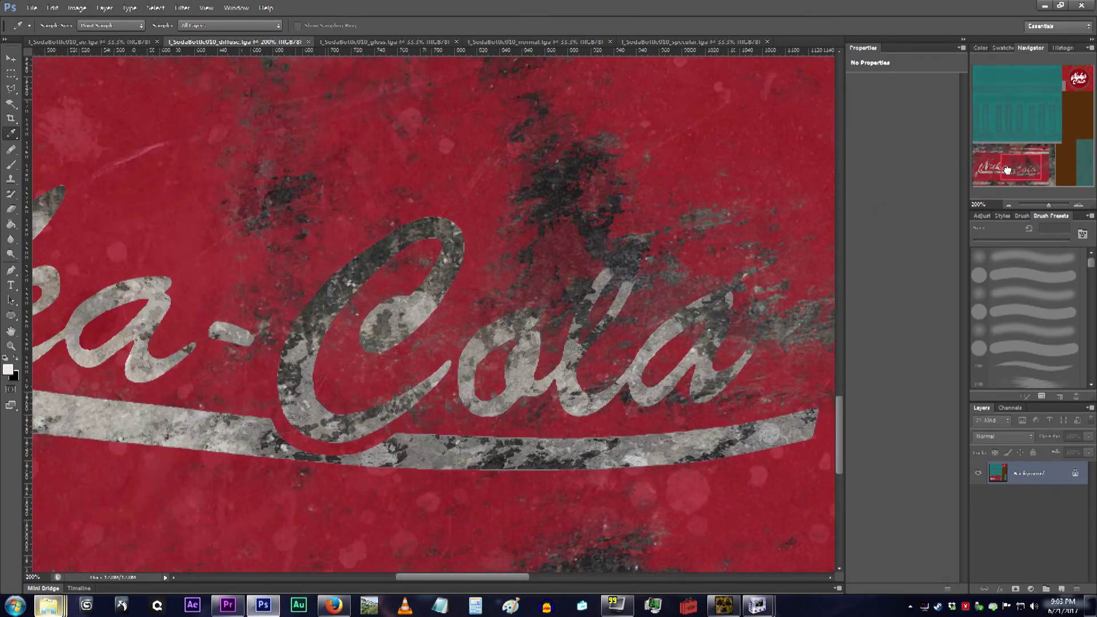
{"action": "left_click", "coordinate": [1010, 205]}
{"action": "left_click", "coordinate": [1009, 205]}
{"action": "left_click", "coordinate": [1010, 205]}
{"action": "left_click", "coordinate": [1009, 205]}
Copy the whole normal map and paste it as a new layer above the diffuse map's background
{"action": "left_click", "coordinate": [130, 42]}
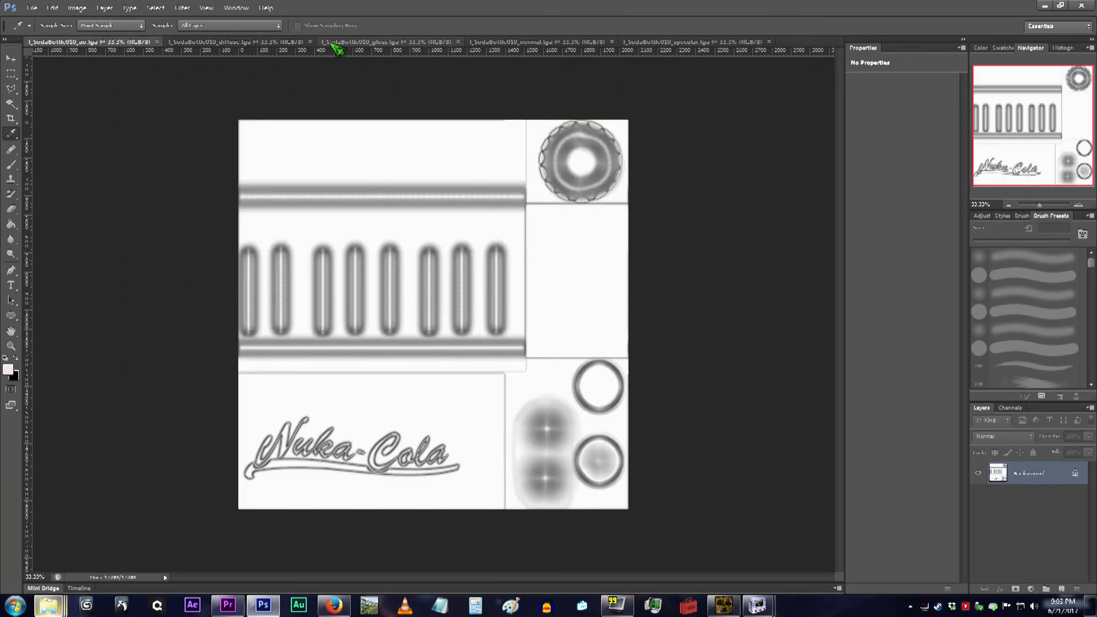
{"action": "left_click", "coordinate": [557, 43]}
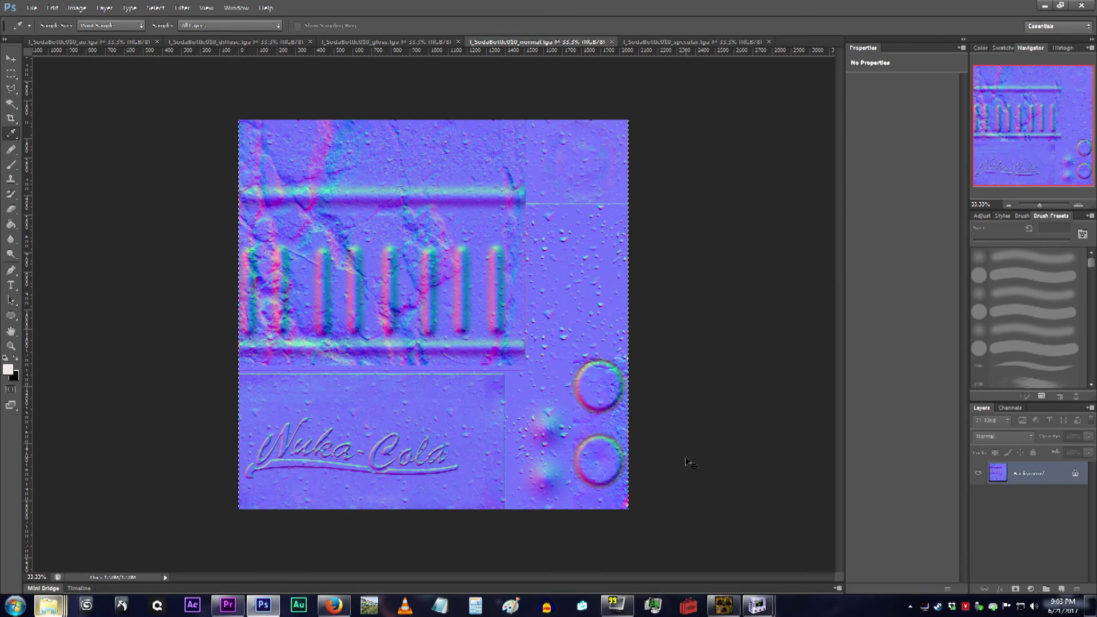
{"action": "left_click", "coordinate": [260, 42]}
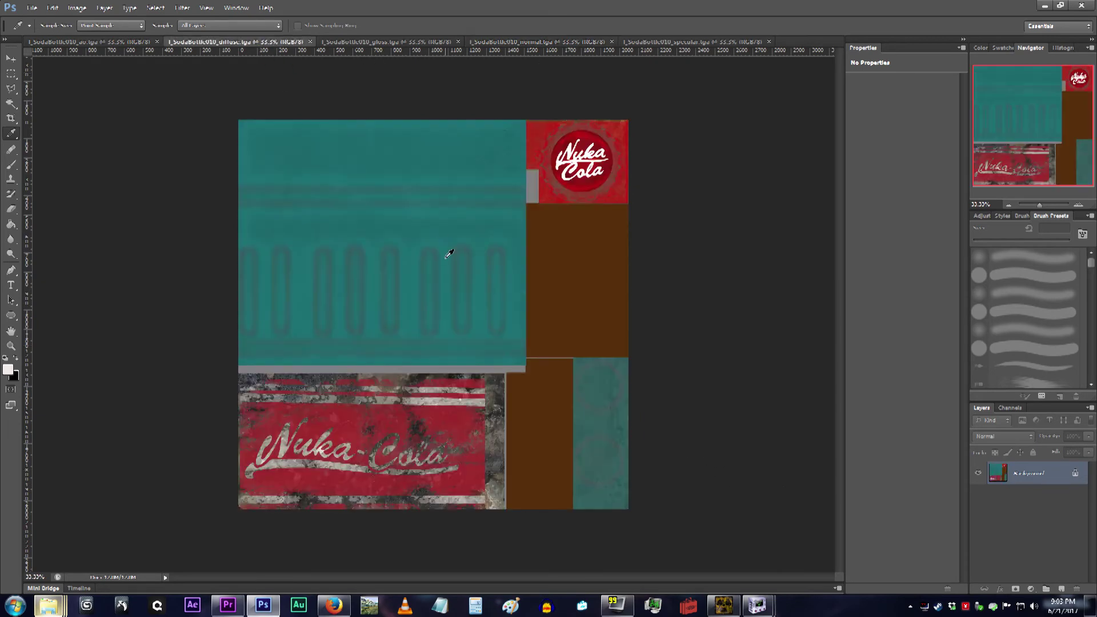
{"action": "key", "text": "ctrl+v"}
Desaturate the pasted normal map layer with Hue/Saturation, setting Saturation to -100
{"action": "left_click", "coordinate": [77, 7]}
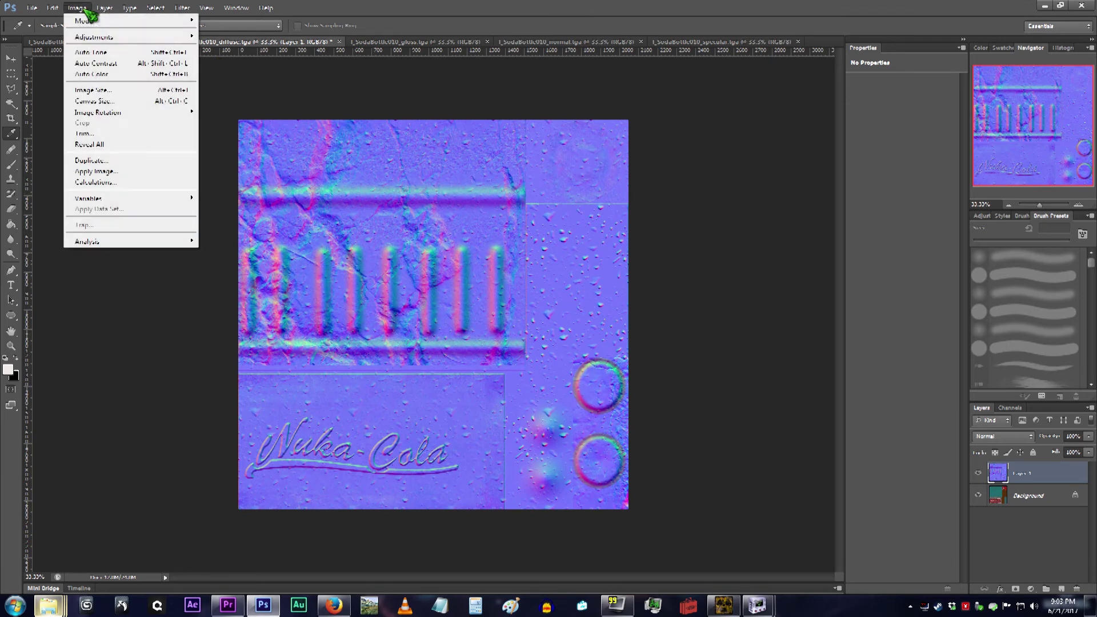
{"action": "mouse_move", "coordinate": [114, 40]}
{"action": "left_click", "coordinate": [236, 96]}
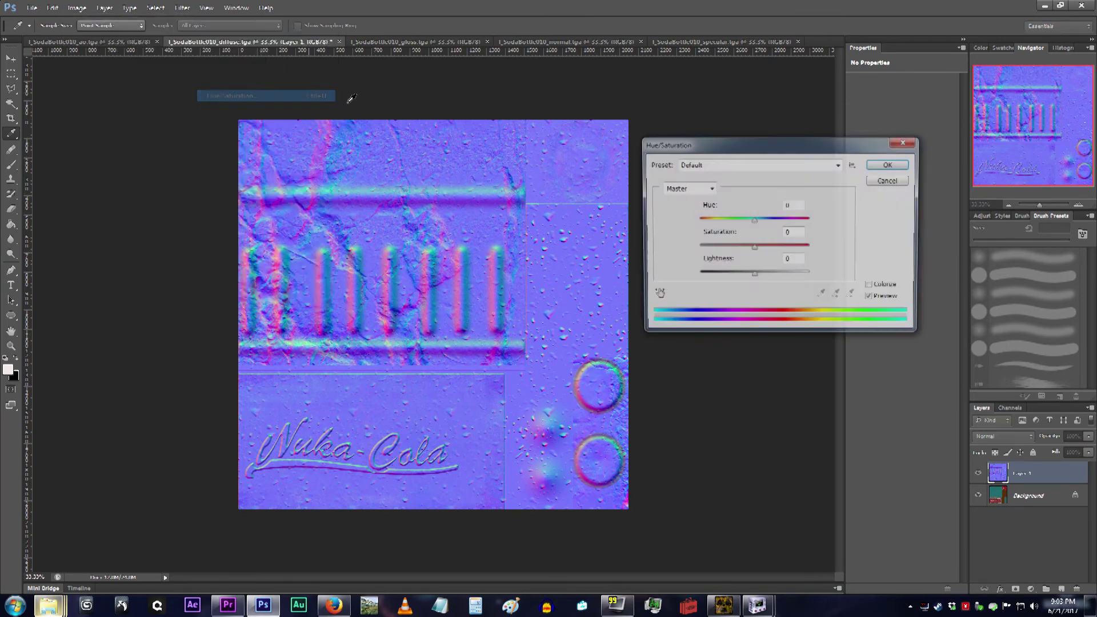
{"action": "left_click_drag", "start_coordinate": [757, 247], "coordinate": [632, 248]}
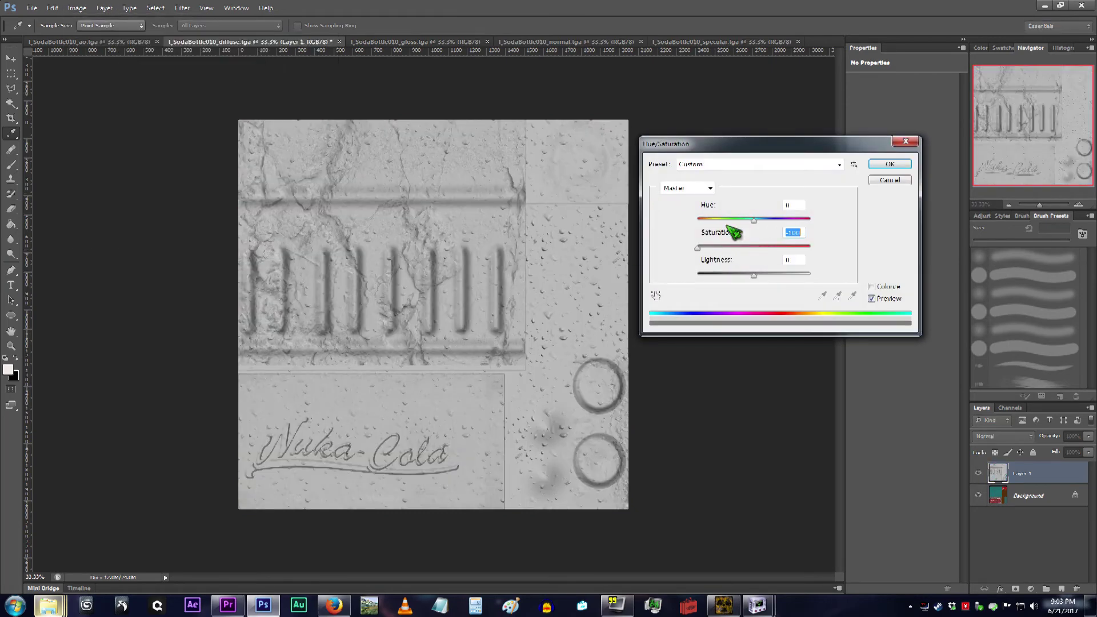
{"action": "left_click", "coordinate": [890, 164]}
Set the grayscale normal layer's blending mode to Overlay and toggle its visibility to compare the effect
{"action": "left_click", "coordinate": [1002, 436]}
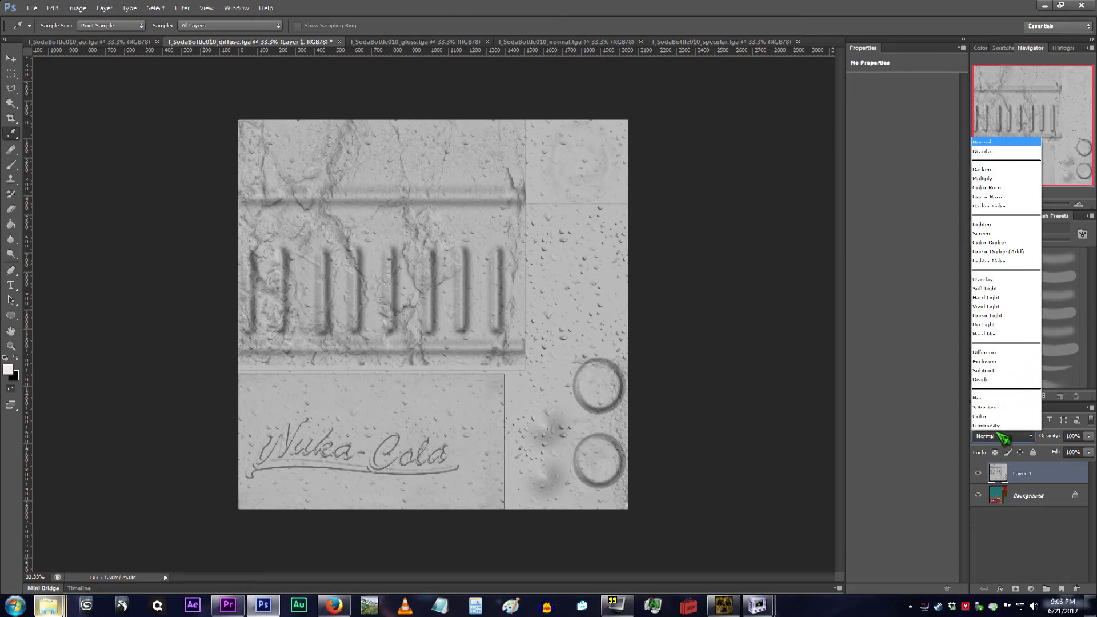
{"action": "left_click", "coordinate": [1002, 280]}
{"action": "left_click", "coordinate": [978, 474]}
{"action": "left_click", "coordinate": [978, 473]}
{"action": "left_click", "coordinate": [978, 473]}
{"action": "left_click", "coordinate": [978, 473]}
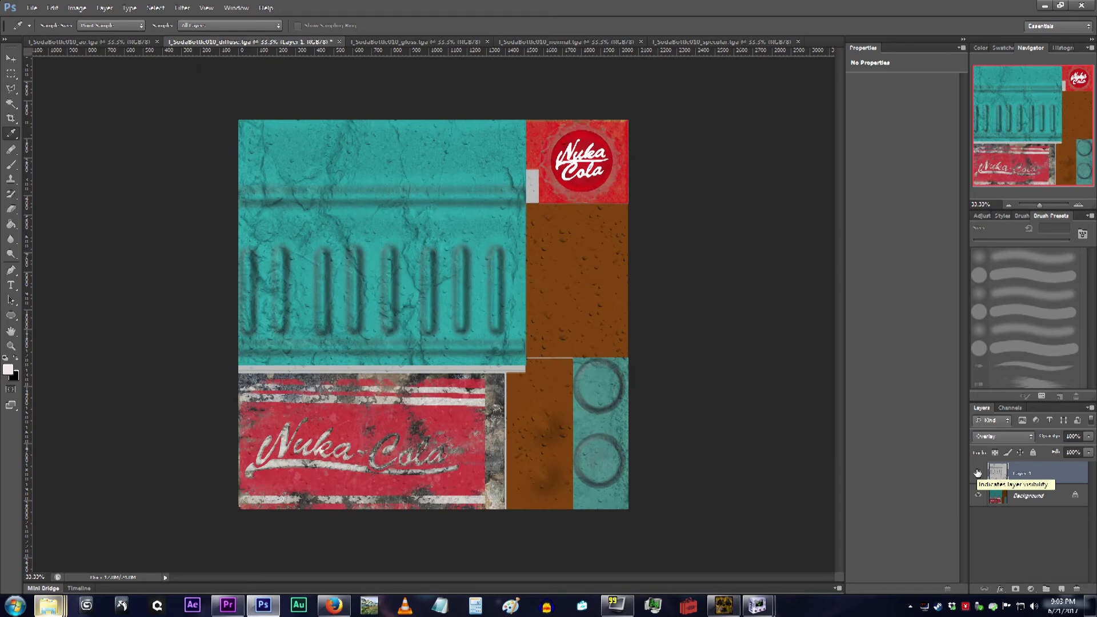
{"action": "left_click", "coordinate": [978, 474]}
{"action": "left_click", "coordinate": [978, 473]}
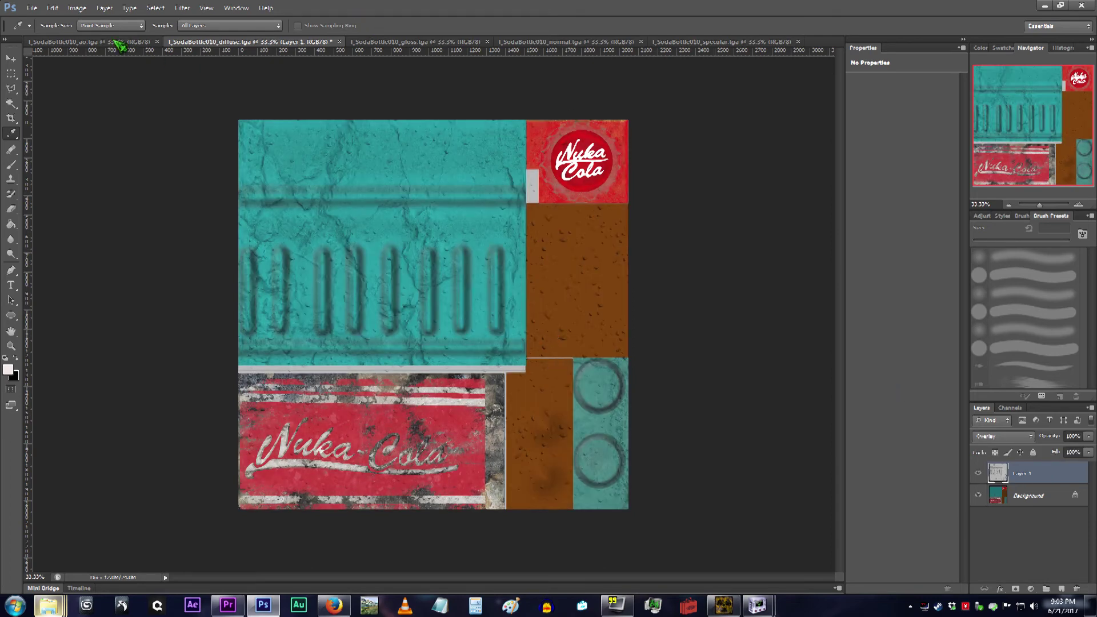
Copy the whole ambient occlusion map and paste it as the uppermost layer of the diffuse document
{"action": "left_click", "coordinate": [91, 43]}
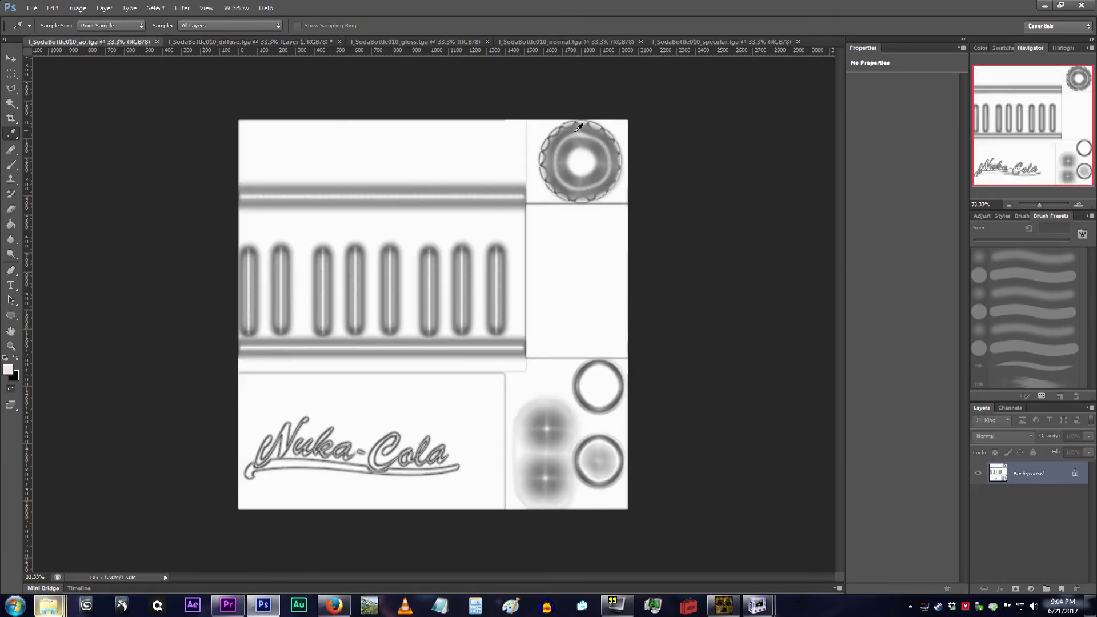
{"action": "key", "text": "ctrl+a"}
{"action": "left_click", "coordinate": [282, 42]}
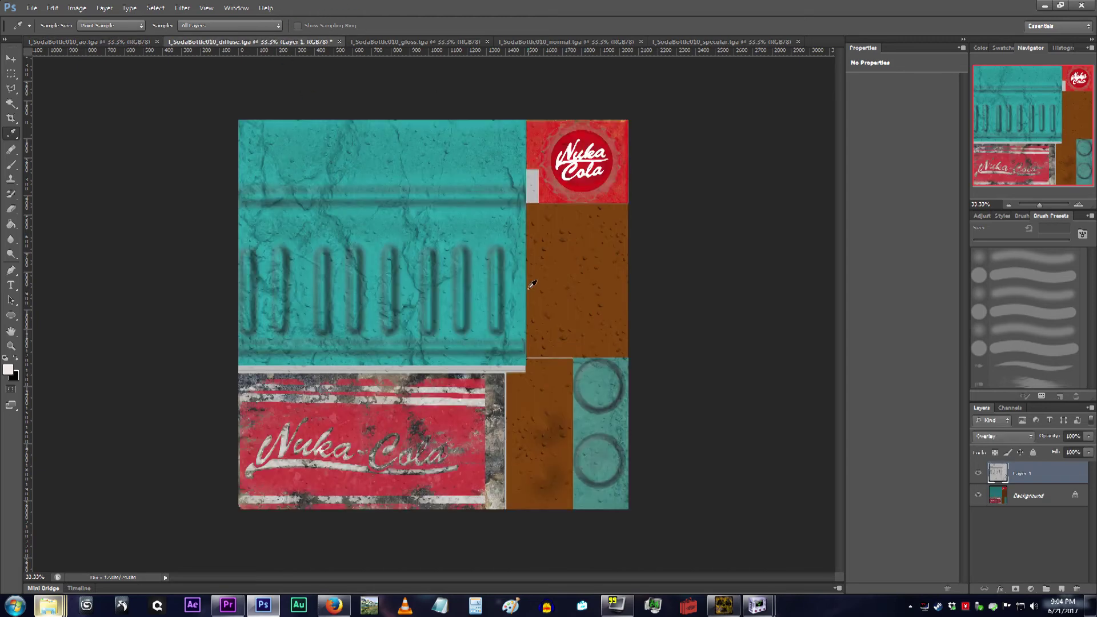
{"action": "key", "text": "ctrl+v"}
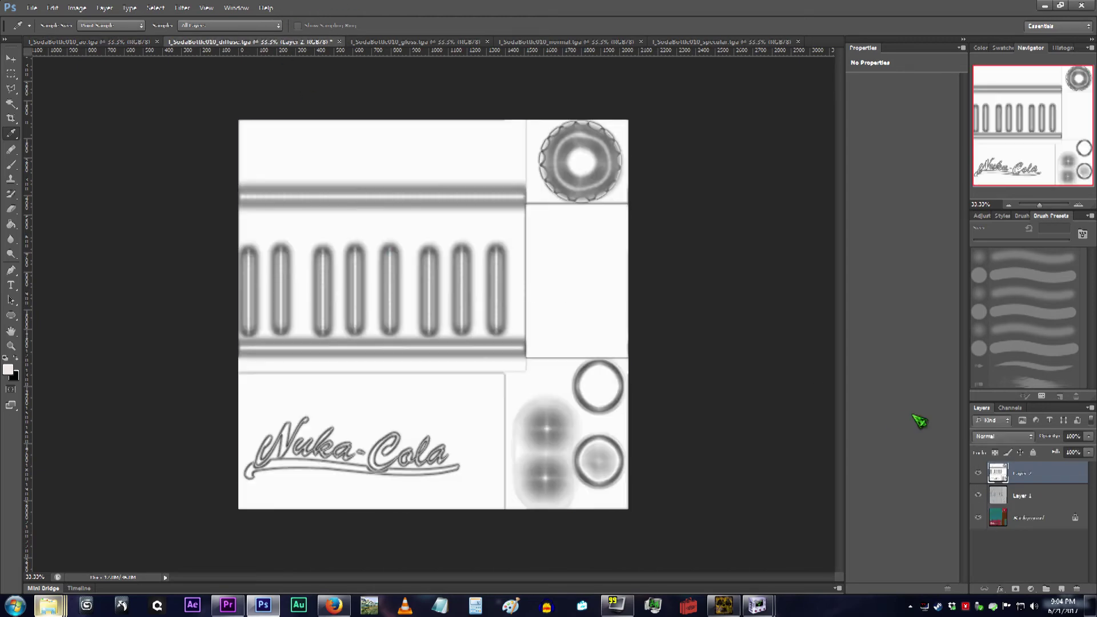
Try Screen, set the ambient occlusion layer's blending mode to Multiply, and toggle its visibility to compare the effect
{"action": "left_click", "coordinate": [989, 436]}
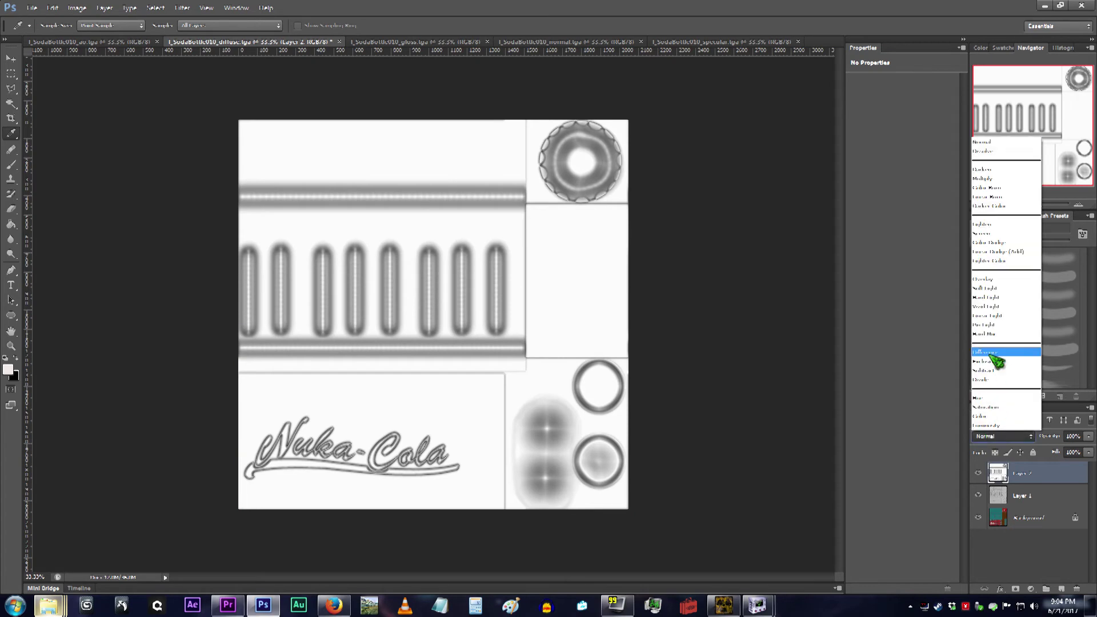
{"action": "left_click", "coordinate": [995, 239]}
{"action": "left_click", "coordinate": [1003, 437]}
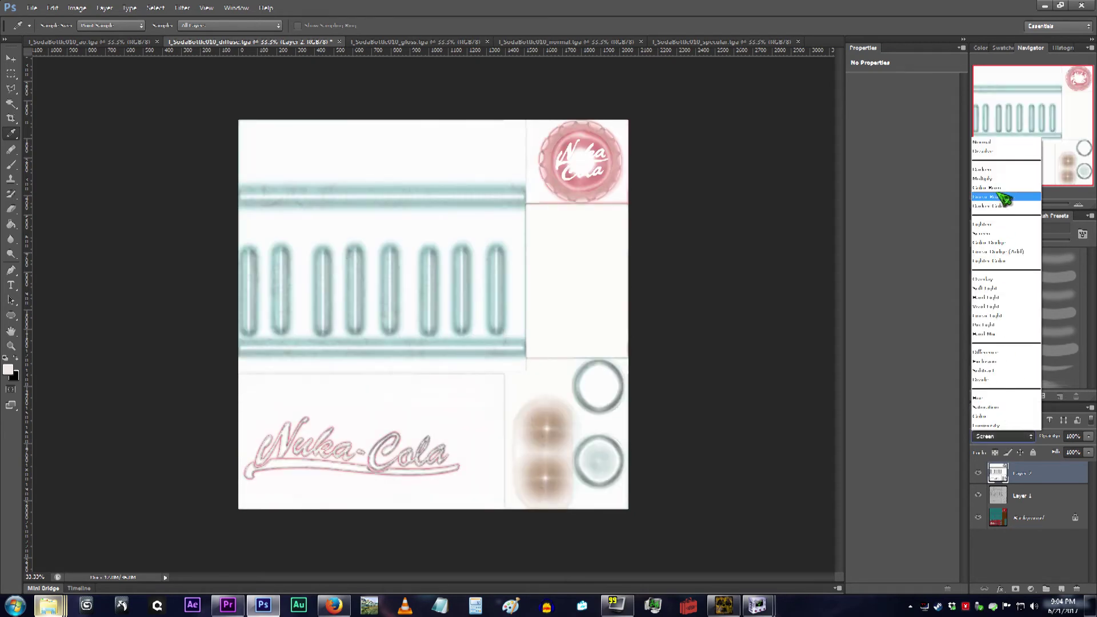
{"action": "left_click", "coordinate": [998, 179]}
{"action": "left_click", "coordinate": [980, 475]}
{"action": "left_click", "coordinate": [981, 476]}
{"action": "left_click", "coordinate": [980, 476]}
{"action": "left_click", "coordinate": [977, 475]}
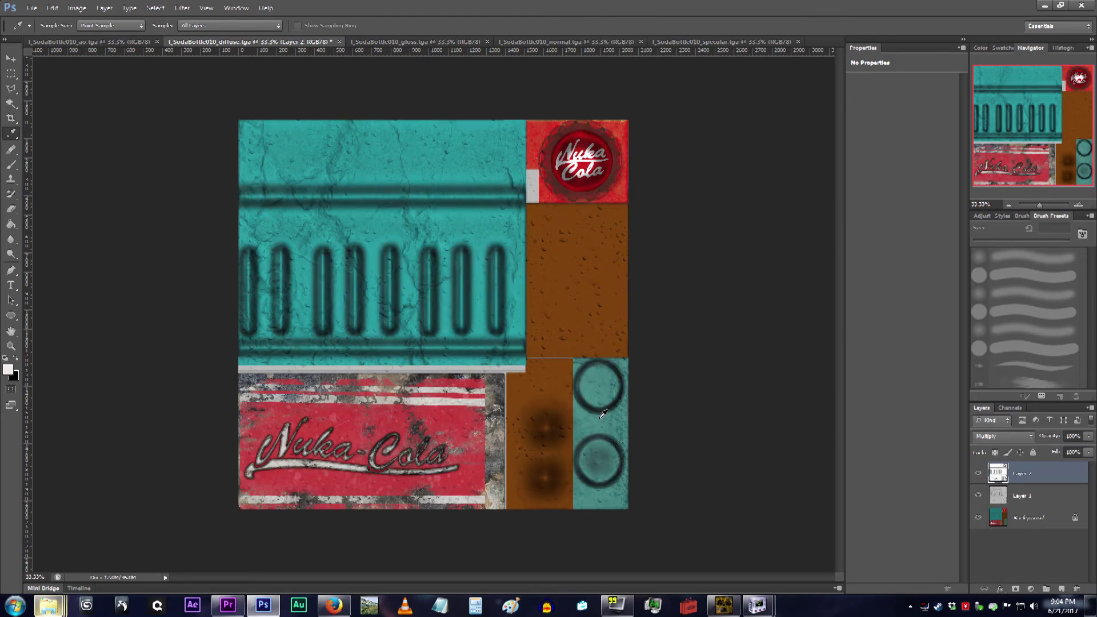
Soften the ambient occlusion layer over the bottle grooves and the Nuka-Cola label with a 500 px Eraser at 30% opacity
{"action": "left_click", "coordinate": [10, 209]}
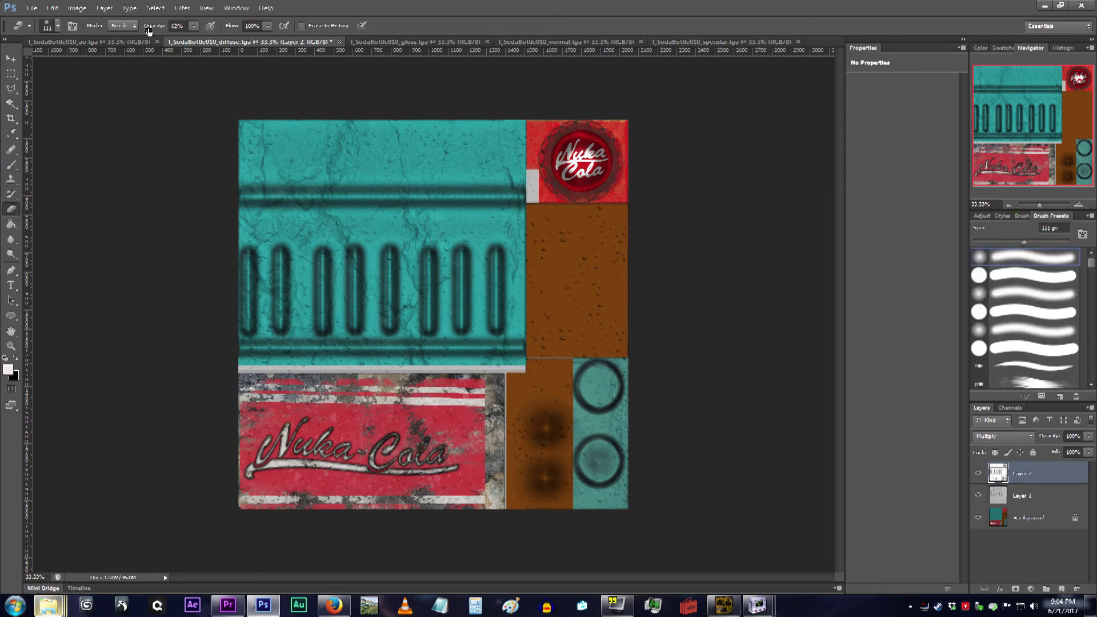
{"action": "left_click_drag", "start_coordinate": [148, 26], "coordinate": [135, 28]}
{"action": "key", "text": "bracketright"}
{"action": "key", "text": "bracketright"}
{"action": "mouse_move", "coordinate": [387, 303]}
{"action": "left_mouse_down"}
{"action": "mouse_move", "coordinate": [191, 304]}
{"action": "mouse_move", "coordinate": [268, 253]}
{"action": "mouse_move", "coordinate": [473, 264]}
{"action": "mouse_move", "coordinate": [502, 308]}
{"action": "mouse_move", "coordinate": [288, 303]}
{"action": "mouse_move", "coordinate": [213, 289]}
{"action": "mouse_move", "coordinate": [495, 262]}
{"action": "mouse_move", "coordinate": [208, 262]}
{"action": "mouse_move", "coordinate": [306, 290]}
{"action": "left_mouse_up"}
{"action": "key", "text": "ctrl+z"}
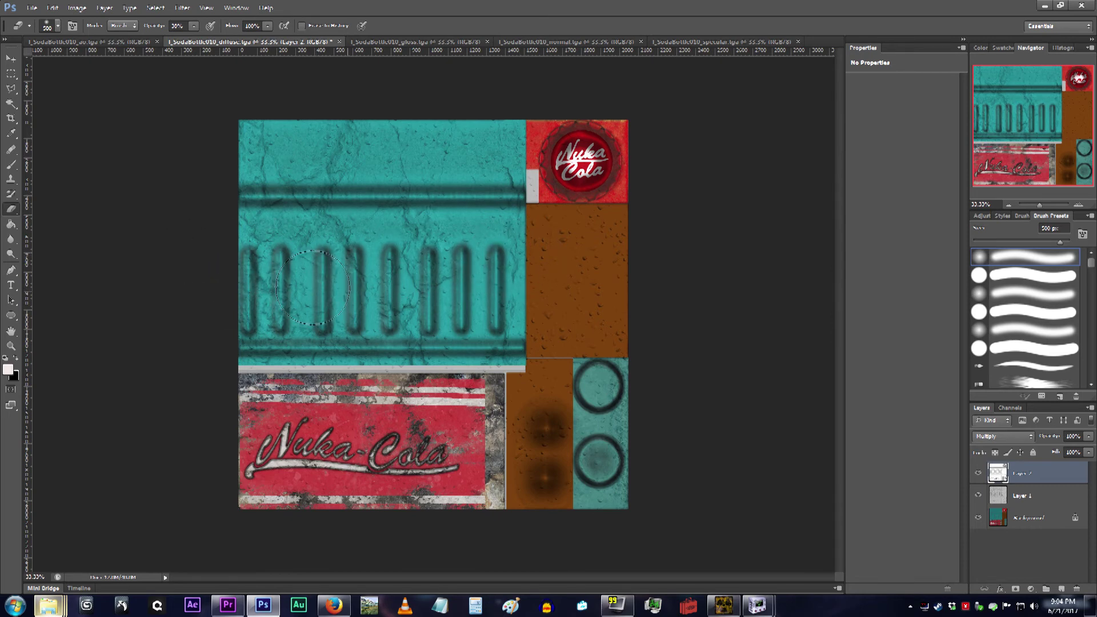
{"action": "mouse_move", "coordinate": [367, 381]}
{"action": "left_mouse_down"}
{"action": "mouse_move", "coordinate": [323, 443]}
{"action": "mouse_move", "coordinate": [244, 453]}
{"action": "mouse_move", "coordinate": [317, 440]}
{"action": "mouse_move", "coordinate": [427, 457]}
{"action": "mouse_move", "coordinate": [372, 442]}
{"action": "mouse_move", "coordinate": [385, 440]}
{"action": "left_mouse_up"}
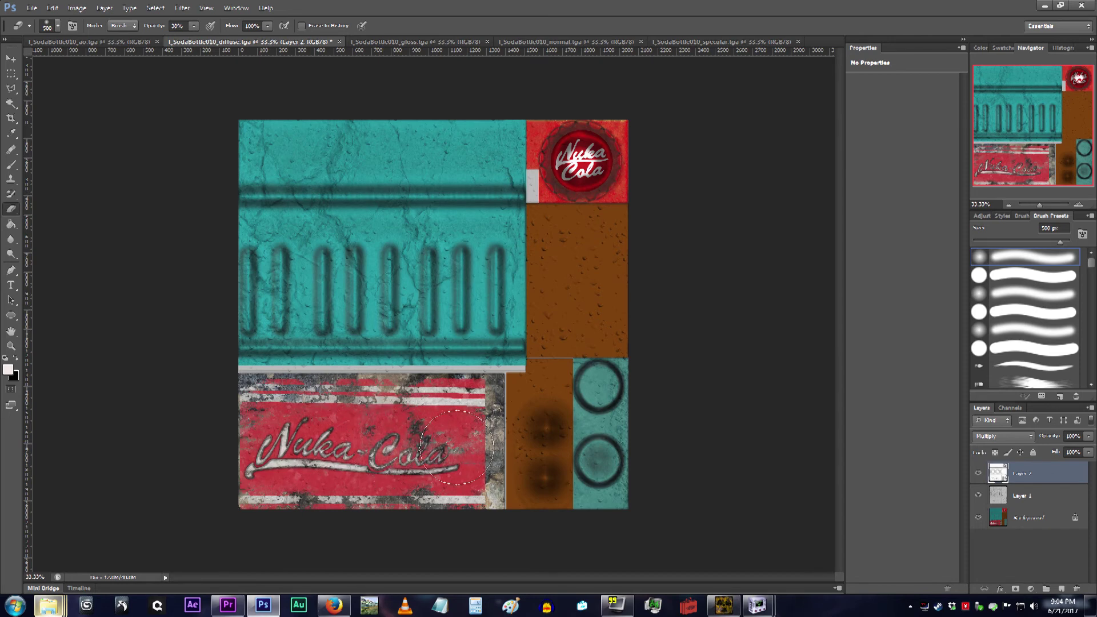
{"action": "left_click_drag", "start_coordinate": [438, 443], "coordinate": [304, 438]}
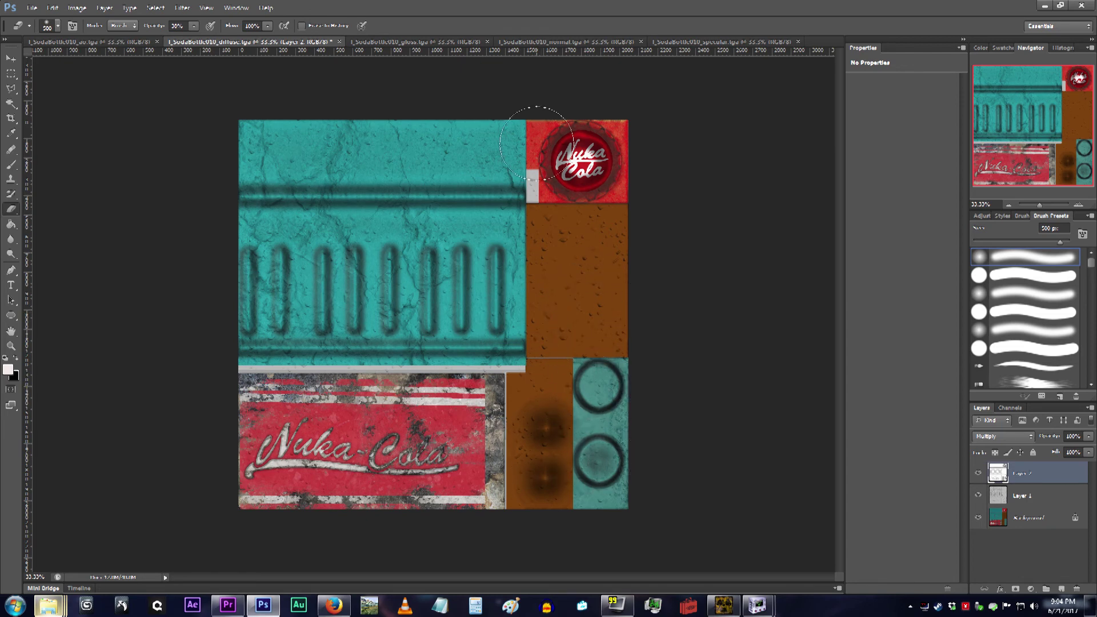
Select the Nuka-Cola label region of the gloss map, then darken it and raise its contrast with Brightness/Contrast
{"action": "left_click", "coordinate": [432, 43]}
{"action": "left_click", "coordinate": [699, 44]}
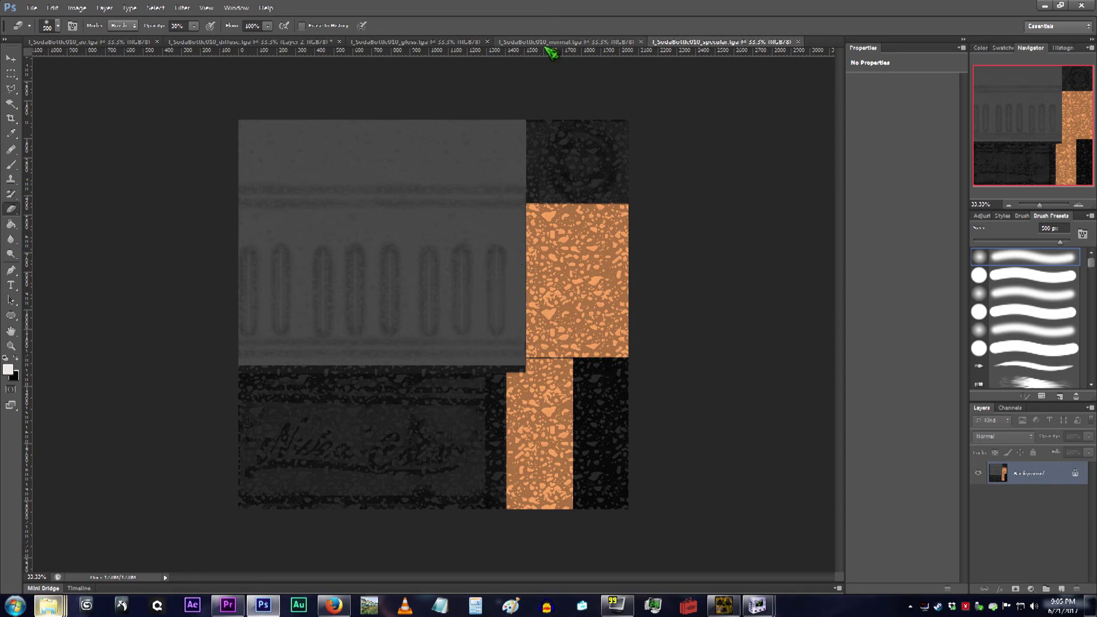
{"action": "left_click", "coordinate": [446, 43]}
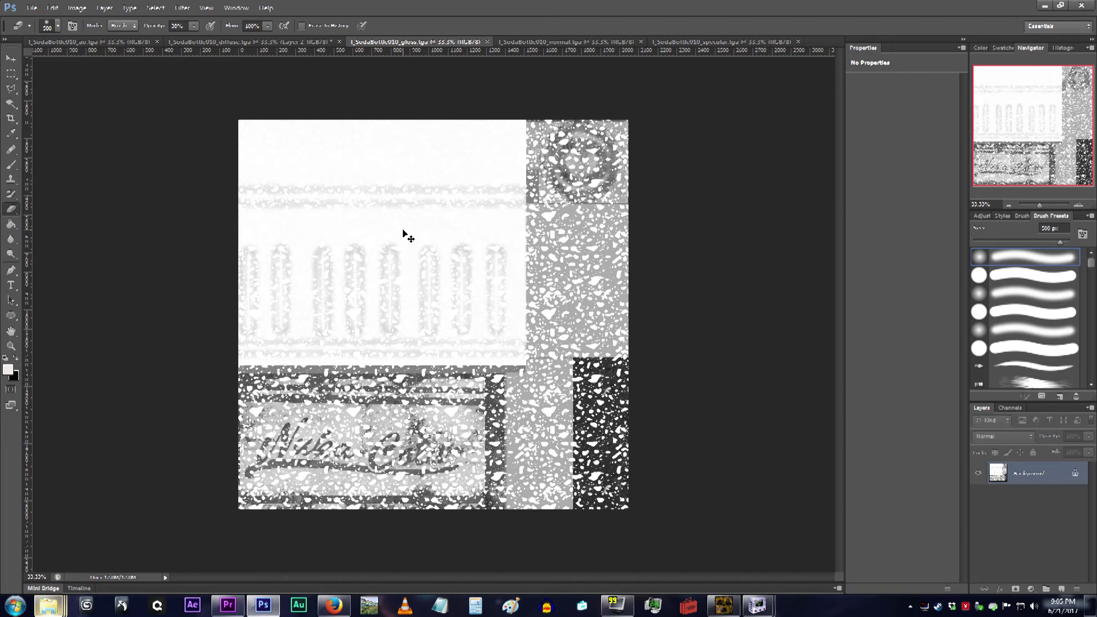
{"action": "left_click", "coordinate": [12, 74]}
{"action": "left_click_drag", "start_coordinate": [234, 372], "coordinate": [504, 553]}
{"action": "left_click", "coordinate": [76, 8]}
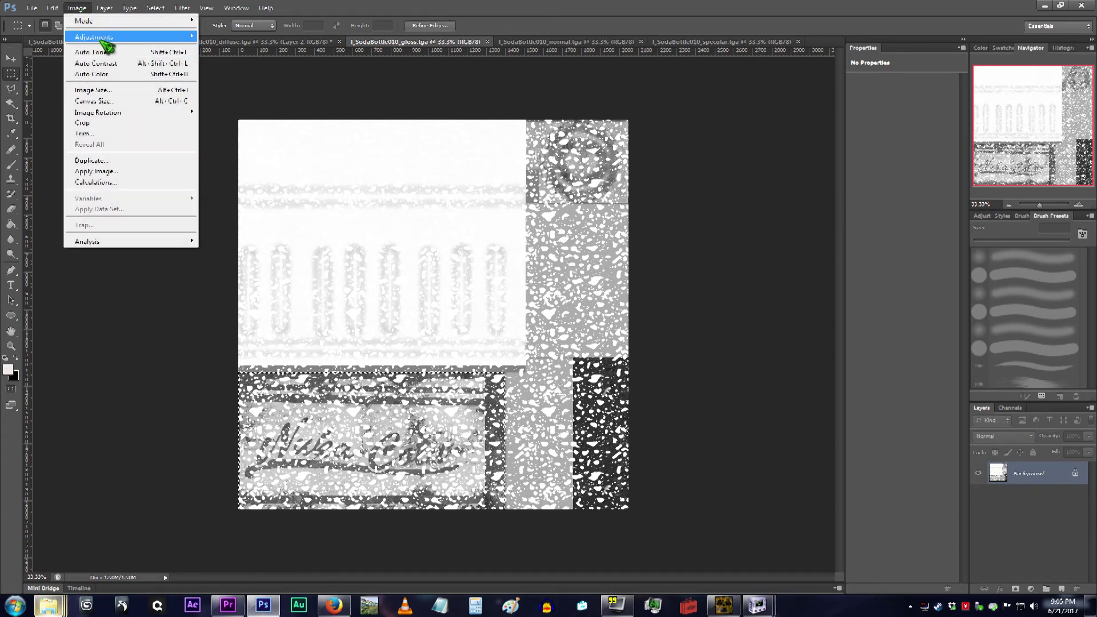
{"action": "mouse_move", "coordinate": [104, 39]}
{"action": "left_click", "coordinate": [252, 41]}
{"action": "left_click_drag", "start_coordinate": [517, 227], "coordinate": [487, 202]}
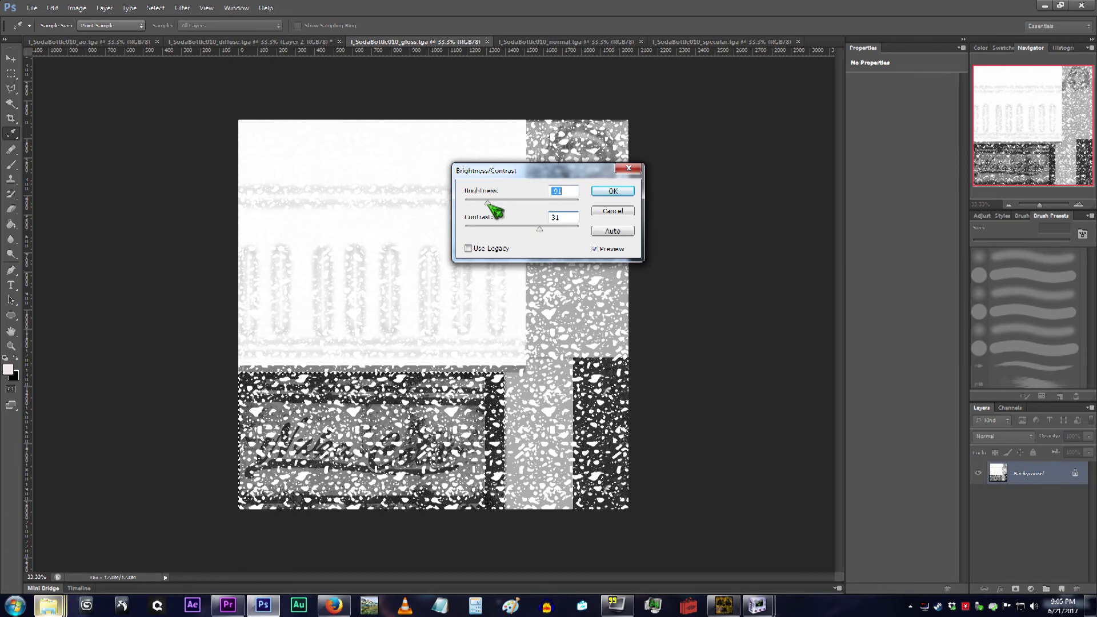
{"action": "mouse_move", "coordinate": [540, 229]}
{"action": "left_mouse_down"}
{"action": "mouse_move", "coordinate": [568, 231]}
{"action": "mouse_move", "coordinate": [559, 228]}
{"action": "left_mouse_up"}
{"action": "left_click", "coordinate": [599, 190]}
{"action": "key", "text": "m"}
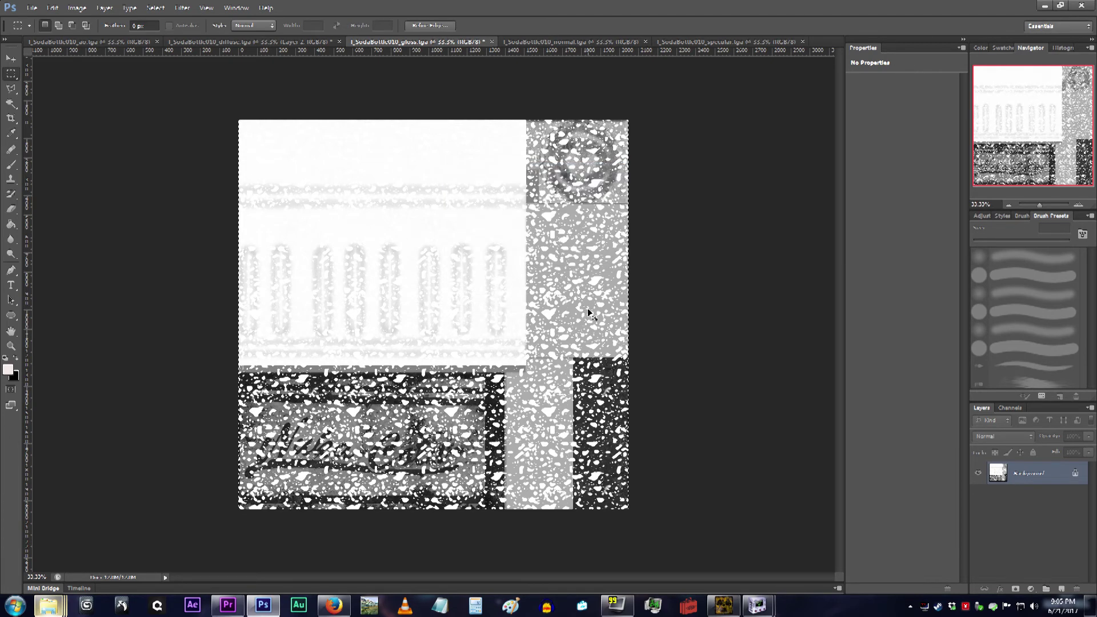
Paste the copied gloss map as a new layer above the background of the specular map document
{"action": "left_click", "coordinate": [690, 46]}
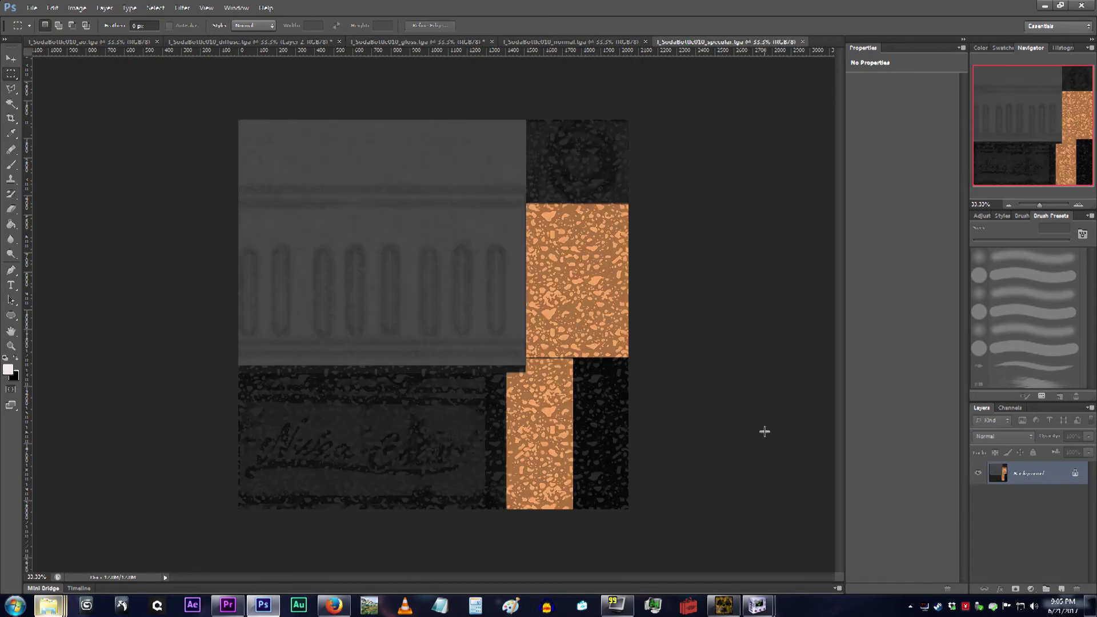
{"action": "left_click", "coordinate": [1062, 590]}
{"action": "key", "text": "ctrl+v"}
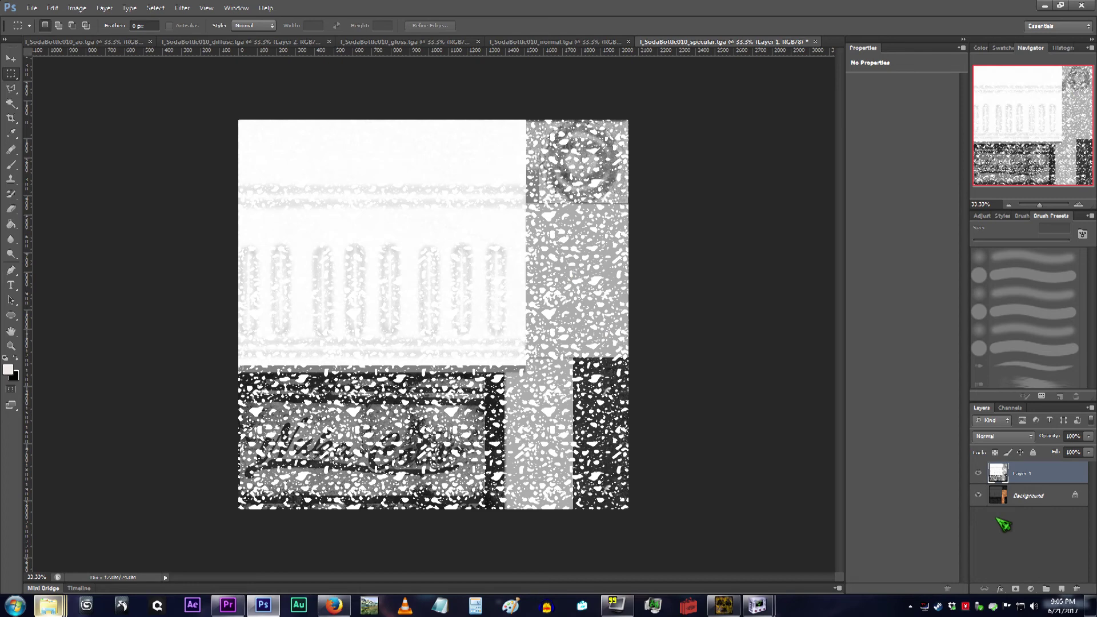
Try blending modes such as Soft Light, Exclusion, Luminosity and Darker Color on the pasted gloss layer, return it to Normal, and toggle its visibility to compare
{"action": "left_click", "coordinate": [998, 436]}
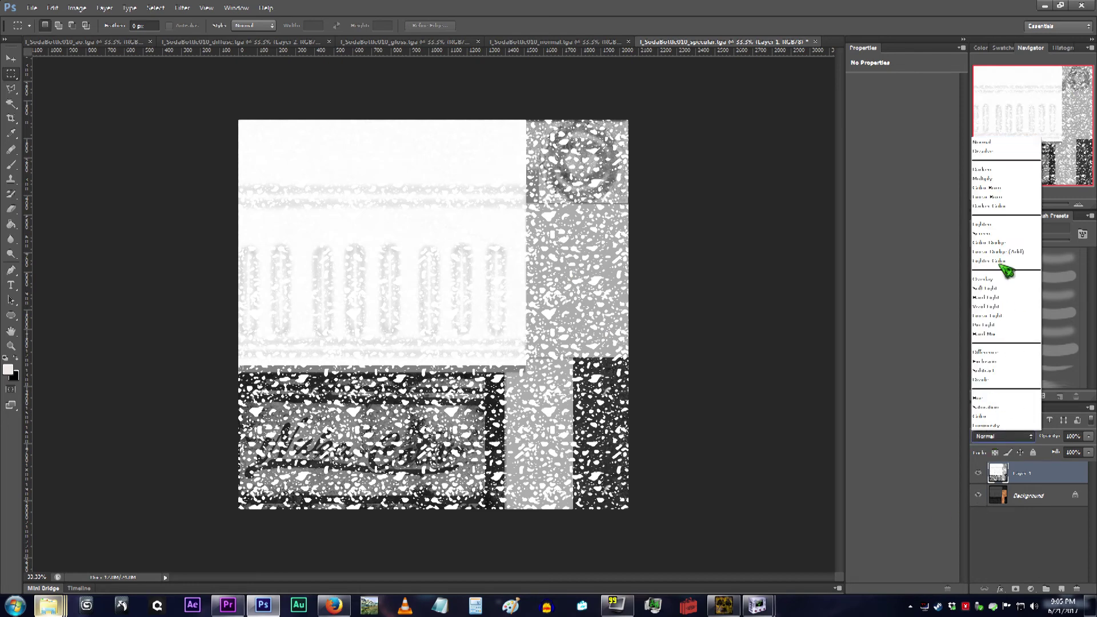
{"action": "left_click", "coordinate": [1004, 186]}
{"action": "scroll", "coordinate": [993, 445], "scroll_direction": "down", "scroll_amount": 7}
{"action": "scroll", "coordinate": [993, 446], "scroll_direction": "down", "scroll_amount": 8}
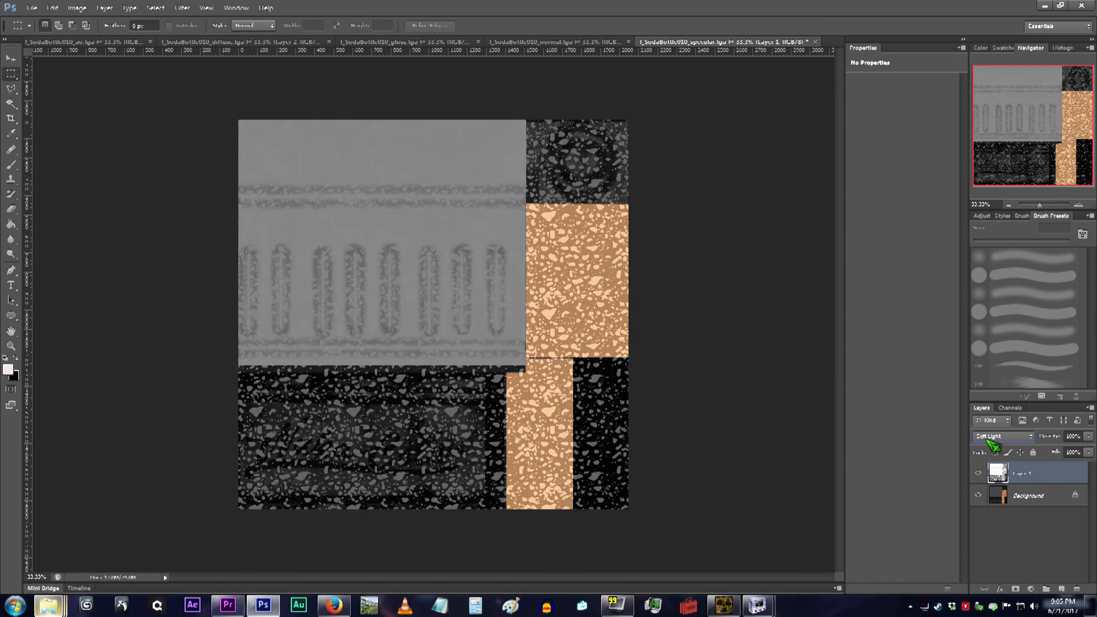
{"action": "scroll", "coordinate": [993, 446], "scroll_direction": "down", "scroll_amount": 5}
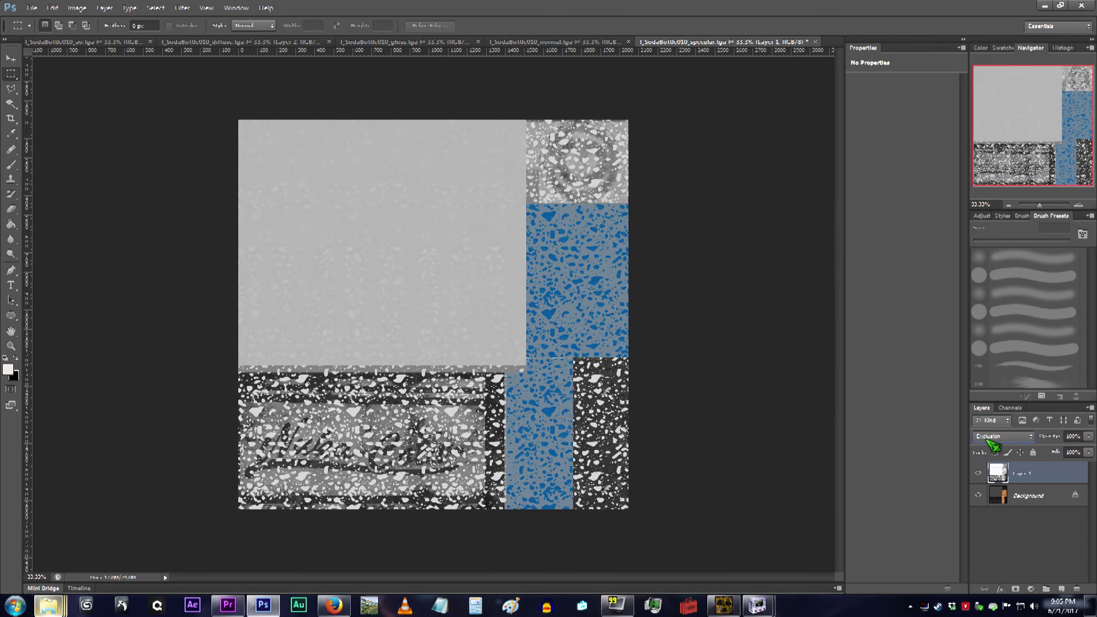
{"action": "scroll", "coordinate": [993, 446], "scroll_direction": "down", "scroll_amount": 2}
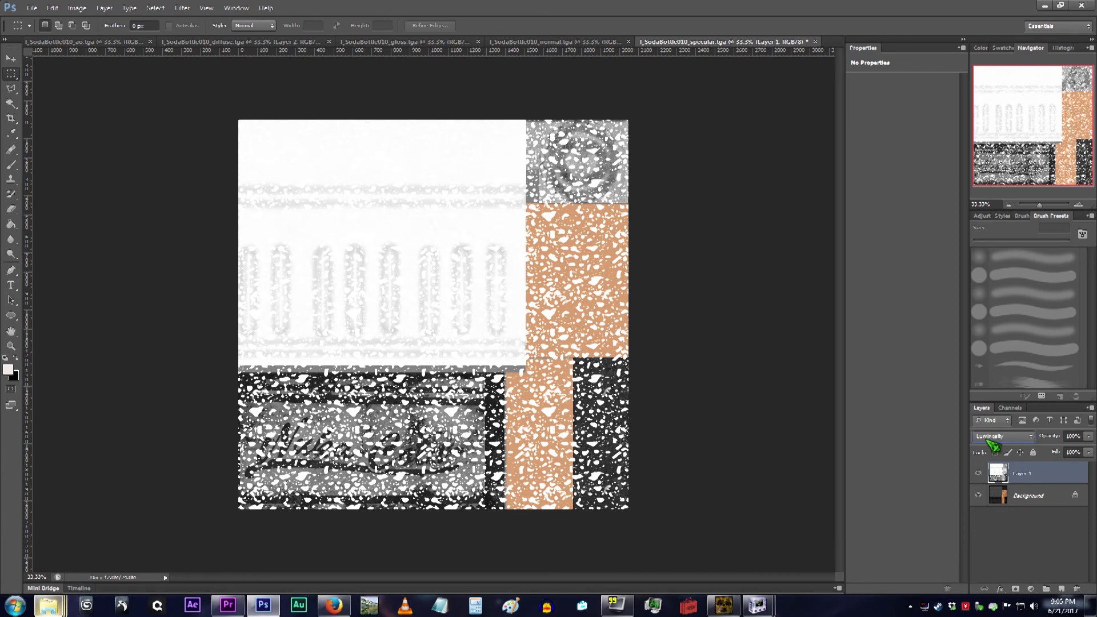
{"action": "scroll", "coordinate": [994, 447], "scroll_direction": "up", "scroll_amount": 9}
{"action": "scroll", "coordinate": [993, 446], "scroll_direction": "up", "scroll_amount": 4}
{"action": "scroll", "coordinate": [993, 447], "scroll_direction": "up", "scroll_amount": 3}
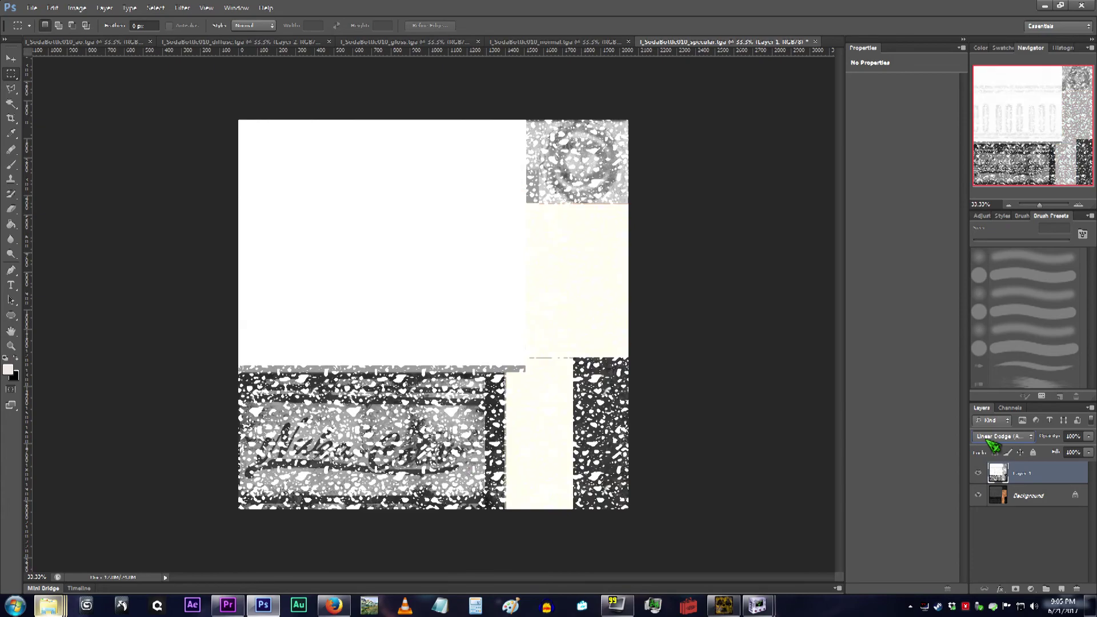
{"action": "scroll", "coordinate": [993, 447], "scroll_direction": "up", "scroll_amount": 4}
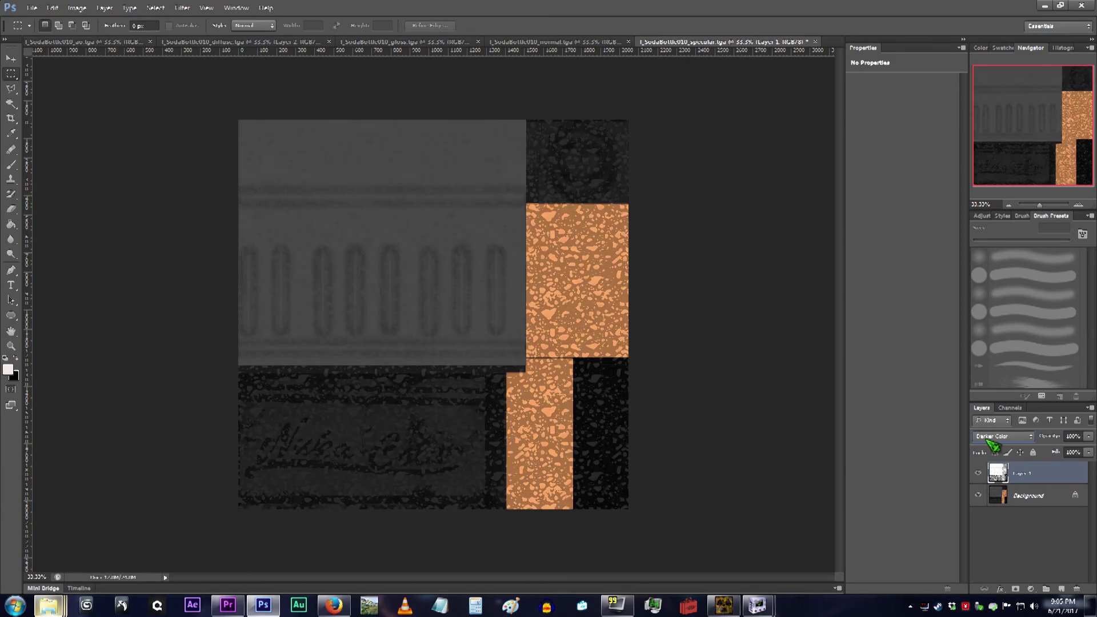
{"action": "scroll", "coordinate": [993, 446], "scroll_direction": "up", "scroll_amount": 3}
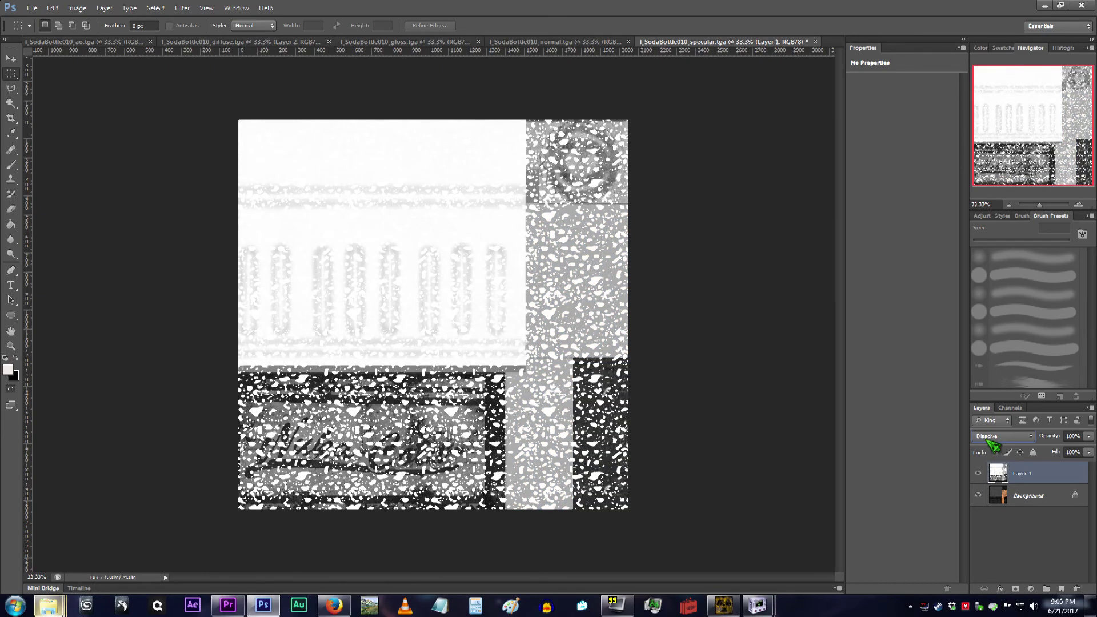
{"action": "scroll", "coordinate": [994, 447], "scroll_direction": "up", "scroll_amount": 1}
{"action": "left_click", "coordinate": [978, 473]}
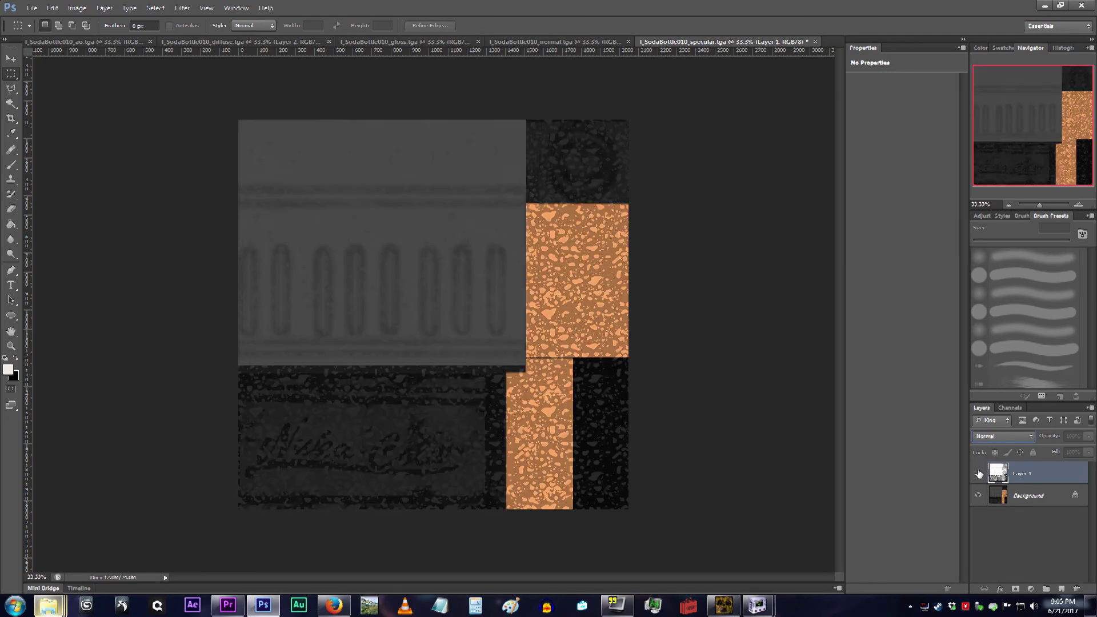
{"action": "left_click", "coordinate": [979, 473]}
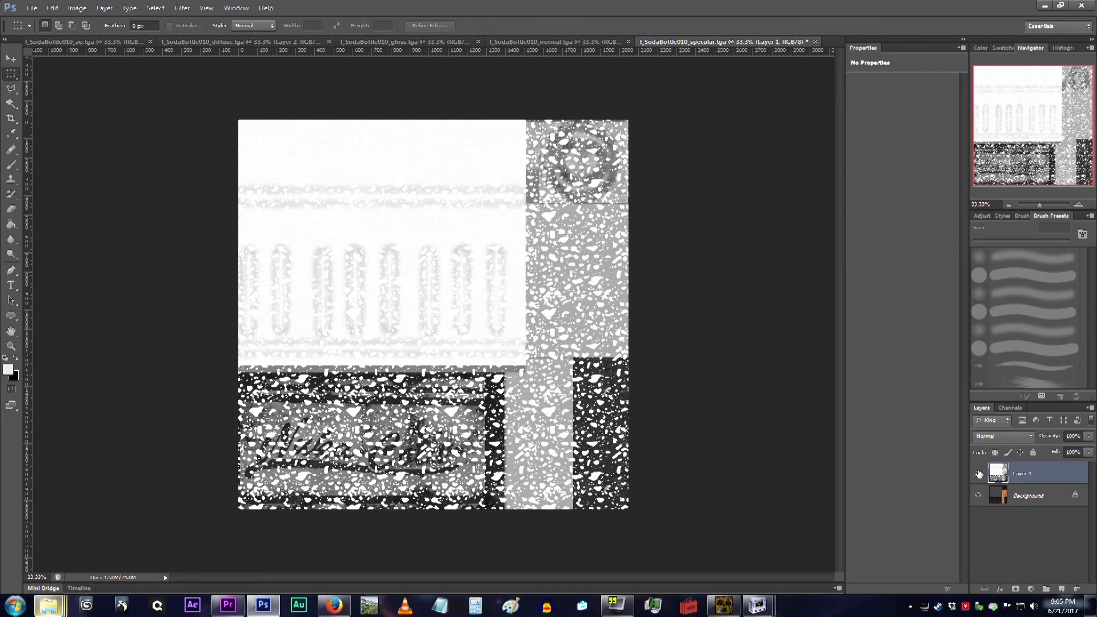
Convert the specular background into a regular layer and move it above the gloss layer
{"action": "double_click", "coordinate": [1029, 496]}
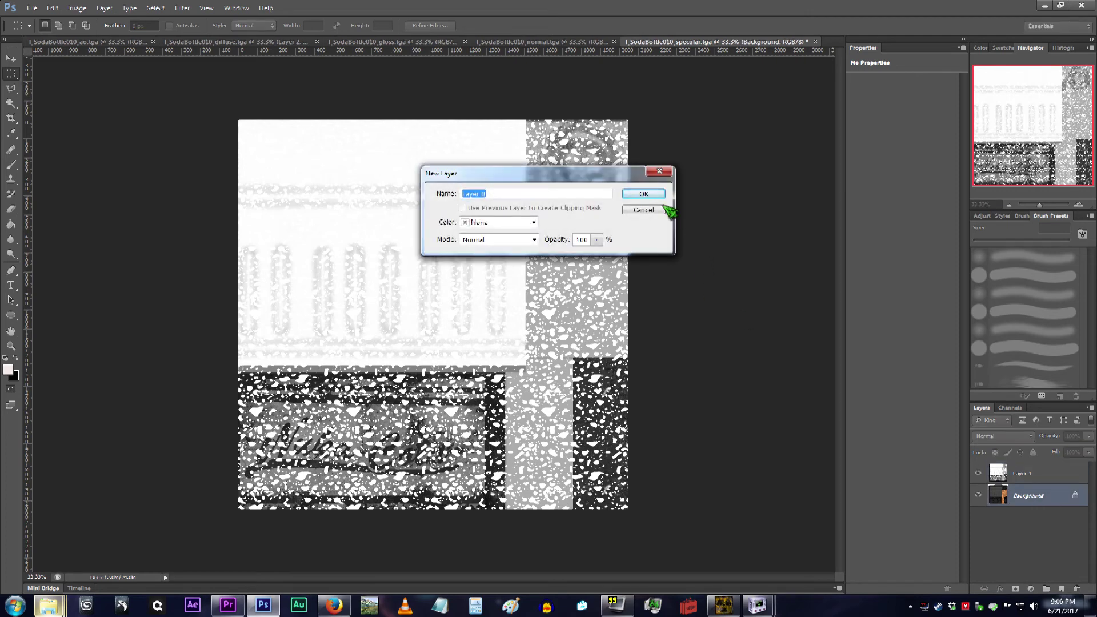
{"action": "left_click", "coordinate": [646, 193]}
{"action": "left_click_drag", "start_coordinate": [1039, 497], "coordinate": [1037, 466]}
Try the Linear Burn, Lighter Color and Soft Light blending modes on the specular layer over the gloss
{"action": "left_click", "coordinate": [1004, 436]}
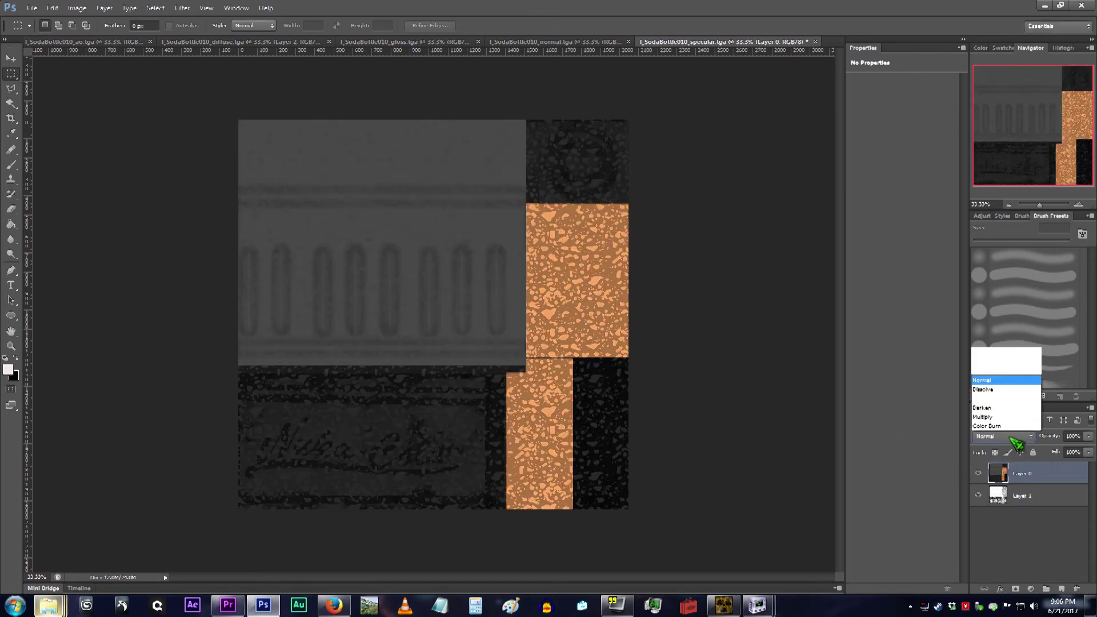
{"action": "left_click", "coordinate": [983, 178]}
{"action": "scroll", "coordinate": [995, 437], "scroll_direction": "down", "scroll_amount": 6}
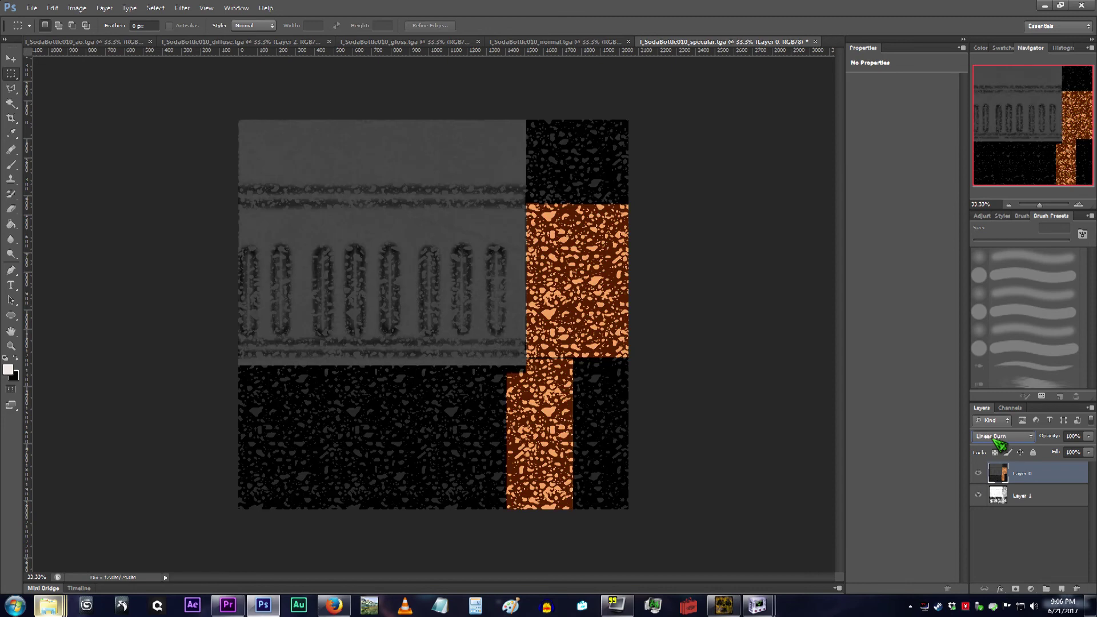
{"action": "scroll", "coordinate": [999, 444], "scroll_direction": "down", "scroll_amount": 5}
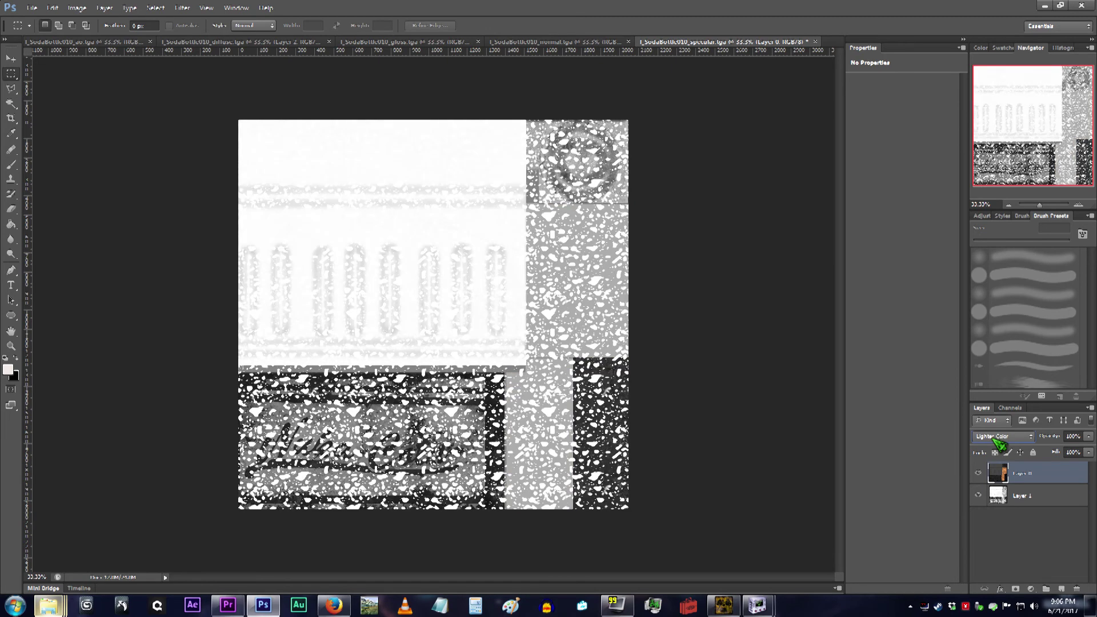
{"action": "scroll", "coordinate": [999, 445], "scroll_direction": "up", "scroll_amount": 1}
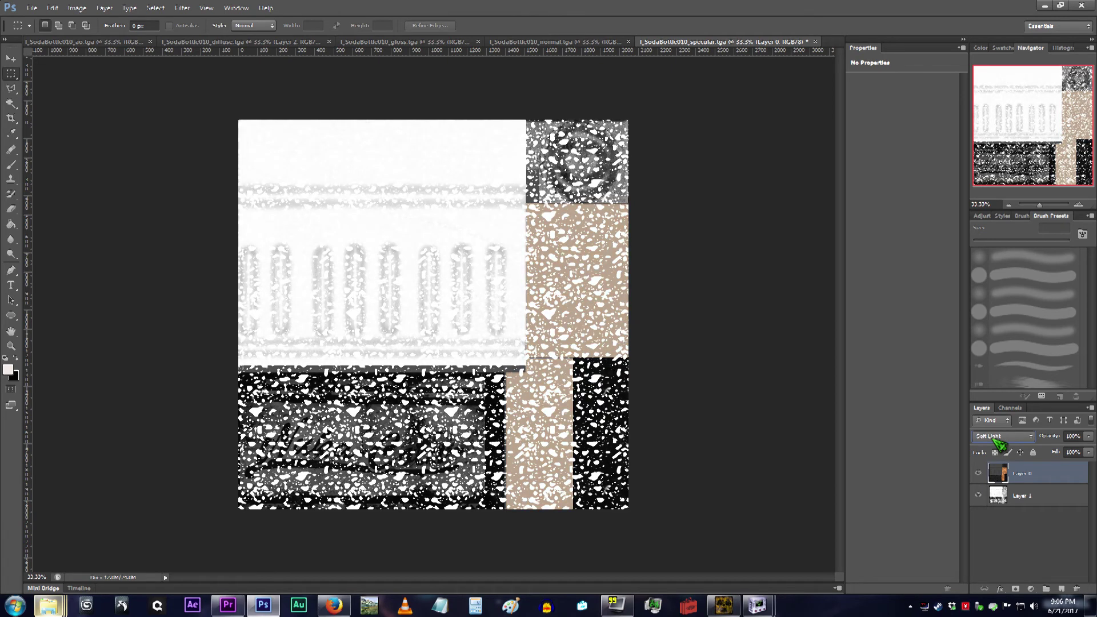
{"action": "mouse_move", "coordinate": [1089, 438]}
{"action": "left_mouse_down"}
{"action": "mouse_move", "coordinate": [1017, 450]}
{"action": "mouse_move", "coordinate": [1096, 453]}
{"action": "left_mouse_up"}
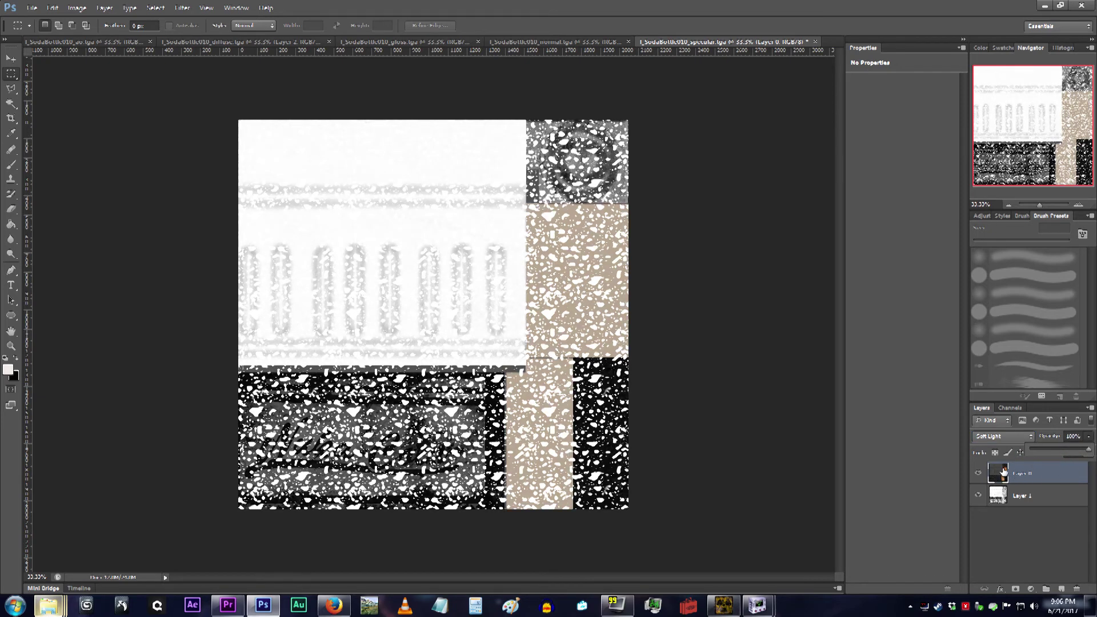
Set the specular layer's blending mode to Linear Light and reduce its opacity so the gloss beneath blends in
{"action": "left_click", "coordinate": [1003, 436]}
{"action": "left_click", "coordinate": [1006, 438]}
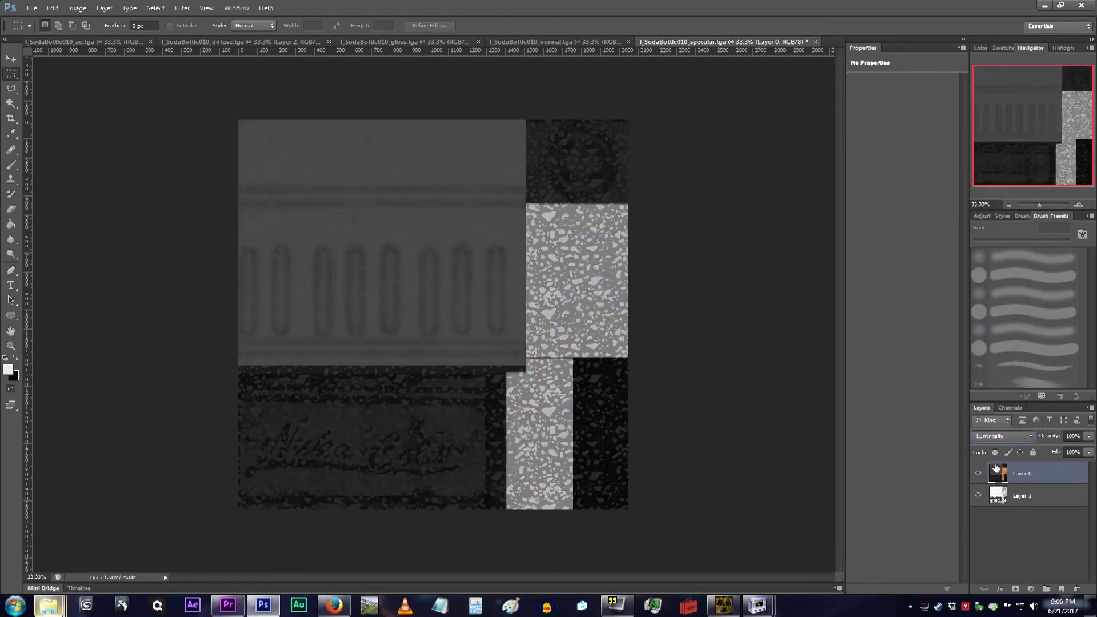
{"action": "scroll", "coordinate": [1008, 438], "scroll_direction": "up", "scroll_amount": 1}
{"action": "scroll", "coordinate": [1010, 440], "scroll_direction": "up", "scroll_amount": 6}
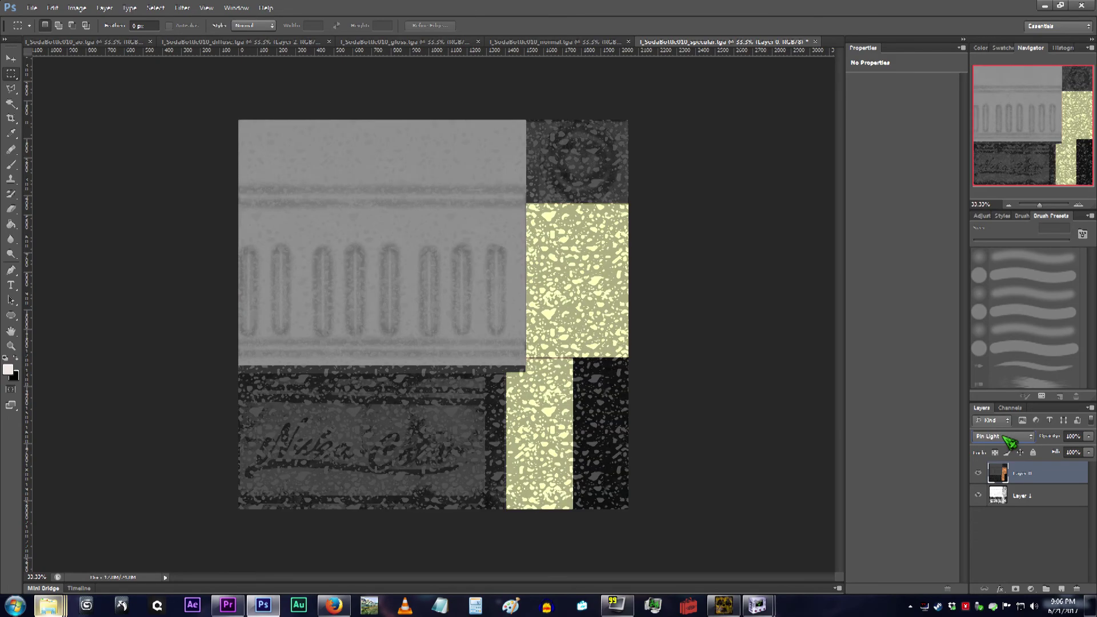
{"action": "scroll", "coordinate": [1010, 441], "scroll_direction": "up", "scroll_amount": 1}
{"action": "scroll", "coordinate": [1009, 440], "scroll_direction": "up", "scroll_amount": 1}
{"action": "scroll", "coordinate": [1008, 440], "scroll_direction": "down", "scroll_amount": 1}
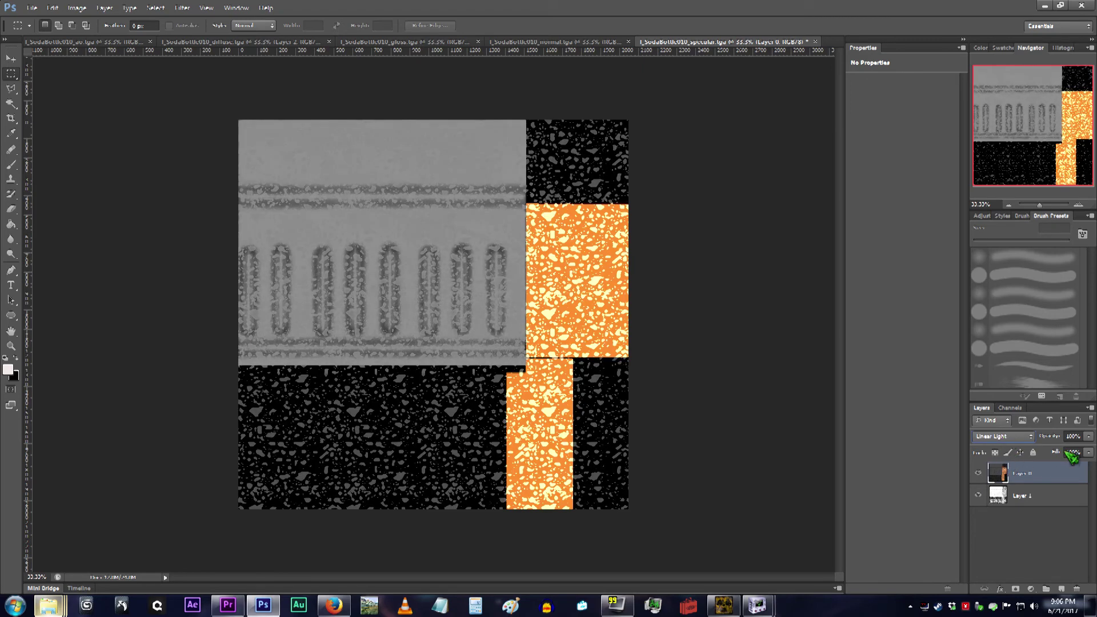
{"action": "left_click_drag", "start_coordinate": [1089, 437], "coordinate": [1066, 452]}
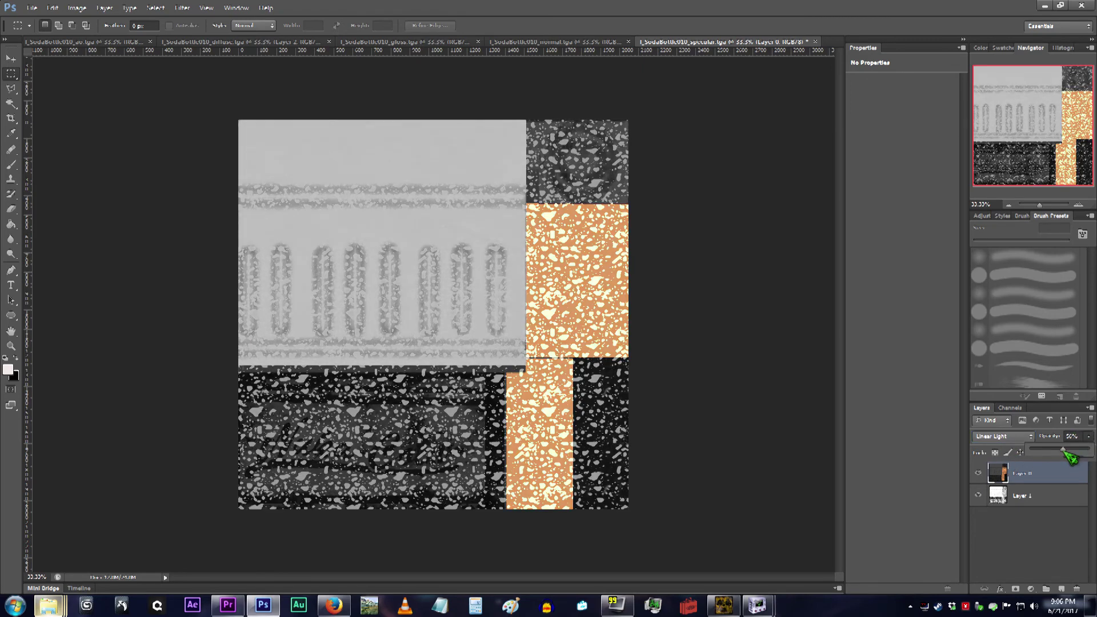
{"action": "left_click_drag", "start_coordinate": [1072, 452], "coordinate": [1078, 452]}
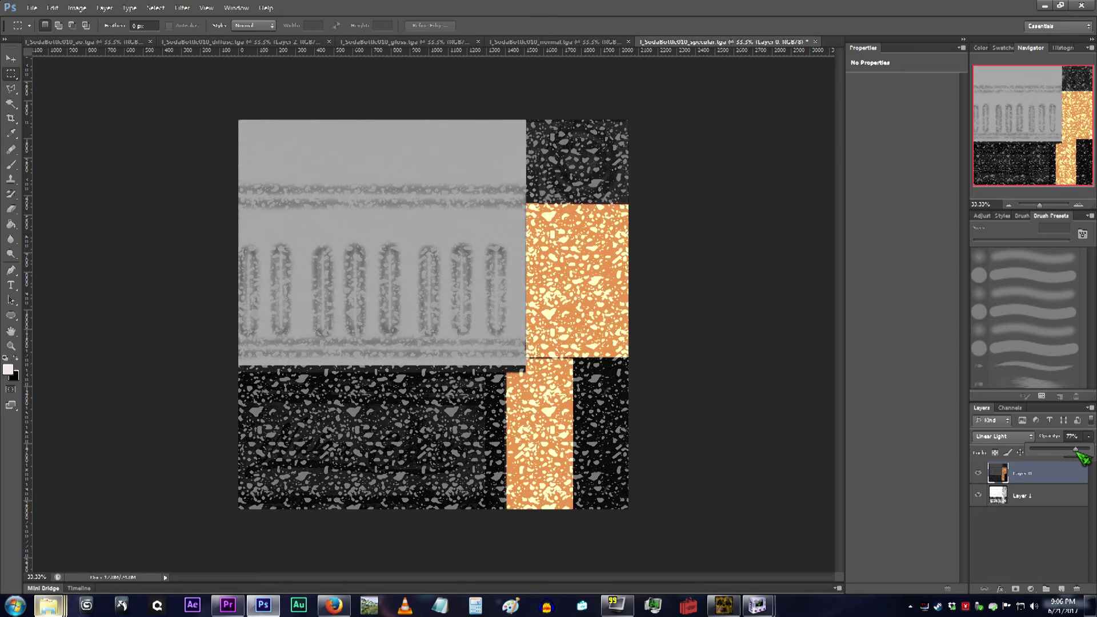
Duplicate the gloss layer above the specular layer and delete everything in the copy except the ribbed bottle region
{"action": "left_click_drag", "start_coordinate": [1023, 496], "coordinate": [1019, 465]}
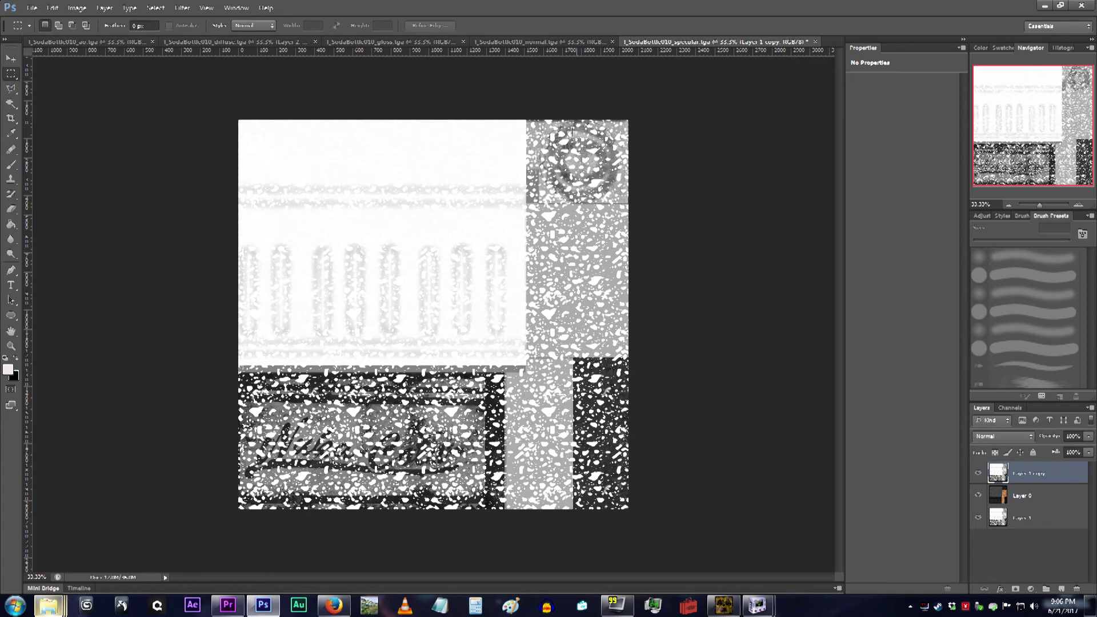
{"action": "left_click_drag", "start_coordinate": [658, 395], "coordinate": [661, 512]}
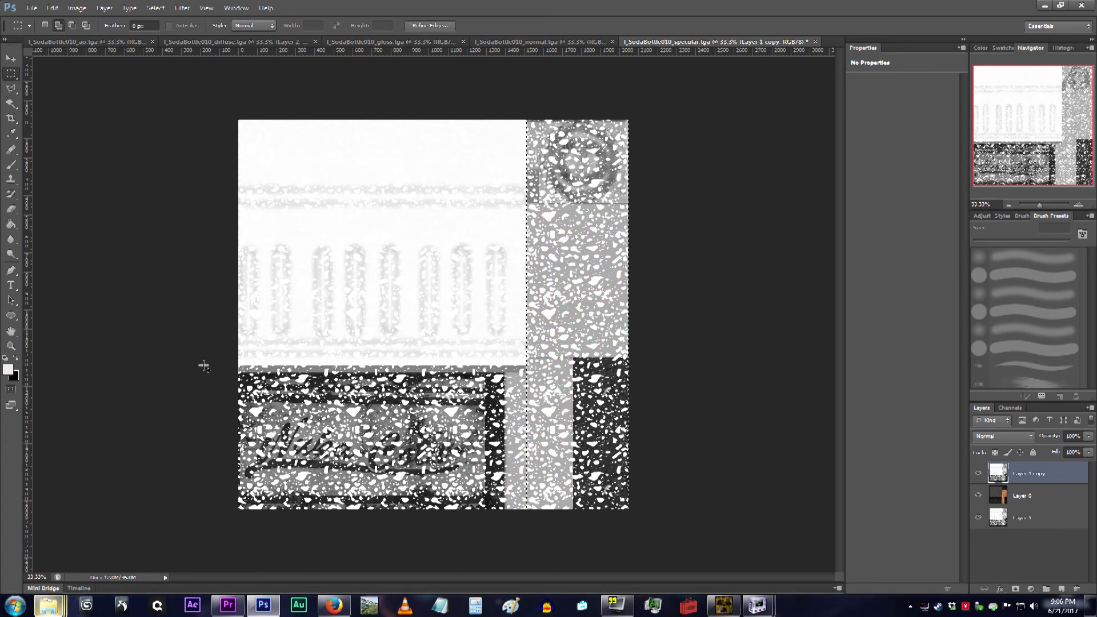
{"action": "key", "text": "Delete"}
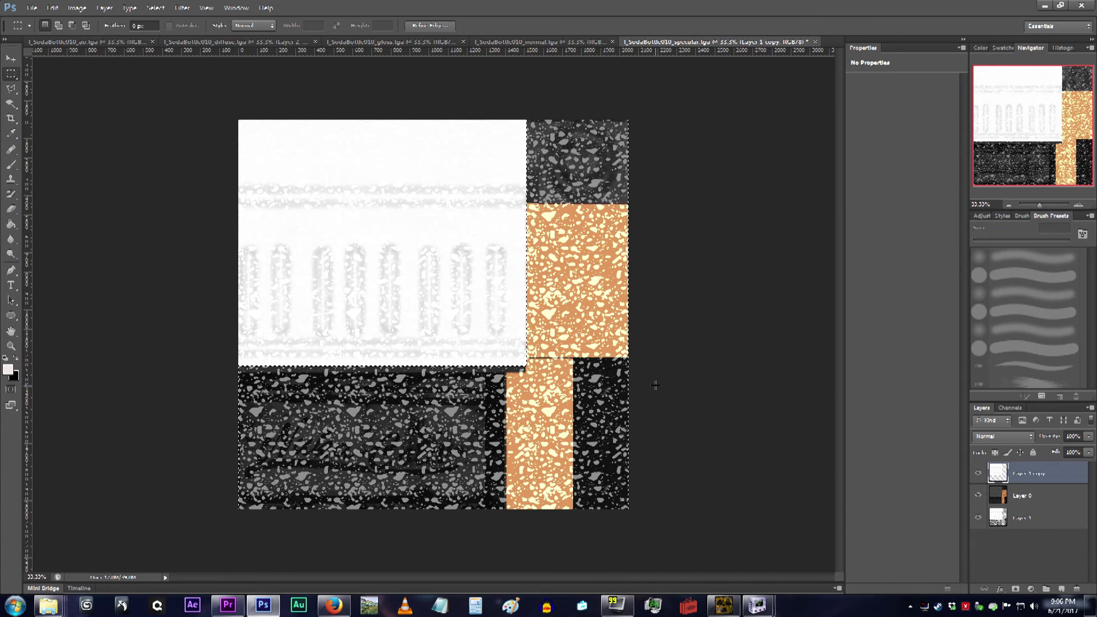
{"action": "key", "text": "ctrl+d"}
Merge all three specular document layers into one and copy the whole merged image
{"action": "left_click", "coordinate": [1002, 516], "text": "shift"}
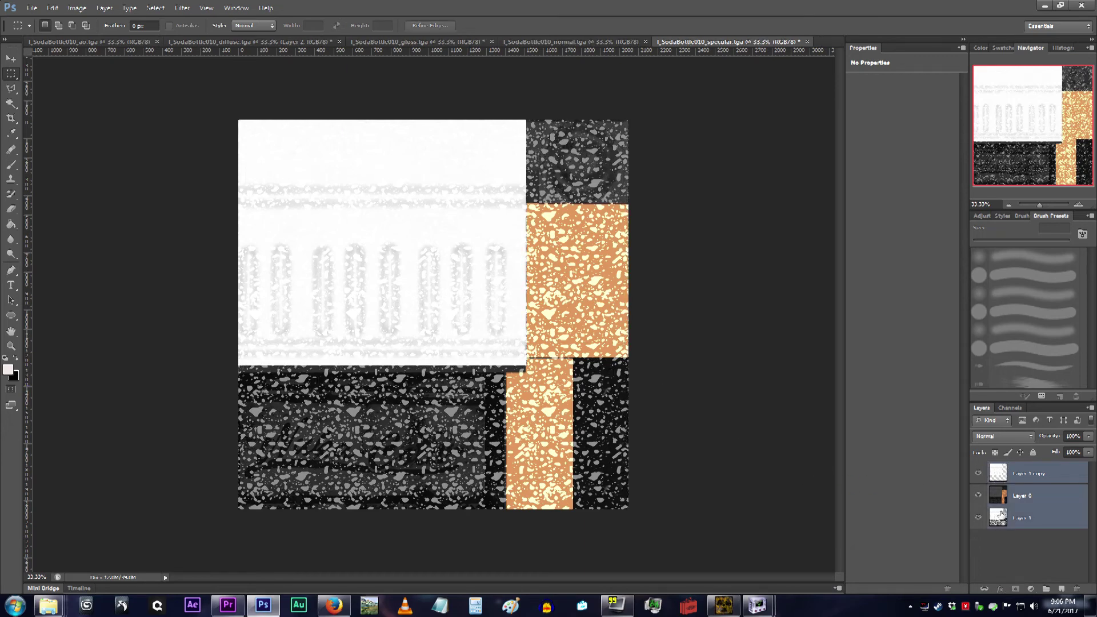
{"action": "key", "text": "ctrl+e"}
{"action": "key", "text": "ctrl+a"}
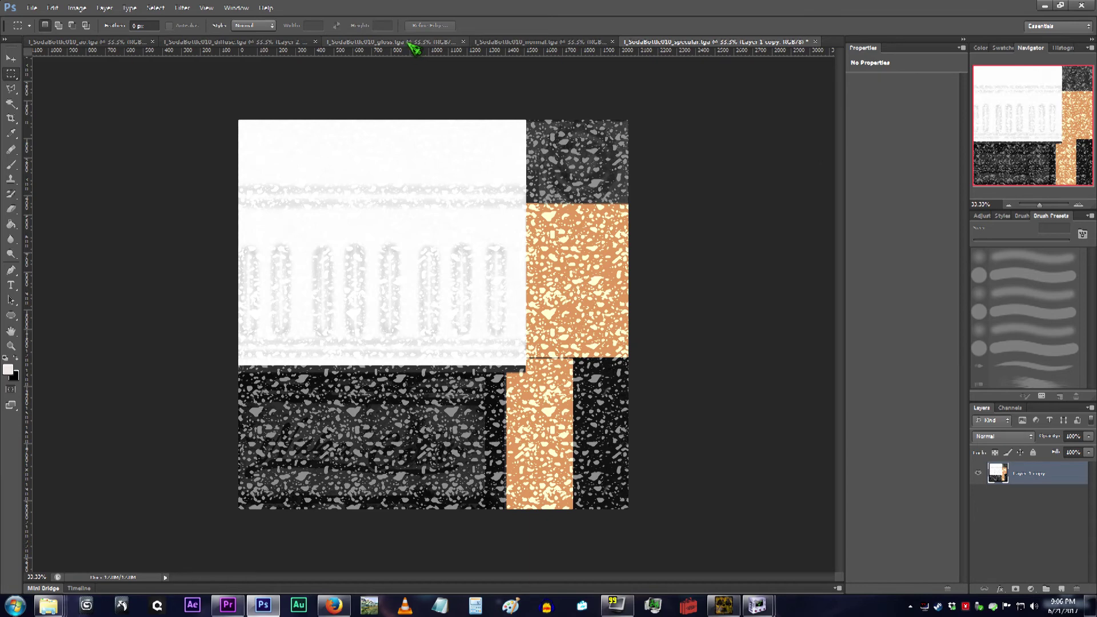
Paste the merged specular image into a new alpha channel of the normal map and display it together with the RGB channels
{"action": "left_click", "coordinate": [534, 42]}
{"action": "left_click", "coordinate": [1018, 409]}
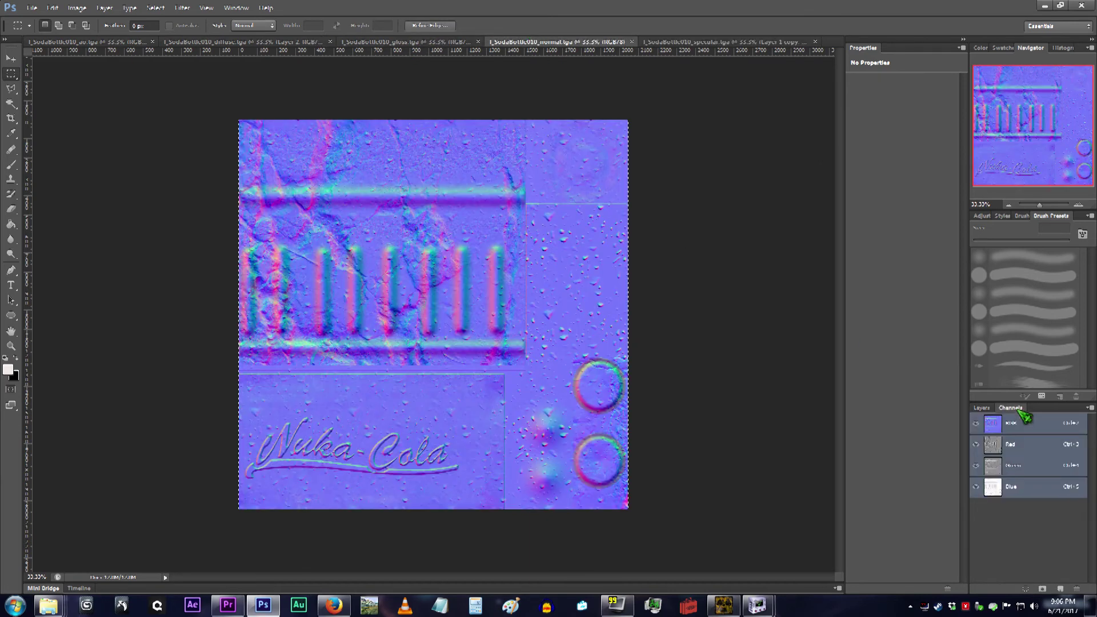
{"action": "left_click", "coordinate": [1061, 588]}
{"action": "key", "text": "ctrl+v"}
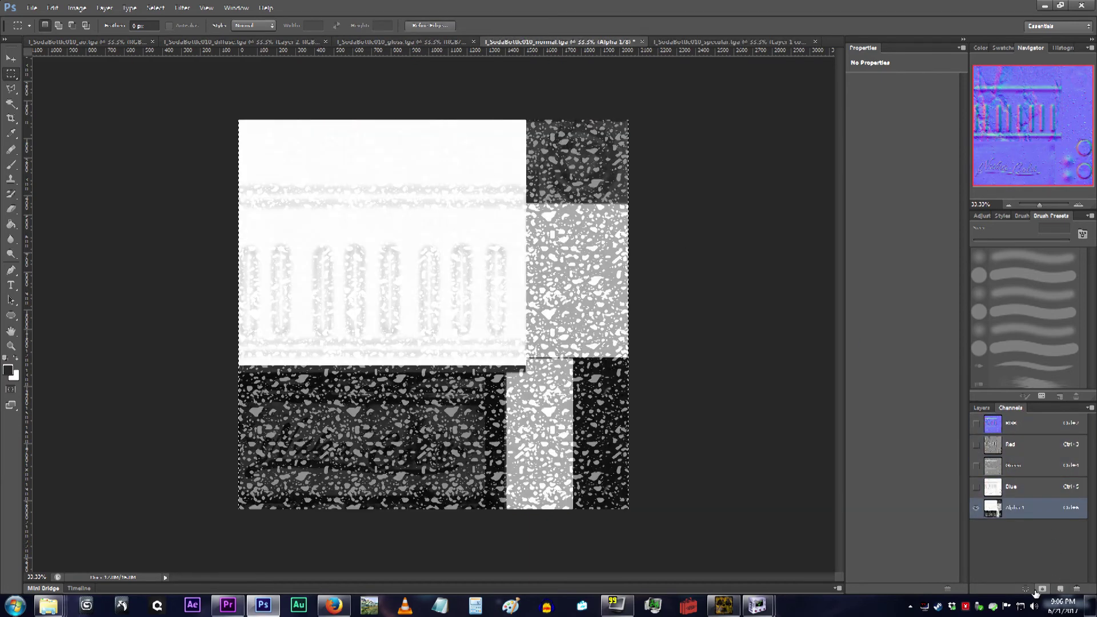
{"action": "key", "text": "ctrl+d"}
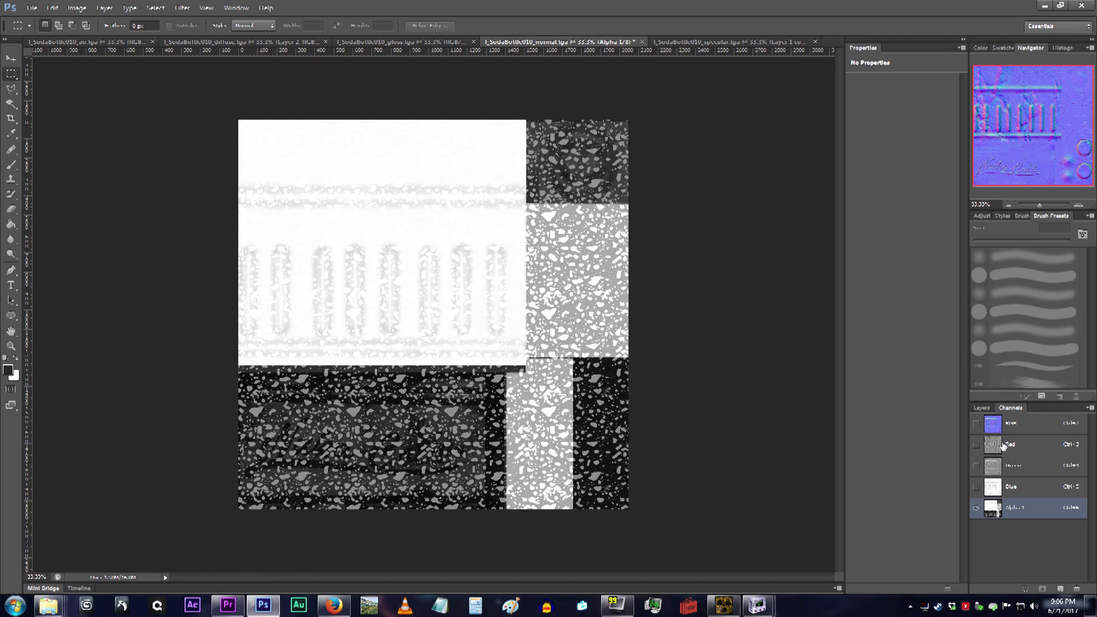
{"action": "left_click", "coordinate": [977, 423]}
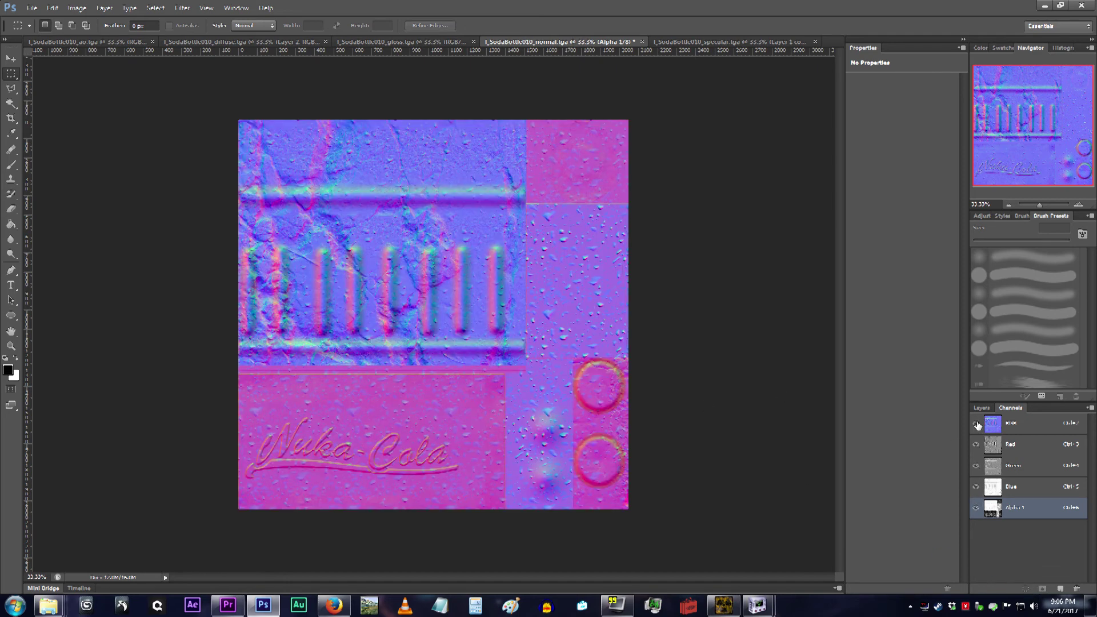
{"action": "left_click", "coordinate": [977, 424]}
{"action": "left_click", "coordinate": [977, 423]}
Start saving the normal map under the D3D/DDS format with its alpha channel included
{"action": "left_click", "coordinate": [32, 8]}
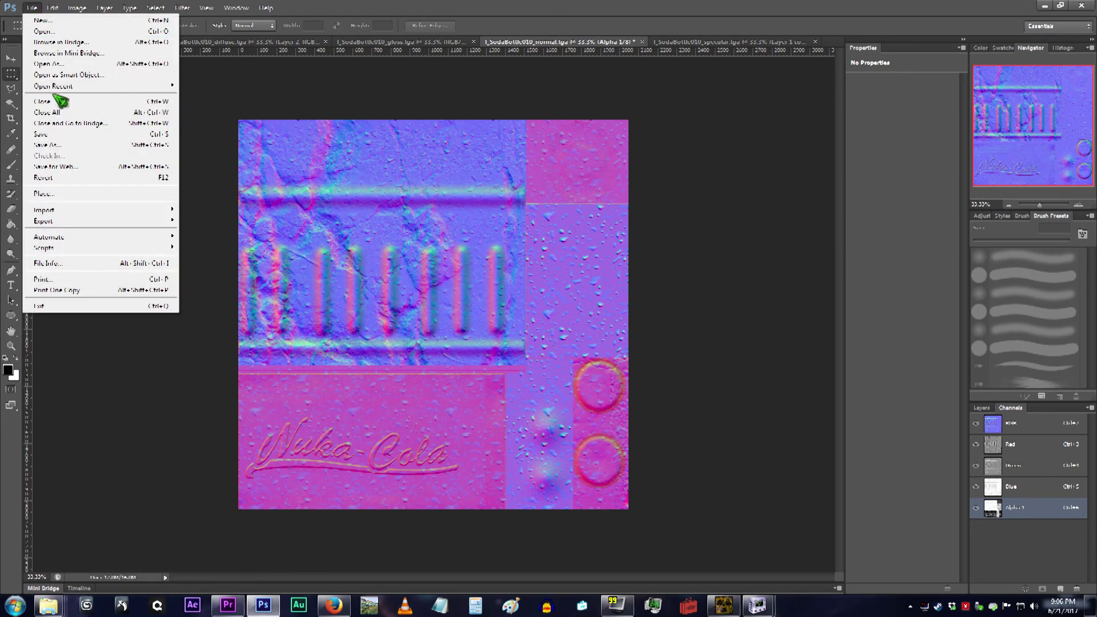
{"action": "left_click", "coordinate": [78, 144]}
{"action": "left_click", "coordinate": [543, 300]}
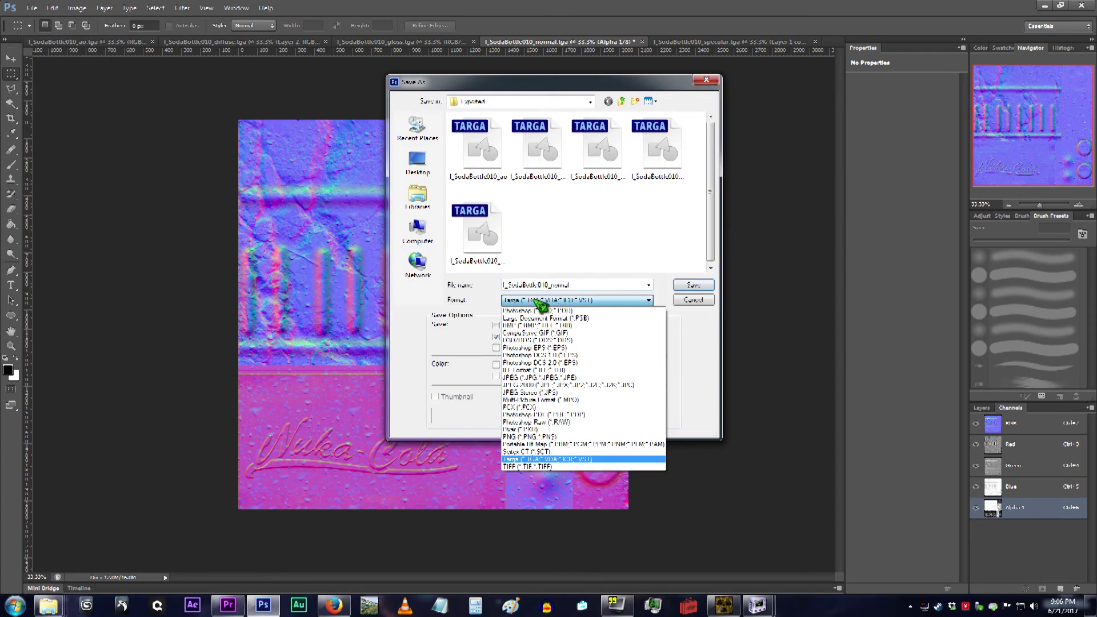
{"action": "left_click", "coordinate": [540, 340]}
{"action": "left_click", "coordinate": [544, 301]}
{"action": "left_click", "coordinate": [534, 343]}
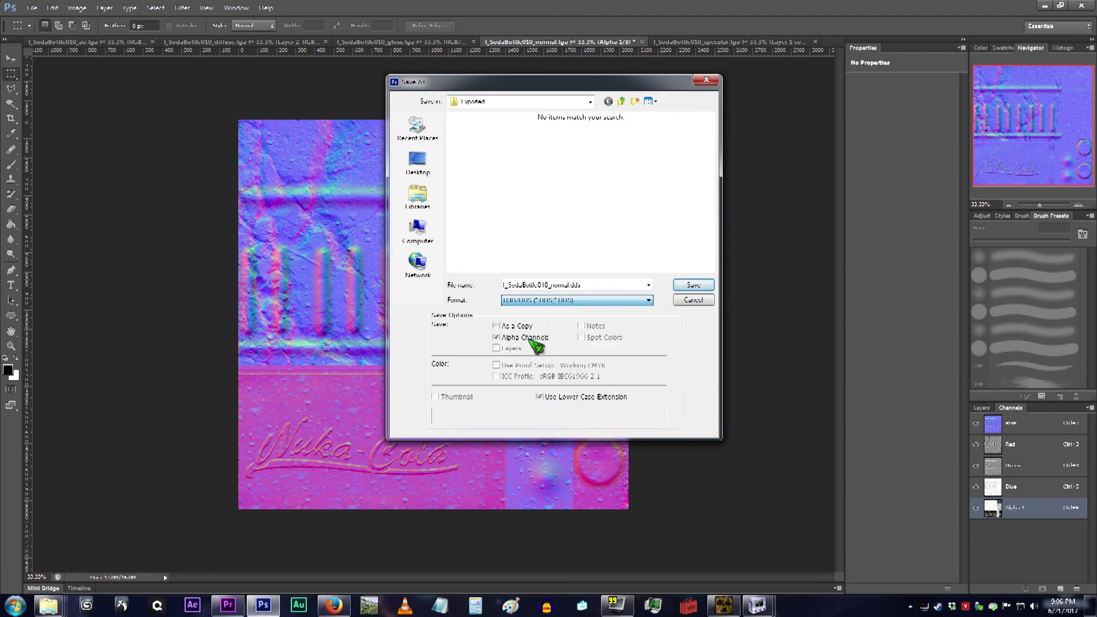
{"action": "left_click", "coordinate": [420, 231]}
{"action": "double_click", "coordinate": [522, 166]}
{"action": "double_click", "coordinate": [521, 234]}
{"action": "double_click", "coordinate": [505, 172]}
{"action": "double_click", "coordinate": [495, 135]}
{"action": "left_click", "coordinate": [494, 133]}
{"action": "double_click", "coordinate": [495, 133]}
{"action": "double_click", "coordinate": [490, 147]}
{"action": "double_click", "coordinate": [494, 235]}
{"action": "double_click", "coordinate": [488, 185]}
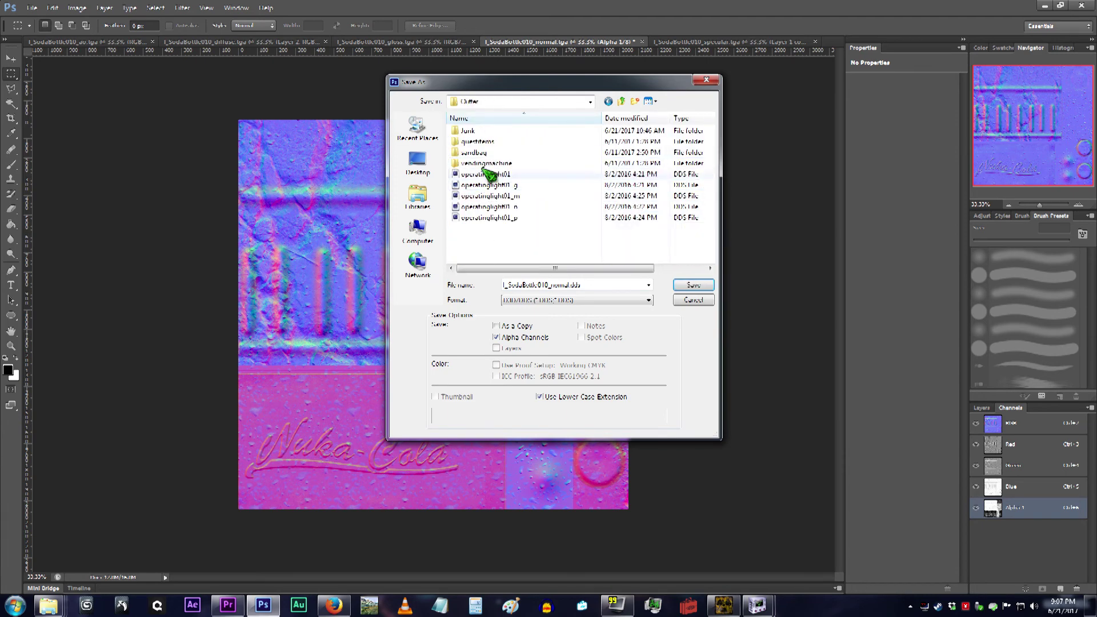
{"action": "double_click", "coordinate": [487, 133]}
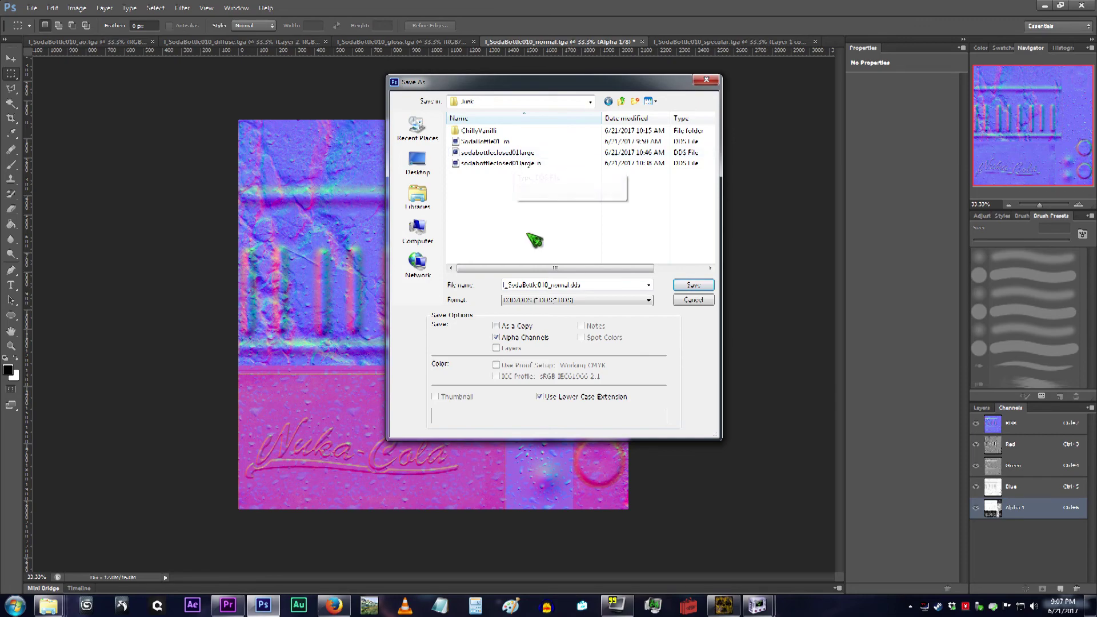
{"action": "left_click", "coordinate": [535, 164]}
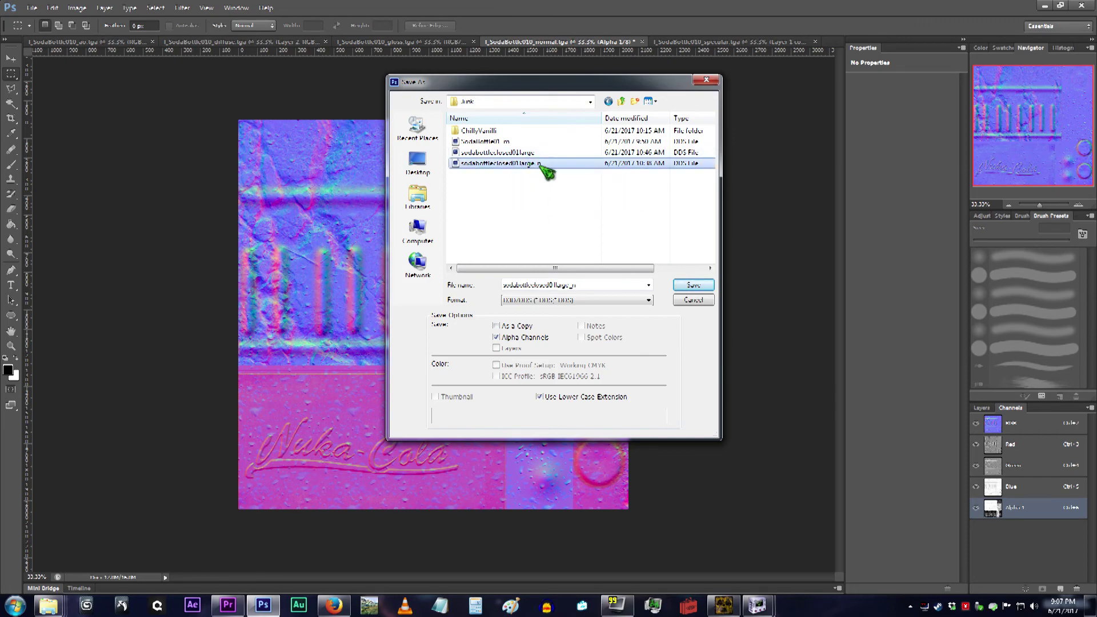
{"action": "left_click", "coordinate": [705, 302]}
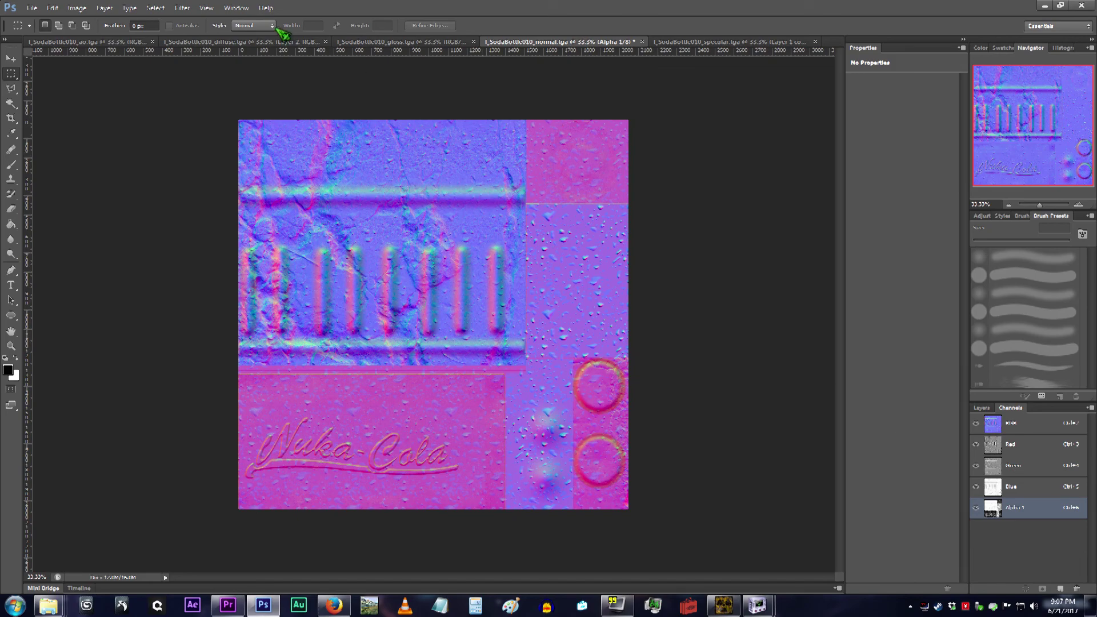
View the diffuse map, then switch to NifSkope and inspect the retextured Nuka-Cola bottle model up close and from a different angle
{"action": "left_click", "coordinate": [231, 43]}
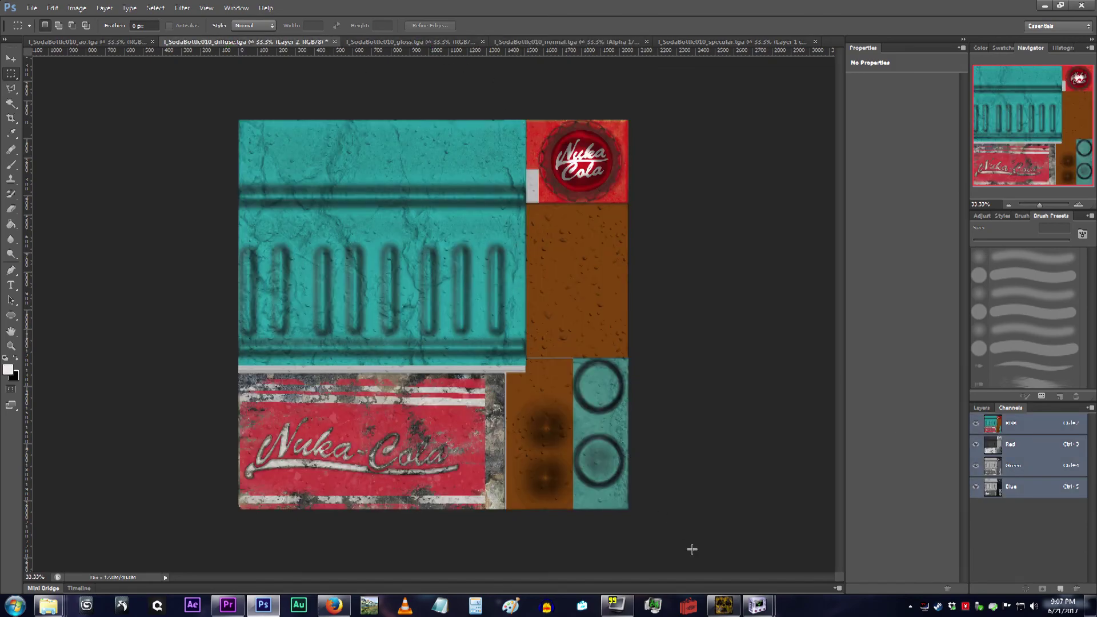
{"action": "mouse_move", "coordinate": [757, 605]}
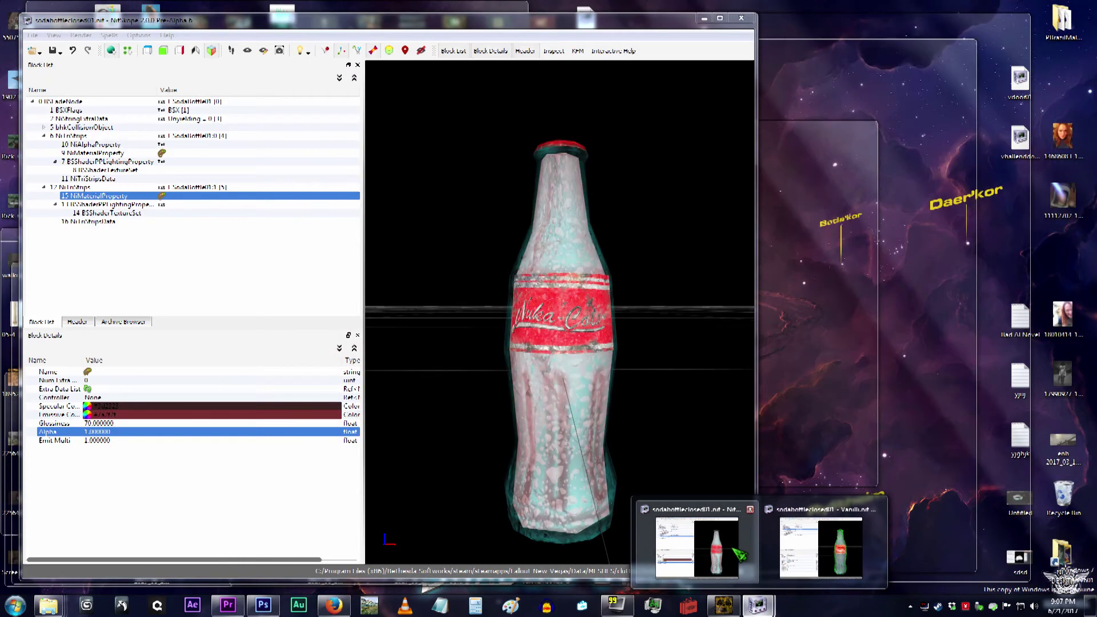
{"action": "left_click", "coordinate": [734, 551]}
{"action": "left_click_drag", "start_coordinate": [601, 370], "coordinate": [656, 392]}
{"action": "scroll", "coordinate": [564, 373], "scroll_direction": "up", "scroll_amount": 5}
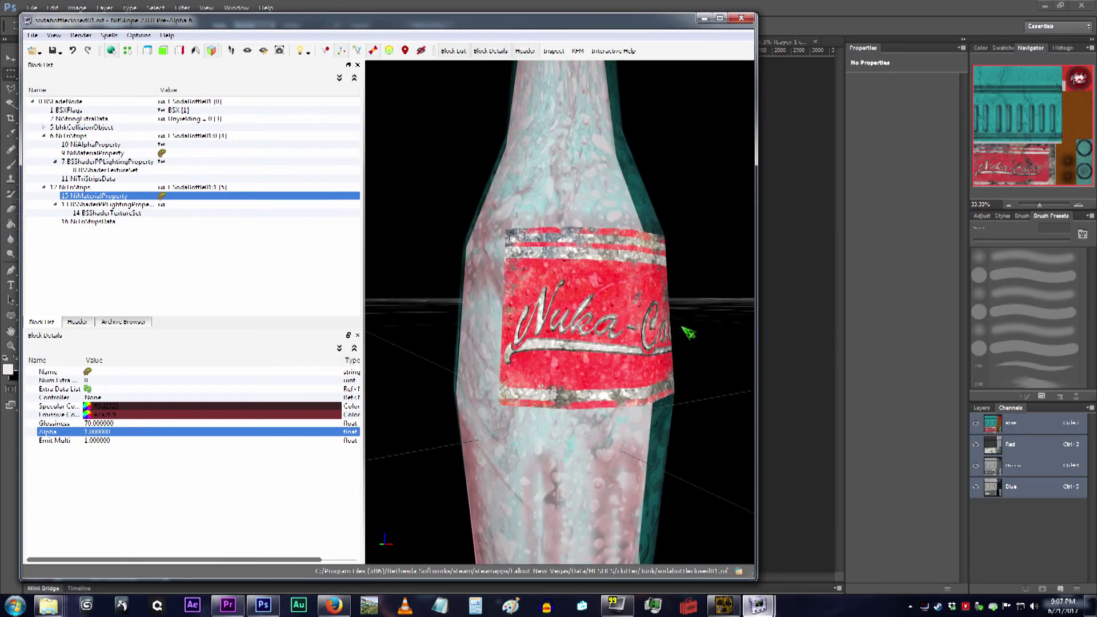
{"action": "scroll", "coordinate": [623, 335], "scroll_direction": "down", "scroll_amount": 5}
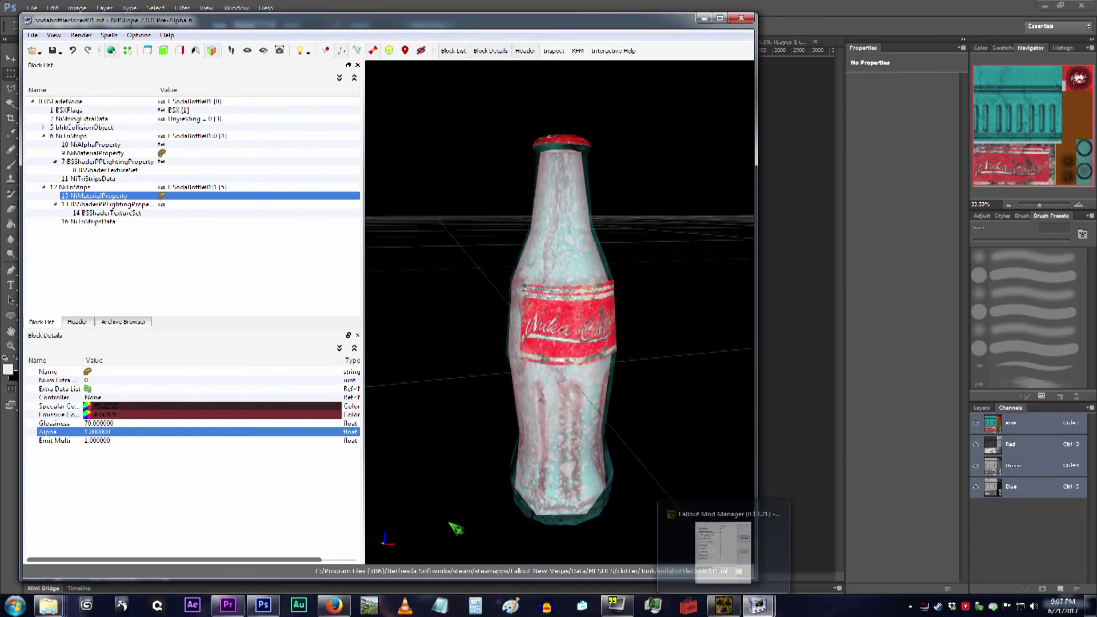
Switch to Premiere Pro and play the in-game footage of the two bottles from 00:08:41:03 in the sequence
{"action": "left_click", "coordinate": [228, 604]}
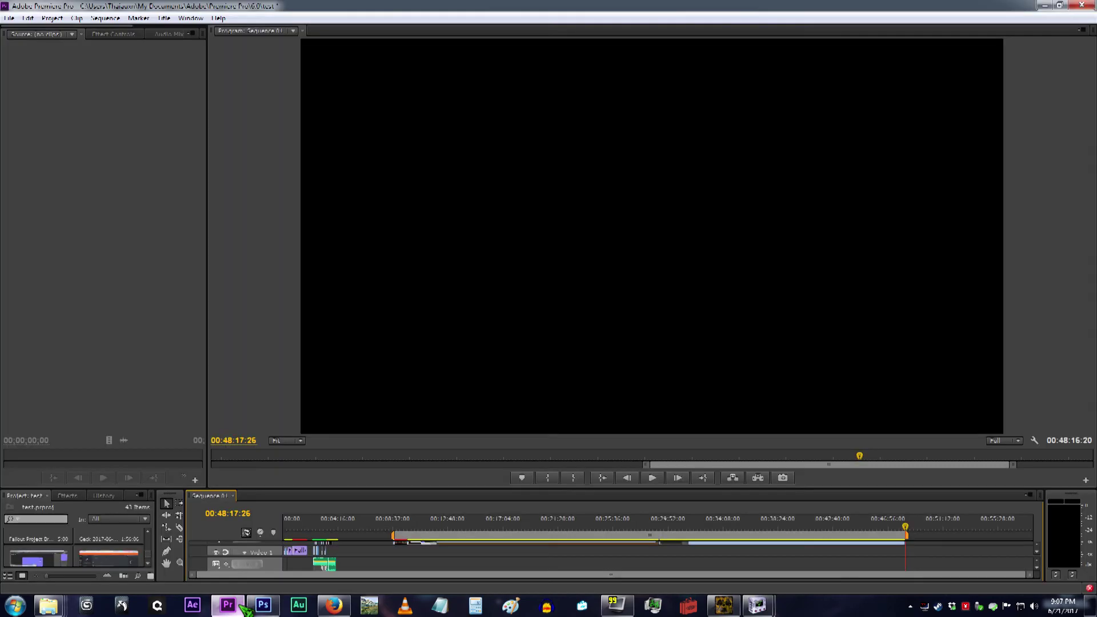
{"action": "left_click_drag", "start_coordinate": [393, 526], "coordinate": [395, 526]}
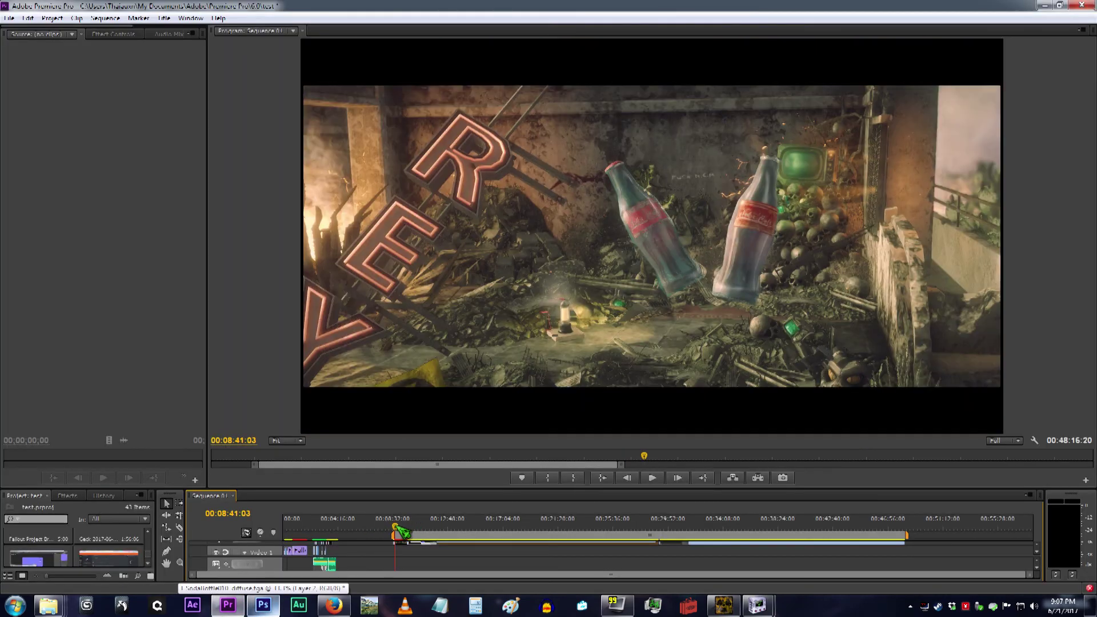
{"action": "key", "text": "space"}
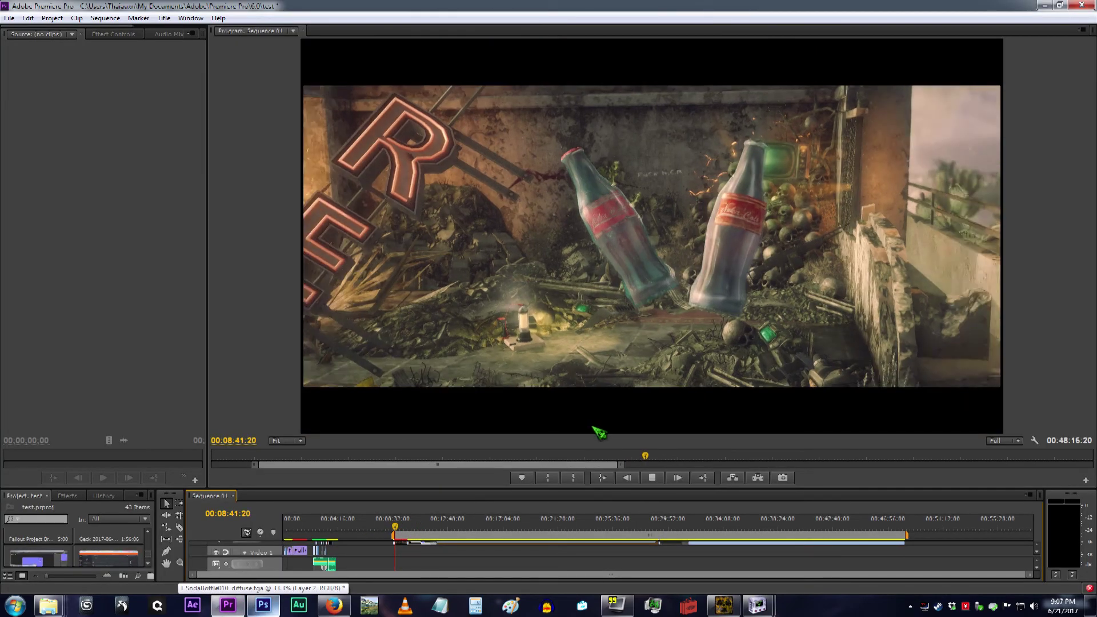
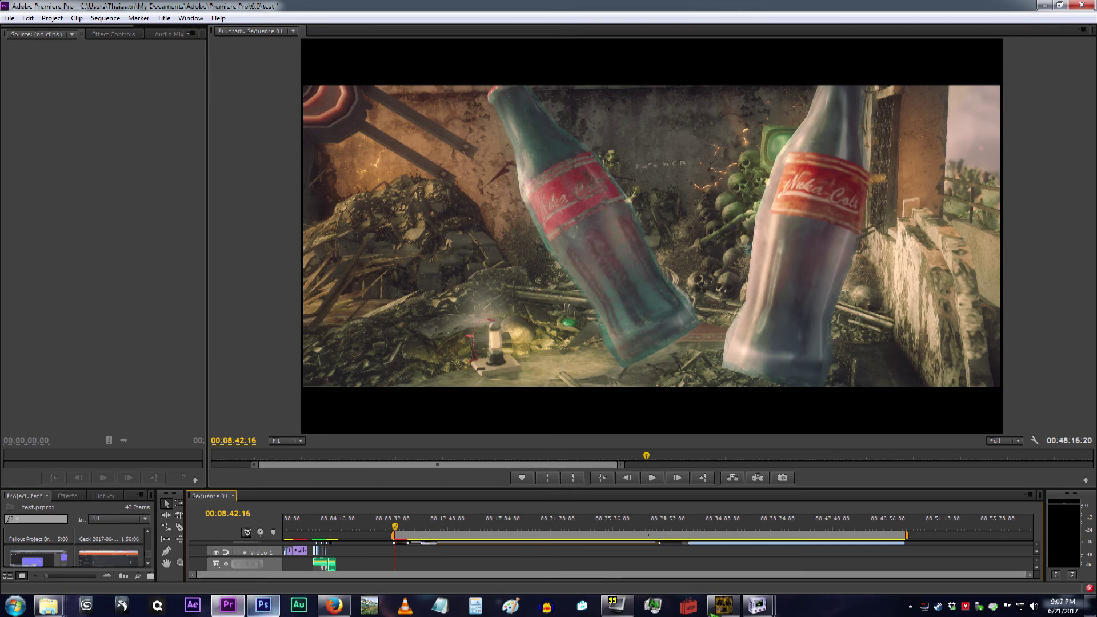
Switch back to the sodabottleclosed01.nif model in NifSkope and select the bottle's outer glass mesh
{"action": "mouse_move", "coordinate": [758, 605]}
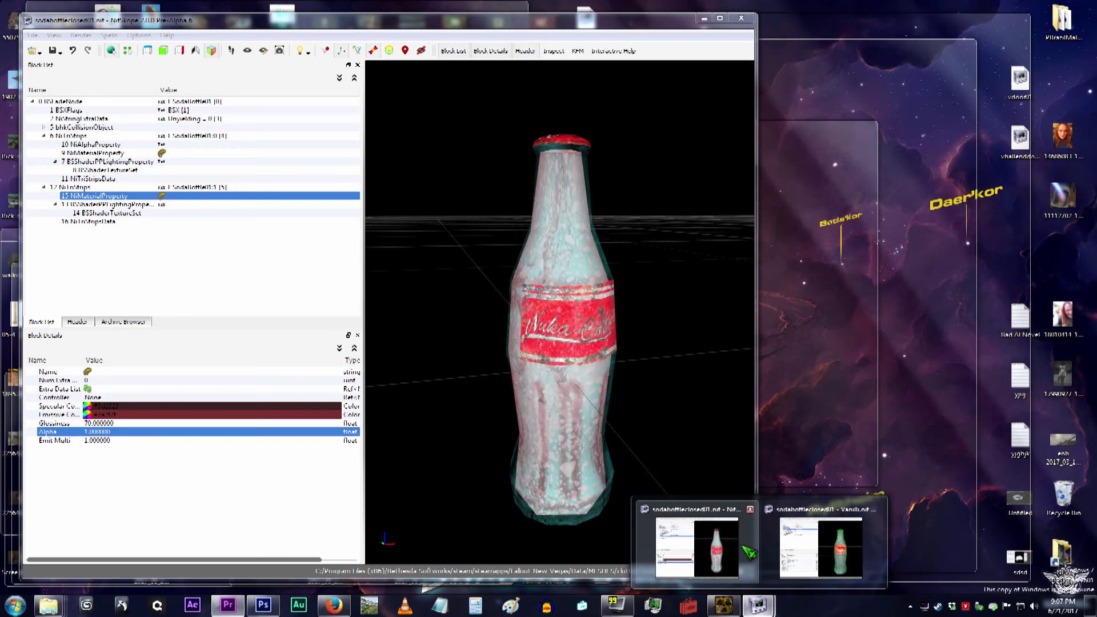
{"action": "left_click", "coordinate": [738, 554]}
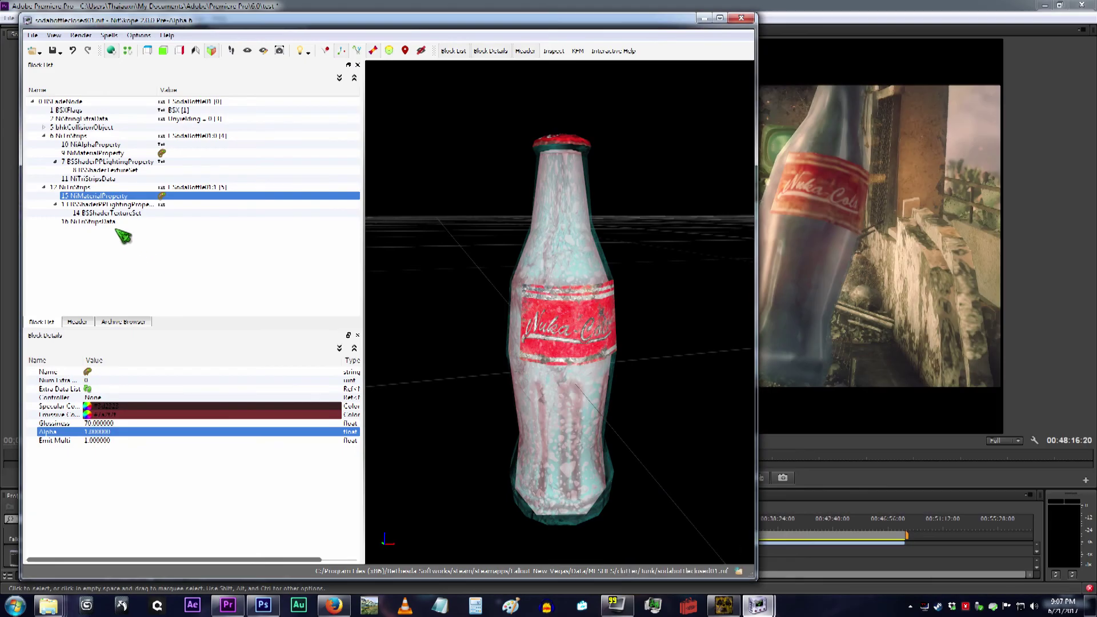
{"action": "left_click", "coordinate": [548, 263]}
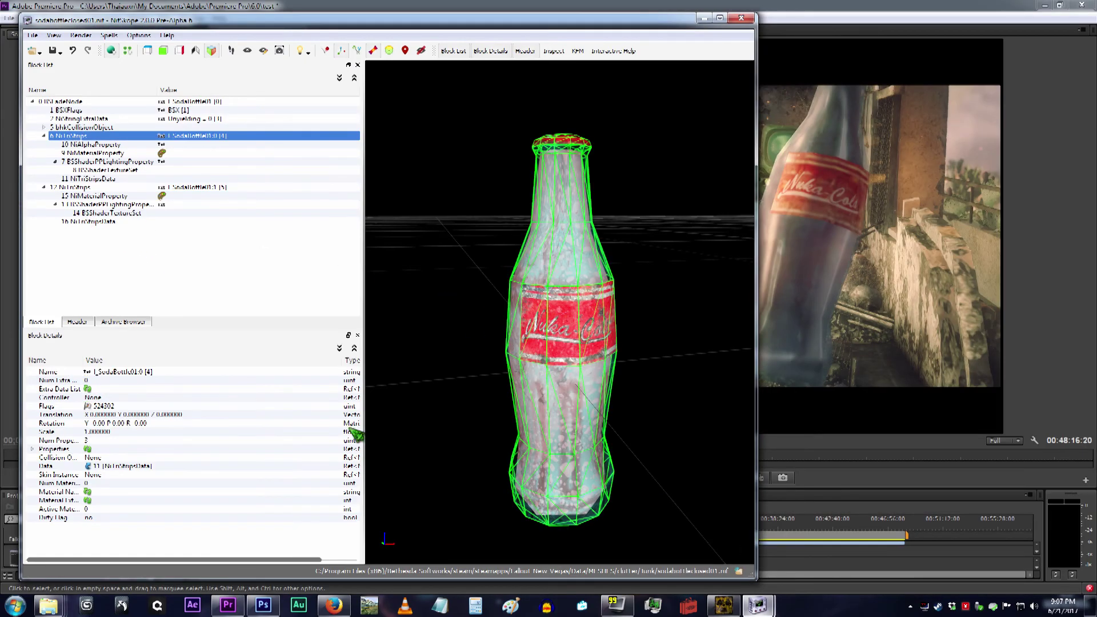
Open the original sodabottleclosed01large DDS texture from the ChillyVanilli folder inside the game's Junk textures folder in Photoshop
{"action": "mouse_move", "coordinate": [57, 607]}
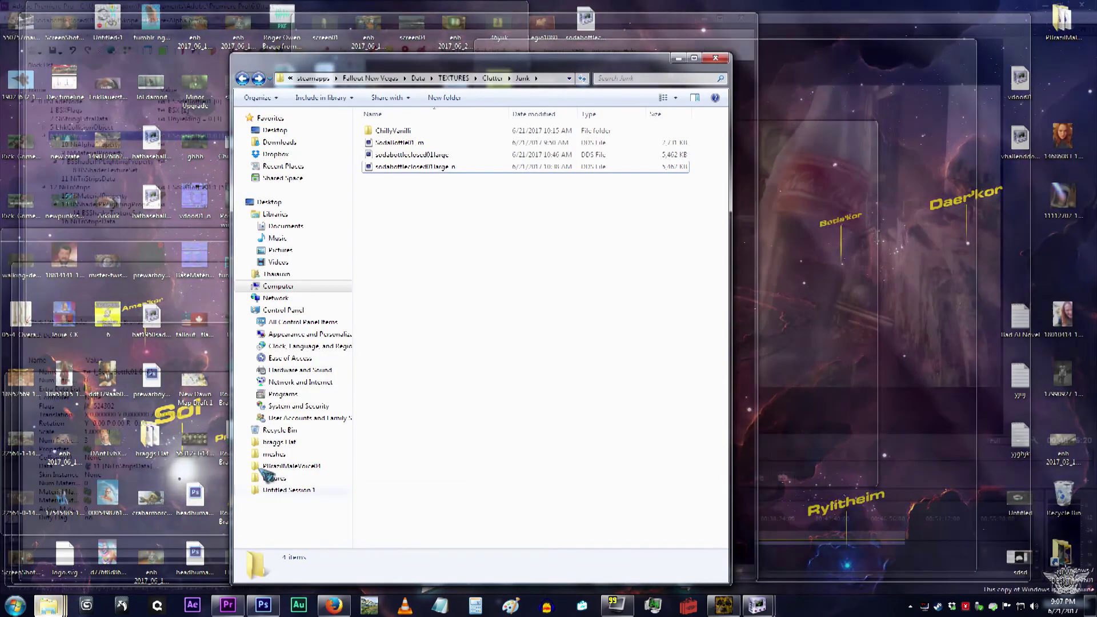
{"action": "left_click", "coordinate": [197, 549]}
{"action": "double_click", "coordinate": [403, 133]}
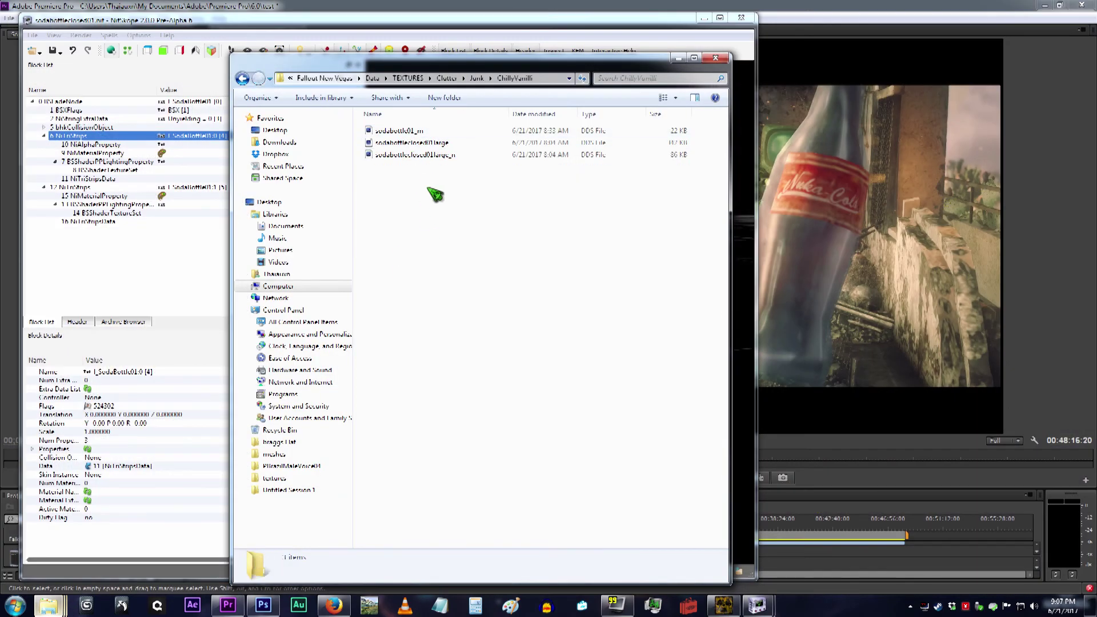
{"action": "left_click", "coordinate": [439, 144]}
{"action": "double_click", "coordinate": [439, 144]}
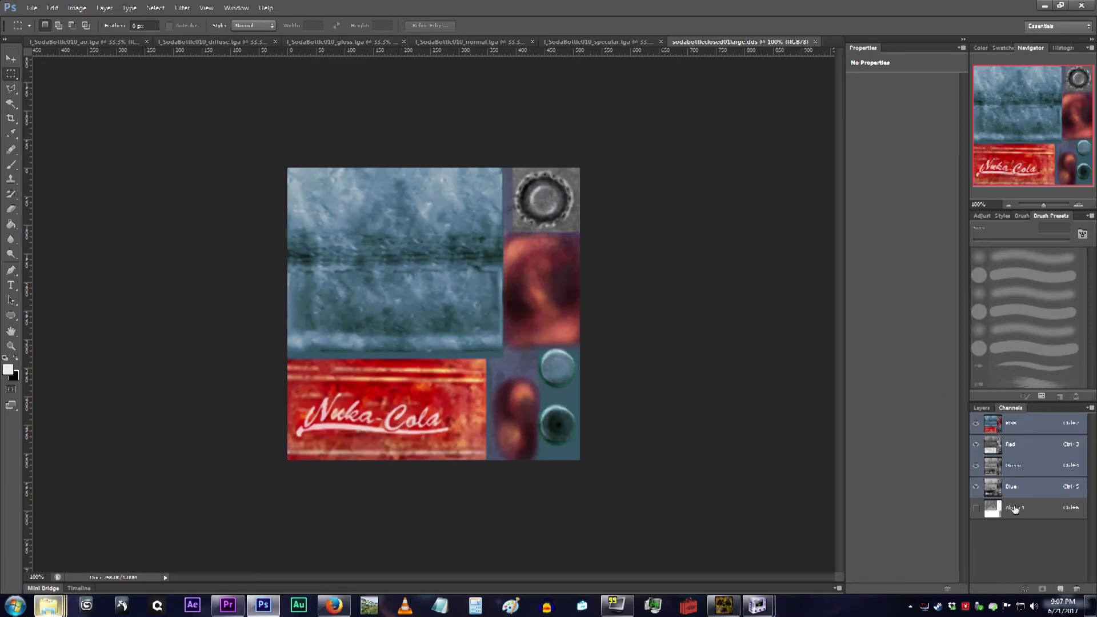
Hide the original texture's colour channels and display and select only its Alpha 1 channel
{"action": "left_click", "coordinate": [976, 508]}
{"action": "left_click", "coordinate": [977, 487]}
{"action": "left_click", "coordinate": [977, 466]}
{"action": "left_click", "coordinate": [976, 445]}
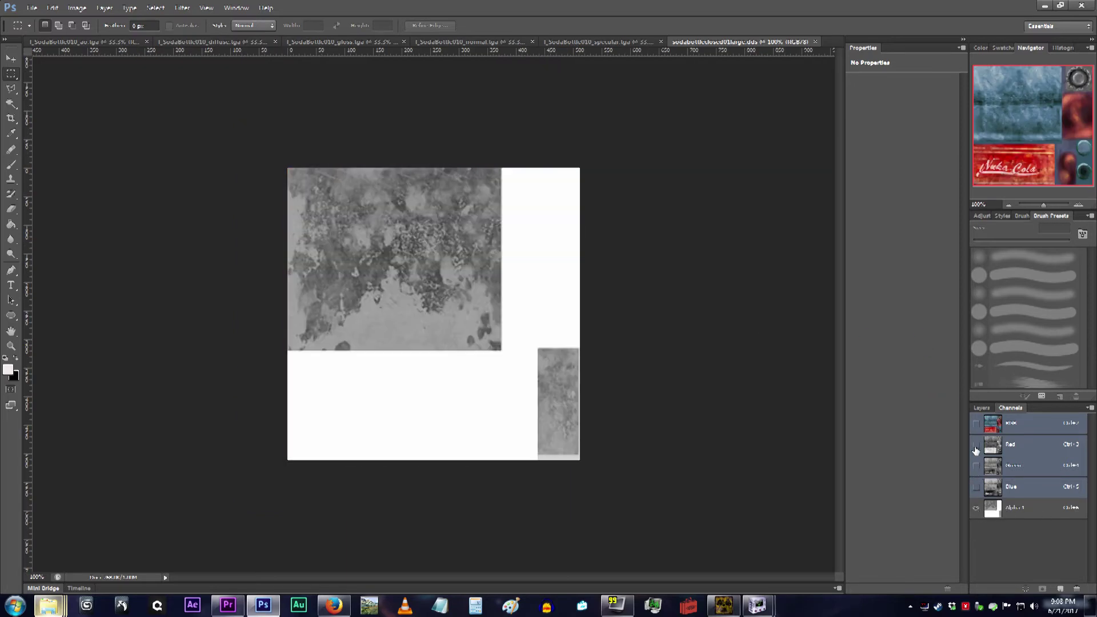
{"action": "left_click", "coordinate": [1027, 511]}
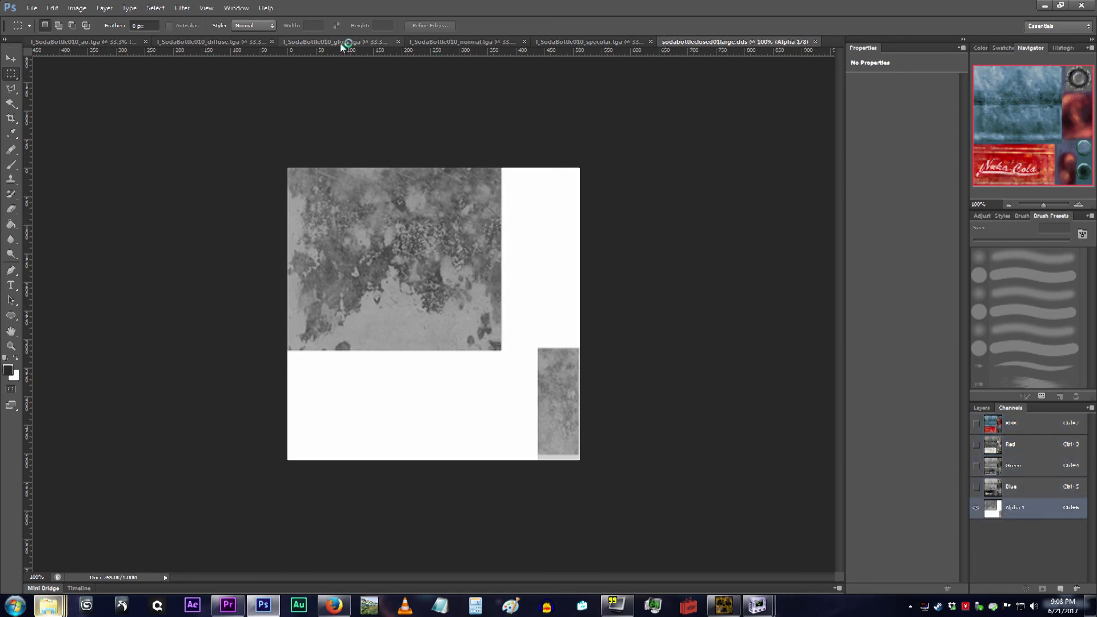
Compare the new diffuse and gloss maps with the alpha channel of the original bottle texture
{"action": "left_click", "coordinate": [242, 43]}
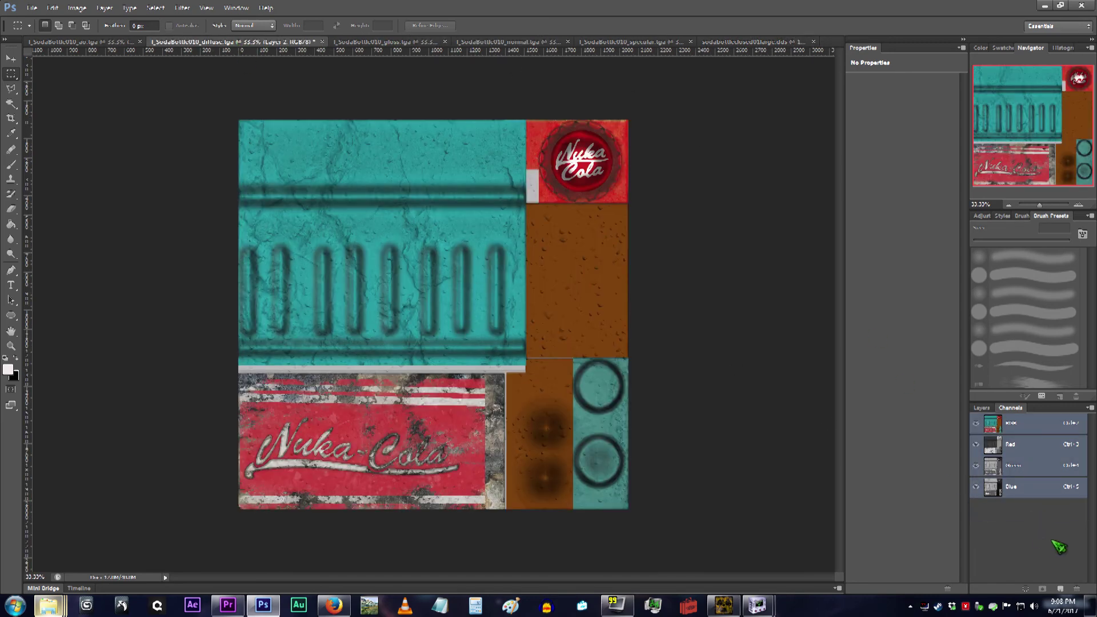
{"action": "left_click", "coordinate": [379, 42]}
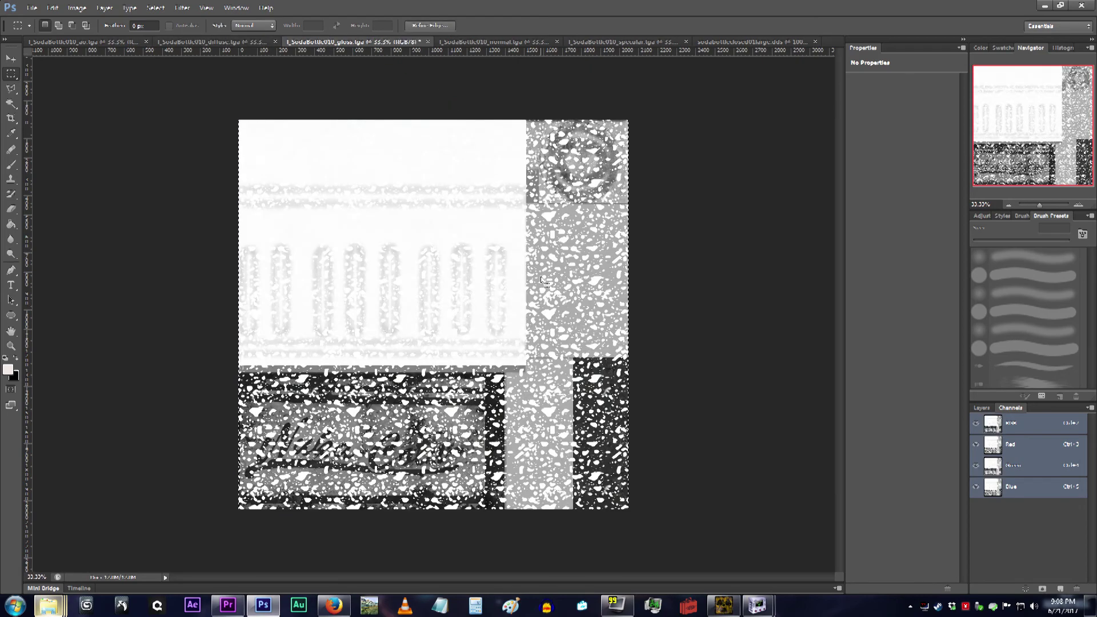
{"action": "left_click", "coordinate": [738, 44]}
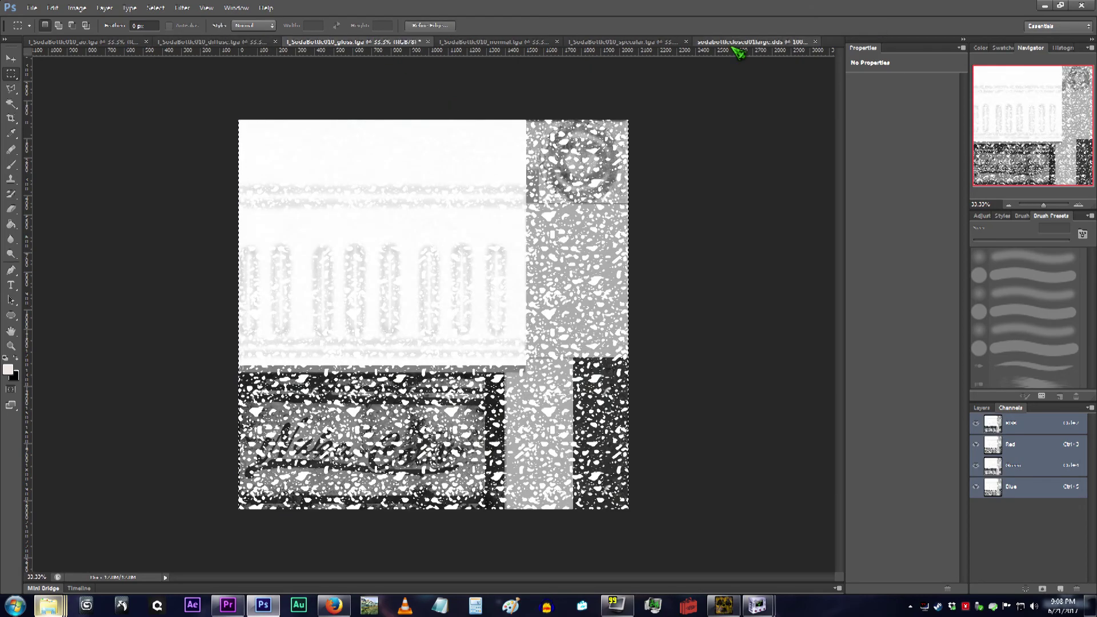
{"action": "left_click", "coordinate": [339, 44]}
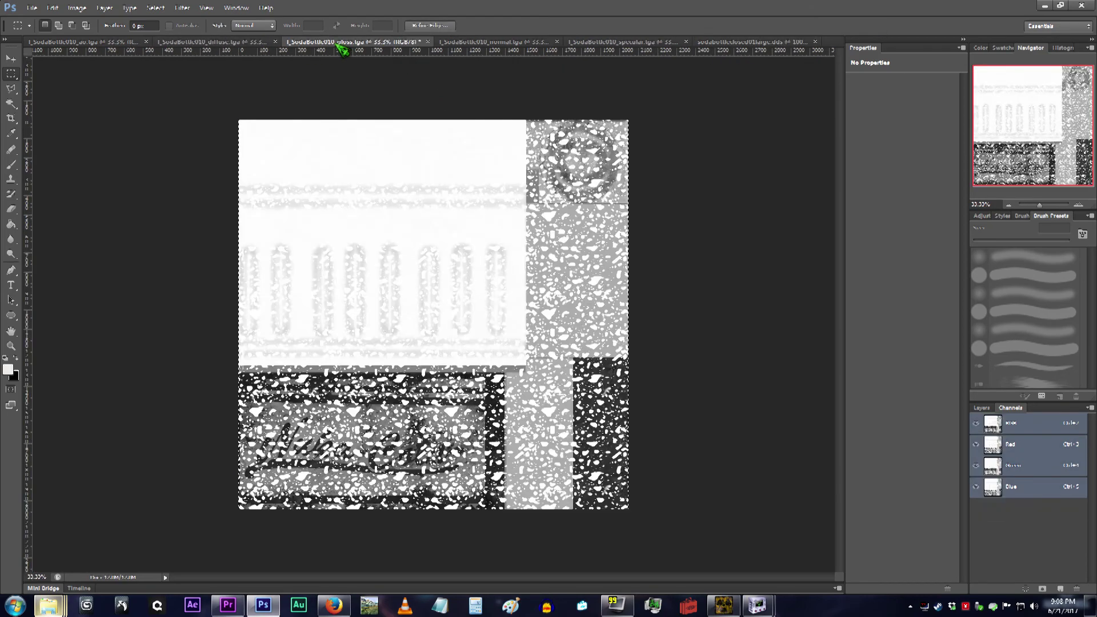
{"action": "left_click", "coordinate": [751, 43]}
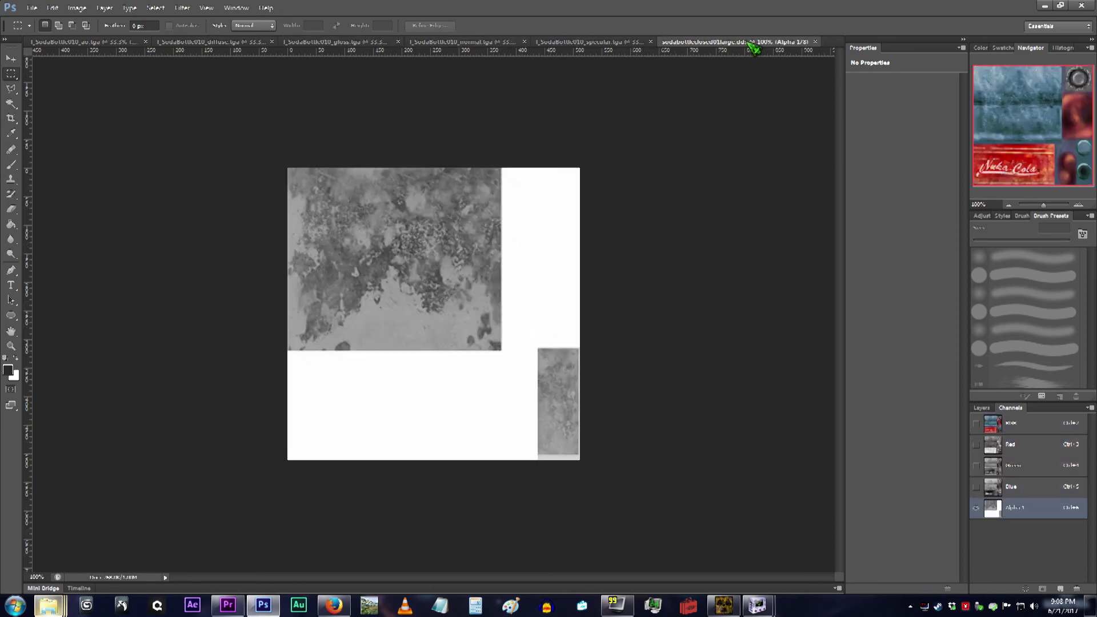
Hide Layer 1 copy and Layer 1 in the specular map document
{"action": "left_click", "coordinate": [592, 43]}
{"action": "left_click", "coordinate": [981, 407]}
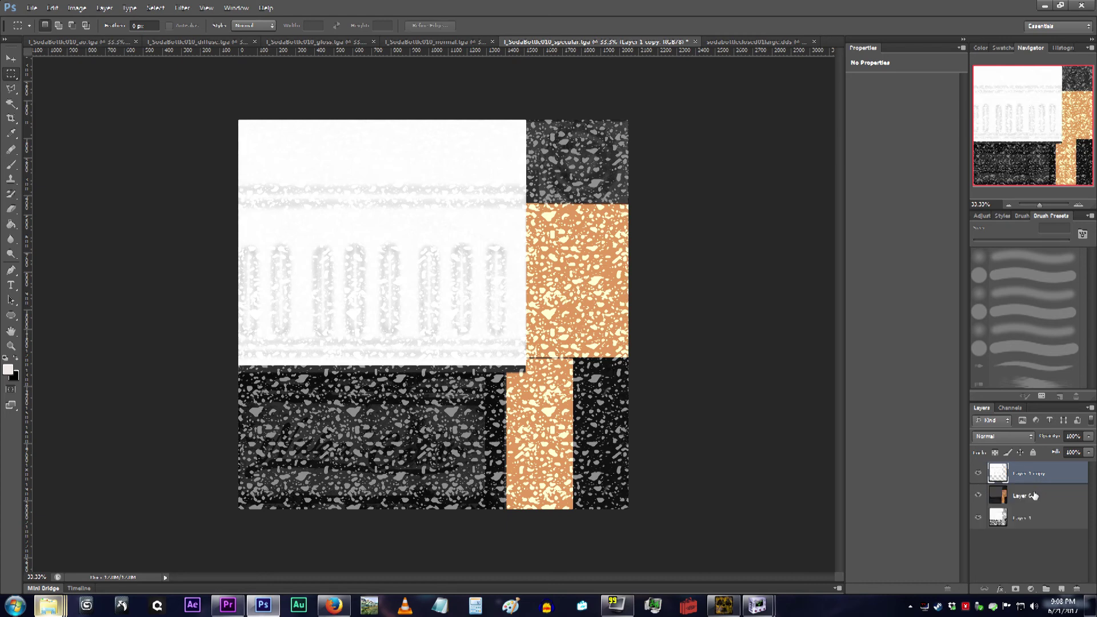
{"action": "left_click", "coordinate": [980, 473]}
{"action": "left_click", "coordinate": [979, 518]}
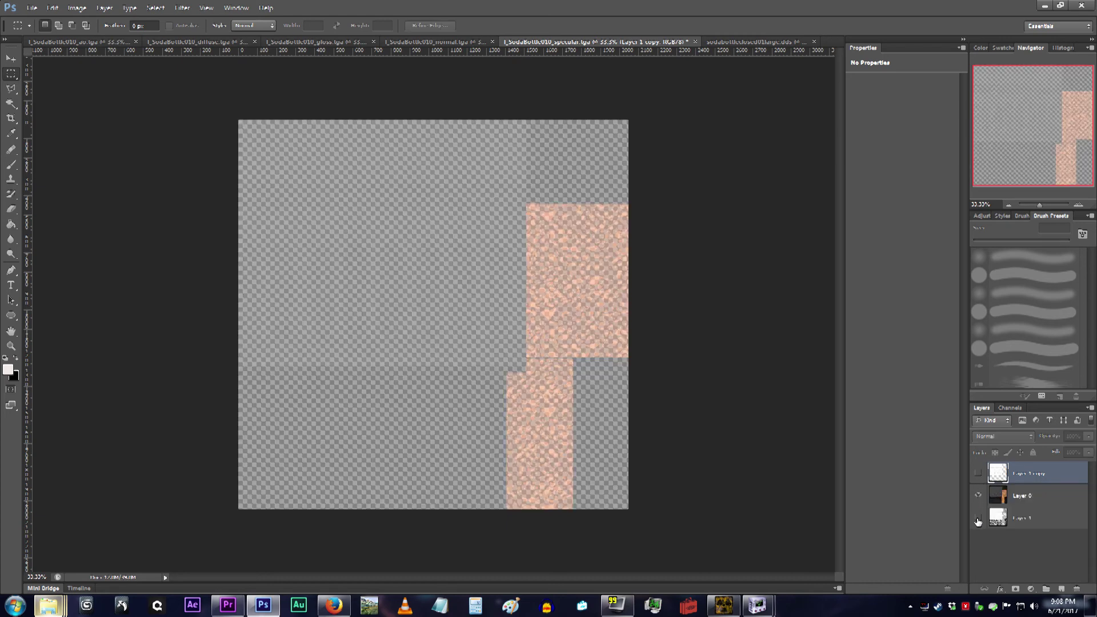
Set the specular map's Layer 0 to 100% opacity and Normal blending, and compare it with the original texture's alpha channel
{"action": "left_click", "coordinate": [1026, 495]}
{"action": "left_click", "coordinate": [1089, 436]}
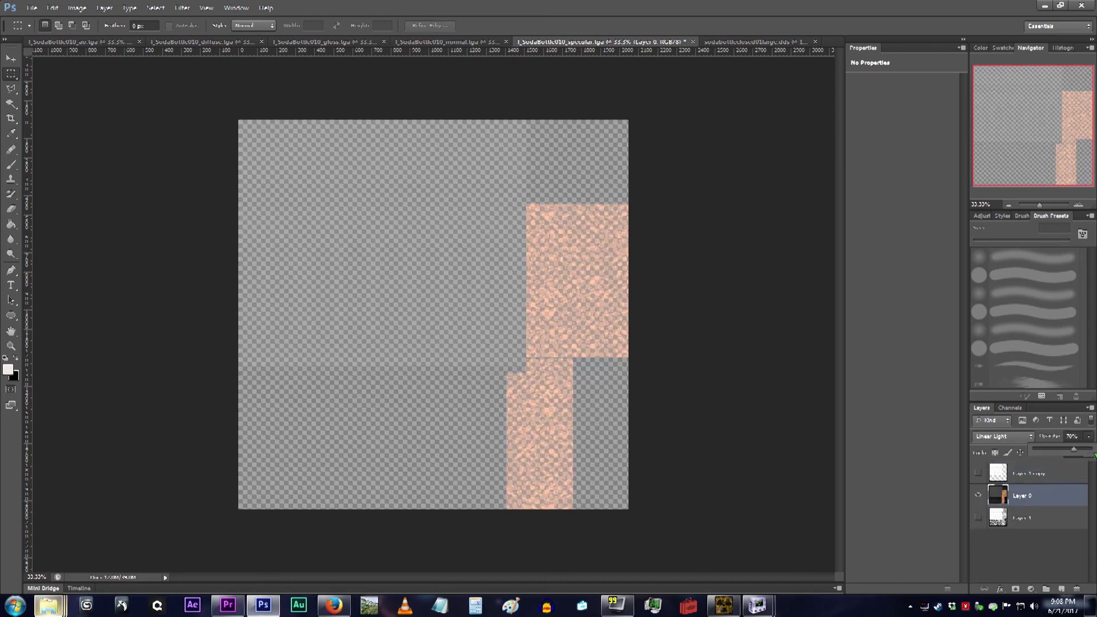
{"action": "left_click_drag", "start_coordinate": [1080, 454], "coordinate": [1093, 455]}
{"action": "left_click", "coordinate": [1003, 436]}
{"action": "left_click", "coordinate": [998, 149]}
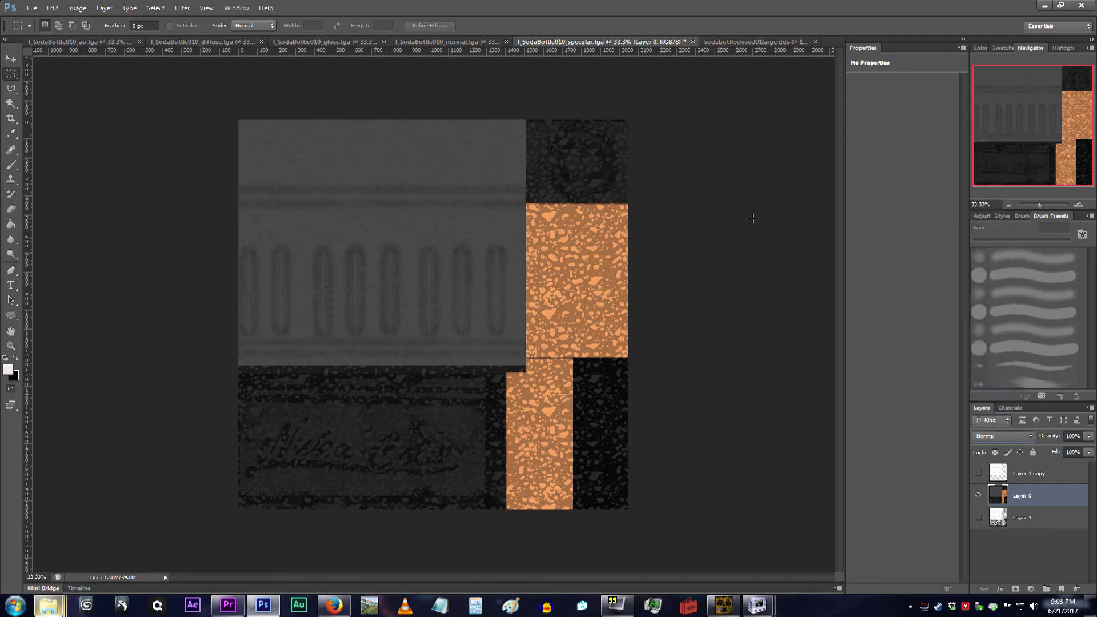
{"action": "left_click", "coordinate": [728, 41]}
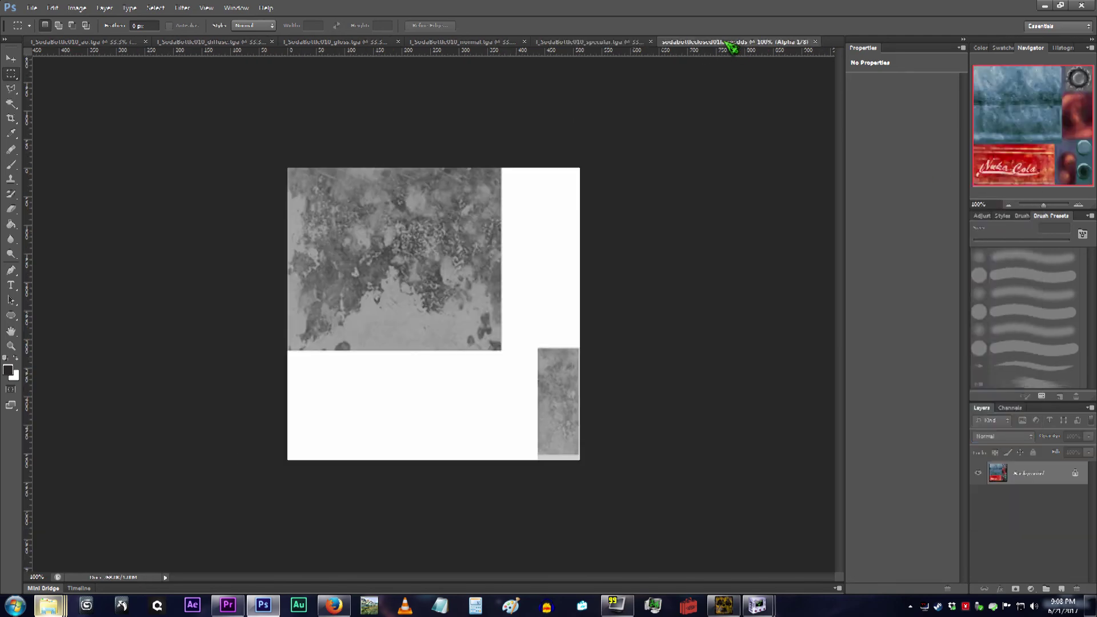
{"action": "left_click", "coordinate": [592, 42]}
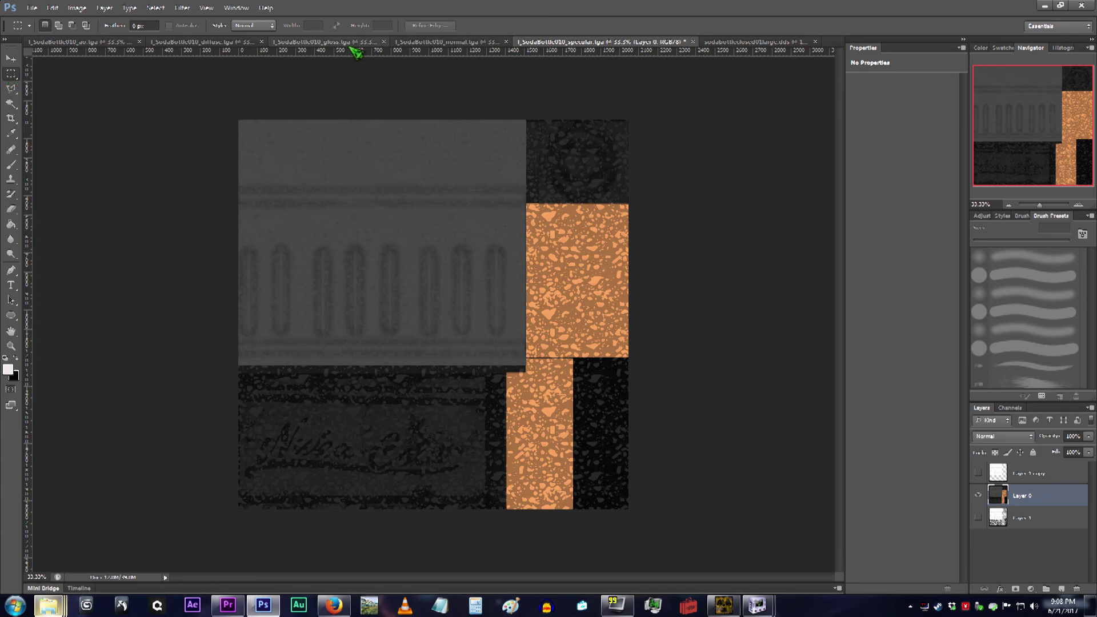
{"action": "mouse_move", "coordinate": [48, 606]}
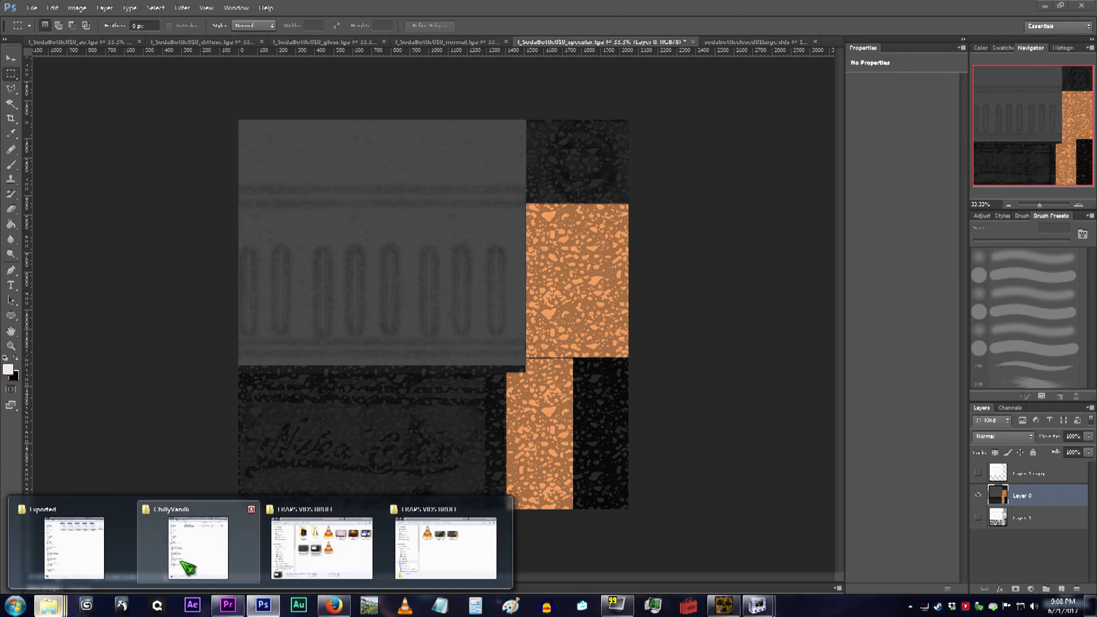
{"action": "mouse_move", "coordinate": [186, 566]}
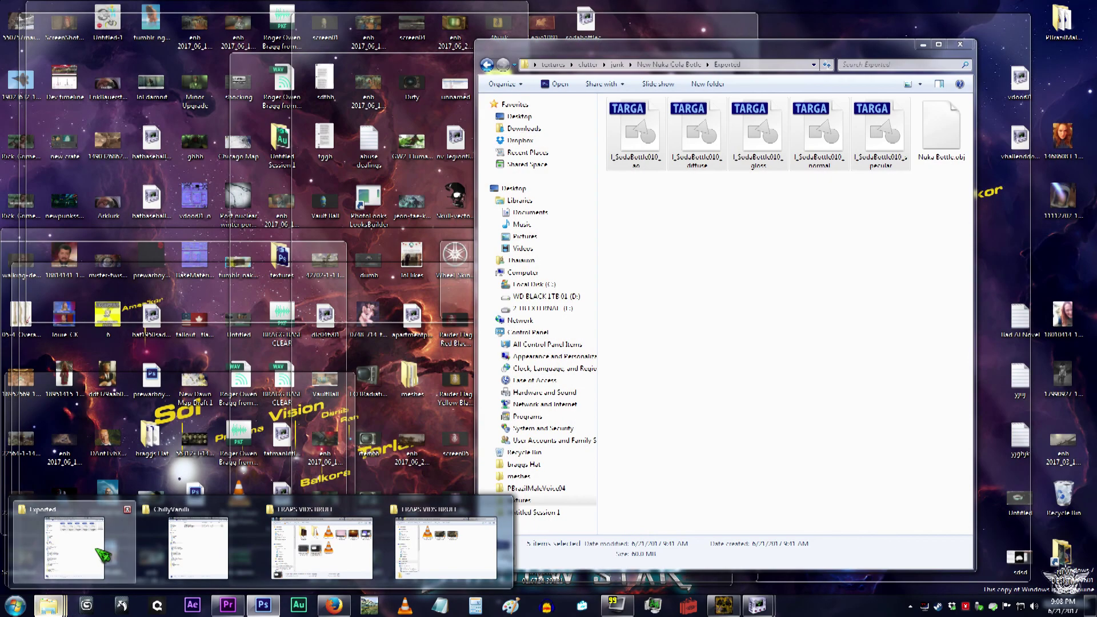
{"action": "left_click", "coordinate": [98, 557]}
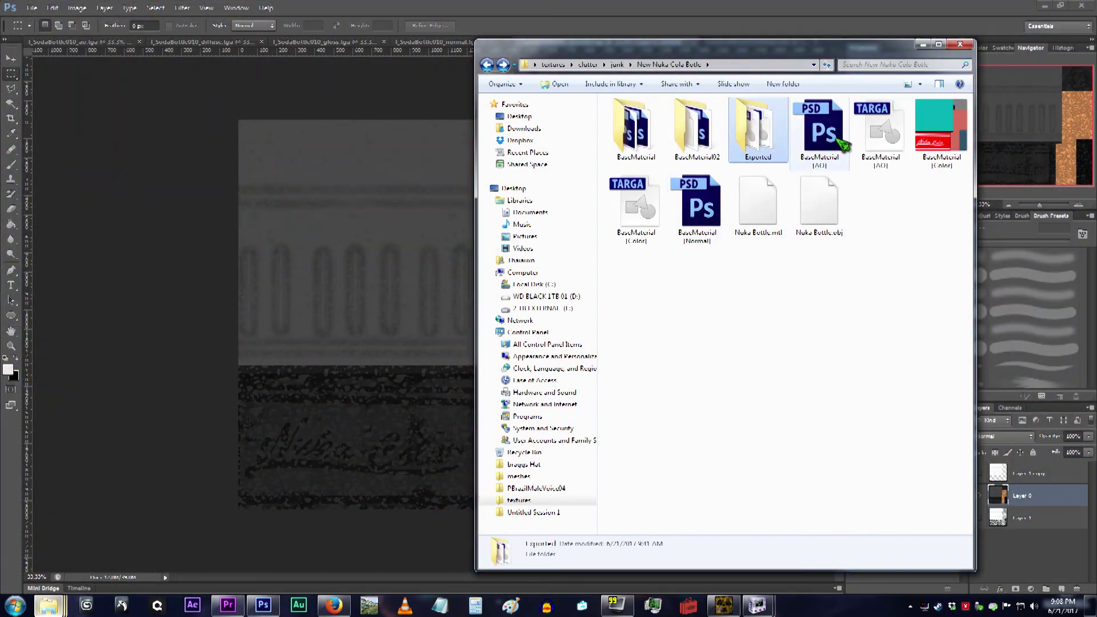
{"action": "double_click", "coordinate": [694, 131]}
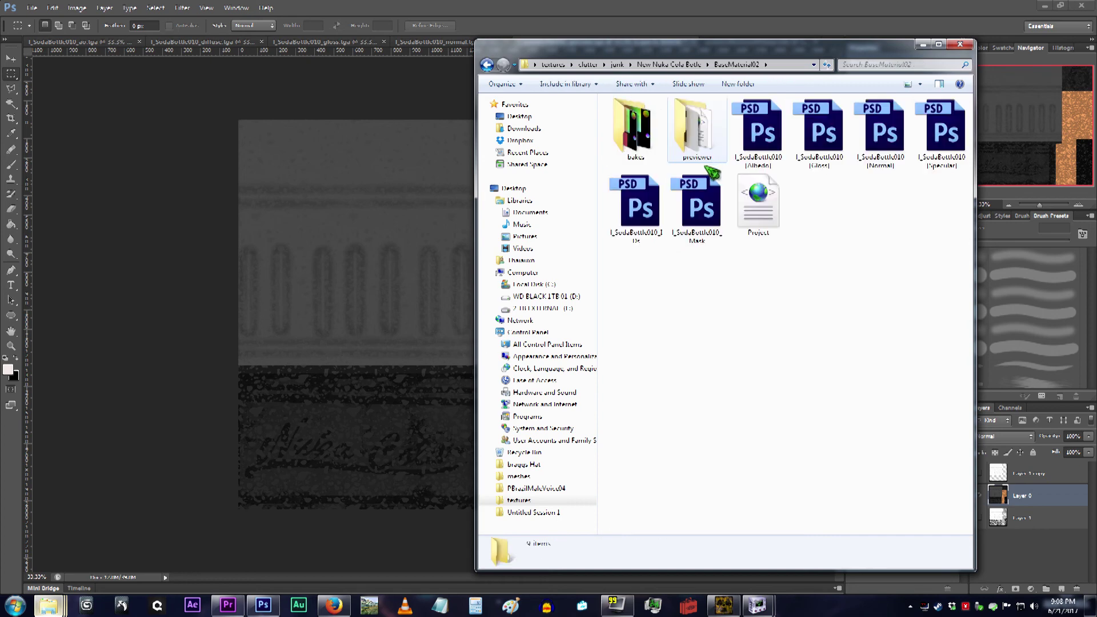
{"action": "double_click", "coordinate": [840, 152]}
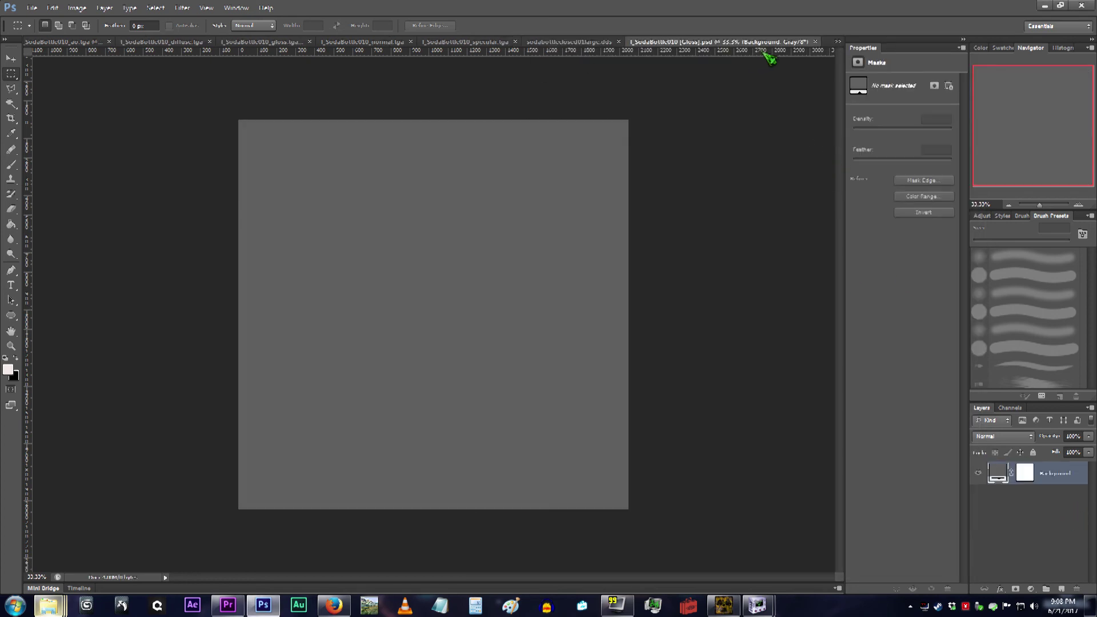
Open the bottle's gloss PSD from the BaseMaterial folder in New Nuka Cola Bottle
{"action": "mouse_move", "coordinate": [49, 606]}
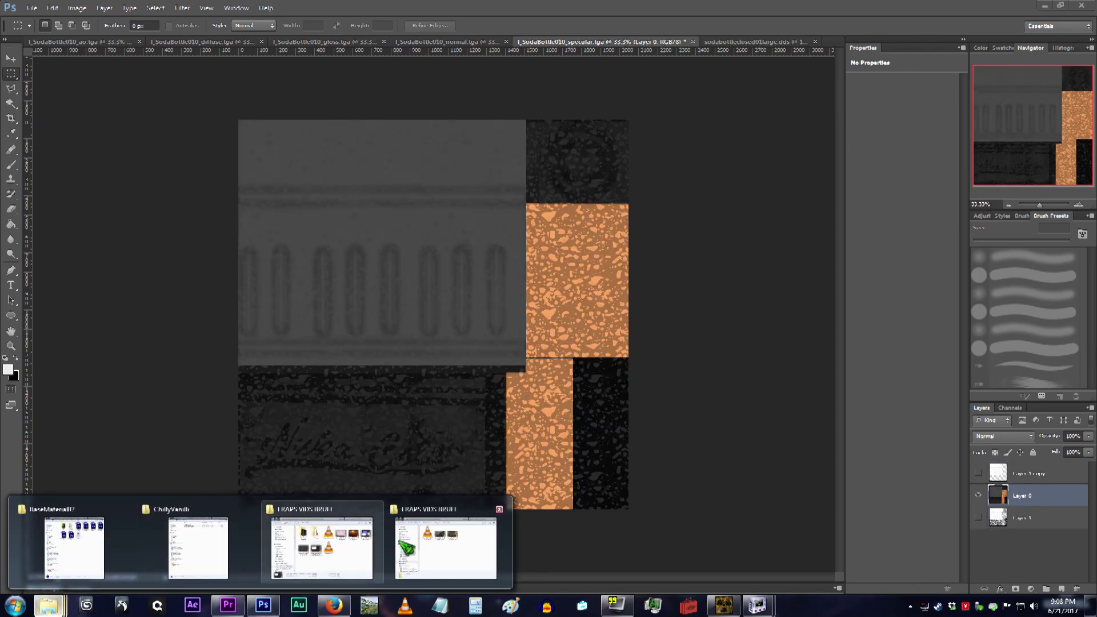
{"action": "mouse_move", "coordinate": [356, 546]}
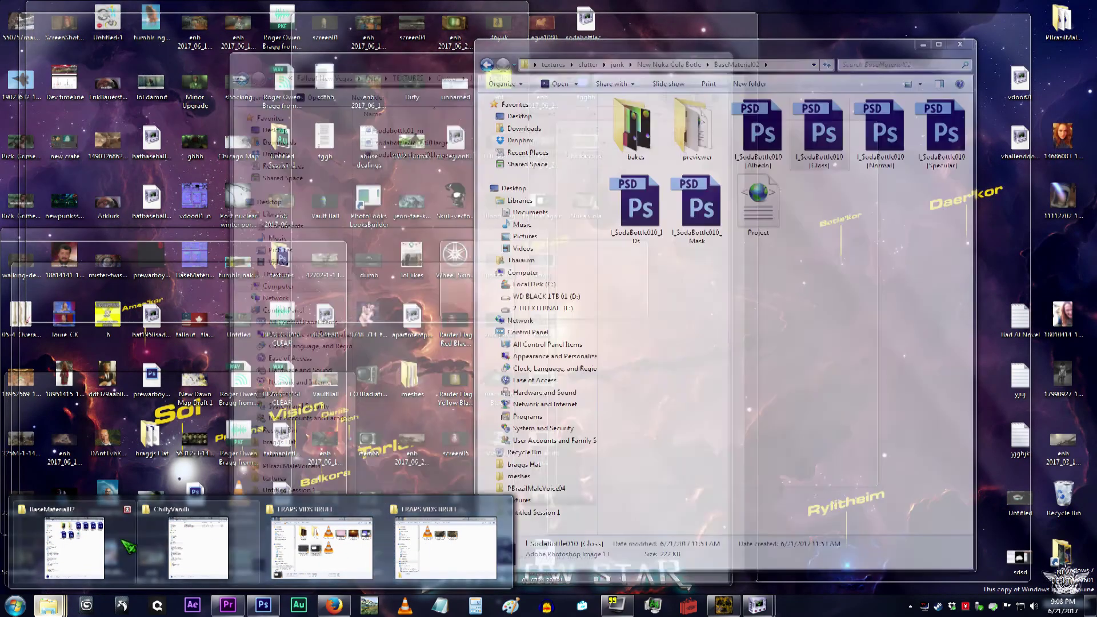
{"action": "left_click", "coordinate": [129, 548]}
{"action": "left_click", "coordinate": [724, 333]}
{"action": "key", "text": "BackSpace"}
{"action": "double_click", "coordinate": [623, 142]}
{"action": "double_click", "coordinate": [818, 134]}
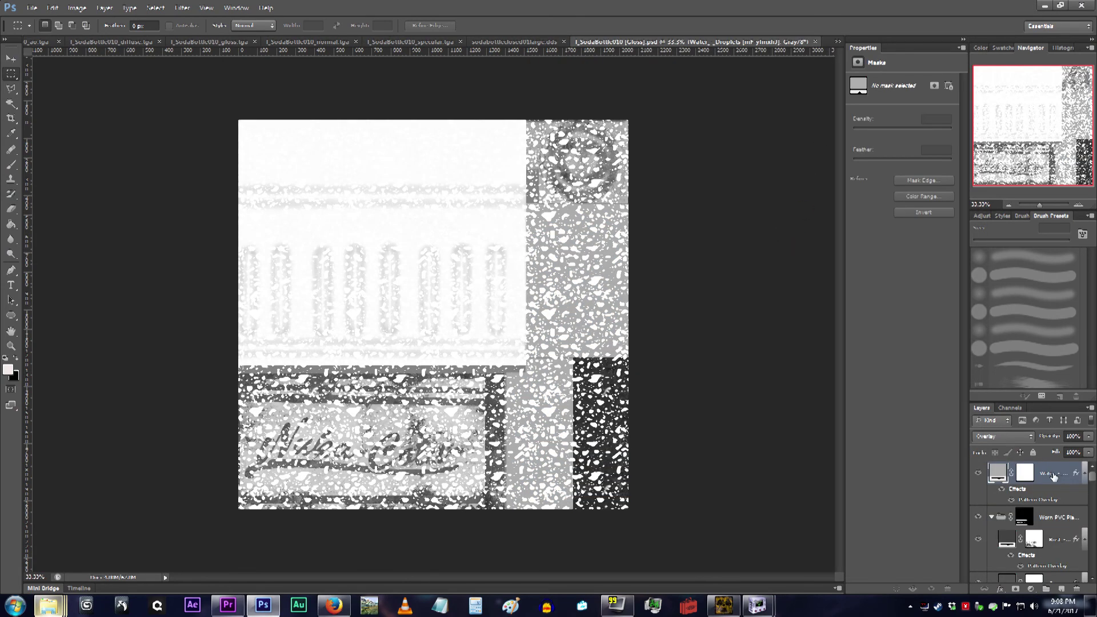
Add a new layer directly below the water droplets layer and fill it with black at 100% opacity
{"action": "left_click", "coordinate": [1027, 474]}
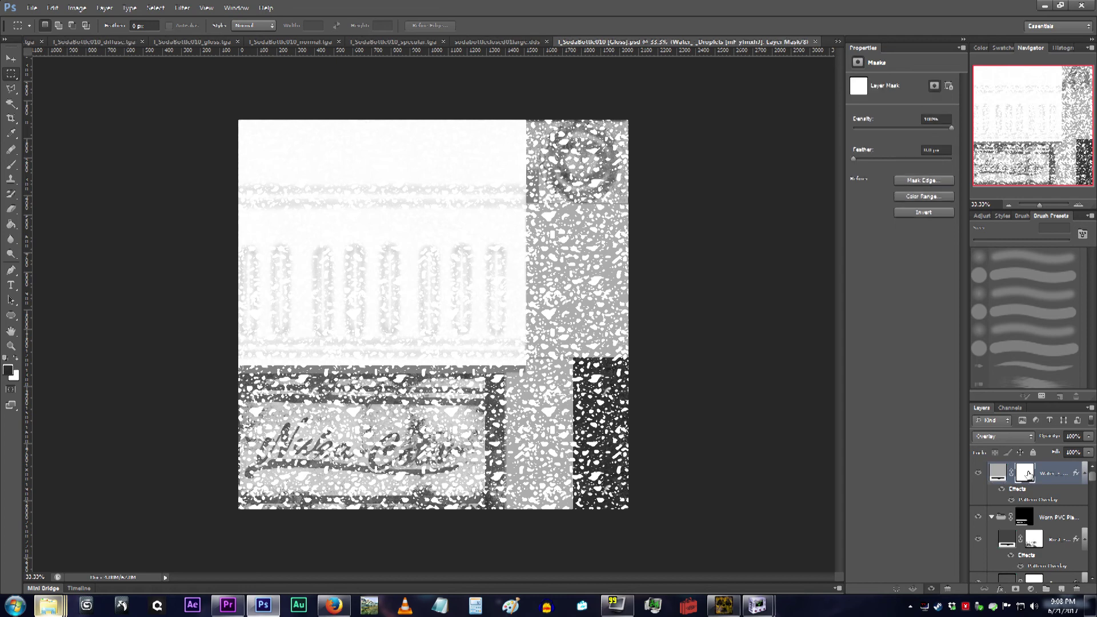
{"action": "left_click", "coordinate": [1055, 515]}
{"action": "left_click", "coordinate": [1063, 590]}
{"action": "left_click_drag", "start_coordinate": [1035, 538], "coordinate": [1046, 508]}
{"action": "key", "text": "shift+F5"}
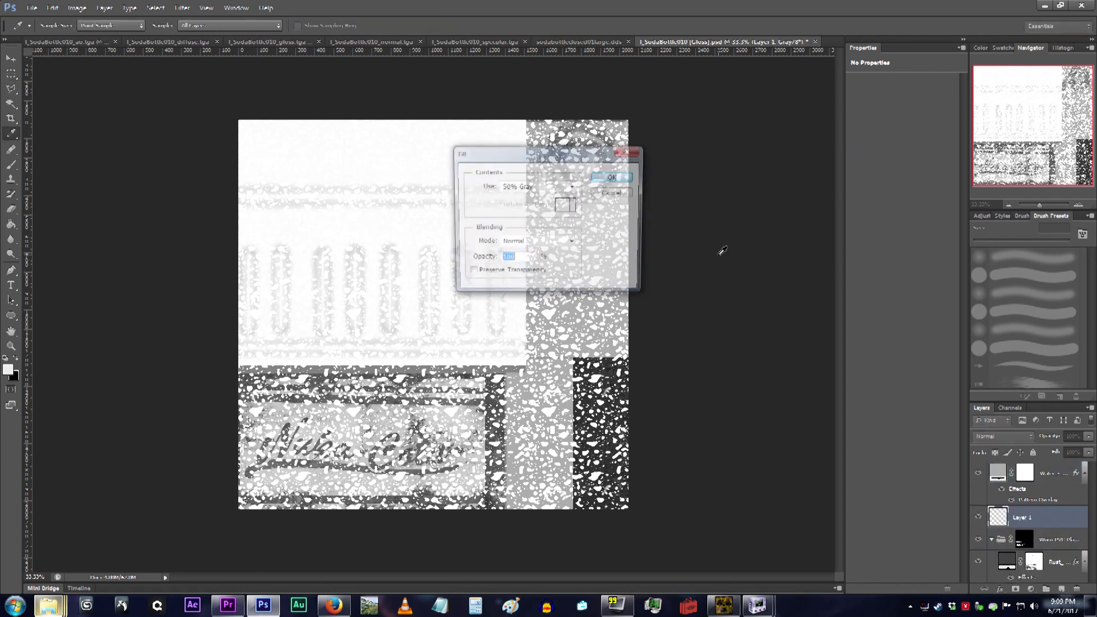
{"action": "left_click", "coordinate": [573, 186]}
{"action": "left_click", "coordinate": [533, 286]}
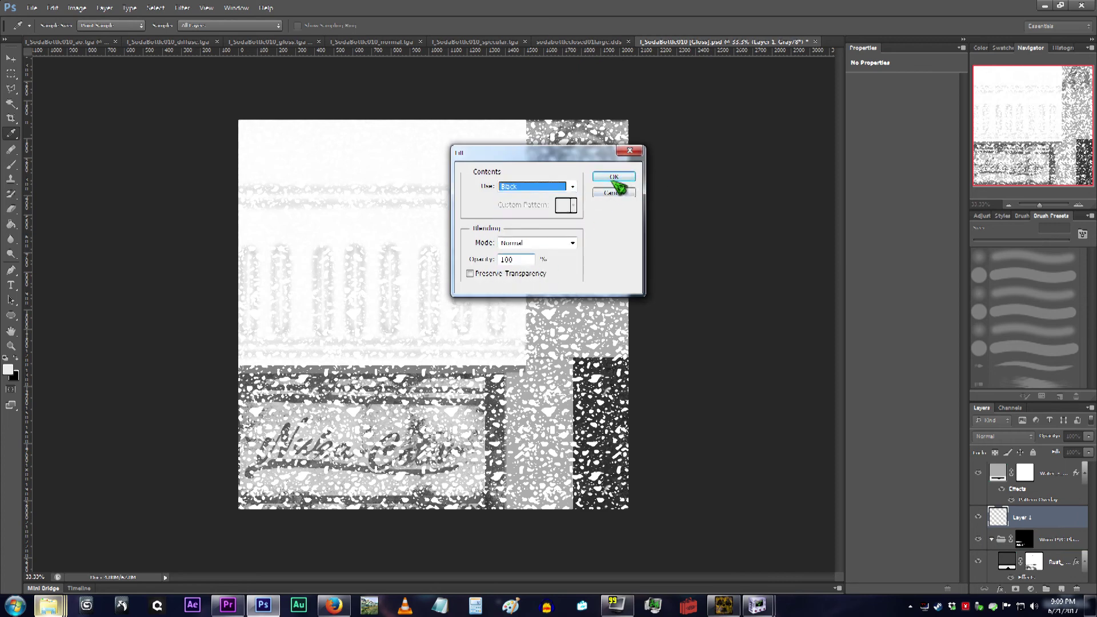
{"action": "left_click", "coordinate": [613, 177]}
Merge the water droplets layer with the black layer beneath it
{"action": "key", "text": "m"}
{"action": "left_click", "coordinate": [1050, 481], "text": "shift"}
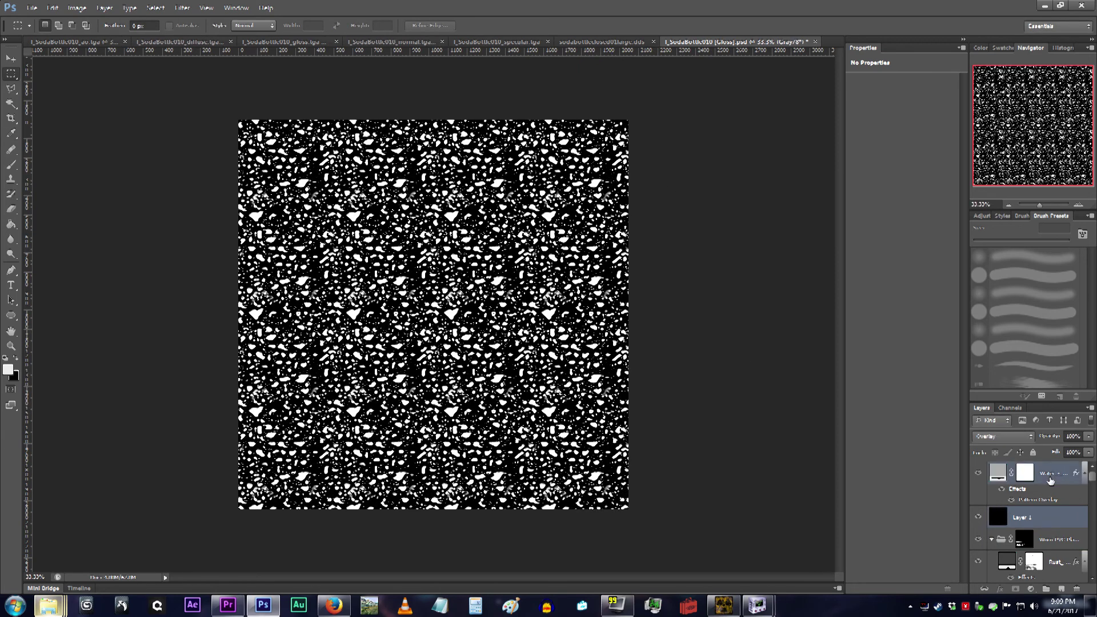
{"action": "key", "text": "ctrl+e"}
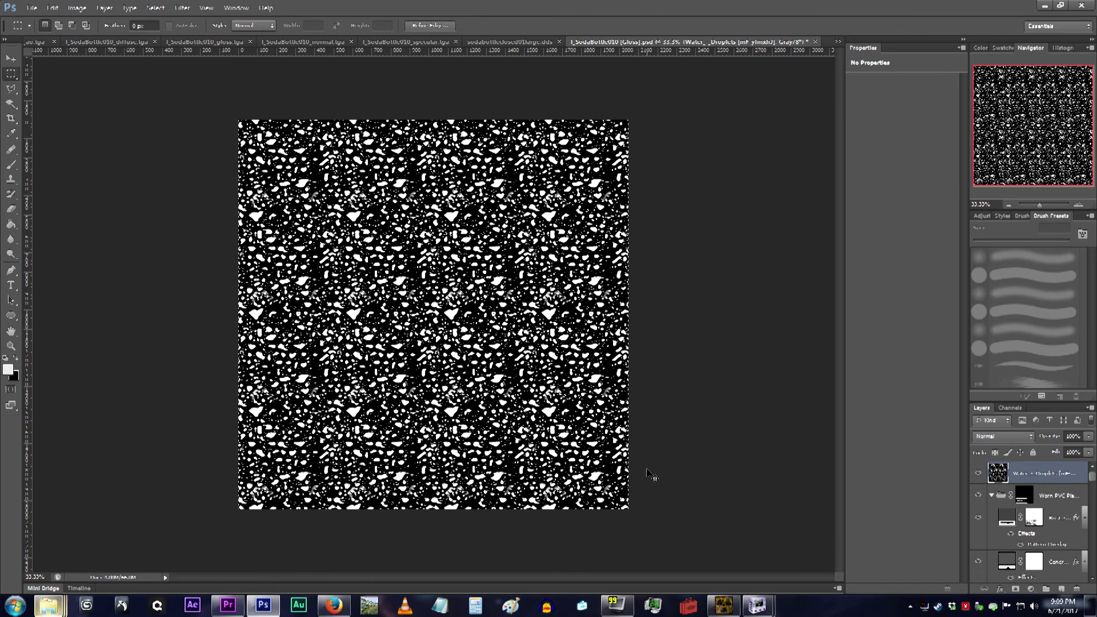
Close the gloss PSD without saving and paste the droplet pattern above Layer 0 in the specular map
{"action": "left_click", "coordinate": [816, 42]}
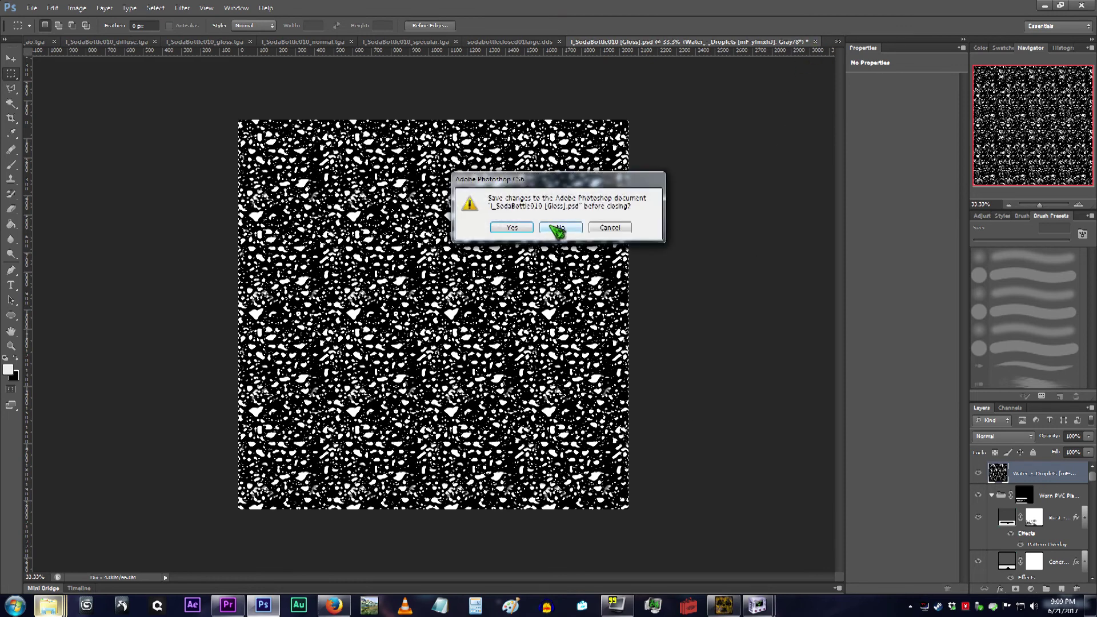
{"action": "left_click", "coordinate": [550, 229]}
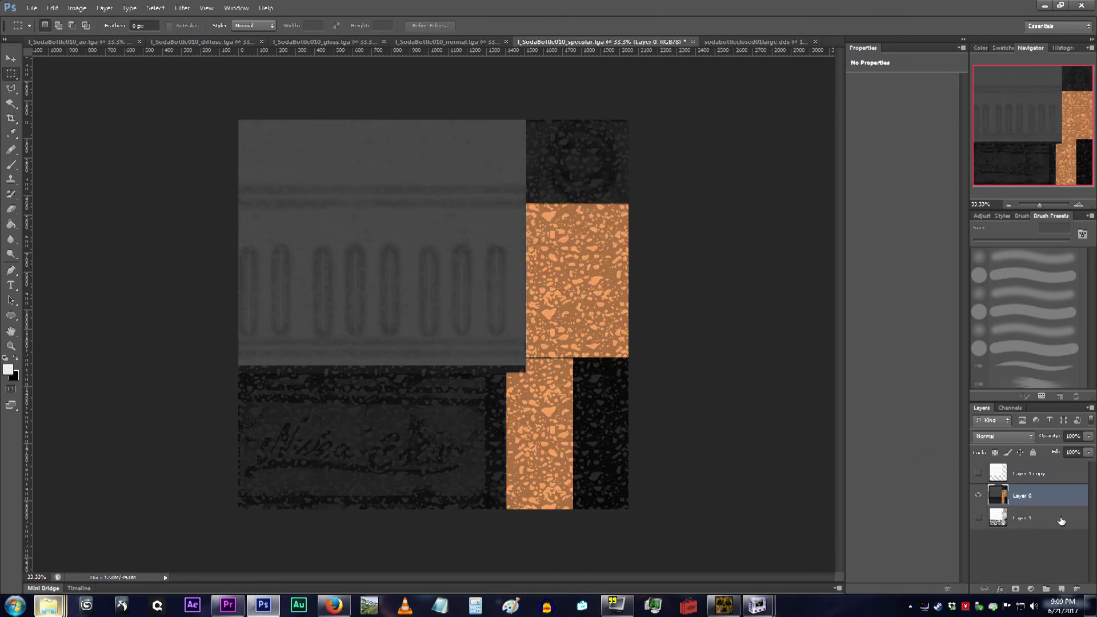
{"action": "key", "text": "ctrl+v"}
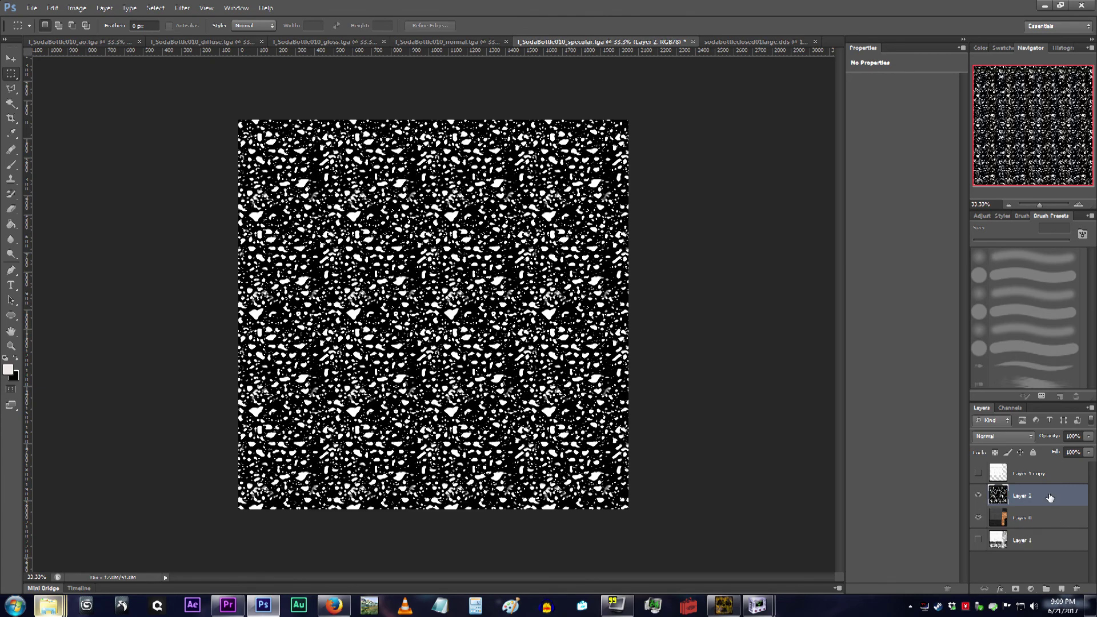
Set the pasted droplet layer's blending mode to Screen
{"action": "left_click", "coordinate": [1004, 436]}
{"action": "left_click", "coordinate": [1004, 193]}
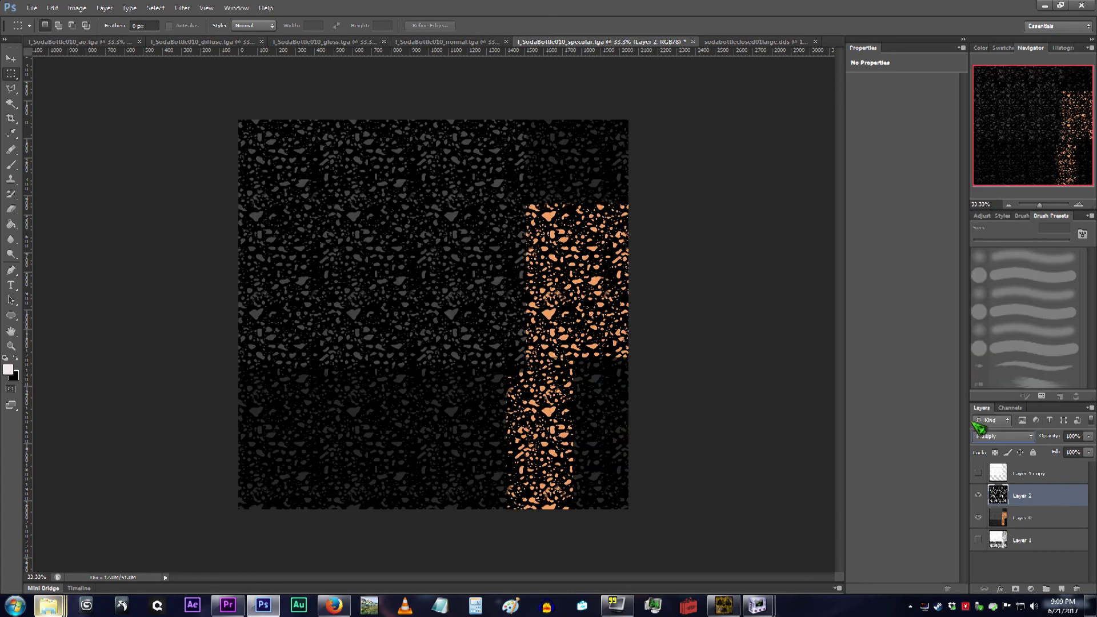
{"action": "left_click", "coordinate": [999, 438]}
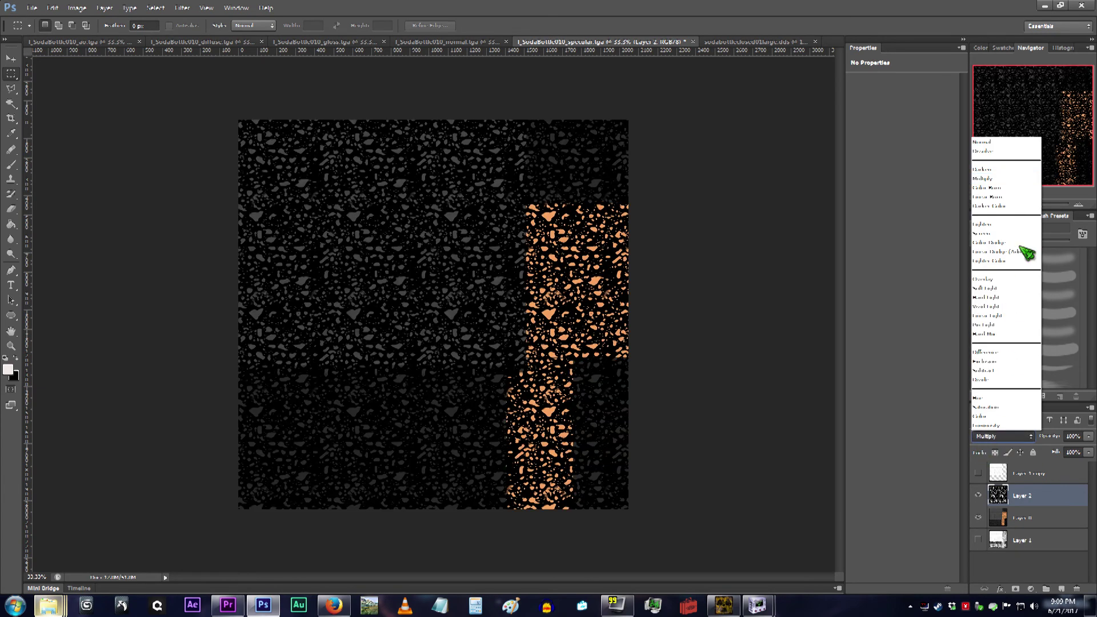
{"action": "left_click", "coordinate": [982, 233]}
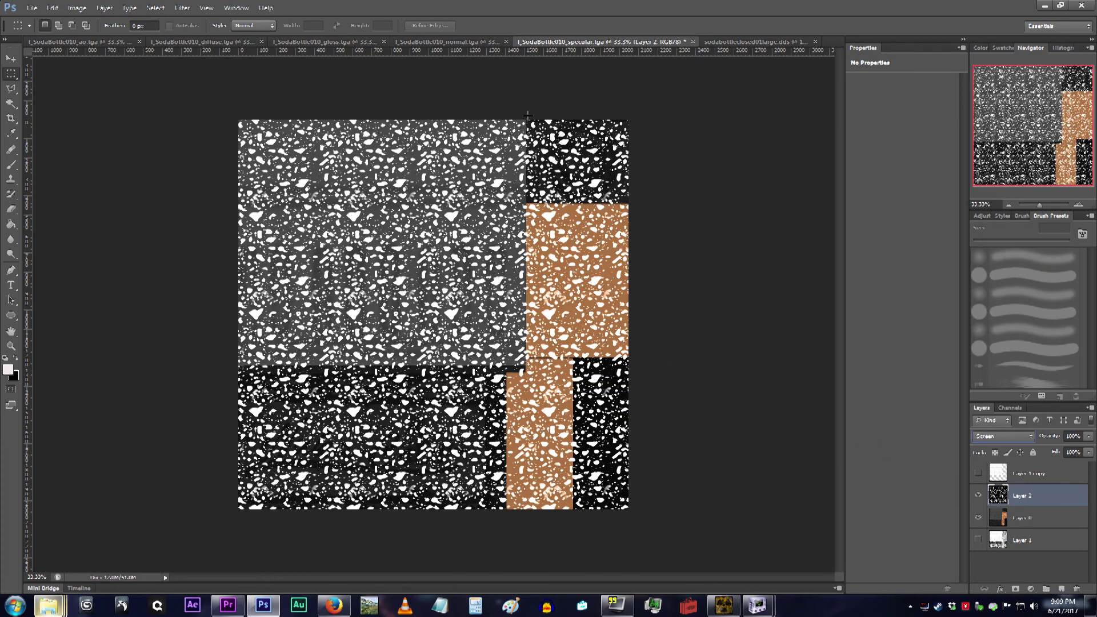
Select the cap, orange and label areas, using the original texture's alpha as reference, and delete them from Layer 2 and Layer 0
{"action": "left_click_drag", "start_coordinate": [528, 113], "coordinate": [665, 355]}
{"action": "left_click", "coordinate": [760, 42]}
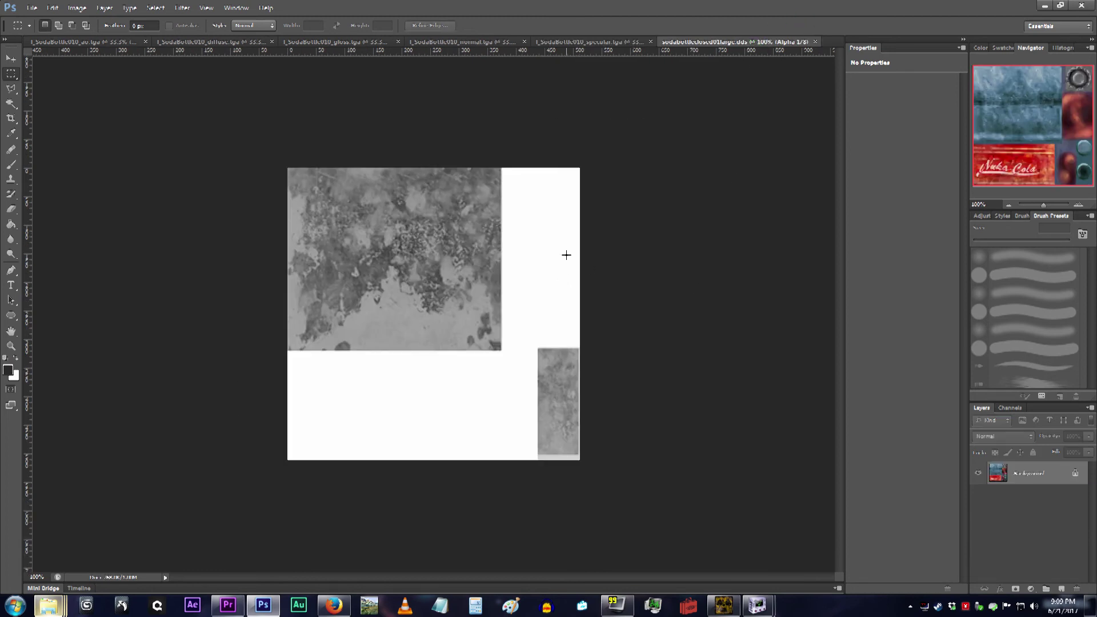
{"action": "left_click", "coordinate": [566, 43]}
{"action": "key", "text": "shift"}
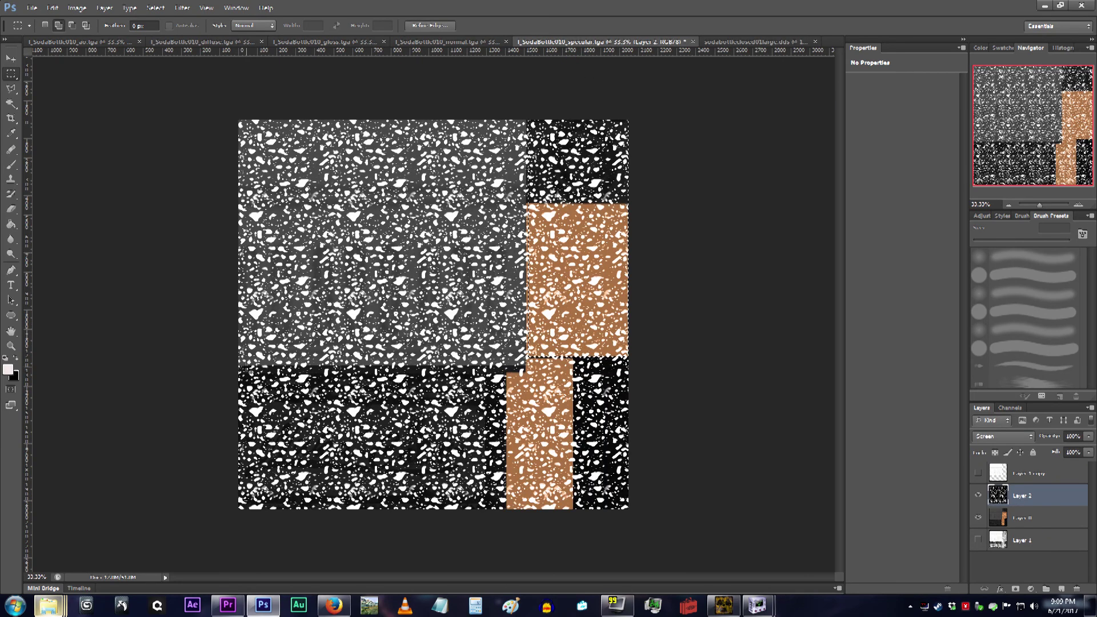
{"action": "left_click_drag", "start_coordinate": [234, 366], "coordinate": [574, 544]}
{"action": "key", "text": "Delete"}
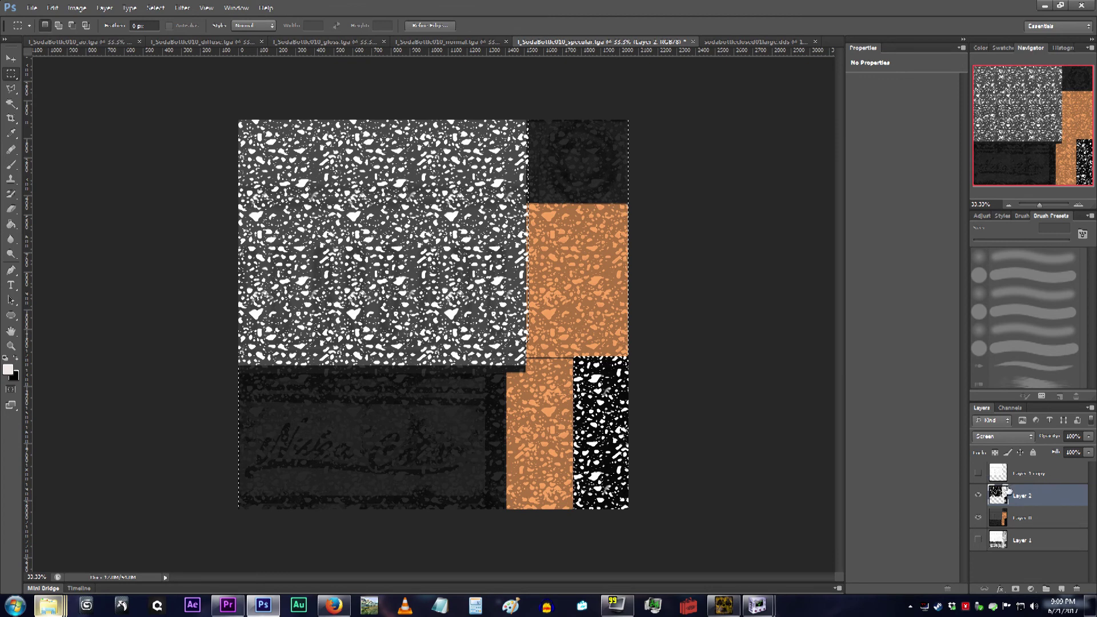
{"action": "left_click", "coordinate": [1012, 525]}
{"action": "key", "text": "Delete"}
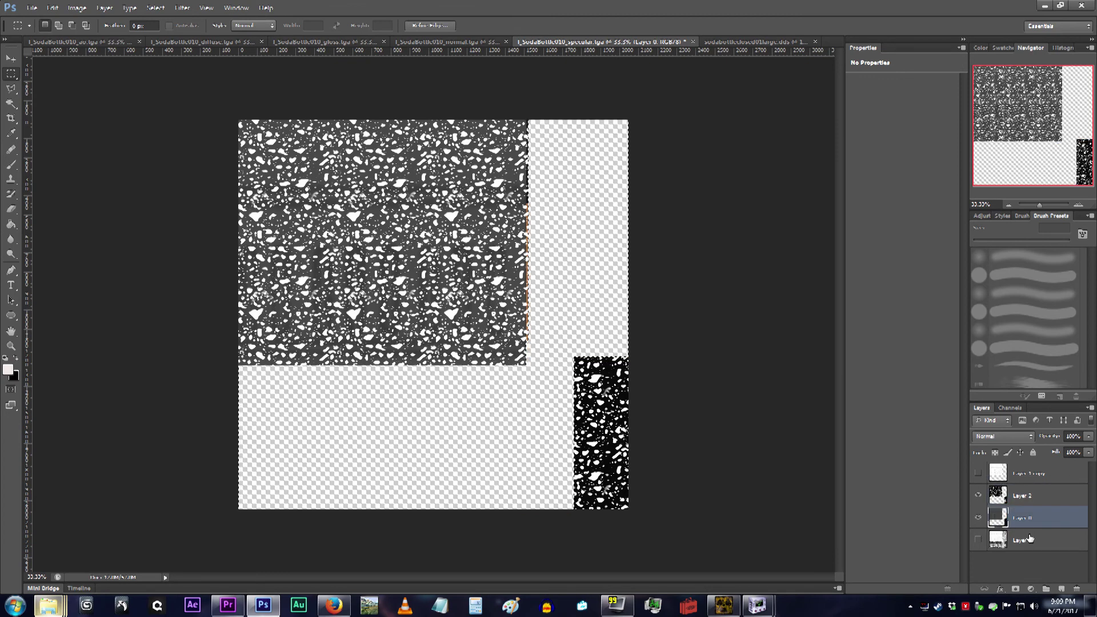
Add a new layer above Layer 1, fill the selected areas with white at 100% opacity, and deselect
{"action": "left_click", "coordinate": [1030, 539]}
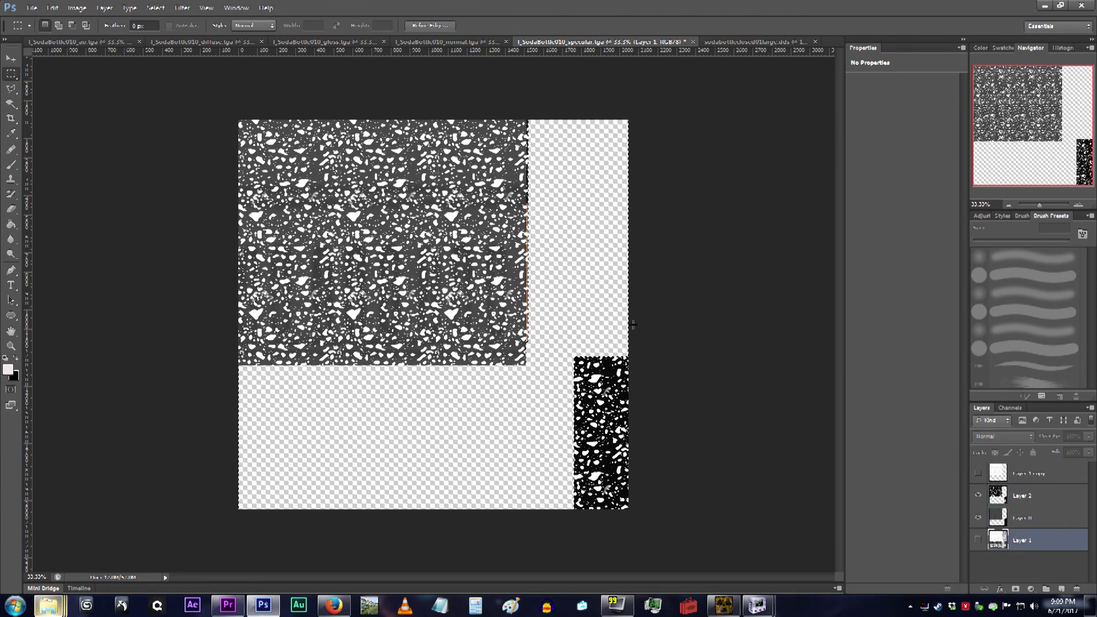
{"action": "left_click", "coordinate": [1062, 589]}
{"action": "key", "text": "shift+F5"}
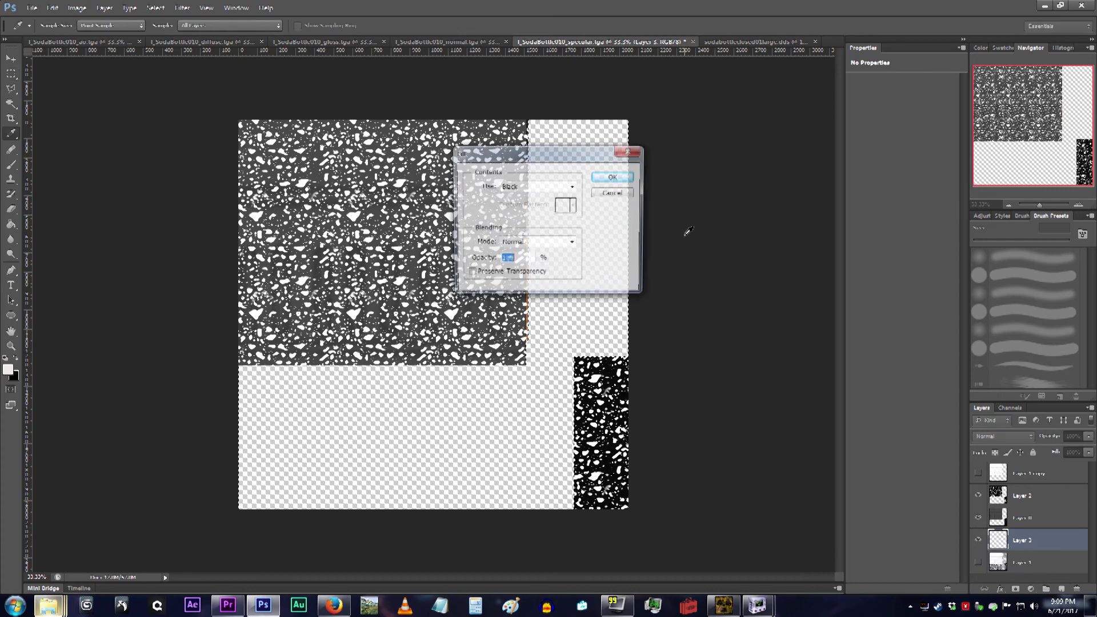
{"action": "left_click", "coordinate": [572, 186]}
{"action": "left_click", "coordinate": [532, 289]}
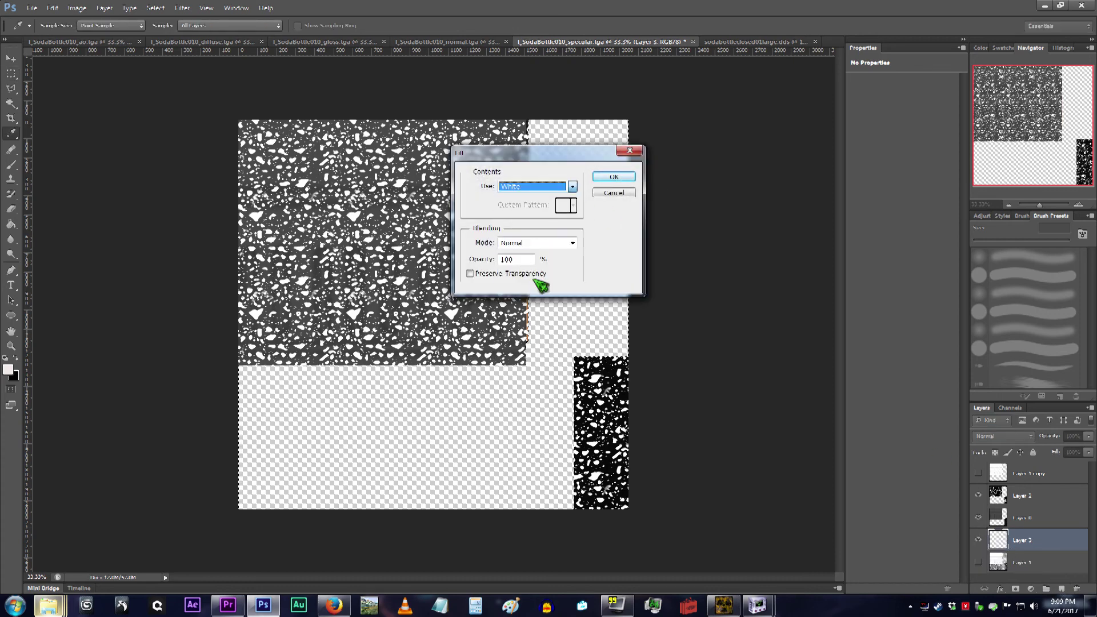
{"action": "left_click", "coordinate": [625, 182]}
{"action": "key", "text": "ctrl+d"}
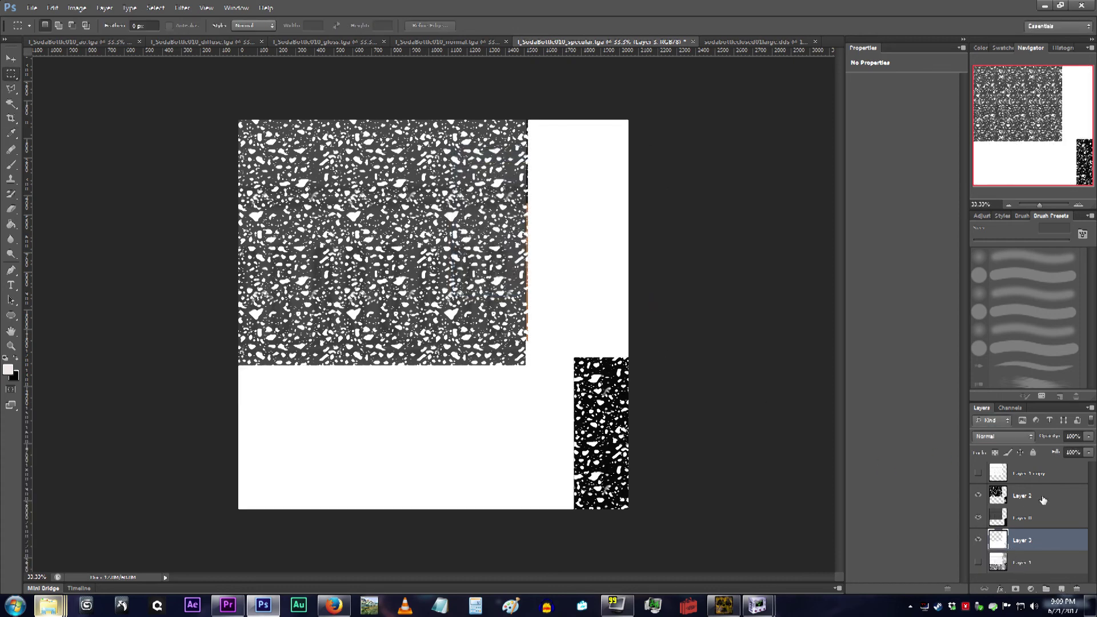
Merge Layer 2, Layer 0 and the white layer, and fill the leftover orange strip beside the bottle body with white
{"action": "left_click", "coordinate": [1022, 496], "text": "shift"}
{"action": "key", "text": "ctrl+e"}
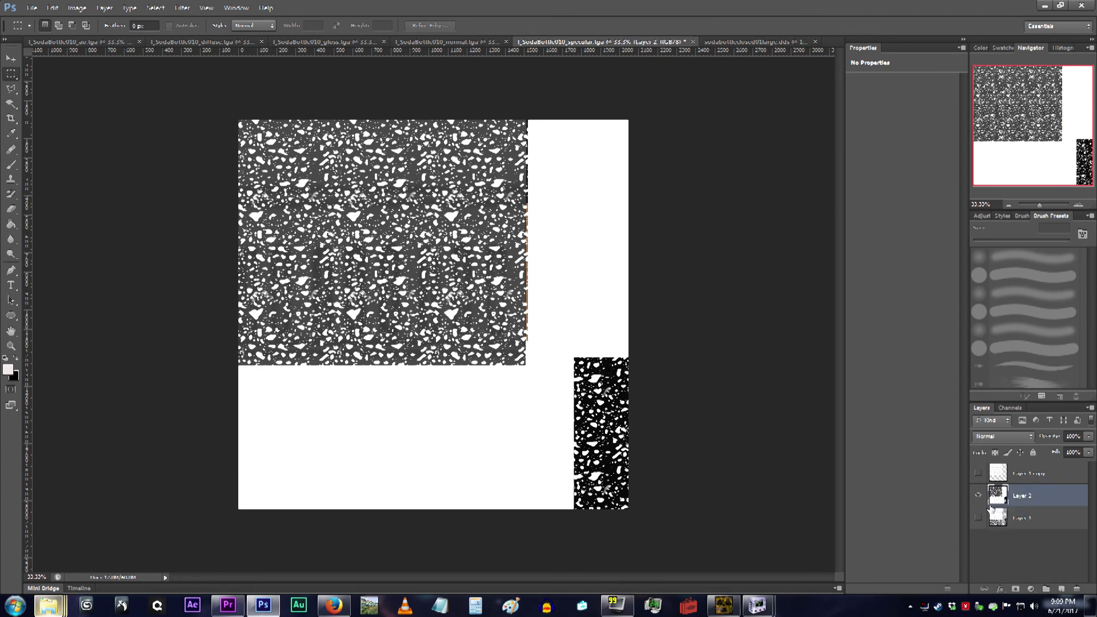
{"action": "left_click_drag", "start_coordinate": [563, 110], "coordinate": [528, 362]}
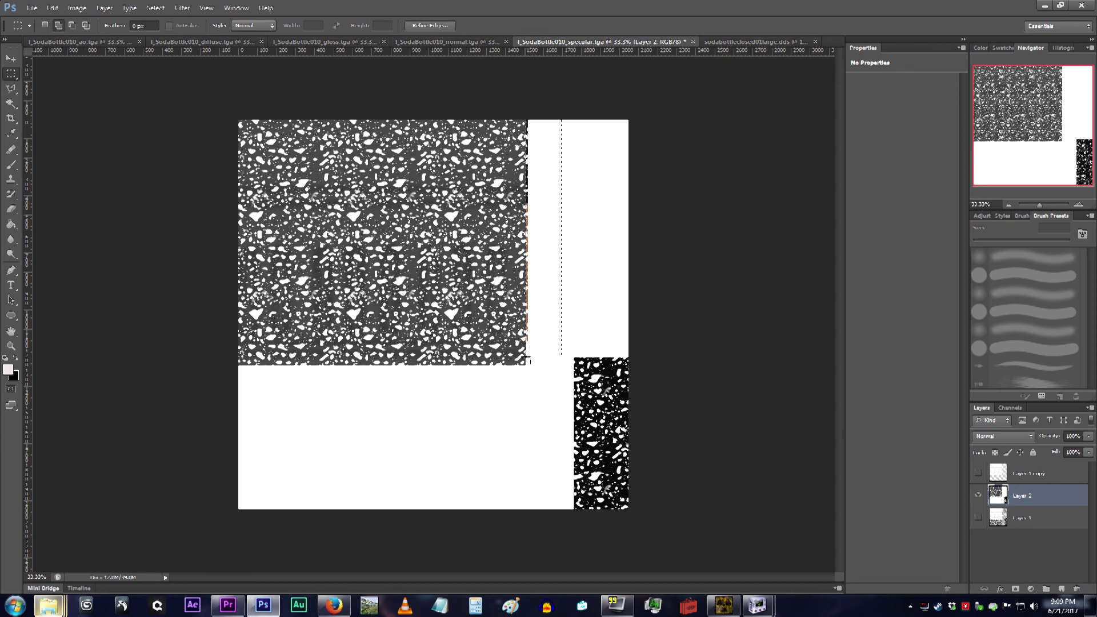
{"action": "key", "text": "shift+BackSpace"}
{"action": "left_click", "coordinate": [607, 179]}
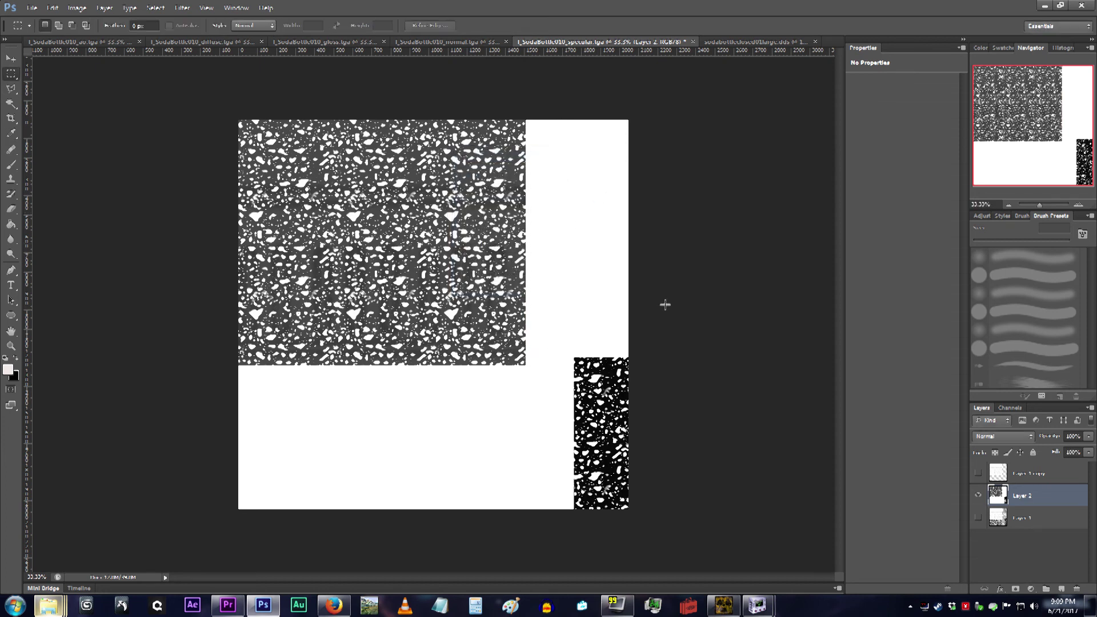
Copy the whole merged mask into a new alpha channel of the diffuse map and deselect
{"action": "key", "text": "ctrl+a"}
{"action": "left_click", "coordinate": [186, 42]}
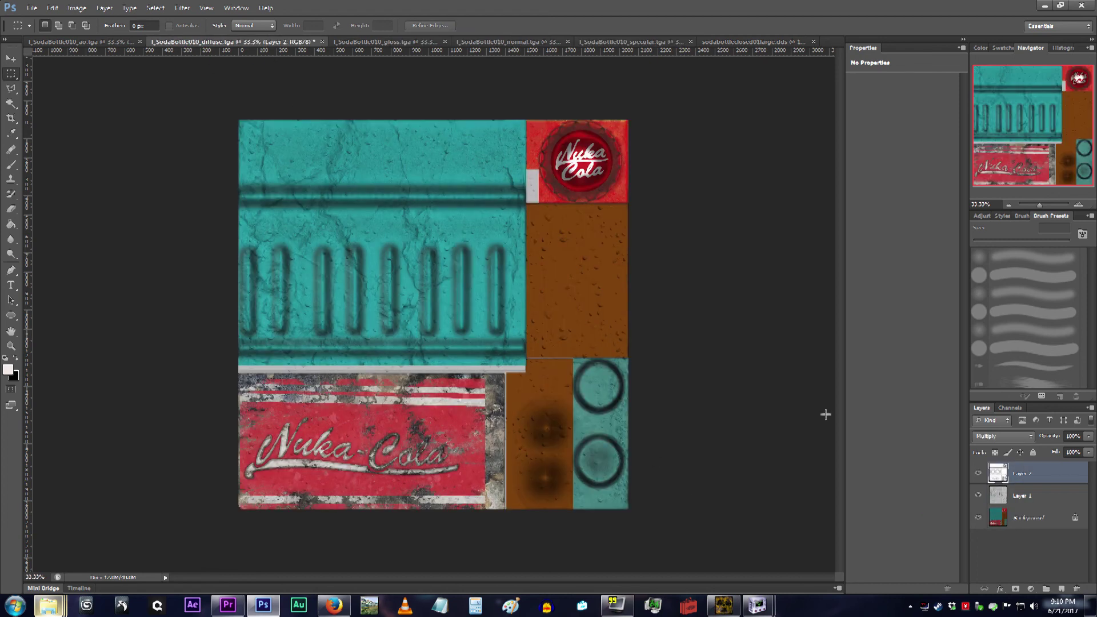
{"action": "left_click", "coordinate": [1010, 408]}
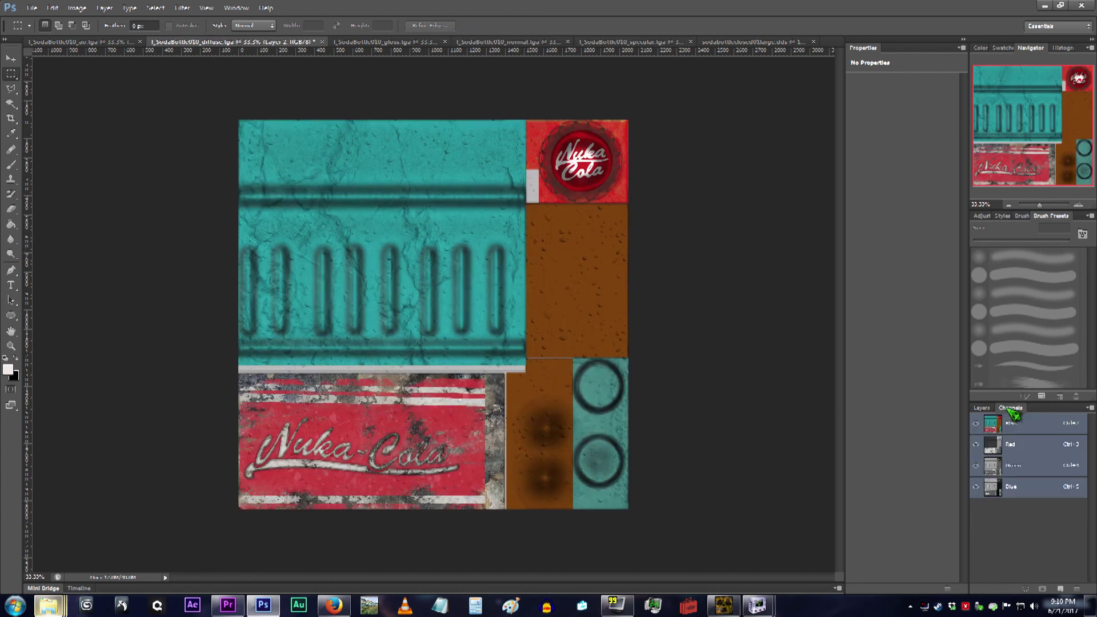
{"action": "left_click", "coordinate": [1062, 586]}
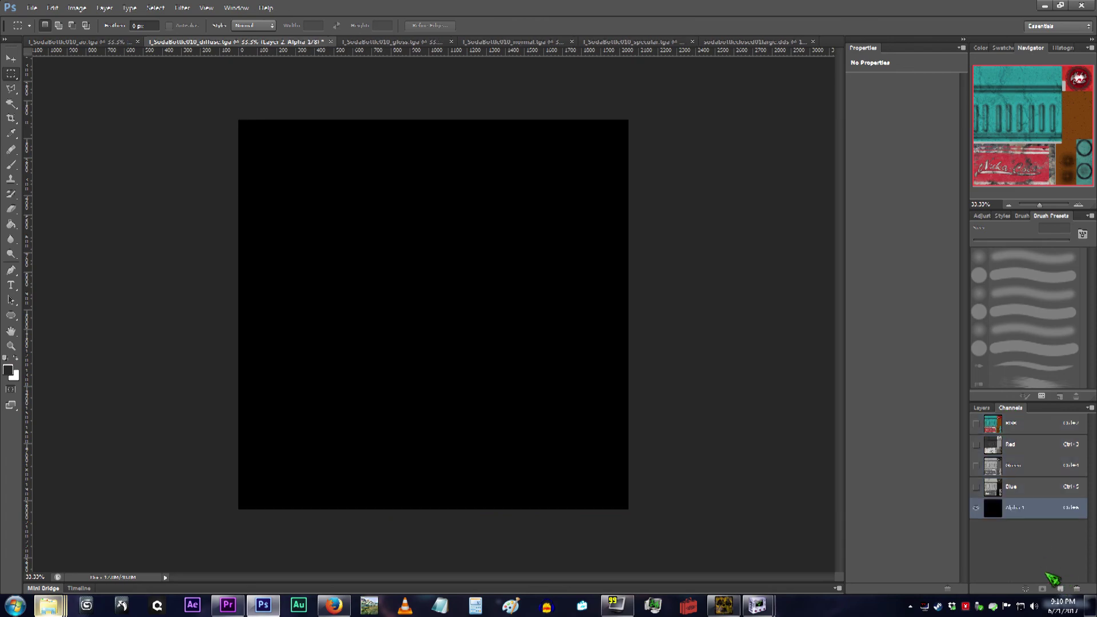
{"action": "key", "text": "ctrl+v"}
{"action": "key", "text": "ctrl+d"}
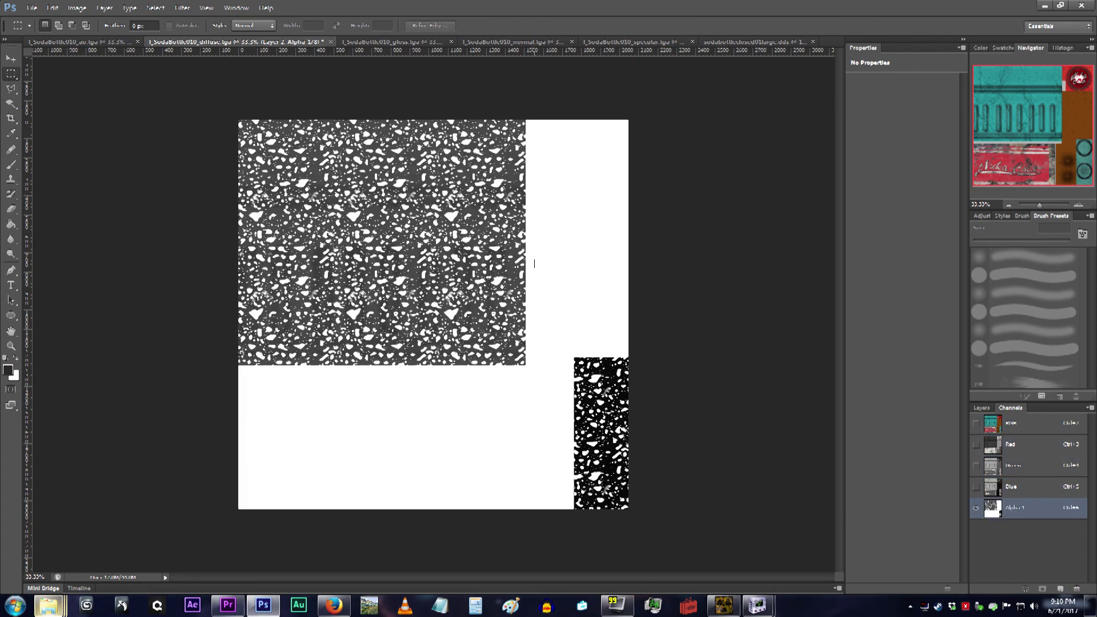
{"action": "left_click", "coordinate": [32, 8]}
{"action": "left_click", "coordinate": [85, 150]}
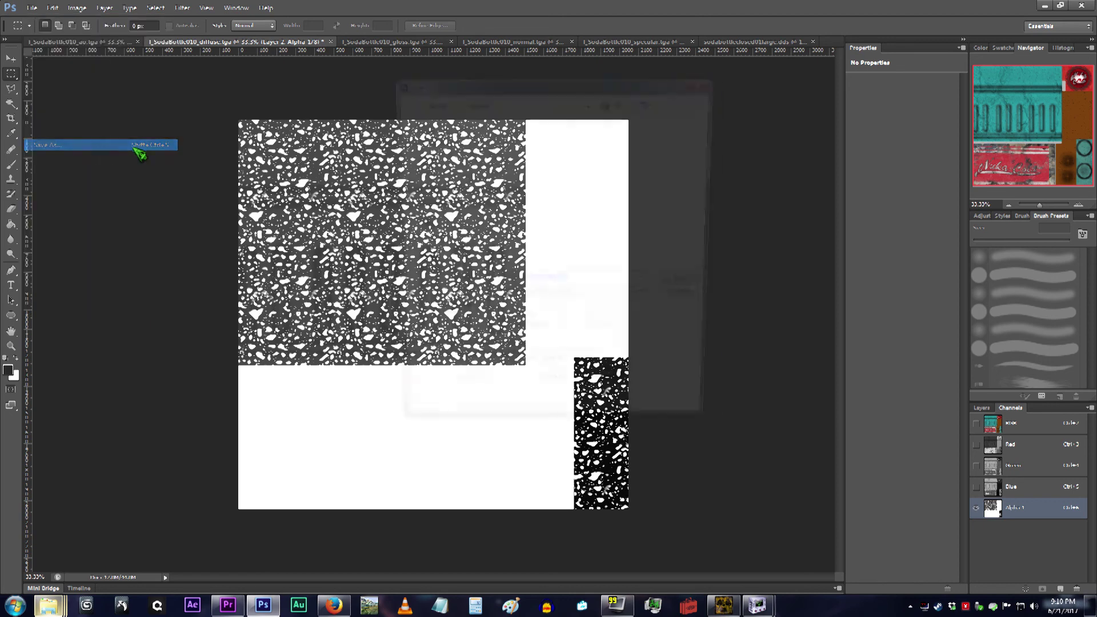
{"action": "left_click", "coordinate": [534, 300]}
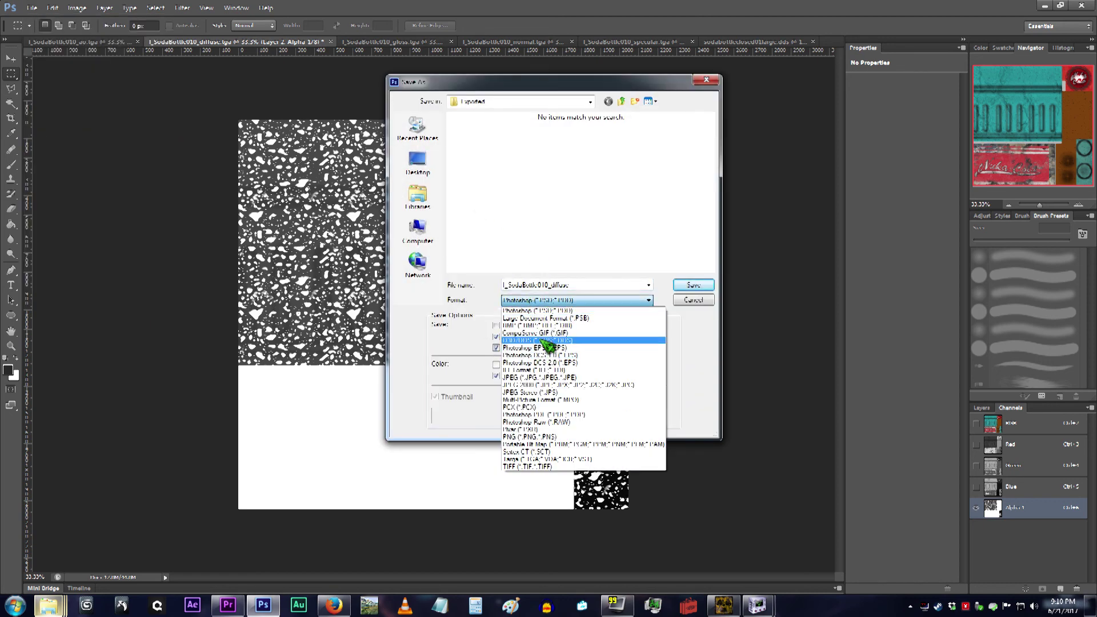
{"action": "left_click", "coordinate": [549, 342]}
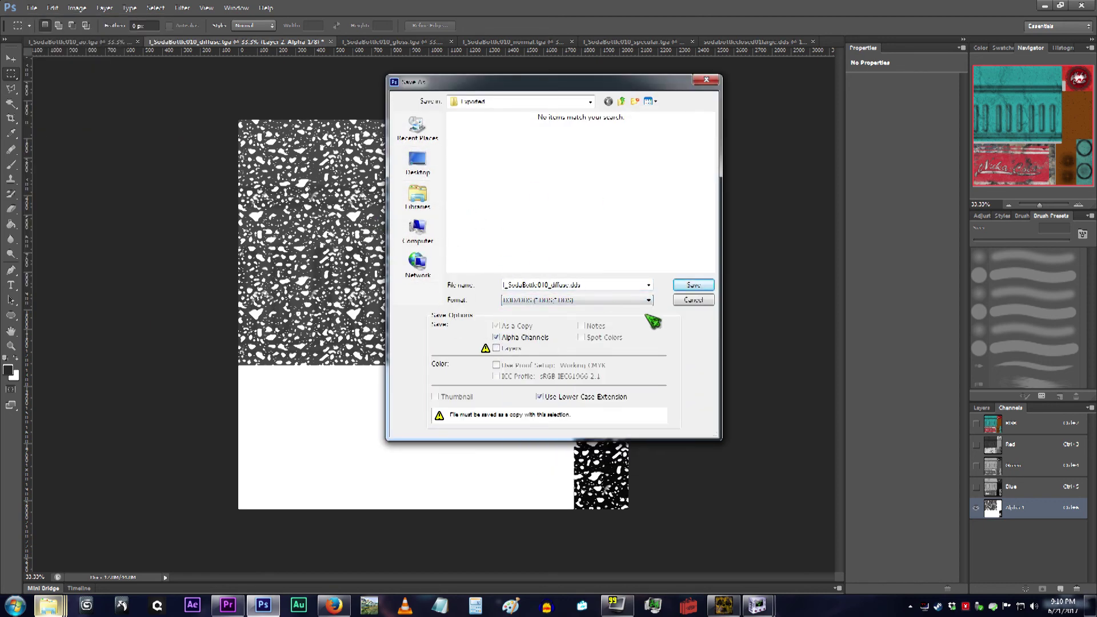
{"action": "left_click", "coordinate": [693, 300]}
Switch to the NifSkope window with the retextured bottle and examine the sodabottleclosed01.nif model by orbiting and zooming
{"action": "mouse_move", "coordinate": [758, 604]}
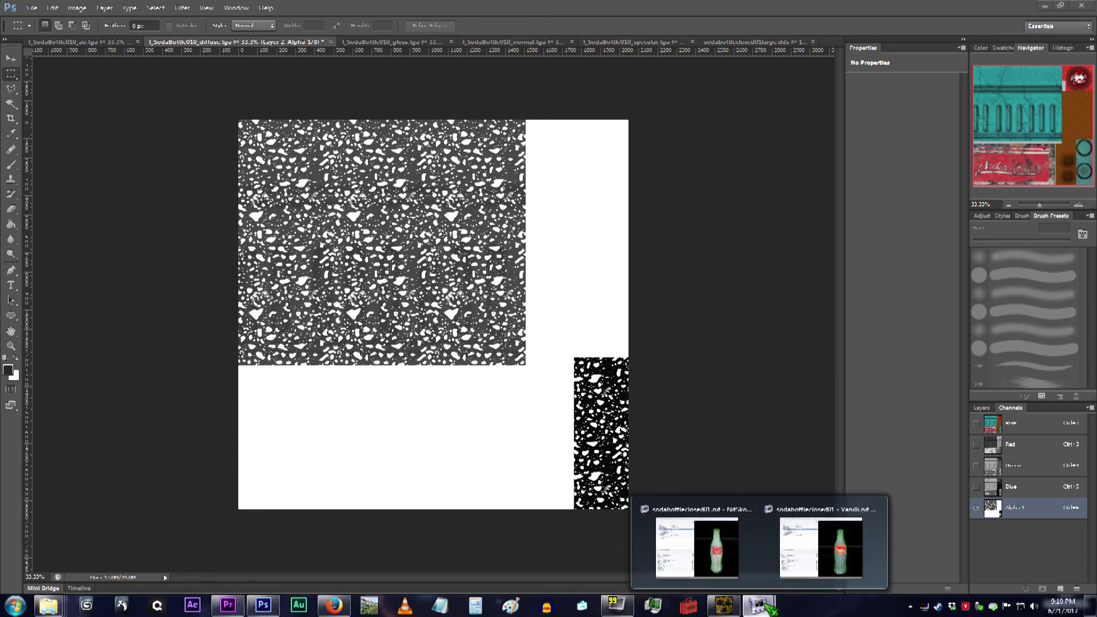
{"action": "left_click", "coordinate": [693, 546]}
{"action": "left_click_drag", "start_coordinate": [608, 317], "coordinate": [636, 374]}
{"action": "left_click", "coordinate": [640, 307]}
{"action": "scroll", "coordinate": [641, 308], "scroll_direction": "up", "scroll_amount": 4}
{"action": "scroll", "coordinate": [636, 374], "scroll_direction": "down", "scroll_amount": 5}
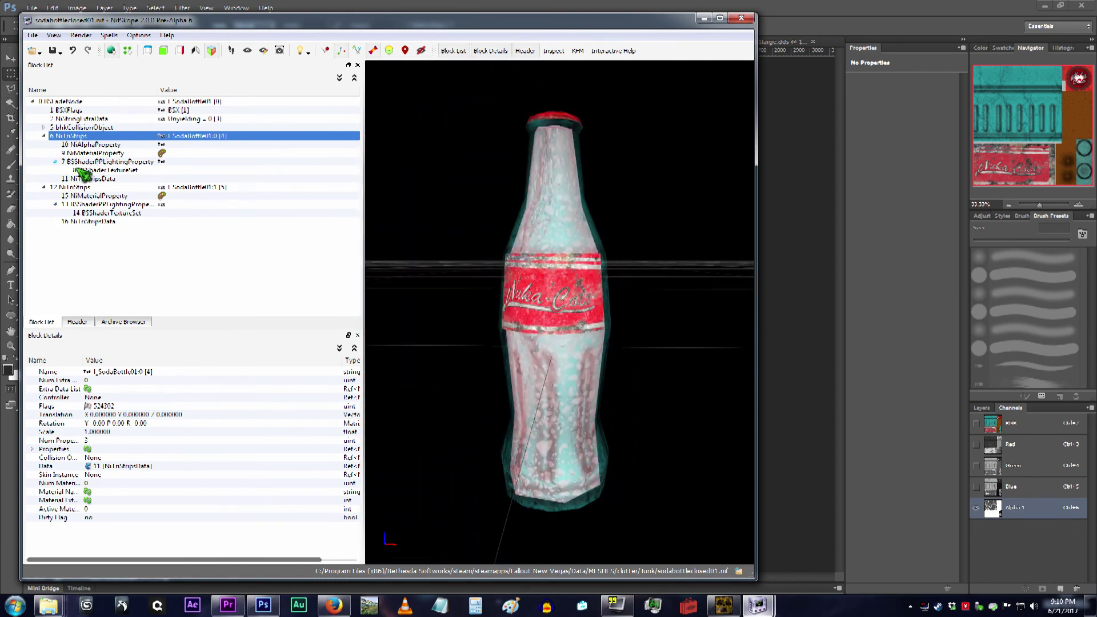
Compare the texture paths assigned in the BSShaderTextureSet blocks of the two NiTriStrips shapes
{"action": "left_click", "coordinate": [110, 213]}
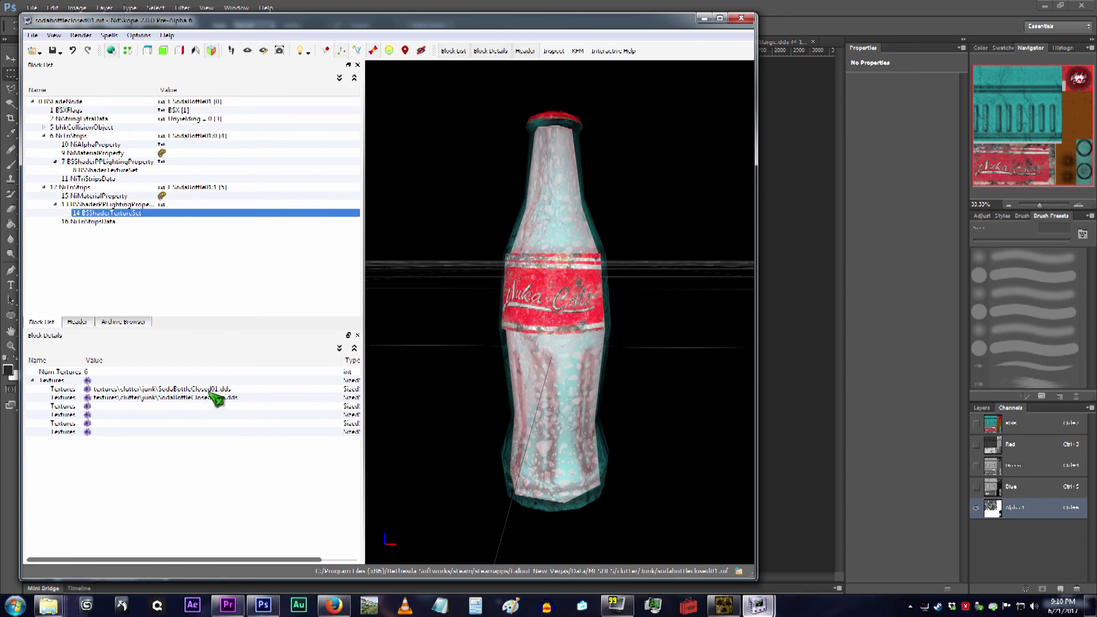
{"action": "left_click", "coordinate": [126, 170]}
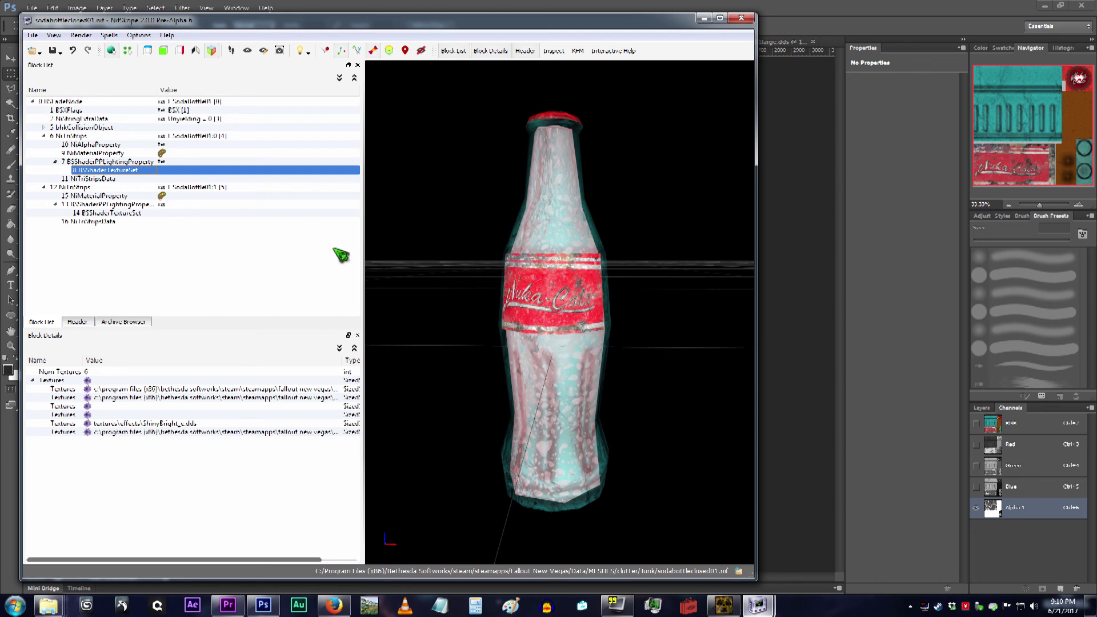
{"action": "left_click", "coordinate": [140, 213]}
Examine the bottle's inner and outer surfaces up close and inspect the second NiTriStrips shape's NiMaterialProperty settings
{"action": "left_click_drag", "start_coordinate": [534, 415], "coordinate": [541, 289]}
{"action": "scroll", "coordinate": [557, 338], "scroll_direction": "up", "scroll_amount": 5}
{"action": "scroll", "coordinate": [552, 357], "scroll_direction": "up", "scroll_amount": 2}
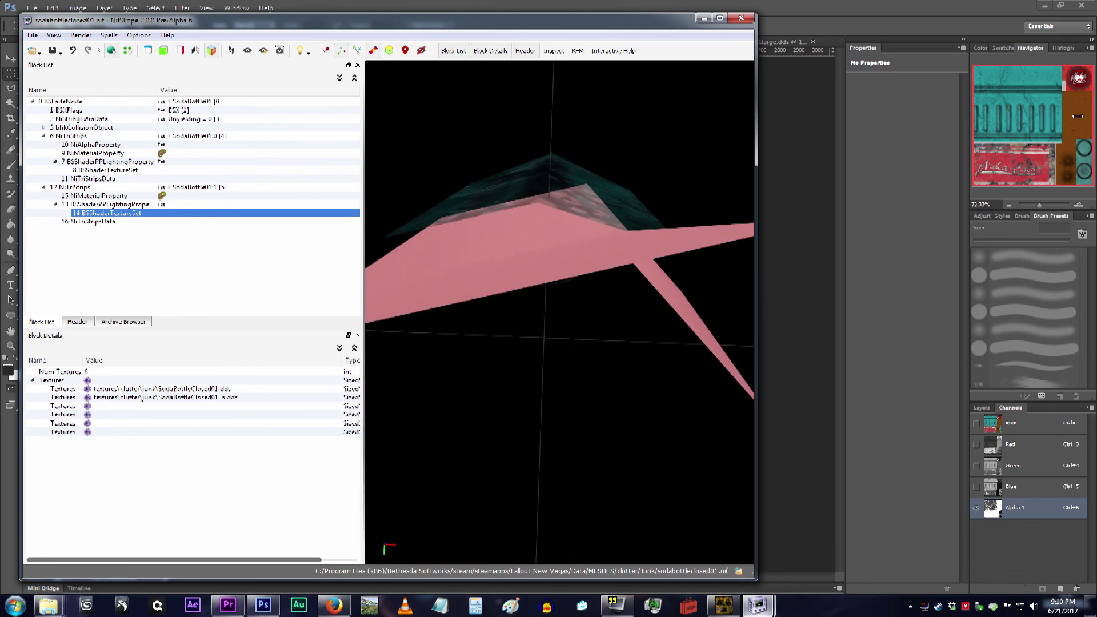
{"action": "left_click_drag", "start_coordinate": [456, 312], "coordinate": [497, 313]}
{"action": "left_click", "coordinate": [126, 197]}
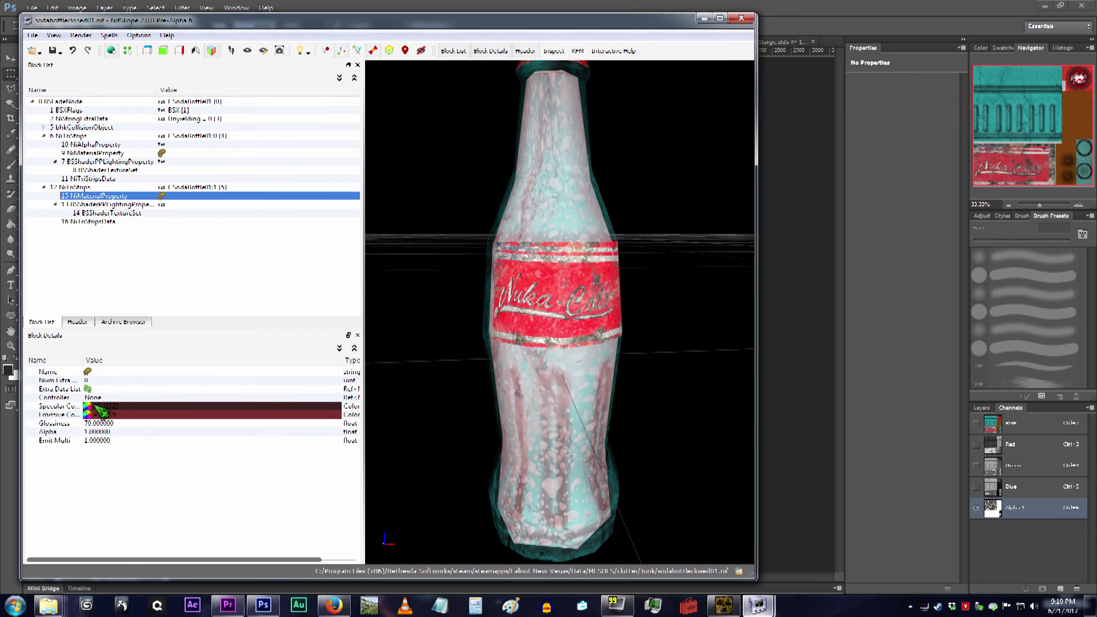
{"action": "left_click_drag", "start_coordinate": [581, 411], "coordinate": [577, 407]}
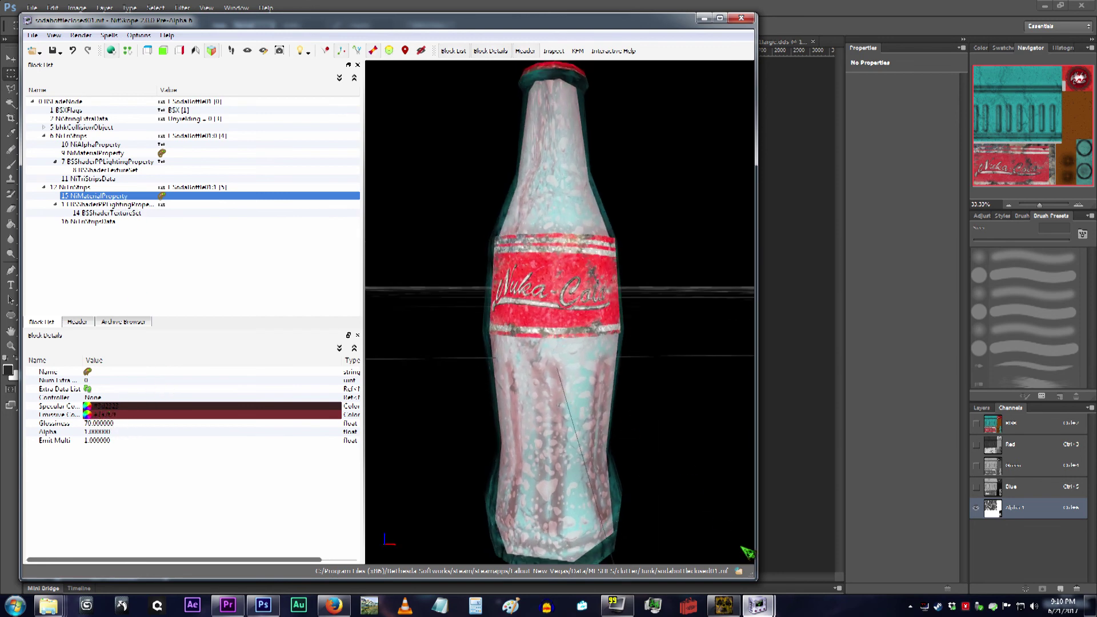
Switch to Premiere Pro and enlarge the program monitor to view the in-game comparison of the two bottles
{"action": "left_click", "coordinate": [228, 605]}
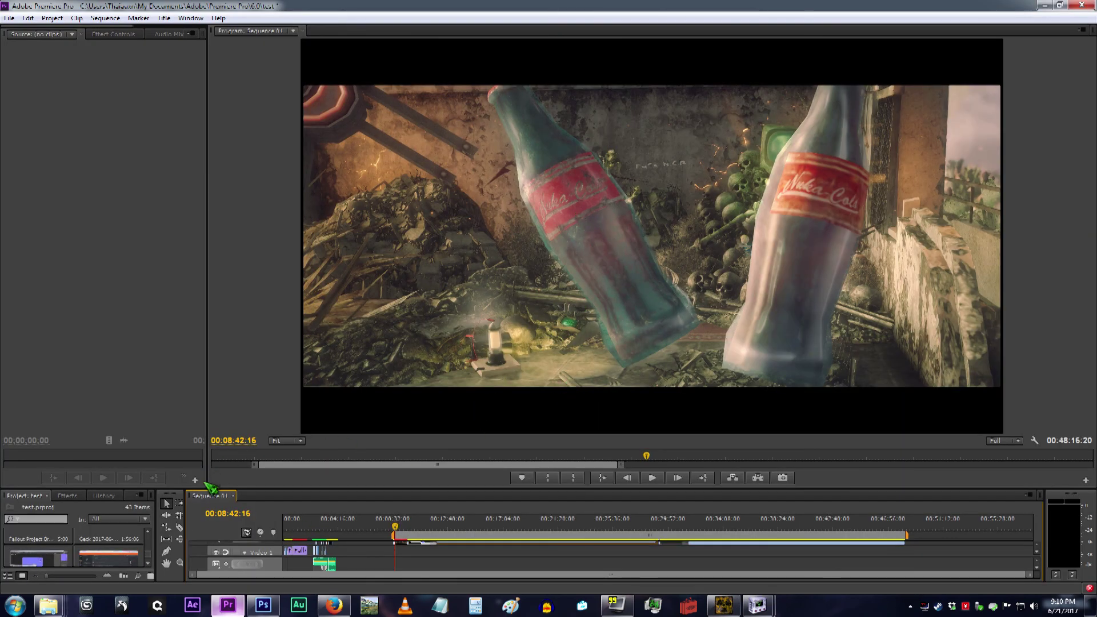
{"action": "left_click_drag", "start_coordinate": [203, 493], "coordinate": [198, 496]}
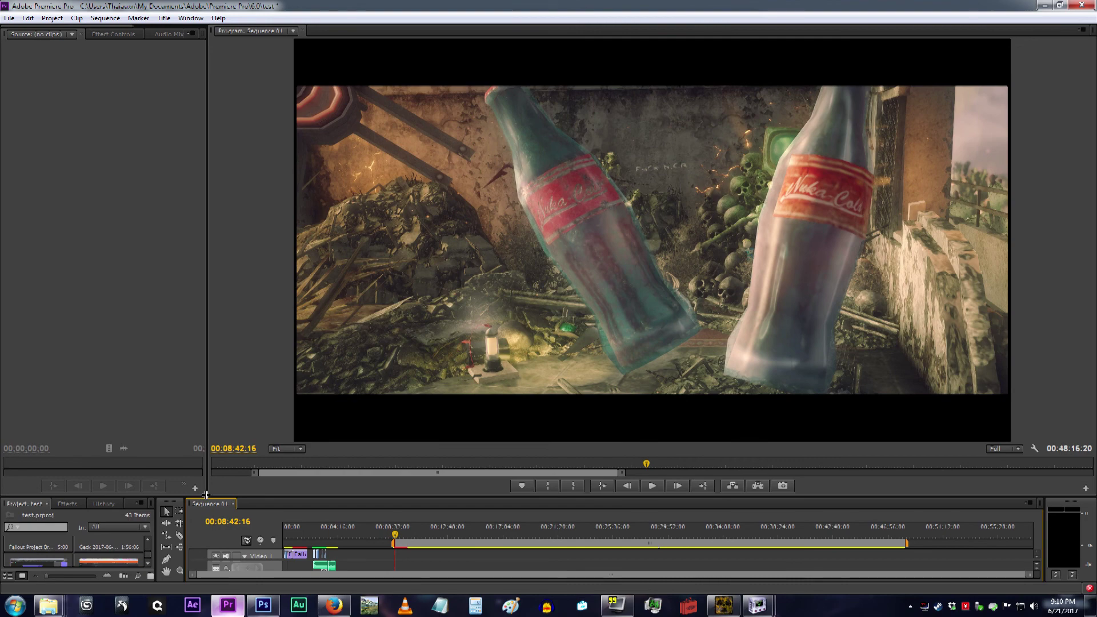
{"action": "left_click_drag", "start_coordinate": [204, 495], "coordinate": [206, 523]}
{"action": "key", "text": "Right"}
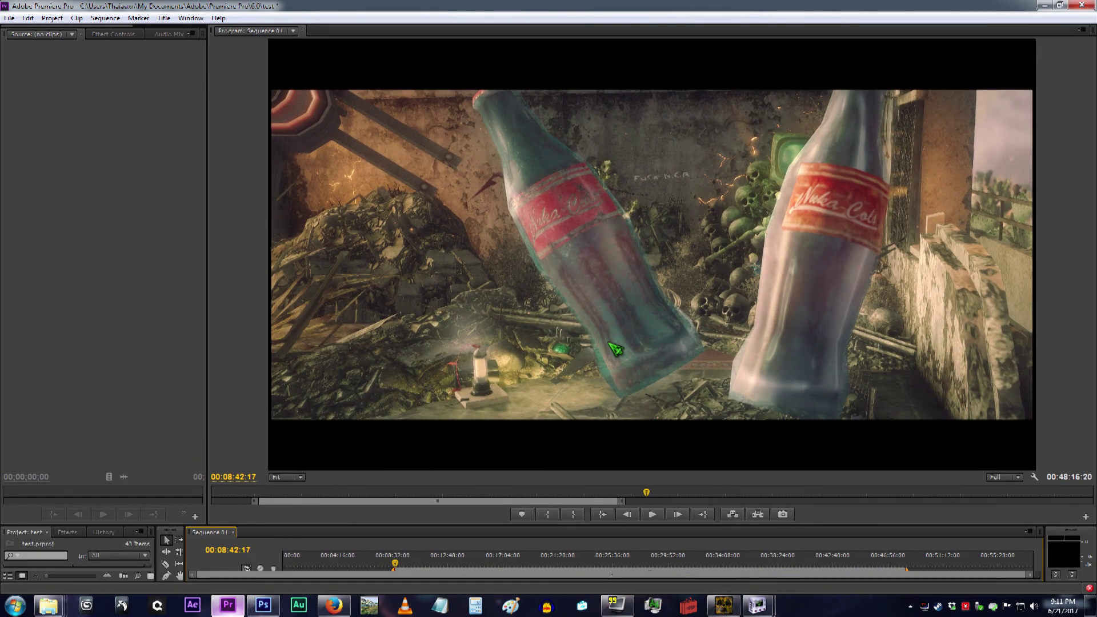
{"action": "left_click", "coordinate": [1003, 477]}
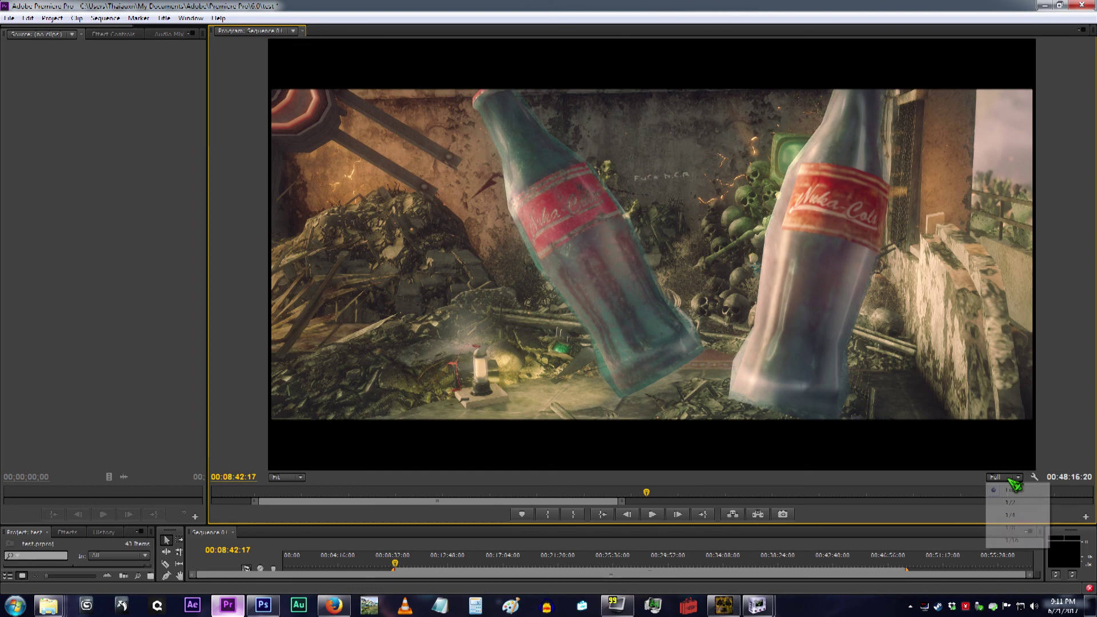
{"action": "left_click", "coordinate": [866, 409]}
{"action": "key", "text": "Left"}
Zoom the program monitor to 150% and back out to 100%, and play the sequence to compare both bottles
{"action": "left_click", "coordinate": [279, 479]}
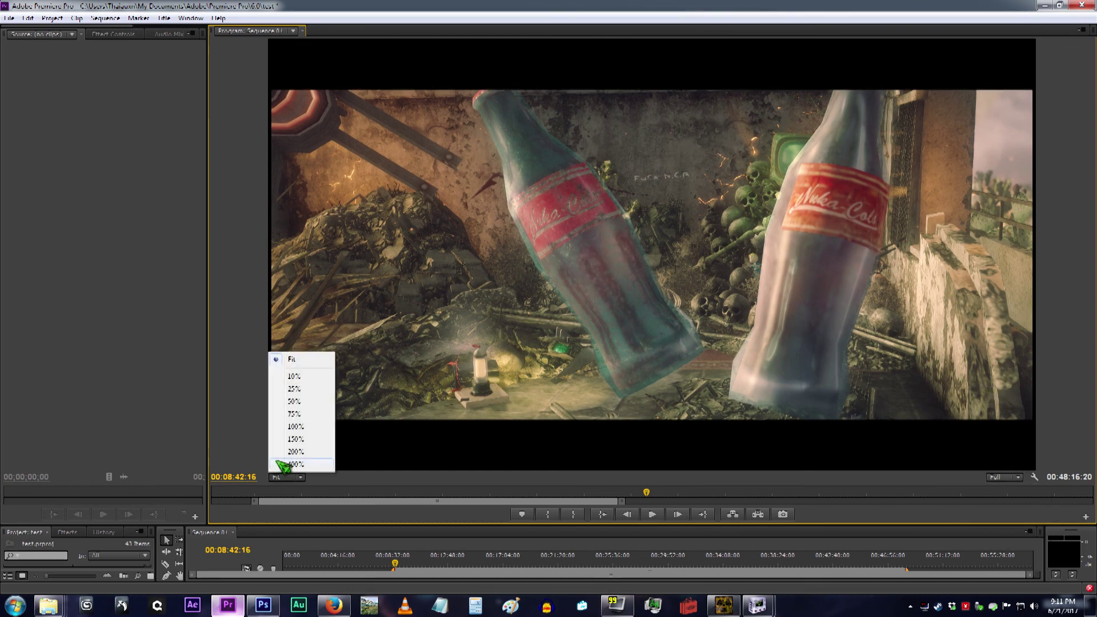
{"action": "left_click", "coordinate": [309, 444]}
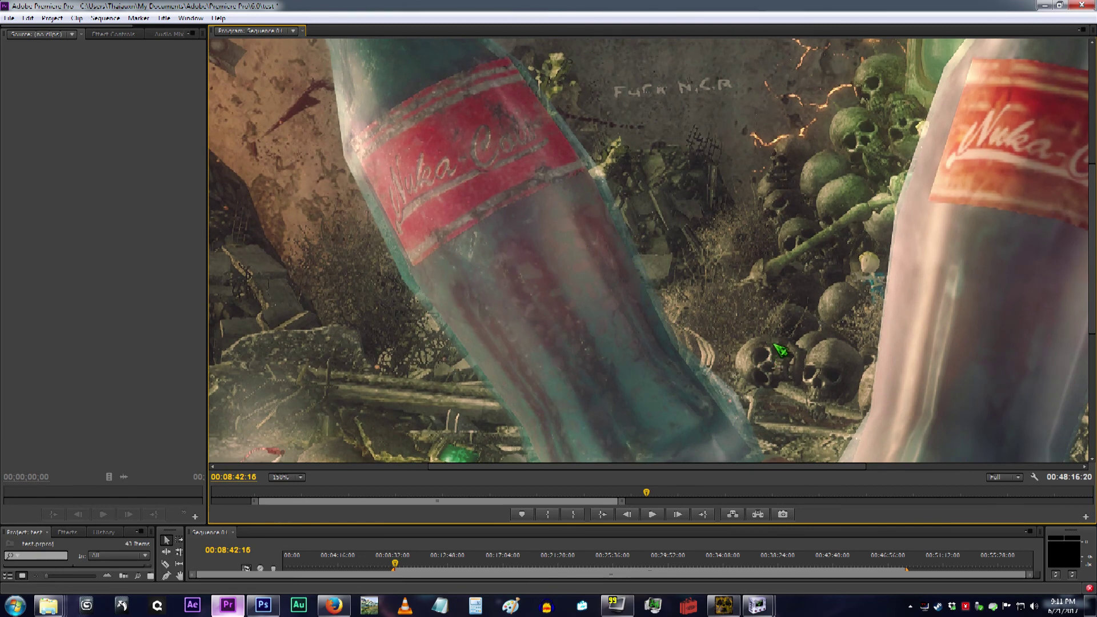
{"action": "left_click", "coordinate": [299, 478]}
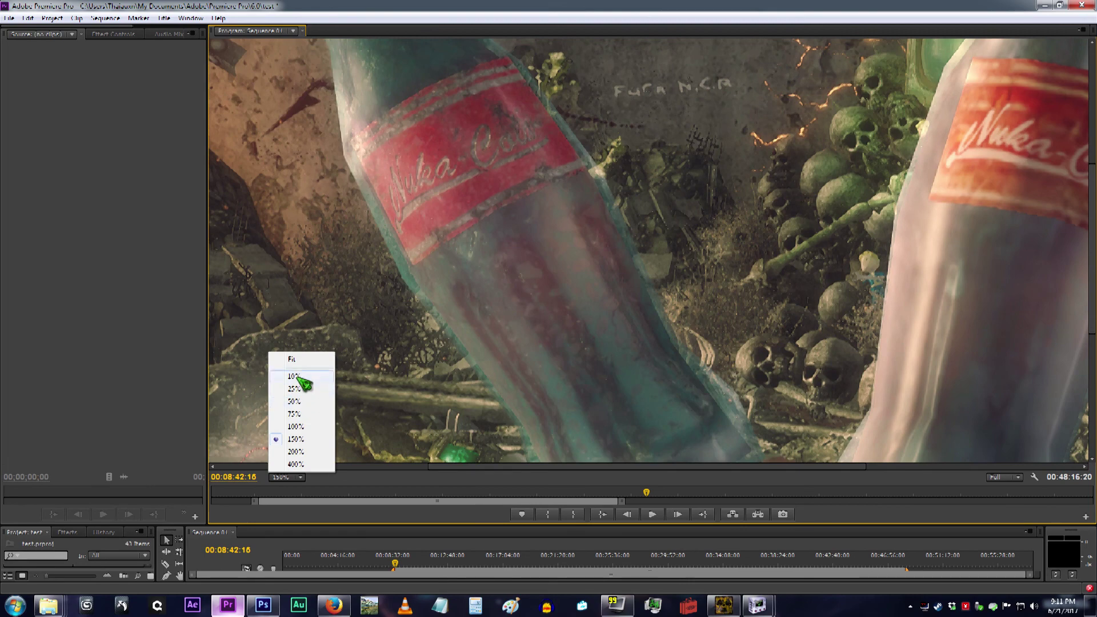
{"action": "left_click", "coordinate": [295, 427]}
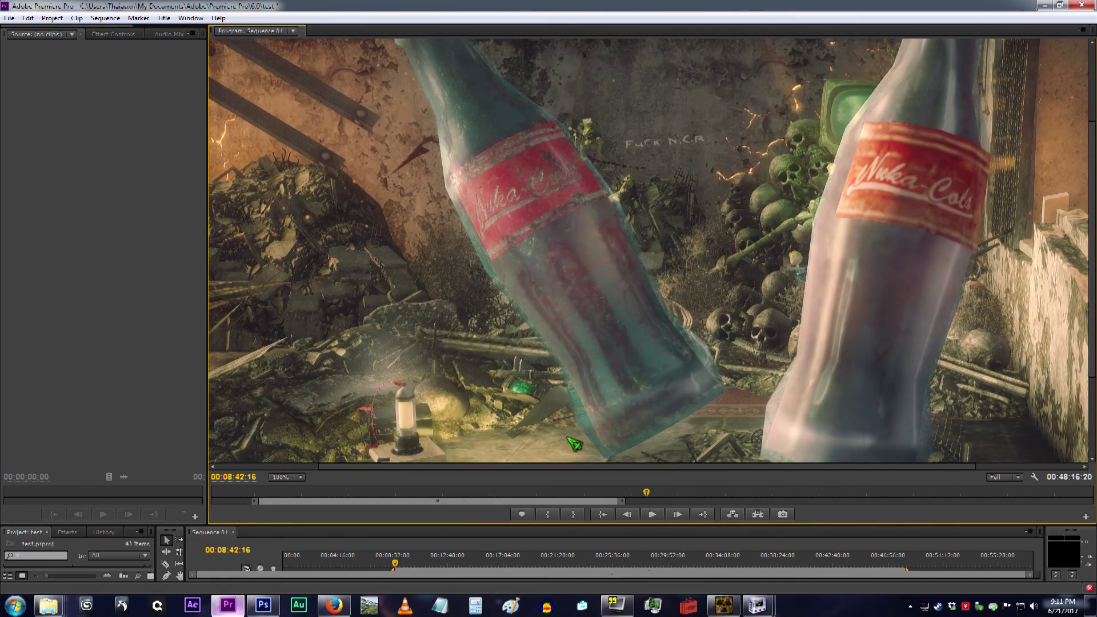
{"action": "left_click", "coordinate": [658, 516]}
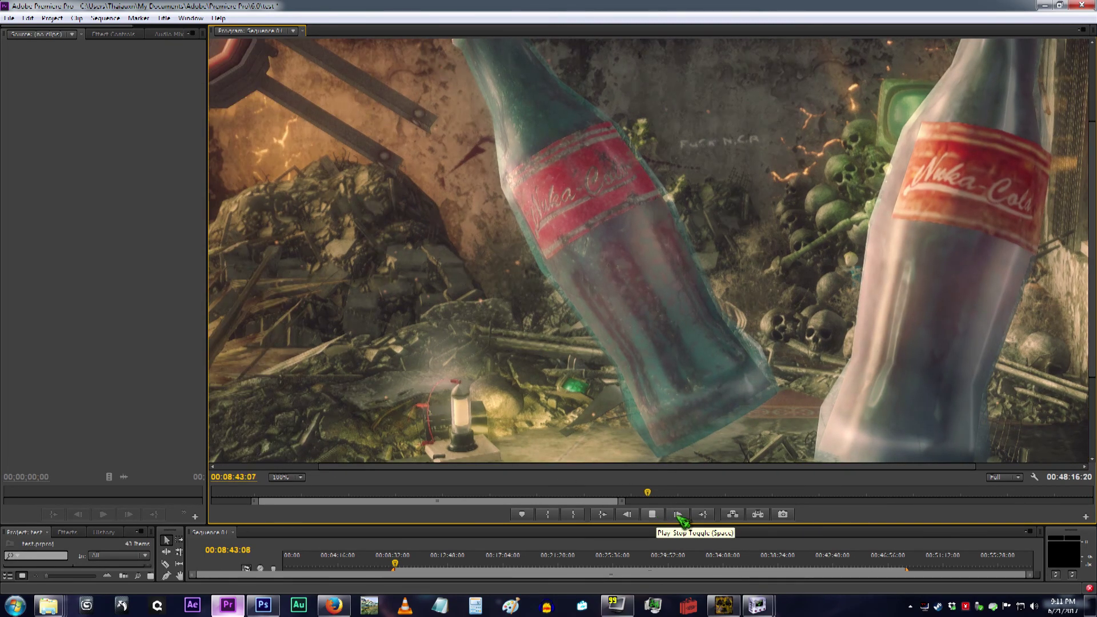